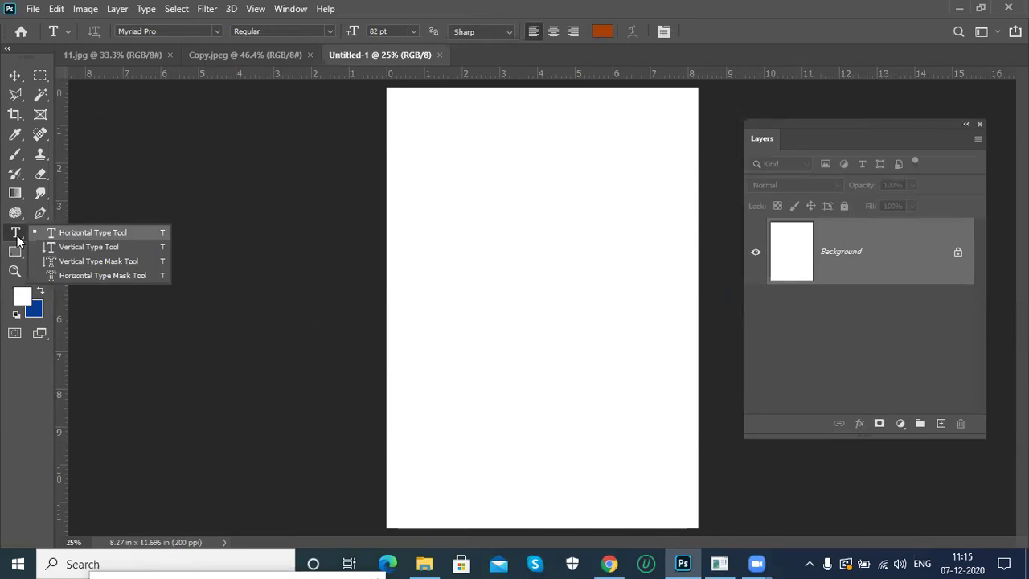
Add a horizontal "Lorem Ipsum" text in Myriad Pro Regular, 82 pt, across the upper part of the page.
click(114, 230)
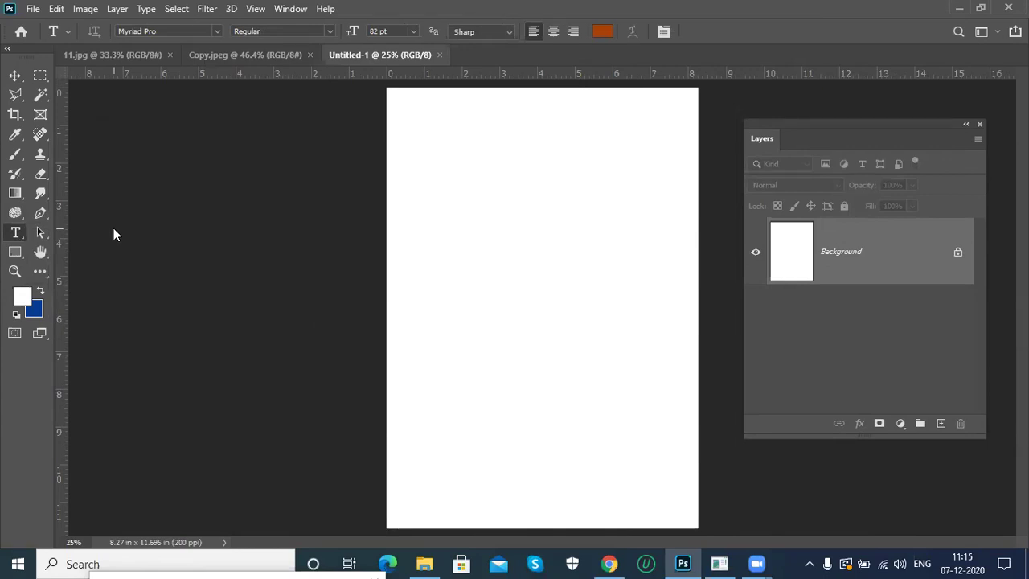
click(435, 219)
mouse_move(487, 217)
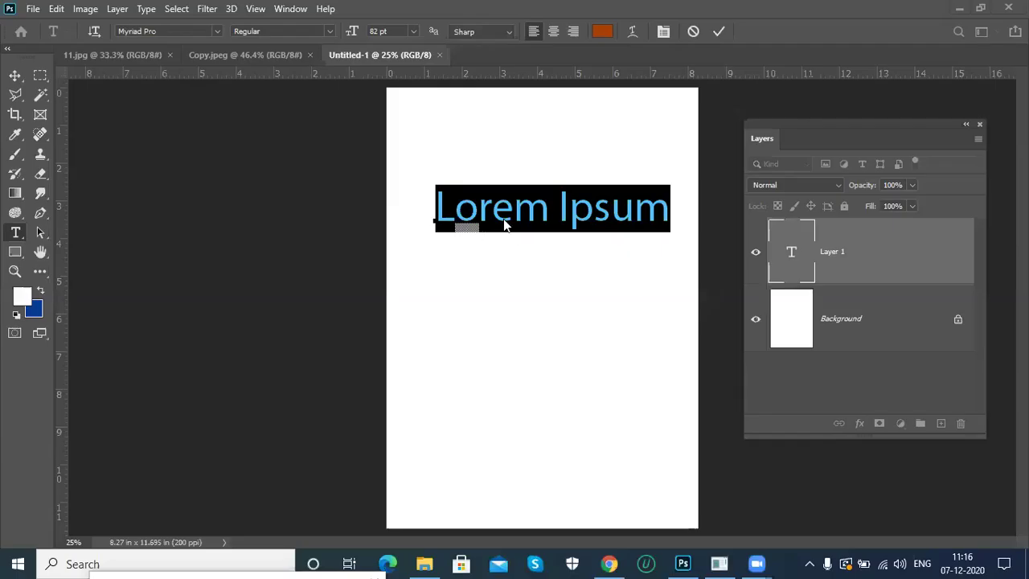
click(551, 213)
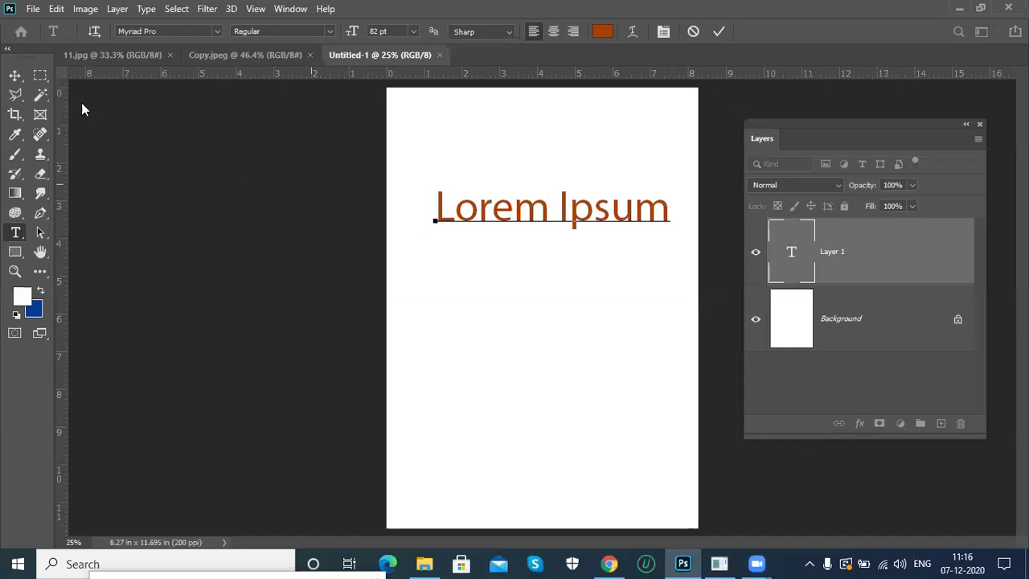
click(16, 74)
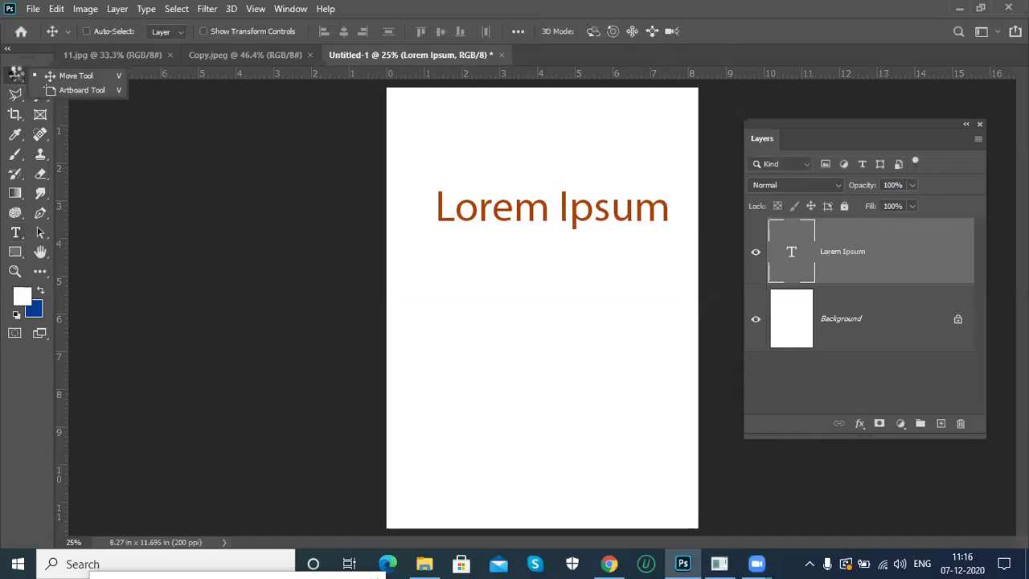
Place a trial second "Lorem Ipsum" text just below the first one and delete its layer.
click(14, 233)
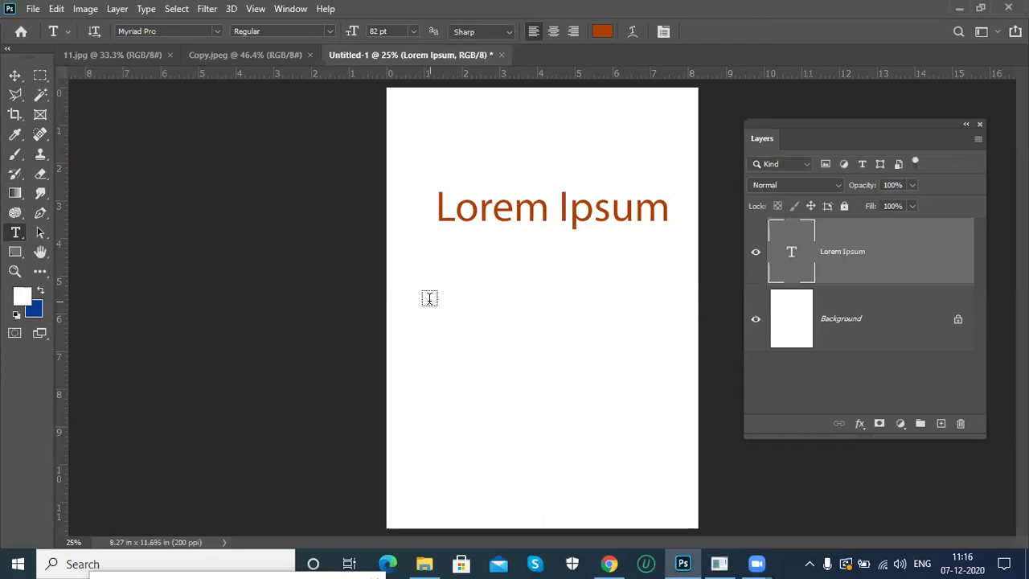
click(429, 300)
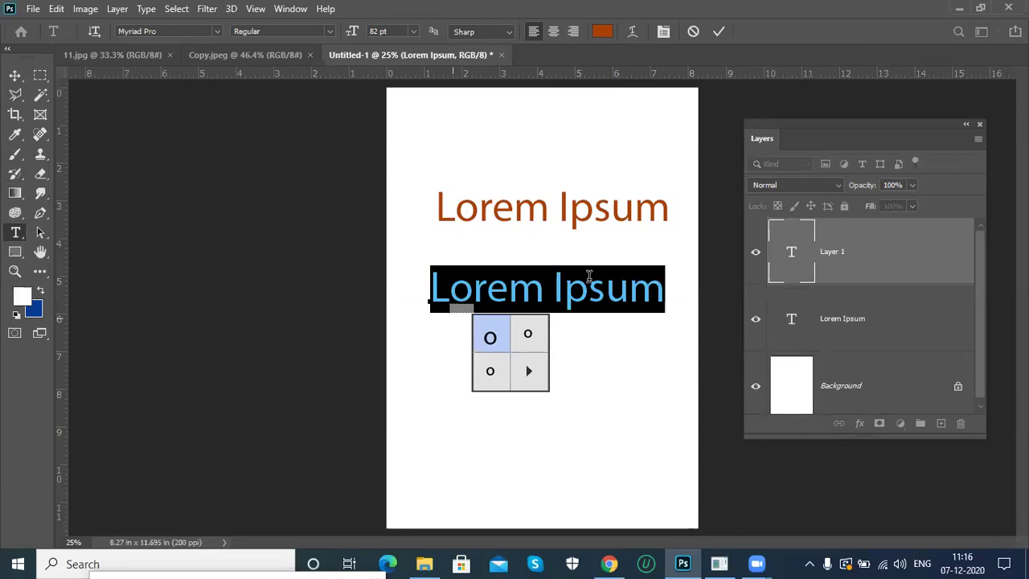
click(14, 75)
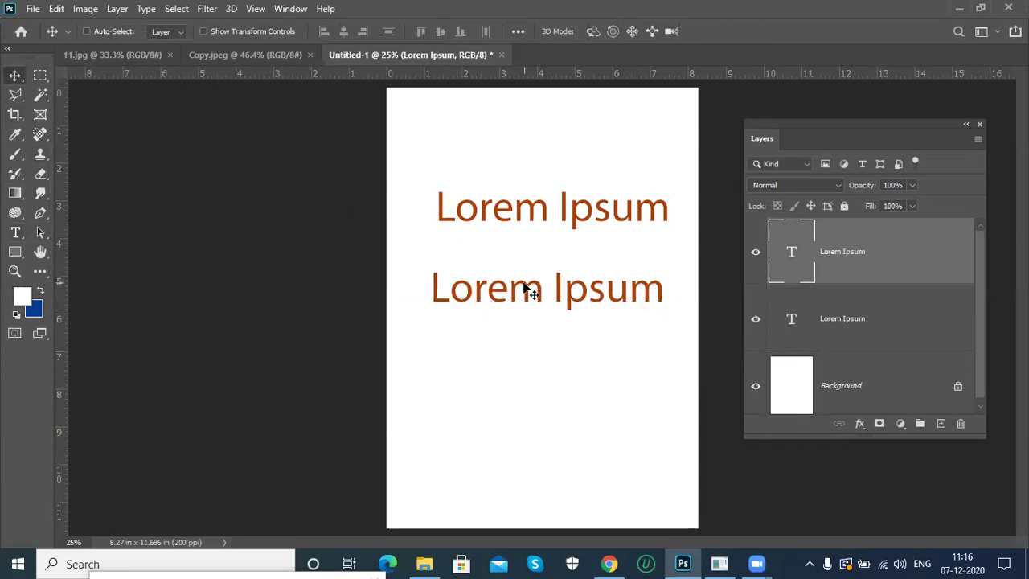
drag(498, 302, 483, 273)
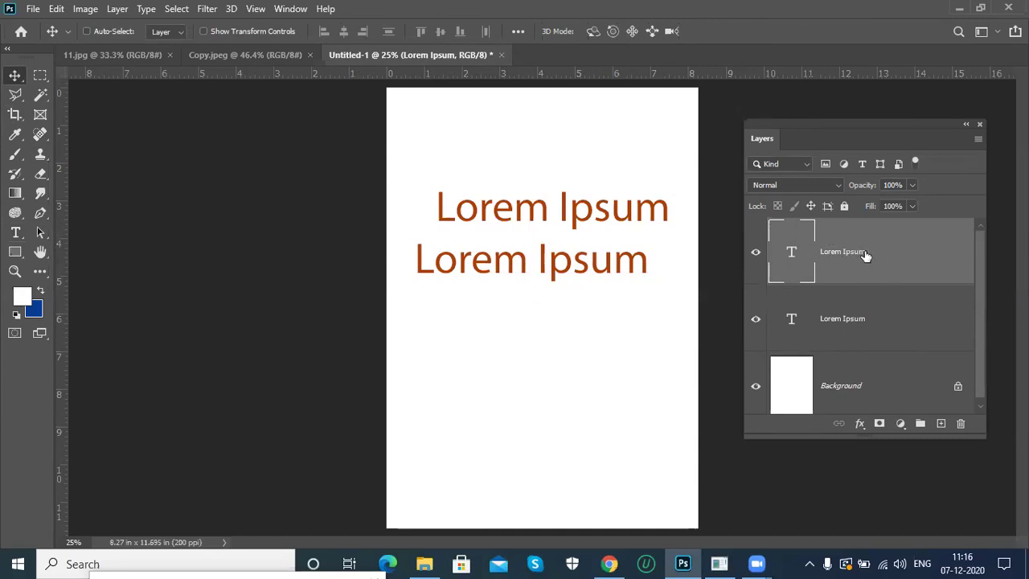
drag(933, 269, 959, 422)
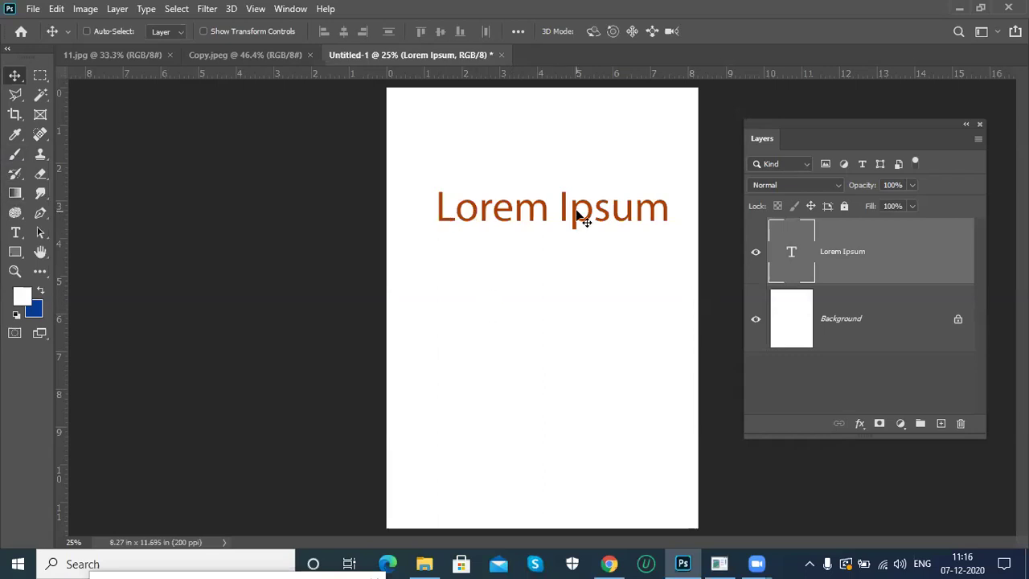
Nudge the "Lorem Ipsum" text slightly down and left, and add the text "SOMETHING" below it, roughly centred on the page.
drag(581, 223, 569, 232)
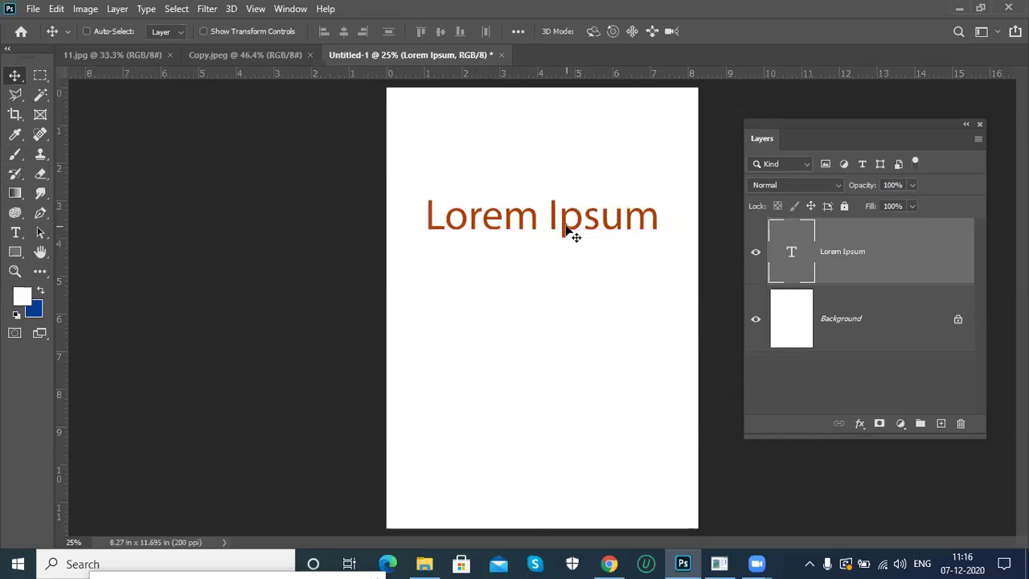
click(16, 233)
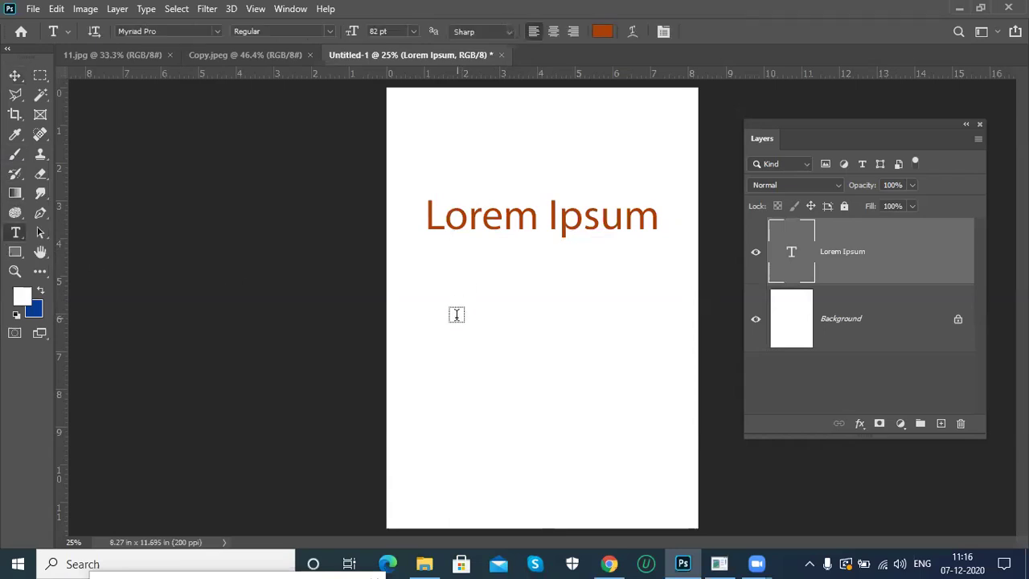
click(456, 315)
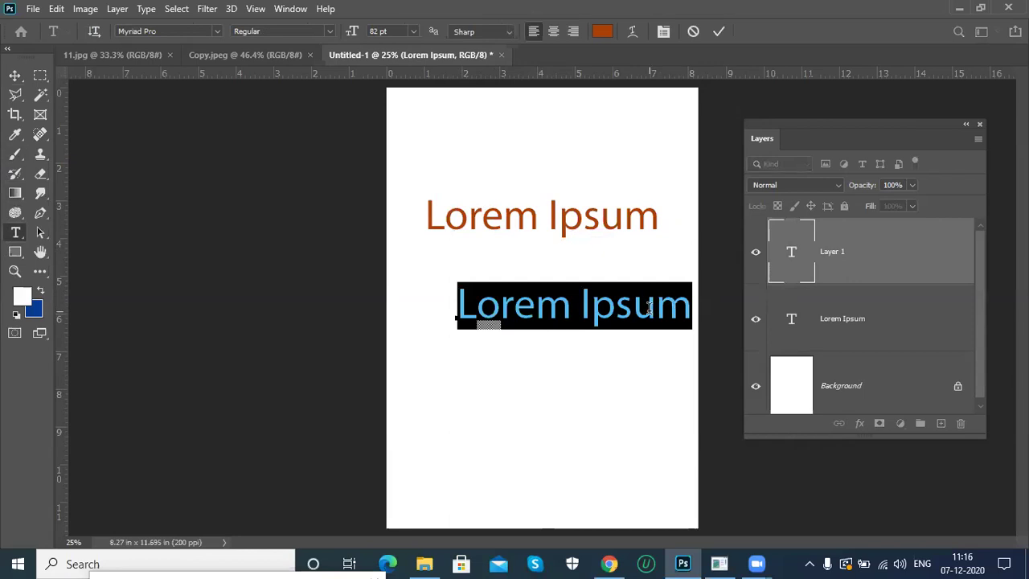
text(SO)
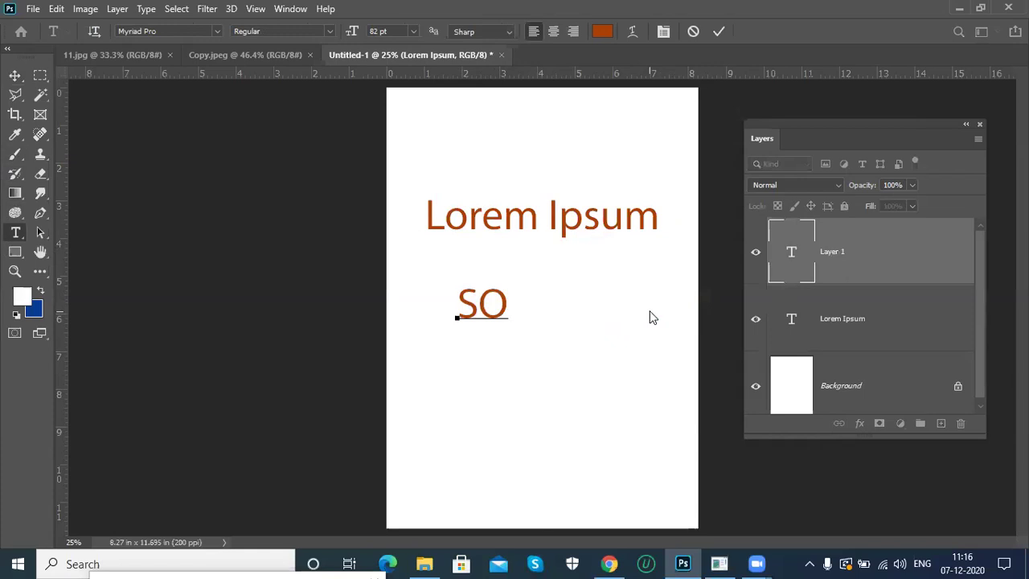
text(METHING)
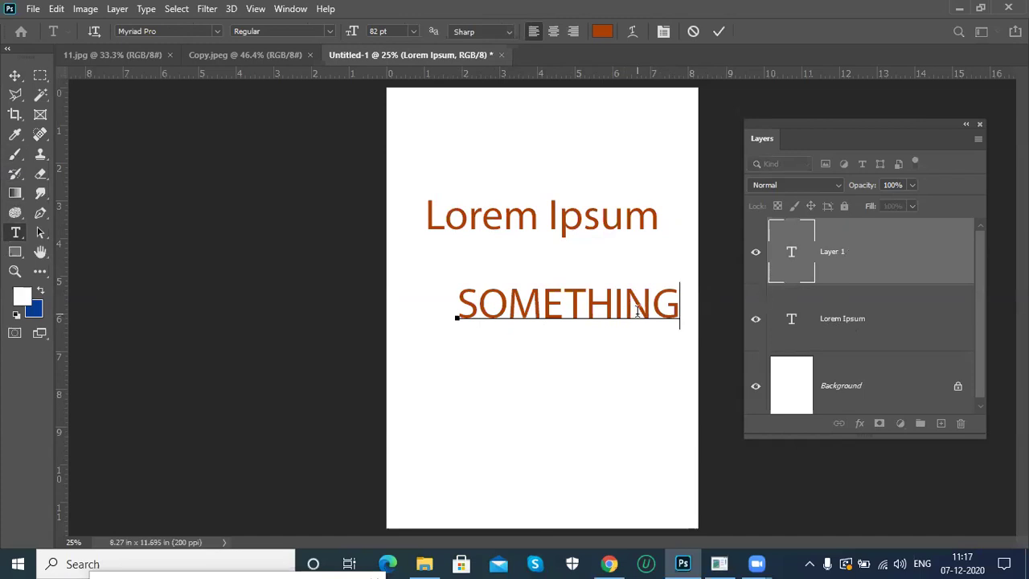
click(16, 76)
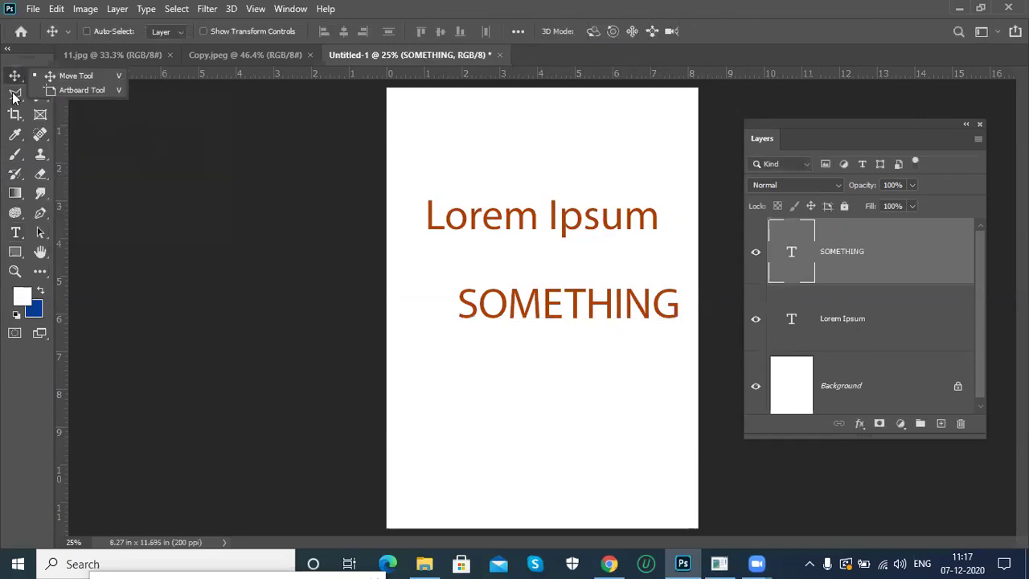
drag(557, 318, 526, 331)
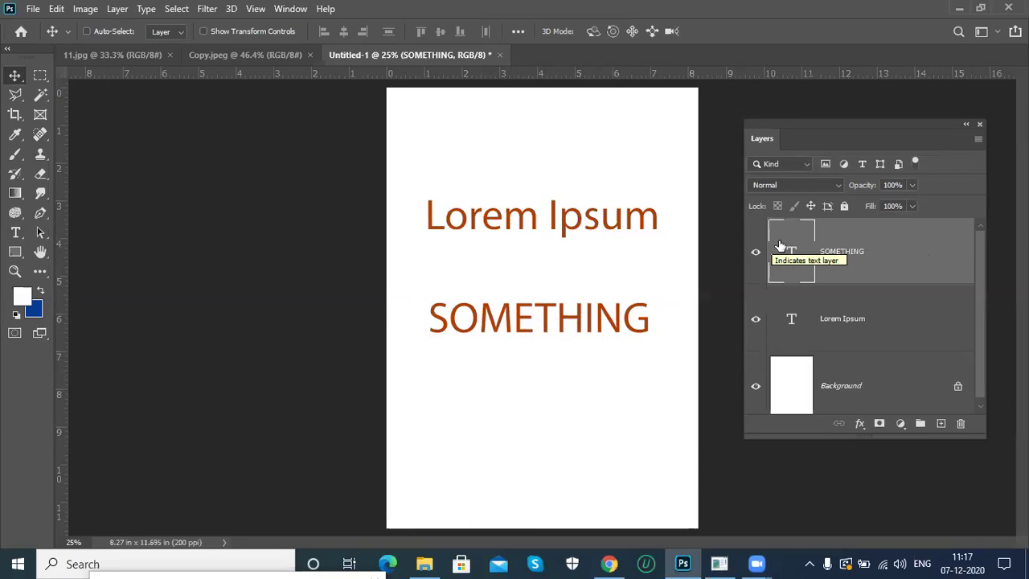
Create a blank layer above the "SOMETHING" text layer and delete it.
click(941, 423)
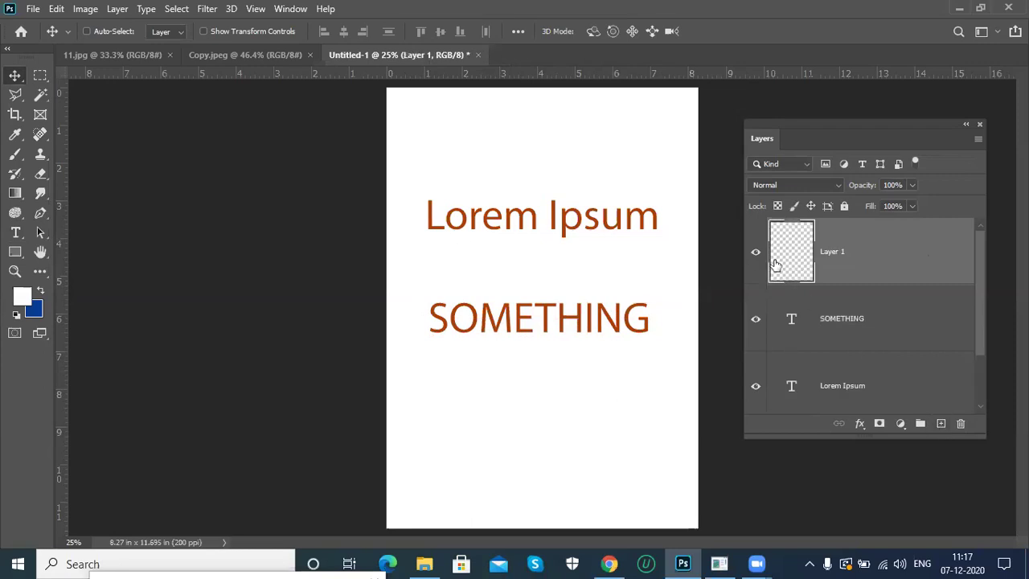
drag(910, 252, 960, 423)
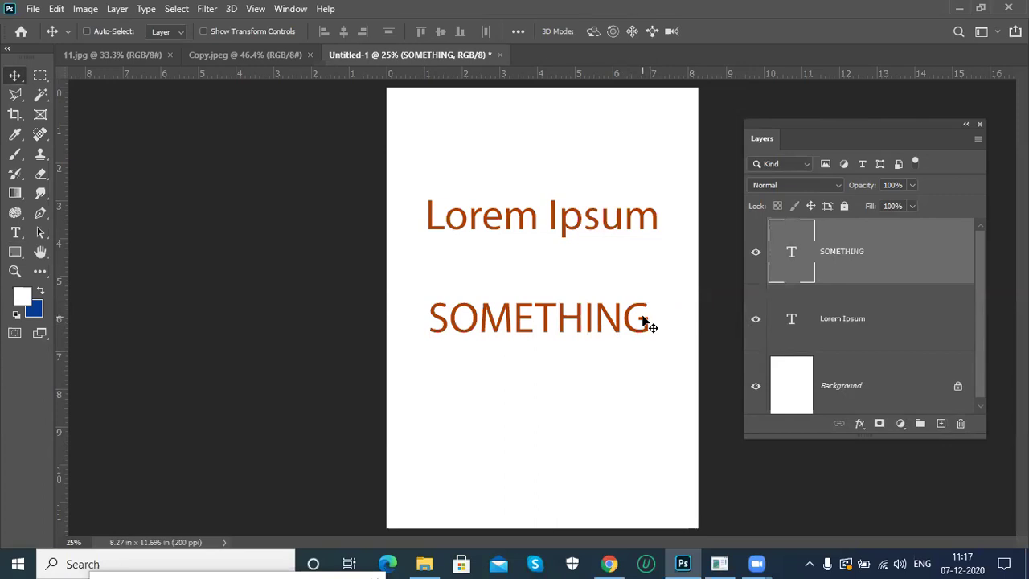
Place another "Lorem Ipsum" text between the two existing lines and delete its layer.
click(17, 234)
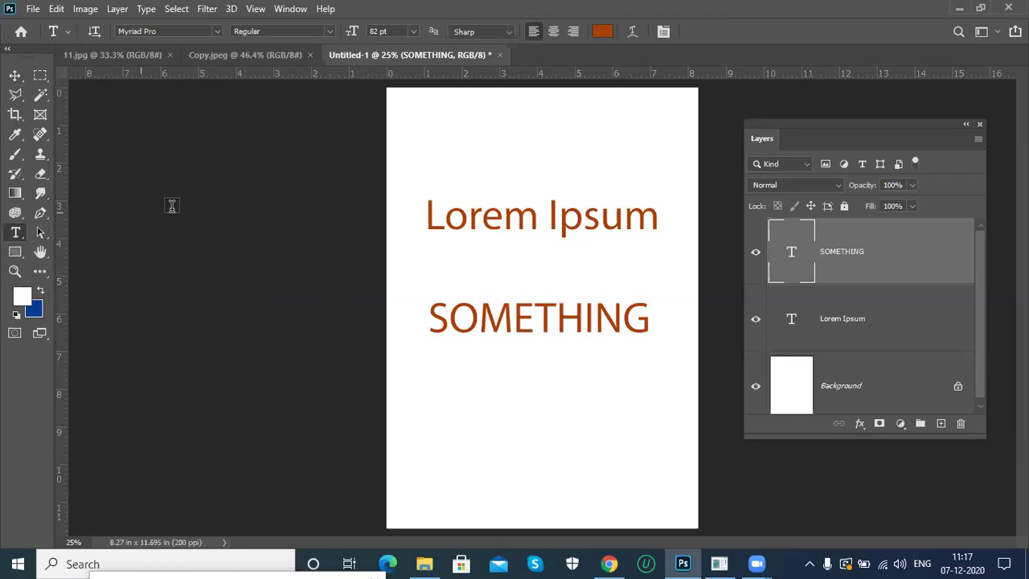
click(452, 266)
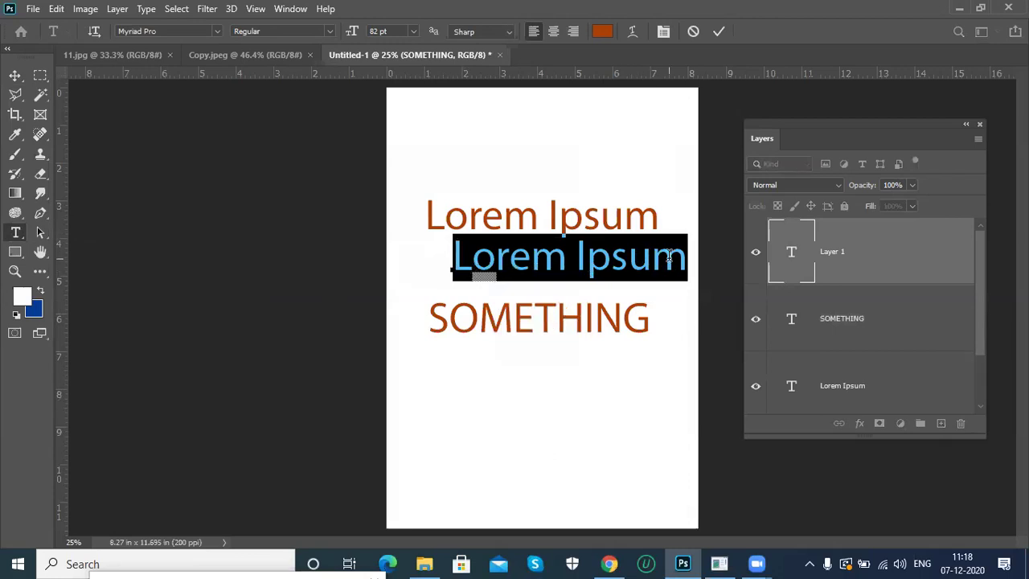
key(ctrl+Return)
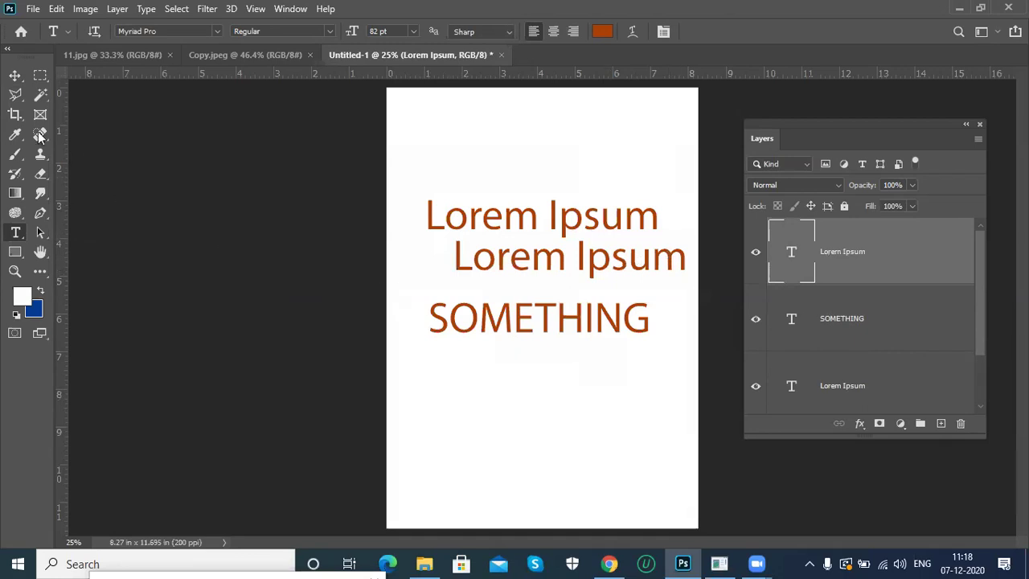
click(15, 76)
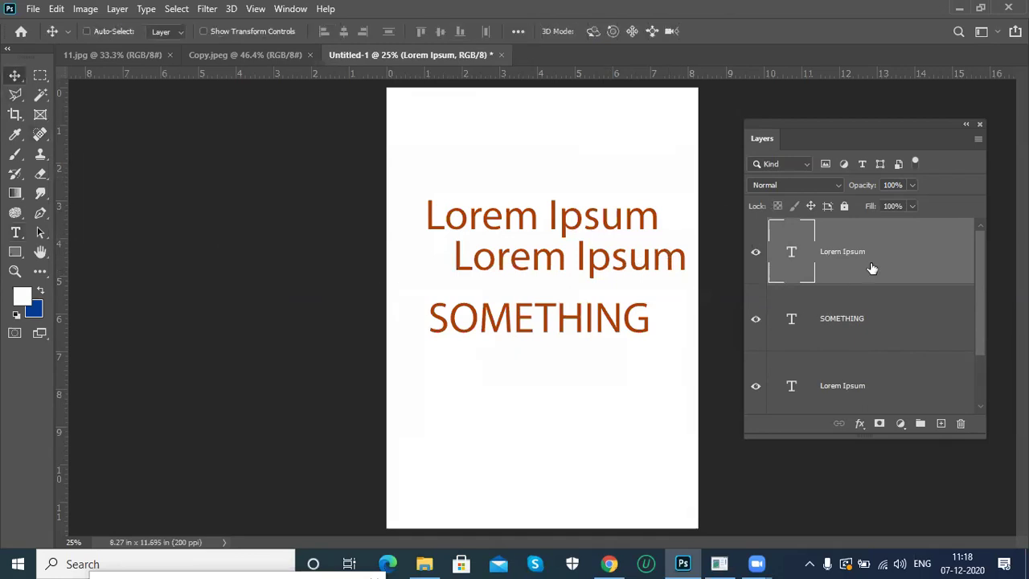
drag(951, 254, 962, 422)
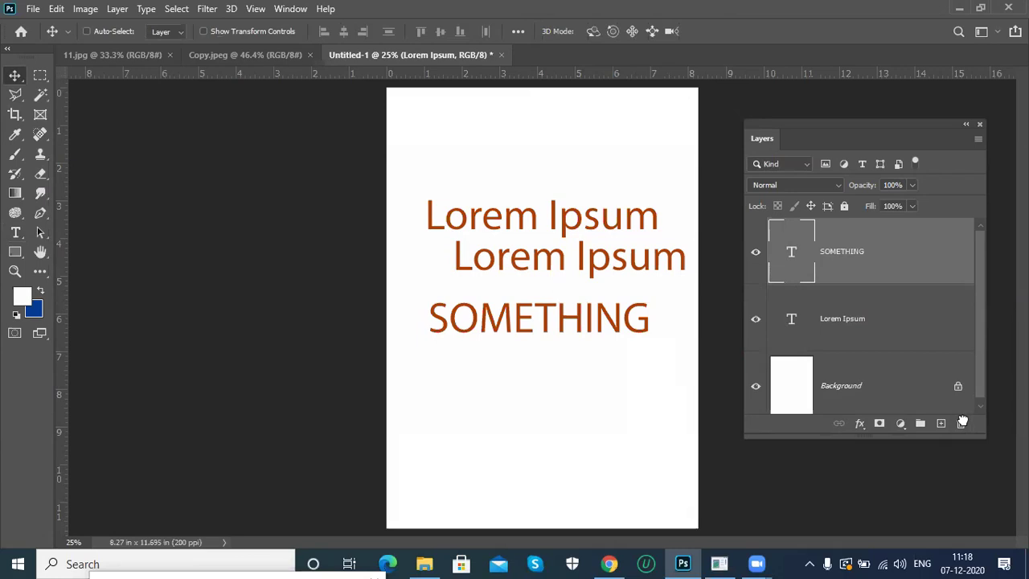
Add a second line reading "is moving" to the "SOMETHING" text and move the text block to the top of the page.
click(11, 234)
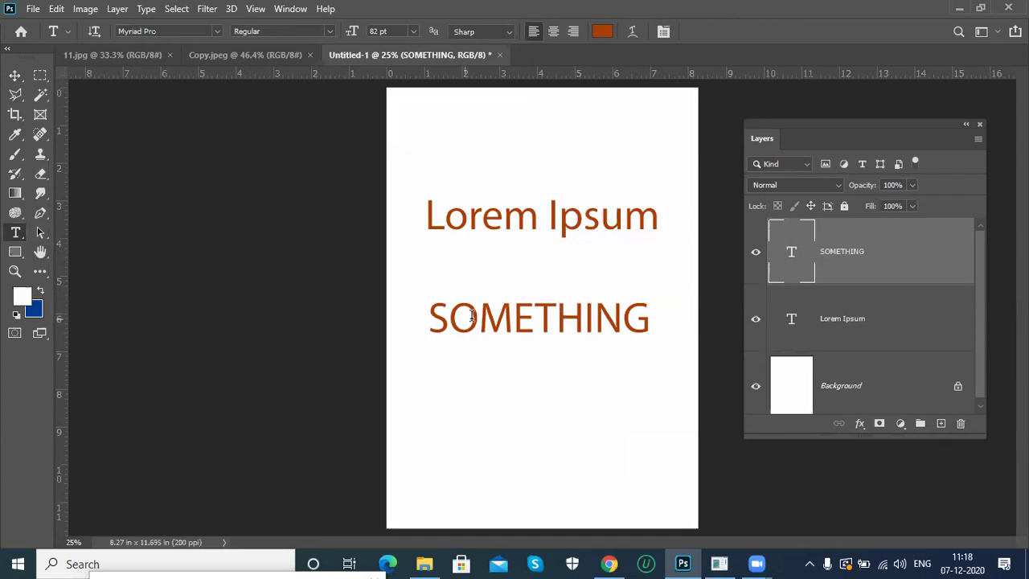
click(540, 322)
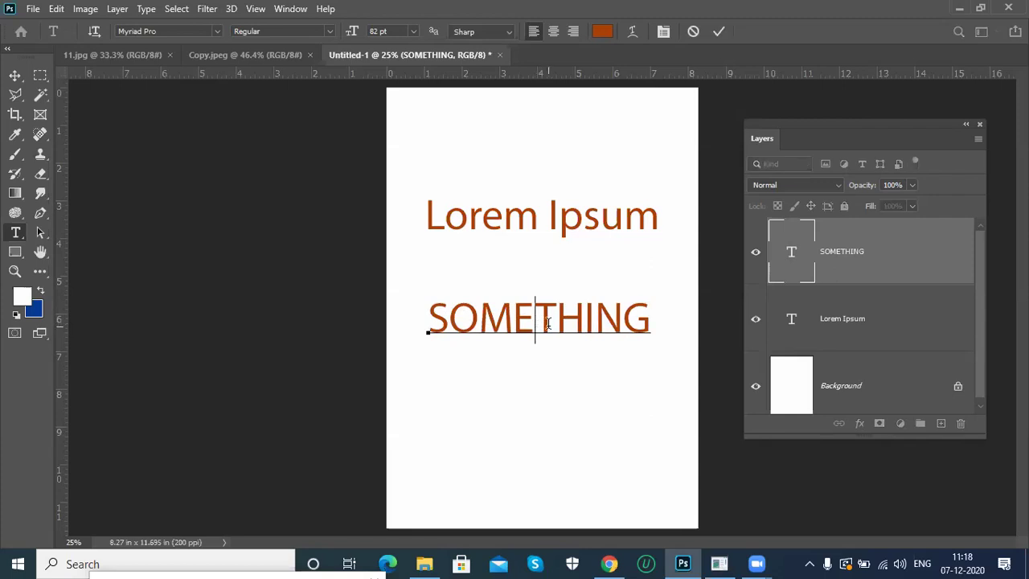
drag(652, 322, 412, 311)
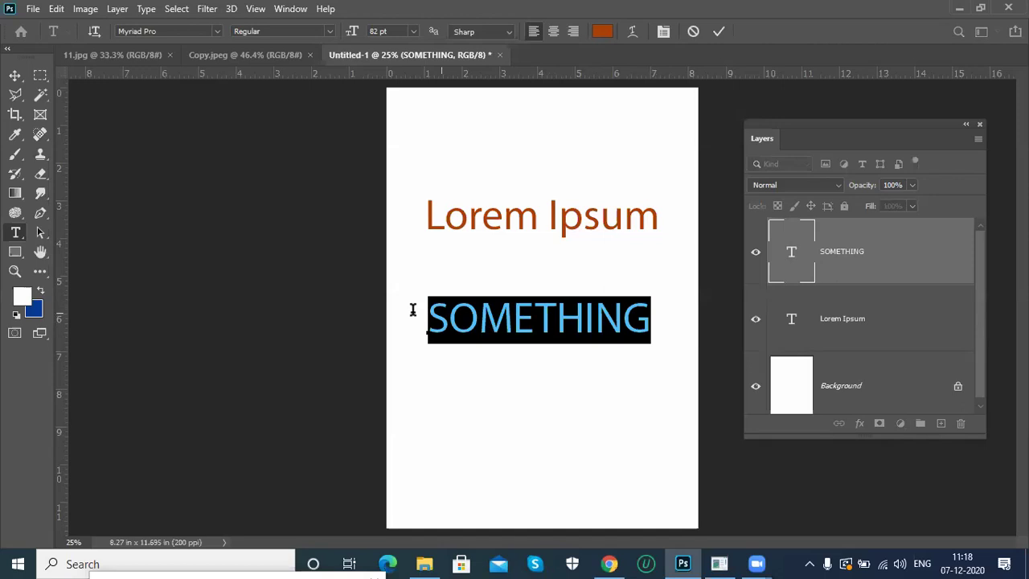
click(650, 322)
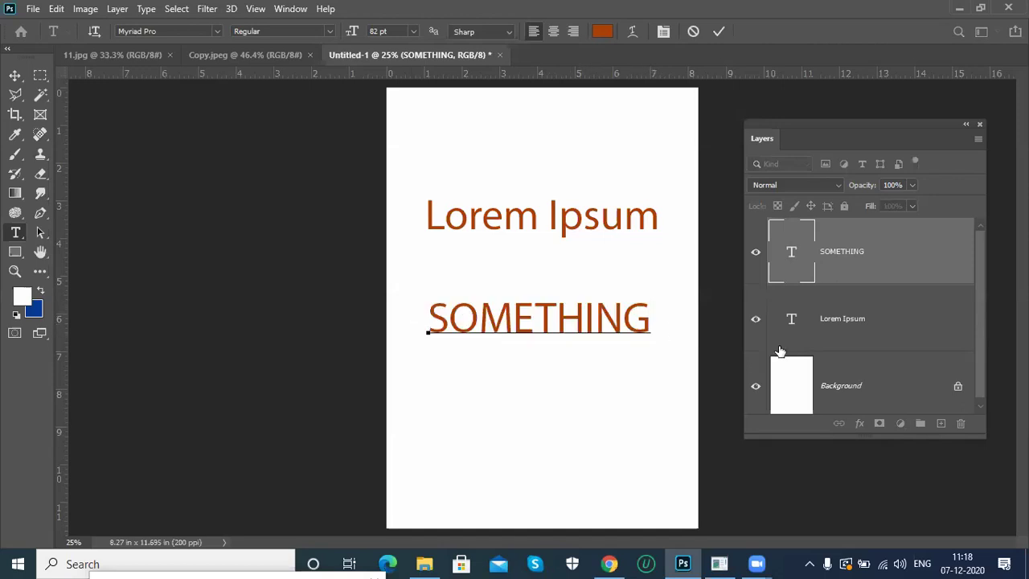
key(Return)
text(is m)
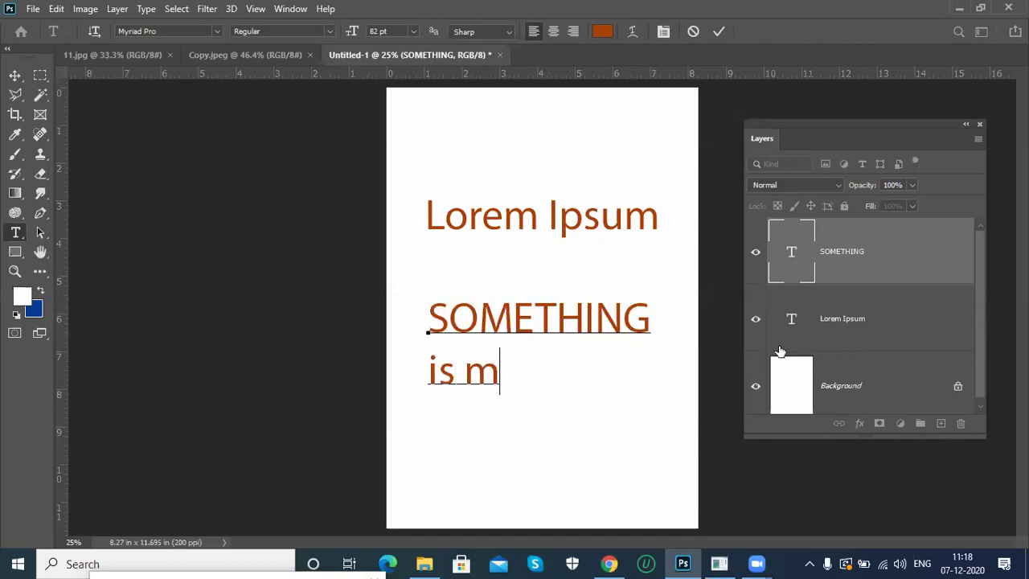
text(oving)
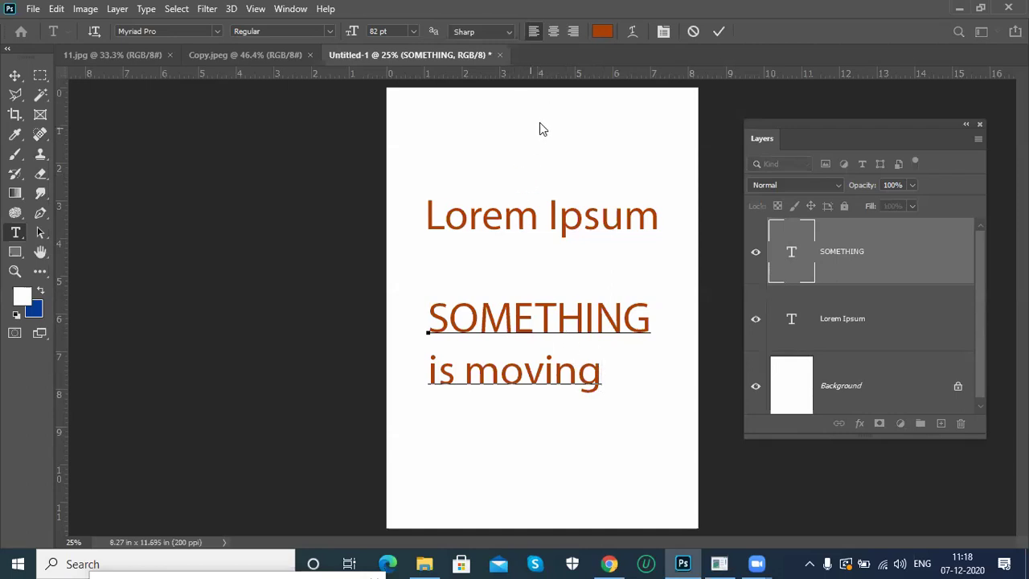
click(16, 77)
drag(567, 322, 565, 123)
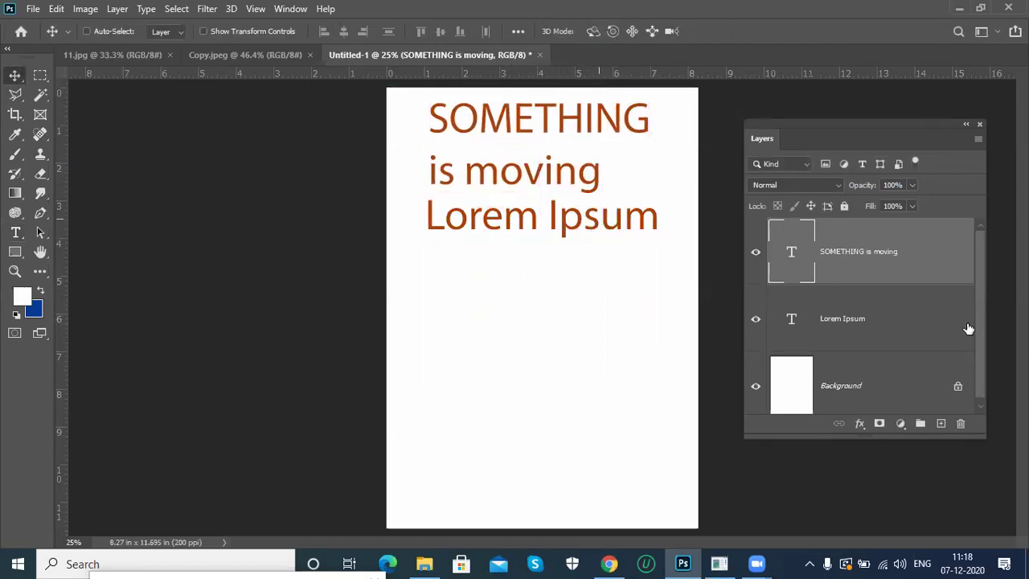
Delete the "Lorem Ipsum" layer and move the "SOMETHING is moving" text slightly down the page.
click(923, 336)
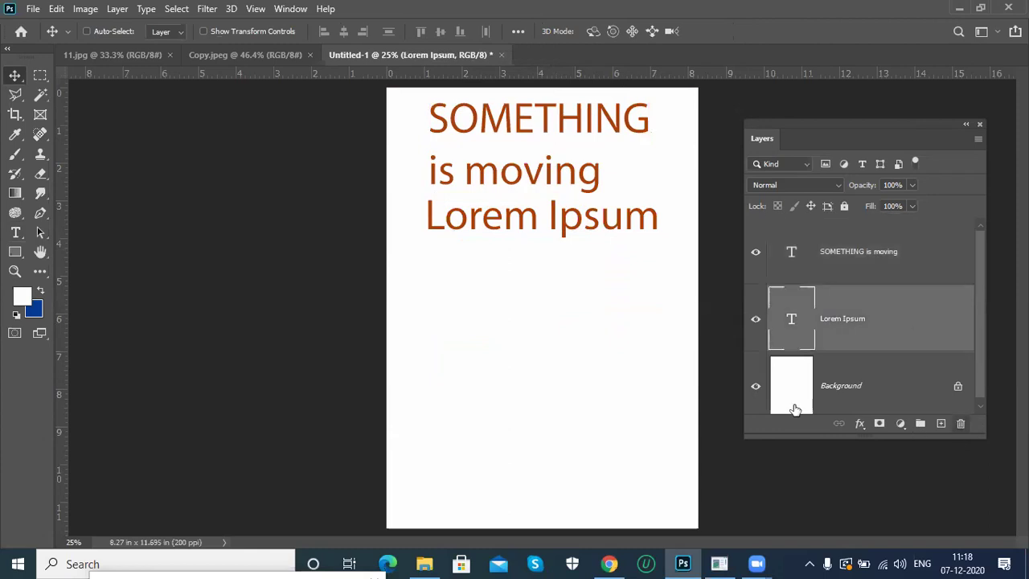
key(Delete)
click(448, 219)
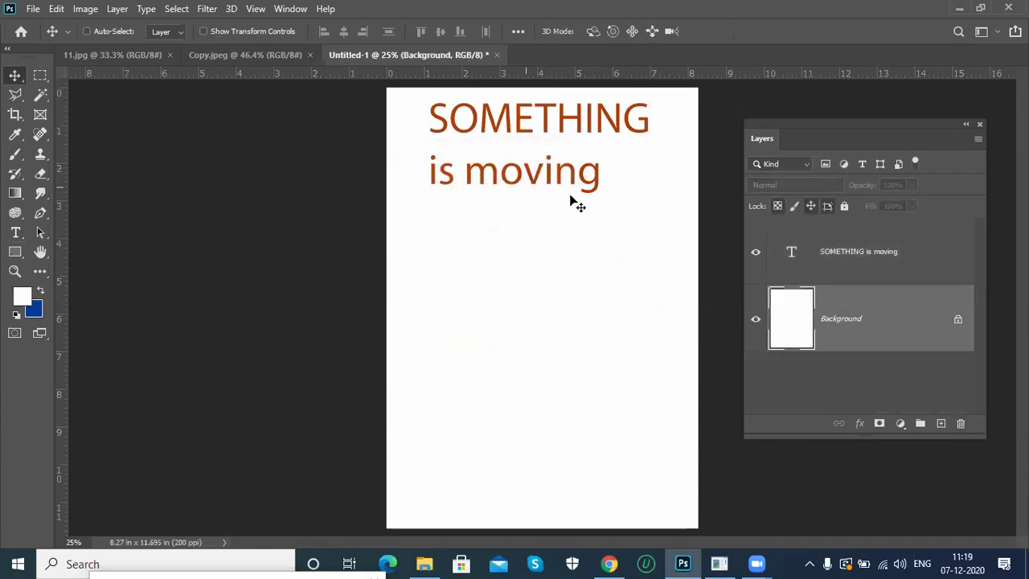
ctrl+click(508, 183)
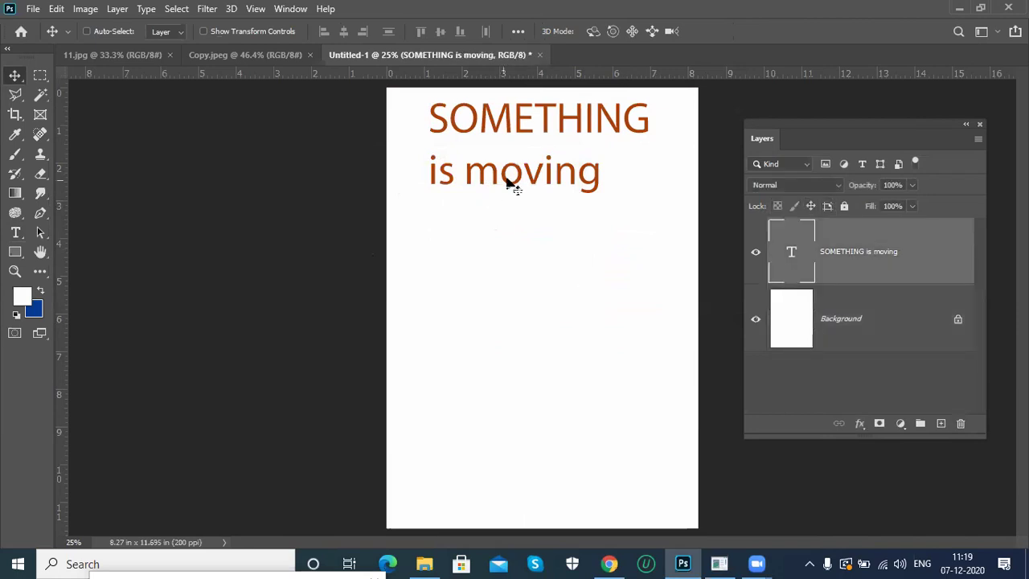
drag(542, 202, 540, 237)
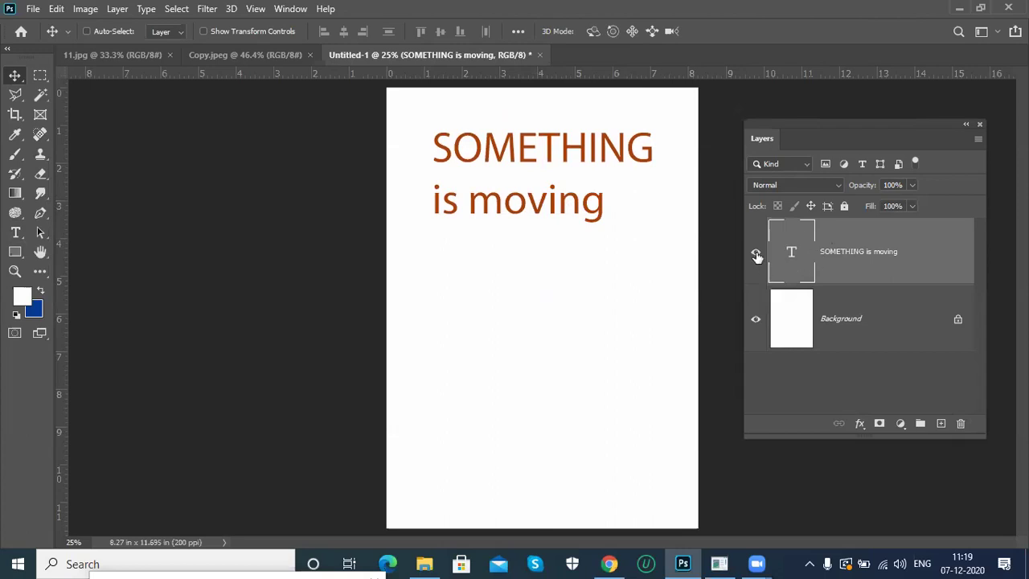
click(18, 156)
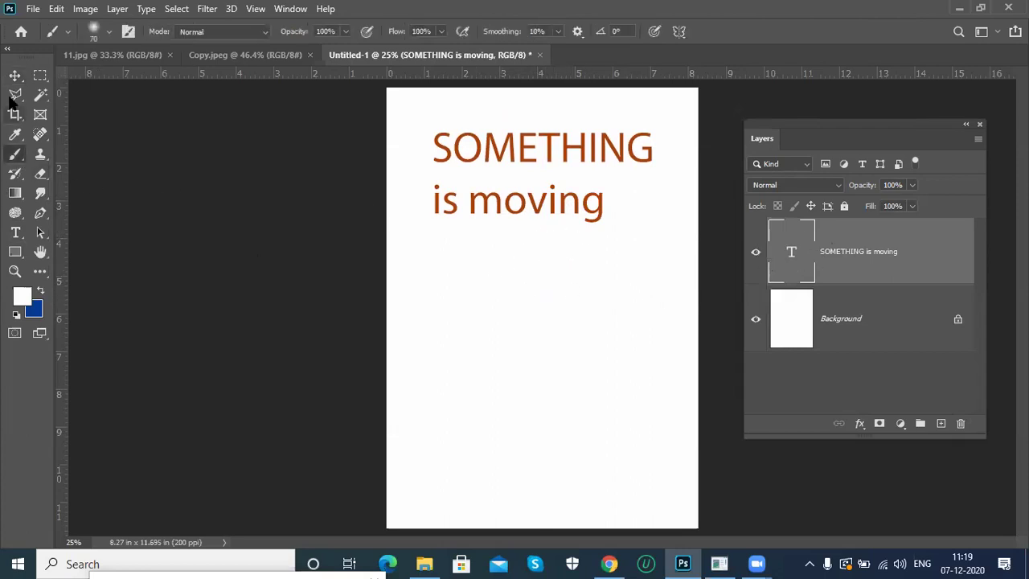
click(40, 76)
drag(401, 188, 652, 268)
click(652, 271)
key(ctrl+z)
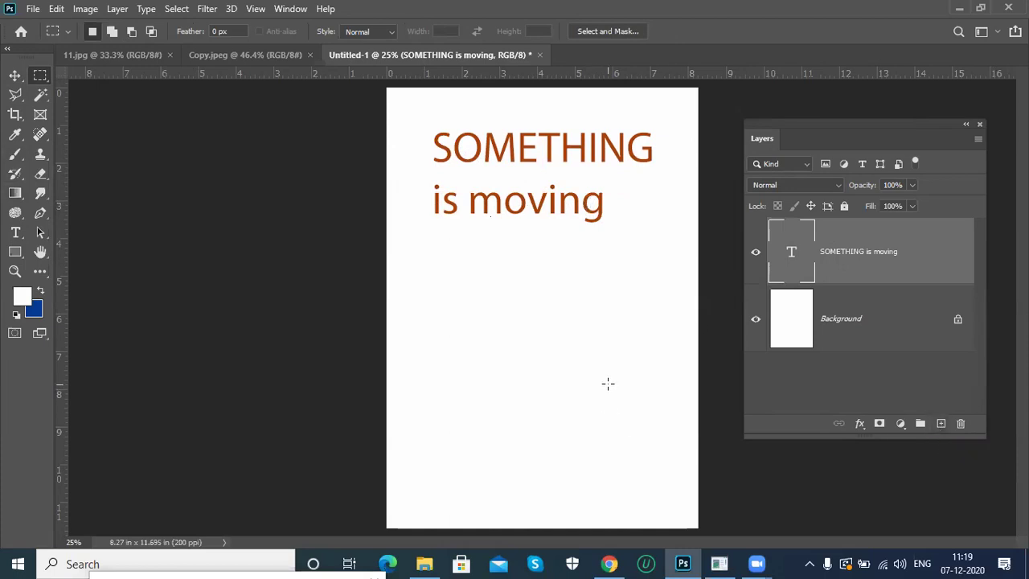
Create a new layer and fill a full-width rectangular band over the text with the blue background color, then deselect.
key(ctrl+shift+n)
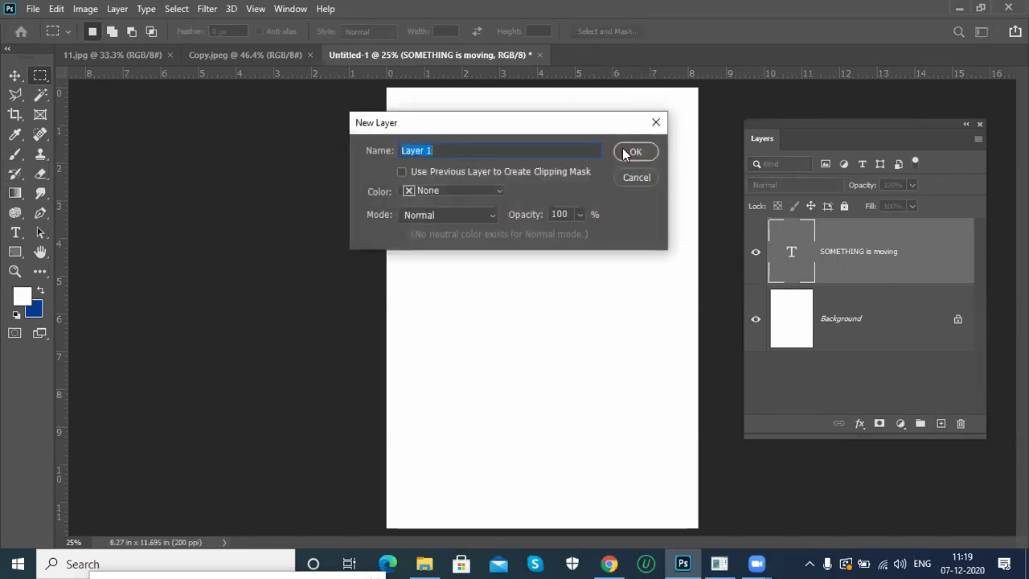
click(633, 151)
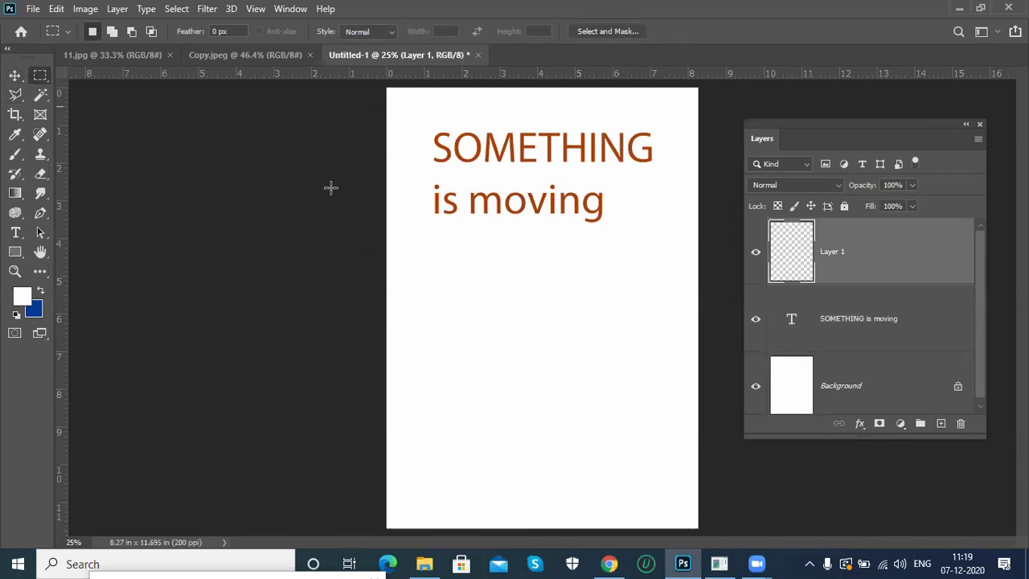
drag(351, 123, 736, 237)
key(ctrl+BackSpace)
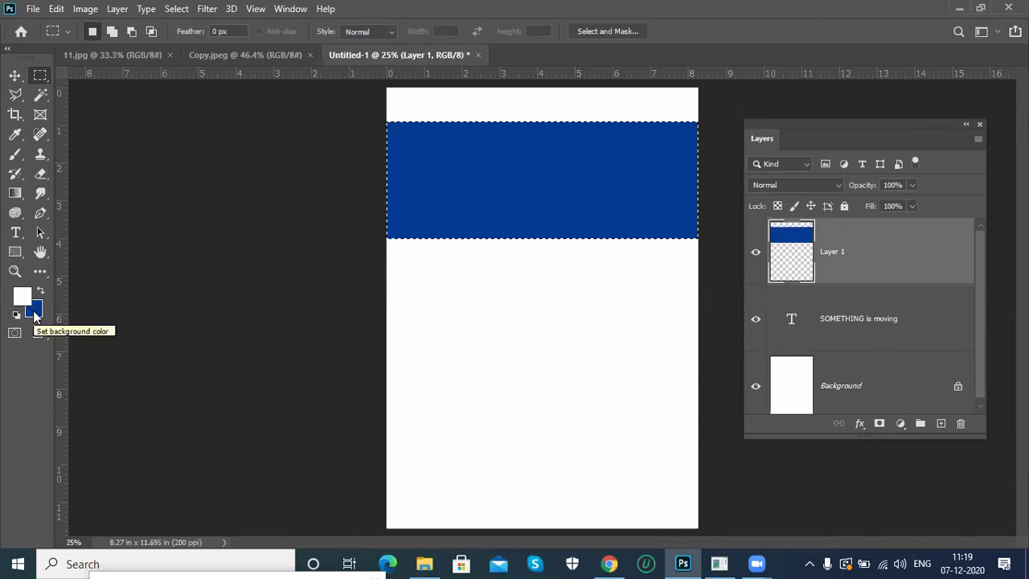
key(ctrl+d)
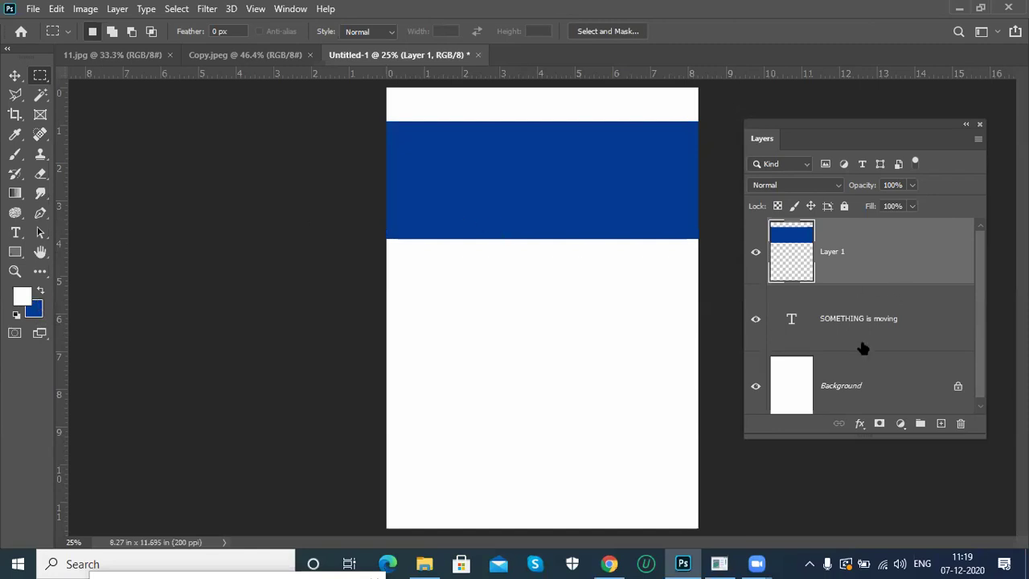
Send the blue band layer backward behind the "SOMETHING is moving" text and delete that layer.
click(125, 15)
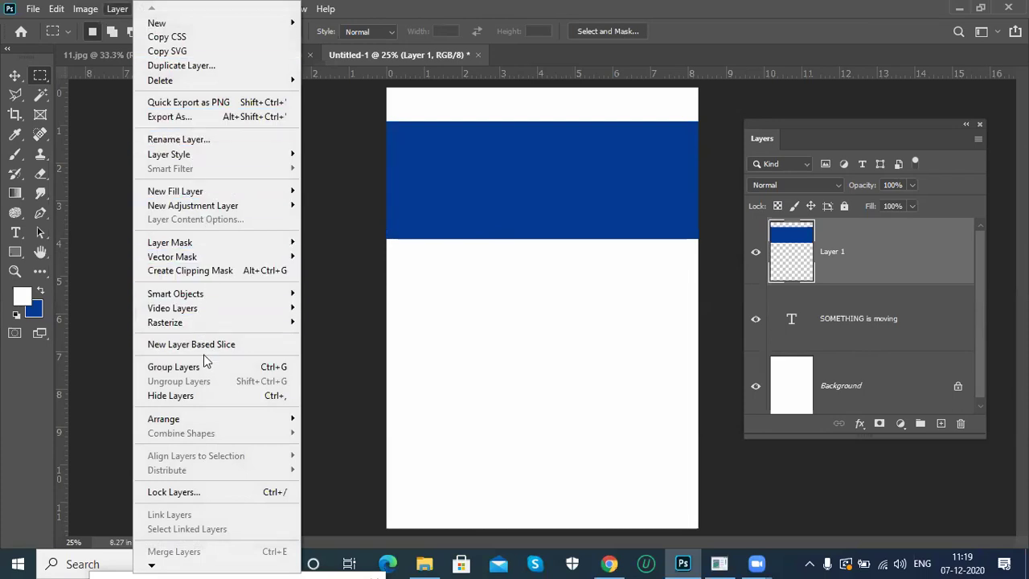
mouse_move(272, 421)
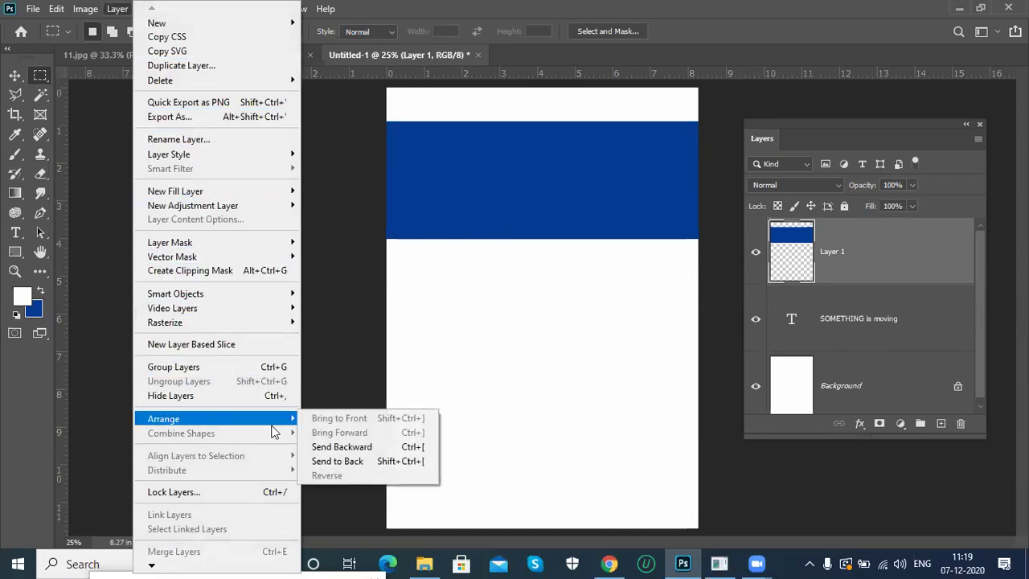
click(429, 449)
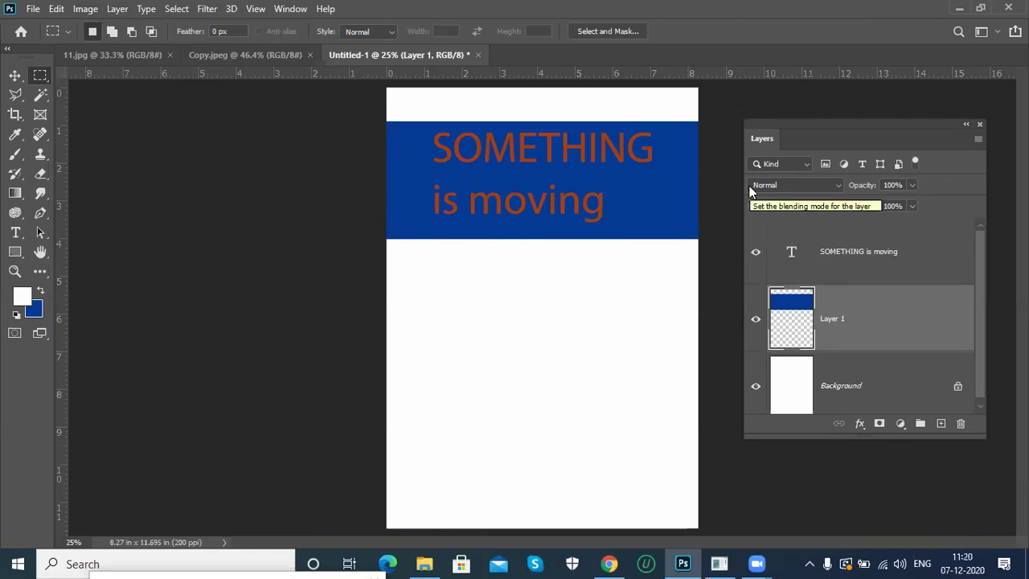
drag(951, 327, 960, 423)
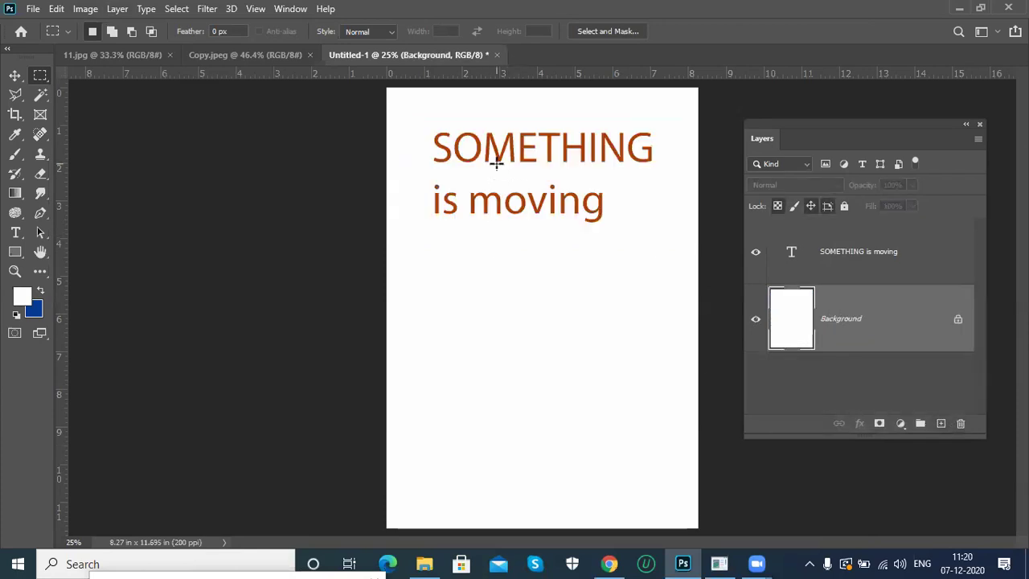
Select the "SOMETHING is moving" text layer and move the text slightly down the page.
click(15, 75)
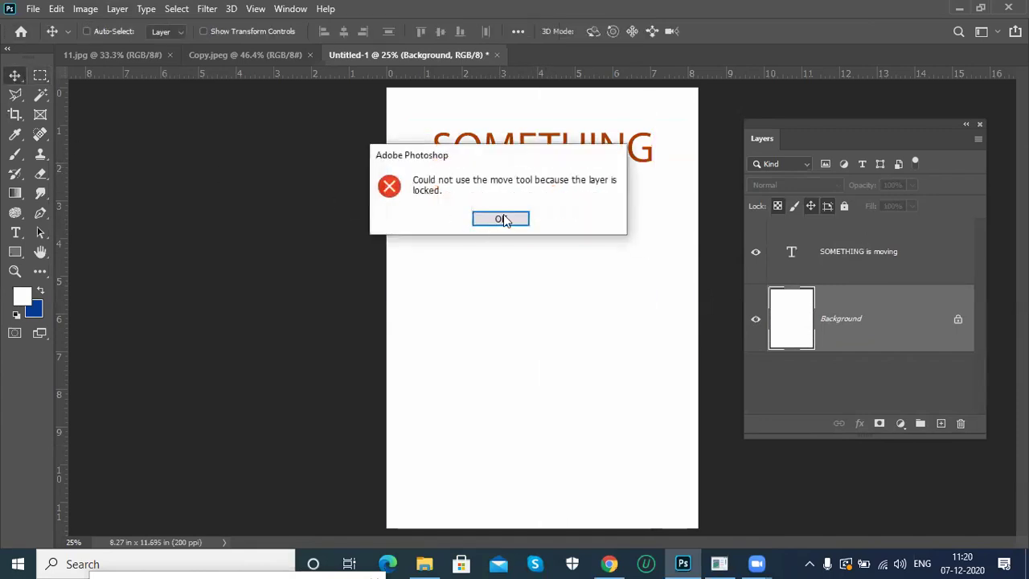
click(500, 219)
click(915, 263)
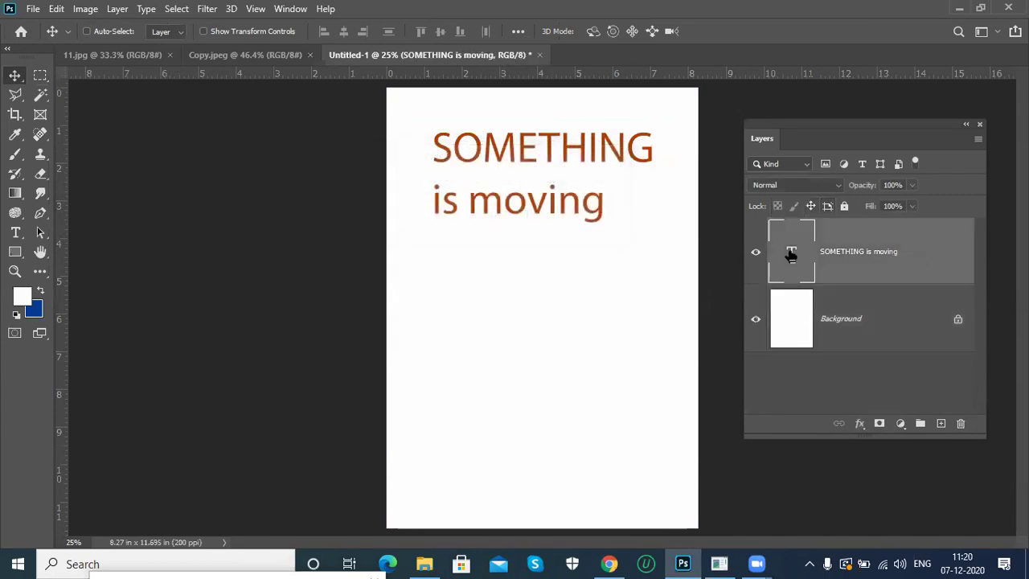
drag(595, 214, 588, 250)
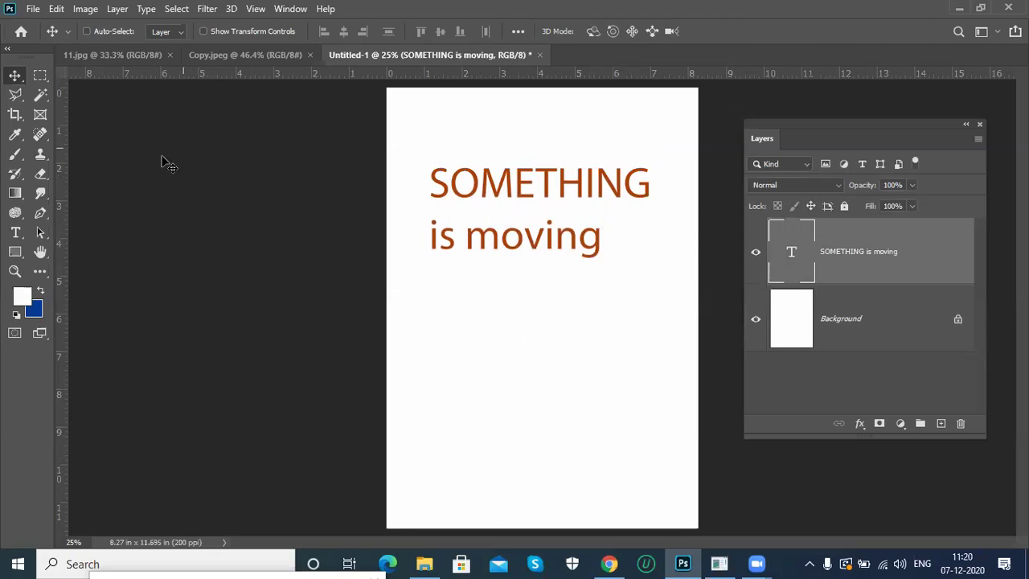
Change both lines of the "SOMETHING is moving" text to vertical orientation and move the text fully onto the page.
click(15, 236)
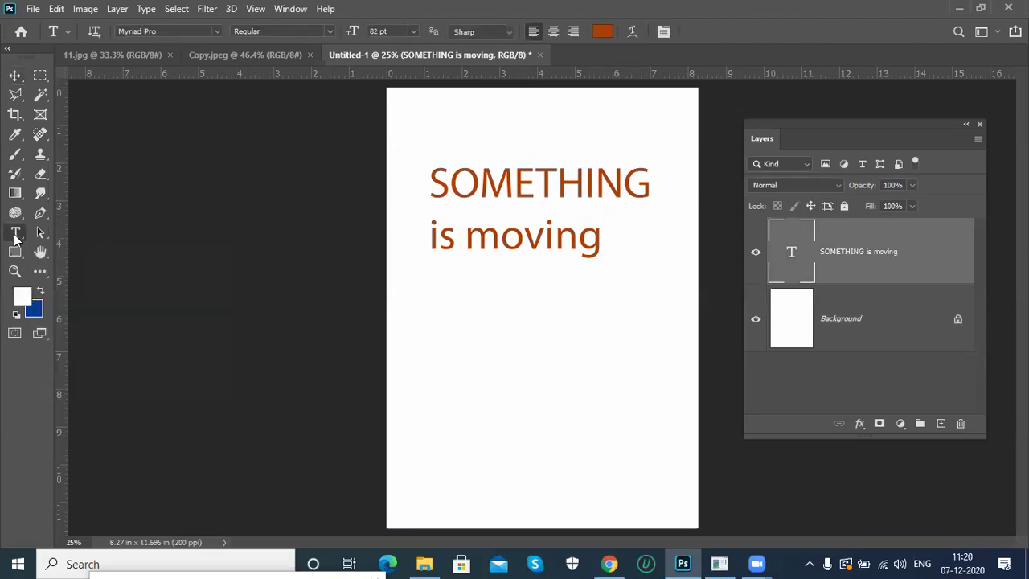
click(515, 182)
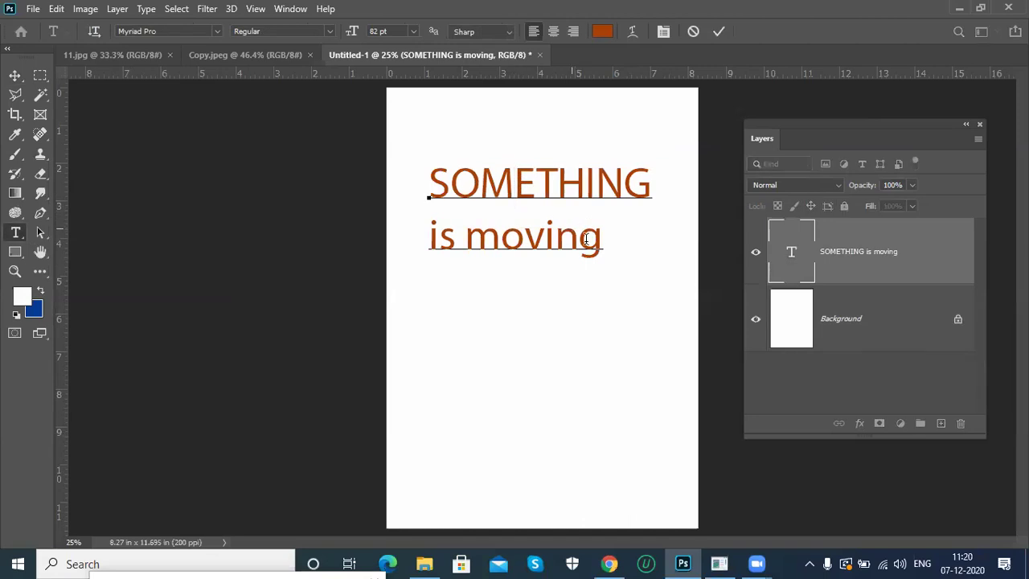
drag(604, 239, 393, 167)
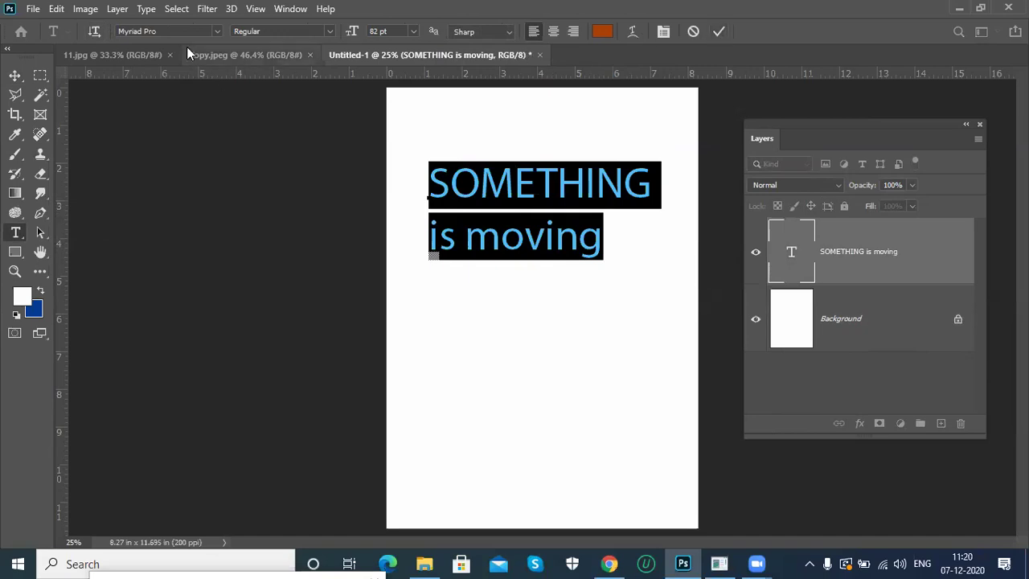
click(92, 35)
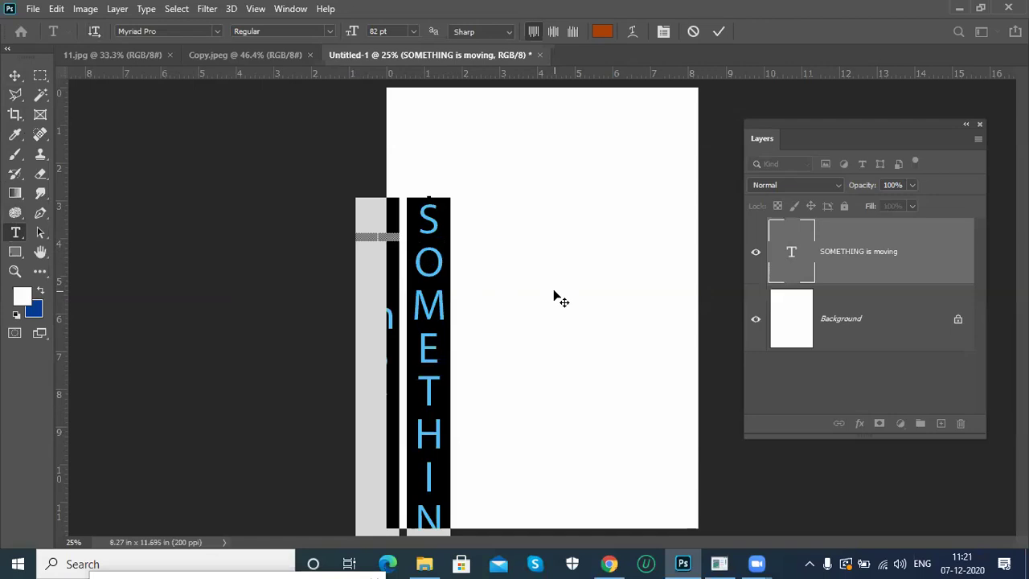
drag(560, 299, 651, 199)
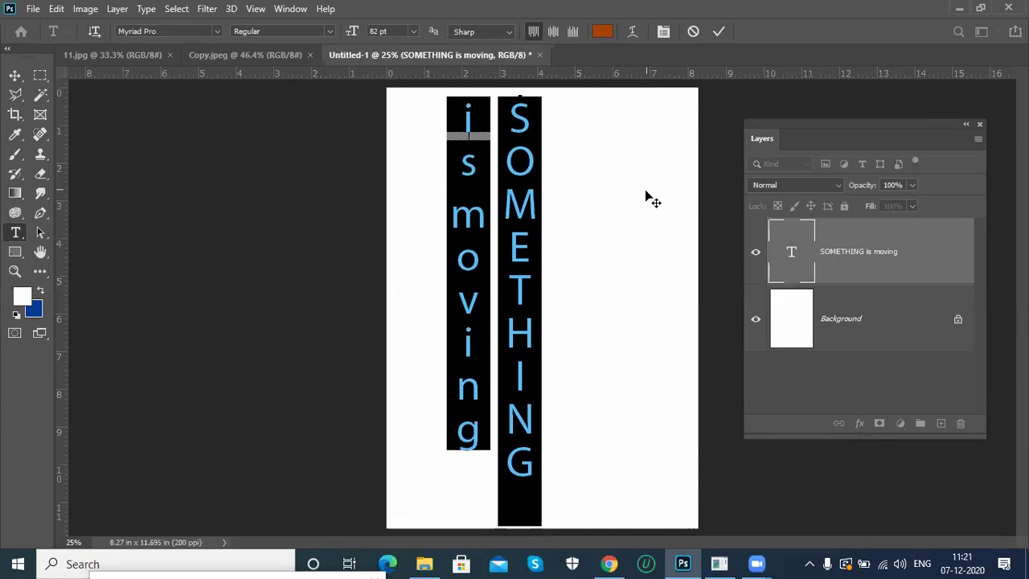
Shift the vertical text toward the page's left edge and select all of its characters.
click(521, 183)
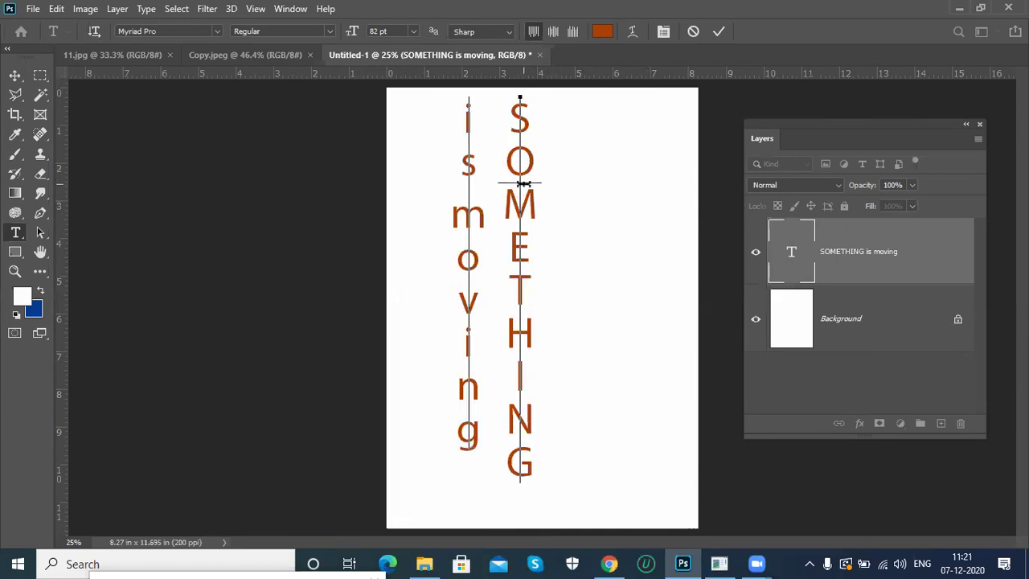
drag(619, 204, 537, 195)
drag(484, 523, 486, 278)
click(447, 112)
drag(485, 104, 426, 505)
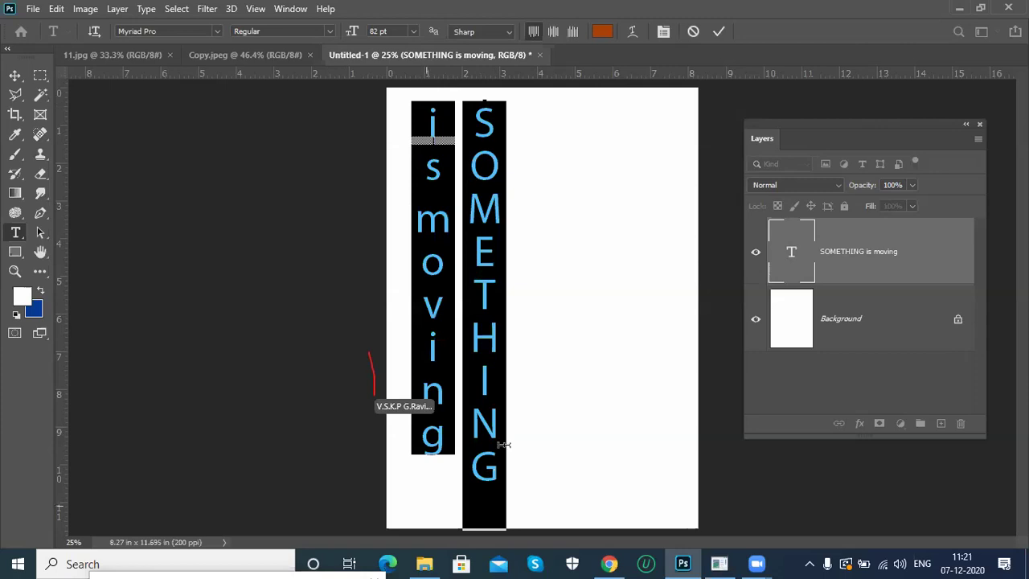
Switch the selected text back to horizontal orientation and move it to the upper left of the page.
click(94, 31)
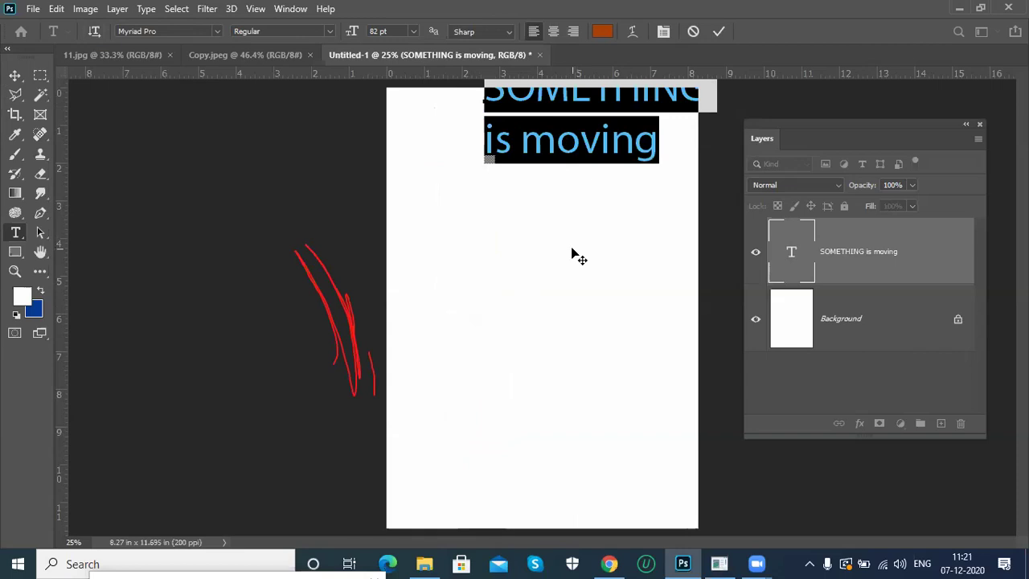
drag(553, 283, 499, 307)
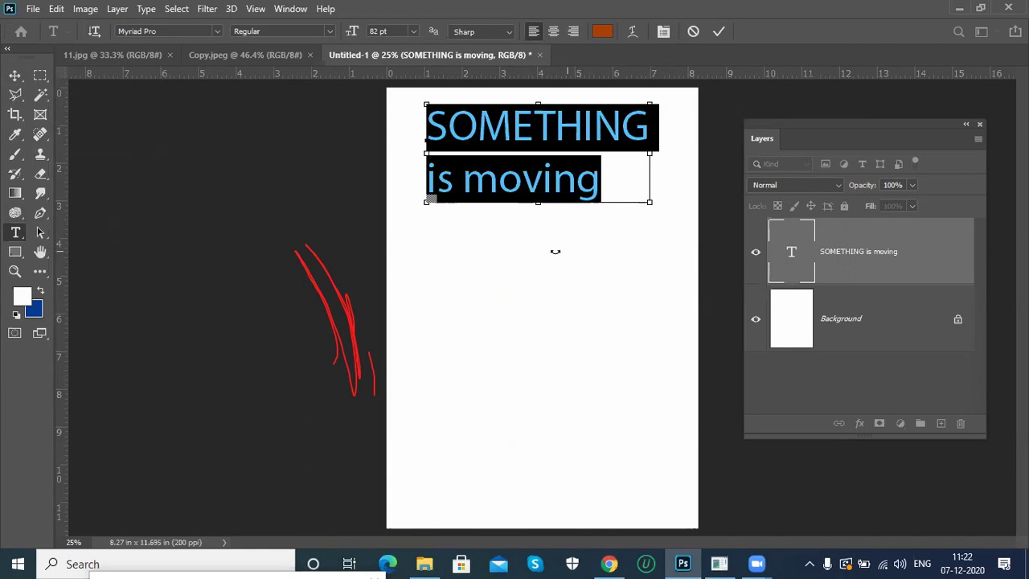
mouse_move(578, 187)
mouse_down()
mouse_move(562, 232)
mouse_move(584, 178)
mouse_up()
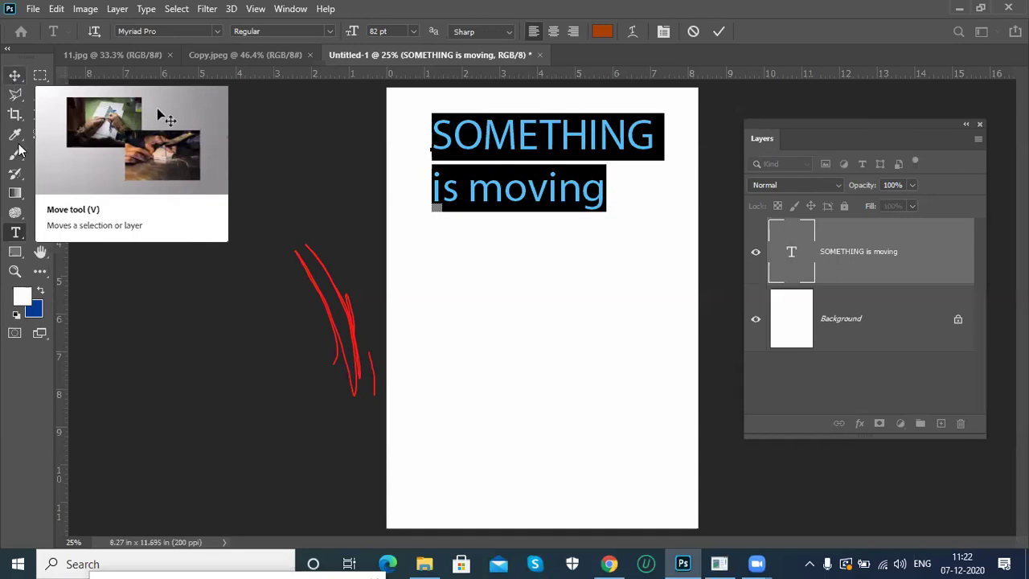
drag(554, 281, 528, 280)
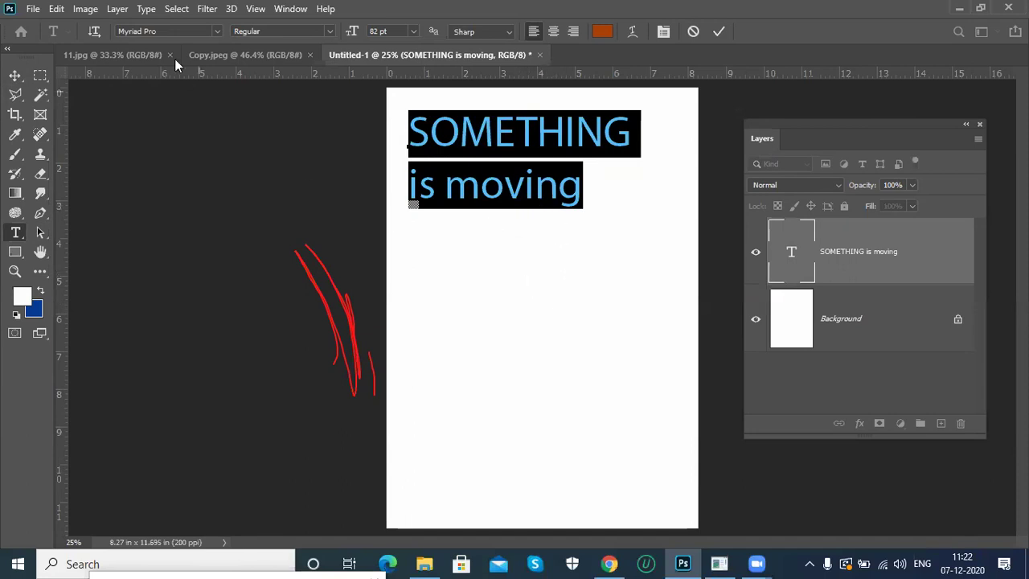
click(98, 35)
click(98, 35)
click(217, 31)
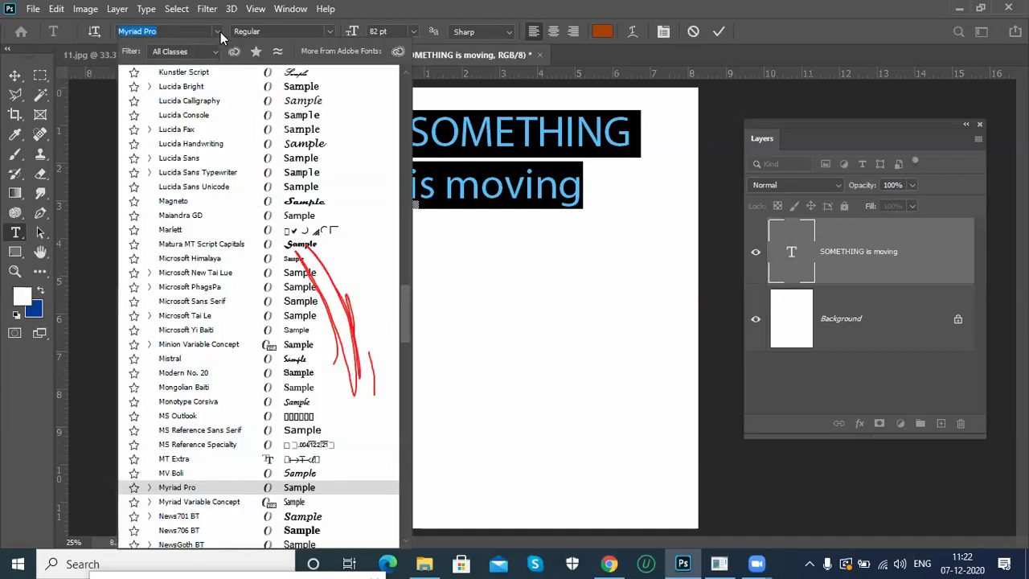
click(444, 133)
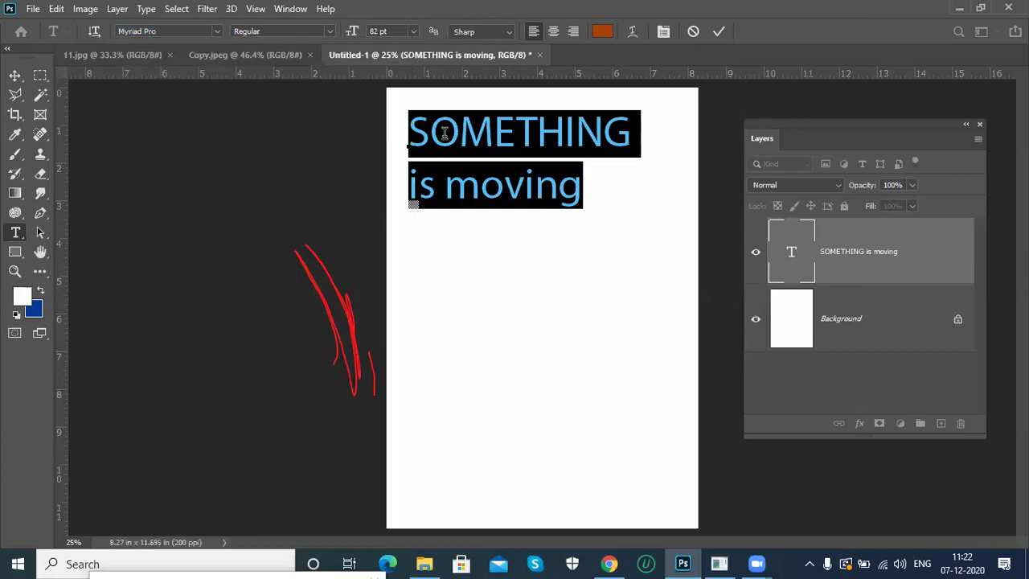
Select the letters "OMETH" in "SOMETHING" and preview fonts on them, including Bahnschrift and its Light Condensed style.
drag(431, 133, 556, 131)
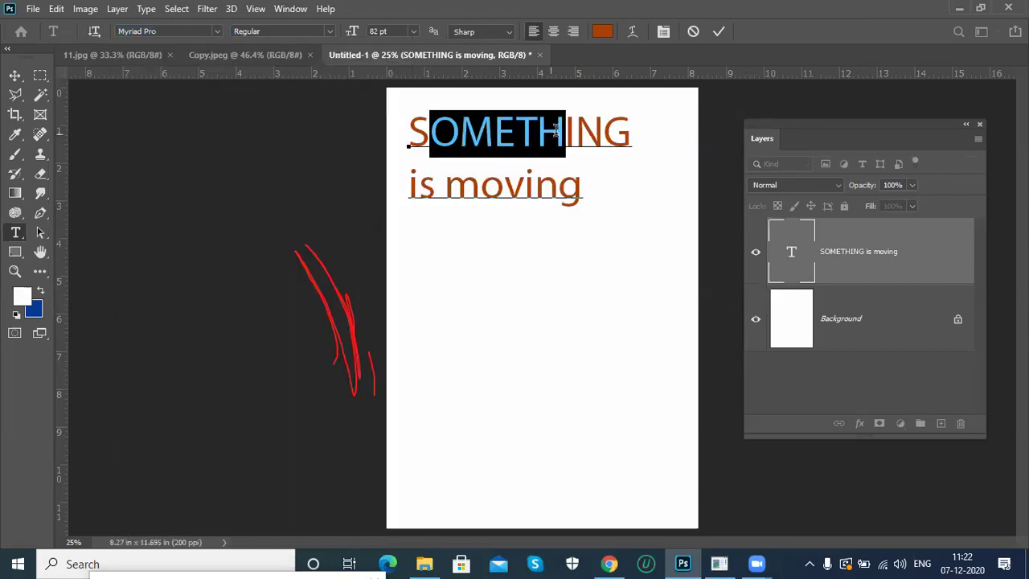
click(217, 31)
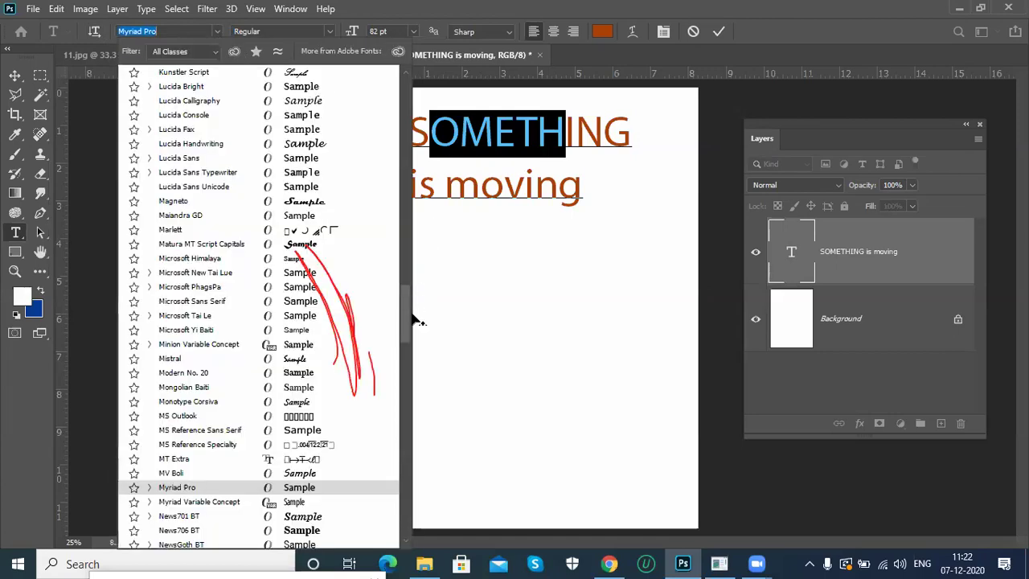
drag(406, 315, 398, 104)
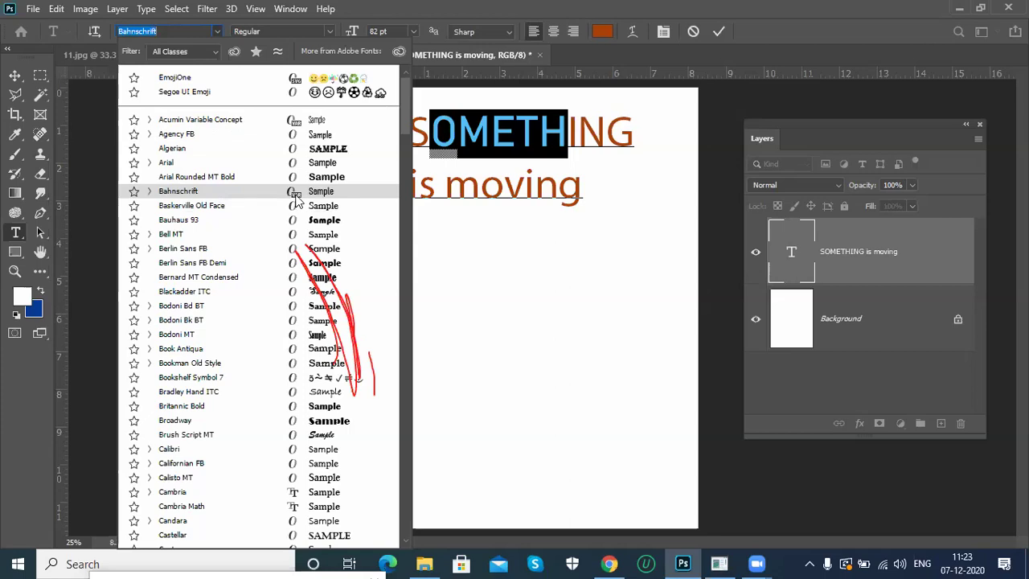
click(149, 191)
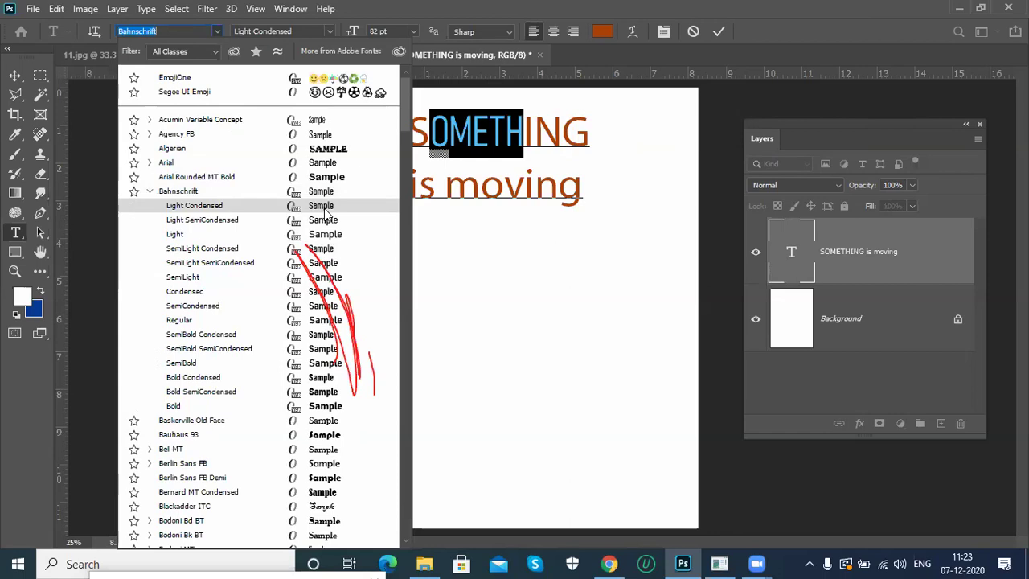
click(151, 191)
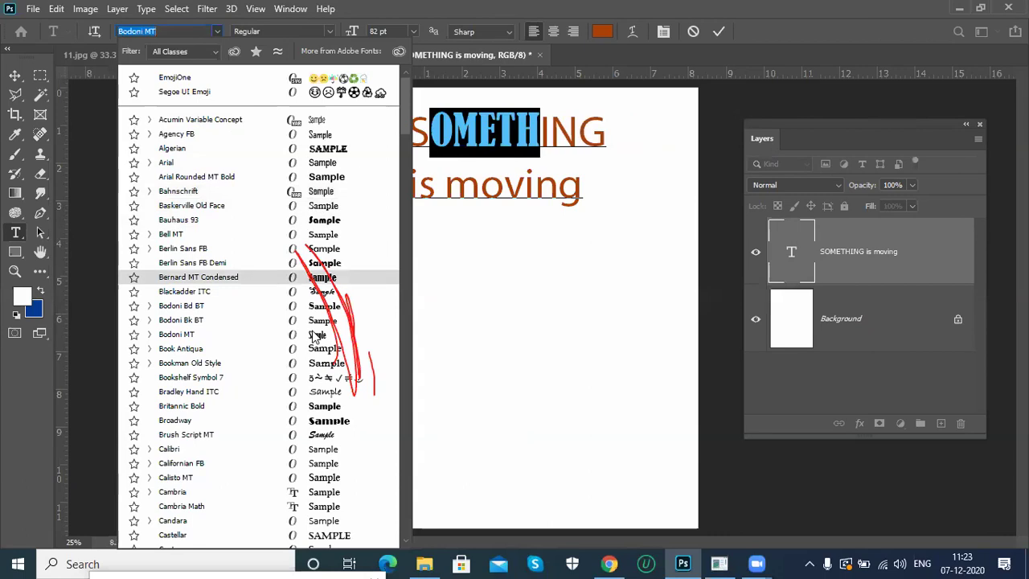
Preview further fonts on the selected letters "OMETH", look at the font class filter, and apply Copperplate Gothic Bold.
scroll(326, 342, down, 3)
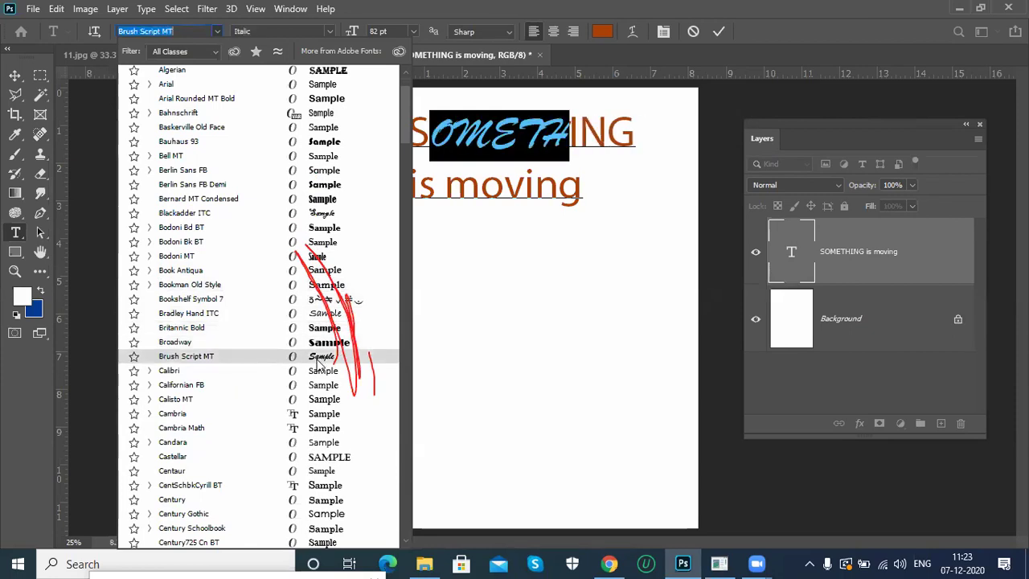
scroll(317, 370, down, 5)
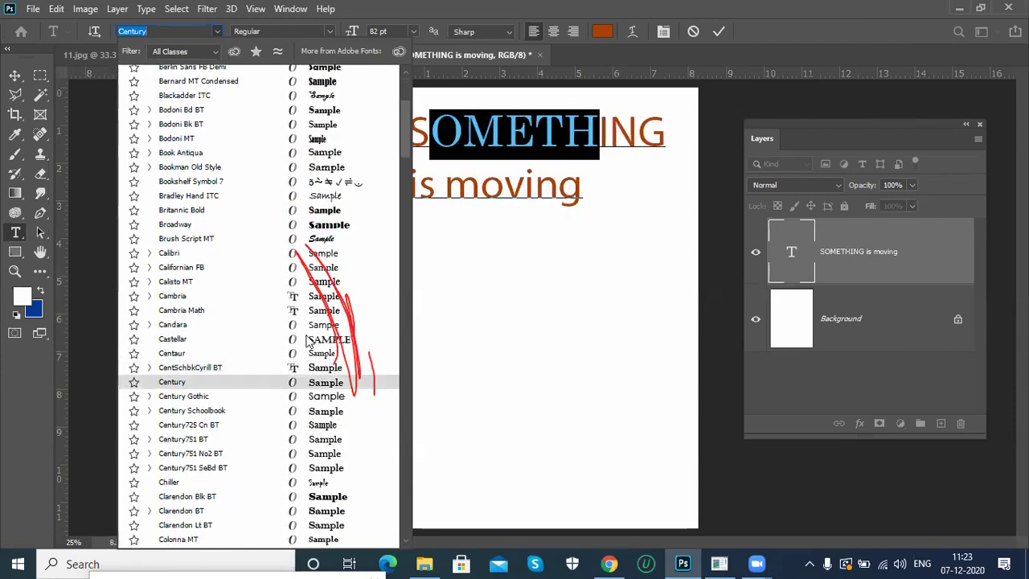
scroll(271, 302, down, 3)
scroll(270, 303, down, 1)
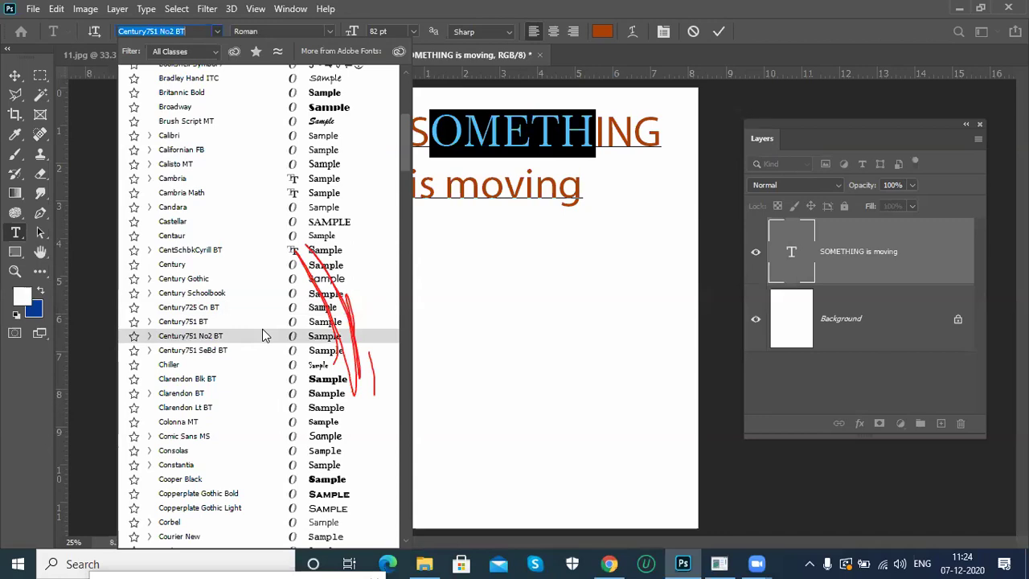
key(Up)
key(Up)
key(Up)
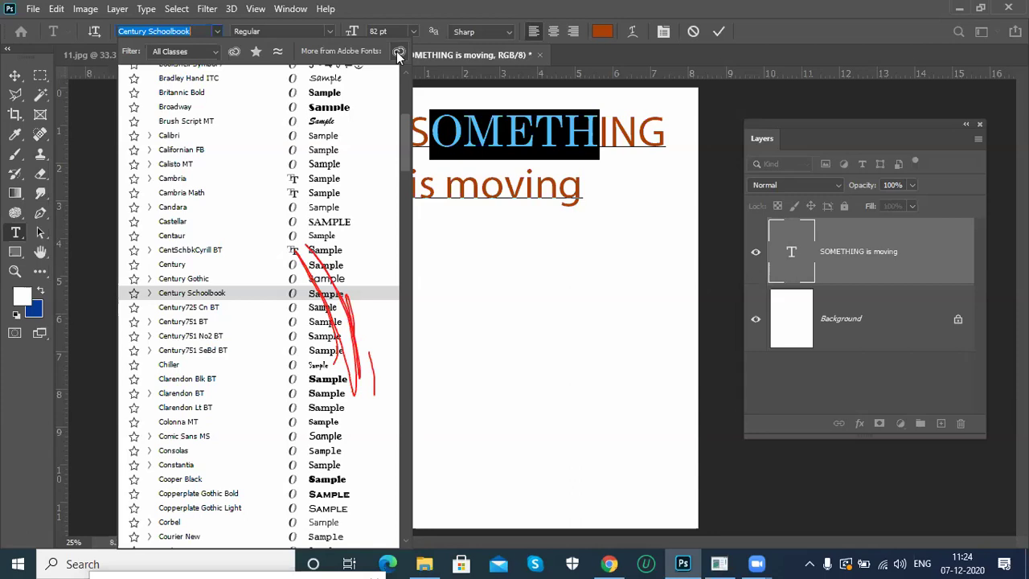
click(215, 52)
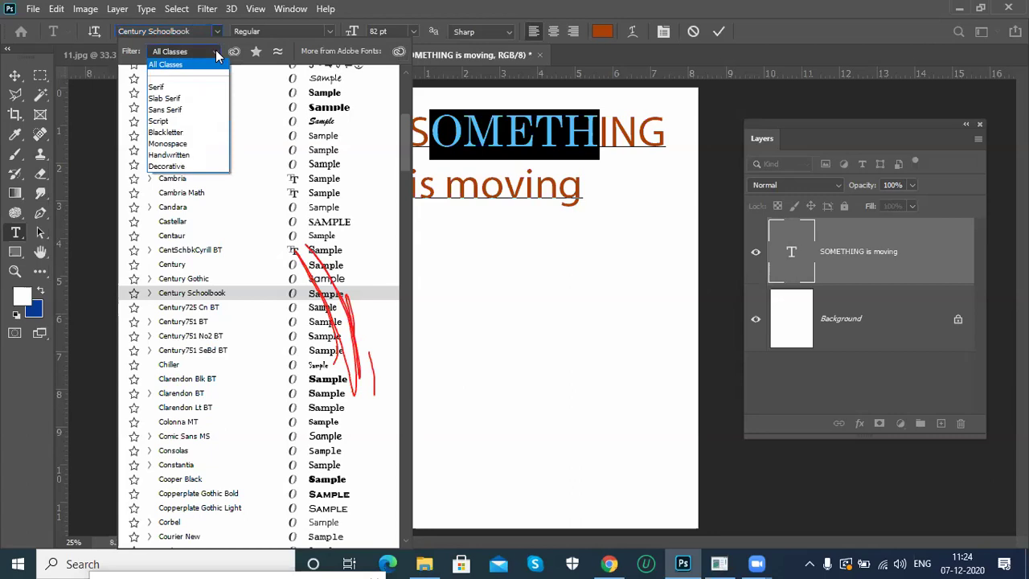
click(215, 49)
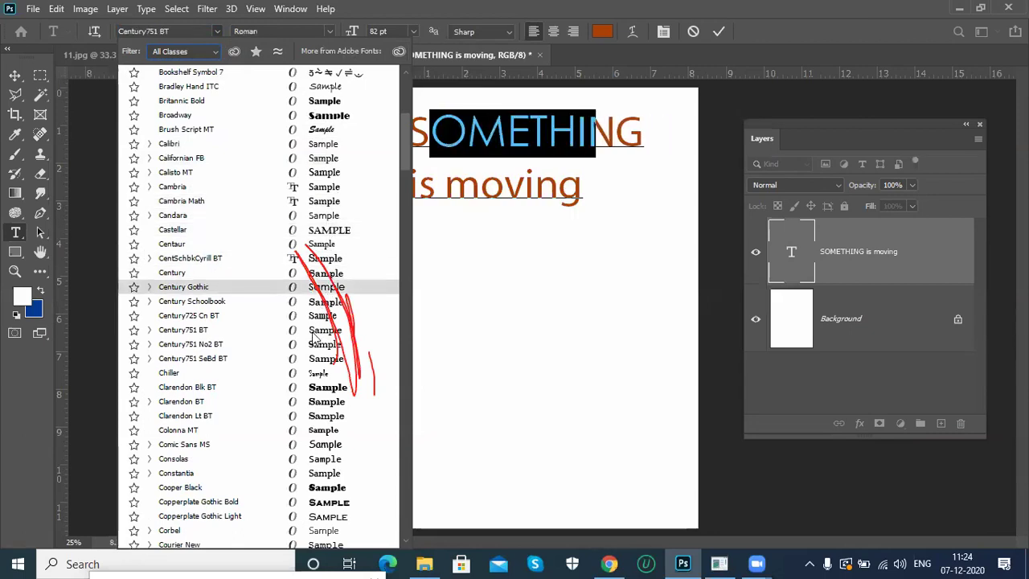
scroll(313, 338, down, 2)
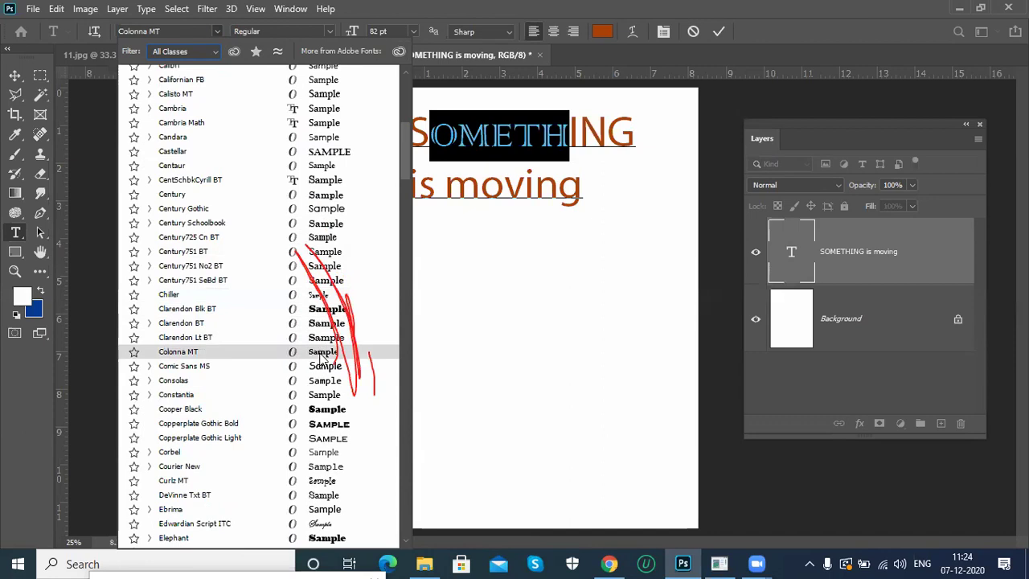
click(322, 429)
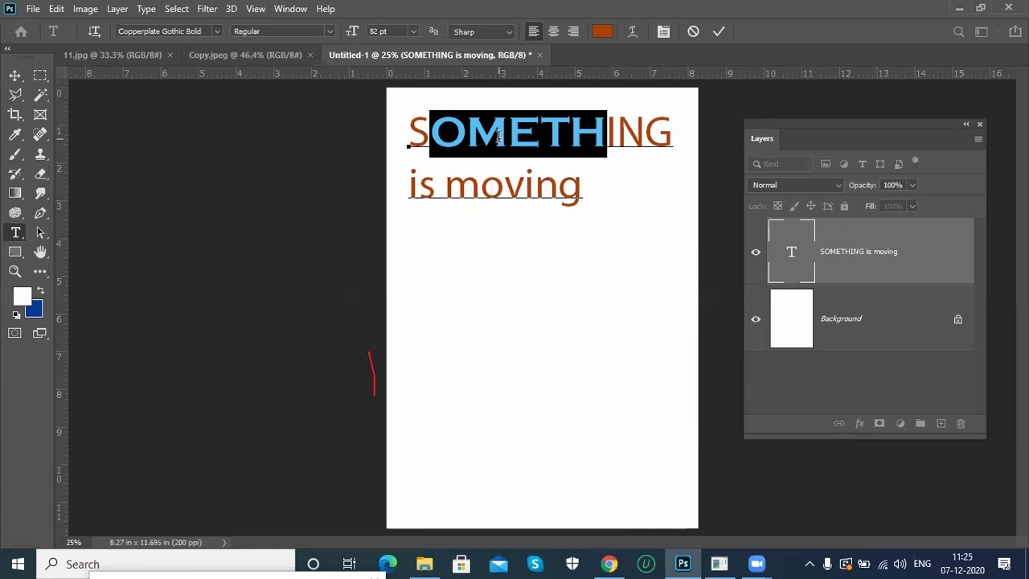
Select only the letters "ME" in "SOMETHING" and change their font to Berlin Sans FB.
click(539, 133)
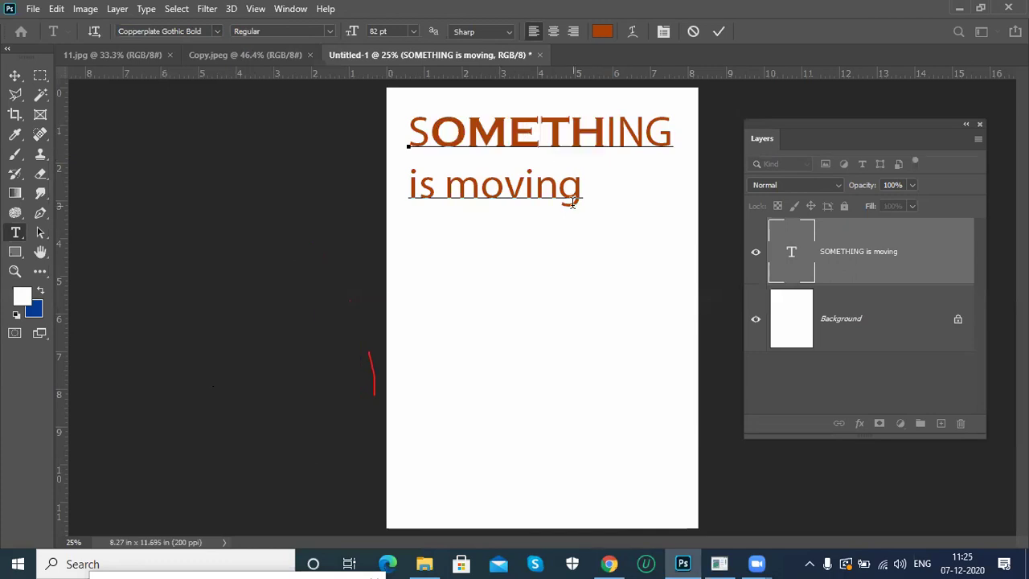
drag(467, 133, 540, 133)
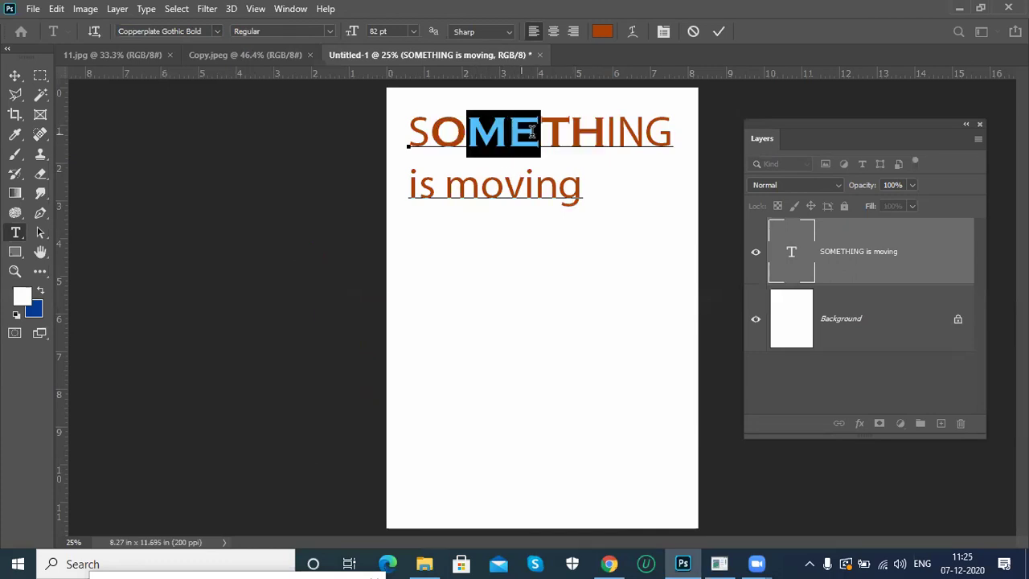
click(217, 31)
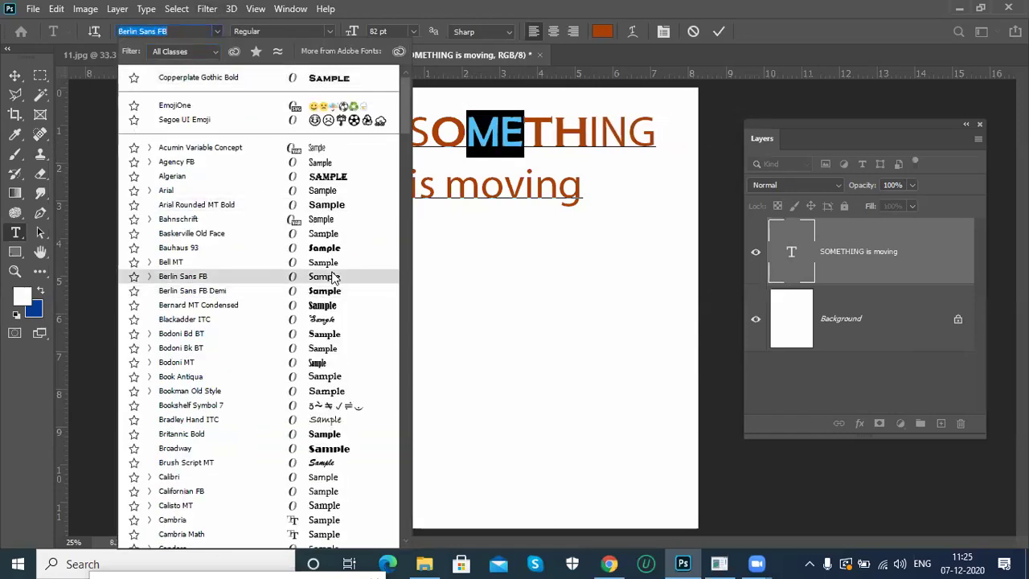
click(335, 277)
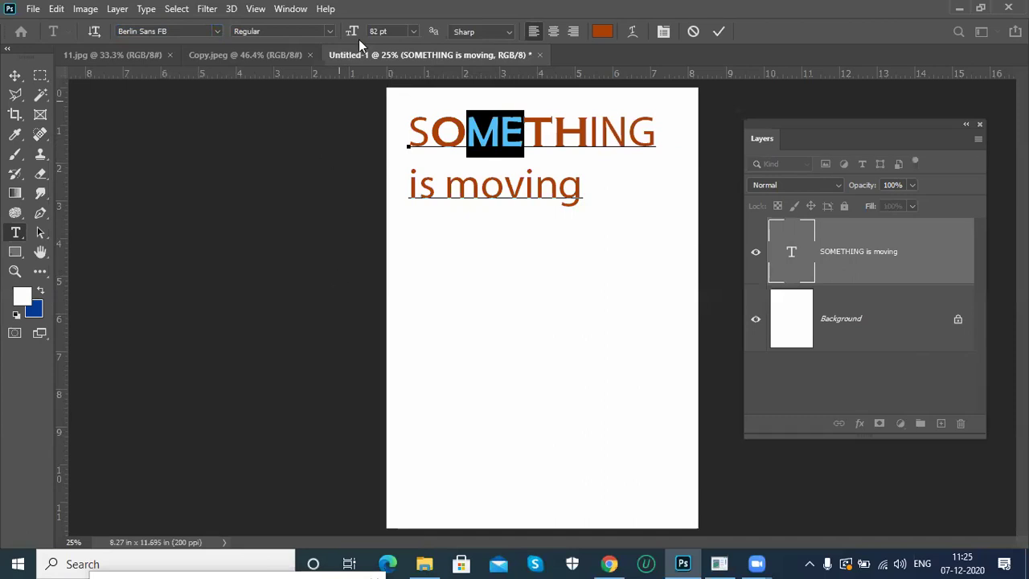
Try the Bold style on the letters "ME" and return them to Regular.
click(332, 31)
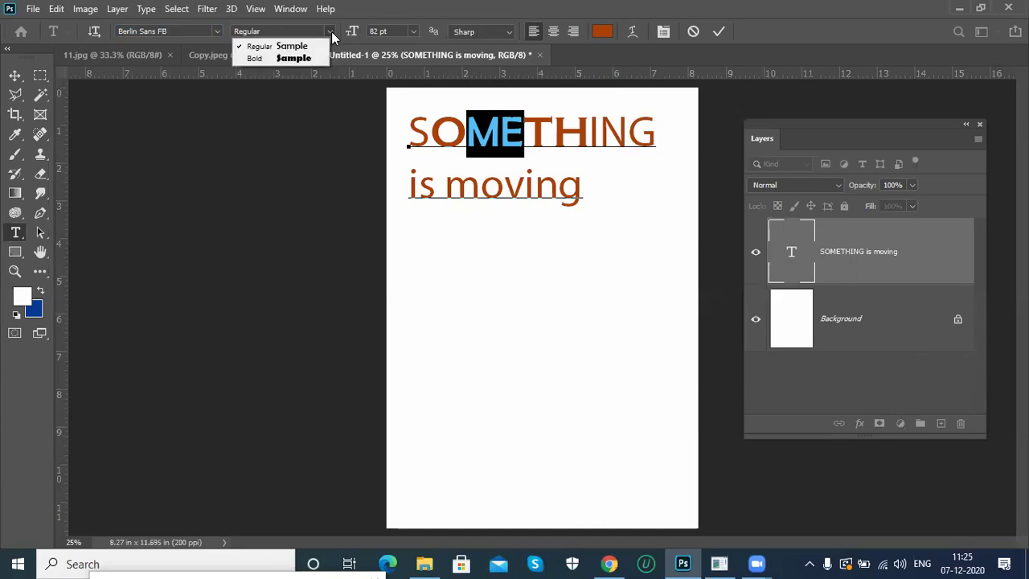
click(314, 58)
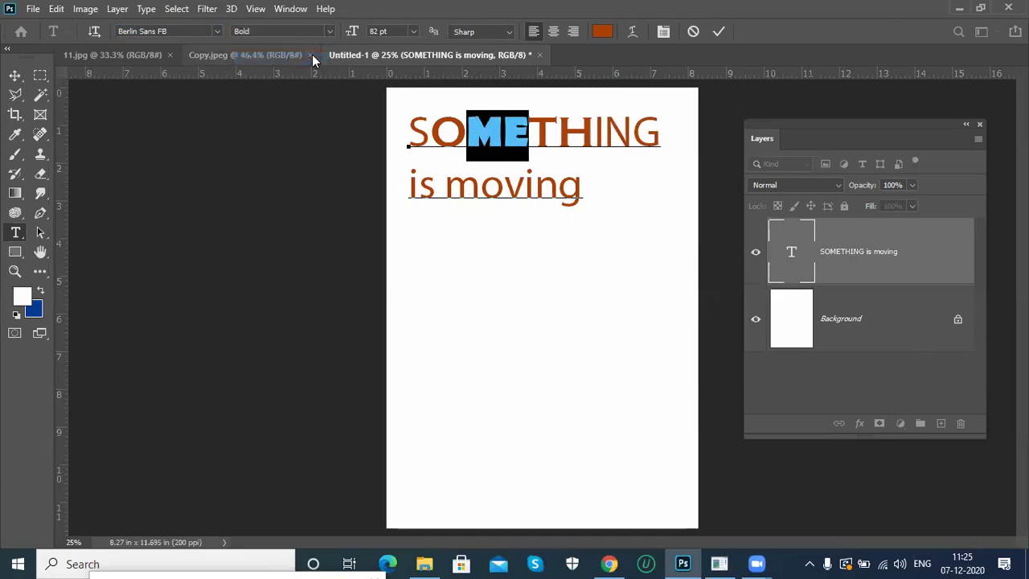
click(329, 32)
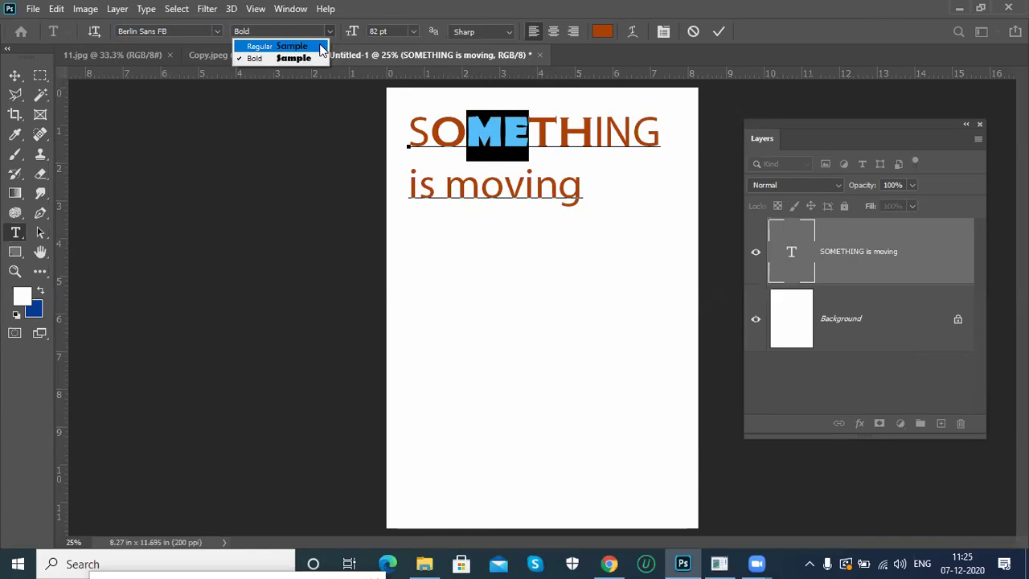
click(320, 47)
Examine which styles the Berlin Sans FB font family offers for the selected letters.
click(217, 33)
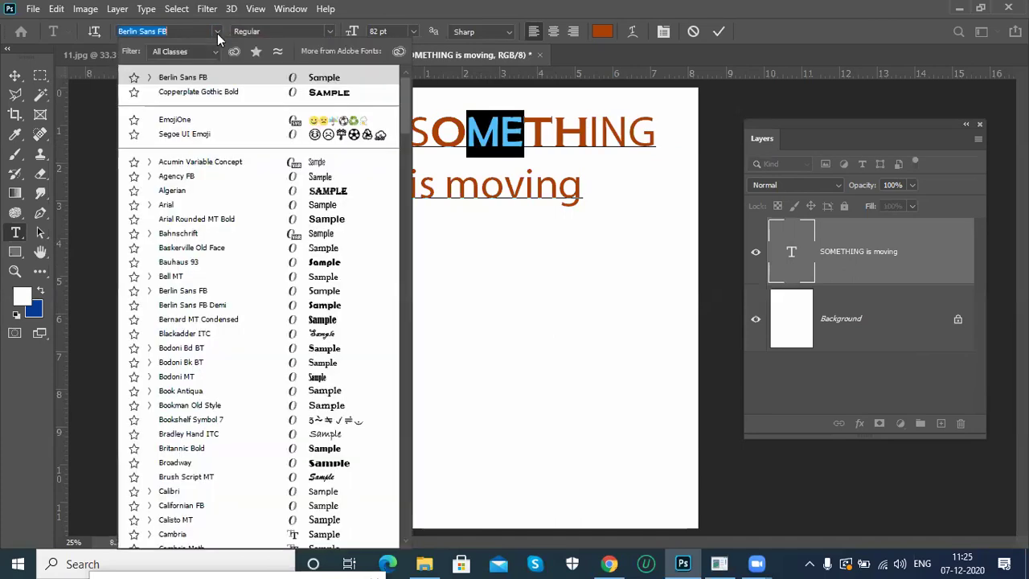
click(148, 77)
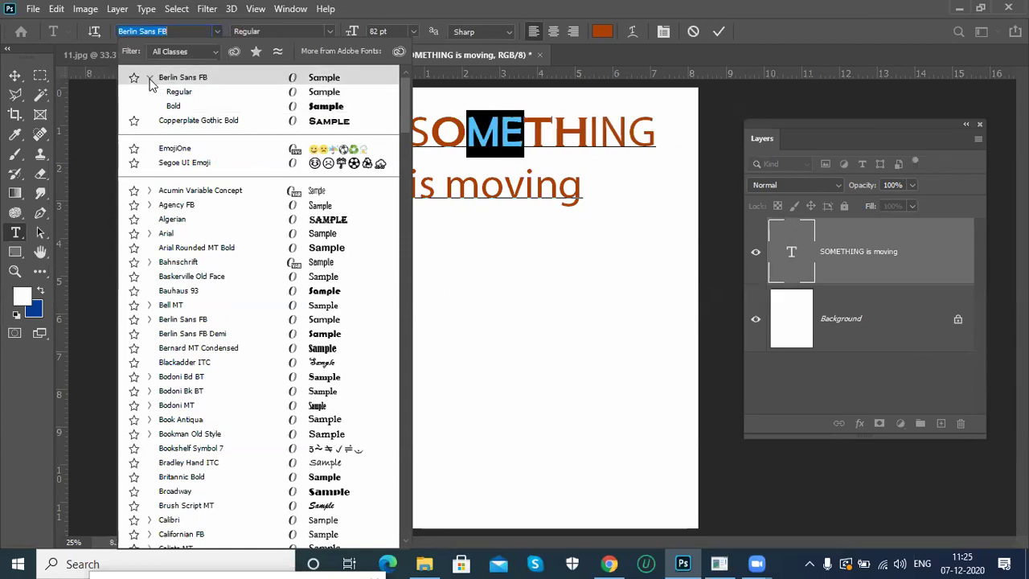
click(149, 77)
Preview Acumin Variable Concept styles on the letters "ME", from the ExtraCondensed variants to Semibold, and collapse the family again.
click(149, 162)
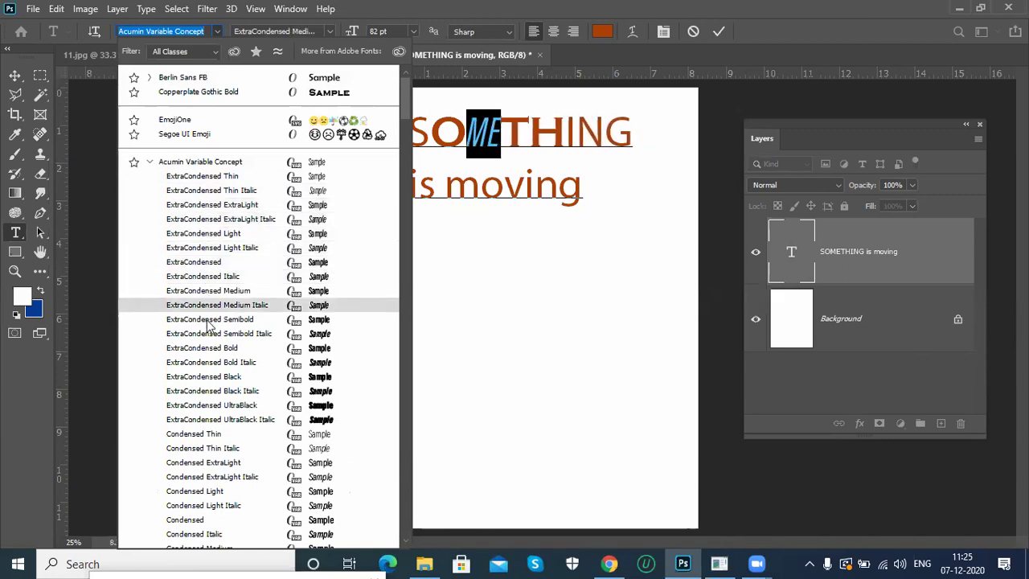
scroll(211, 382, down, 5)
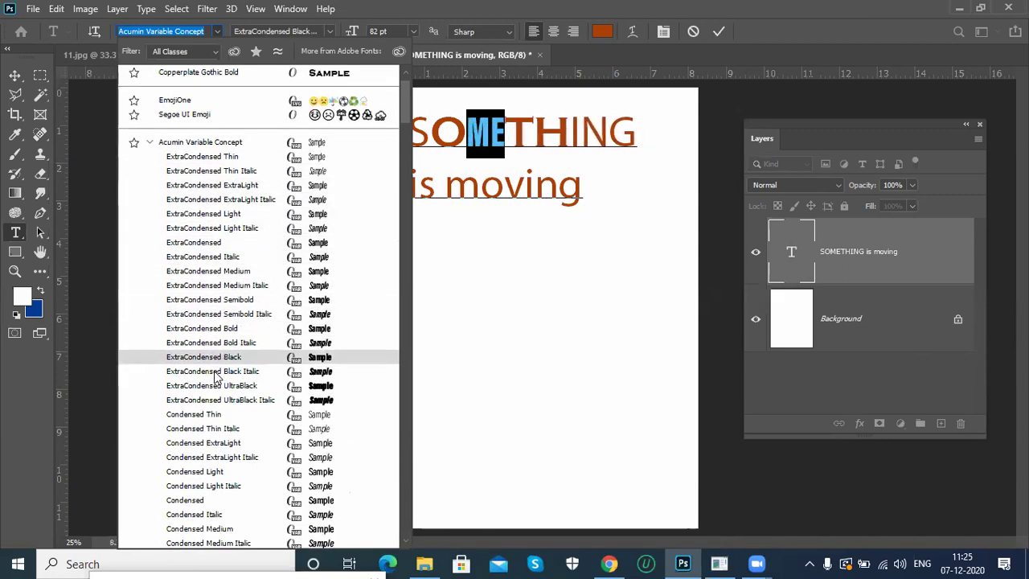
scroll(206, 394, down, 8)
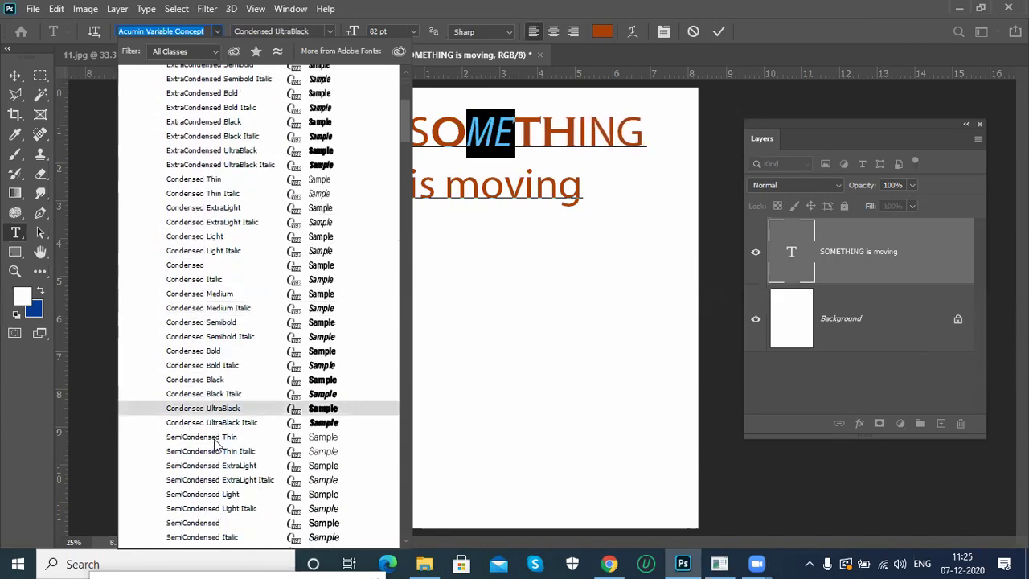
scroll(209, 420, down, 6)
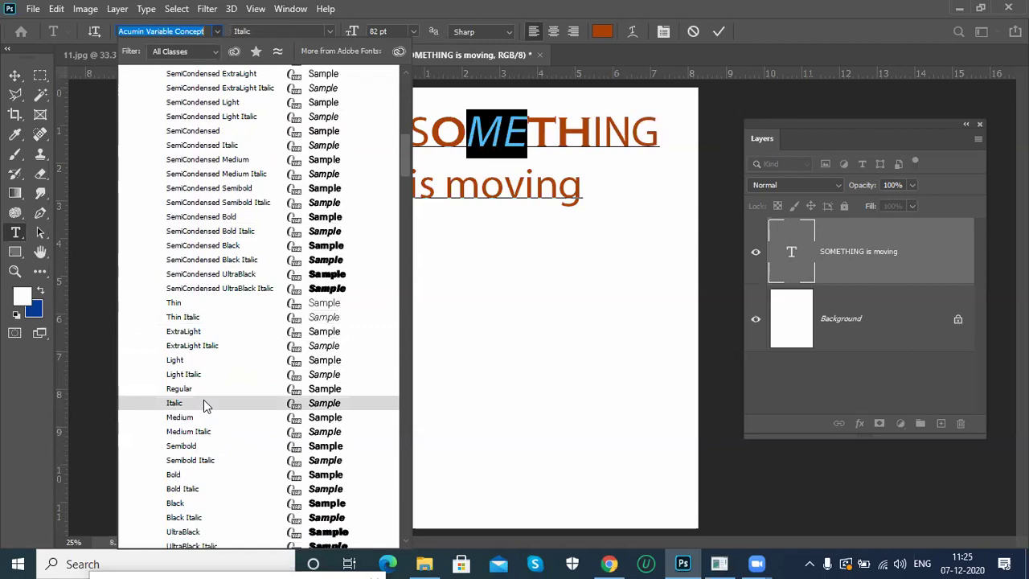
scroll(203, 406, down, 2)
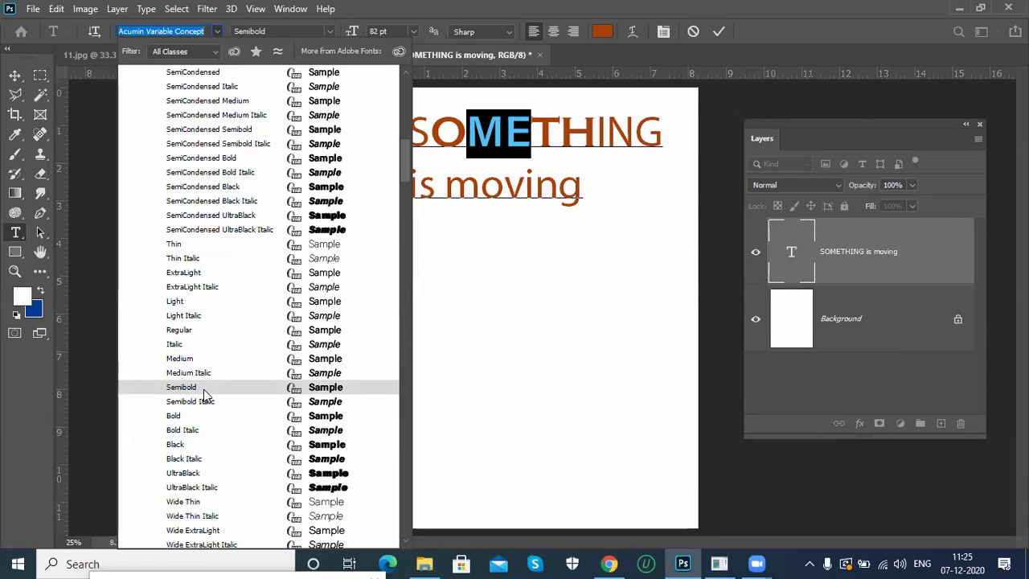
scroll(203, 374, up, 4)
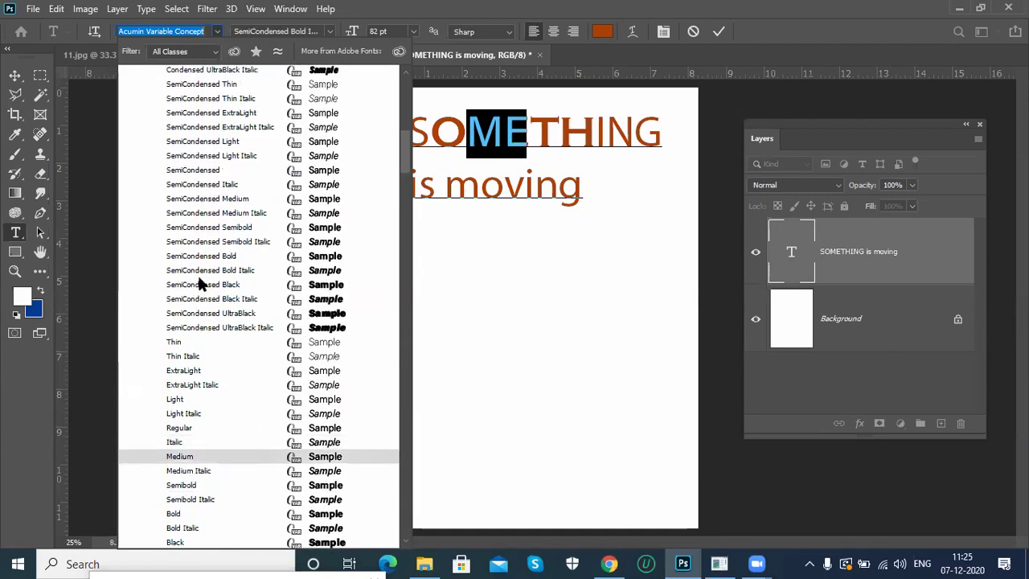
scroll(198, 280, up, 12)
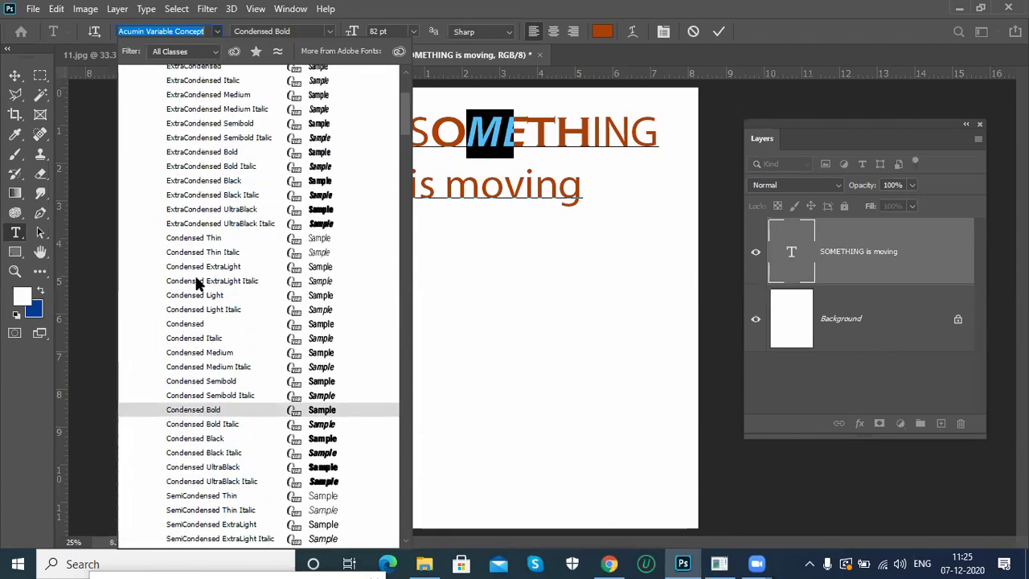
scroll(193, 279, up, 1)
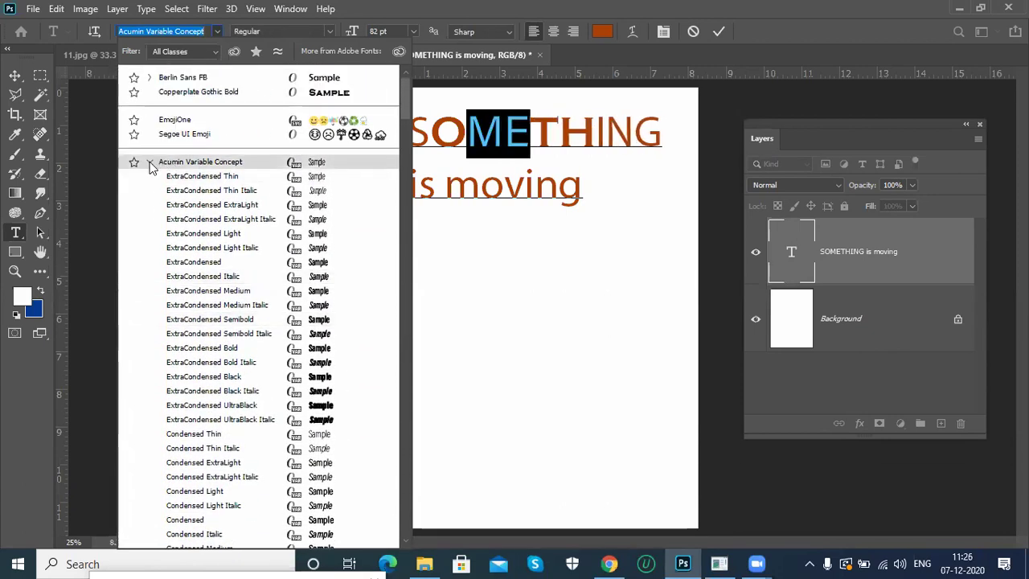
click(150, 162)
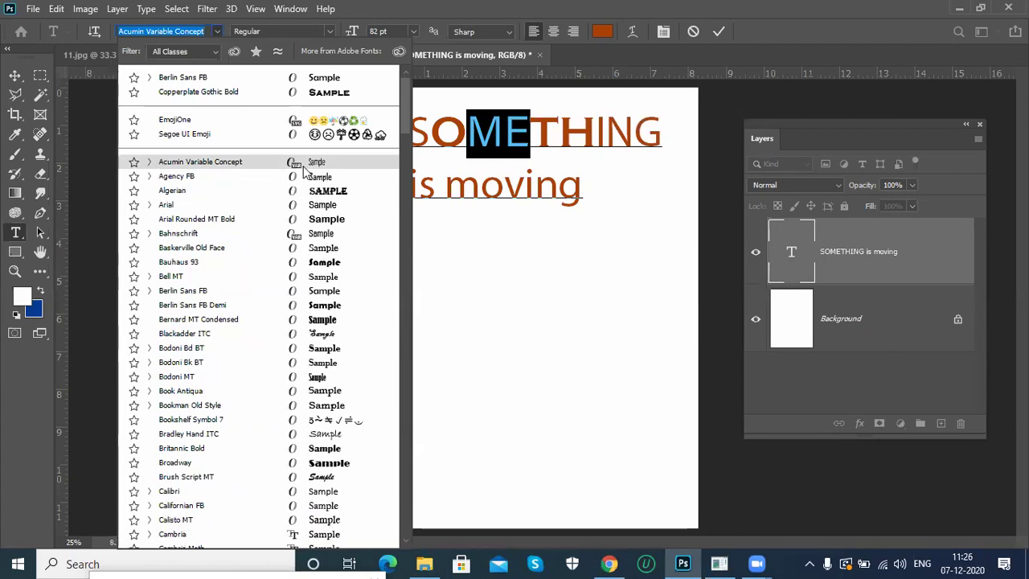
Browse the Acumin Variable Concept styles and apply Wide UltraBlack Italic to the letters "ME", shifting the character properties slightly aside.
click(150, 162)
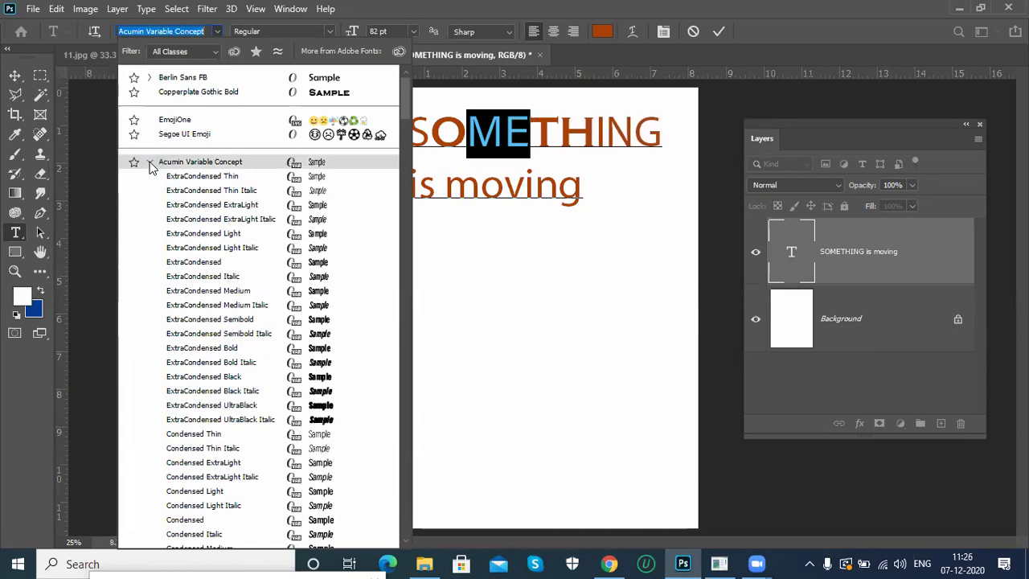
scroll(241, 392, down, 1)
scroll(241, 394, down, 2)
scroll(233, 398, down, 3)
scroll(231, 400, down, 2)
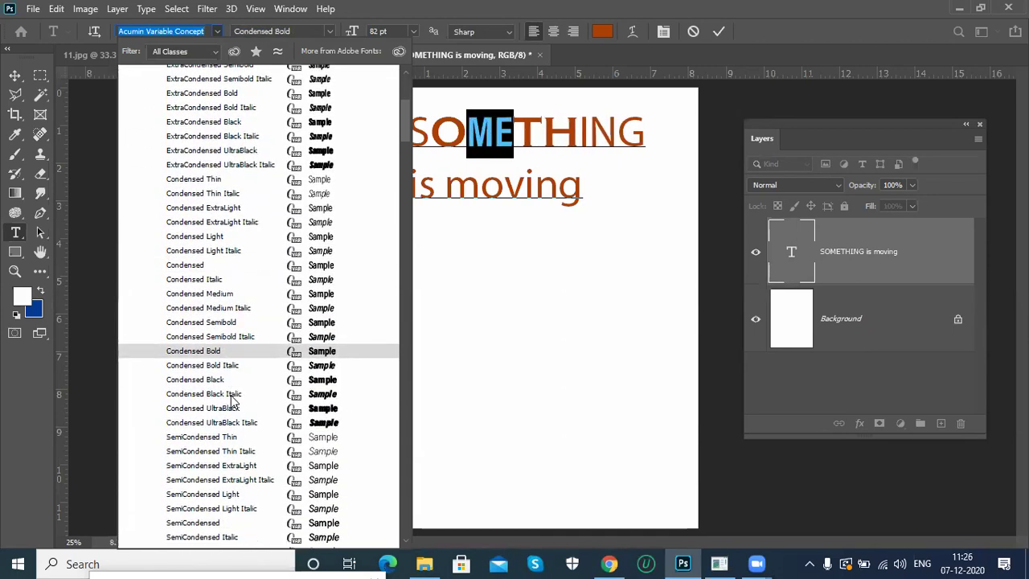
scroll(231, 401, down, 1)
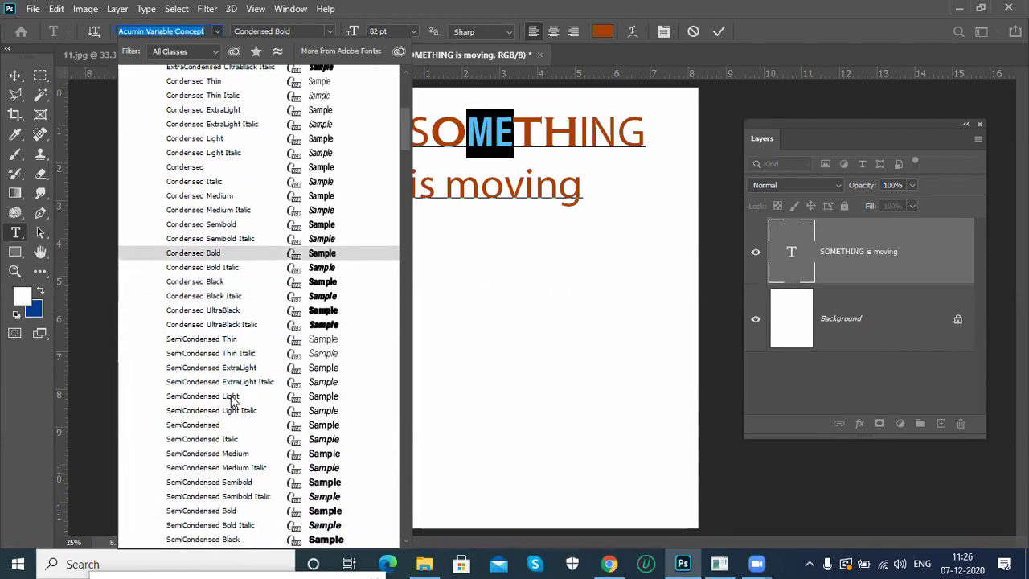
scroll(232, 401, down, 1)
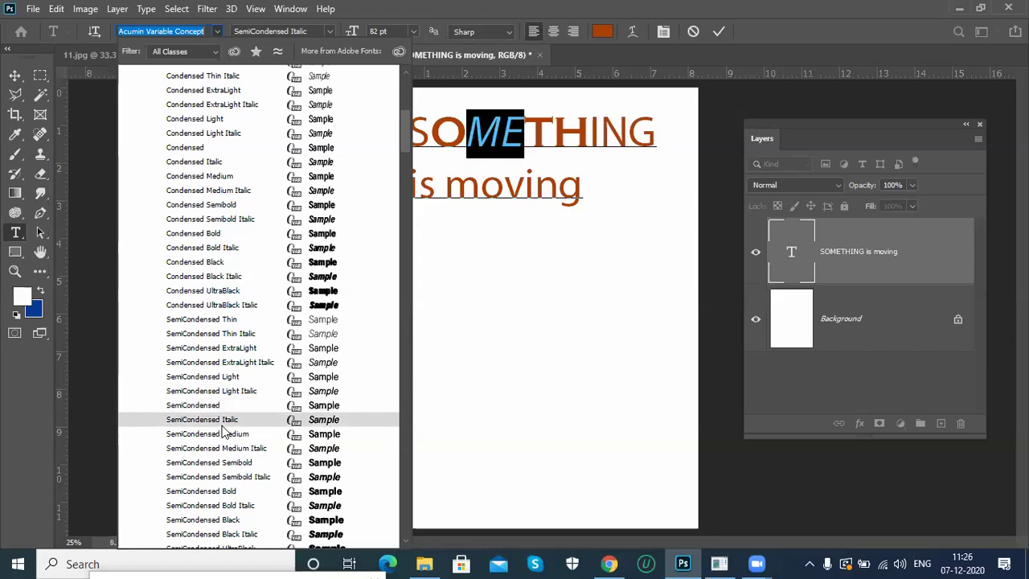
scroll(224, 414, down, 3)
scroll(220, 414, down, 2)
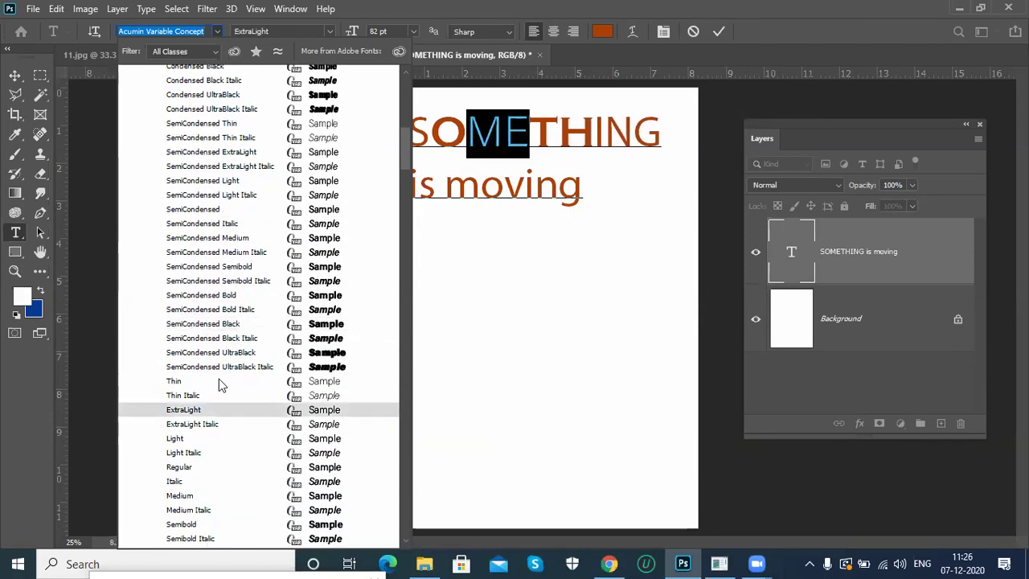
scroll(213, 398, down, 3)
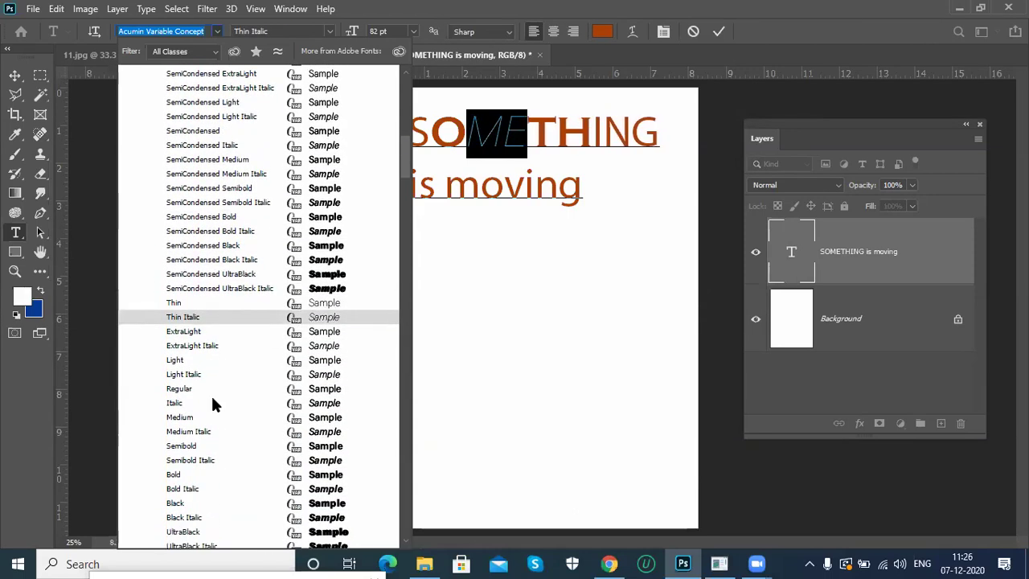
scroll(211, 402, down, 2)
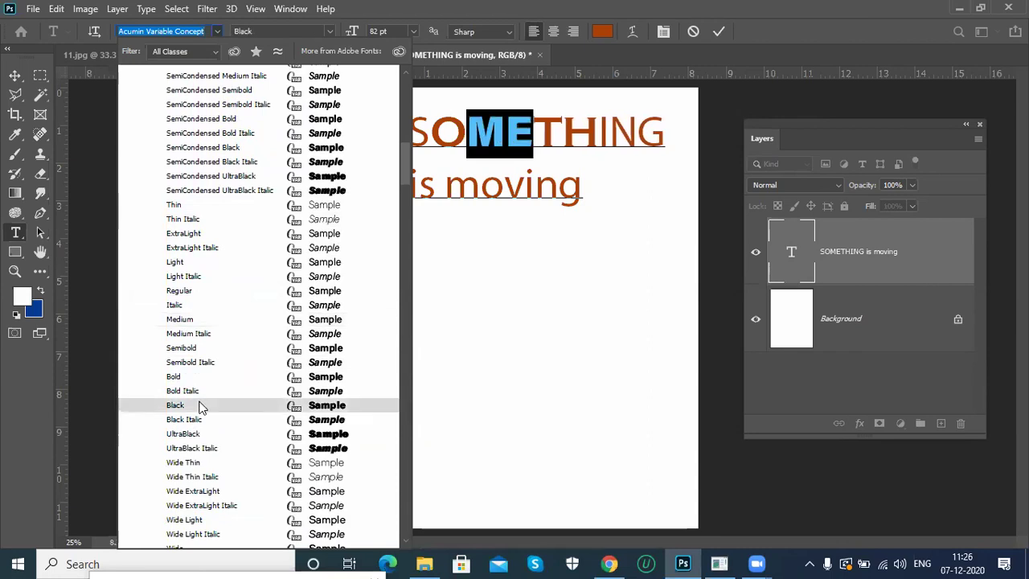
scroll(193, 439, down, 5)
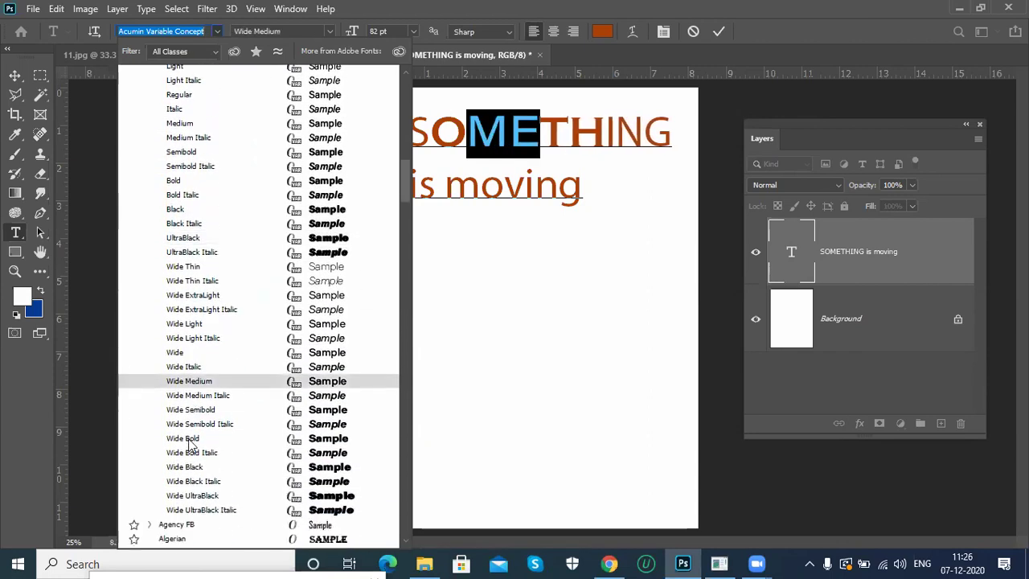
scroll(189, 443, down, 2)
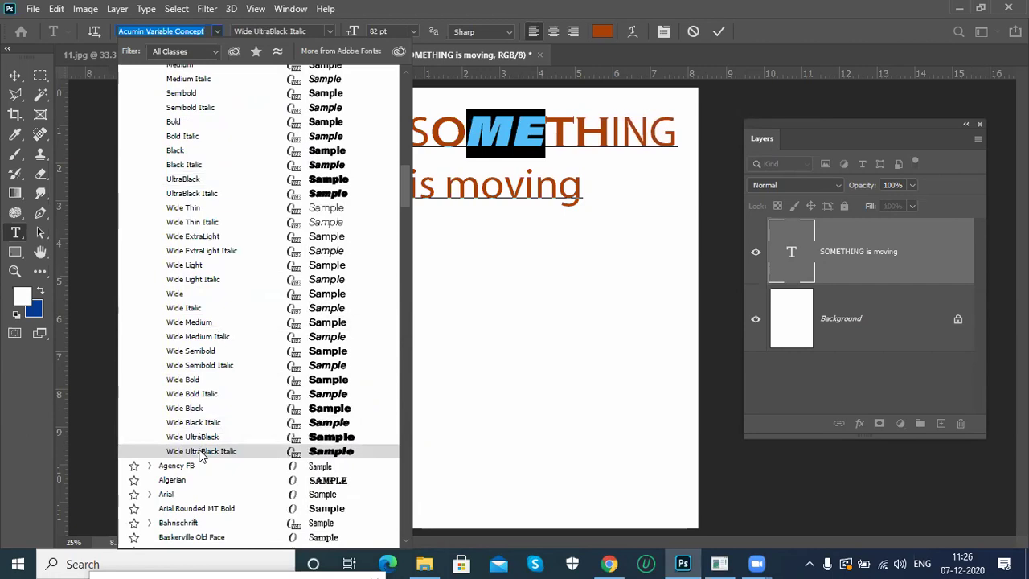
click(201, 452)
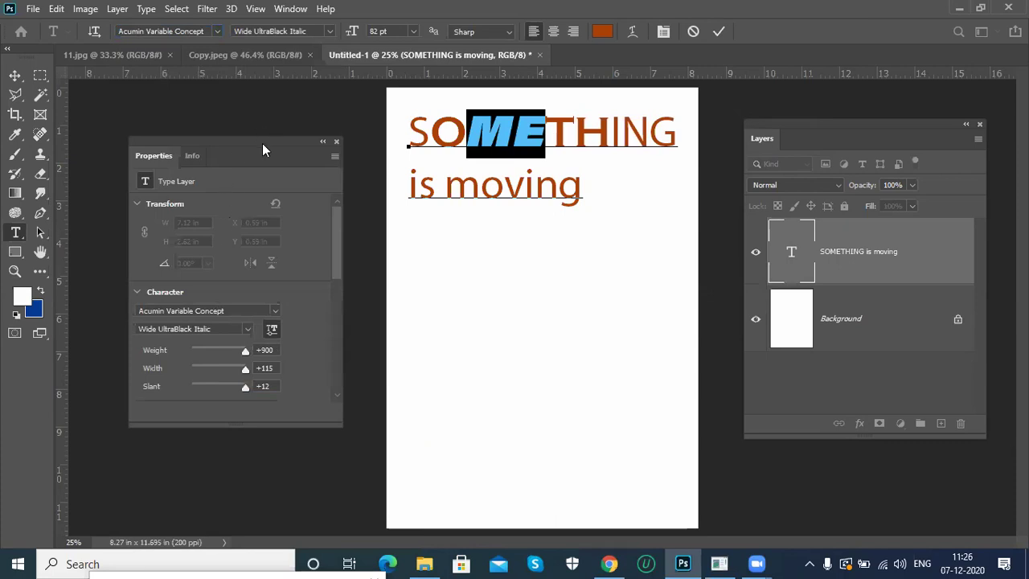
drag(262, 150, 240, 150)
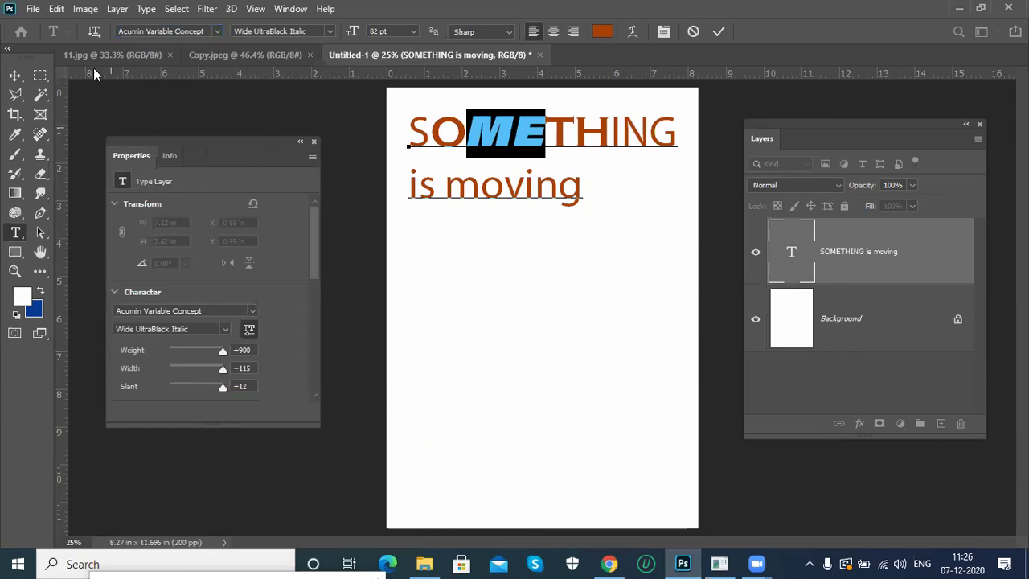
Switch the letters "ME" to Berlin Sans FB and back to Acumin Variable Concept Regular to compare their character properties.
click(215, 31)
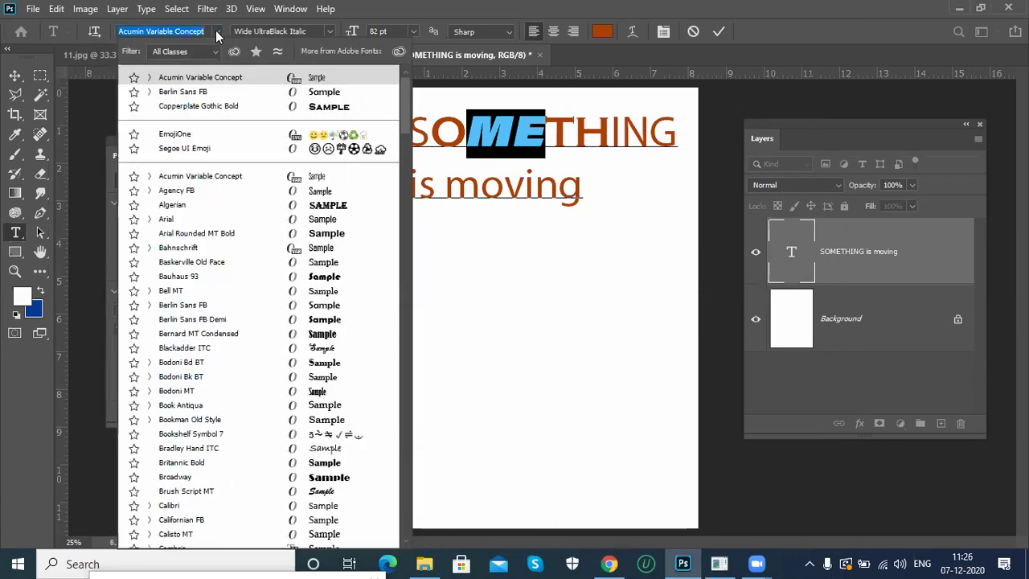
click(304, 91)
click(844, 27)
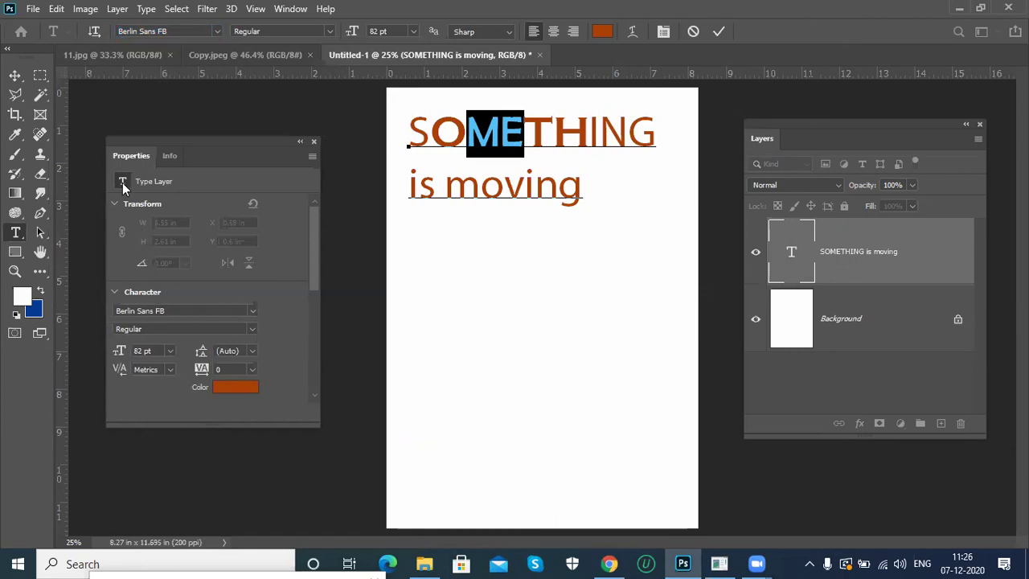
click(254, 311)
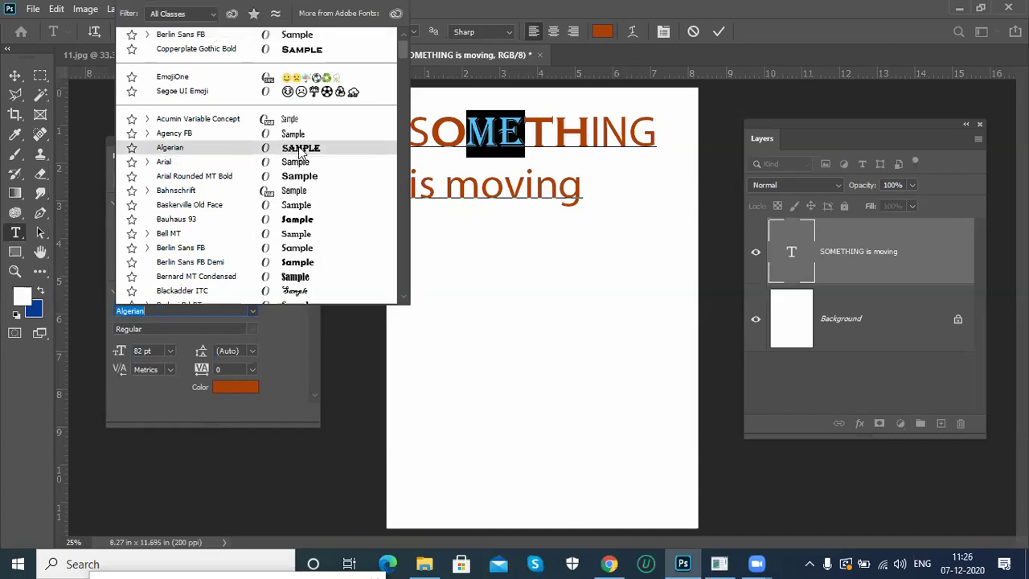
click(303, 121)
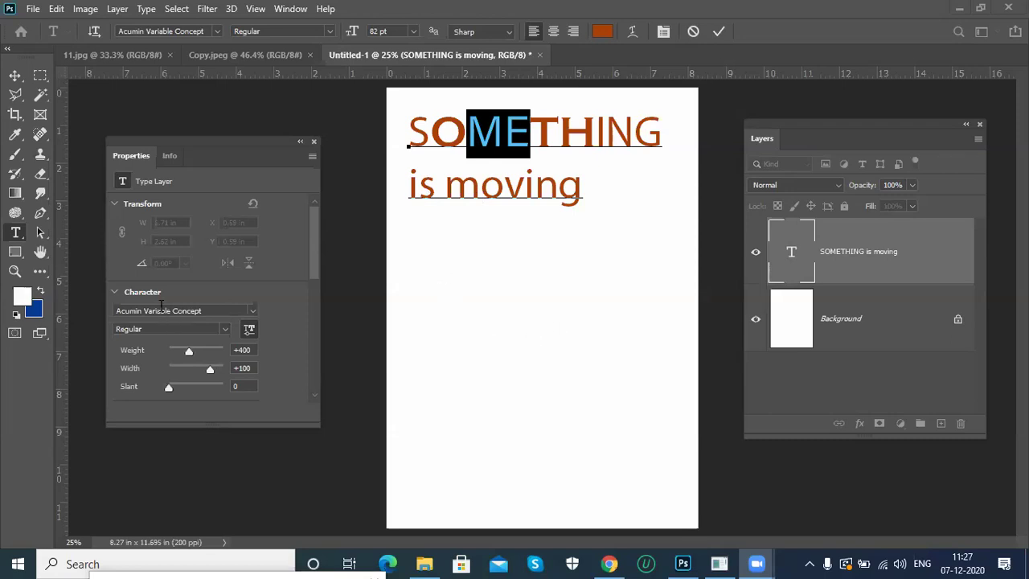
Preview other font families on the letters "ME", such as Bernard MT Condensed, Bodoni Bk BT and Chiller, without choosing one.
click(252, 311)
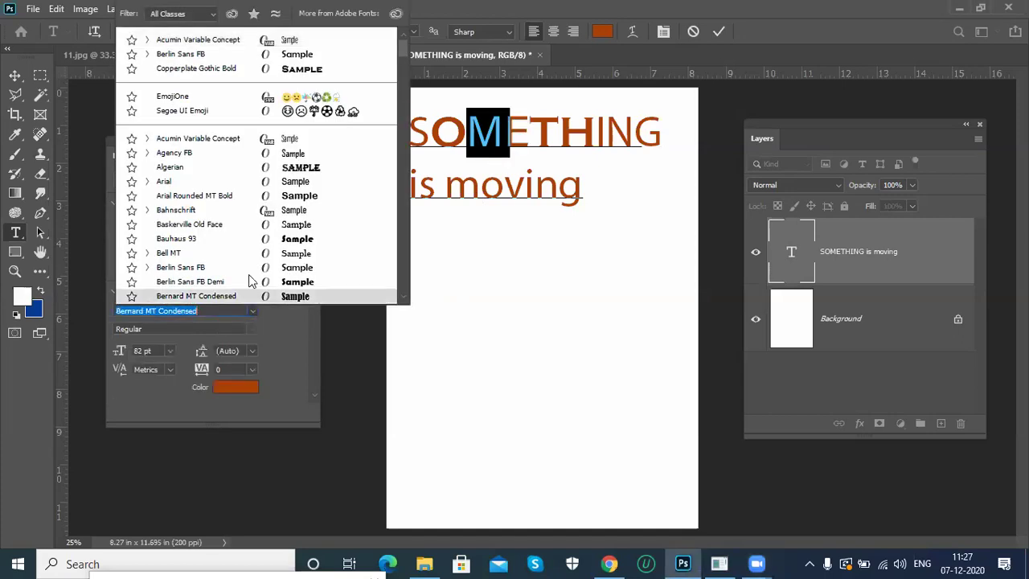
scroll(153, 203, down, 1)
scroll(154, 197, down, 8)
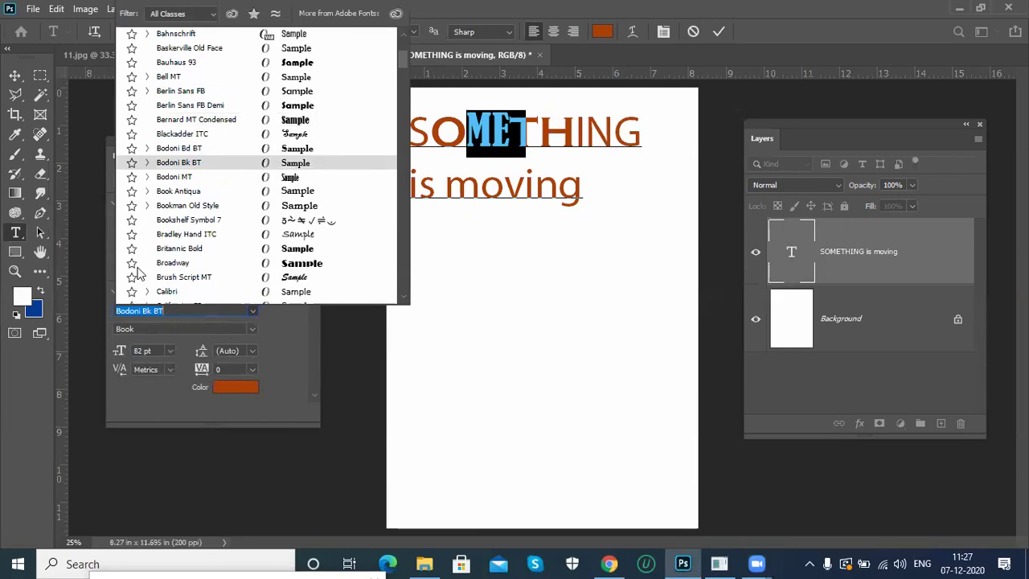
scroll(173, 277, down, 3)
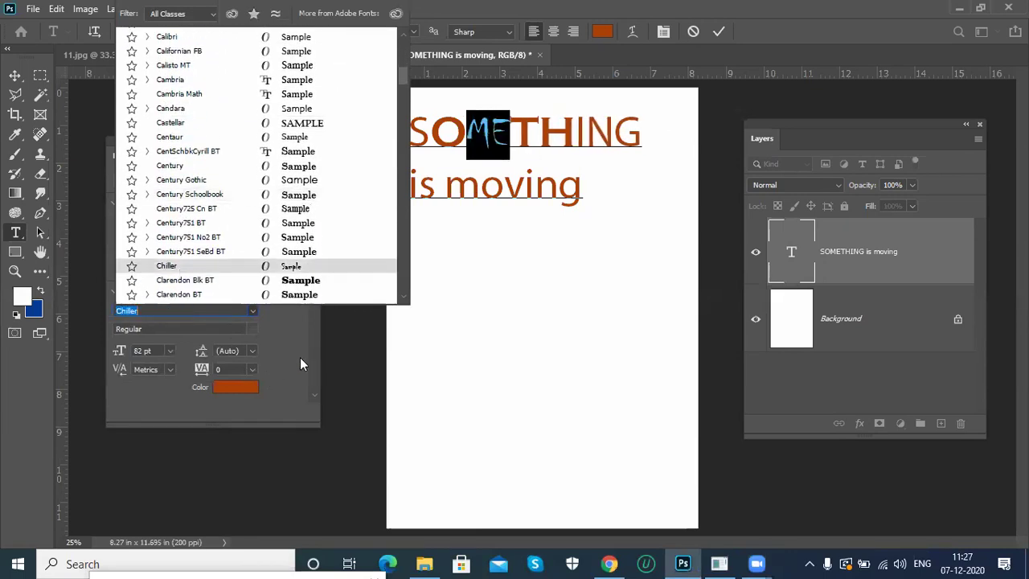
click(300, 357)
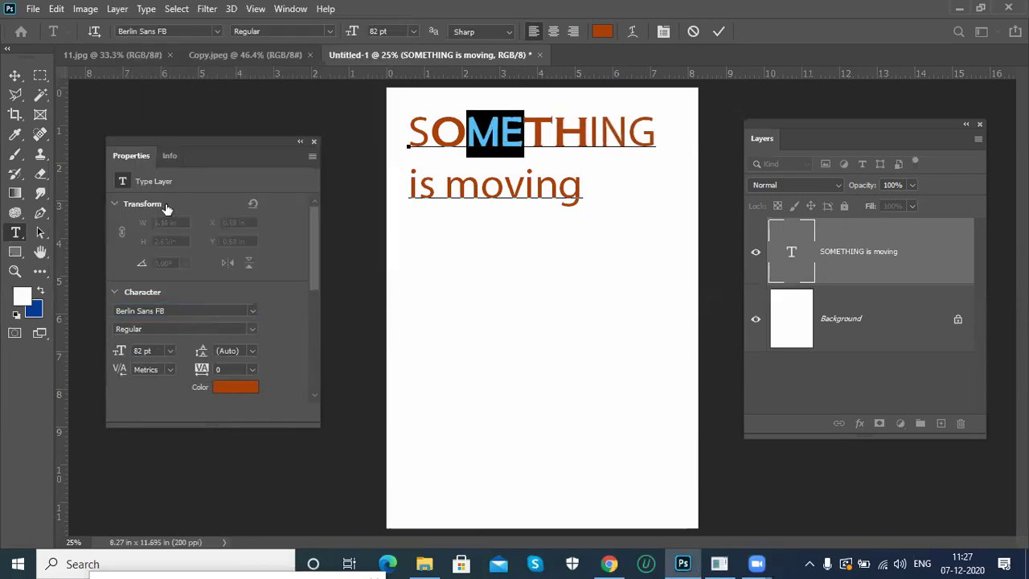
Apply Acumin Variable Concept to the letters "ME" and raise the variable font's weight to about 822.
click(217, 31)
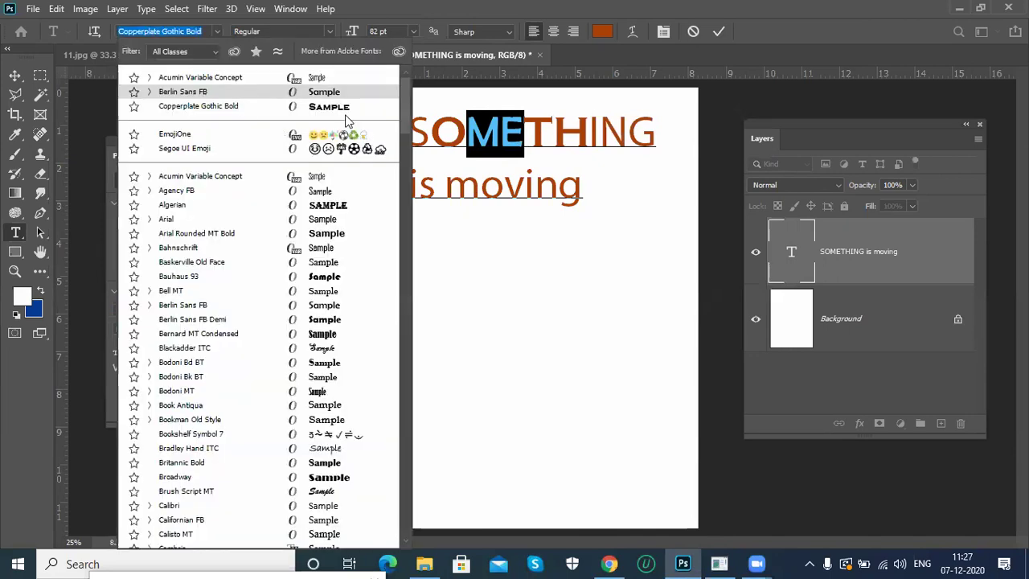
click(276, 79)
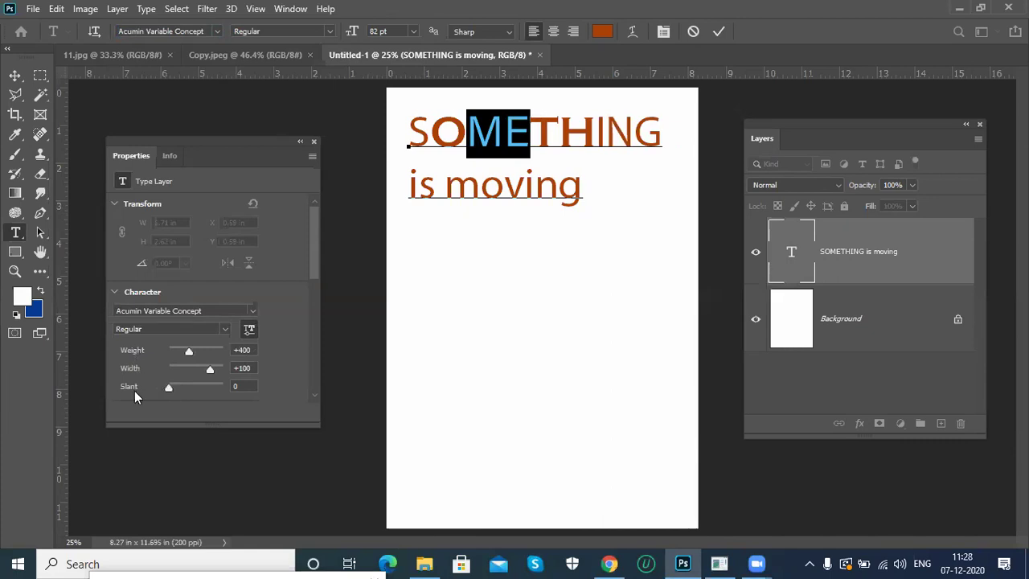
click(249, 330)
click(248, 329)
drag(189, 351, 222, 354)
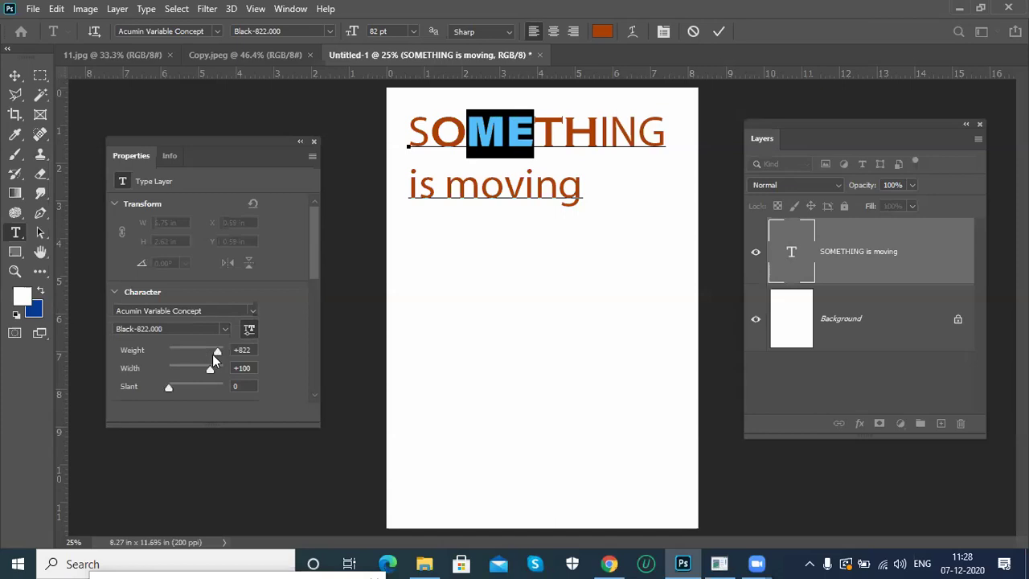
Apply the Condensed Thin style to the letters "ME" and try out the variable font's weight adjustment.
click(226, 326)
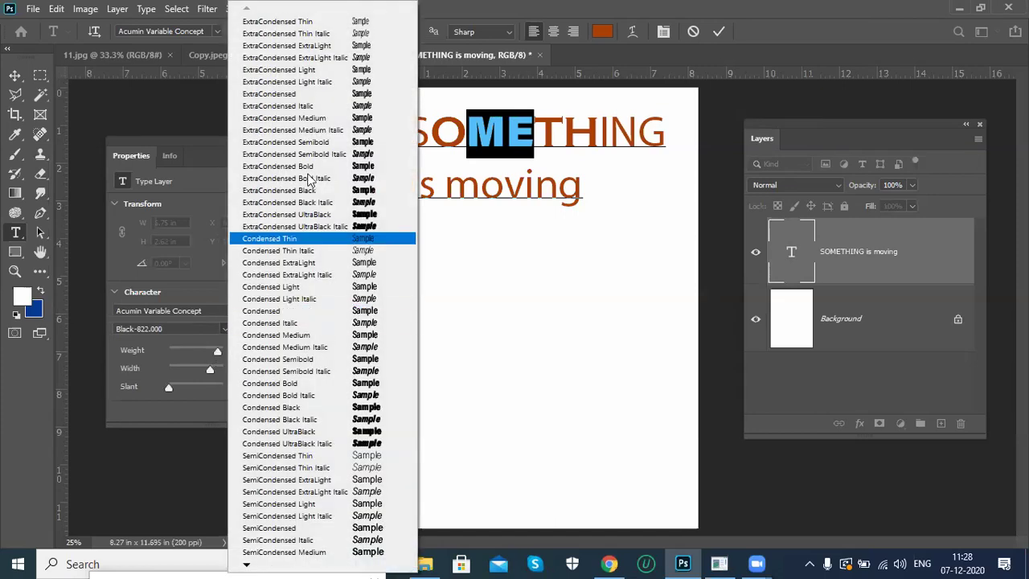
click(310, 238)
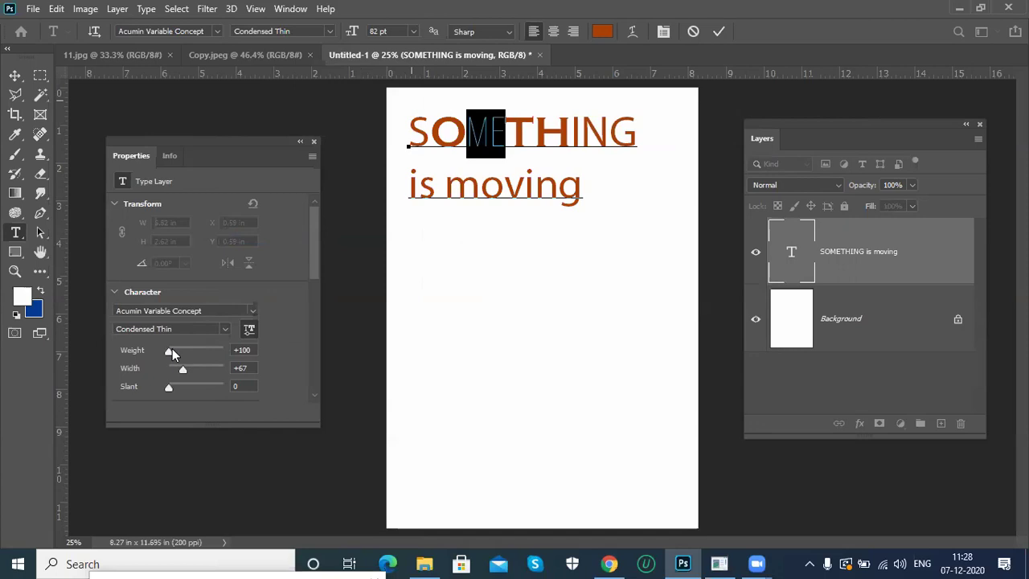
drag(172, 351, 218, 391)
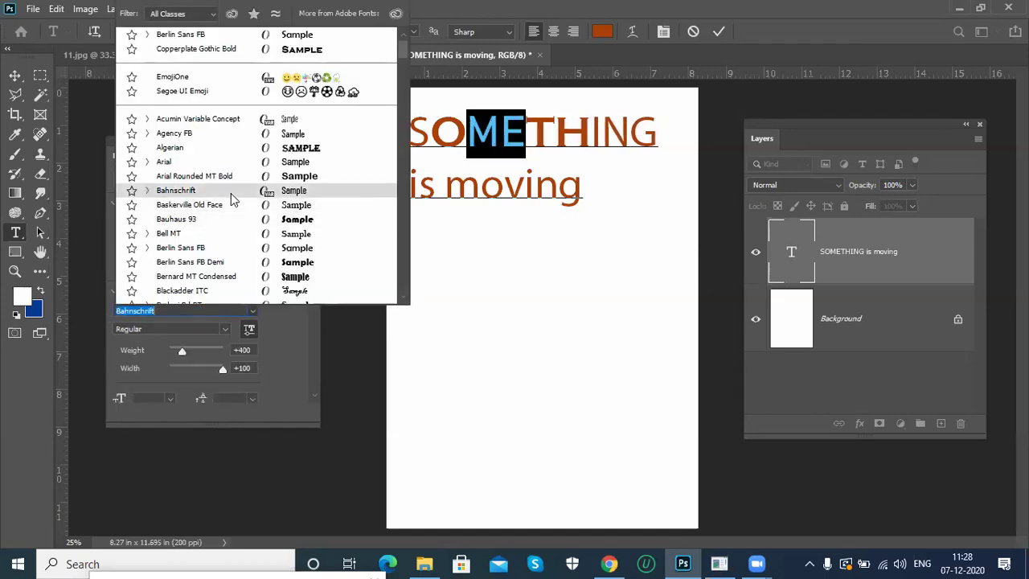
Try Baskerville Old Face on the letters "ME" and return them to Acumin Variable Concept Regular.
click(228, 211)
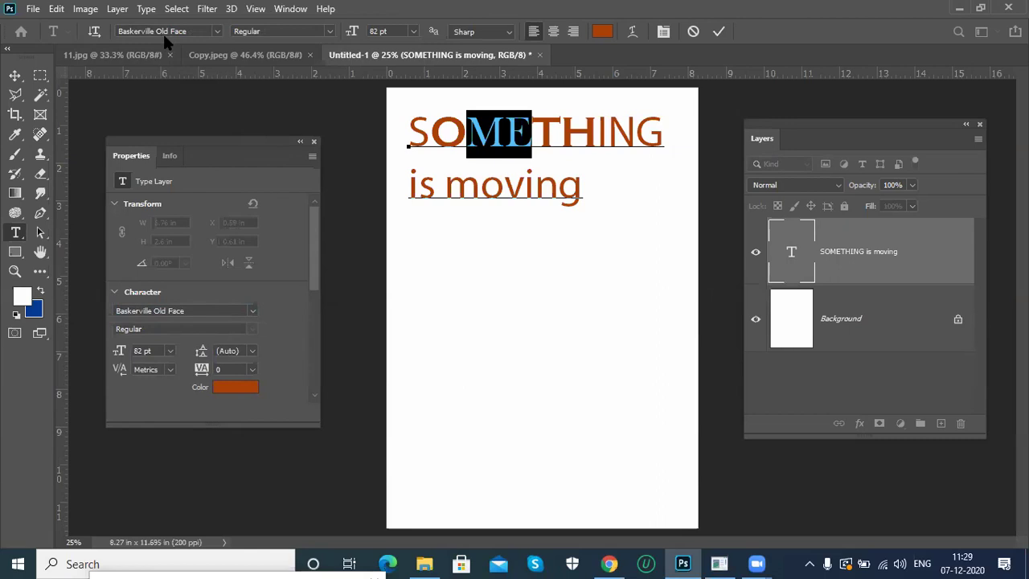
click(216, 29)
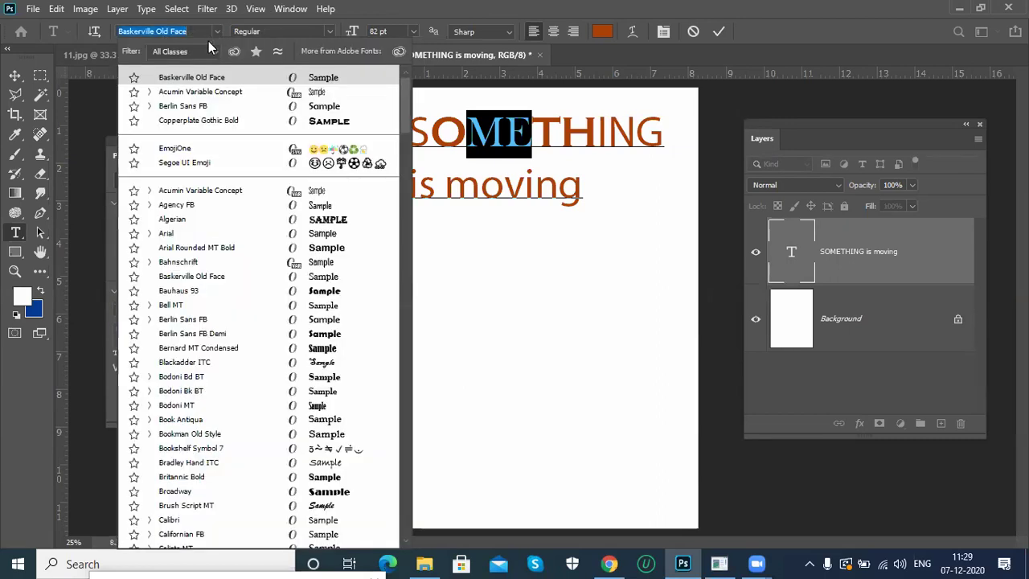
click(306, 96)
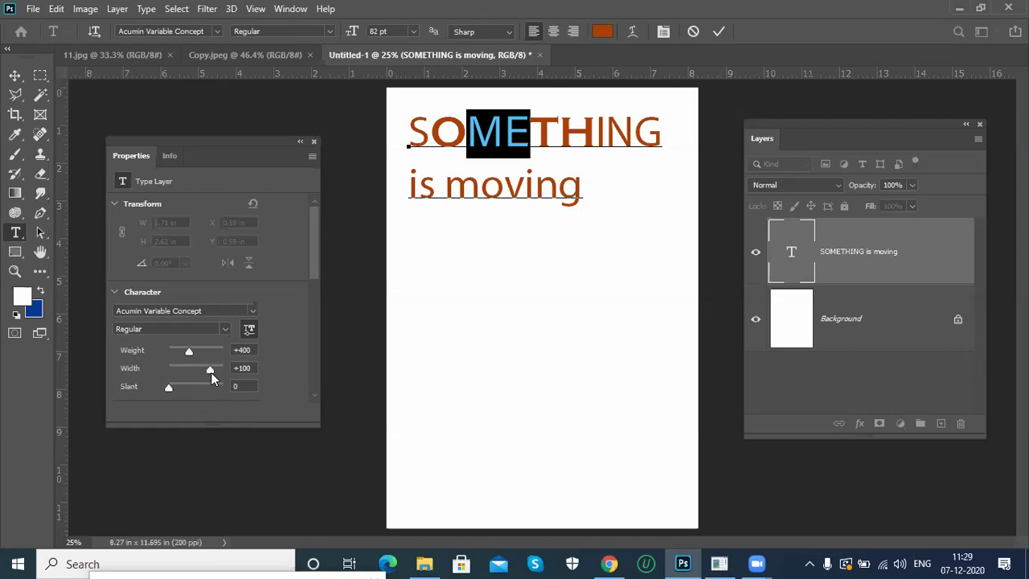
Close the character properties and look through the style choices of Acumin Variable Concept, keeping Regular.
click(313, 143)
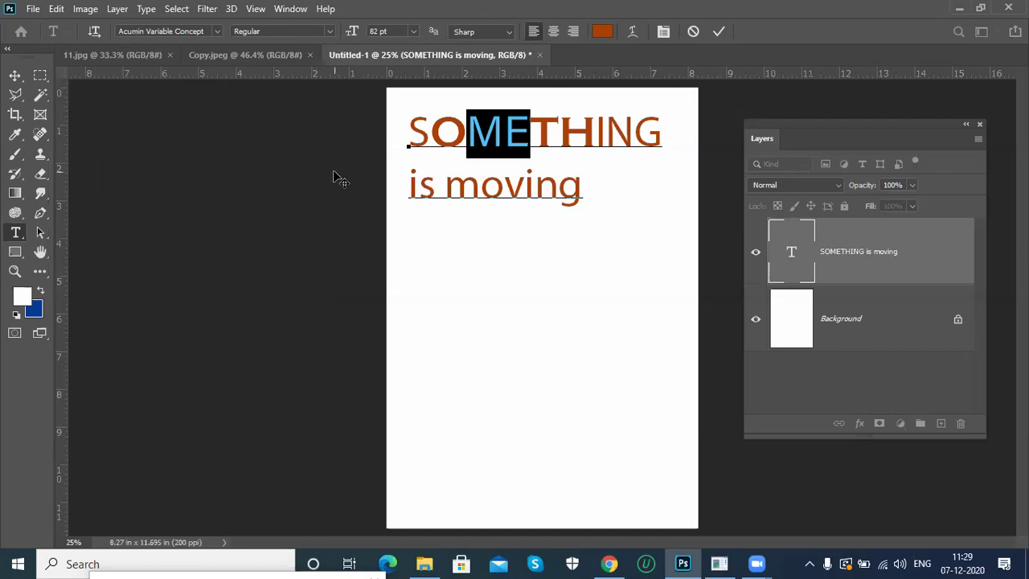
click(330, 33)
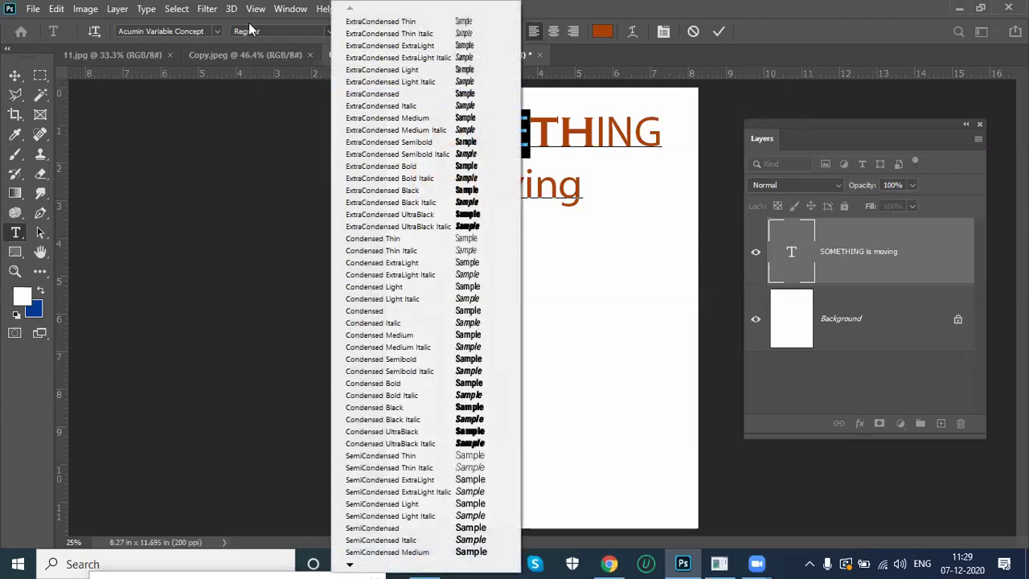
click(261, 33)
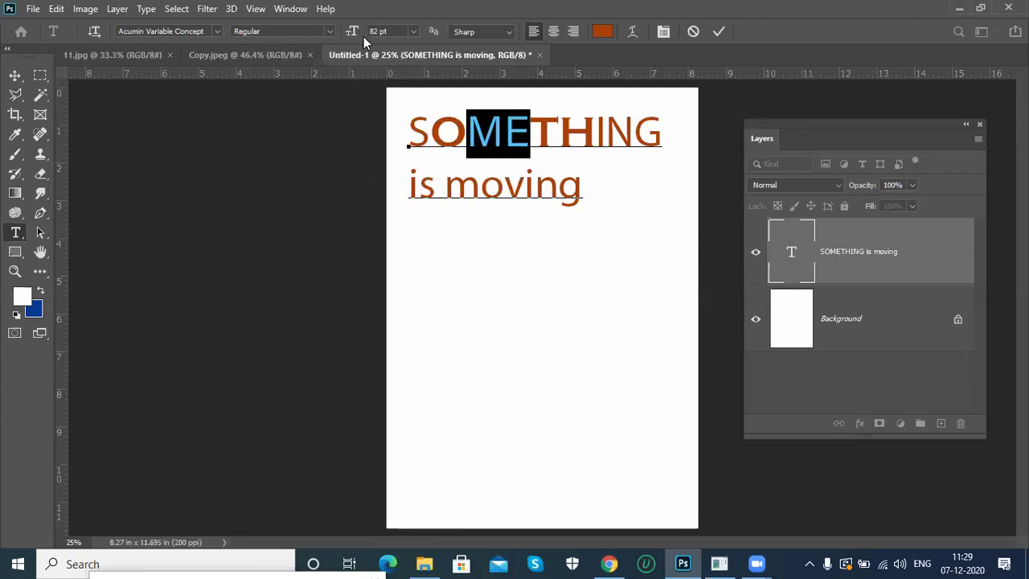
Try a 36 pt font size on the letters "ME" and set them to 60 pt.
click(413, 30)
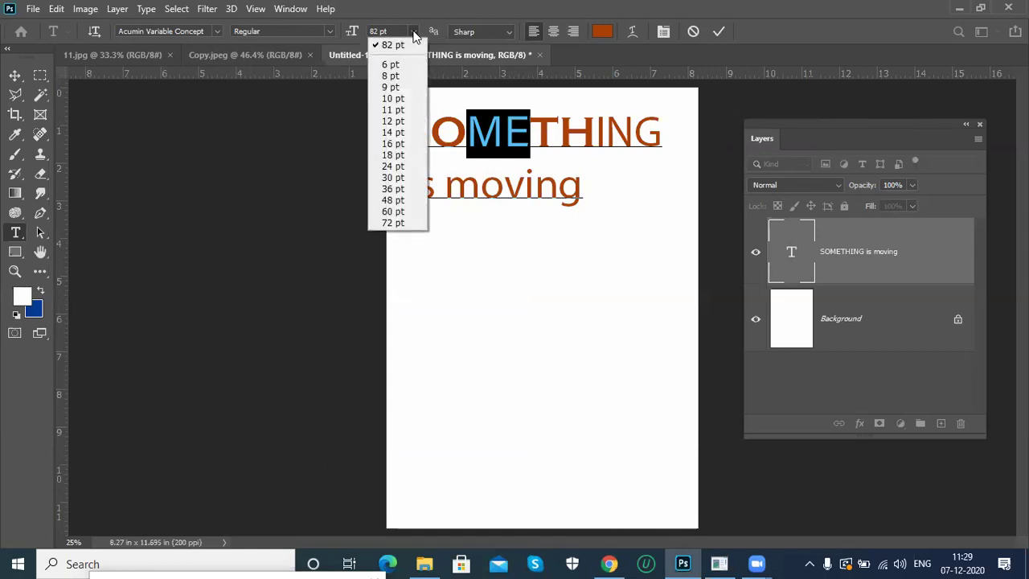
click(394, 190)
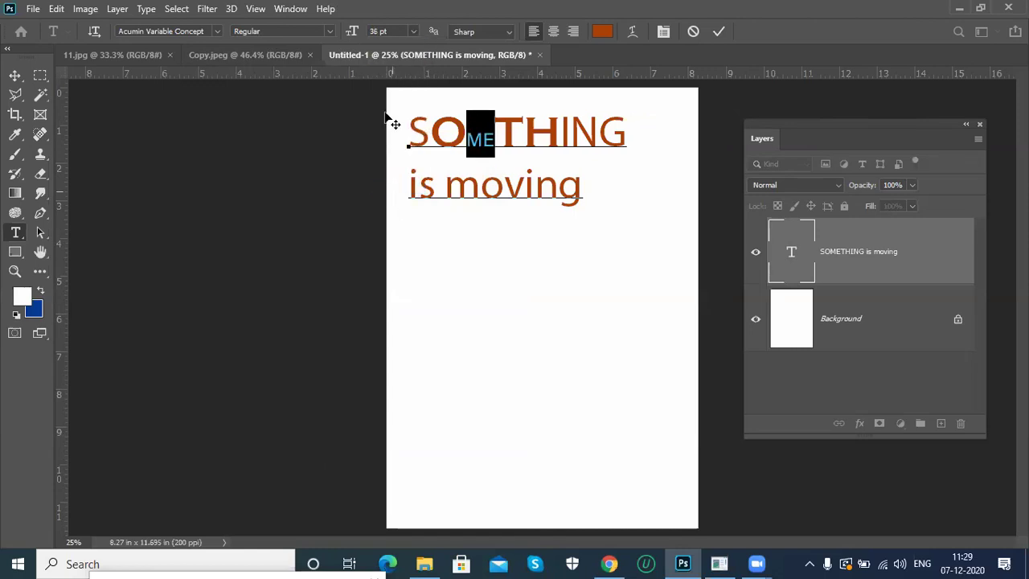
click(414, 30)
click(400, 212)
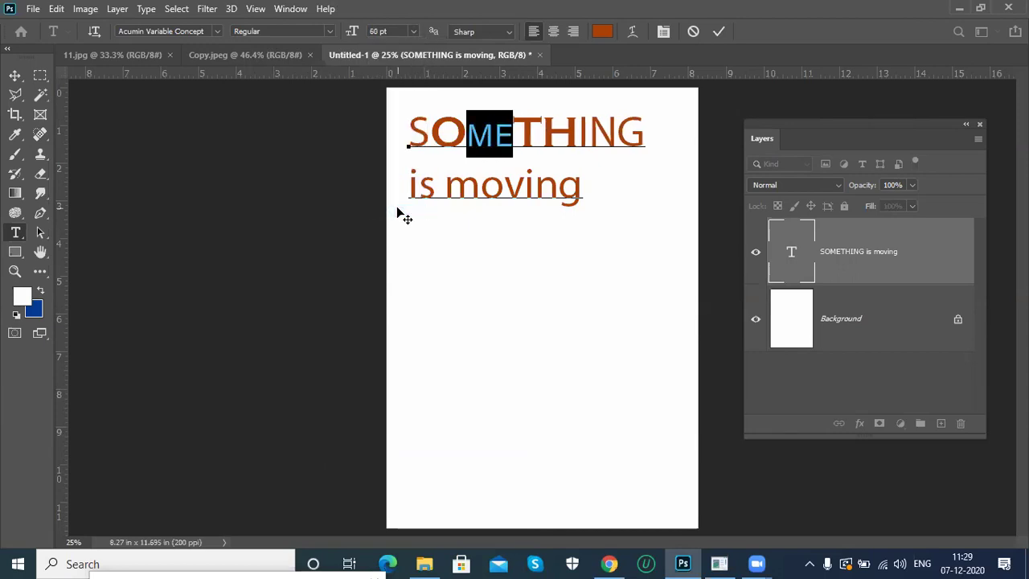
Enlarge the letters "ME" in small increments to 91 pt, and increase them further to 119 pt.
key(ctrl)
key(ctrl+shift+period)
key(ctrl+shift+period)
key(ctrl+shift+period)
key(ctrl+shift+period)
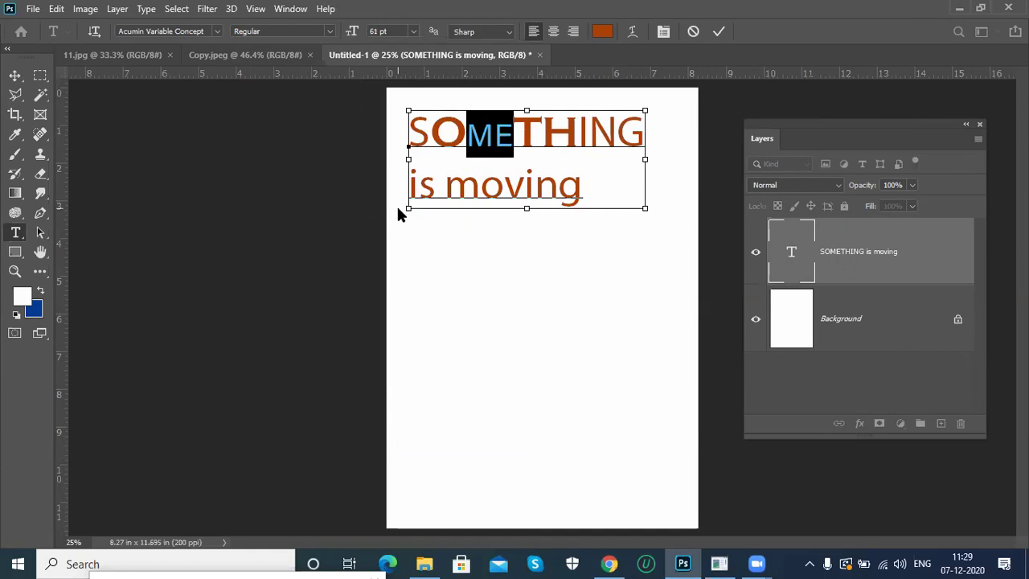
key(ctrl+shift+period)
key(ctrl+shift+period)
key(ctrl+shift+period)
key(ctrl+shift+period)
key(ctrl+shift+period)
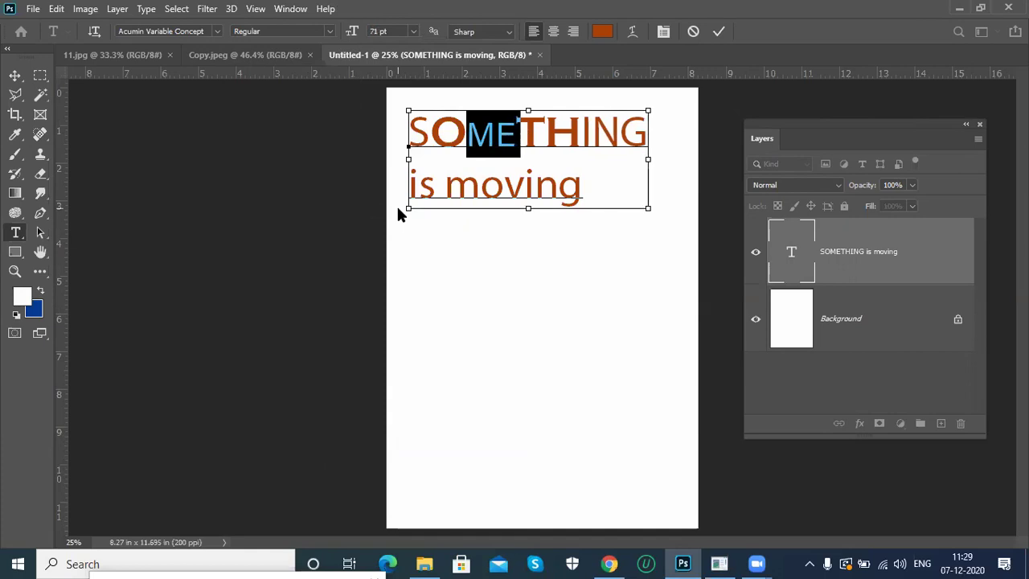
key(ctrl+shift+period)
key(ctrl+shift+period)
key(ctrl+shift+period)
key(ctrl+shift+period)
key(ctrl+shift+period)
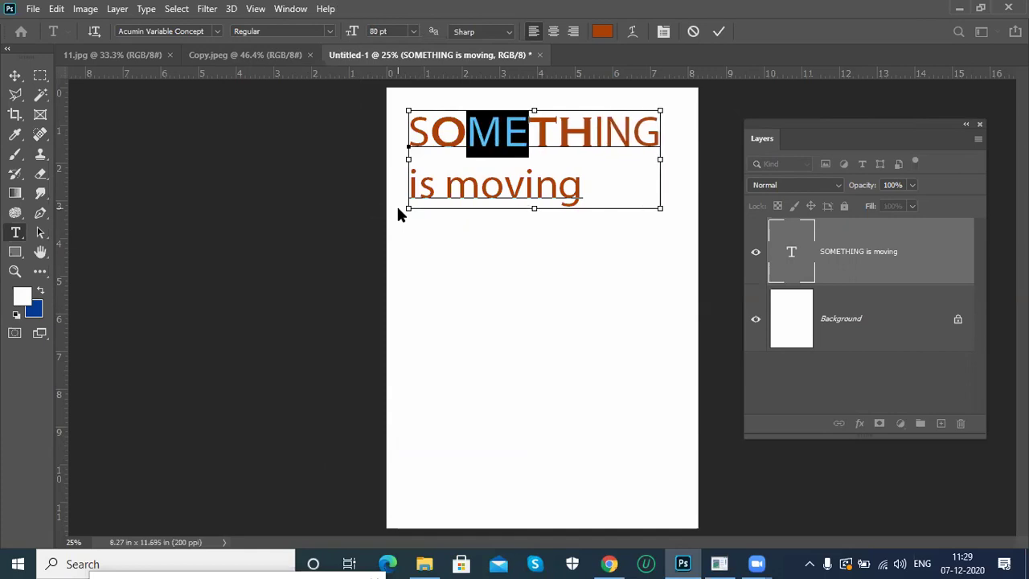
key(ctrl+shift+period)
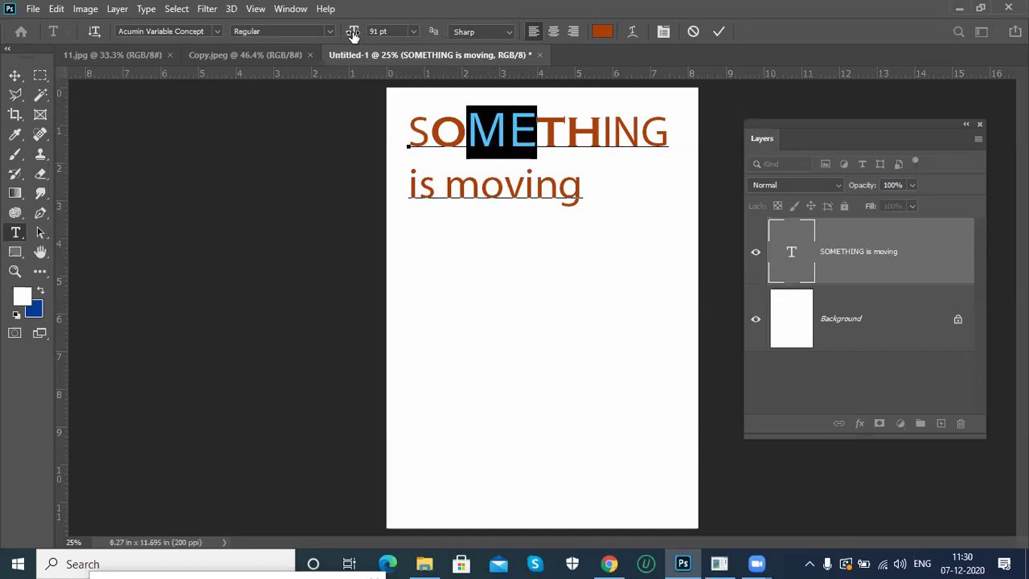
drag(352, 37, 369, 60)
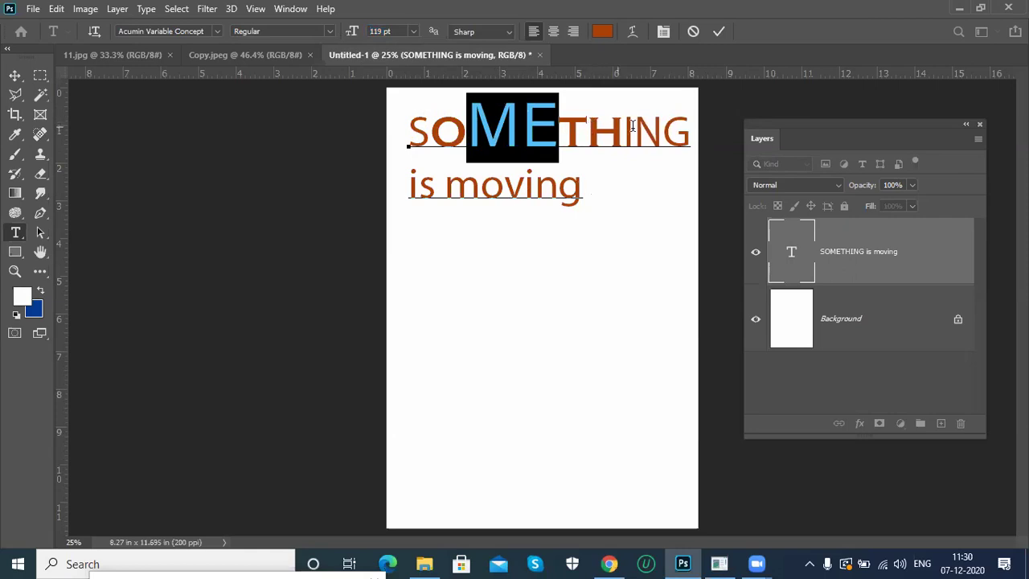
Select the whole text "SOMETHING is moving" and change its font to Juice ITC.
key(ctrl+a)
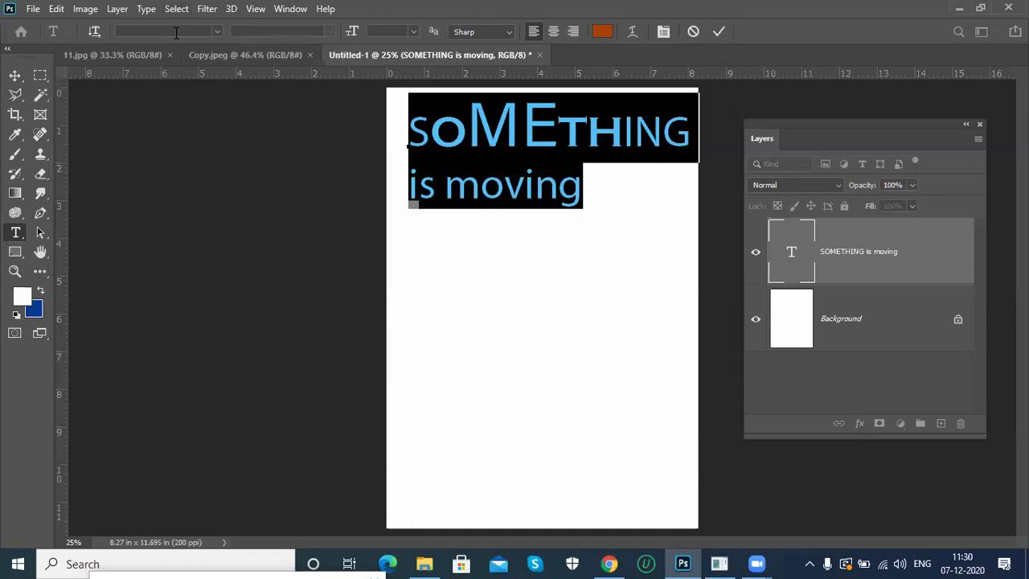
click(219, 32)
scroll(218, 80, down, 10)
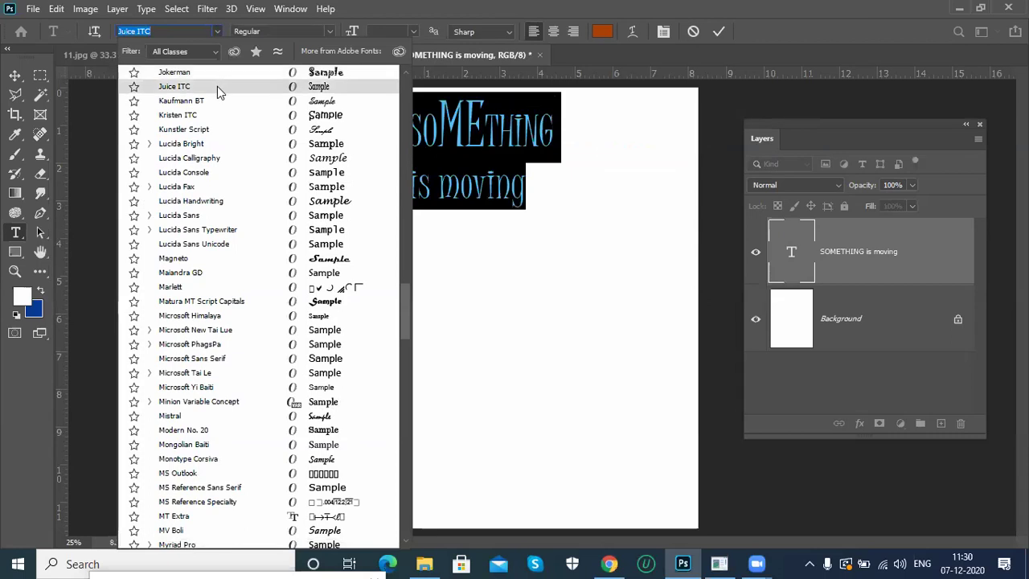
click(217, 86)
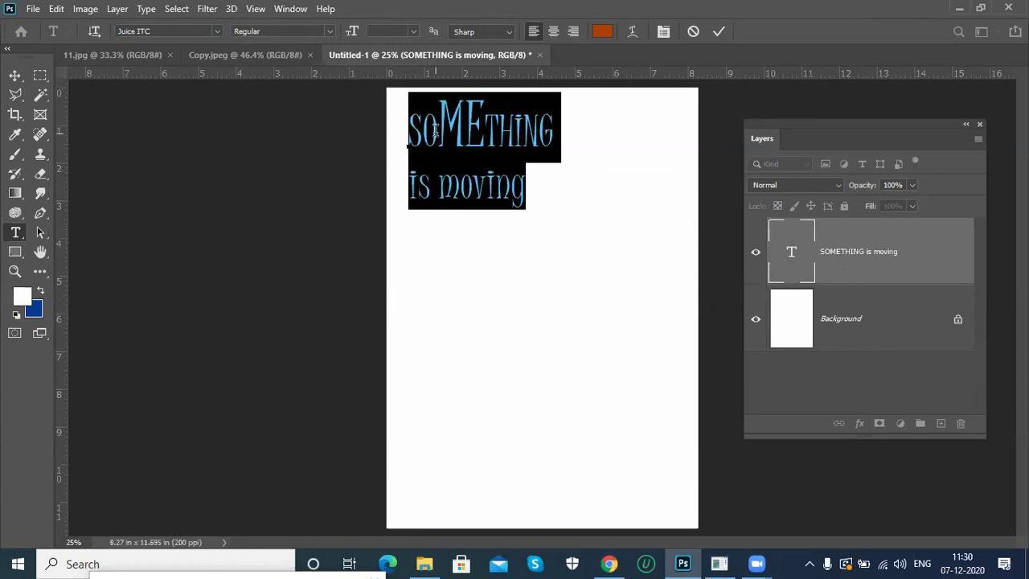
Set the whole text to 60 pt and move it slightly down and to the right on the page.
click(415, 31)
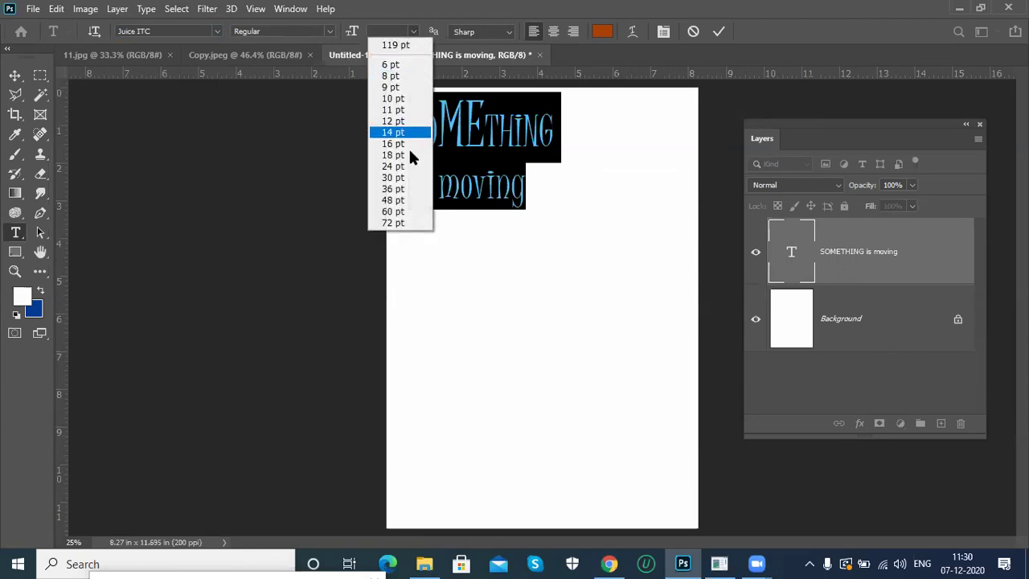
click(398, 214)
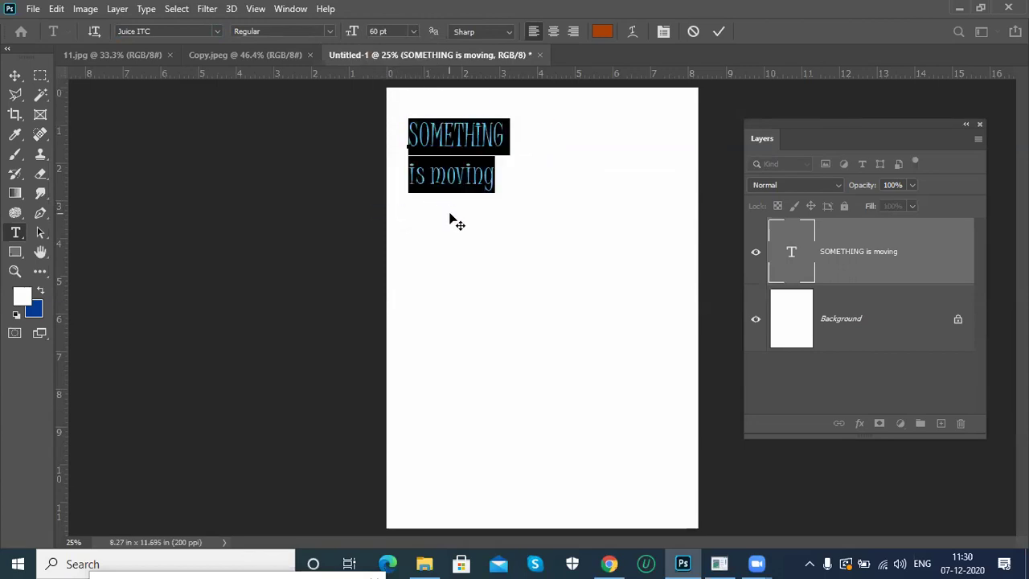
drag(474, 265, 469, 271)
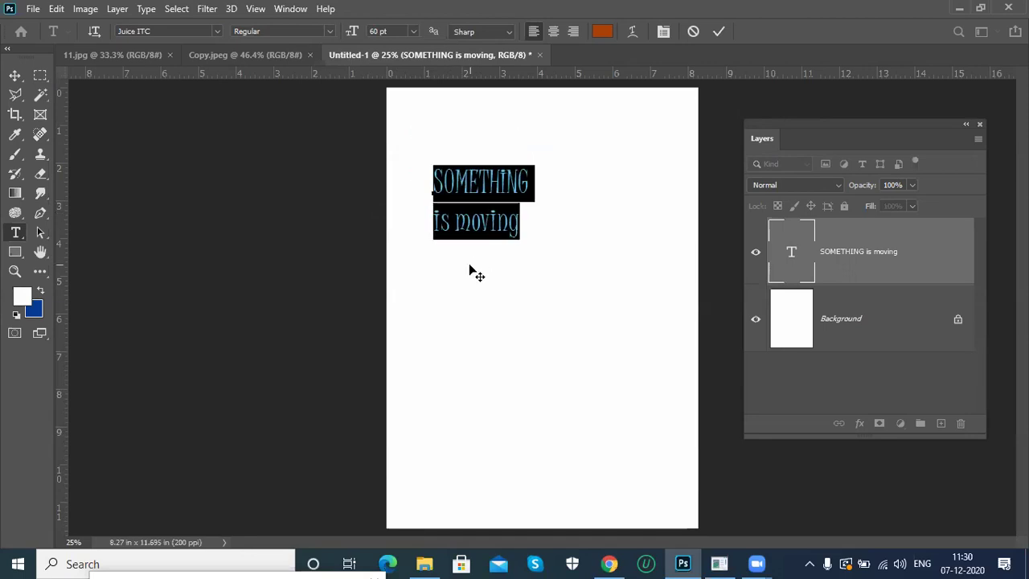
Look through the anti-aliasing methods without changing the setting, and examine the edges of the letters "is moving" up close.
click(508, 33)
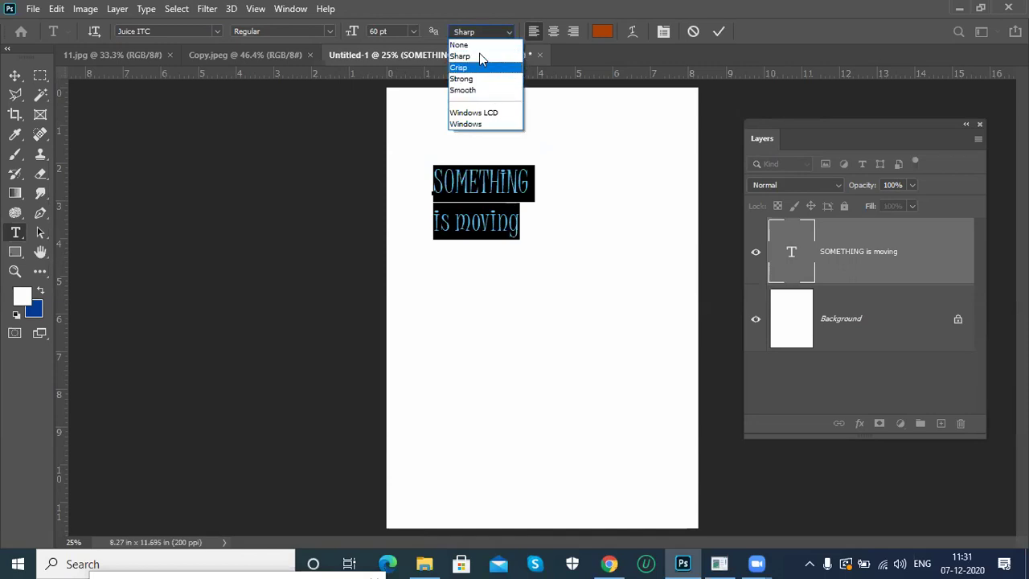
click(332, 151)
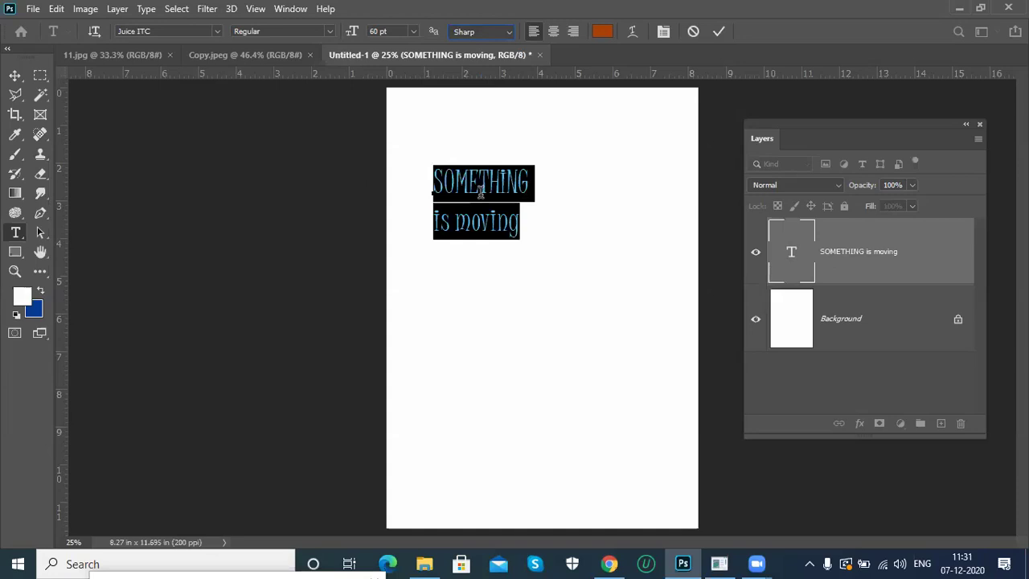
key(ctrl+plus)
key(ctrl+plus)
key(ctrl+plus)
key(ctrl+plus)
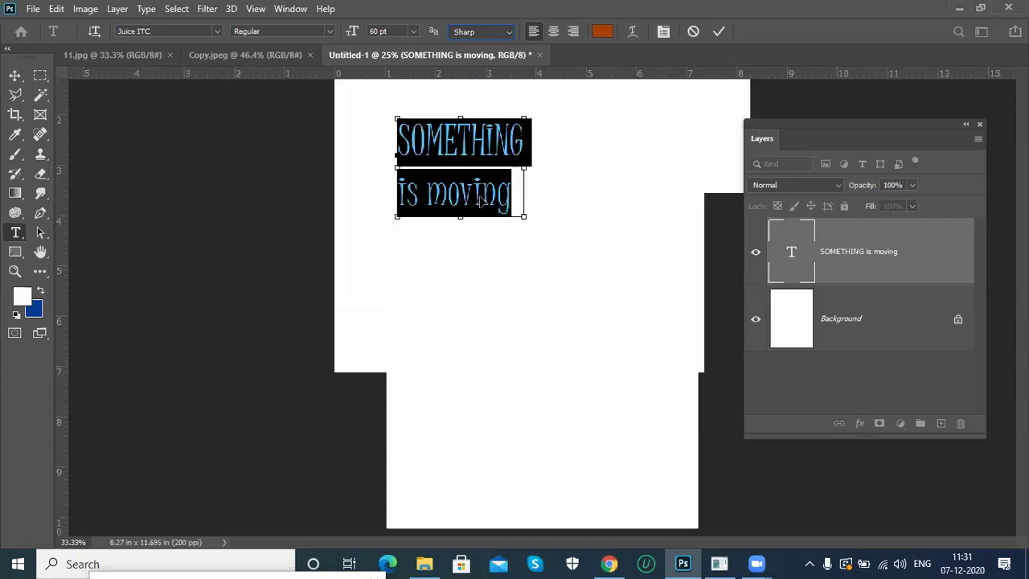
key(ctrl+plus)
click(14, 75)
scroll(600, 463, left, 10)
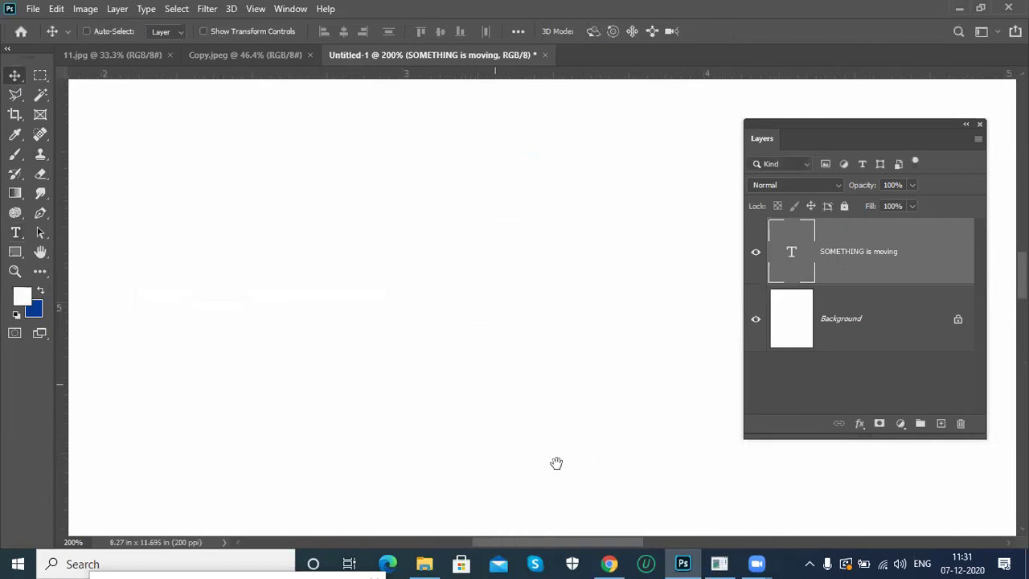
scroll(507, 404, up, 10)
scroll(378, 345, left, 3)
scroll(378, 346, up, 2)
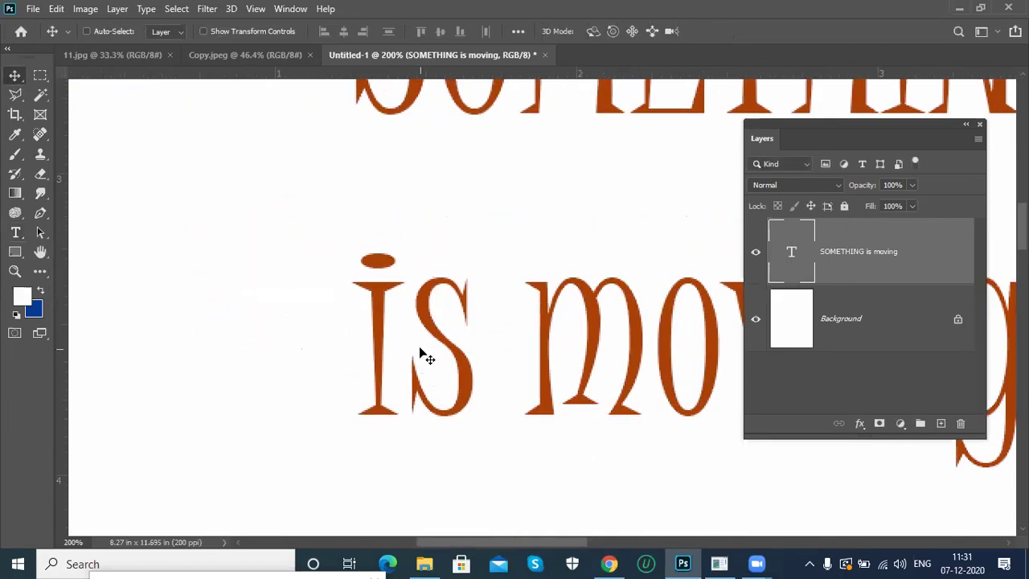
Try the None anti-aliasing method on the whole text and return it to Sharp to compare the letter edges.
key(t)
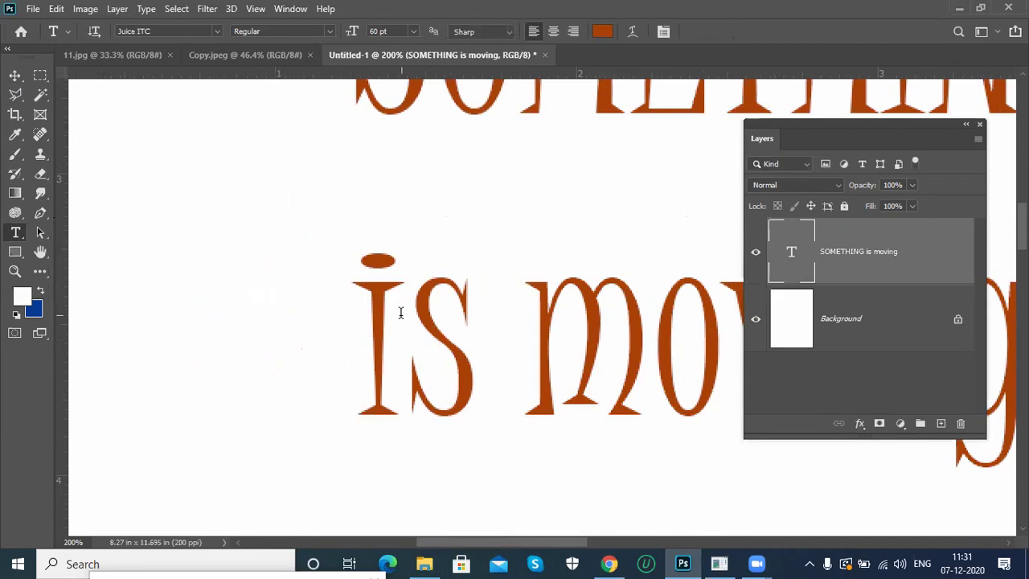
click(400, 312)
key(ctrl+a)
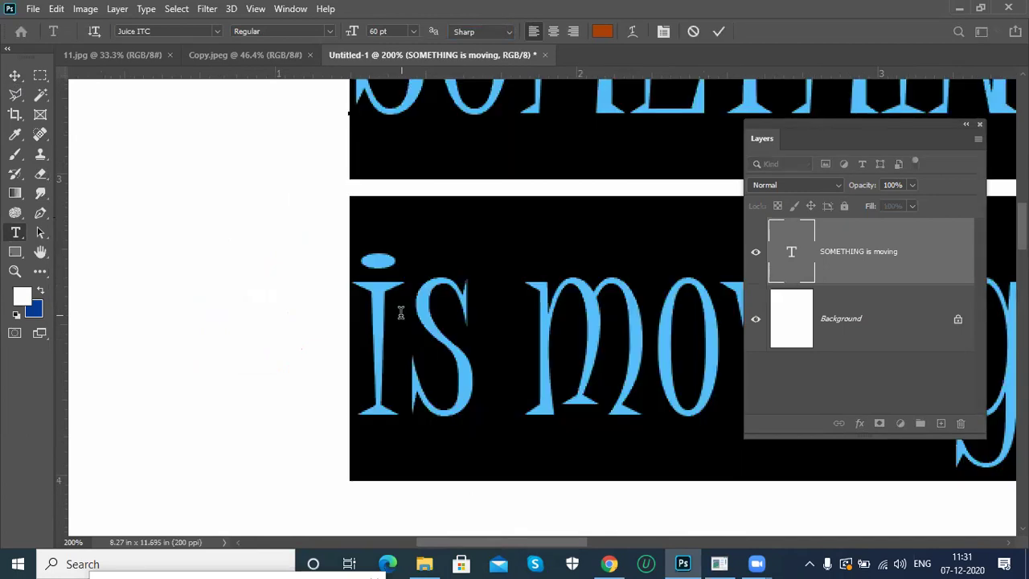
key(ctrl+plus)
key(ctrl+plus)
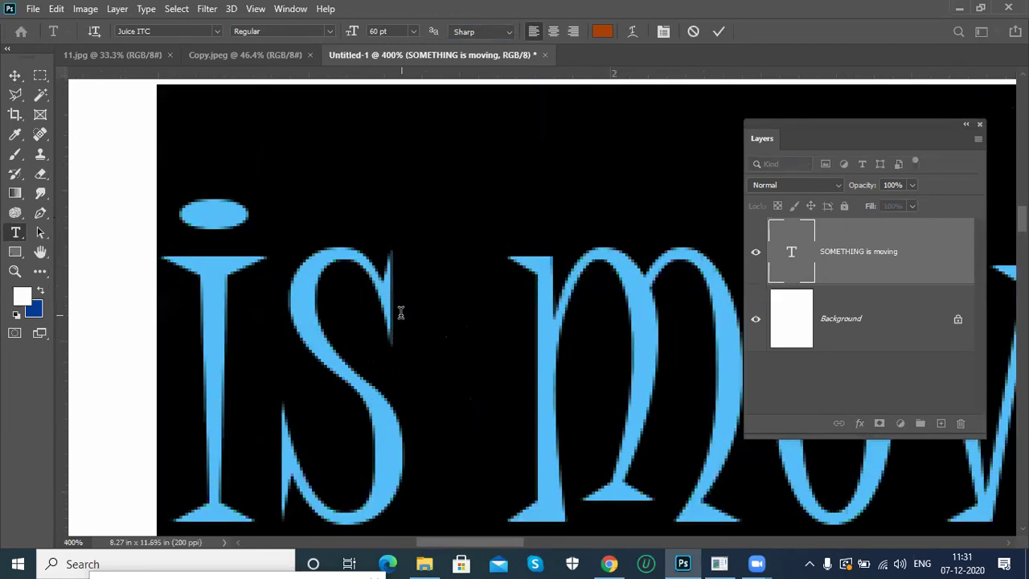
click(498, 30)
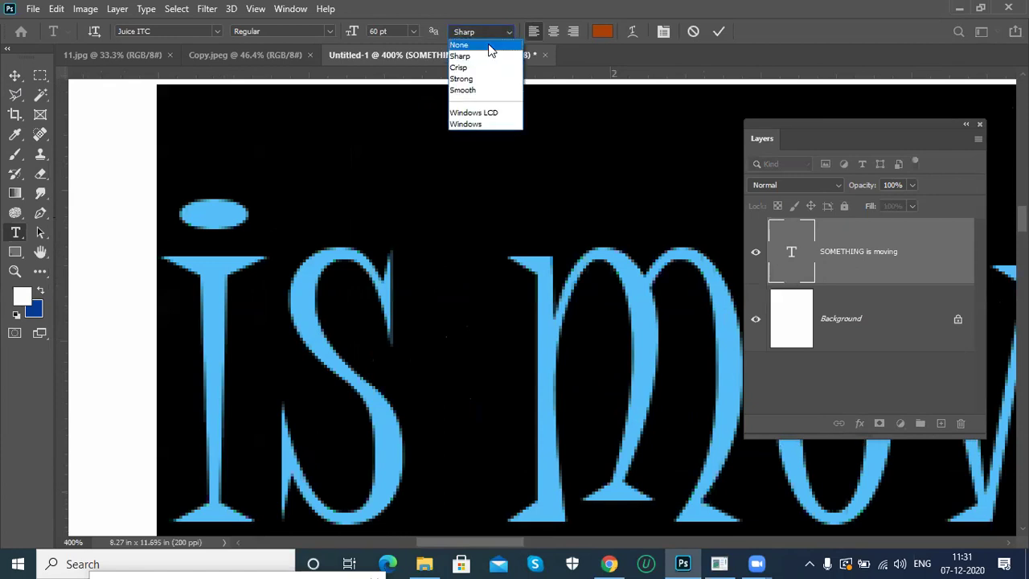
click(459, 45)
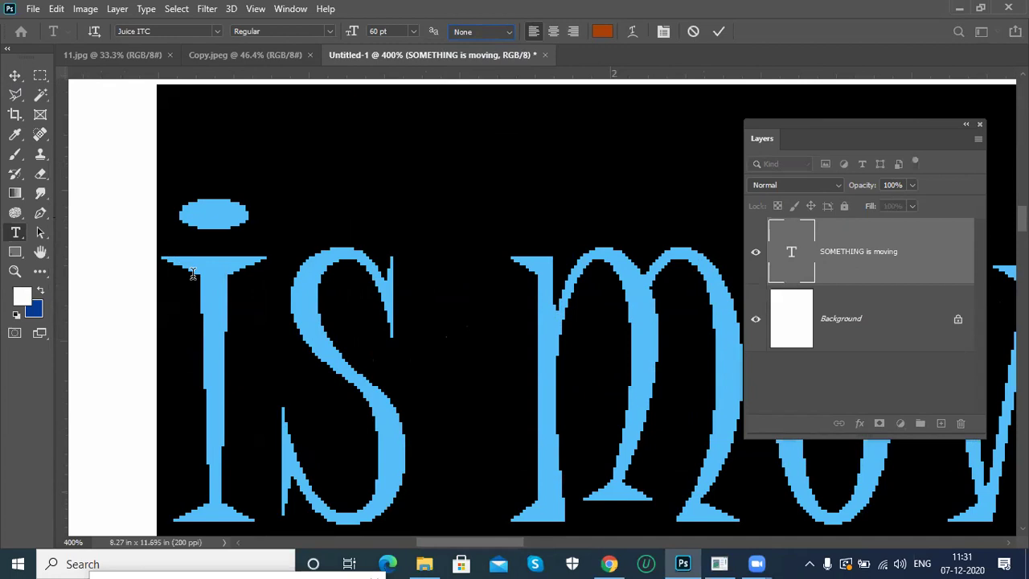
click(508, 34)
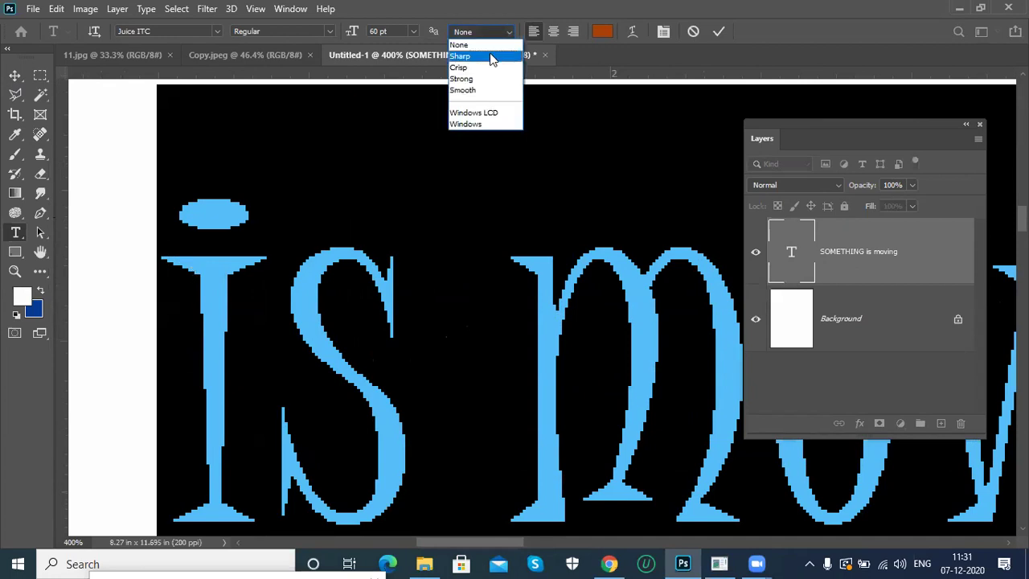
click(492, 57)
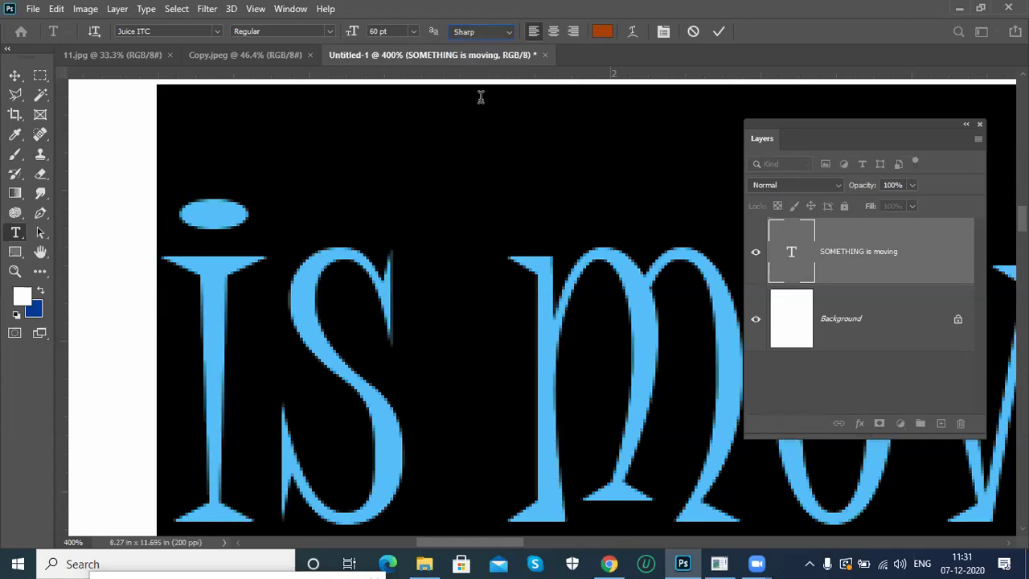
Try the Crisp, Strong and Smooth anti-aliasing methods one after another on the selected text.
click(511, 32)
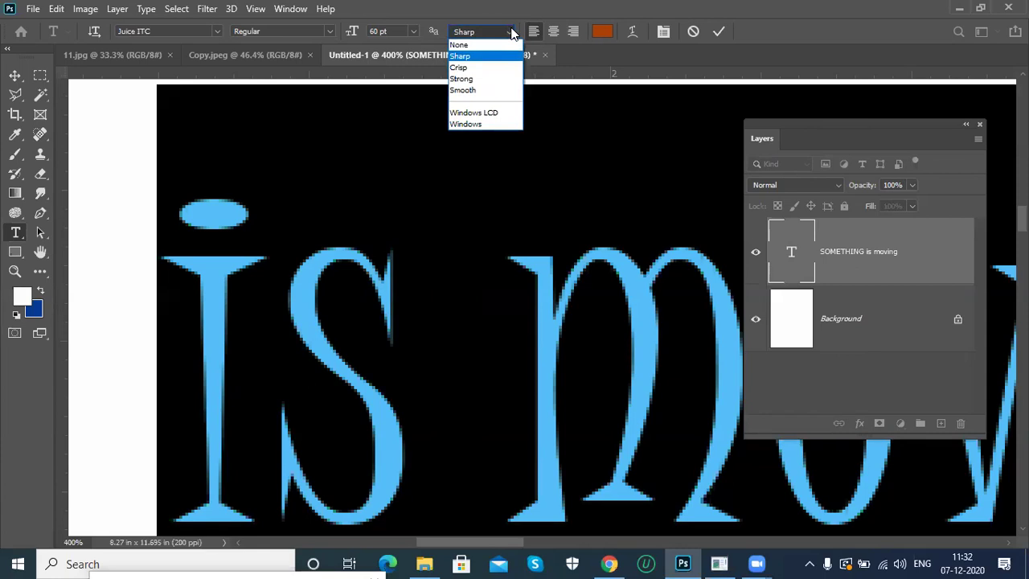
click(478, 69)
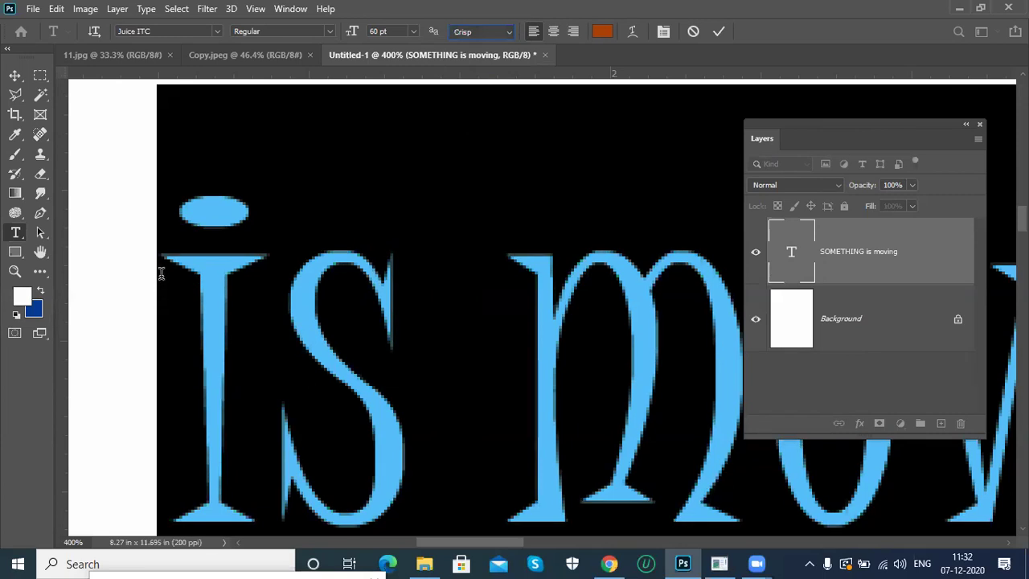
click(509, 34)
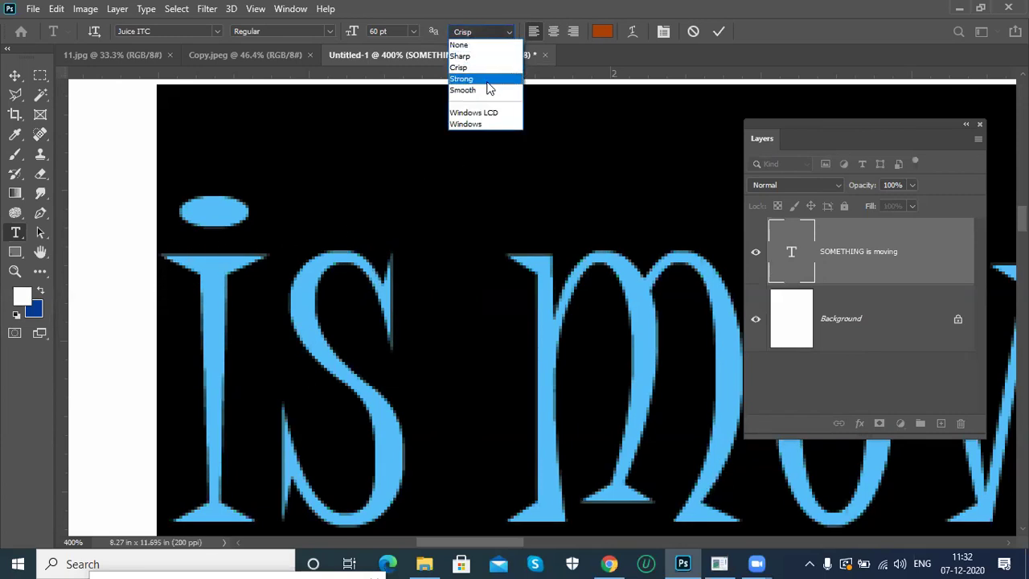
click(467, 79)
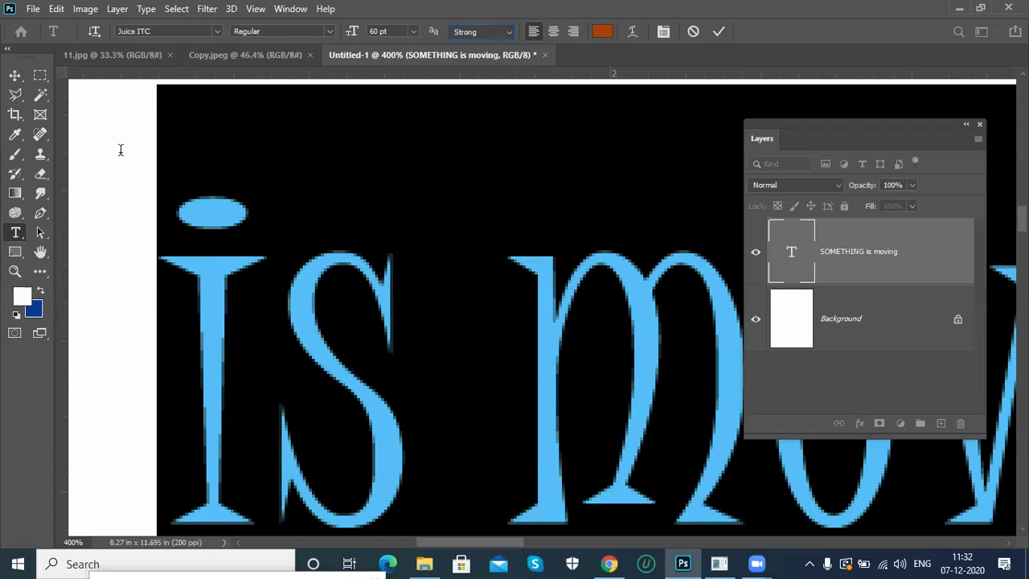
click(486, 33)
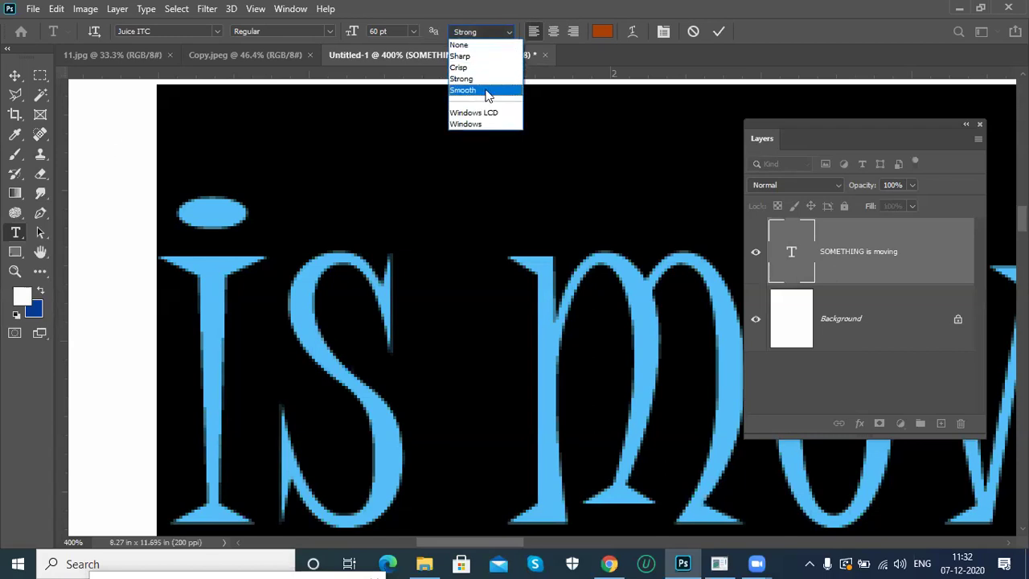
click(486, 90)
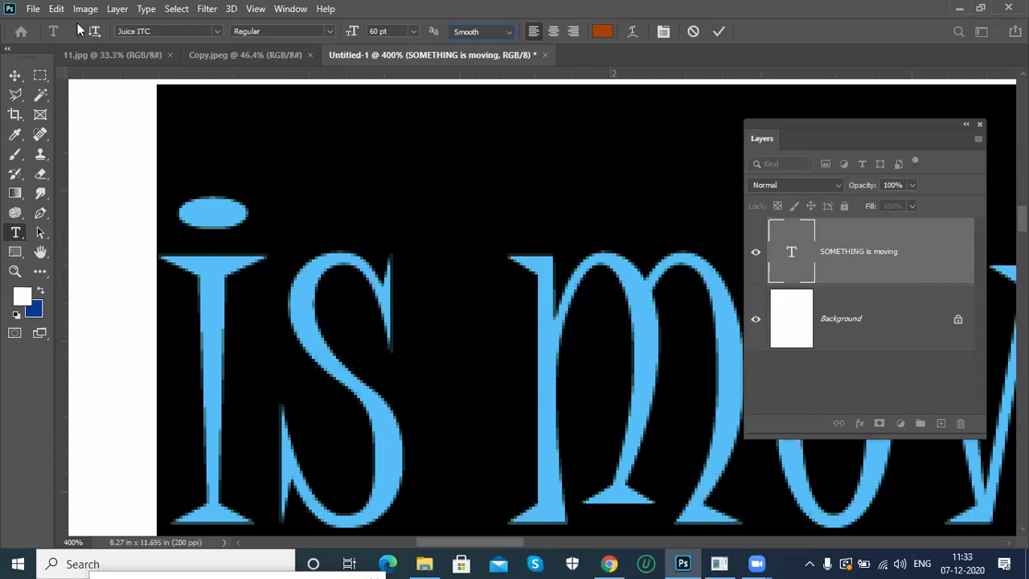
Check the text on the Copy.jpeg poster, and set the whole text in Untitled-1 to Sharp anti-aliasing.
click(205, 56)
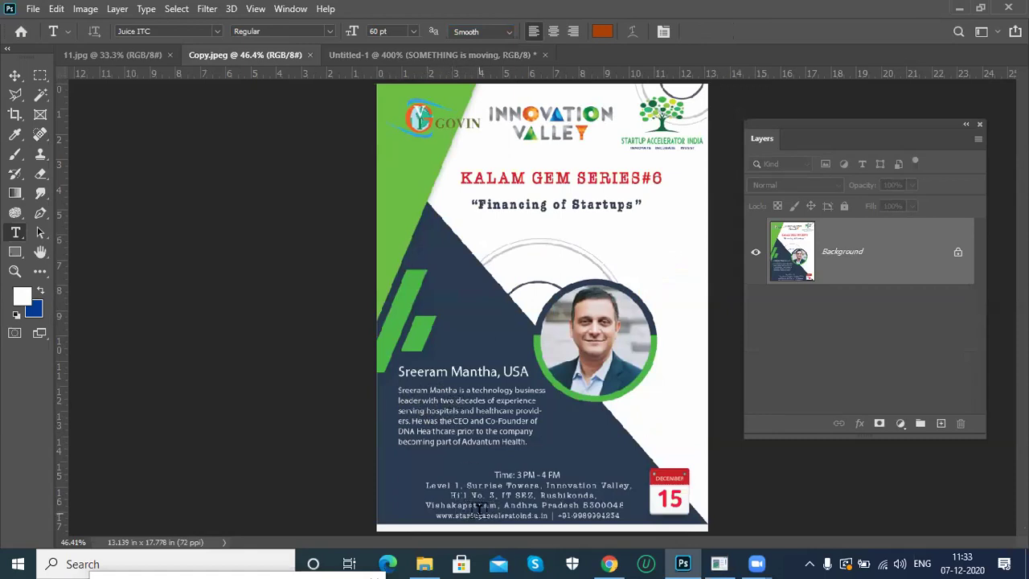
click(448, 54)
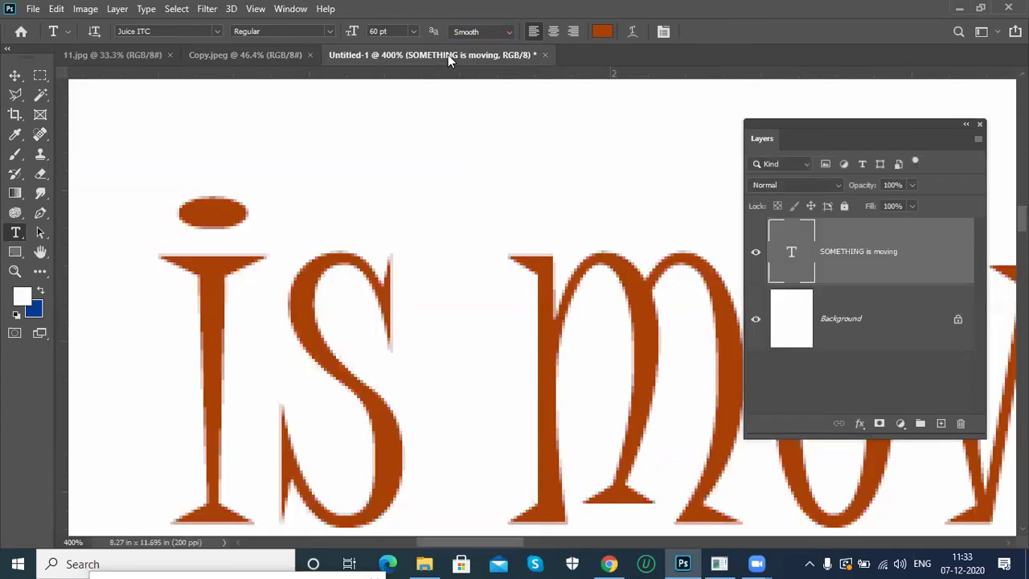
click(269, 351)
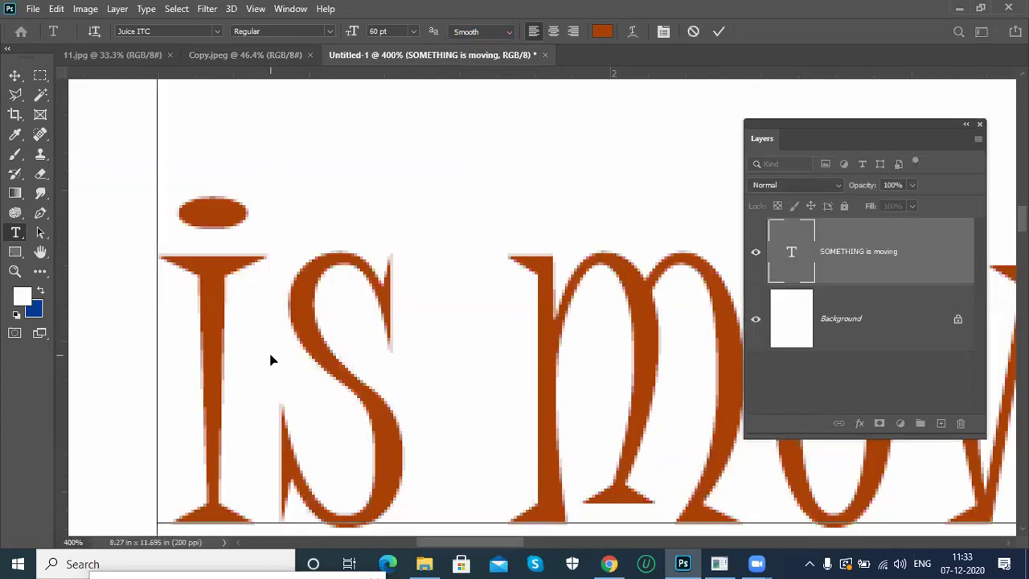
key(ctrl+a)
click(500, 31)
click(500, 29)
click(508, 33)
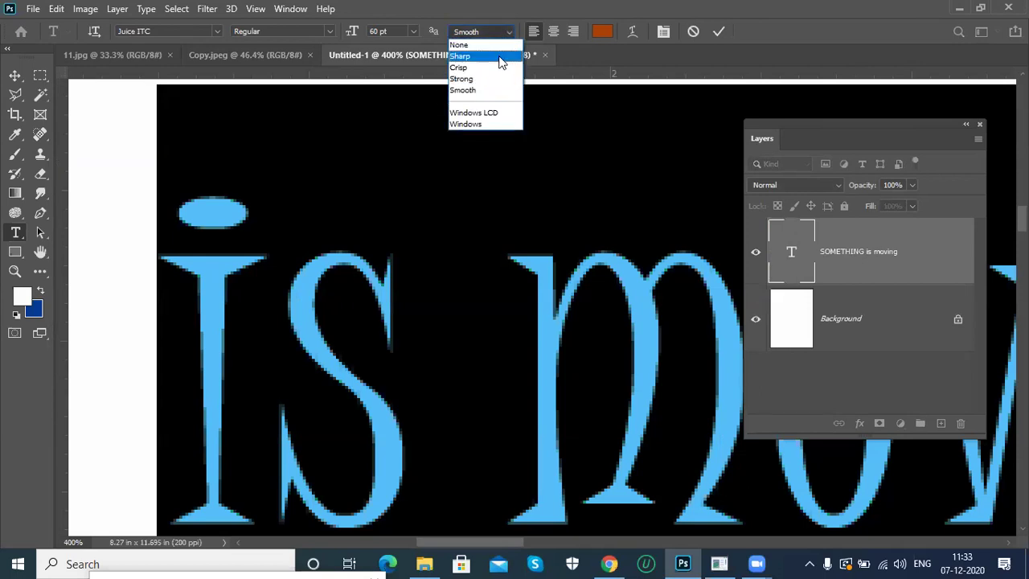
click(499, 58)
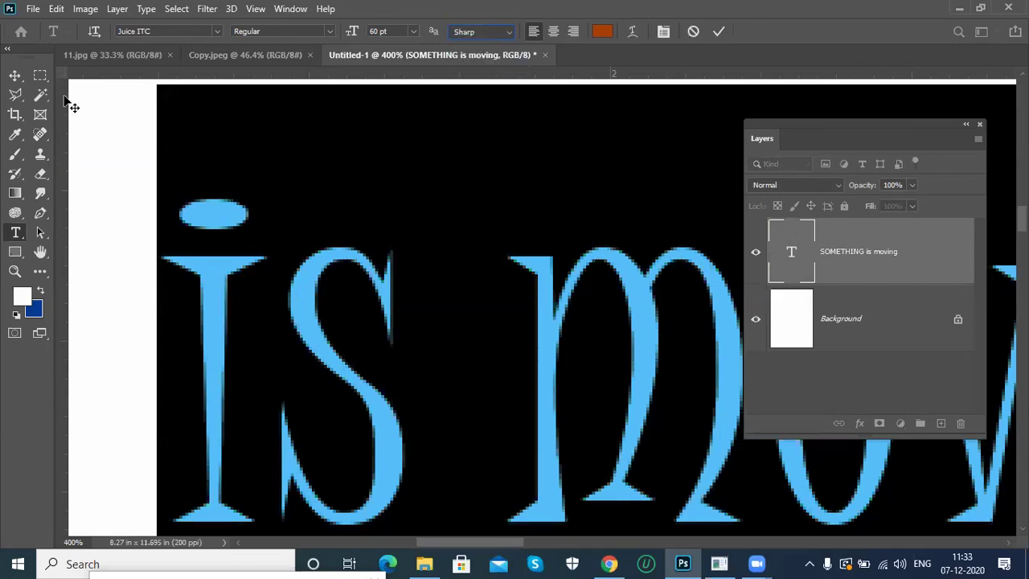
key(ctrl+0)
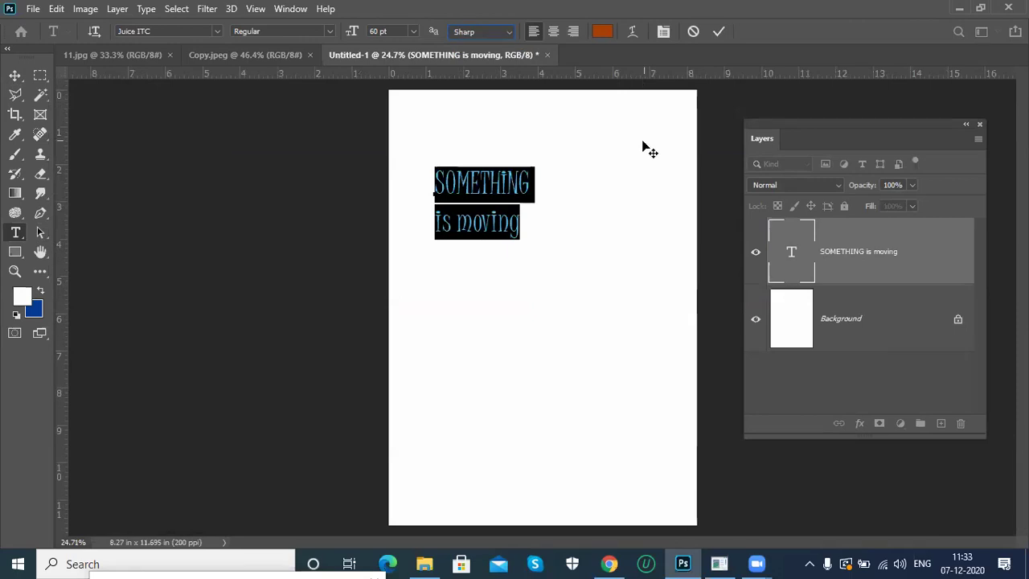
Try right alignment on the SOMETHING is moving text, and center-align it near the top of the page.
click(575, 33)
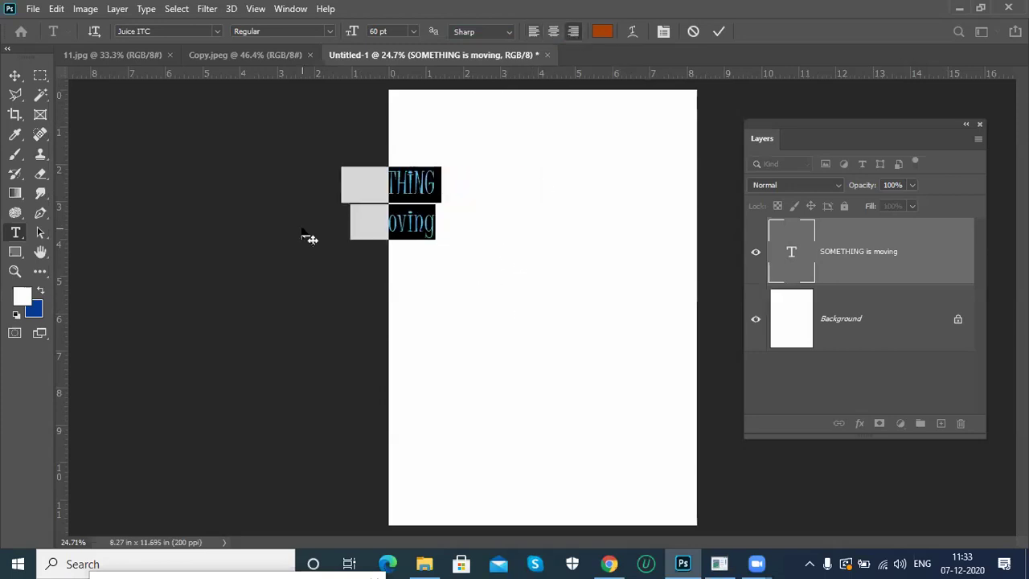
drag(418, 269, 574, 246)
drag(537, 150, 546, 169)
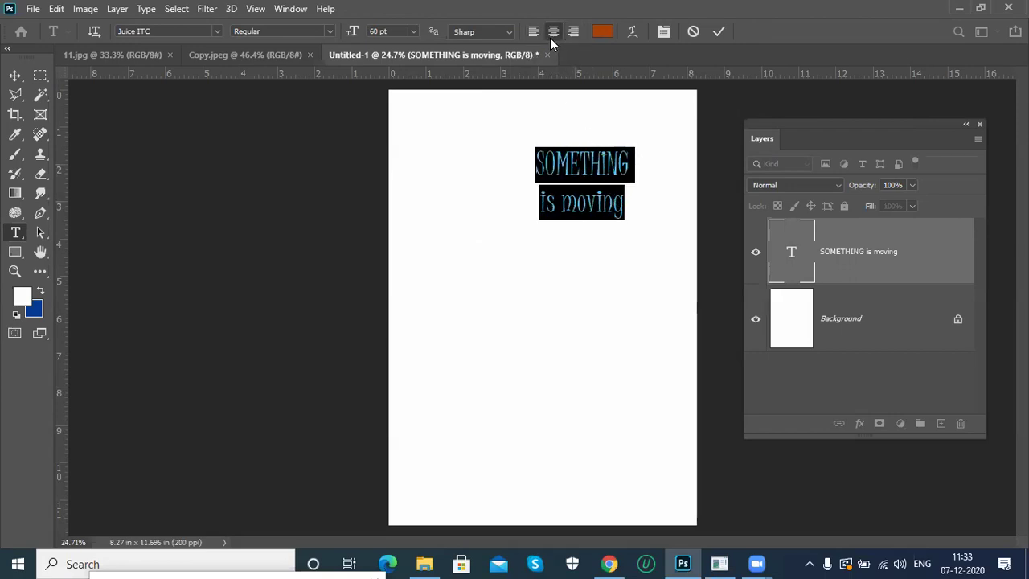
drag(562, 285, 545, 243)
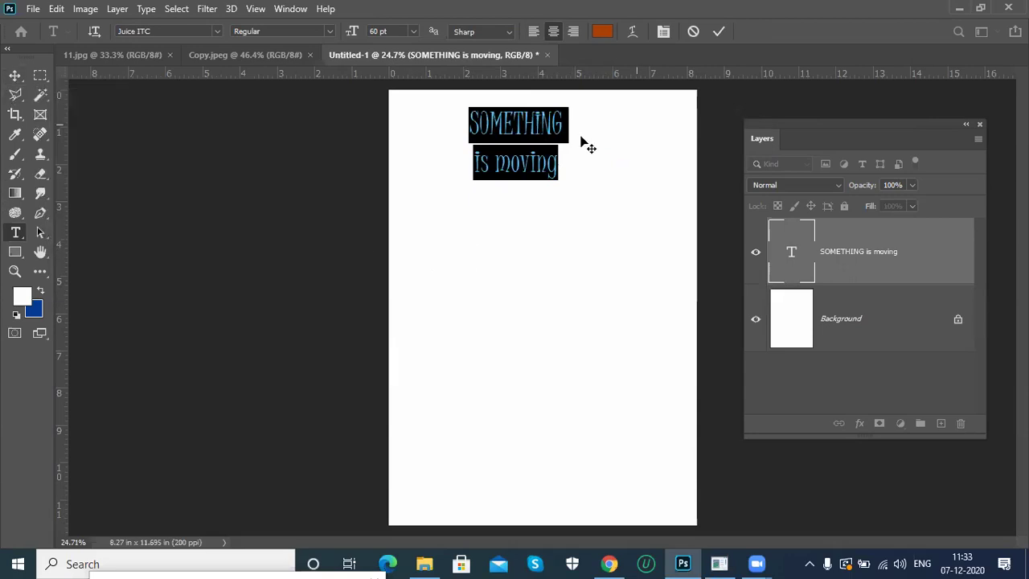
click(14, 77)
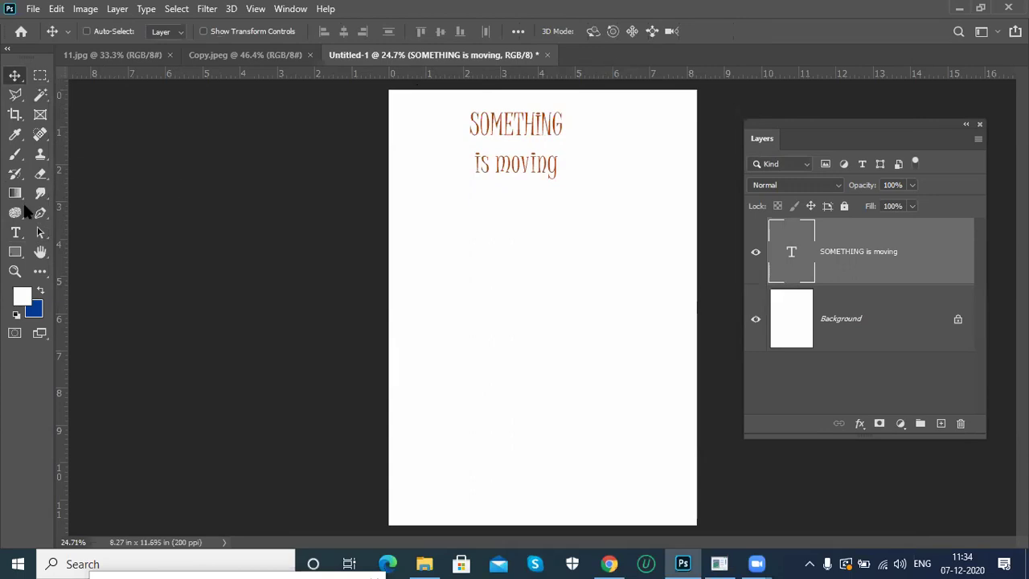
Add a new horizontal text layer reading HAVE A NICE DAY below the SOMETHING is moving text.
click(16, 234)
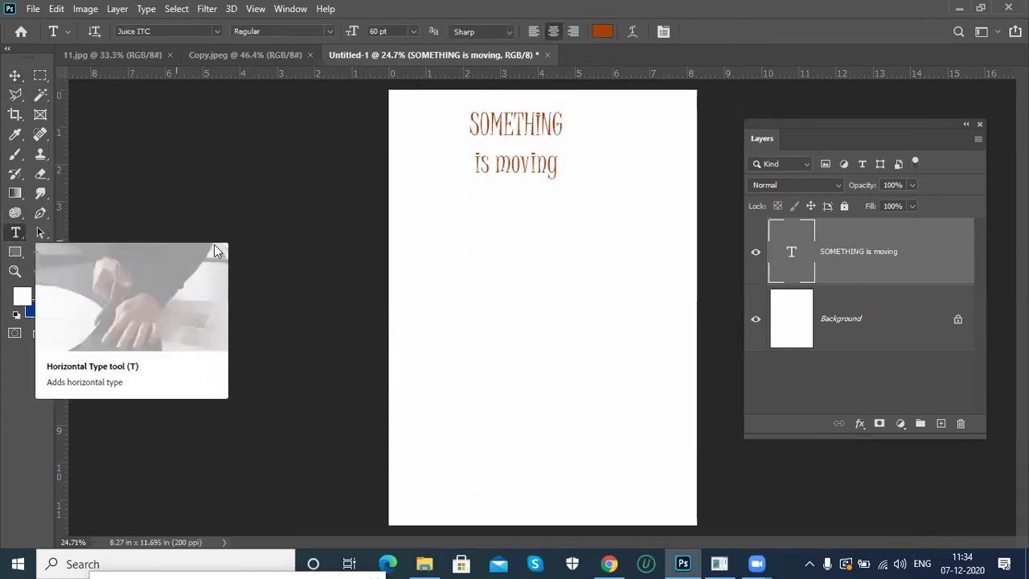
click(434, 242)
drag(472, 302, 538, 305)
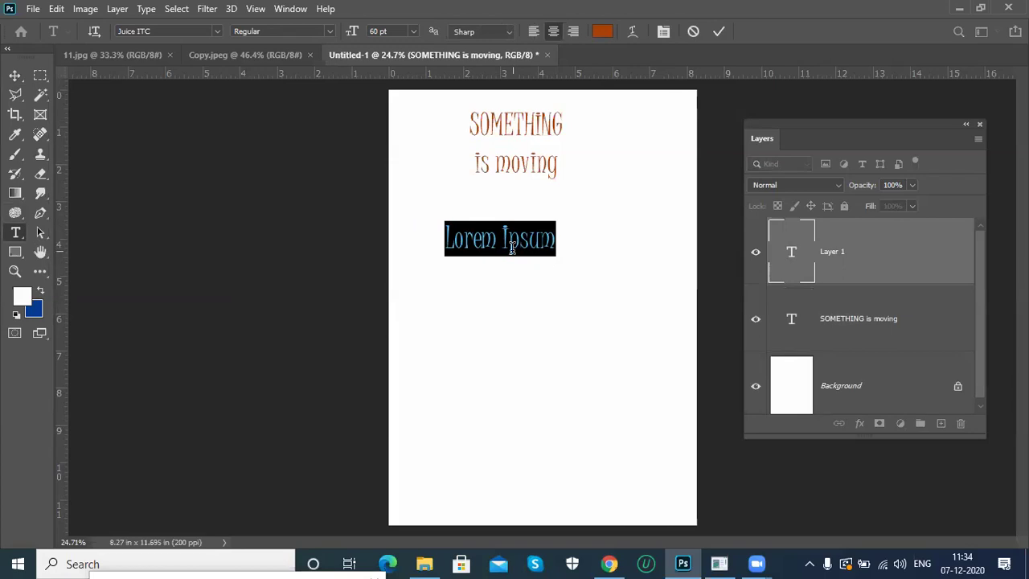
text(HAVE A NICE D)
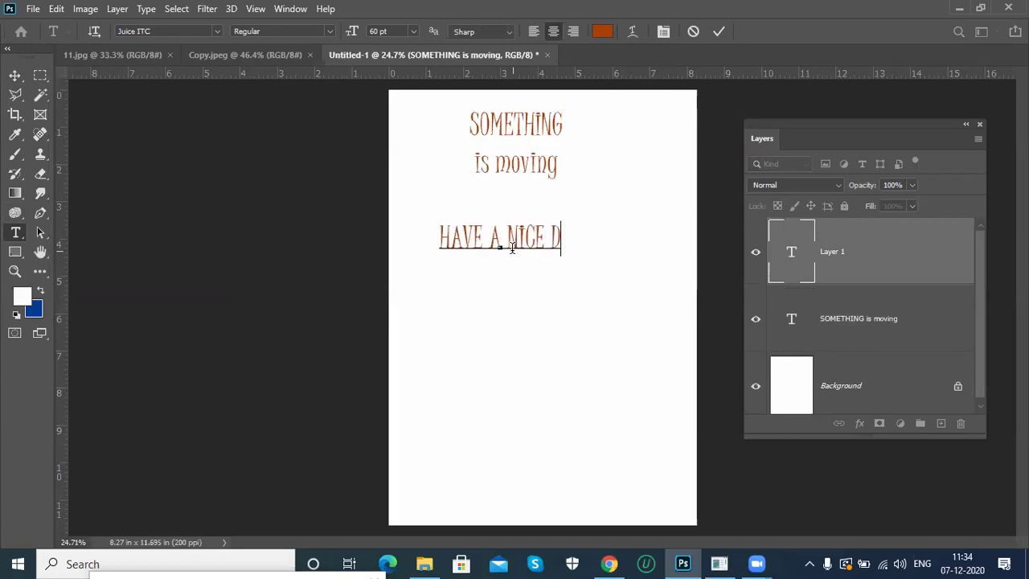
text(AY)
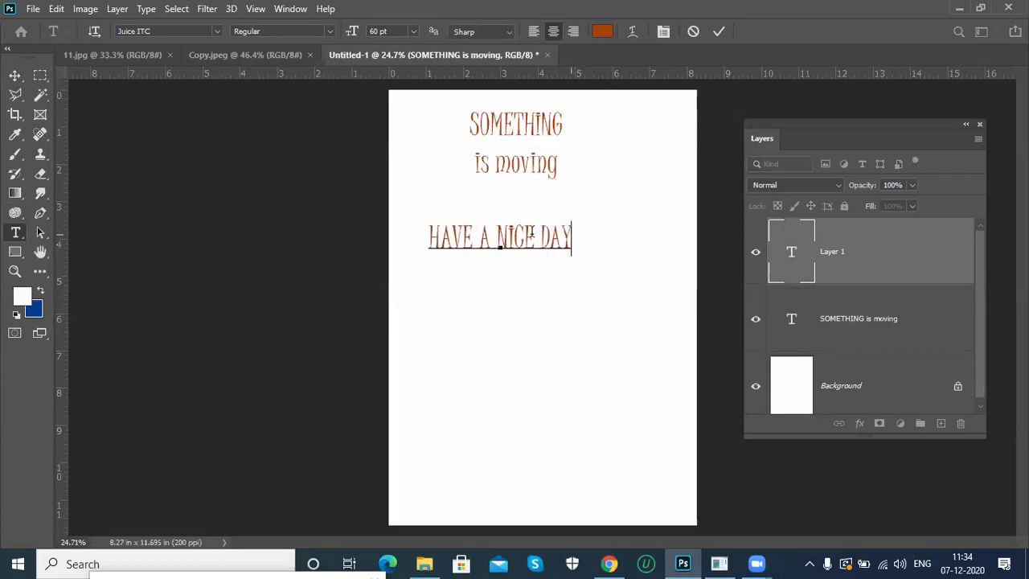
Change the font of the whole HAVE A NICE DAY text to Berlin Sans FB.
key(ctrl+a)
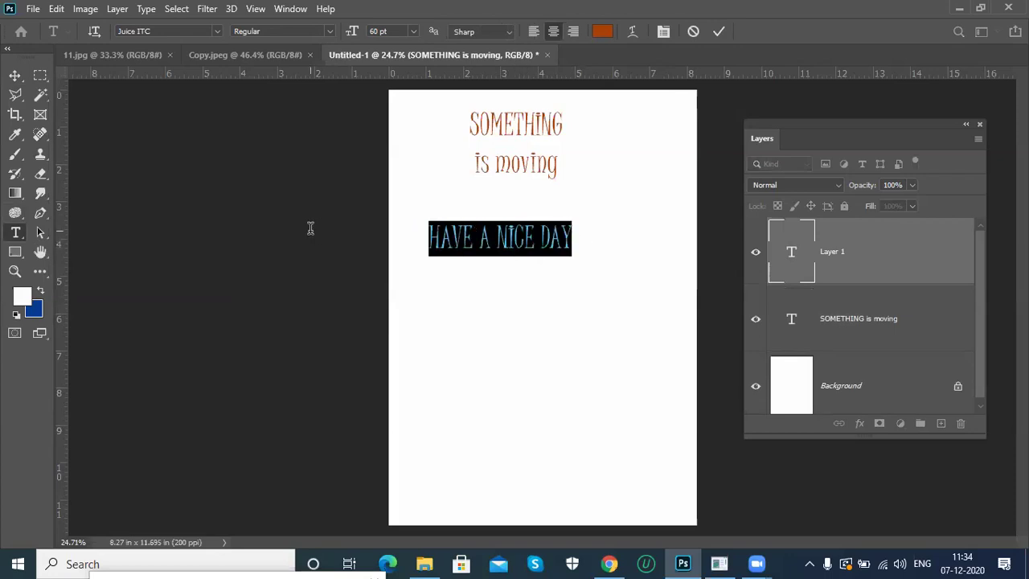
click(217, 30)
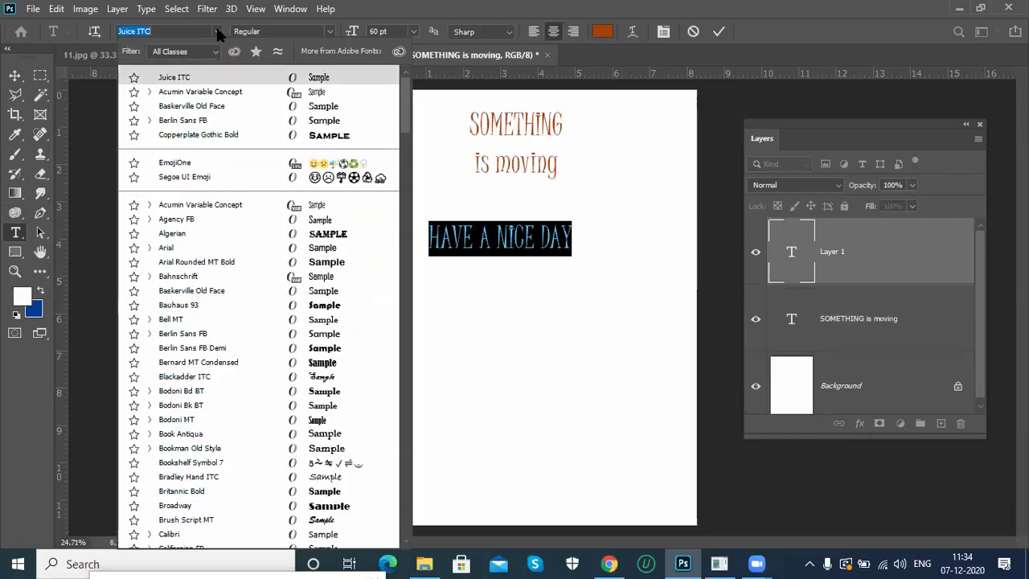
click(231, 115)
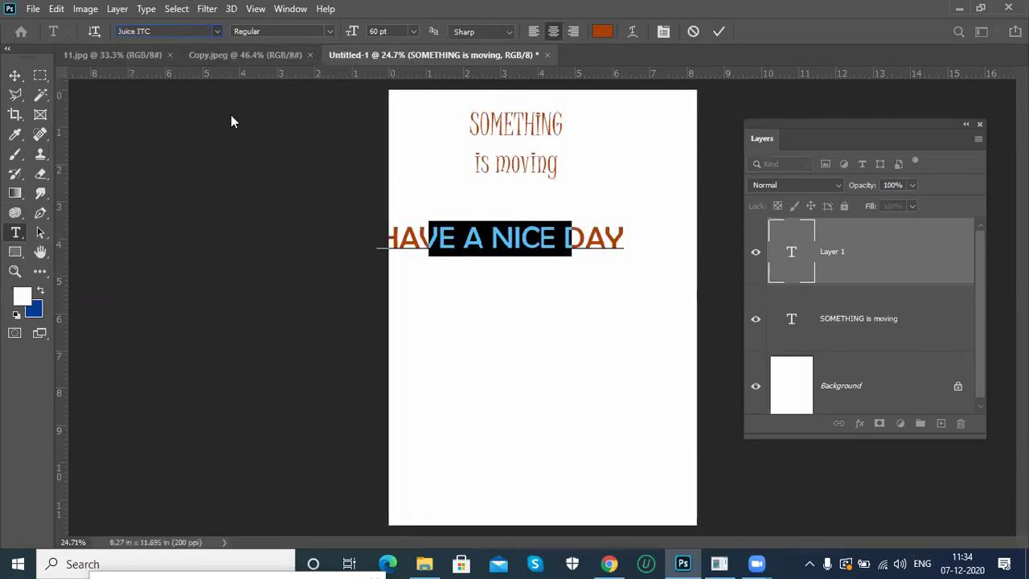
Move HAVE A NICE DAY up just below the two-line text, and shift SOMETHING is moving to sit centered above it.
click(18, 81)
drag(615, 249, 654, 210)
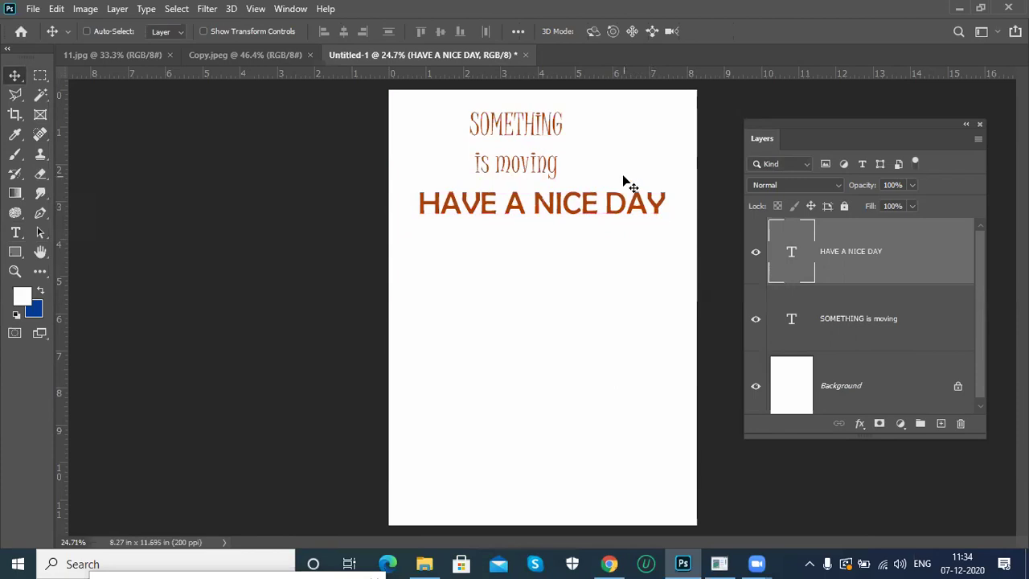
ctrl+click(551, 166)
drag(551, 167, 561, 164)
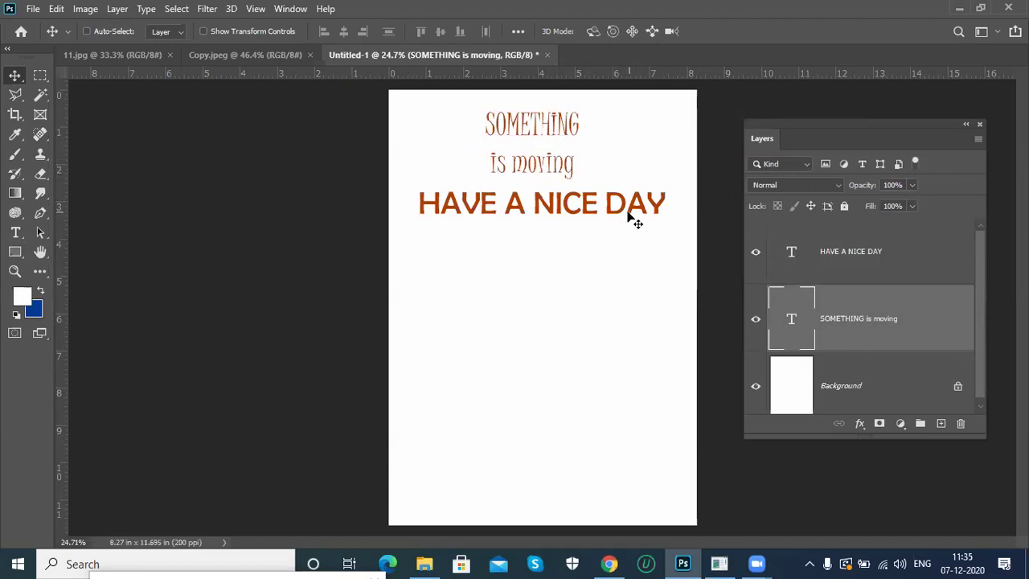
Check the Copy.jpeg poster, and recolor the whole HAVE A NICE DAY text in Untitled-1 to green a0c729.
click(233, 54)
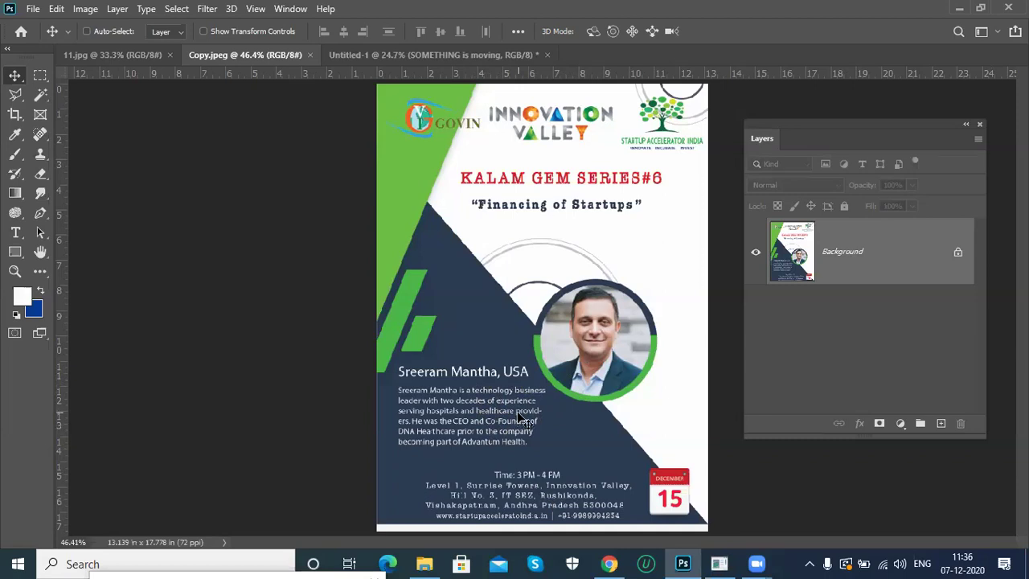
click(421, 53)
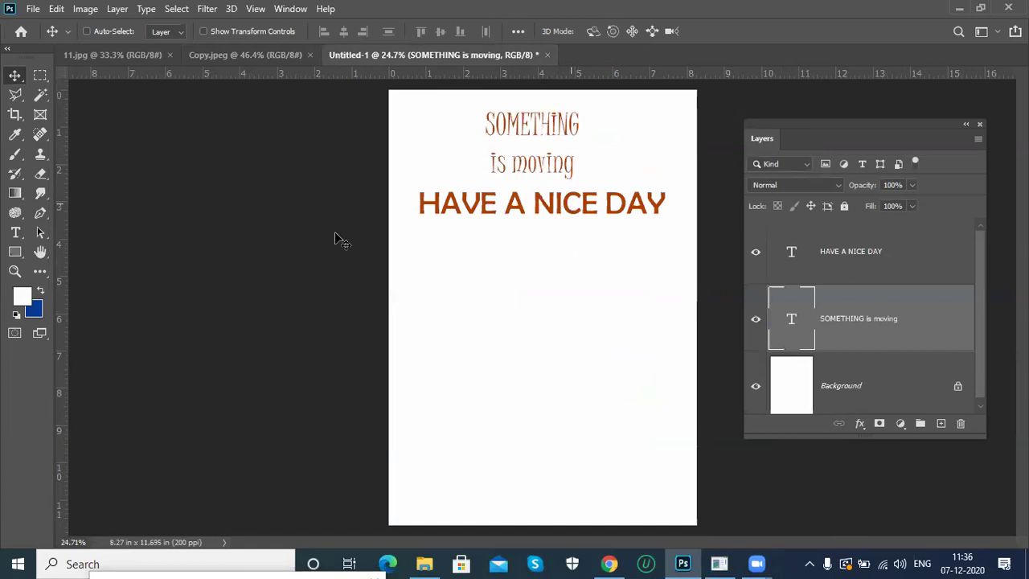
click(16, 233)
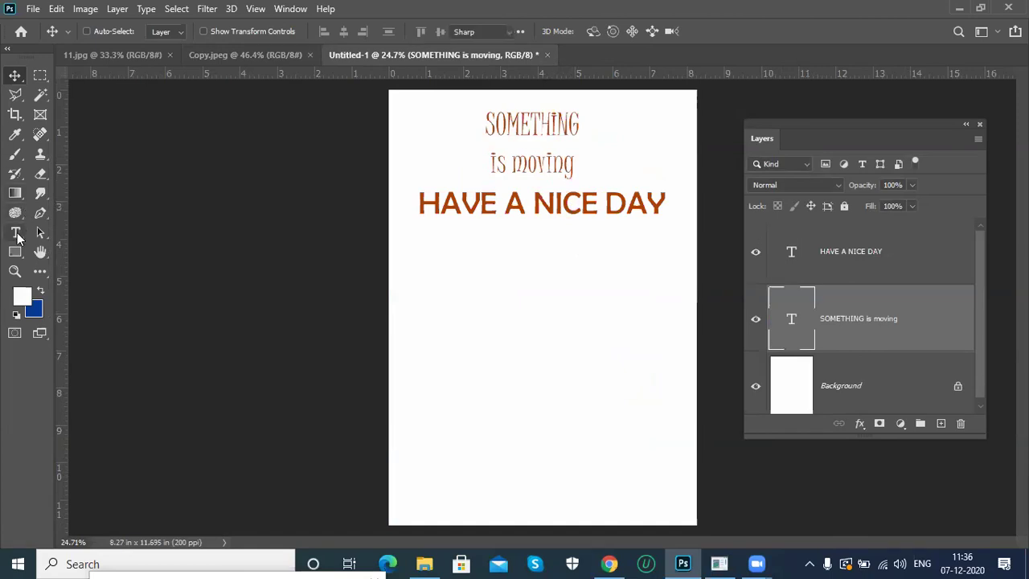
click(421, 203)
drag(417, 205, 693, 217)
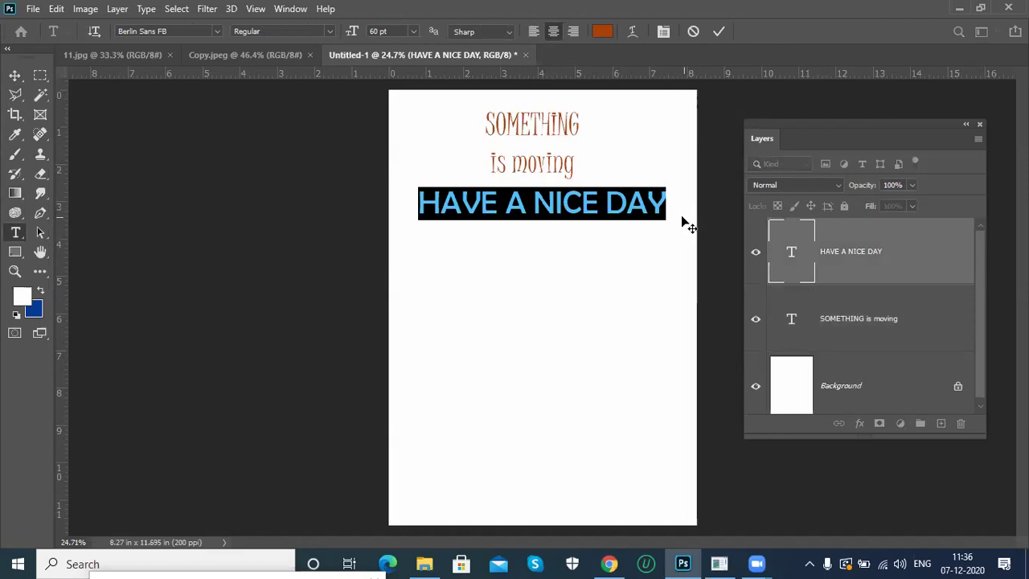
click(603, 33)
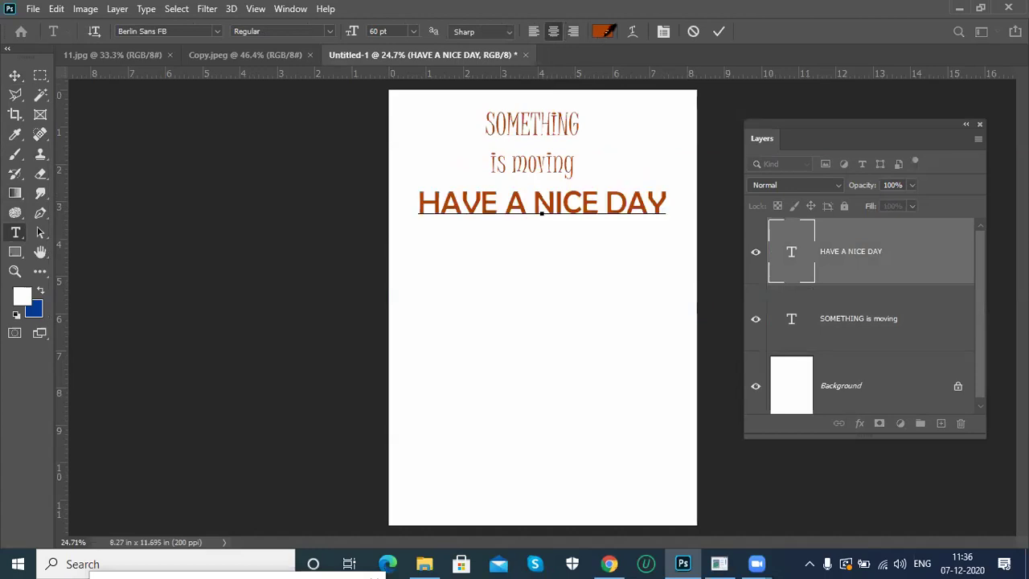
drag(758, 312, 758, 427)
click(681, 313)
click(668, 298)
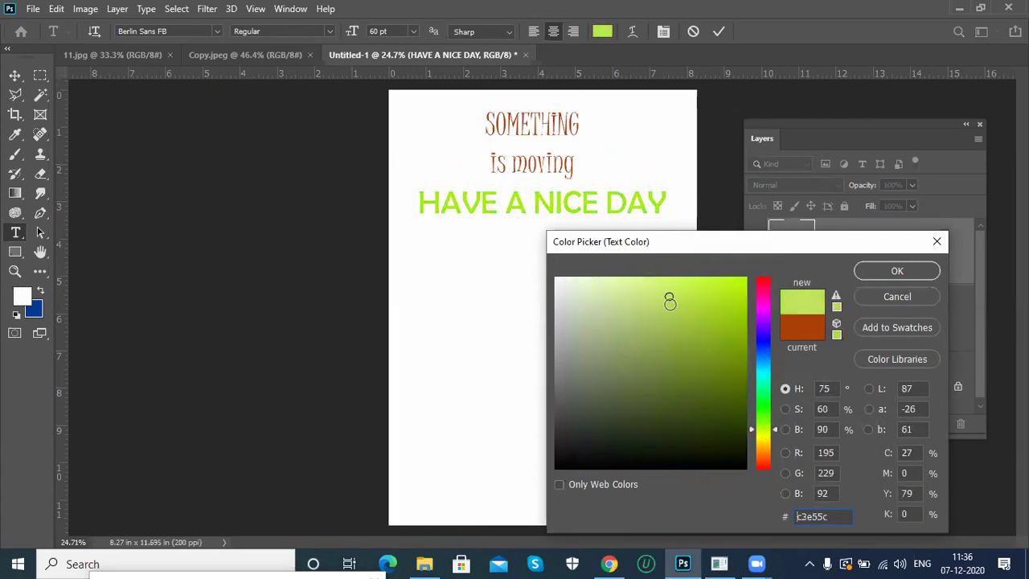
click(708, 319)
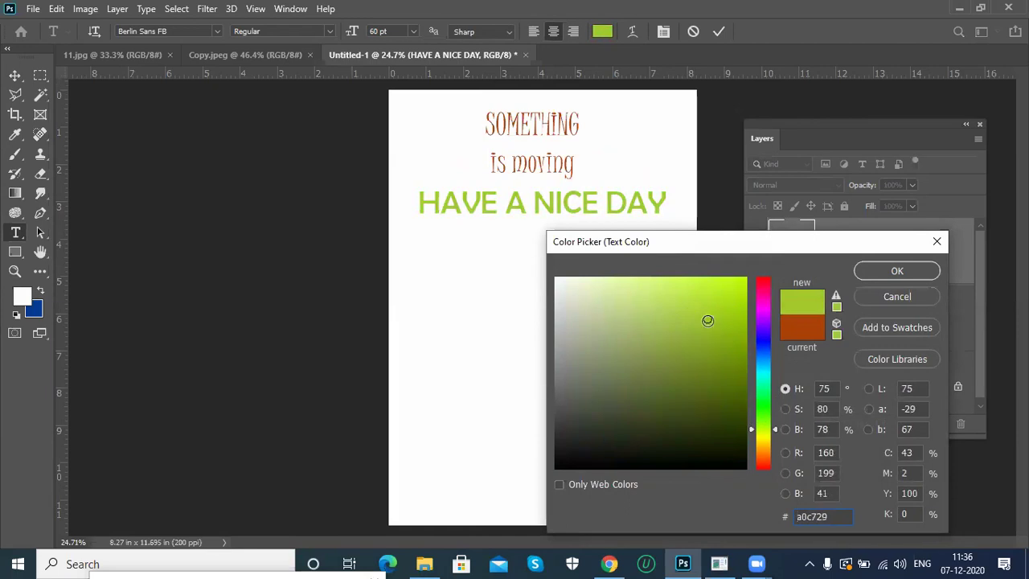
click(897, 274)
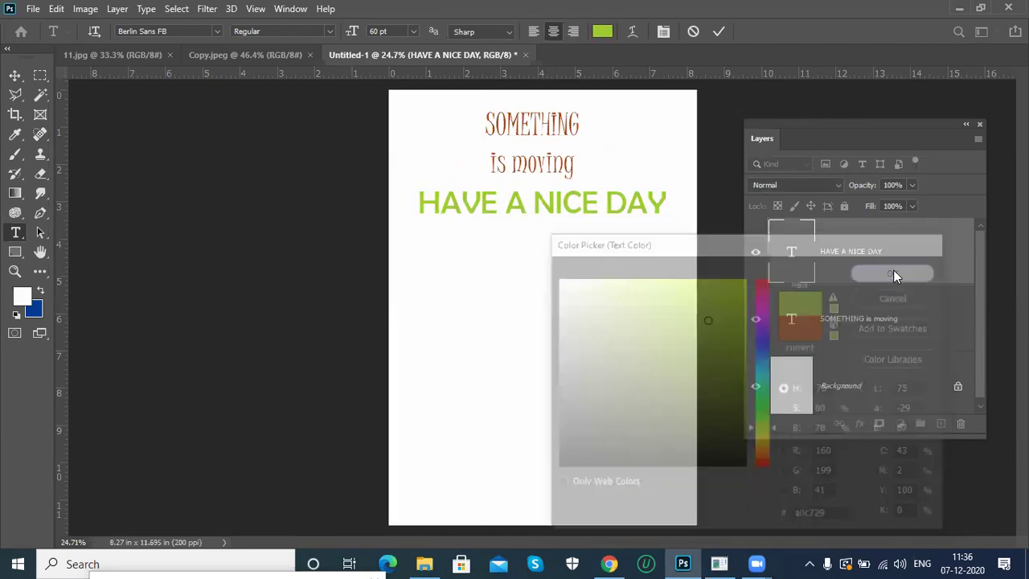
Color only the letter A of the word DAY violet 6f29c7.
click(597, 203)
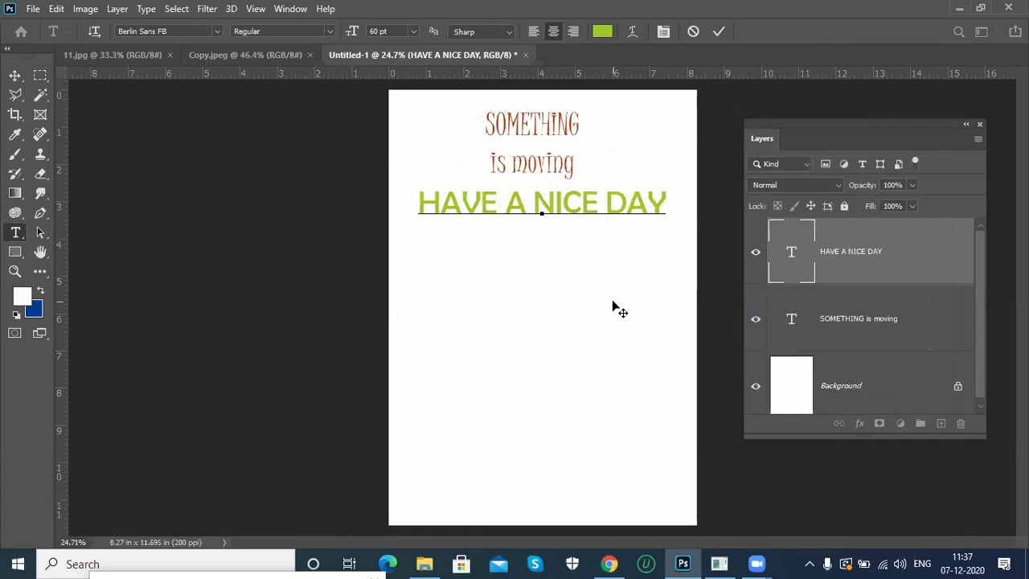
click(663, 207)
drag(647, 205, 635, 206)
click(602, 31)
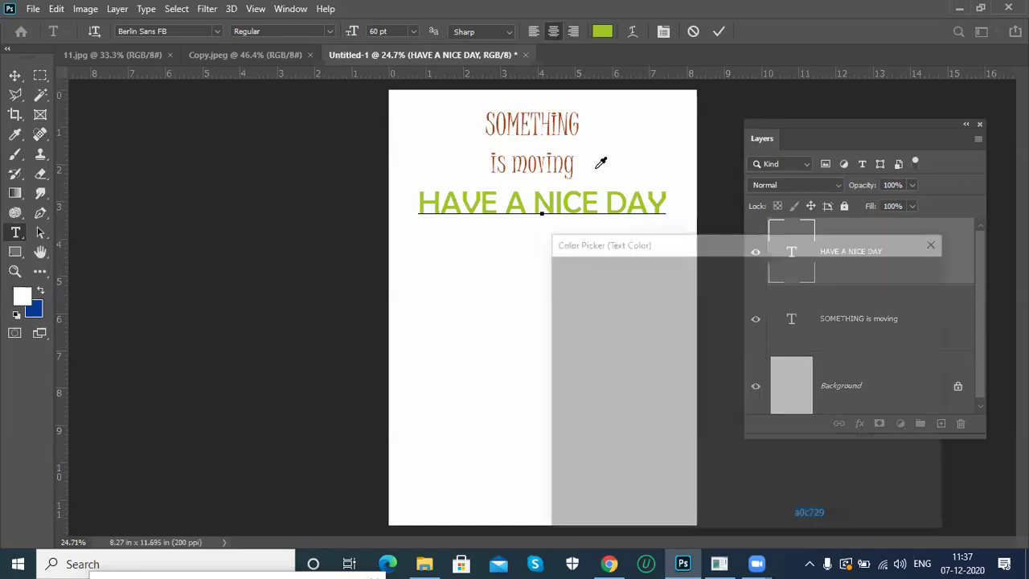
drag(757, 319, 765, 326)
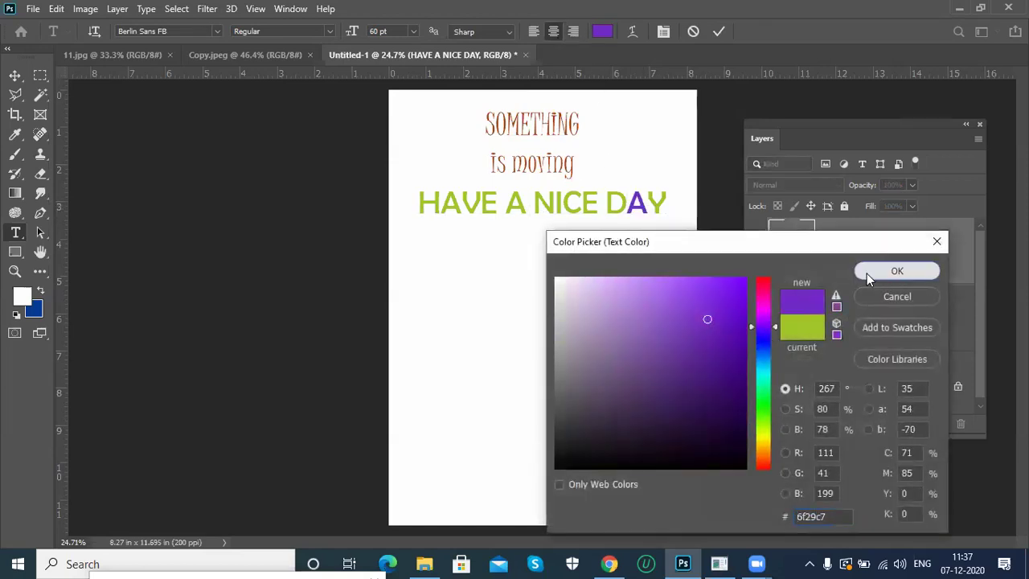
click(894, 271)
Color only the letter V of the word HAVE teal 29c7a4.
drag(461, 203, 481, 202)
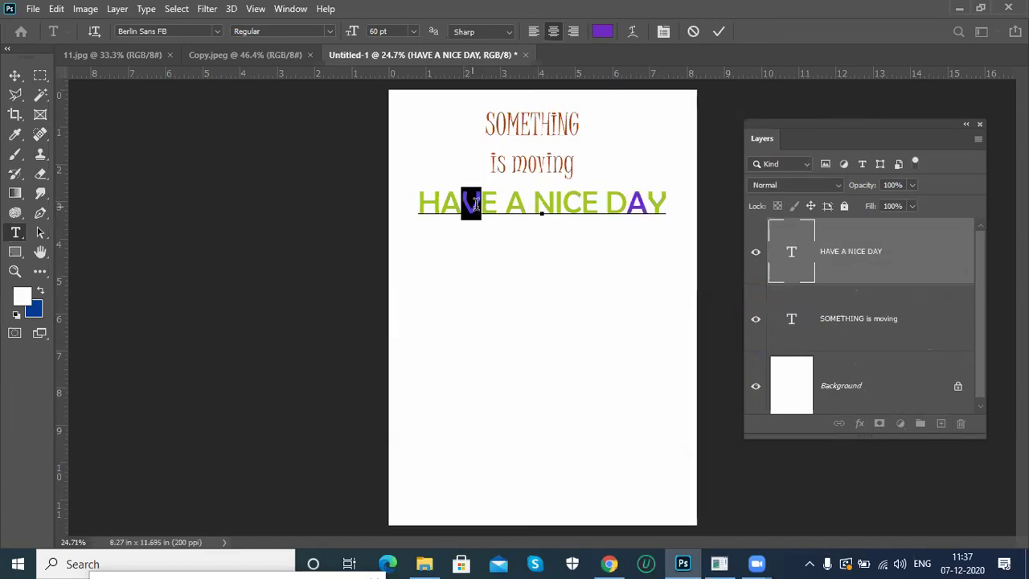
click(602, 31)
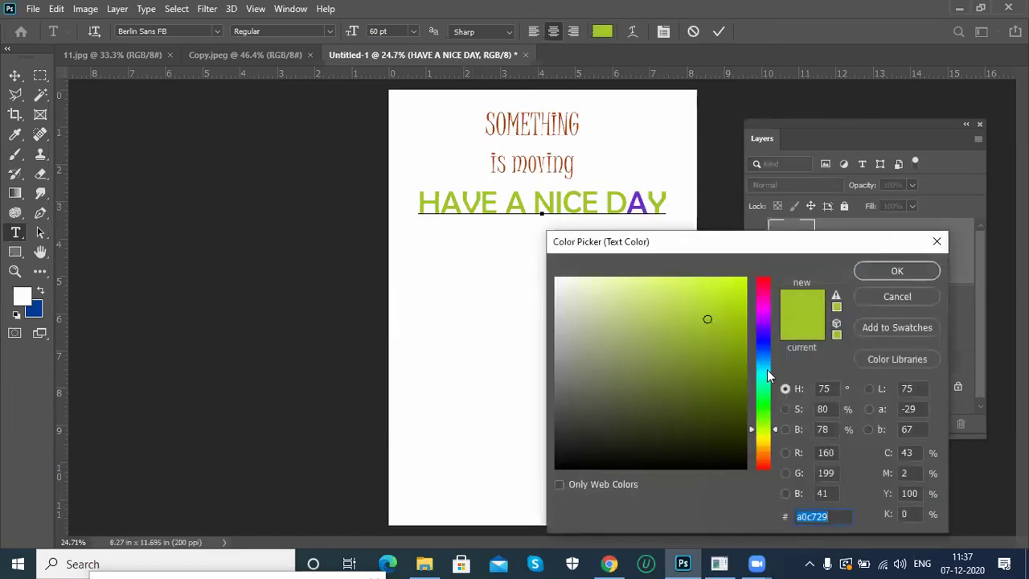
click(767, 374)
click(888, 273)
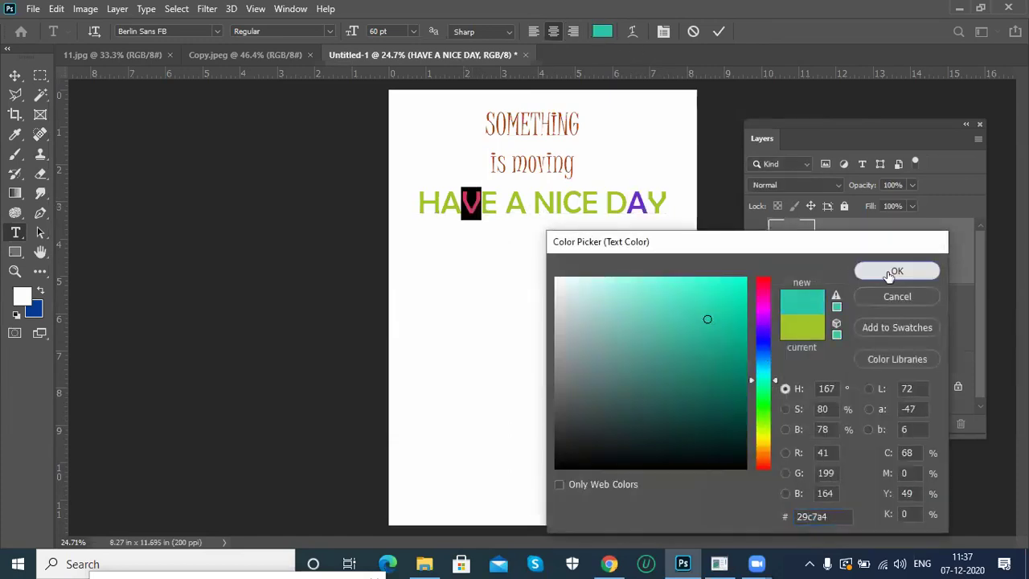
Set the color of the entire HAVE A NICE DAY text to white and commit the edit.
click(534, 205)
key(End)
key(shift+Left)
shift+click(294, 195)
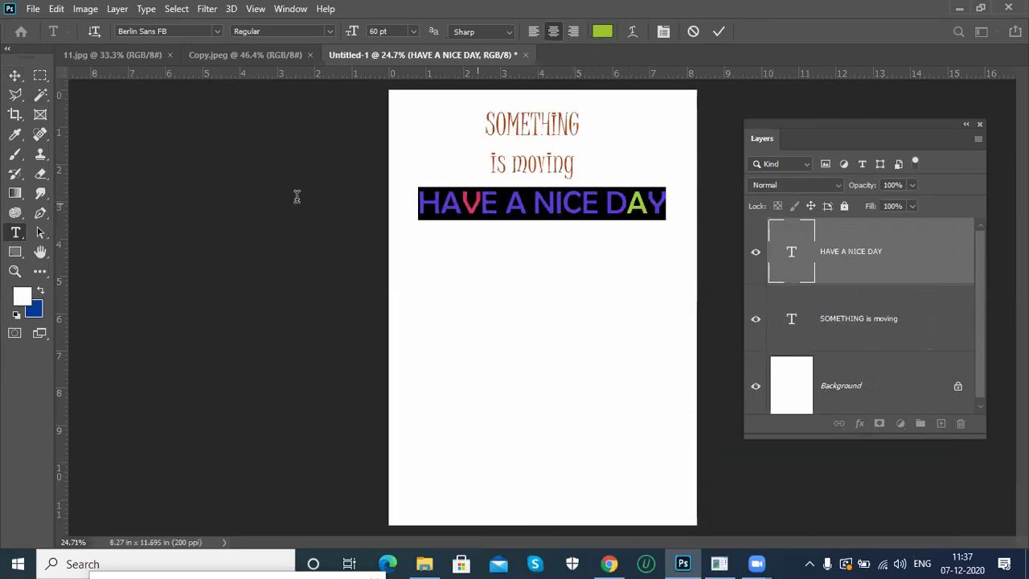
click(602, 31)
text(ffffff)
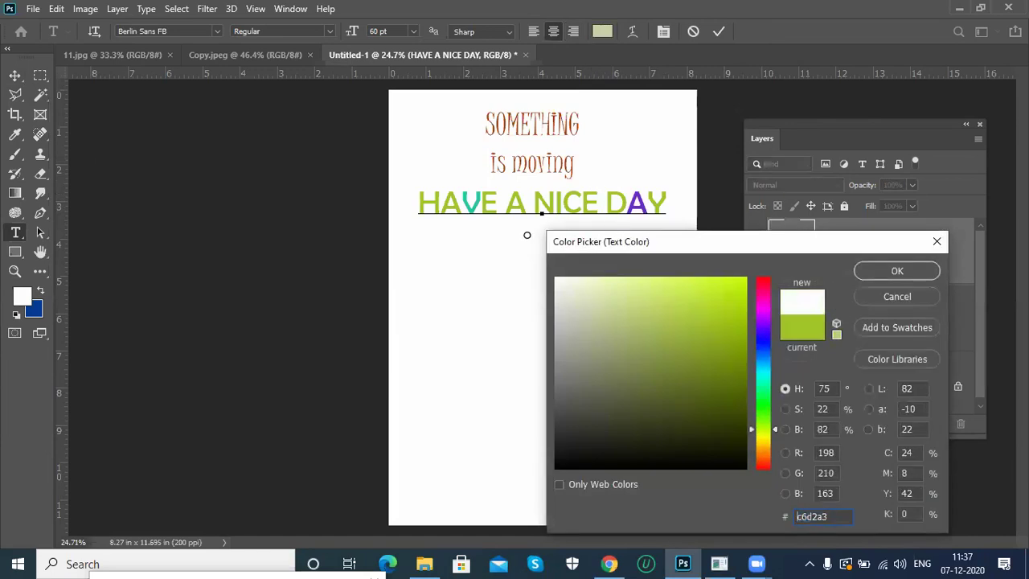
click(893, 272)
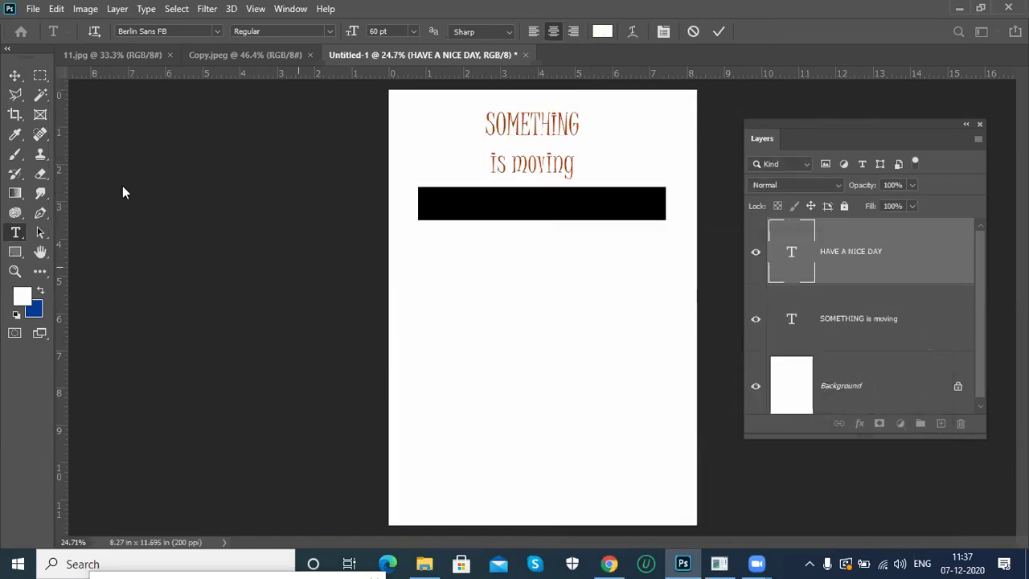
click(15, 74)
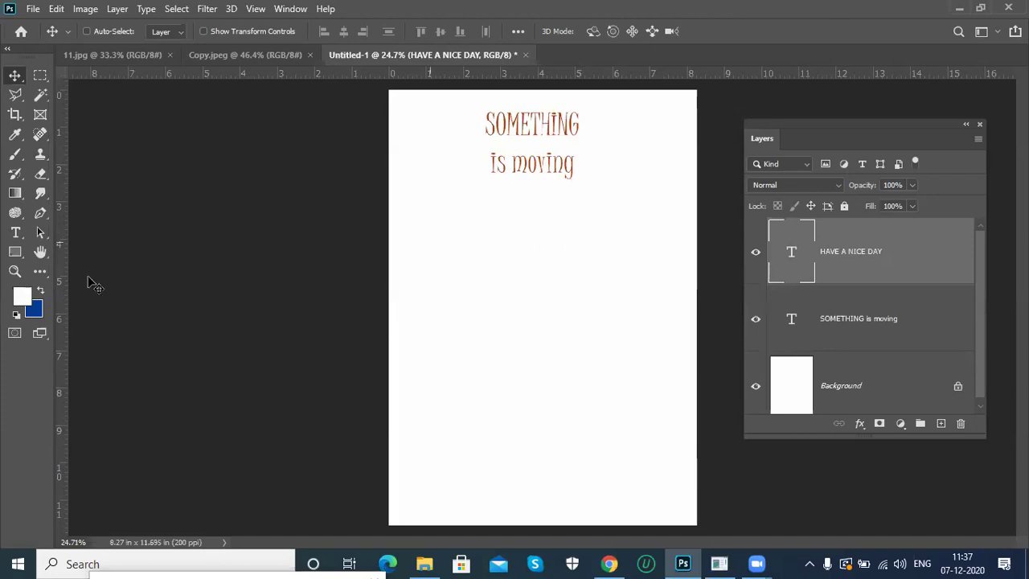
Recolor the whole HAVE A NICE DAY text red (ff0000) and move it down to about the 6-inch mark.
click(15, 232)
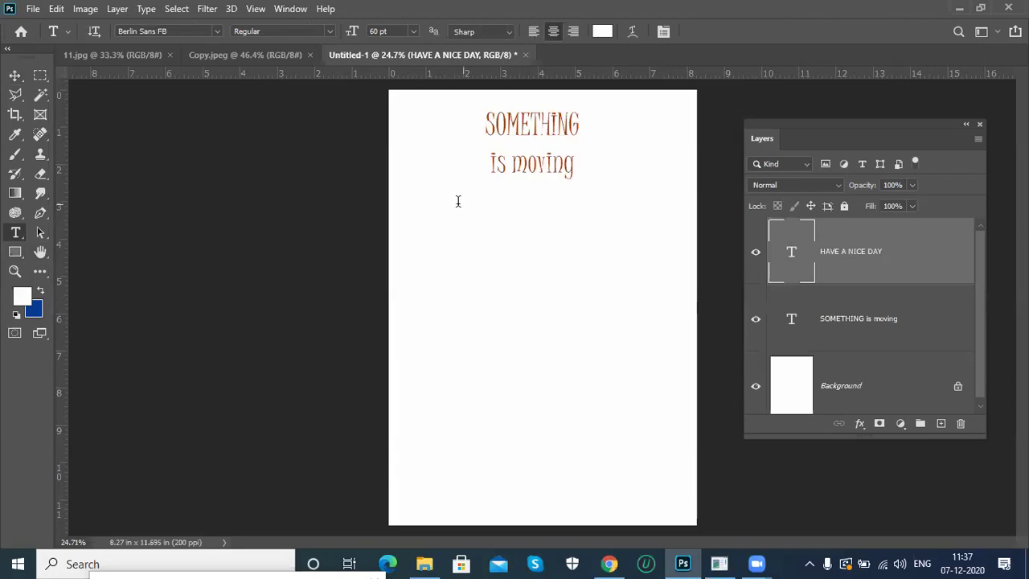
click(499, 201)
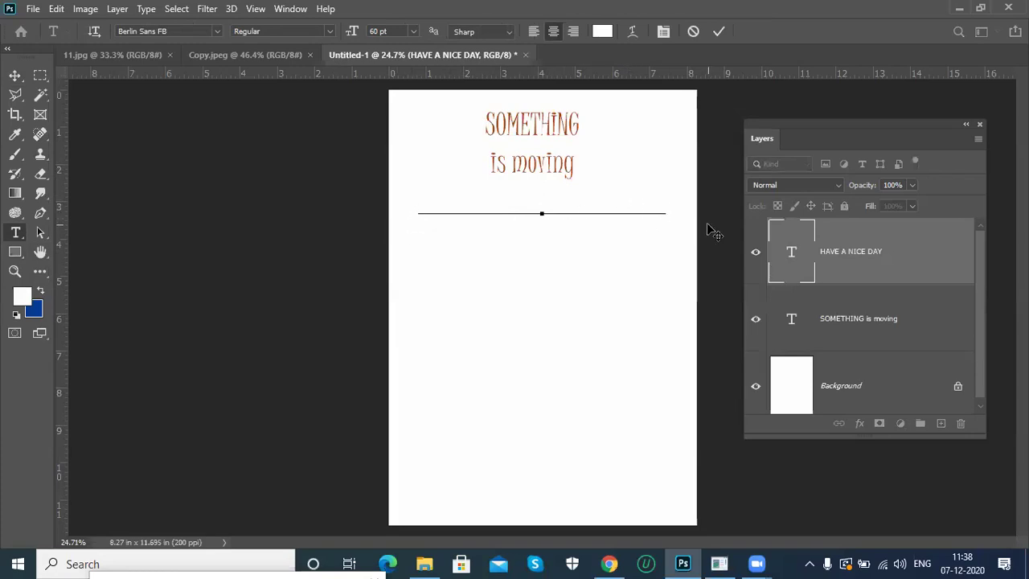
key(ctrl)
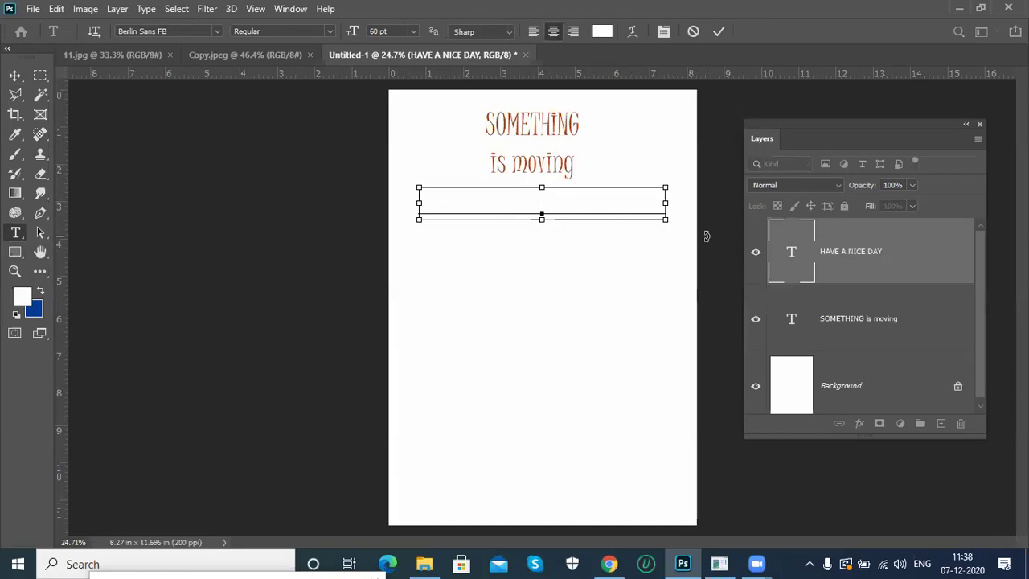
key(ctrl+a)
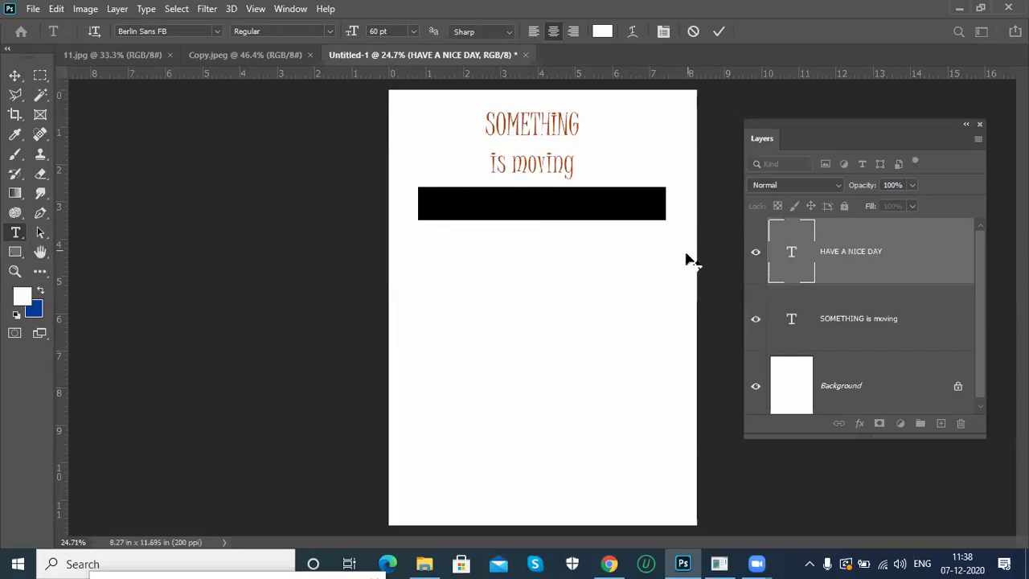
click(602, 31)
text(ff0000)
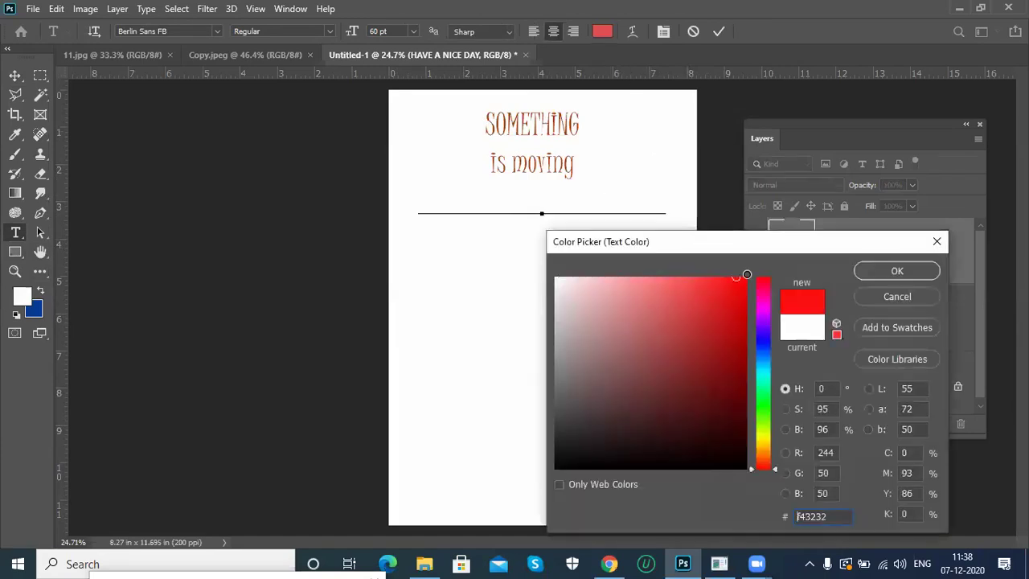
click(897, 269)
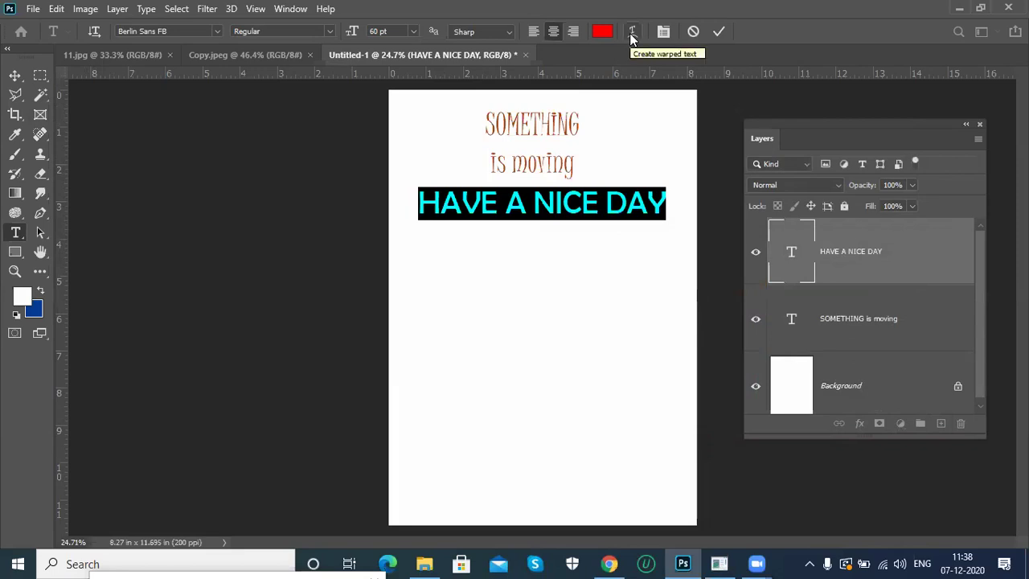
click(14, 75)
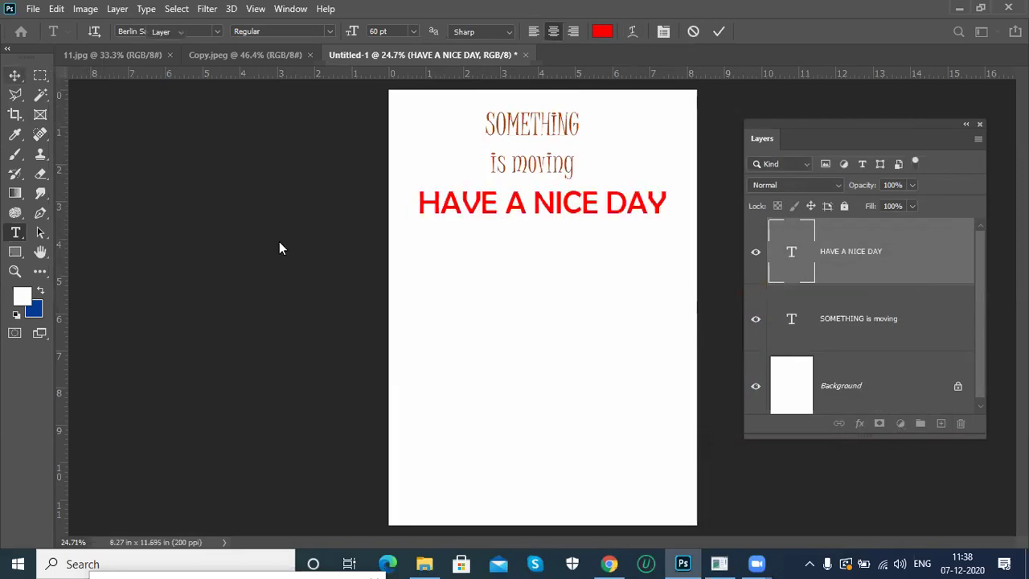
drag(551, 233, 553, 337)
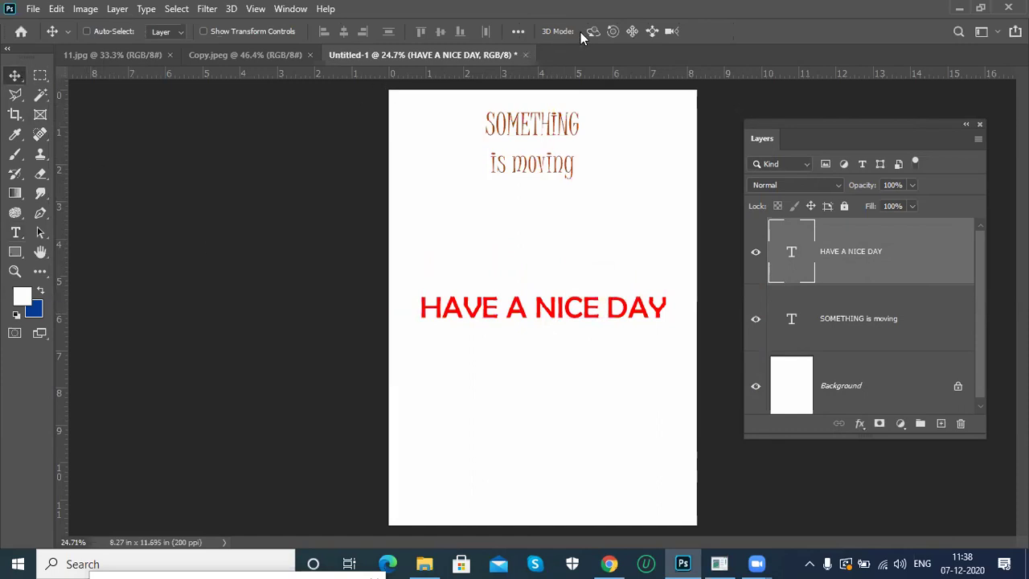
Warp the entire HAVE A NICE DAY text with the horizontal Arc style and a bend of +67%.
click(14, 232)
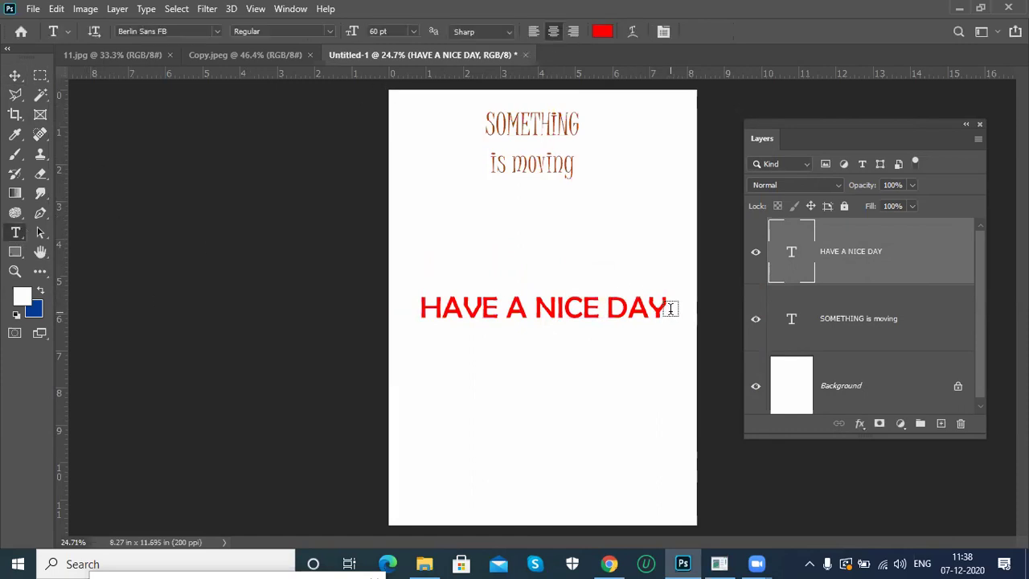
click(608, 309)
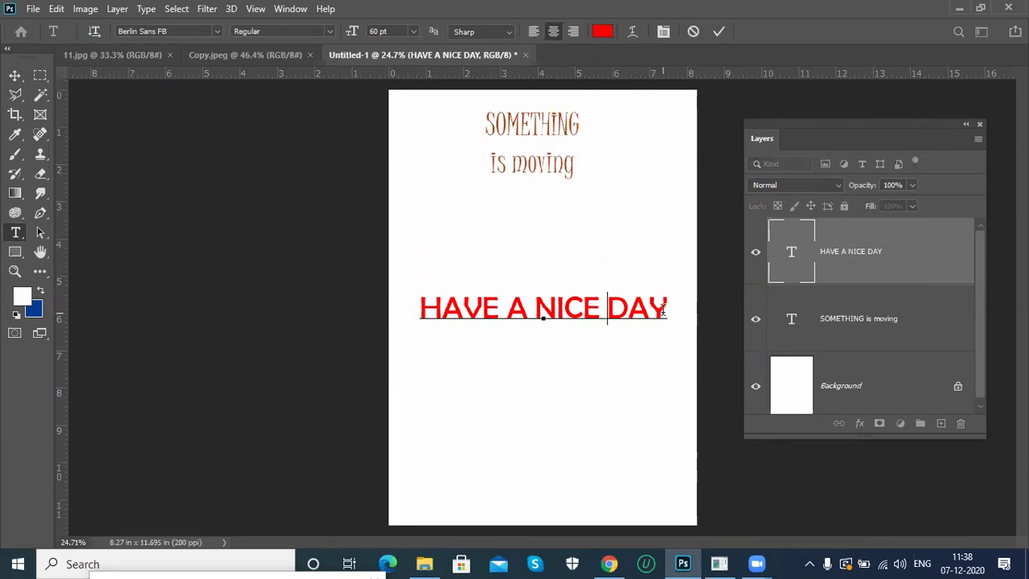
key(ctrl+a)
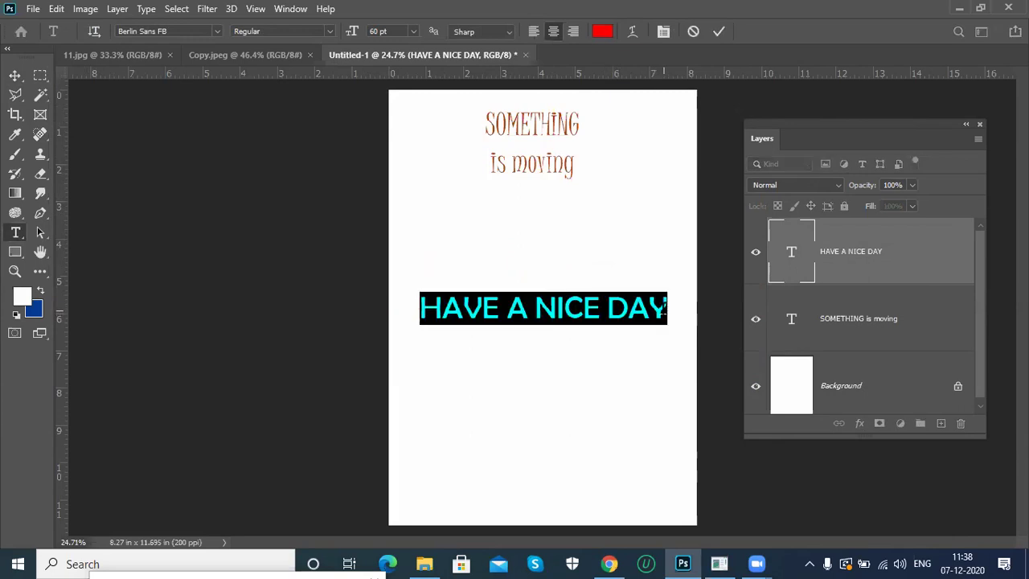
click(634, 32)
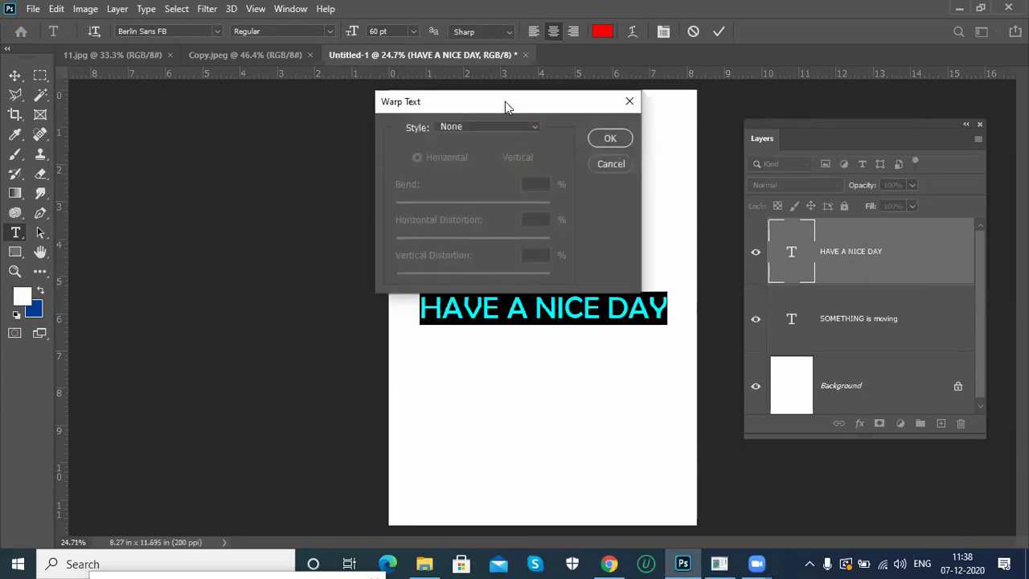
drag(508, 110, 826, 108)
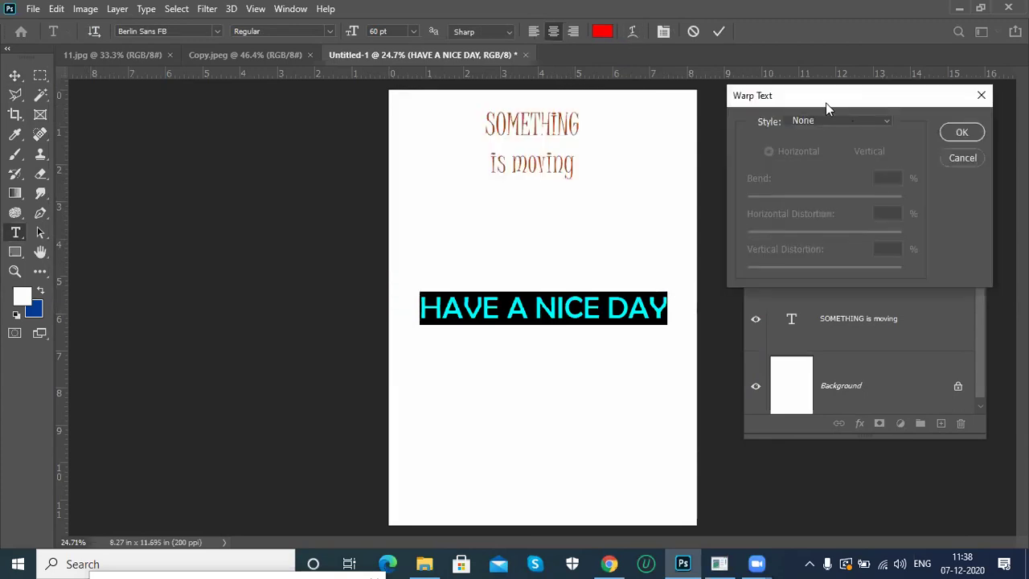
click(829, 119)
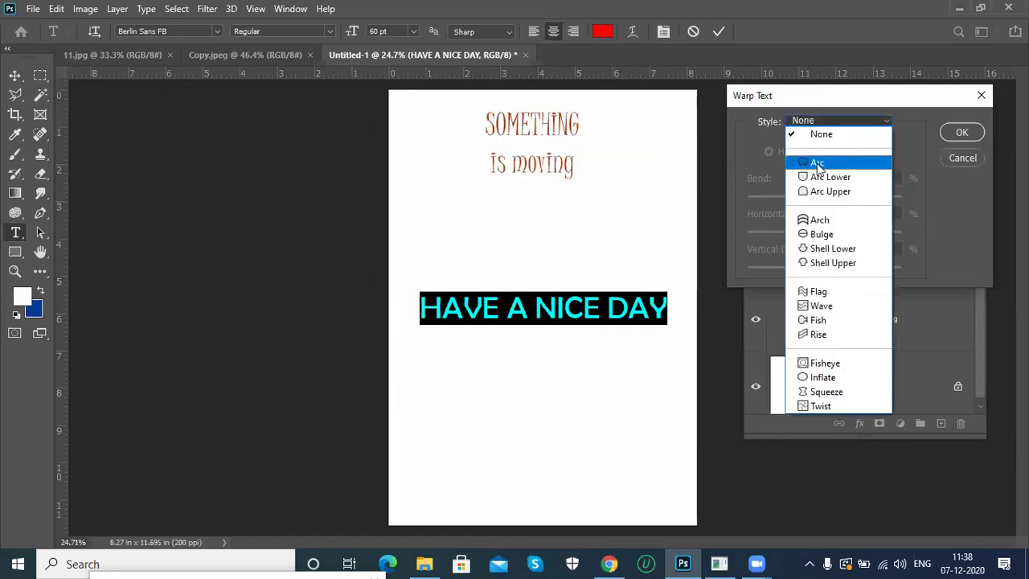
click(817, 163)
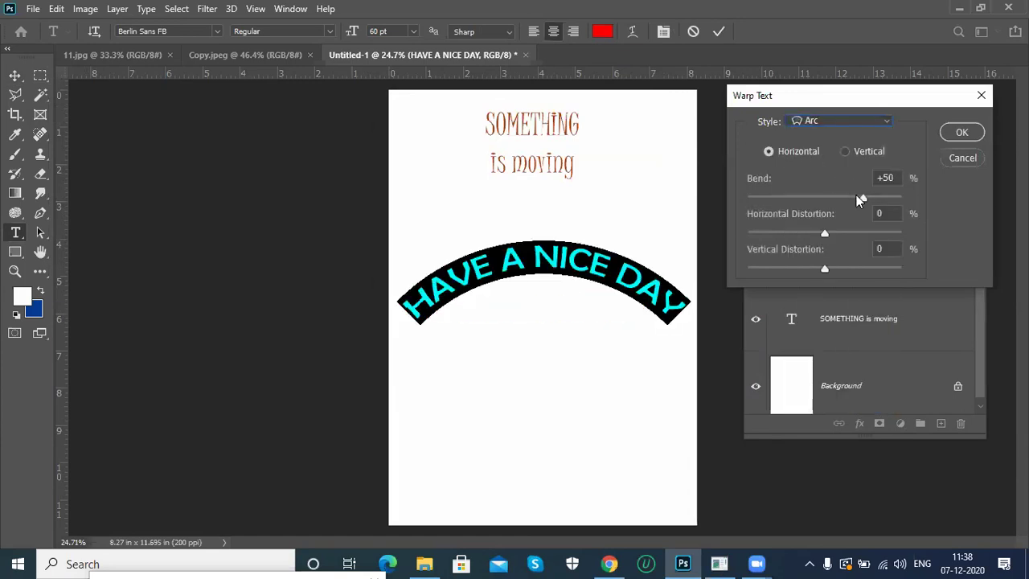
mouse_move(862, 201)
mouse_down()
mouse_move(773, 207)
mouse_move(904, 198)
mouse_move(864, 201)
mouse_move(876, 200)
mouse_up()
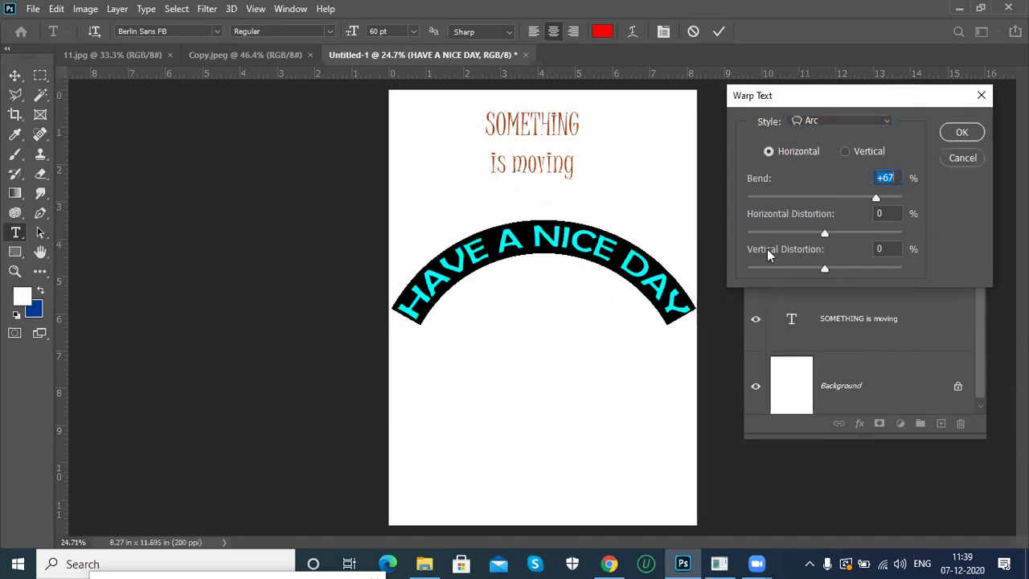
Try a horizontal distortion of +90% and a vertical distortion of -13% on the arc, resetting each to 0.
drag(825, 234, 894, 233)
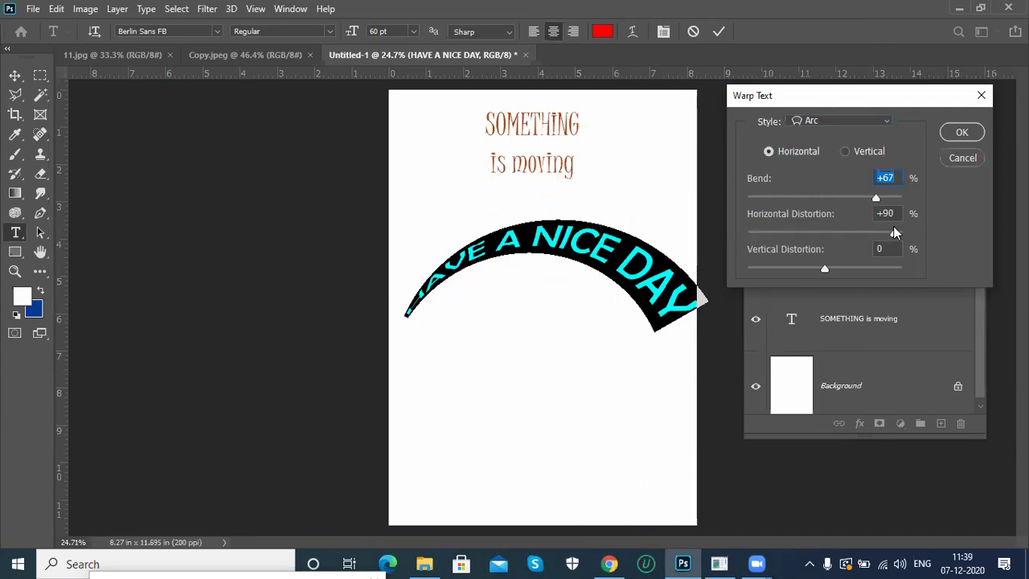
scroll(898, 208, down, 20)
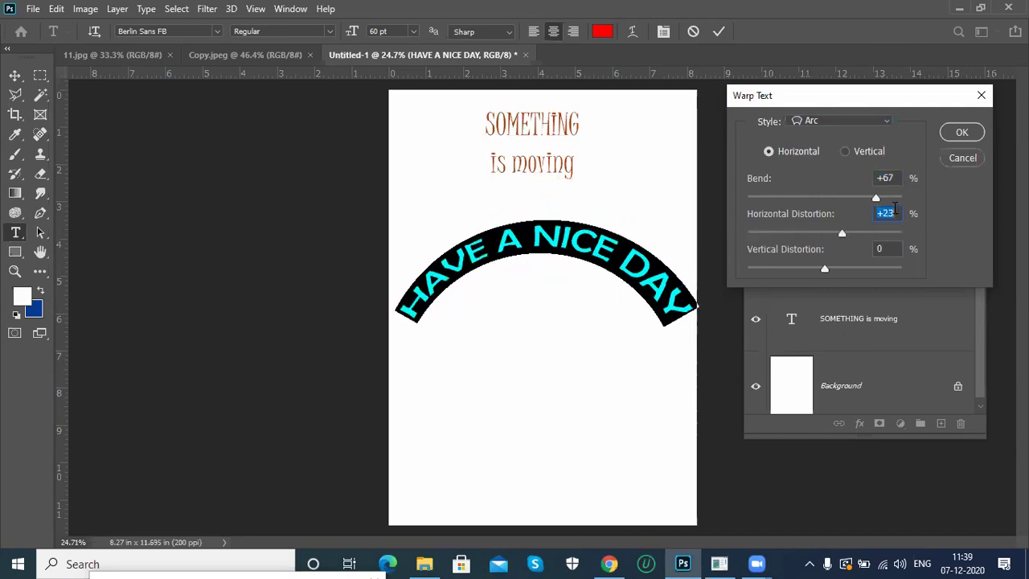
text(0)
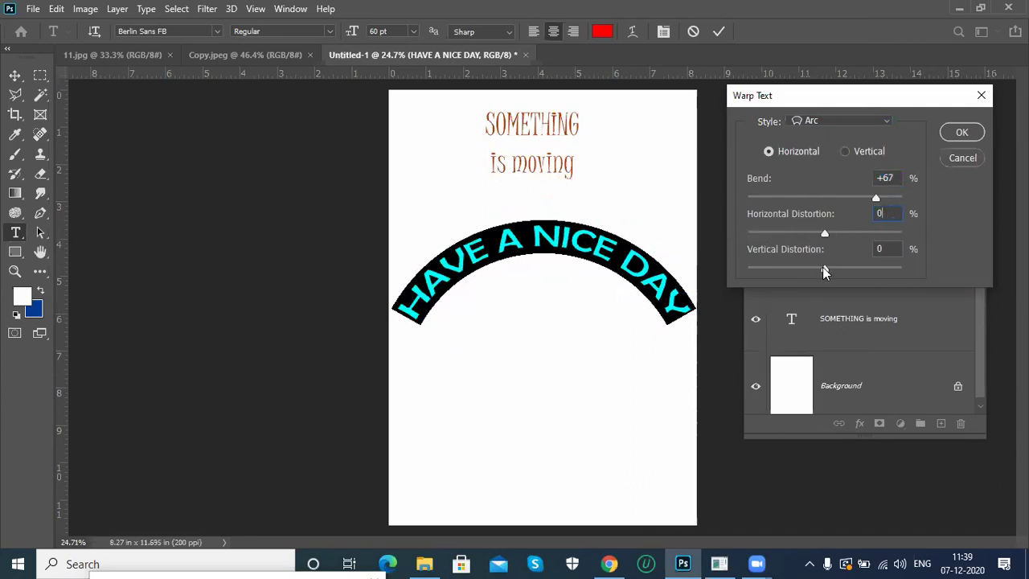
mouse_move(826, 270)
mouse_down()
mouse_move(873, 270)
mouse_move(793, 277)
mouse_move(862, 275)
mouse_move(813, 279)
mouse_up()
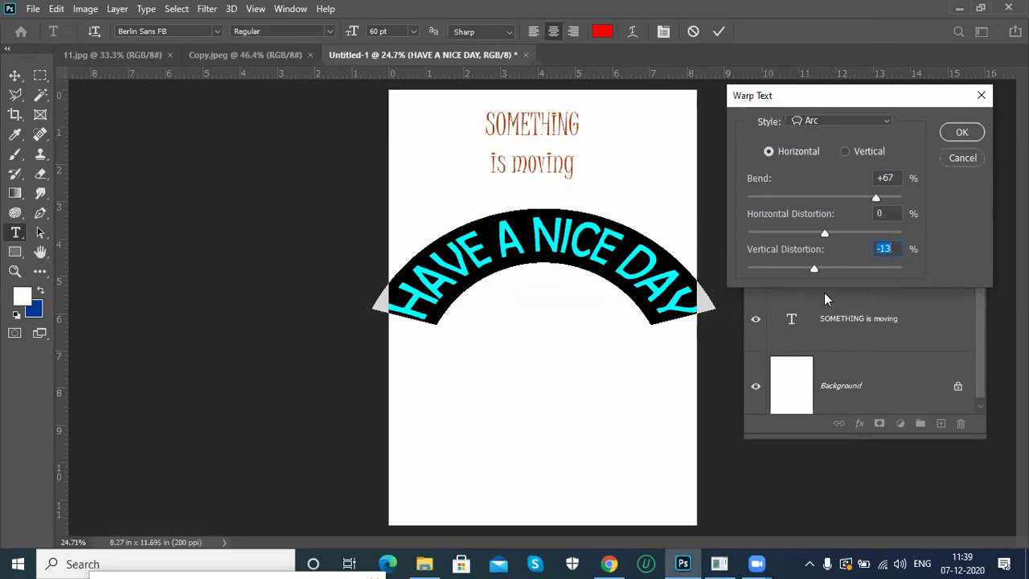
text(0)
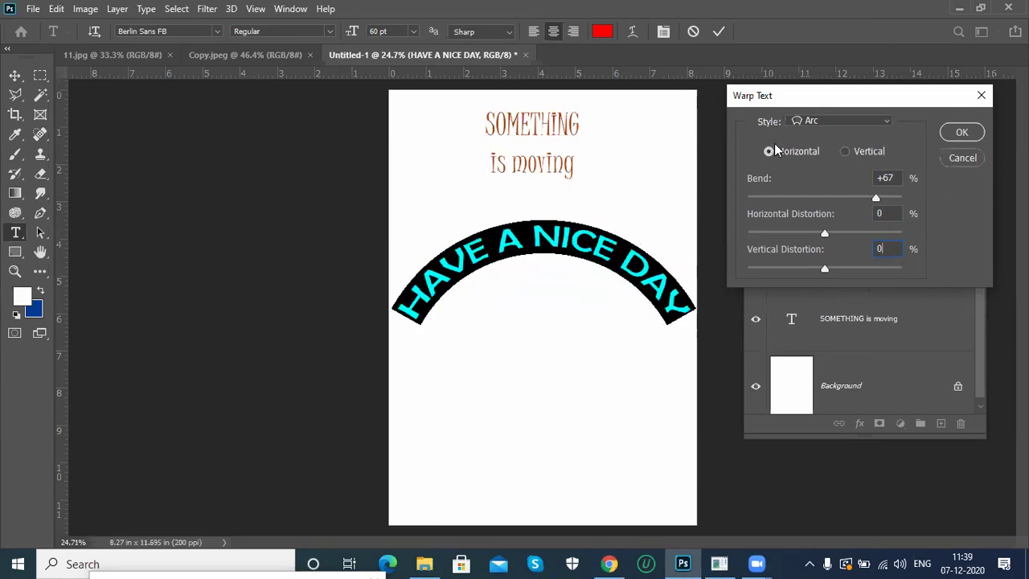
Try the Arc warp in vertical orientation with a bend of +33%, and return it to horizontal.
click(869, 150)
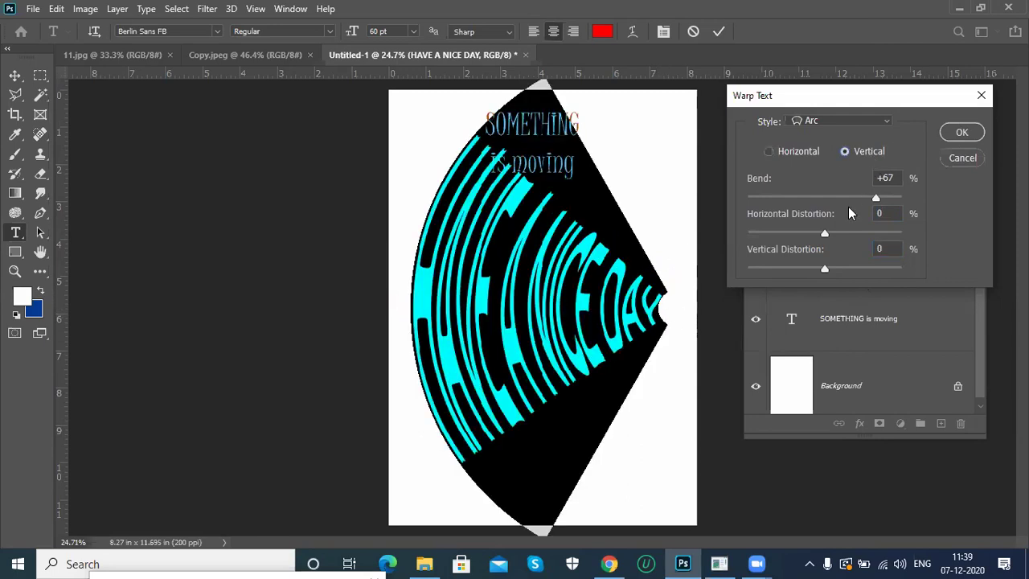
drag(876, 201, 850, 211)
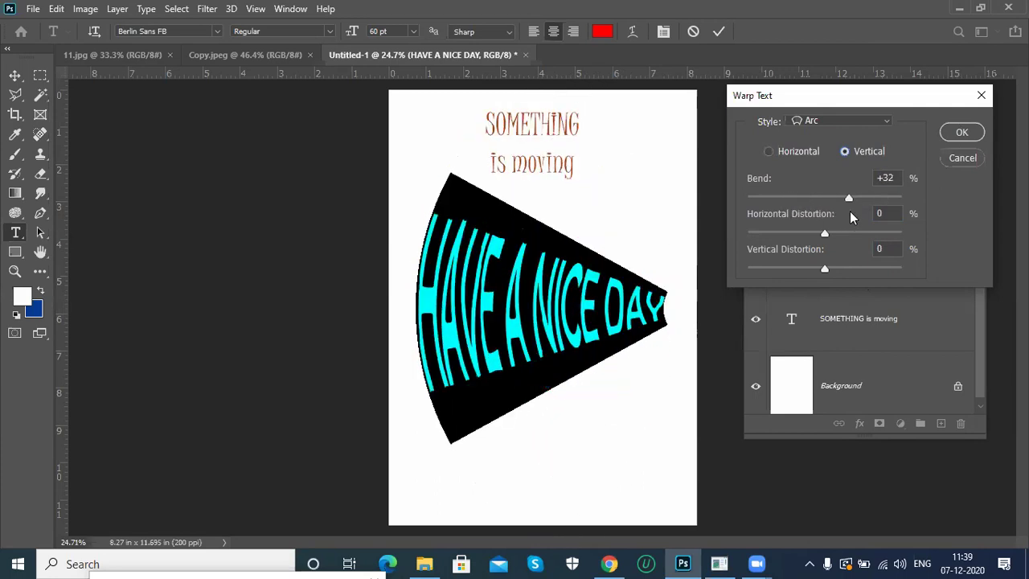
click(793, 153)
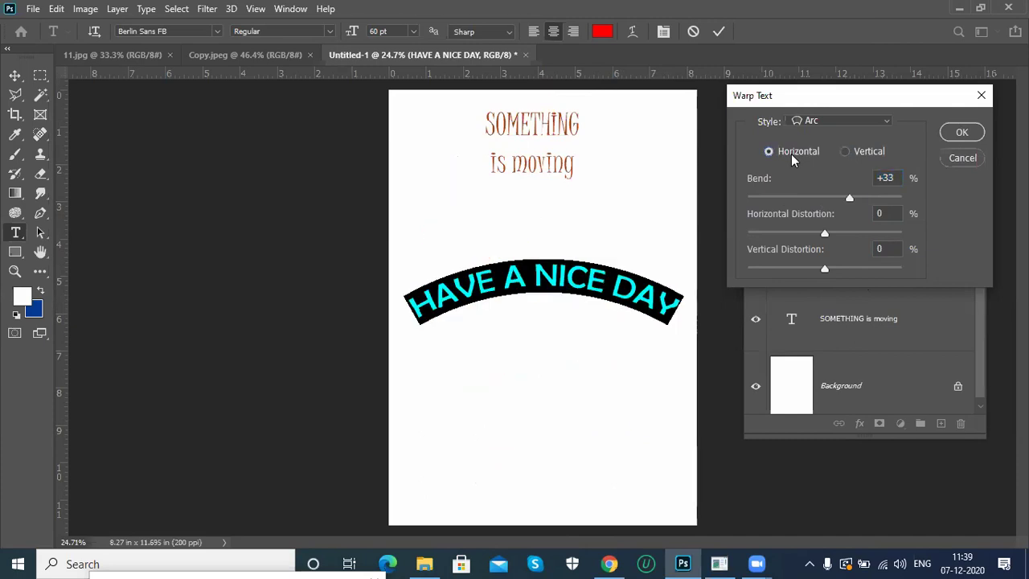
Try the Arc Lower and Arc Upper warp styles on the text with a bend of +64%.
click(868, 120)
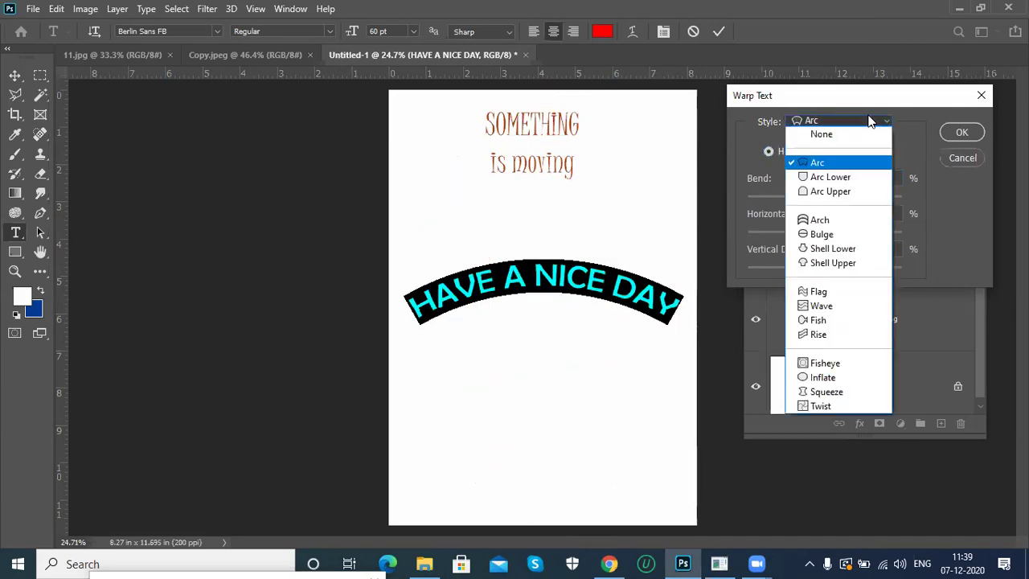
click(856, 183)
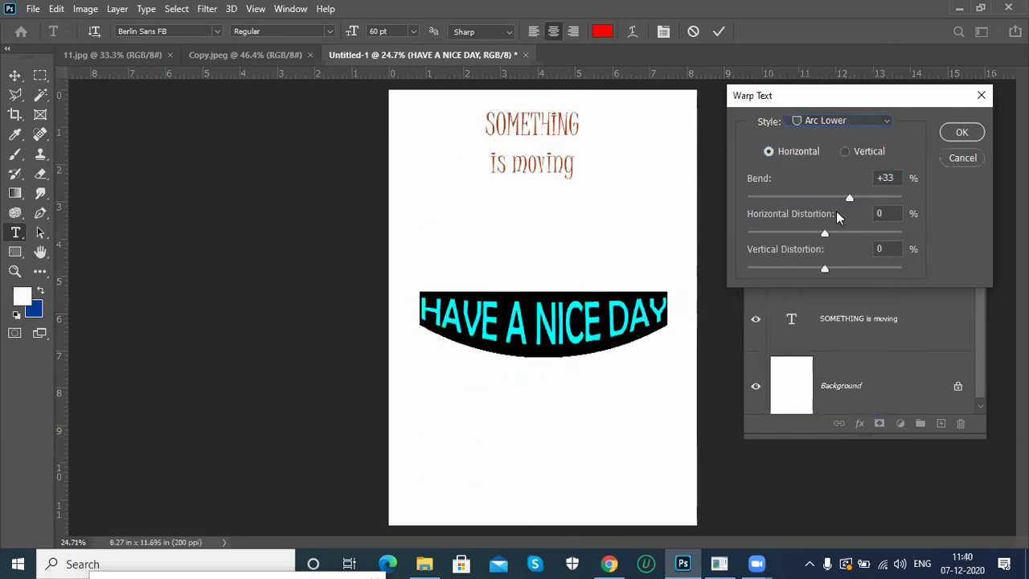
drag(849, 199, 874, 205)
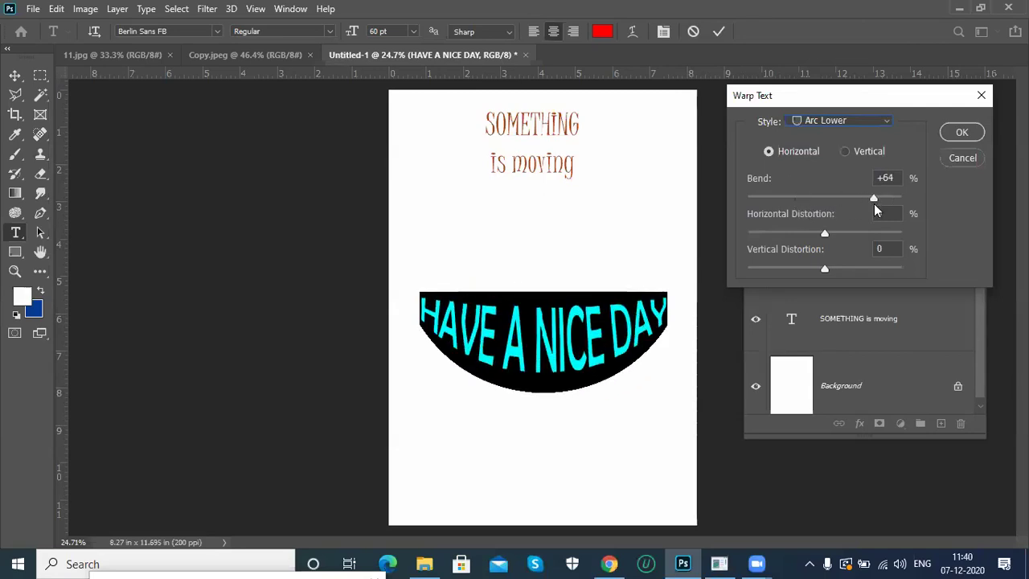
click(833, 120)
click(831, 193)
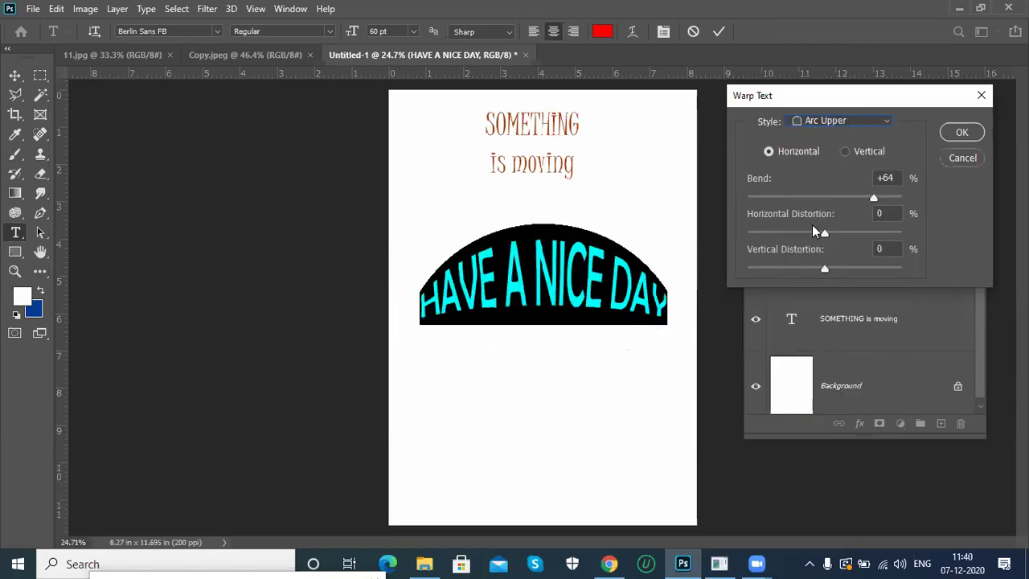
drag(876, 199, 874, 199)
Try the Arch warp style on the text with a bend of +67%.
click(856, 123)
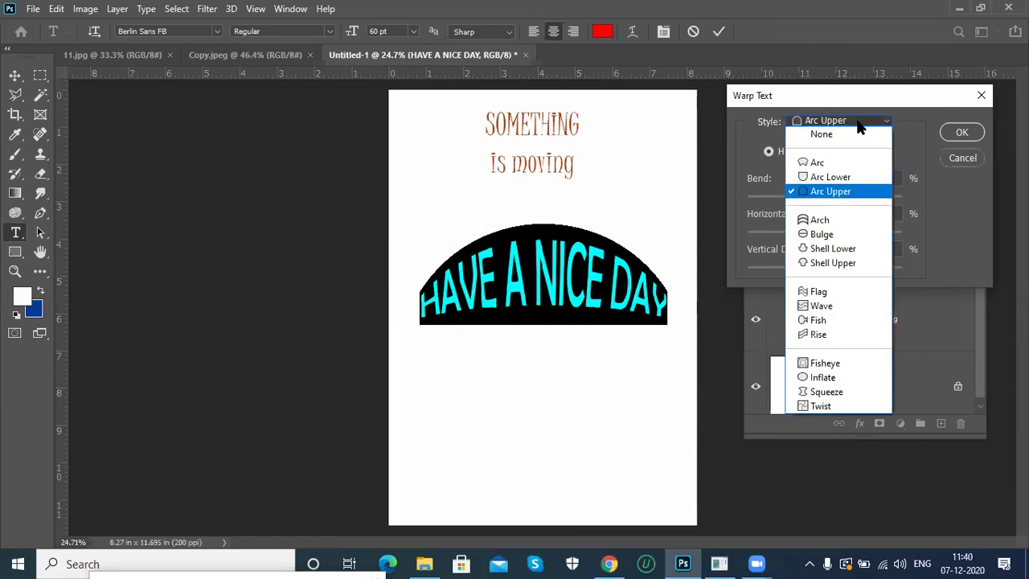
click(839, 220)
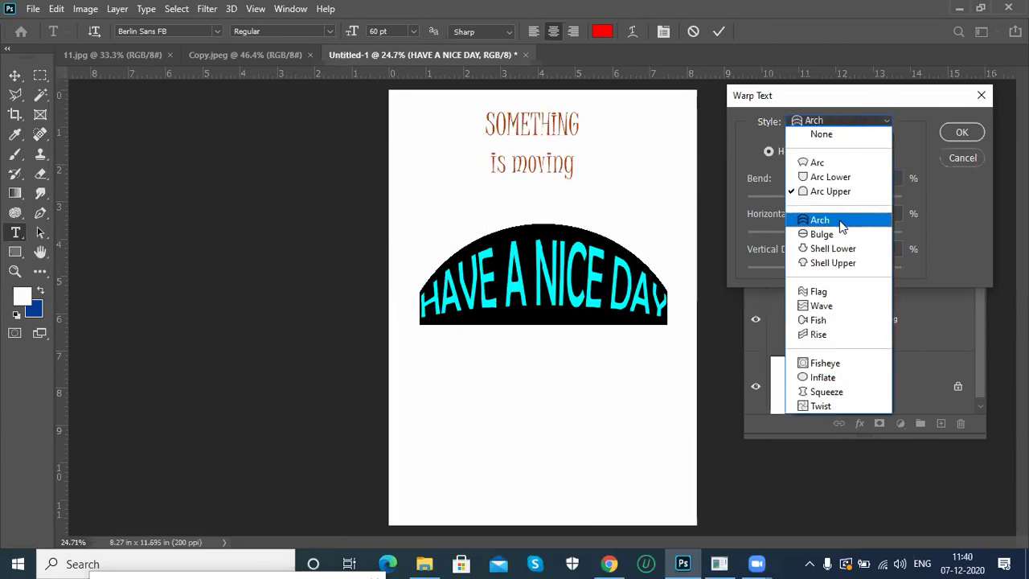
mouse_move(878, 201)
mouse_down()
mouse_move(848, 200)
mouse_move(876, 211)
mouse_up()
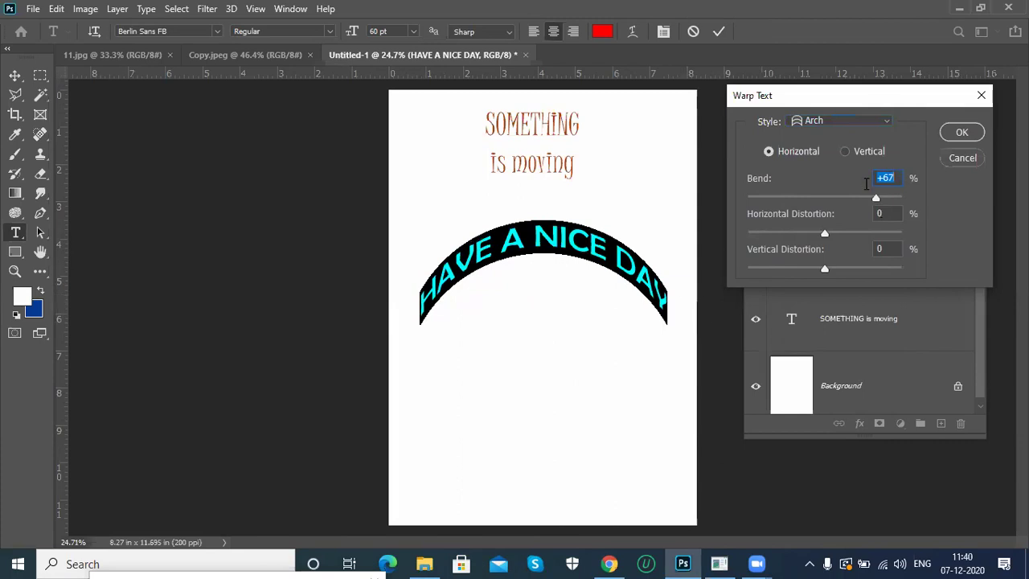
Change the text's warp style to Bulge and set its bend to +33%.
click(860, 121)
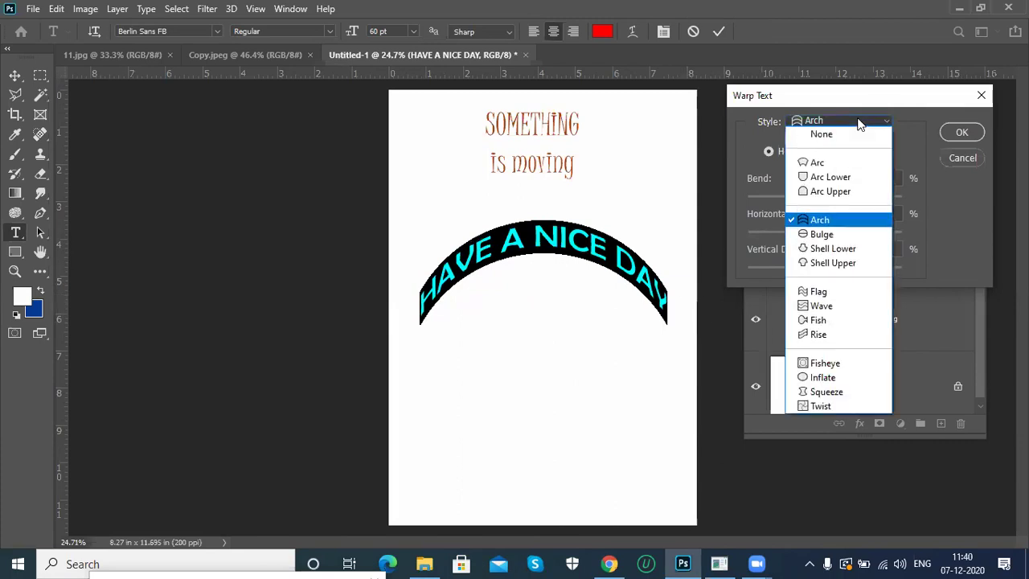
click(831, 238)
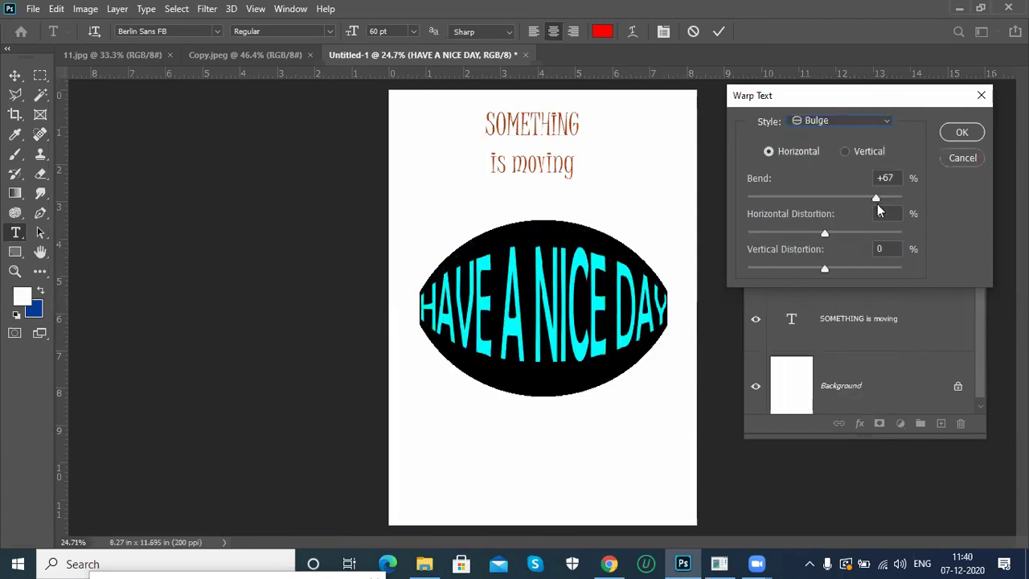
drag(876, 204, 850, 211)
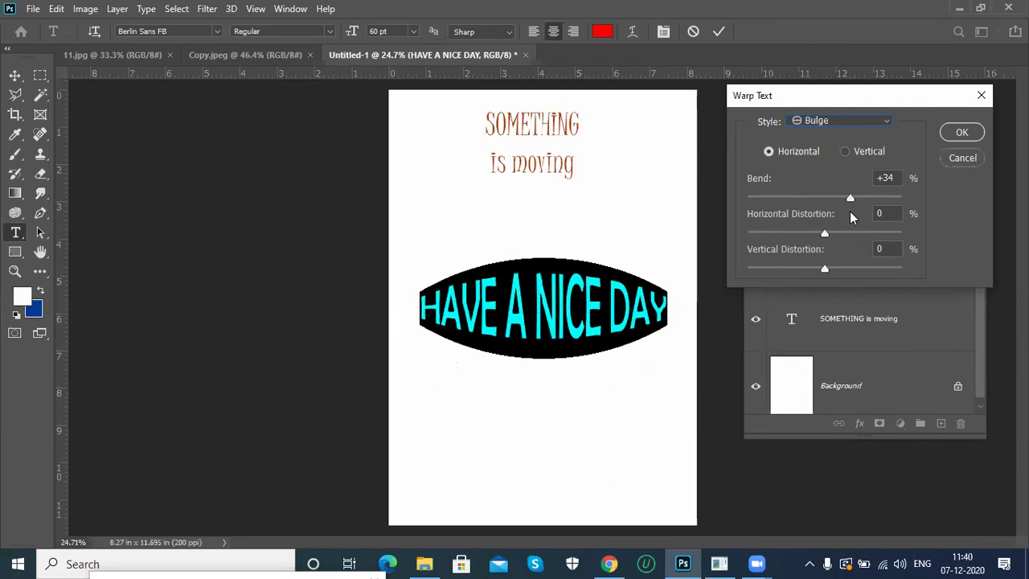
drag(847, 214, 849, 211)
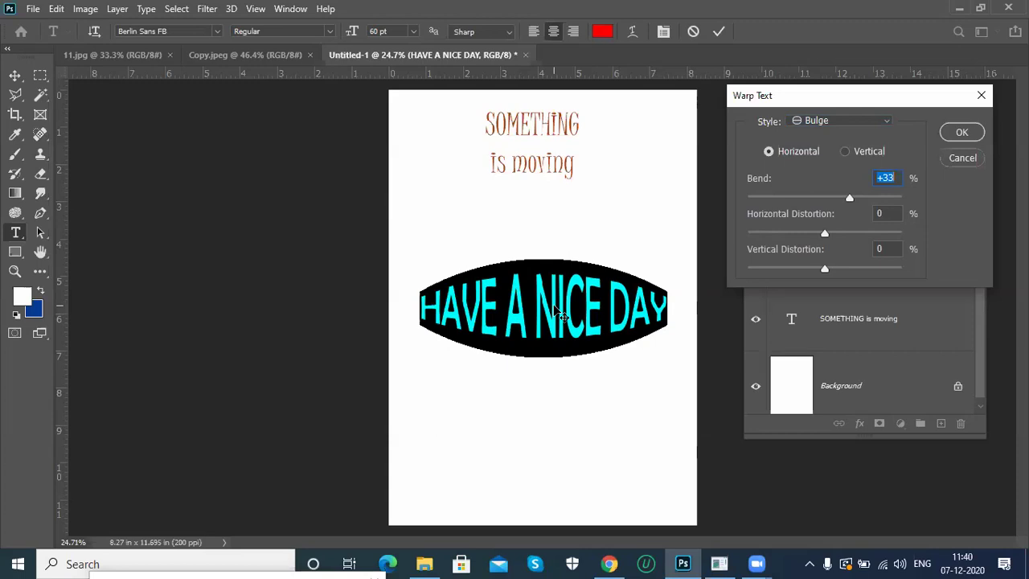
Try the Shell Lower warp style on the text with a reduced bend, and the Shell Upper style with a stronger bend.
click(879, 121)
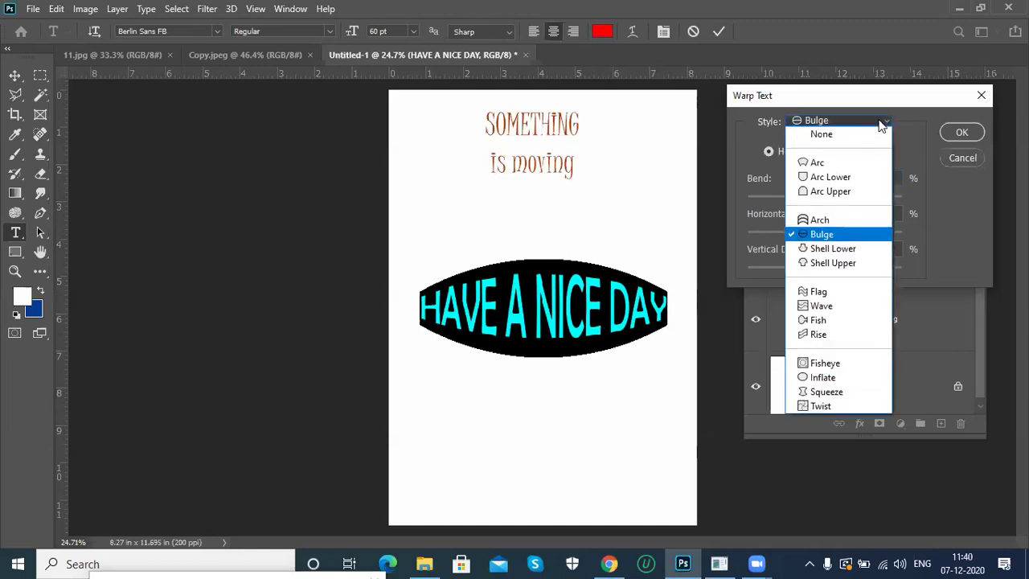
click(828, 249)
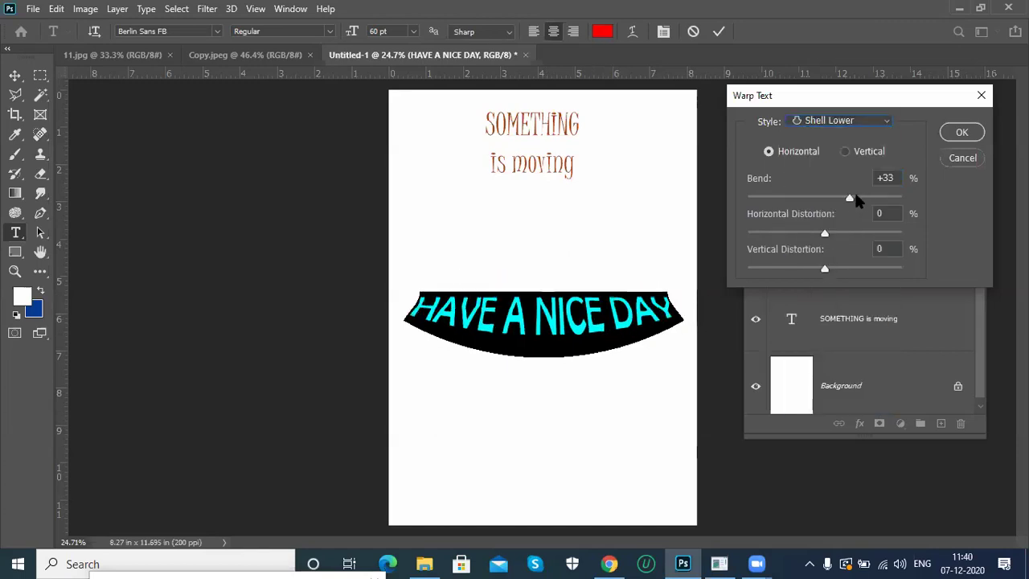
drag(852, 199, 831, 205)
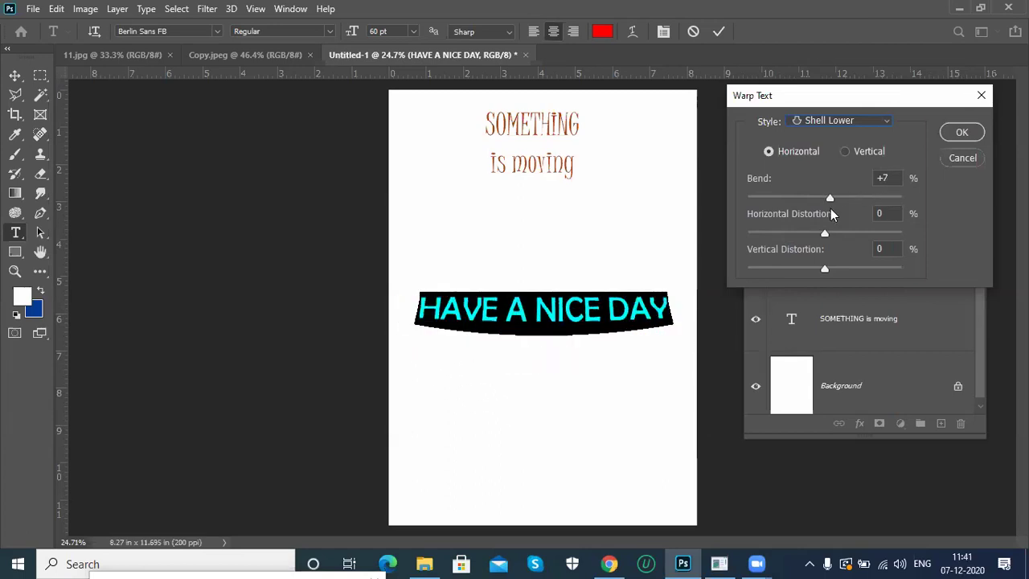
click(863, 127)
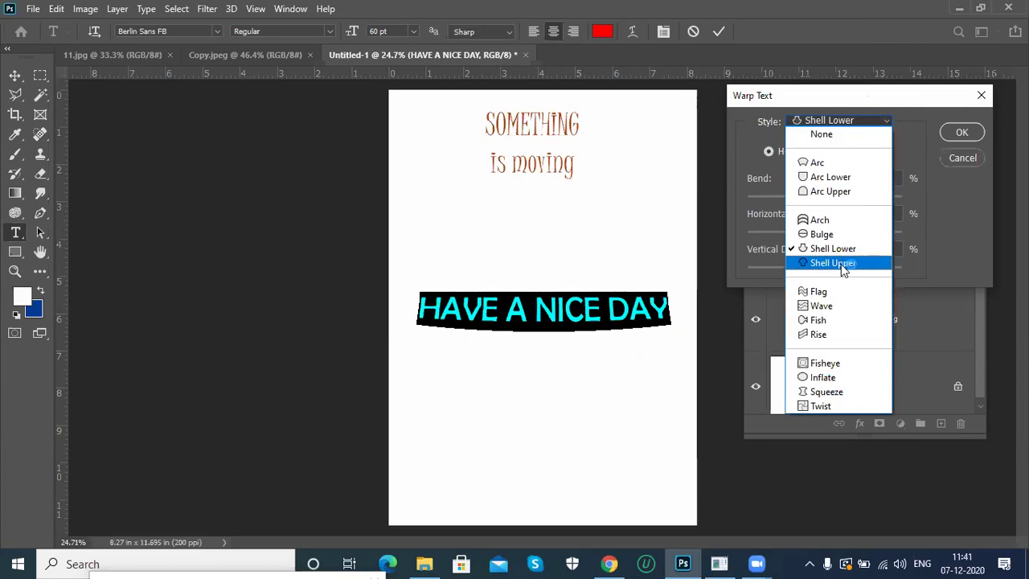
click(841, 265)
drag(830, 201, 869, 202)
Try the Flag warp style on the text with a bend of +75% and the Wave style with +46%.
click(850, 123)
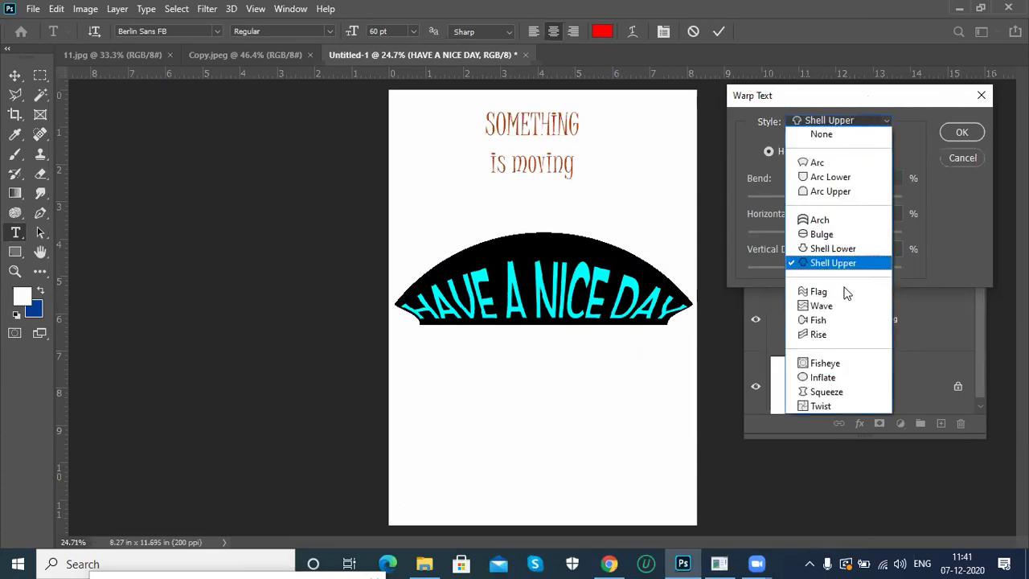
click(847, 295)
mouse_move(868, 203)
mouse_down()
mouse_move(915, 202)
mouse_move(750, 200)
mouse_move(881, 199)
mouse_up()
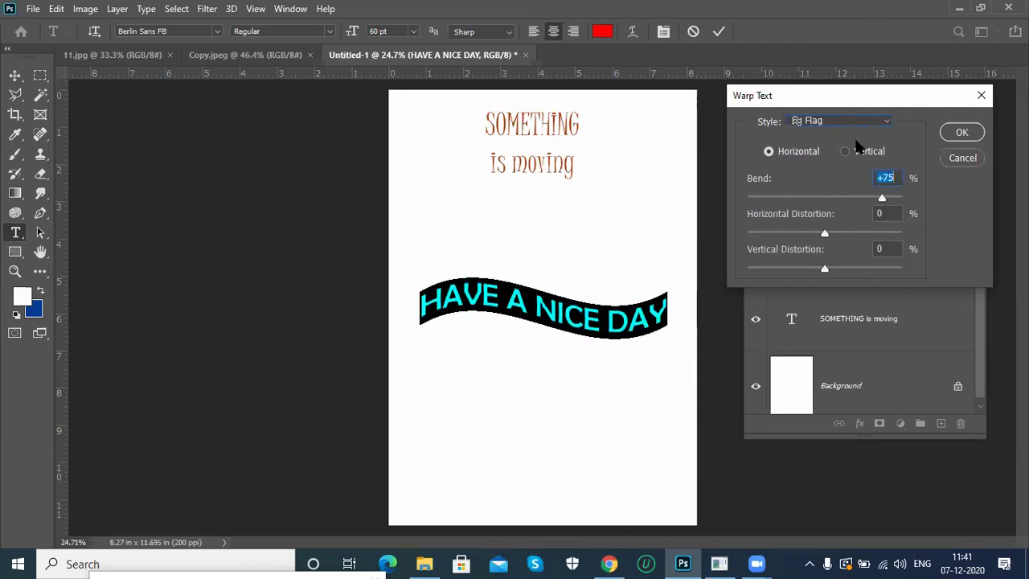
click(852, 122)
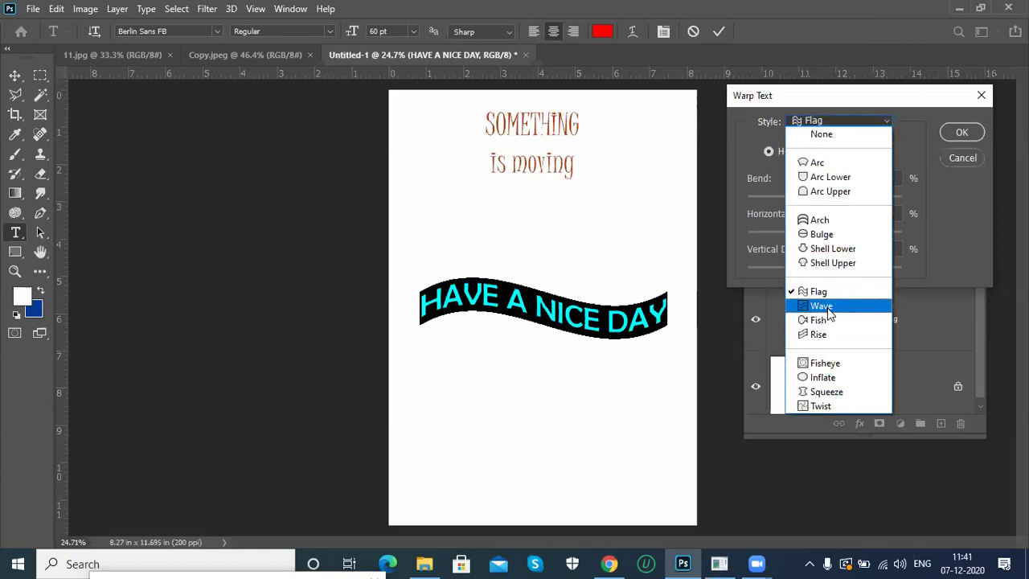
click(828, 310)
drag(904, 199, 856, 199)
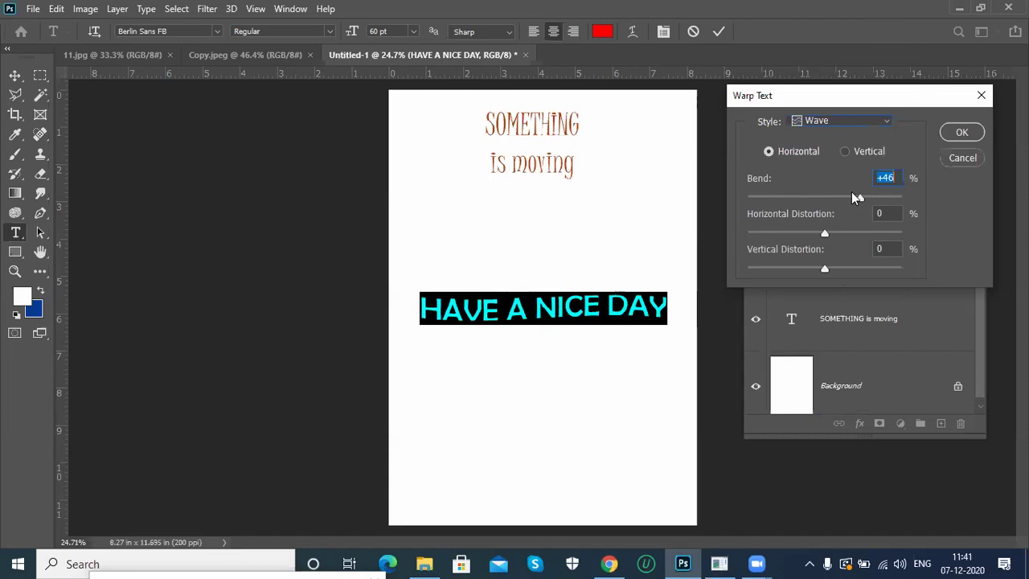
Try the Fish warp style on the text with a bend of +43% and the Rise style with +87%.
click(847, 118)
click(845, 321)
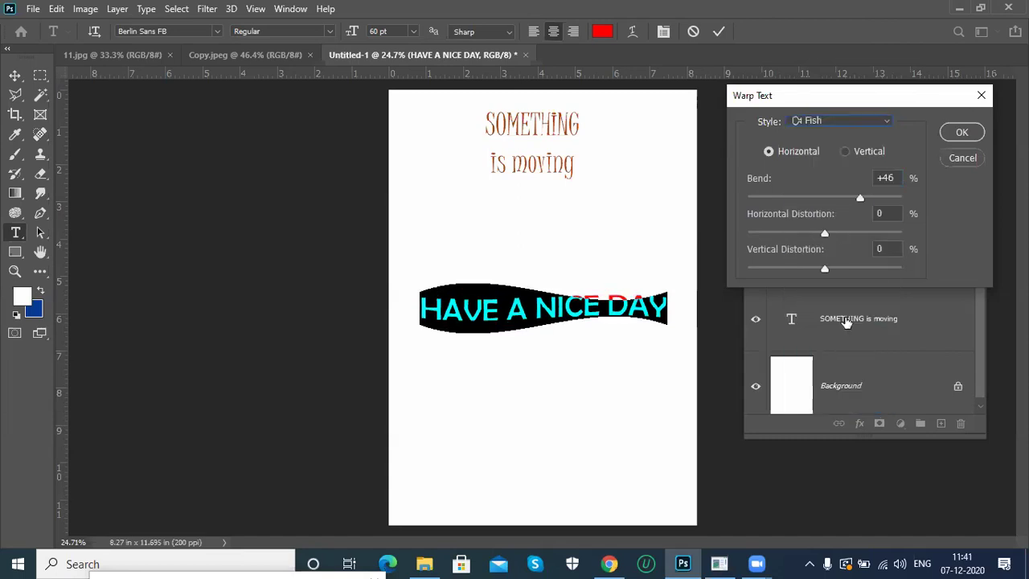
mouse_move(862, 201)
mouse_down()
mouse_move(880, 200)
mouse_move(859, 207)
mouse_up()
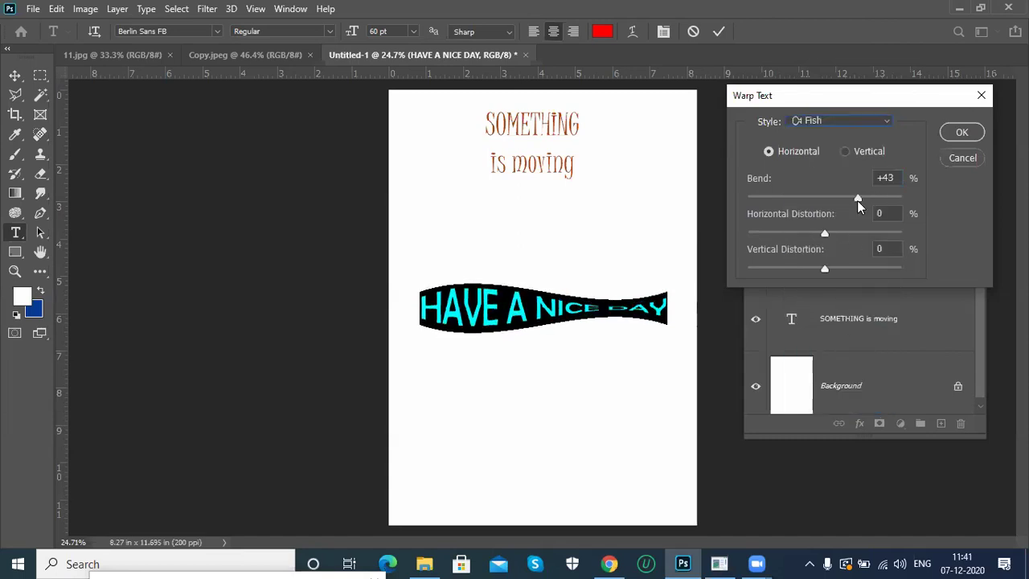
click(841, 125)
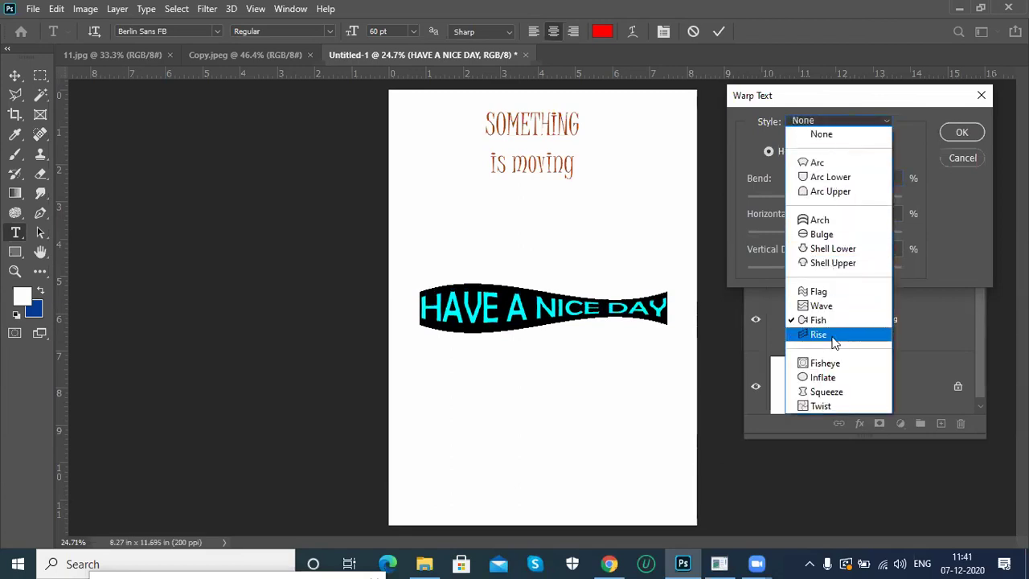
click(834, 340)
drag(858, 197, 893, 200)
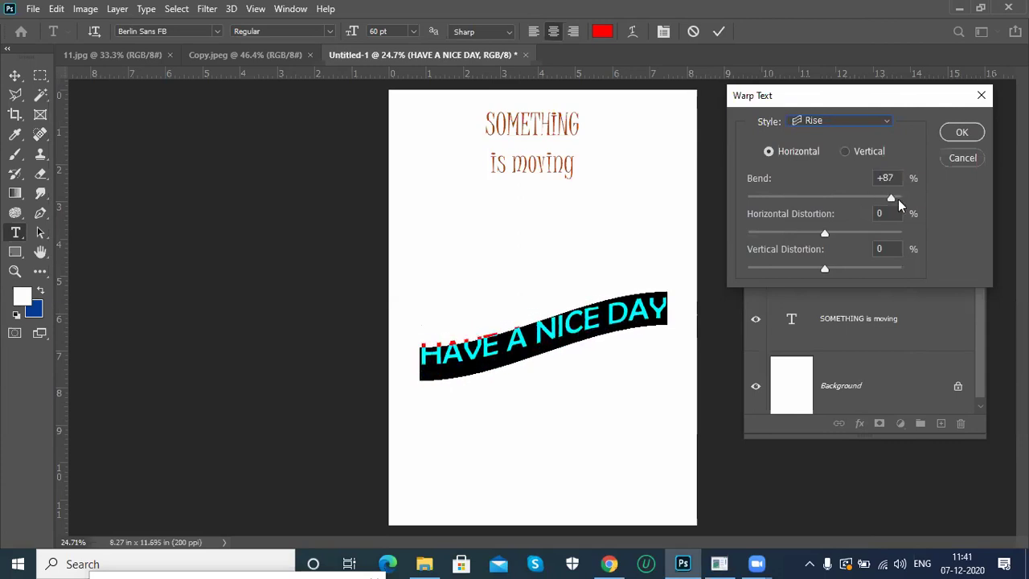
Try the Fisheye and Inflate warp styles on the text with a bend of +87%.
click(850, 120)
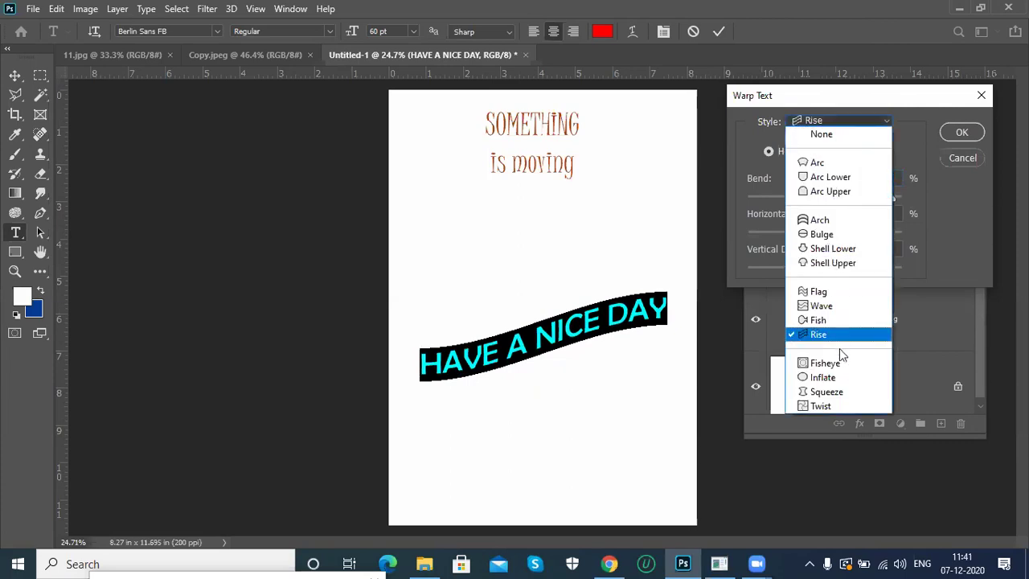
click(839, 361)
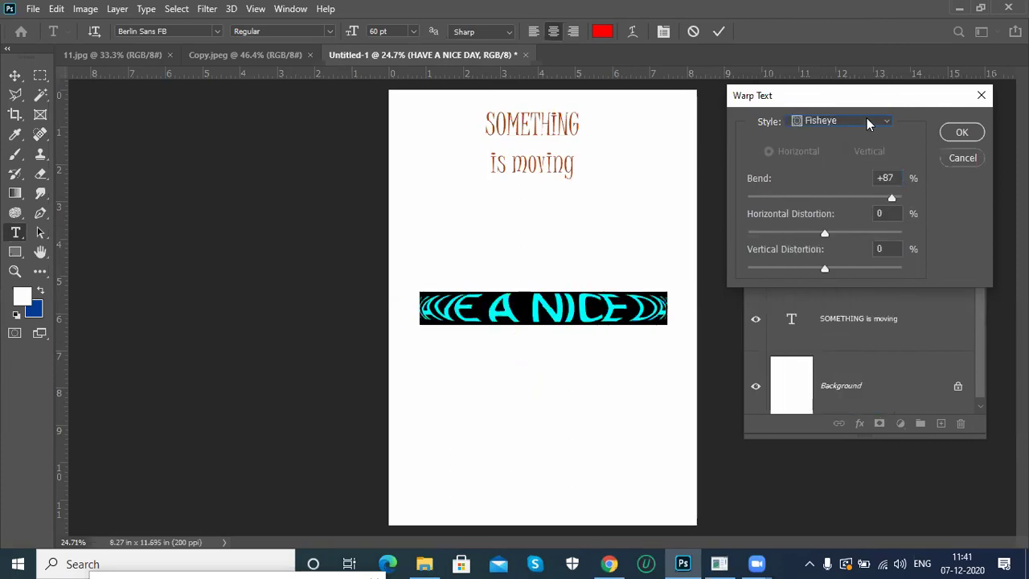
click(867, 120)
click(823, 377)
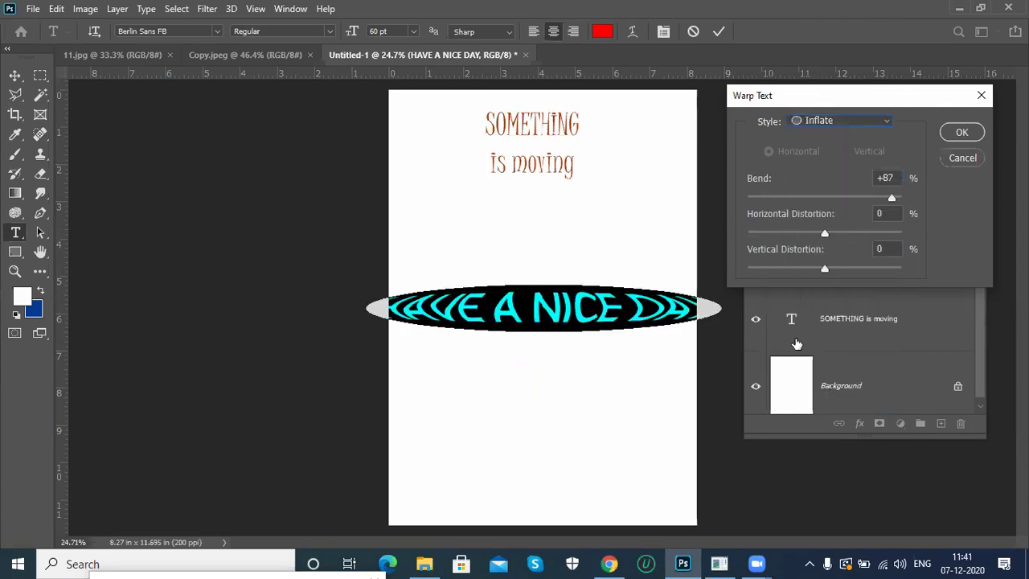
Apply the horizontal Arc warp with a bend of +87% to the text, and move the text slightly to the right.
click(862, 121)
click(852, 155)
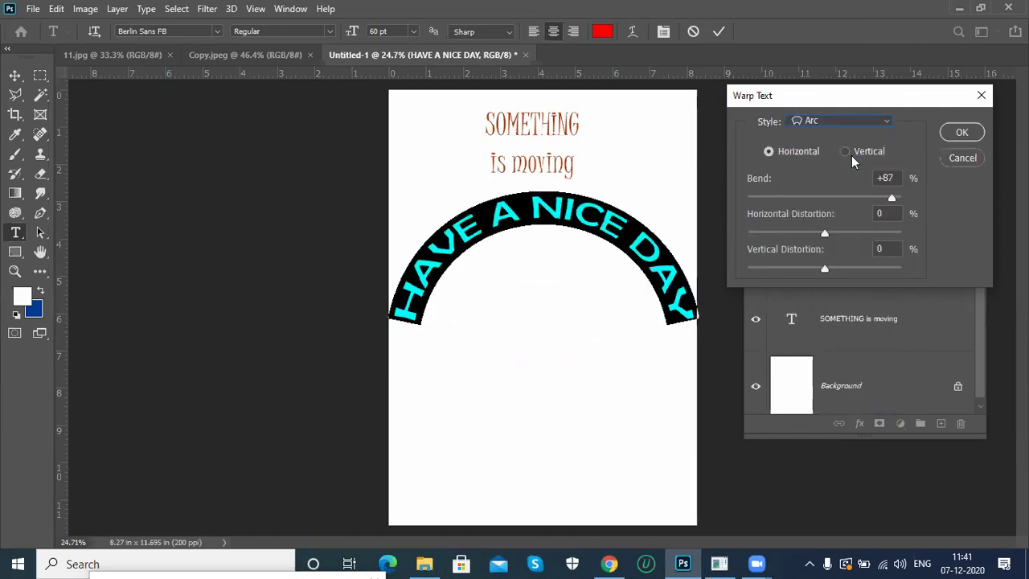
click(964, 133)
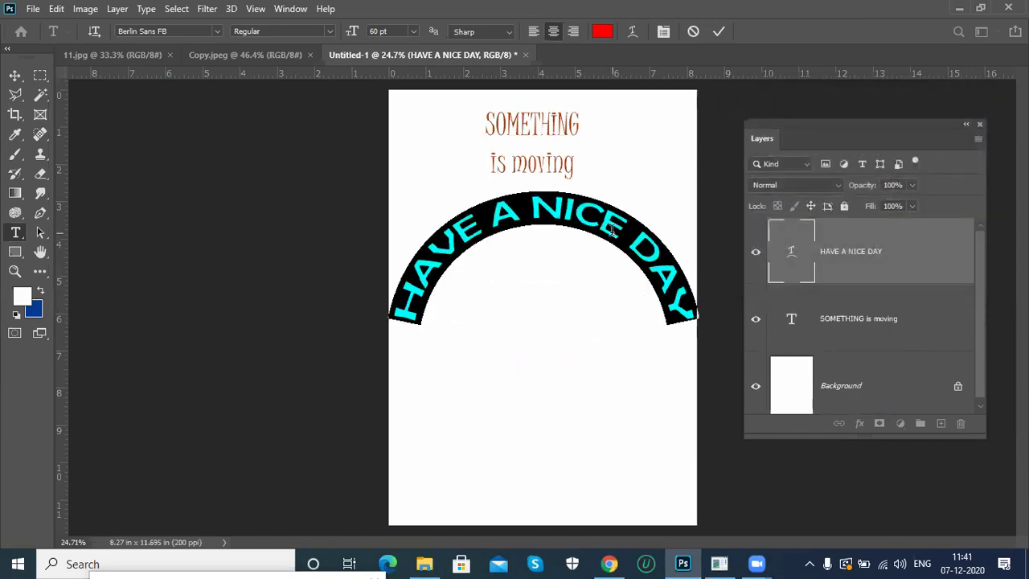
click(14, 75)
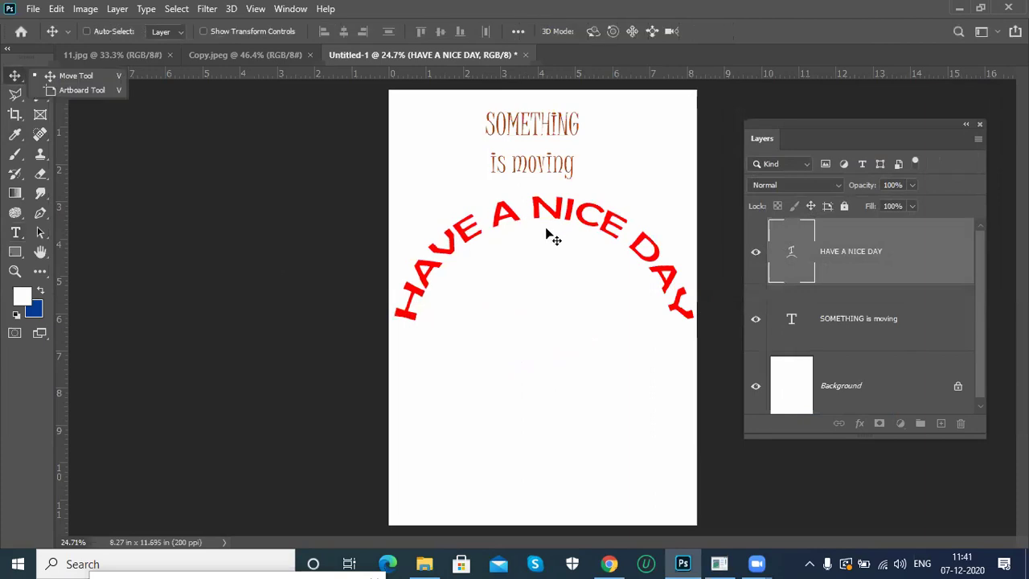
mouse_move(575, 226)
mouse_down()
mouse_move(562, 215)
mouse_move(579, 227)
mouse_up()
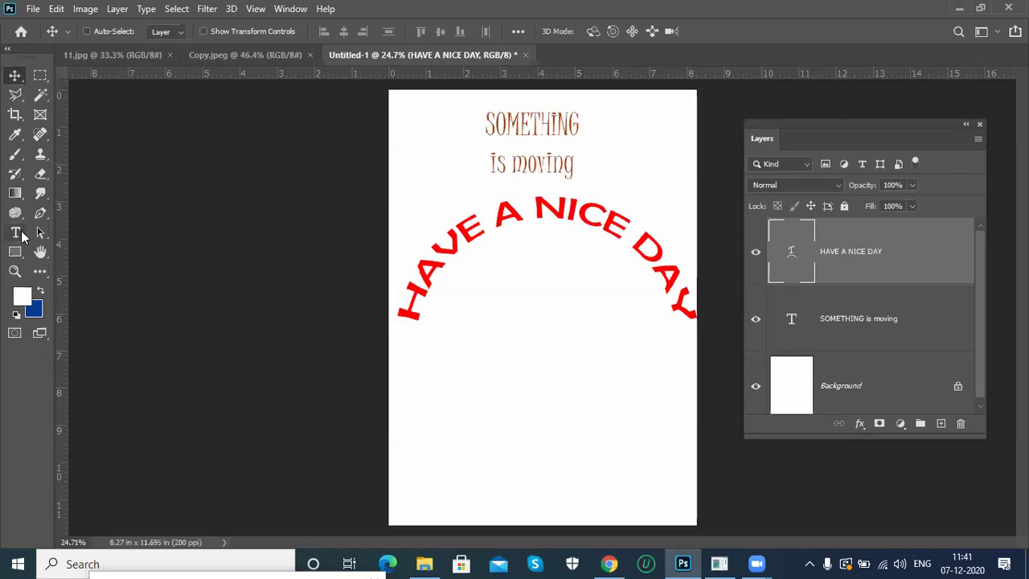
Select all of the HAVE A NICE DAY text and set its warp style to None.
click(15, 233)
click(487, 220)
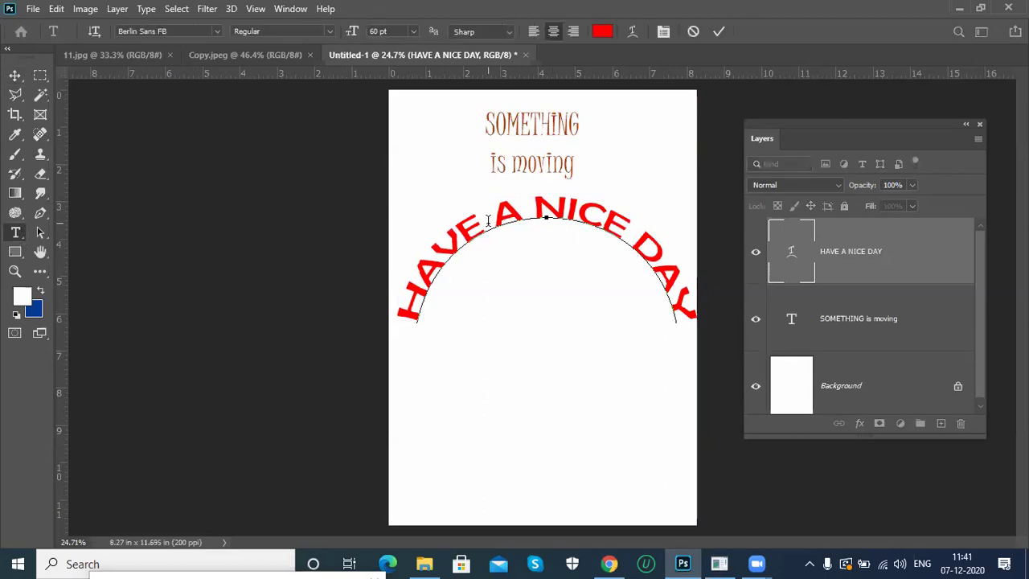
key(ctrl+a)
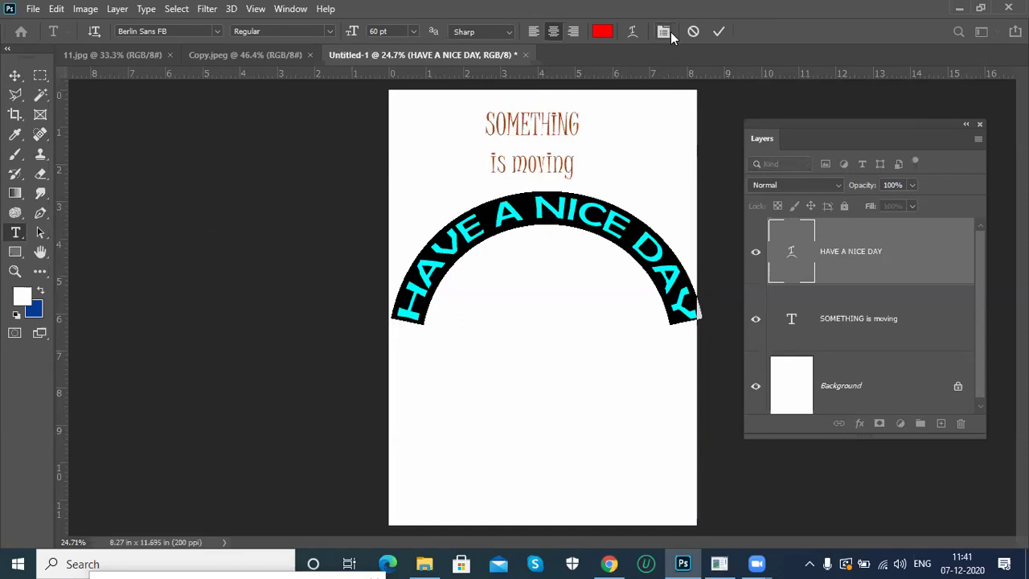
click(638, 32)
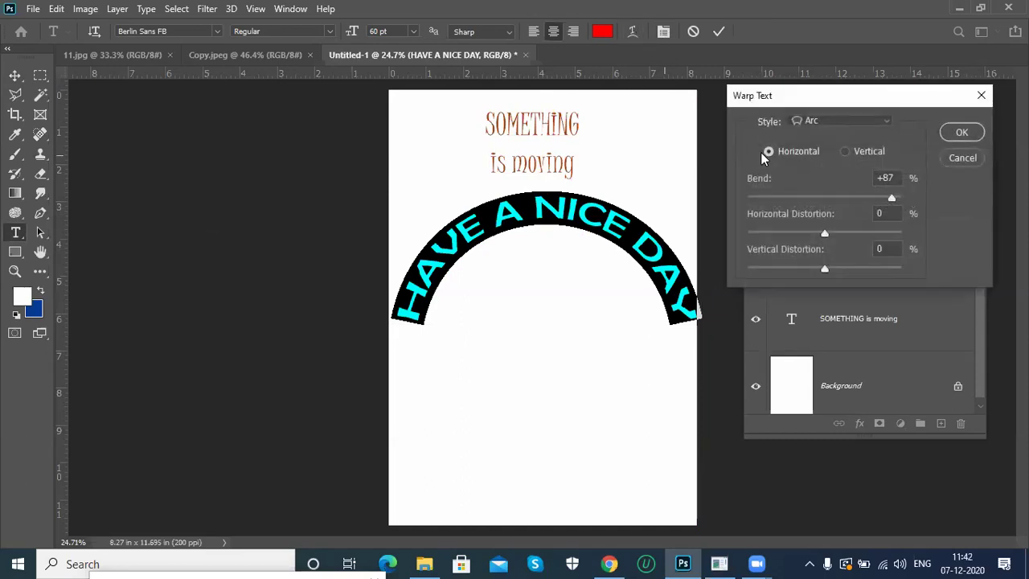
click(822, 121)
click(821, 134)
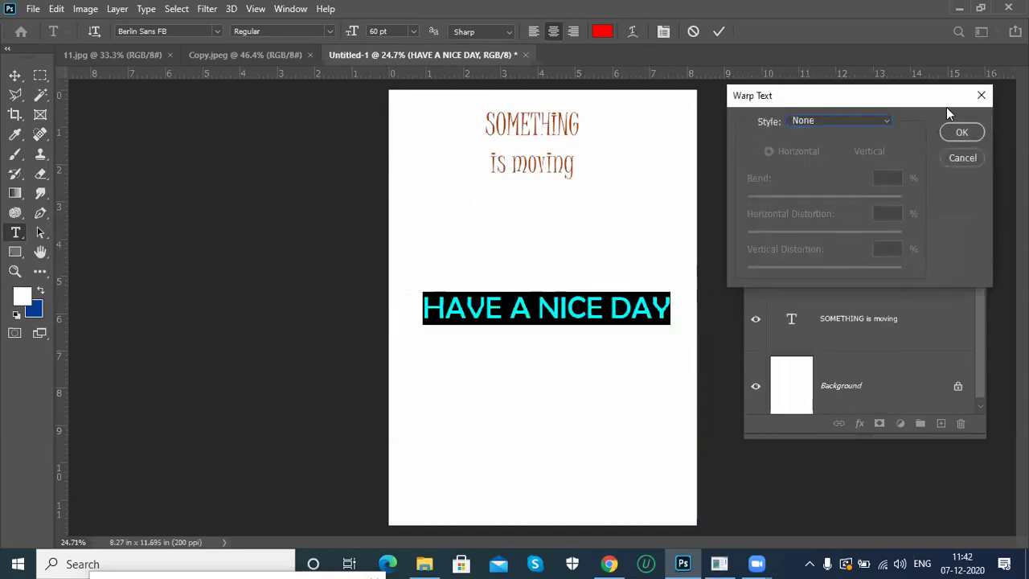
click(960, 133)
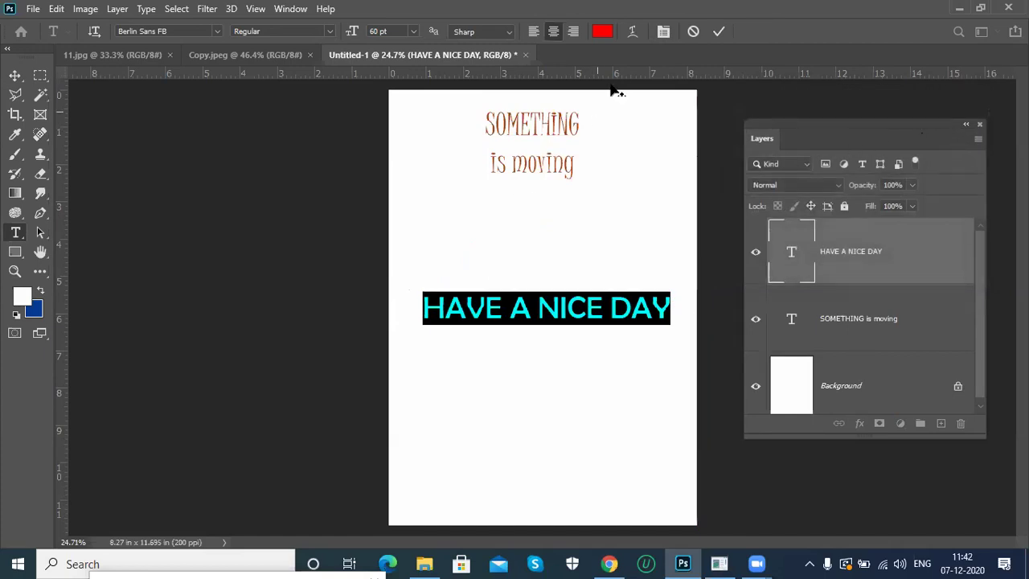
Show the Character panel, and move the Layers panel to the page's left edge, making it wider and shorter.
click(664, 33)
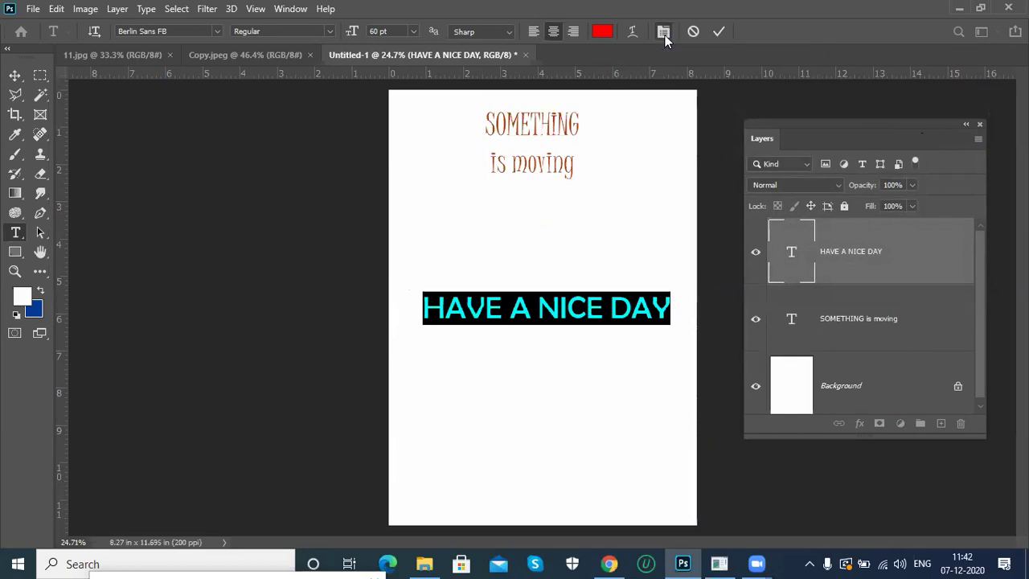
mouse_move(839, 126)
mouse_down()
mouse_move(262, 161)
mouse_move(206, 147)
mouse_up()
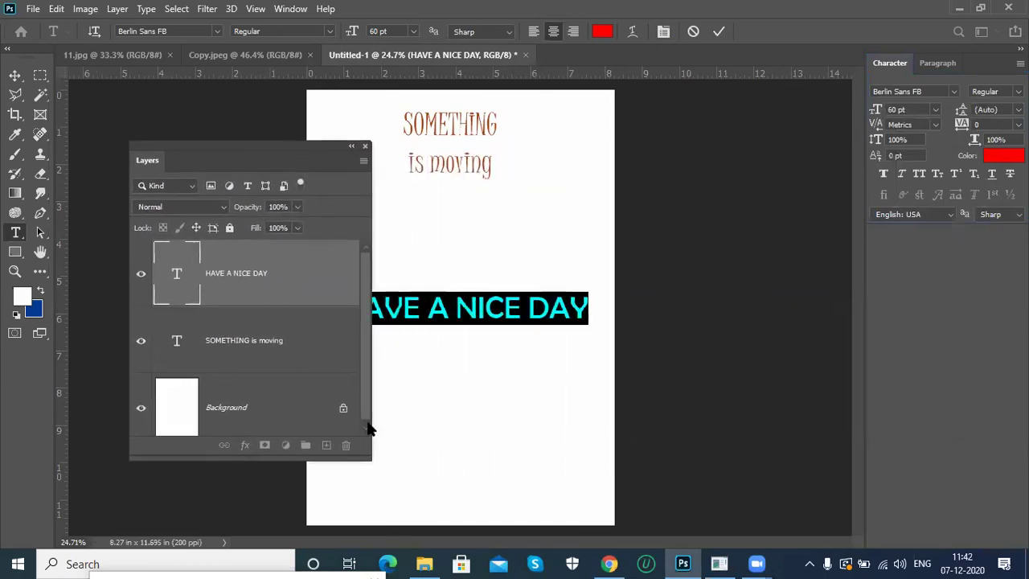
drag(316, 387, 406, 430)
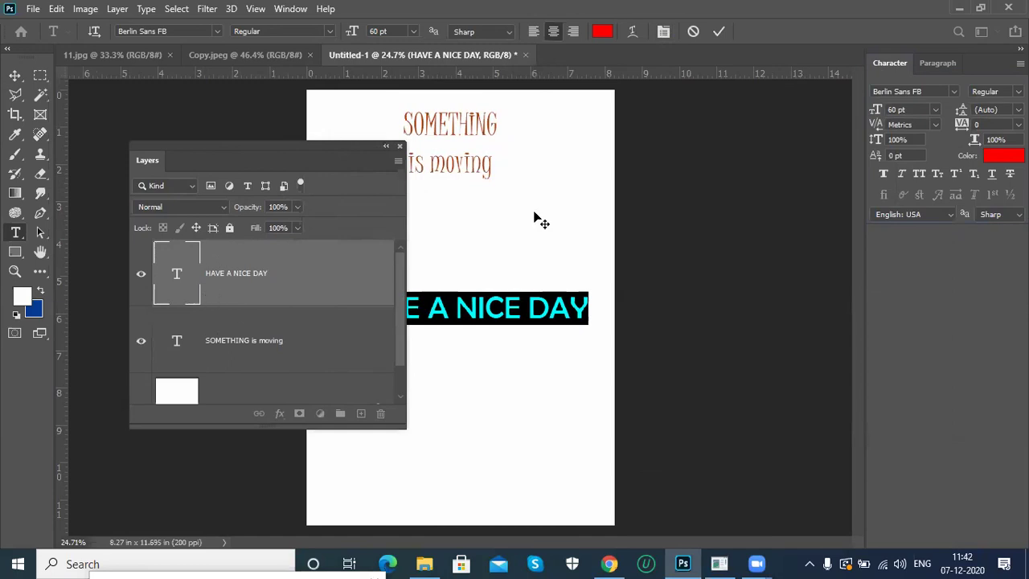
drag(315, 152, 259, 145)
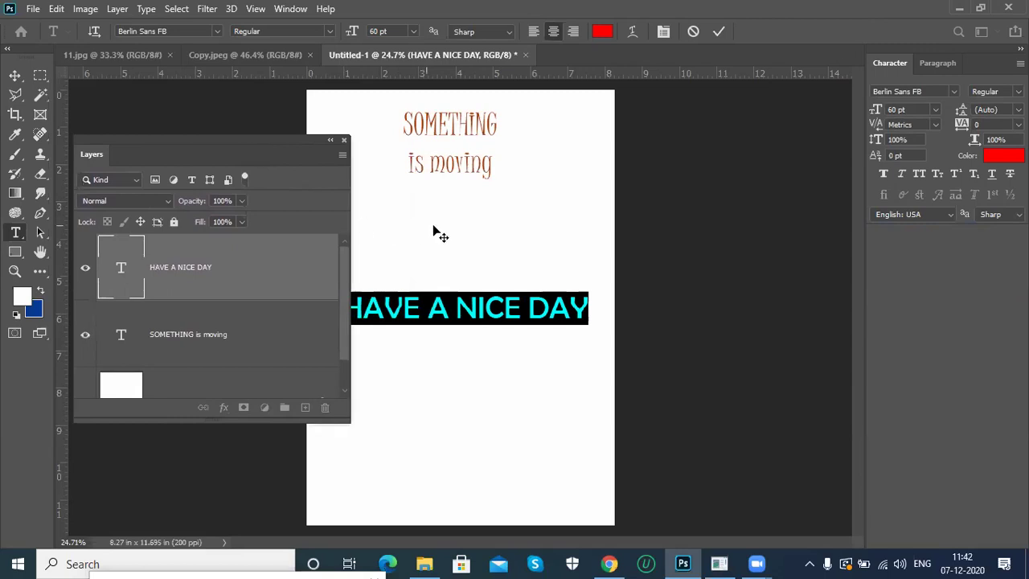
Look at the Blending Options of the HAVE A NICE DAY layer and close them without changes.
click(342, 155)
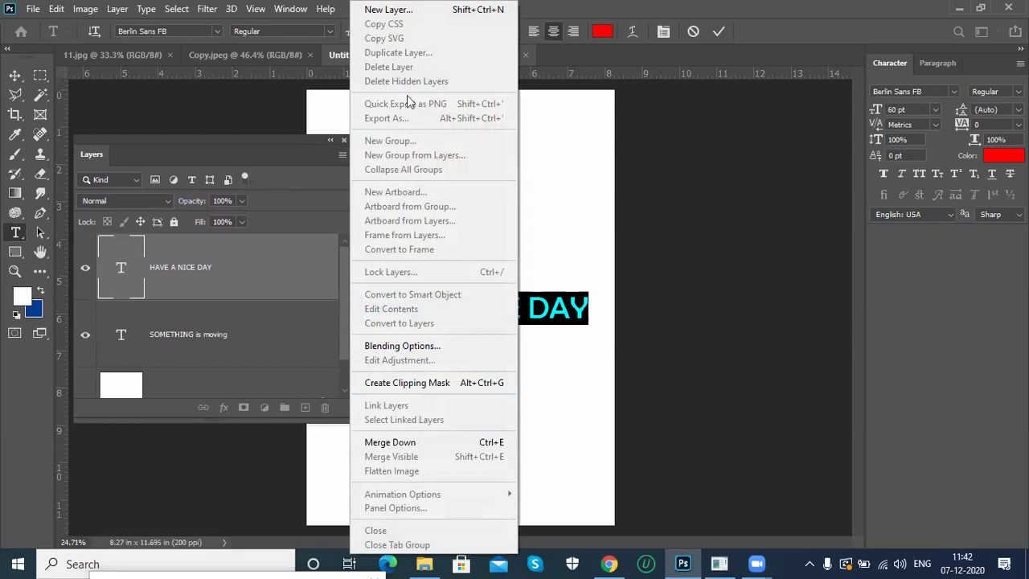
click(260, 151)
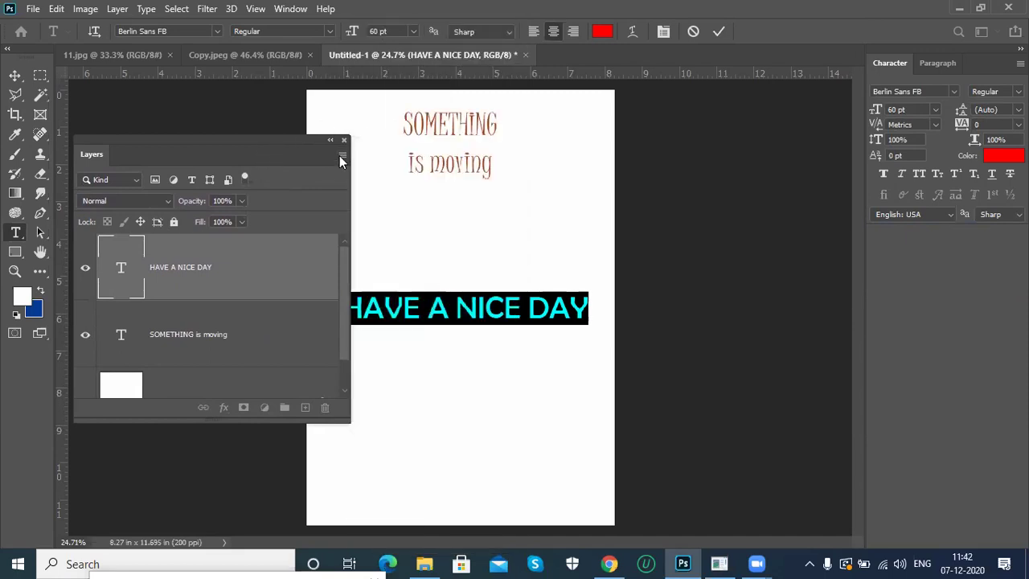
click(340, 155)
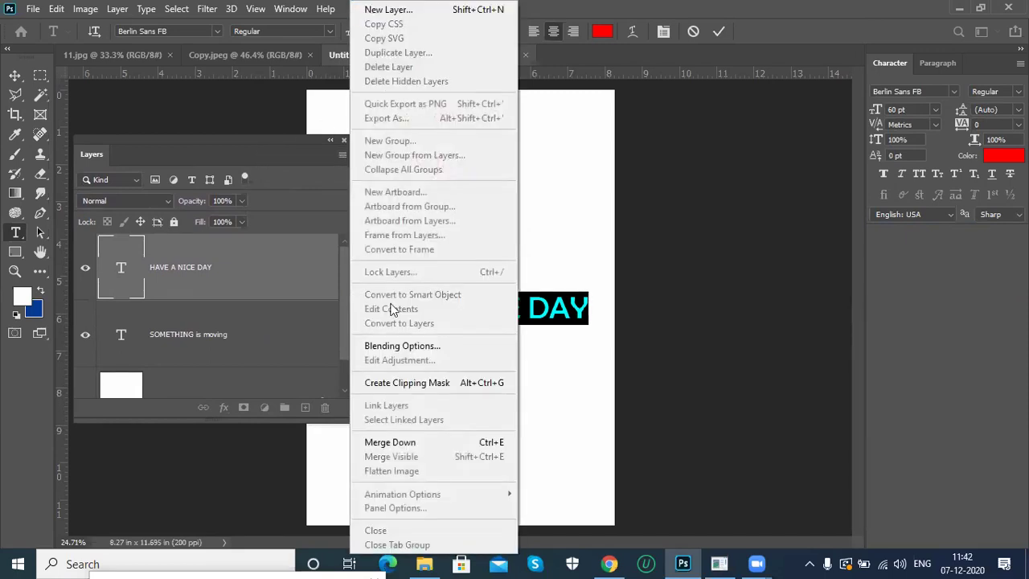
click(398, 345)
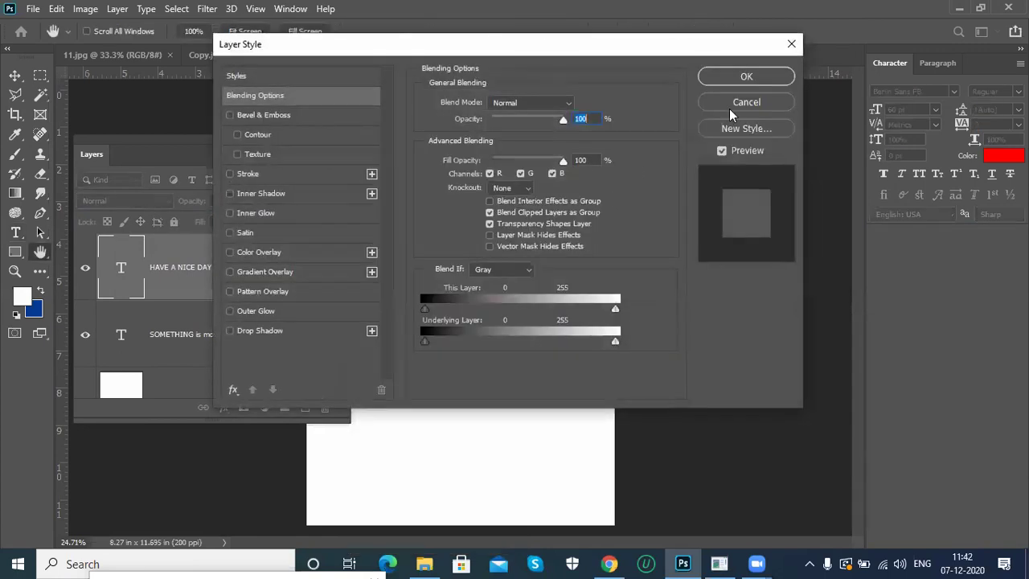
click(739, 104)
Set the Layers panel's thumbnail size to medium in its Panel Options, and make the panel narrower.
drag(202, 147, 225, 138)
click(361, 147)
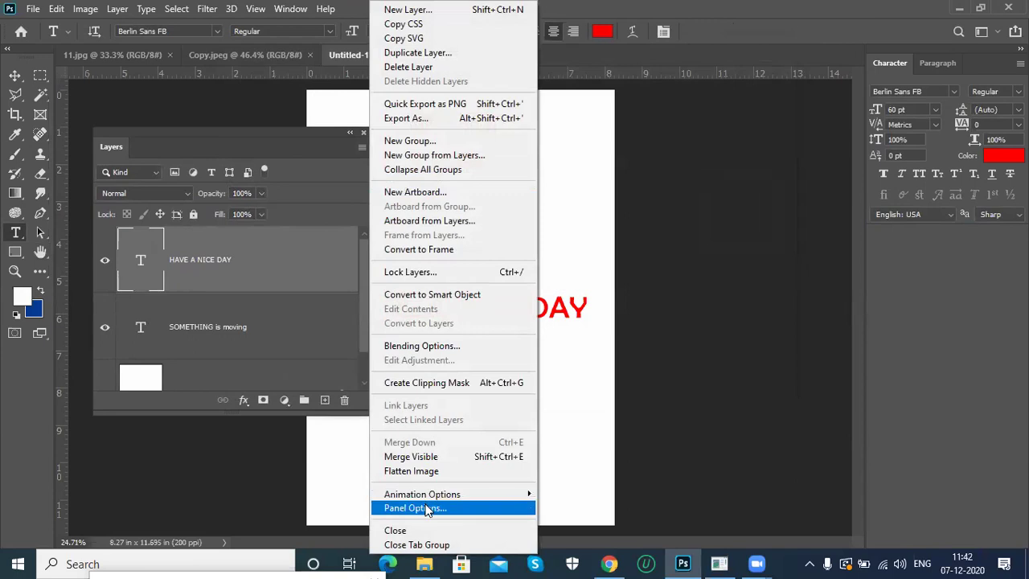
click(426, 509)
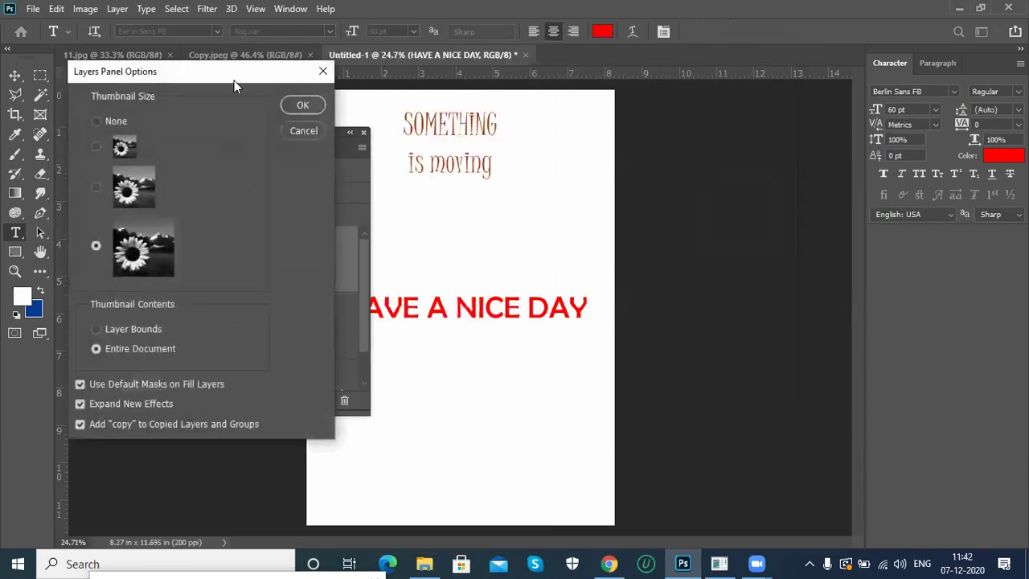
drag(245, 77, 649, 89)
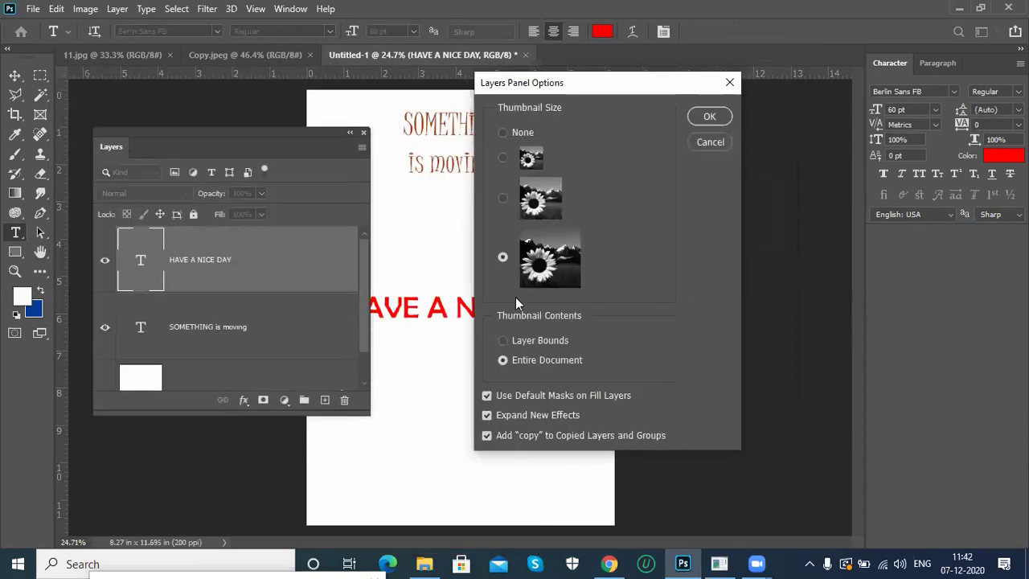
click(503, 201)
click(709, 116)
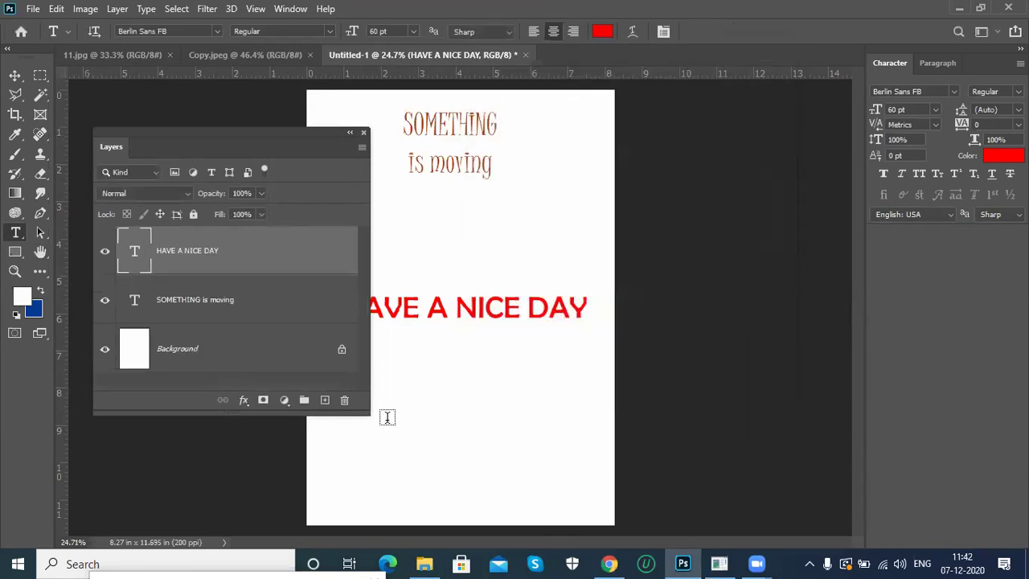
drag(363, 413, 292, 410)
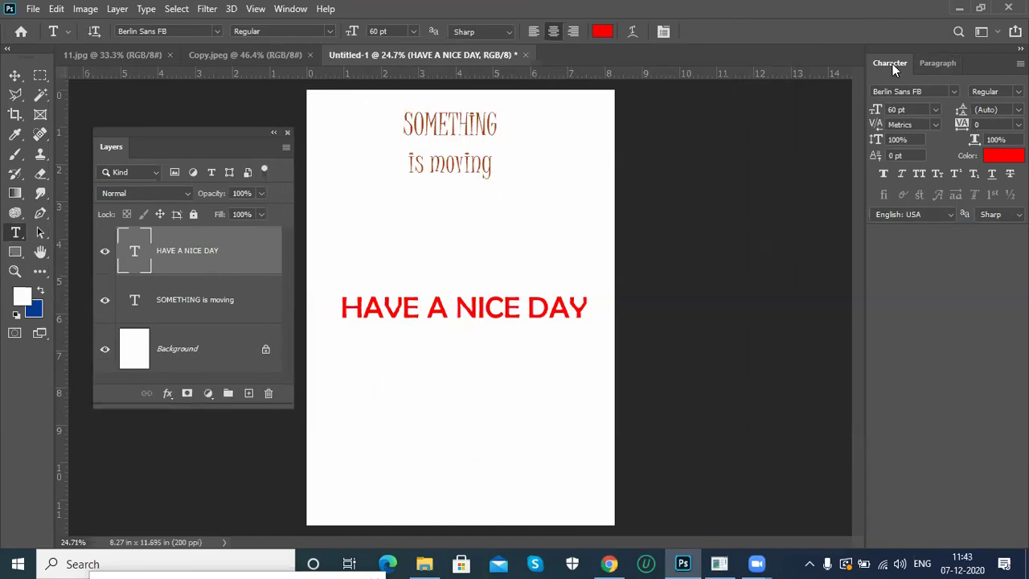
Undock the Character and Paragraph panels and place them as separate floating panels beside the page, Character above Paragraph.
drag(892, 63, 707, 112)
drag(888, 67, 884, 328)
drag(765, 110, 873, 110)
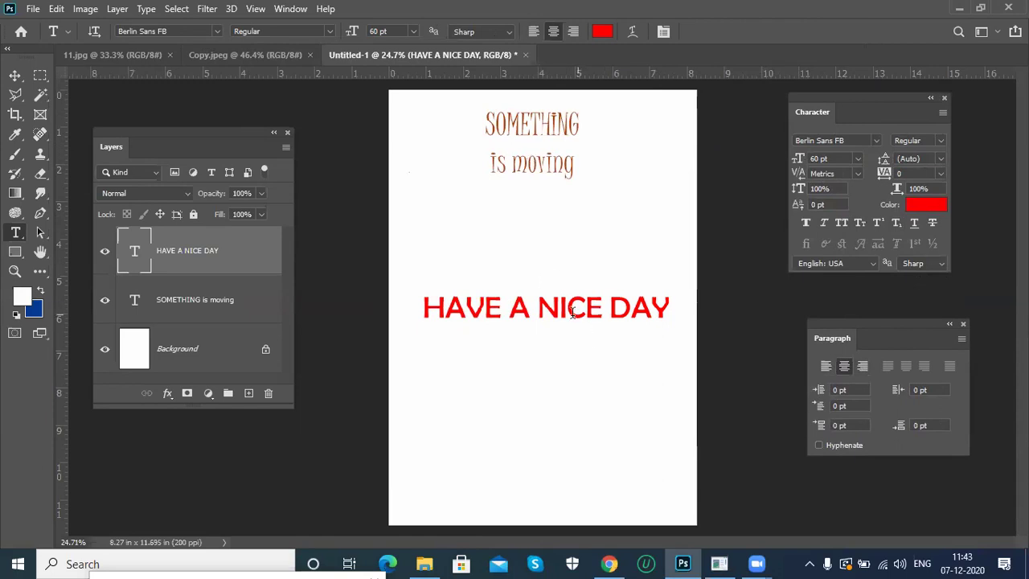
Select all of the SOMETHING is moving text and set its font to Baskerville Old Face, Regular.
click(521, 164)
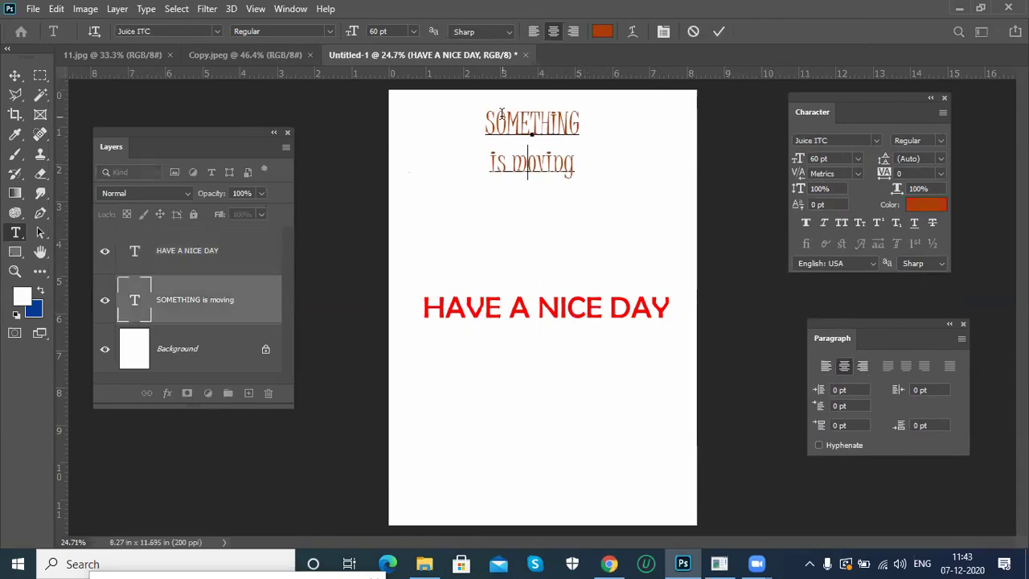
drag(577, 170, 459, 106)
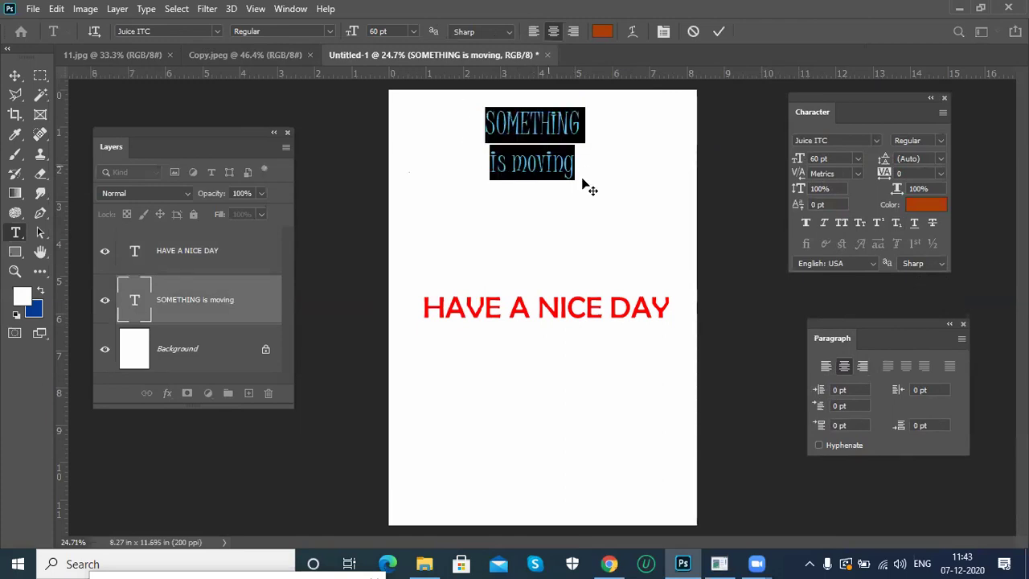
click(877, 140)
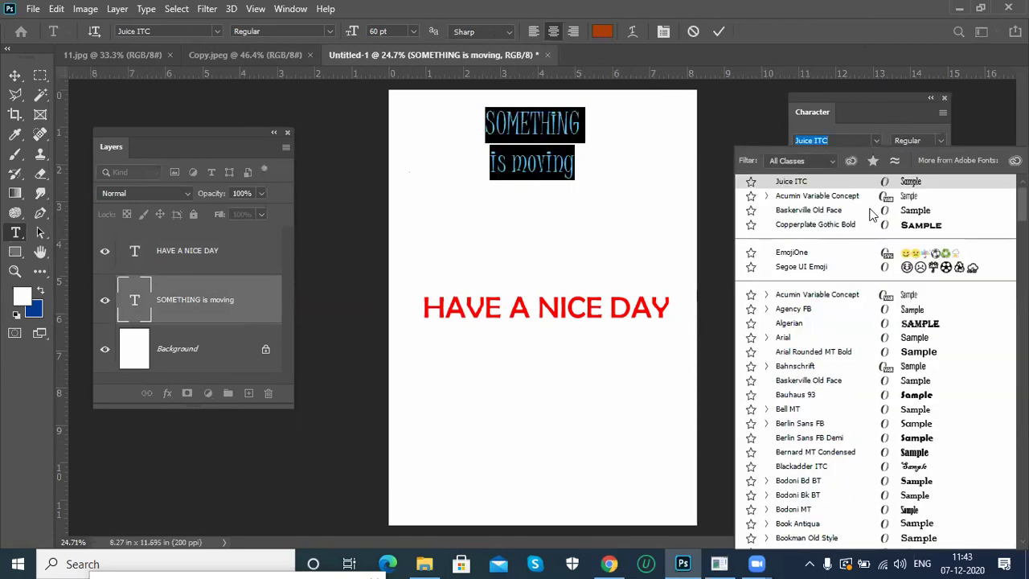
click(834, 212)
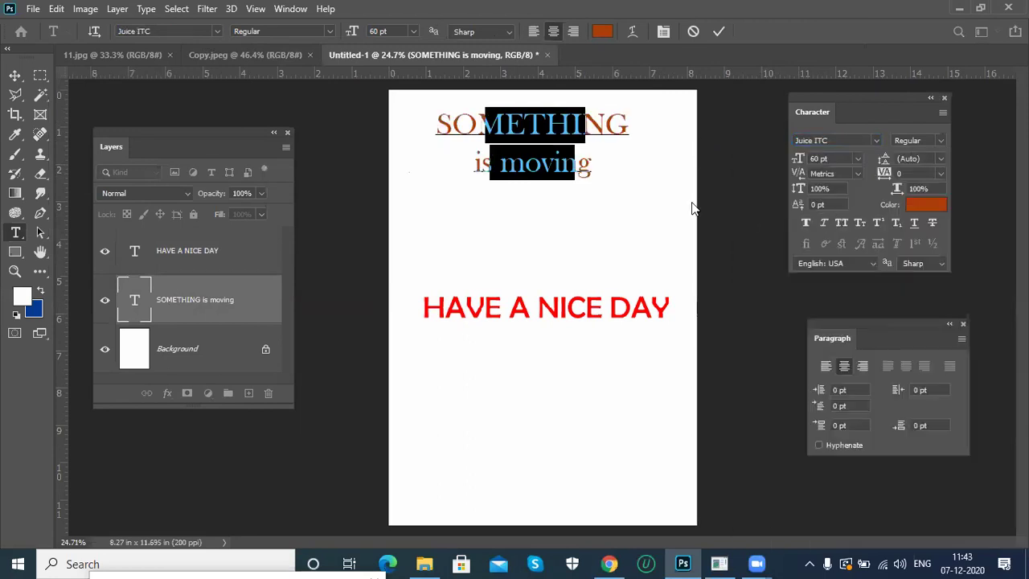
click(940, 141)
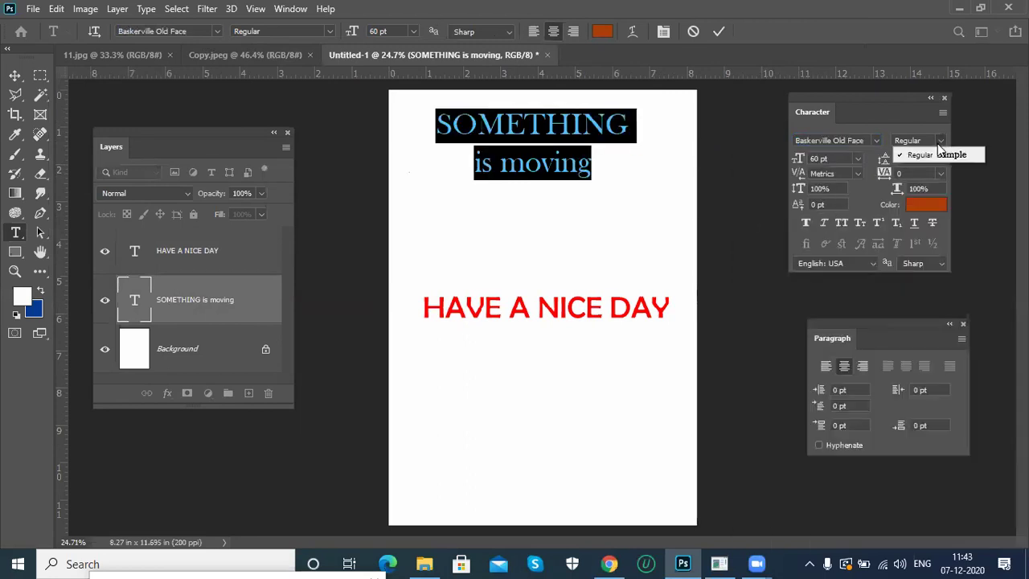
click(921, 154)
Try the Juice ITC font and then Copperplate Gothic Bold on the selected SOMETHING is moving text.
click(875, 140)
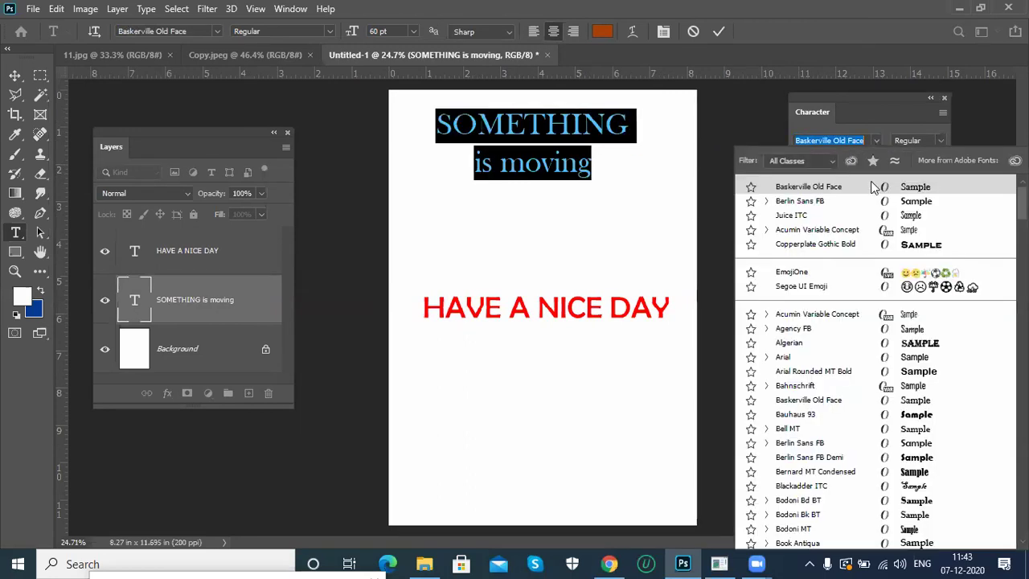
click(874, 216)
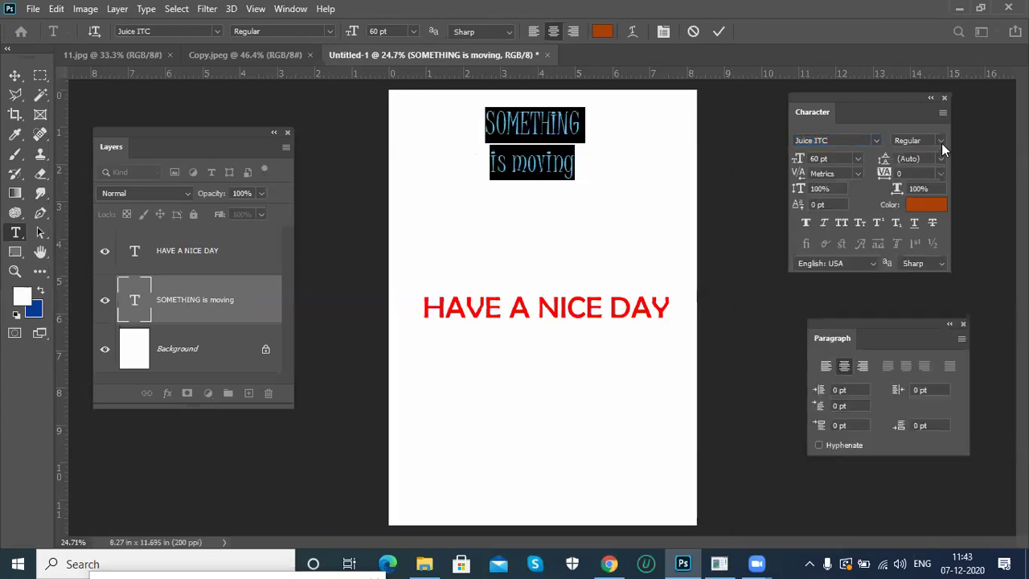
click(941, 142)
click(868, 142)
click(876, 141)
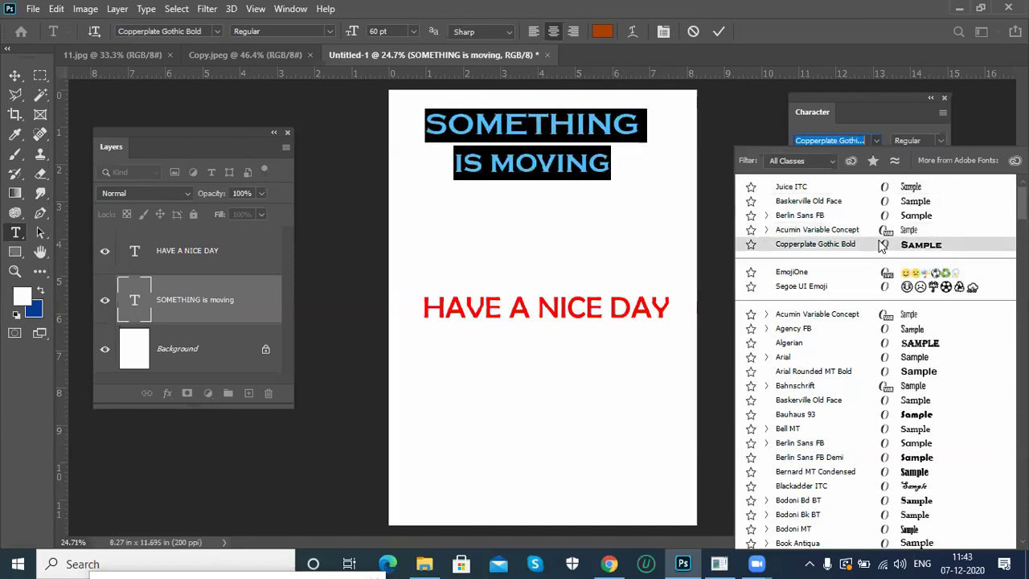
click(836, 243)
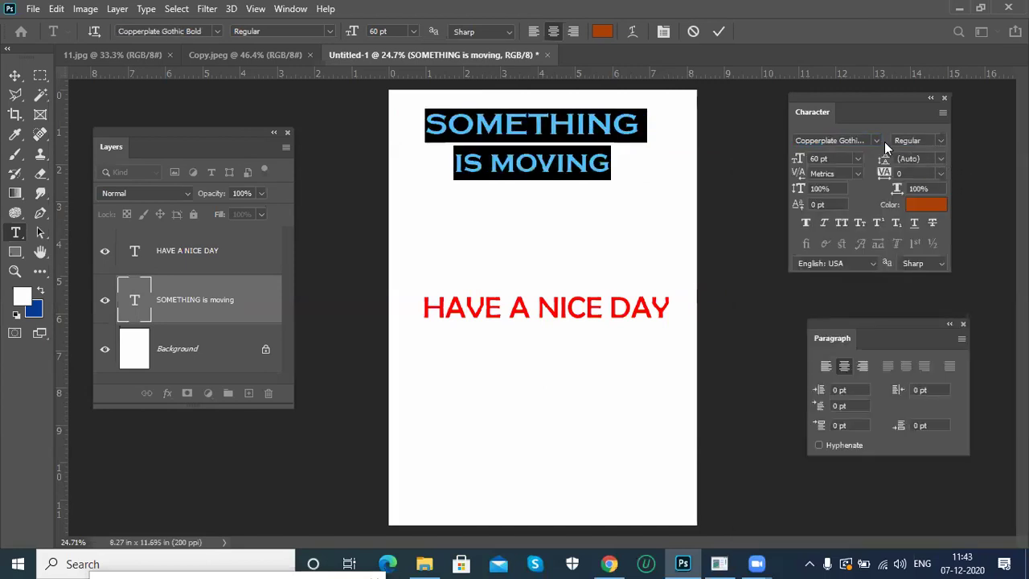
Set the selected SOMETHING is moving text to Arial Bold with a size of 54 pt.
click(877, 140)
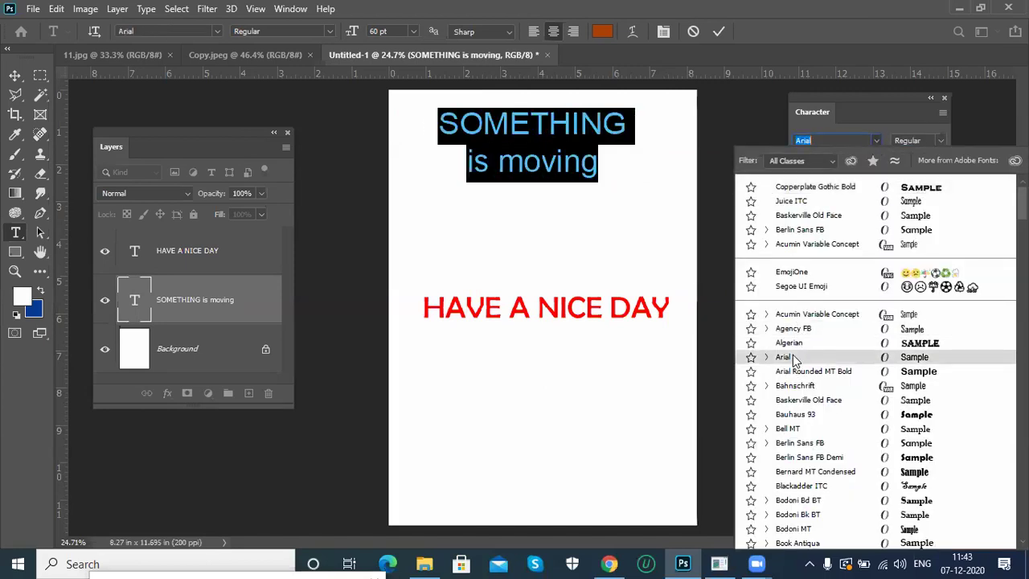
click(787, 356)
click(941, 140)
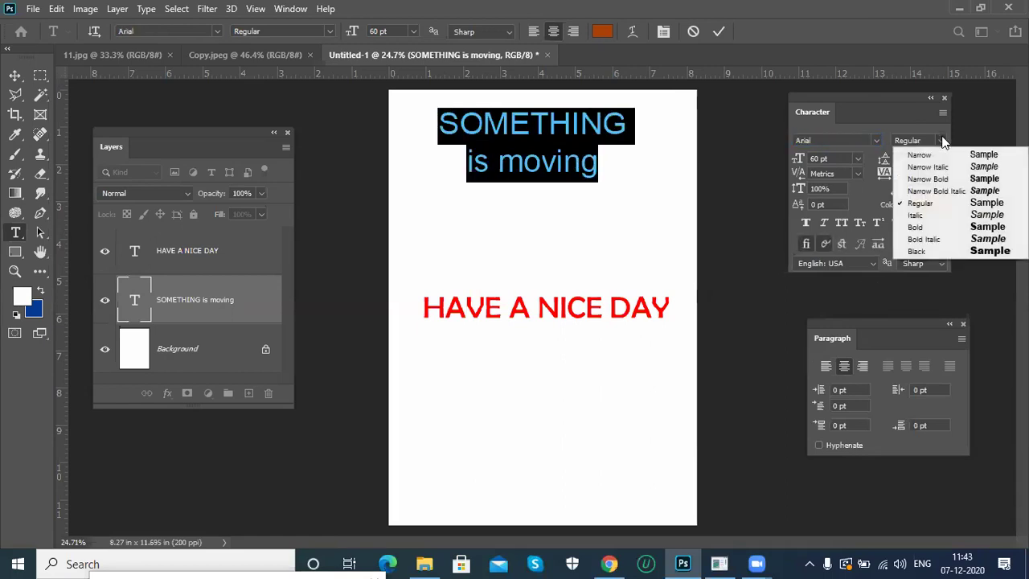
click(929, 232)
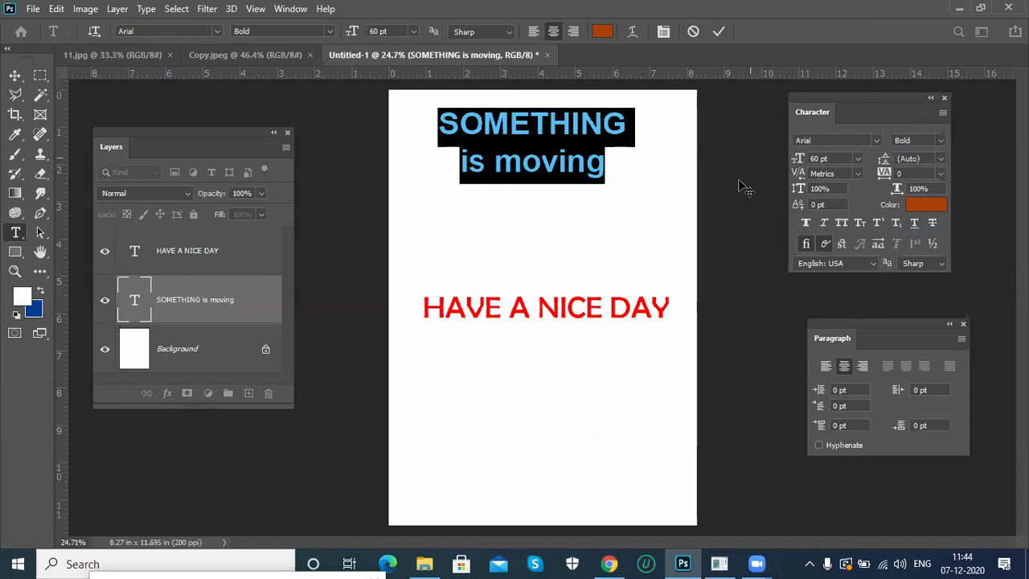
mouse_move(798, 161)
mouse_down()
mouse_move(820, 158)
mouse_move(782, 188)
mouse_move(801, 173)
mouse_up()
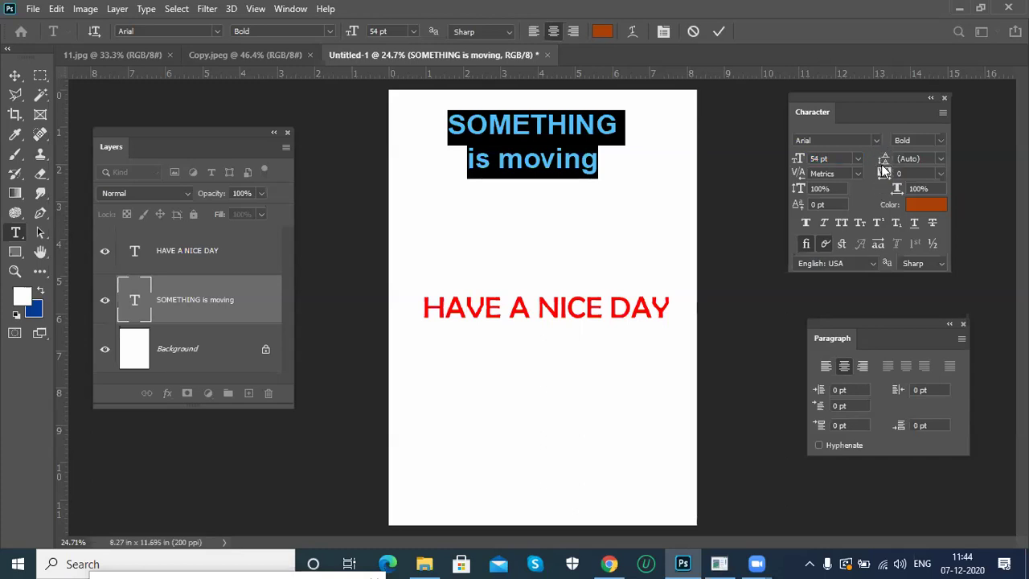
Set the leading of the SOMETHING is moving text to 46.16 pt, and move the text down and slightly left.
drag(884, 160, 868, 177)
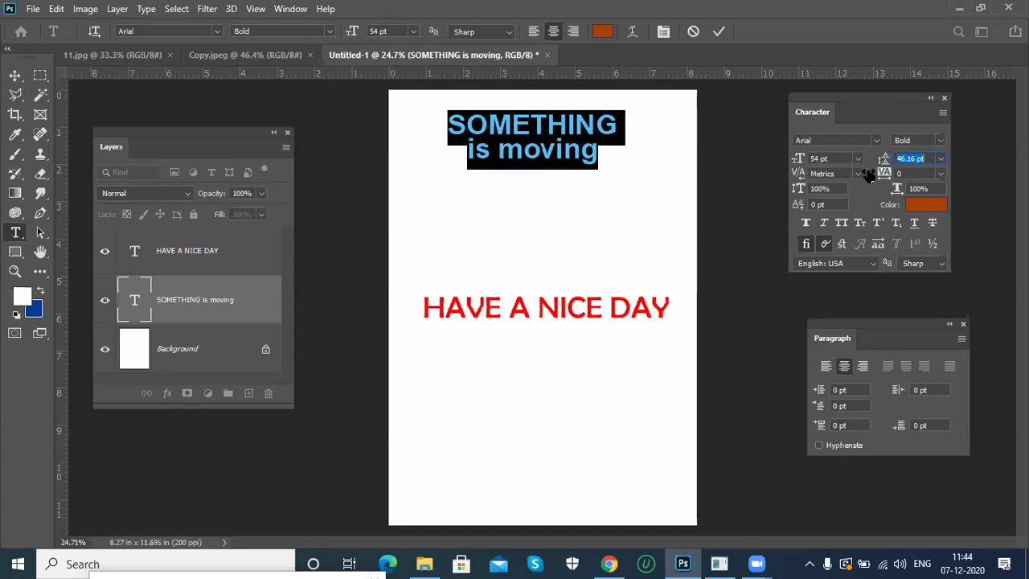
click(15, 74)
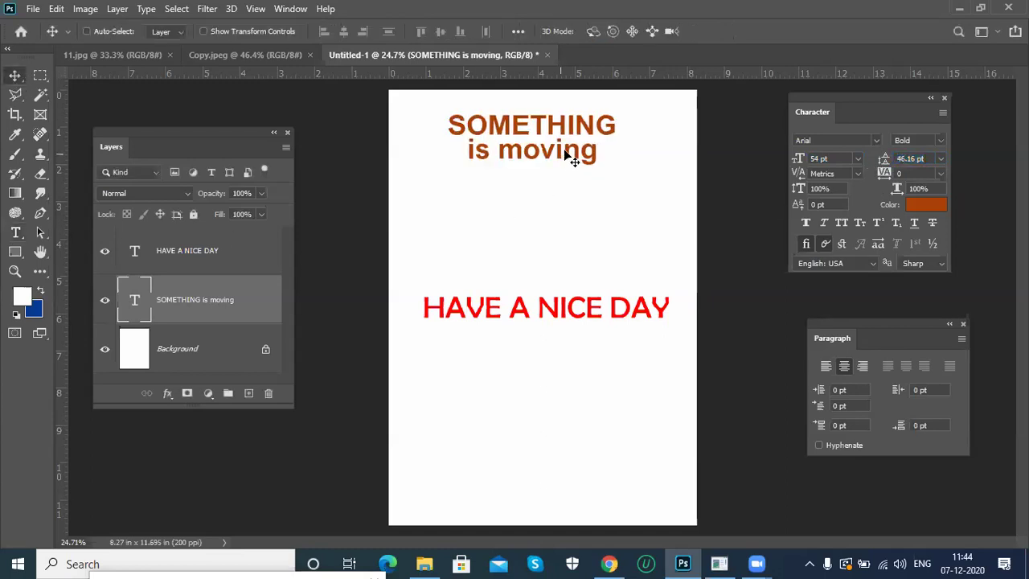
drag(569, 152, 546, 210)
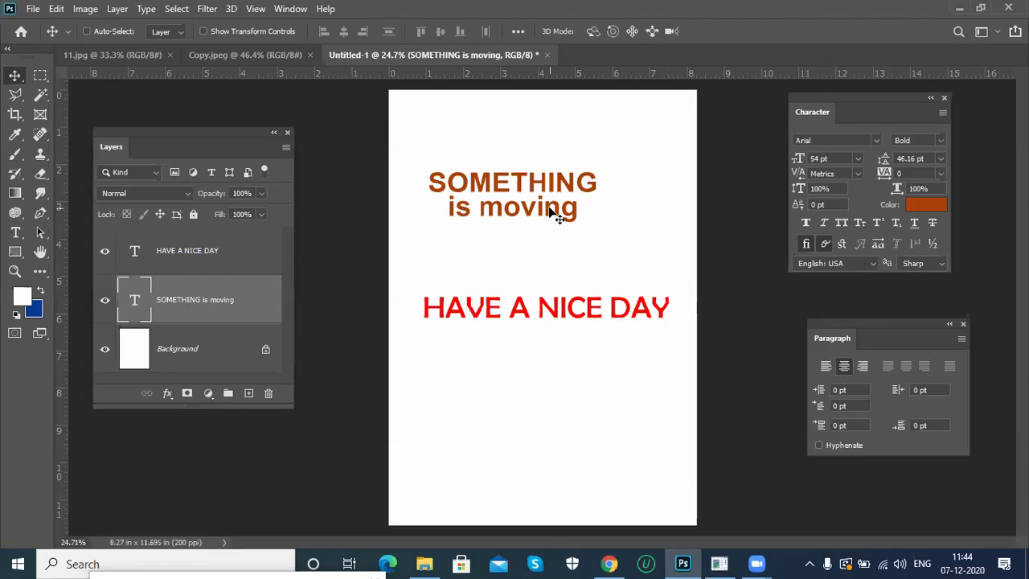
Select both lines of the SOMETHING is moving text and set their leading to Auto.
click(16, 232)
drag(576, 210, 372, 160)
click(940, 157)
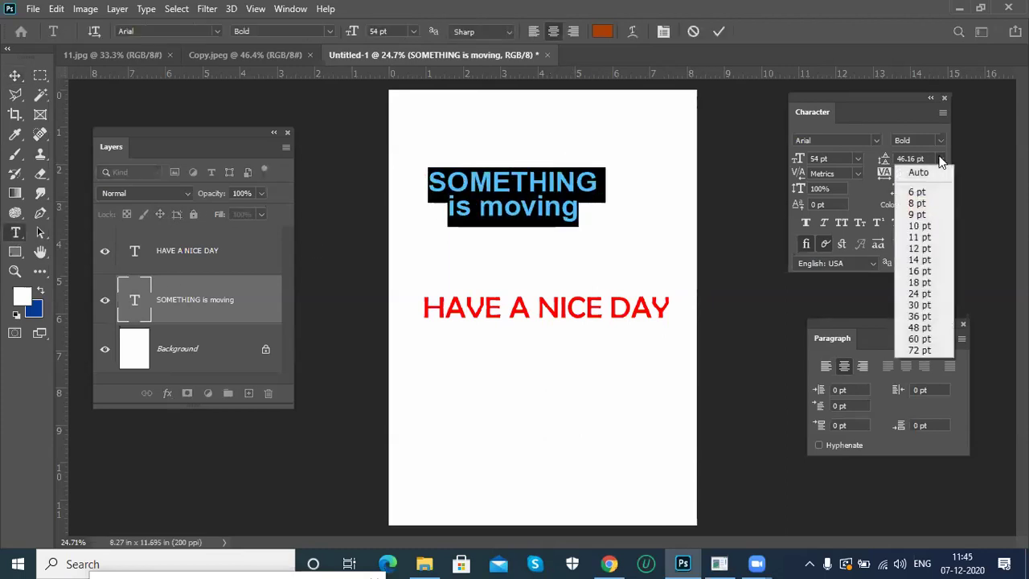
click(934, 170)
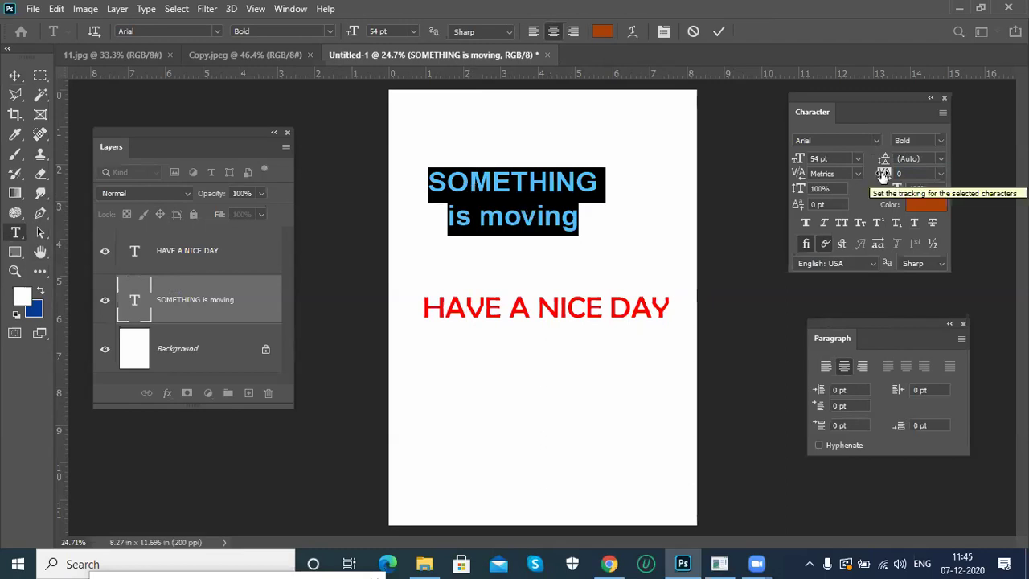
Try a leading of 81.16 pt before restoring Auto, and look at the kerning choices without changing them.
mouse_move(883, 161)
mouse_down()
mouse_move(905, 160)
mouse_move(890, 167)
mouse_up()
click(940, 159)
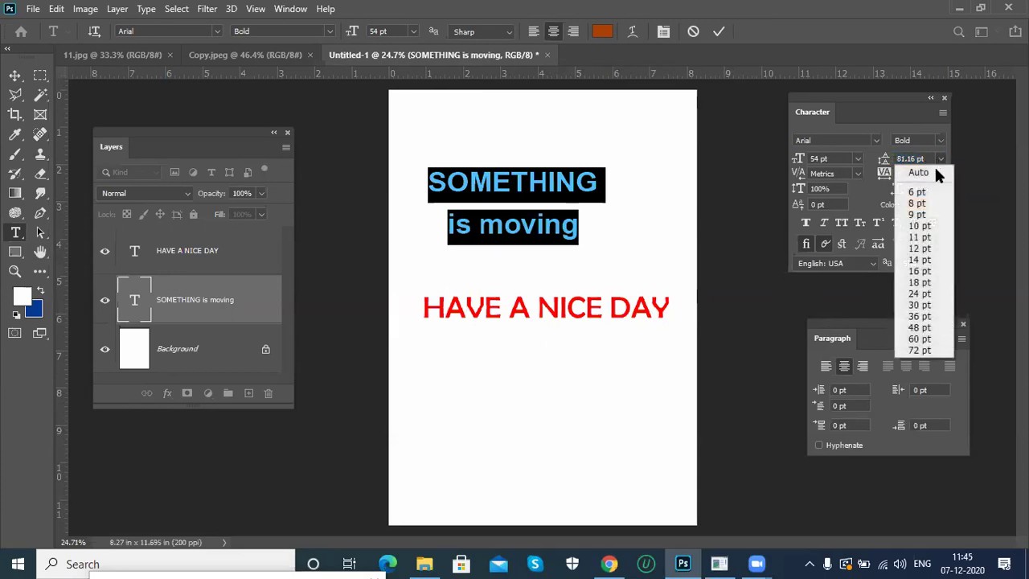
click(936, 172)
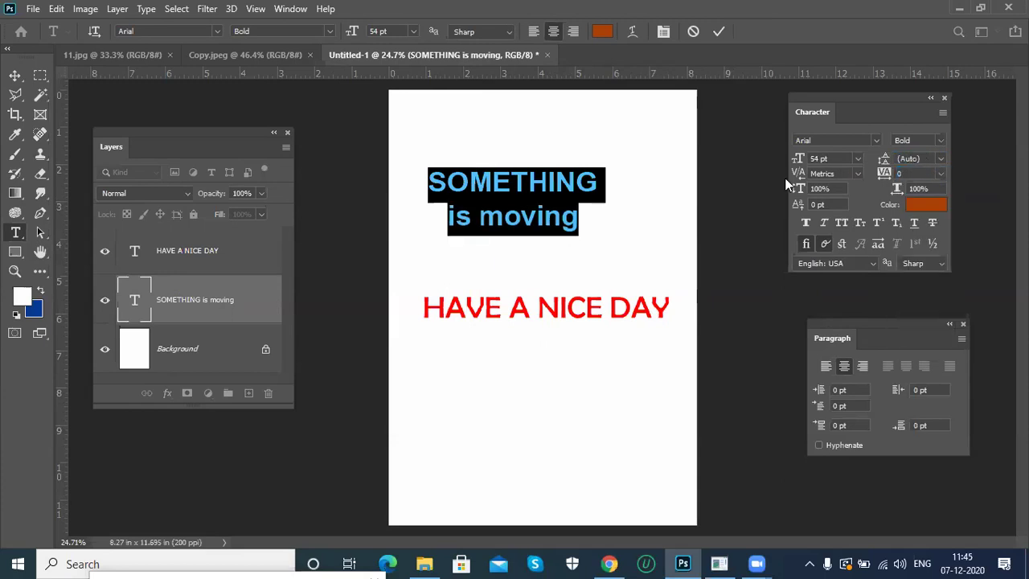
click(858, 174)
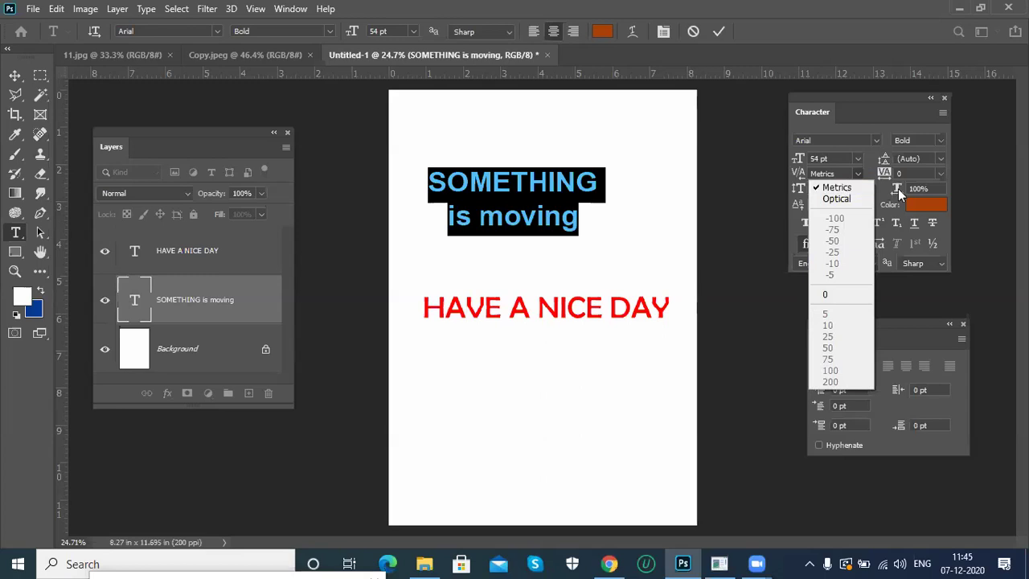
click(798, 180)
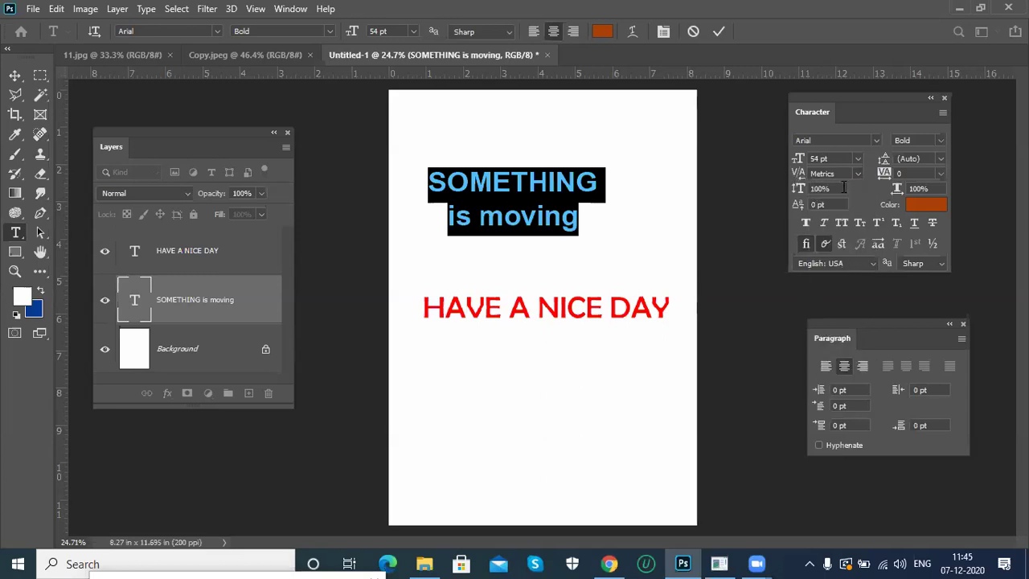
Select only the word SOMETHING and increase its font size to 64 pt.
click(551, 186)
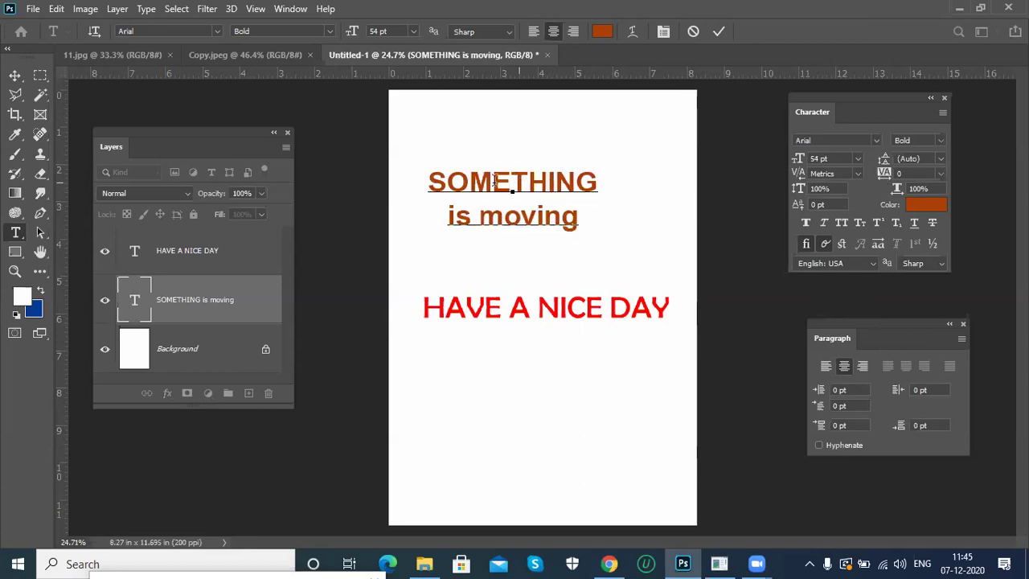
drag(597, 183, 411, 180)
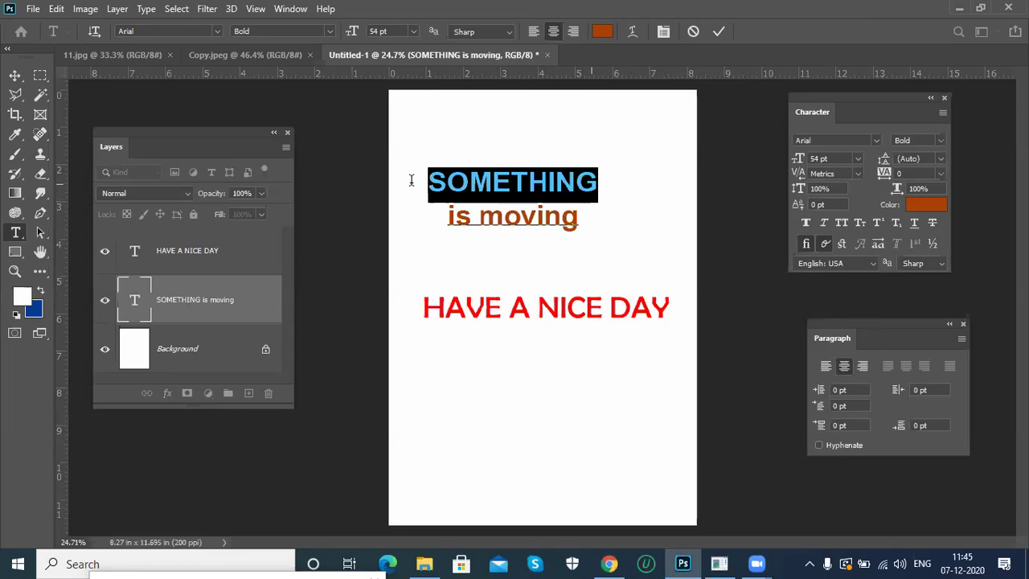
key(ctrl+shift+period)
key(ctrl+shift+period)
key(ctrl+shift+period)
key(ctrl+shift+period)
key(ctrl+shift+period)
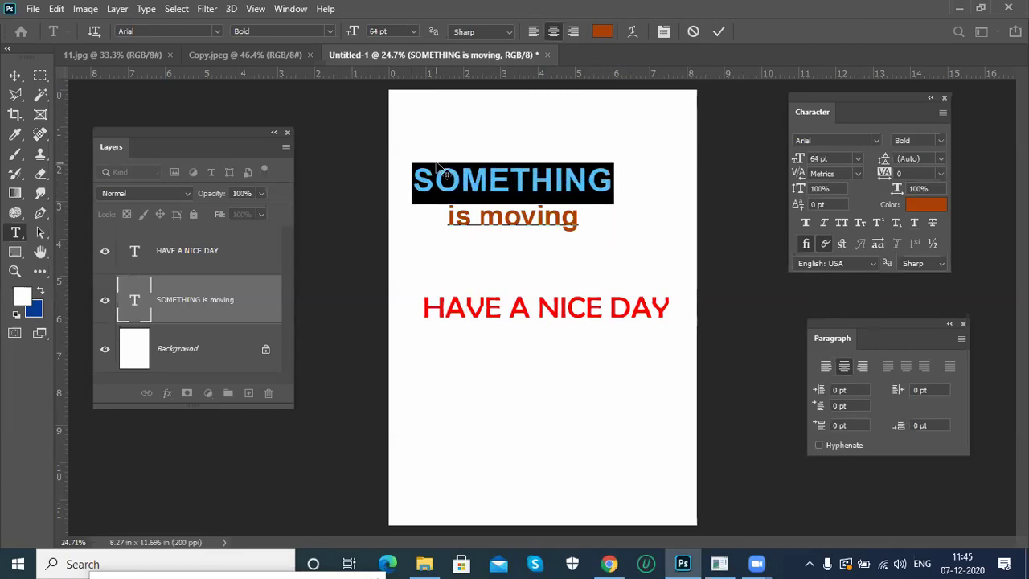
Select the line "is moving" and set its tracking to 240.
click(538, 205)
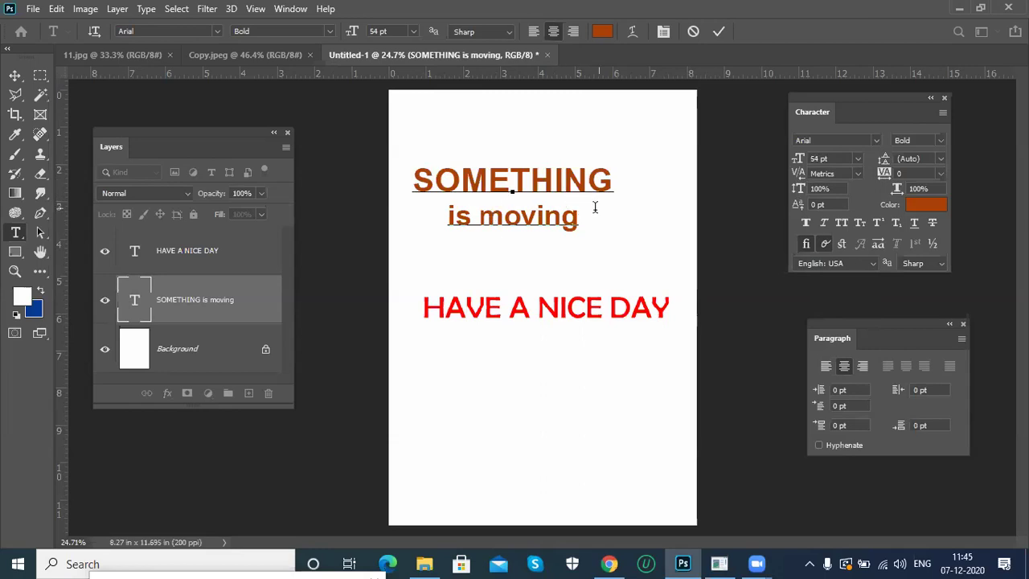
drag(580, 215, 426, 219)
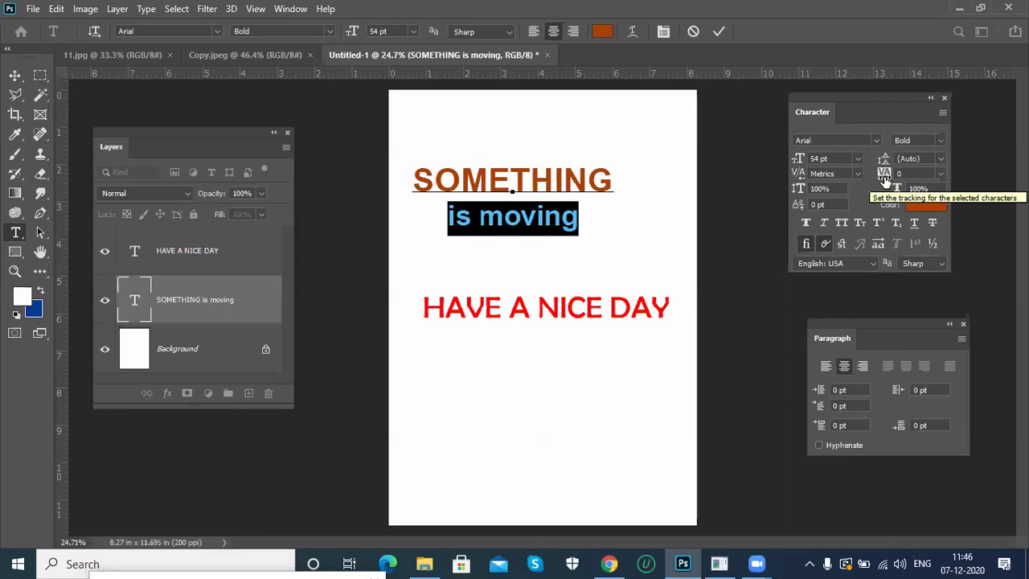
drag(884, 178, 895, 182)
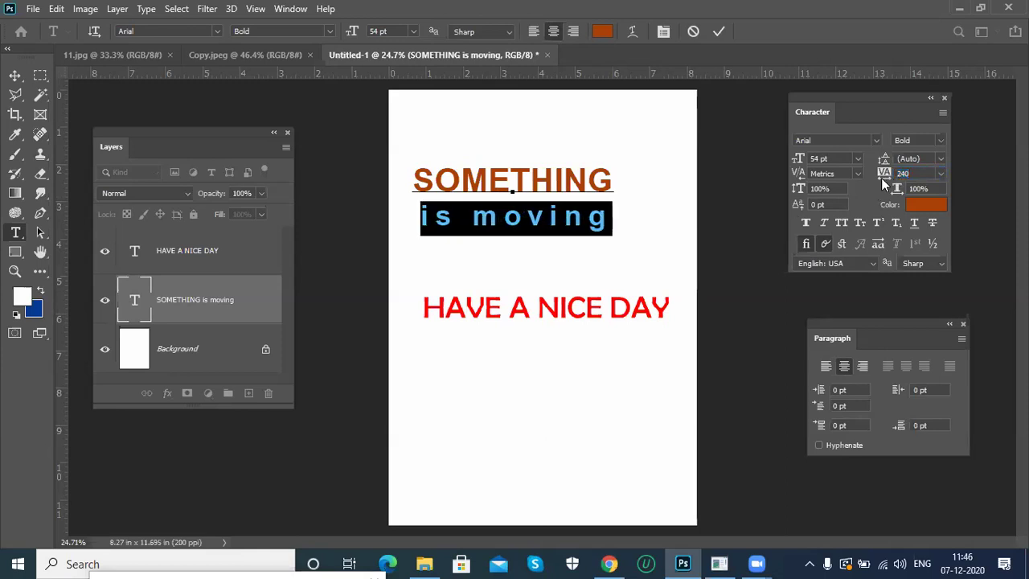
Tighten the leading of the "is moving" line to 44.16 pt.
drag(884, 159, 872, 189)
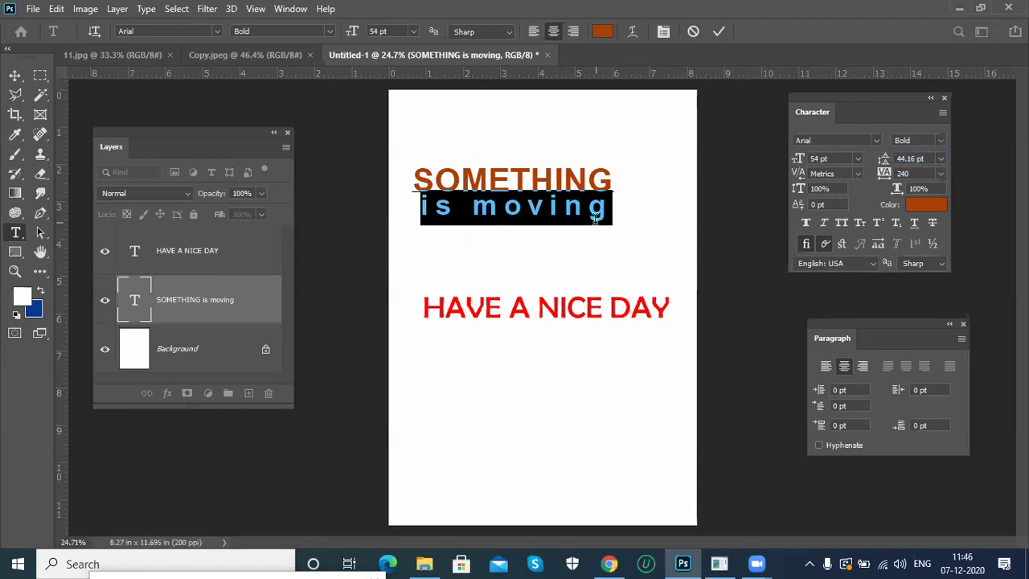
click(608, 210)
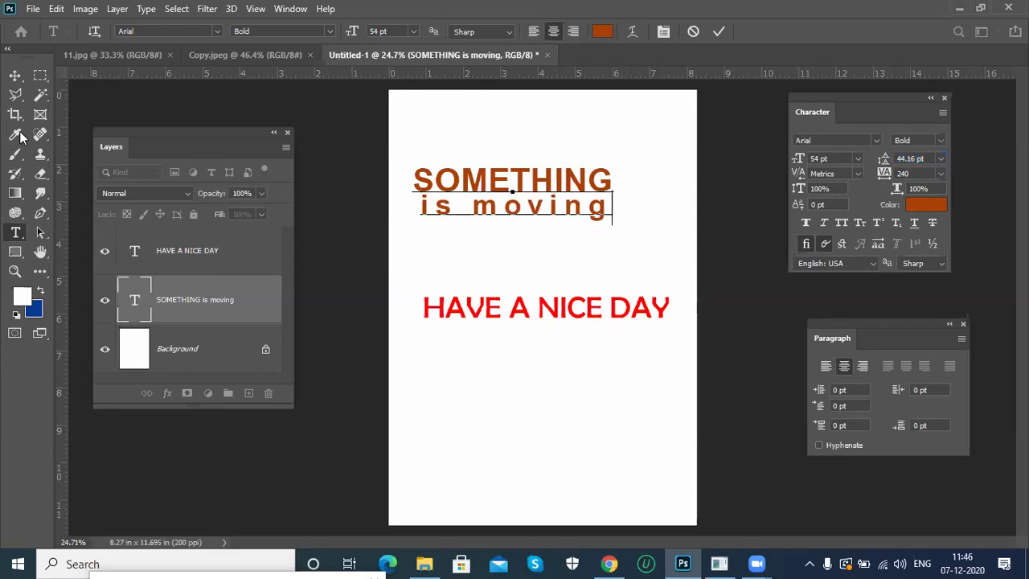
click(15, 75)
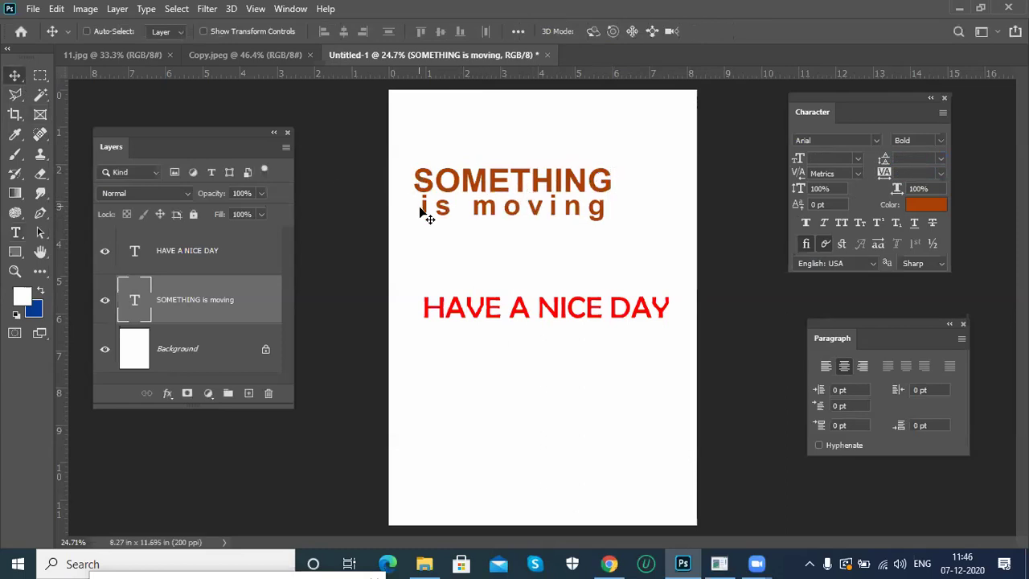
Set the tracking of the "is moving" line to 300 and move the two-line text block up toward the page's top edge.
click(14, 232)
drag(606, 207, 358, 198)
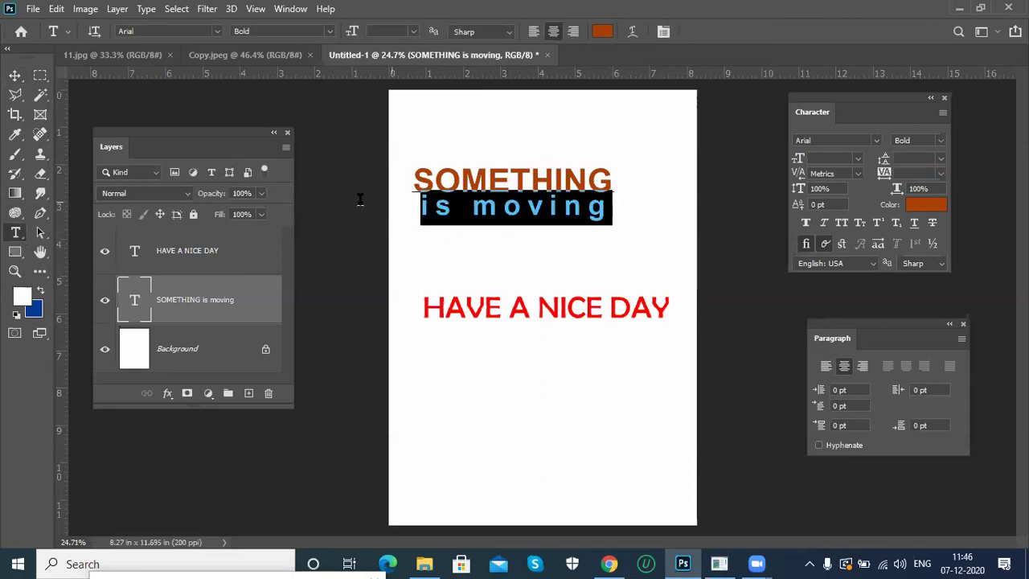
drag(885, 178, 885, 178)
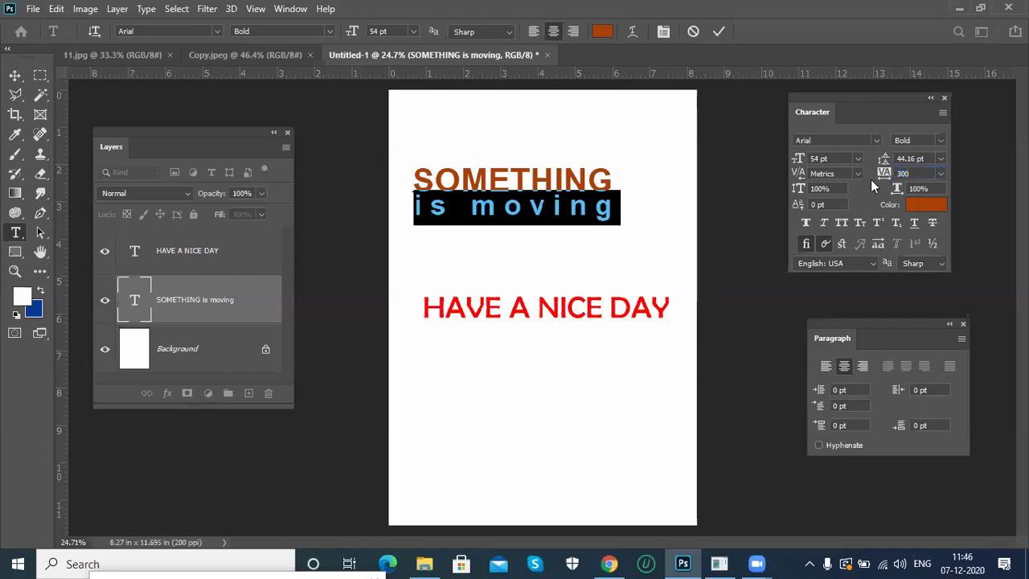
click(15, 74)
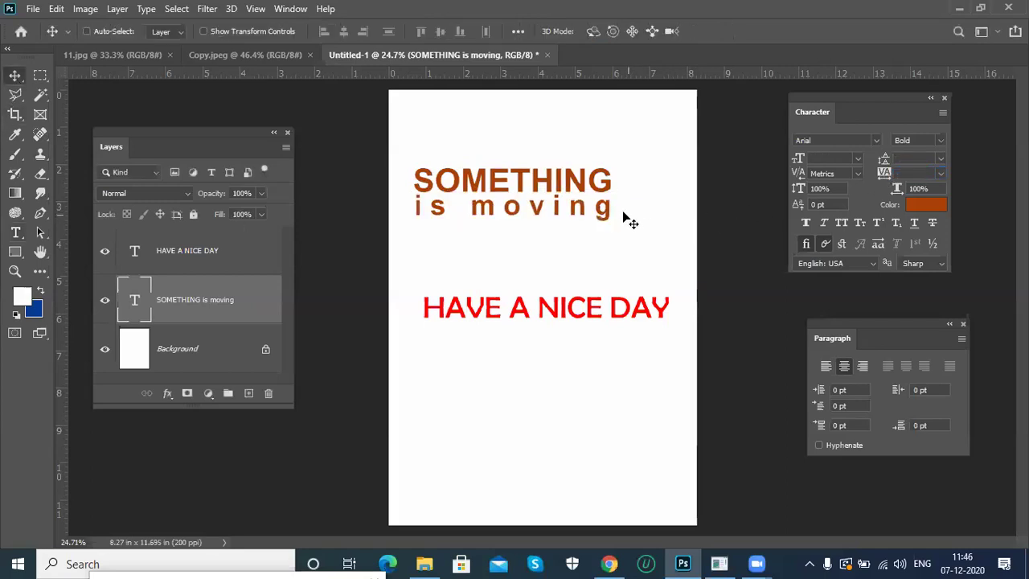
drag(608, 212, 635, 159)
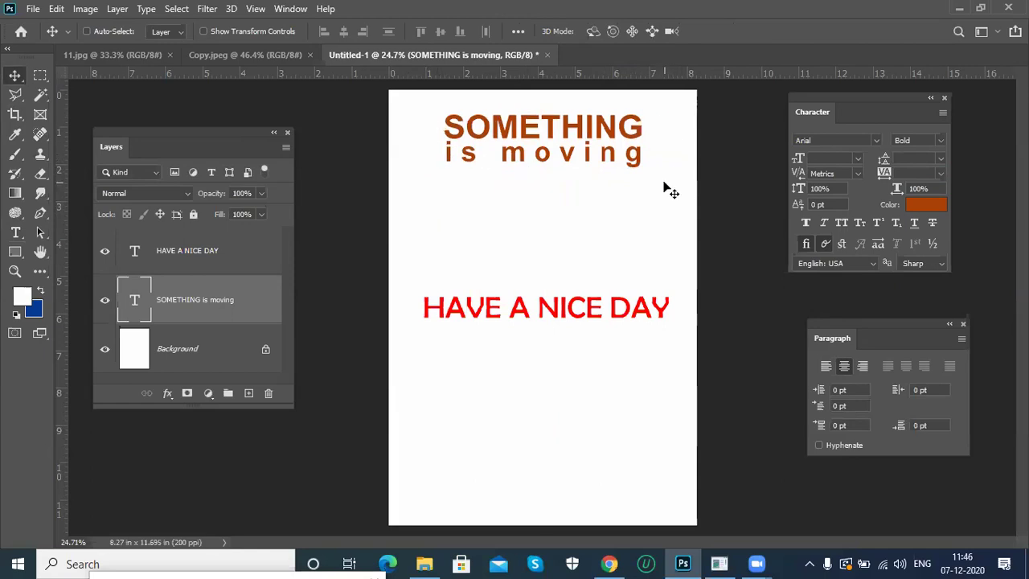
Reset the "is moving" line's tracking to 0 and its leading to Auto.
click(15, 232)
click(668, 152)
drag(643, 152, 444, 152)
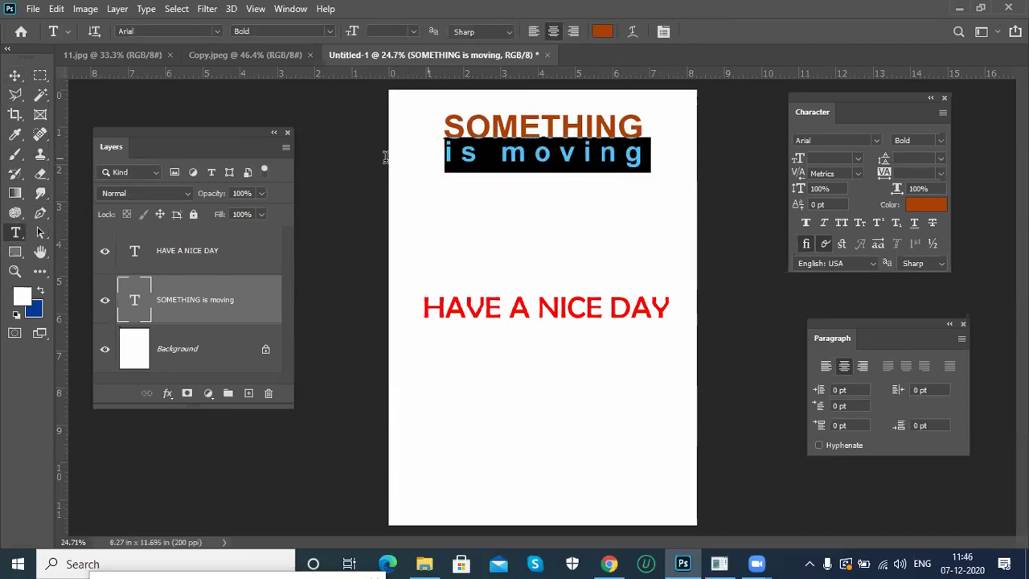
click(940, 173)
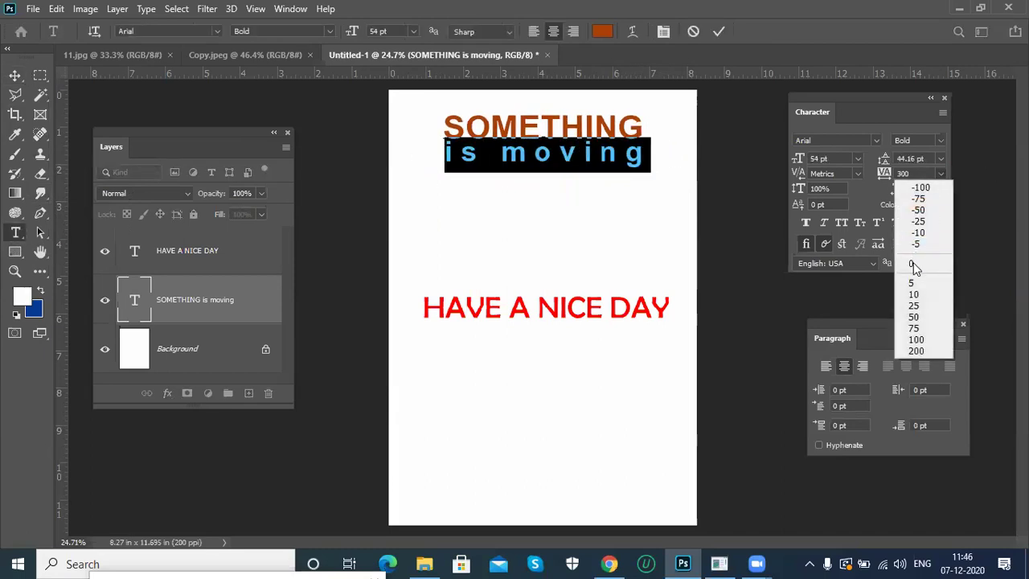
click(914, 269)
click(940, 160)
click(934, 169)
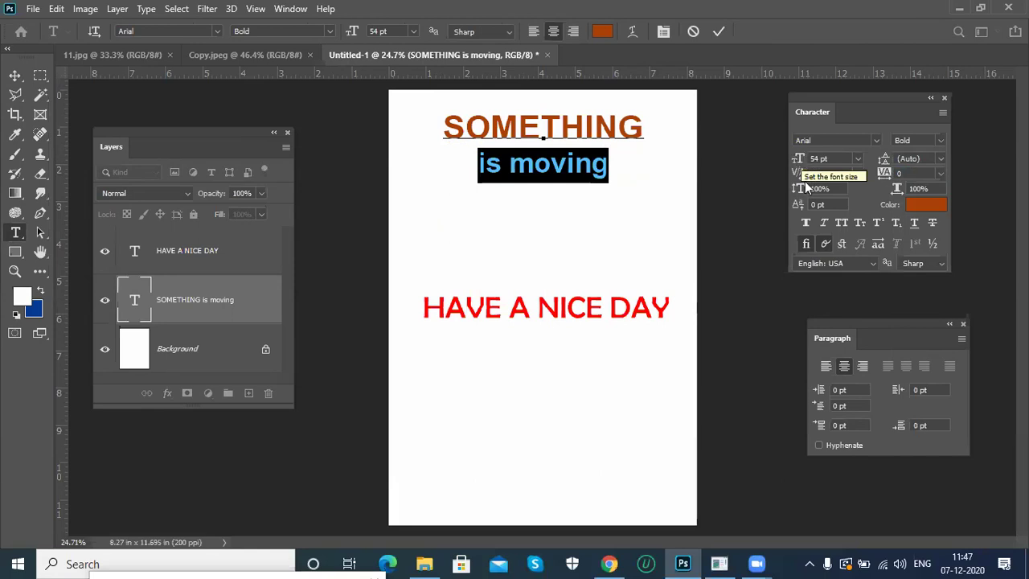
Set the vertical scale of the "is moving" characters to 143%.
drag(802, 192, 833, 172)
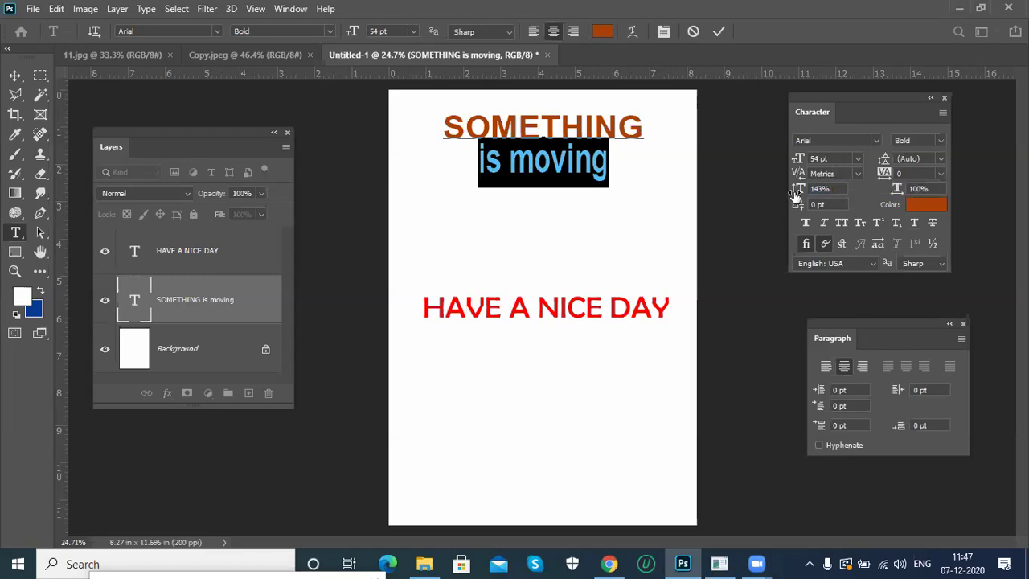
click(15, 75)
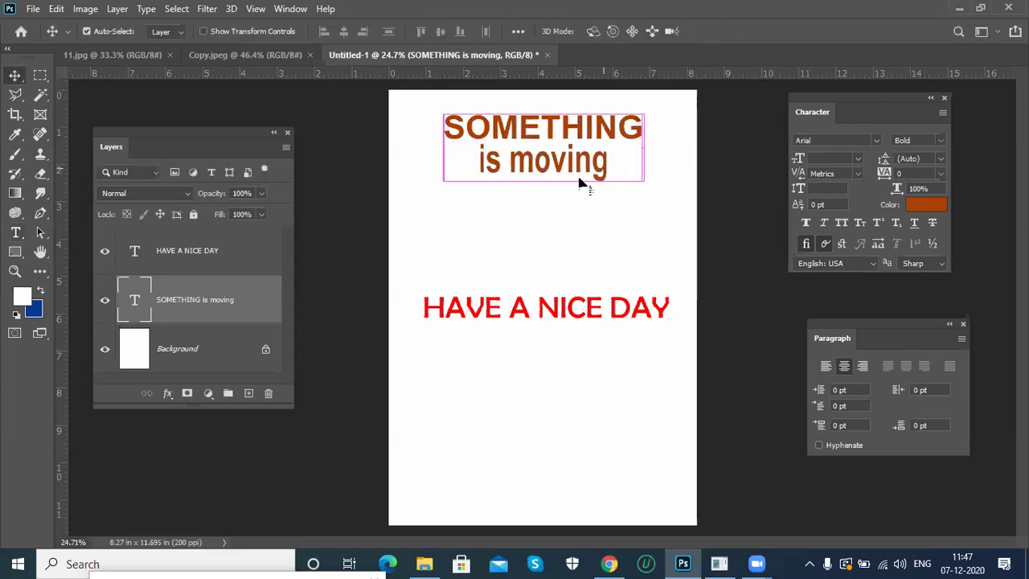
key(ctrl+t)
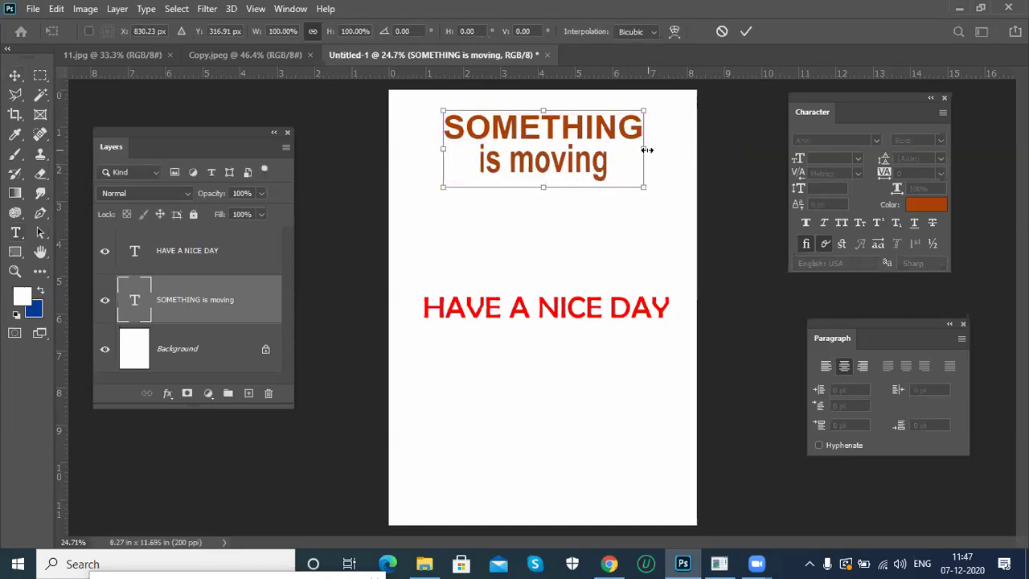
mouse_move(545, 187)
mouse_down()
mouse_move(546, 214)
mouse_move(547, 202)
mouse_up()
key(ctrl+z)
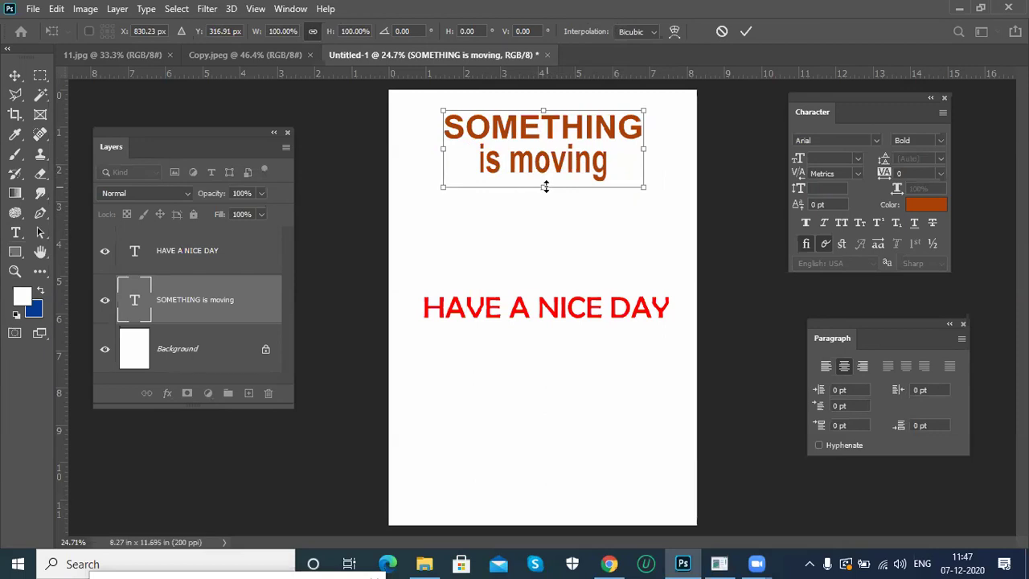
drag(542, 186, 544, 239)
mouse_move(644, 174)
mouse_down()
mouse_move(673, 173)
mouse_move(639, 175)
mouse_move(656, 175)
mouse_up()
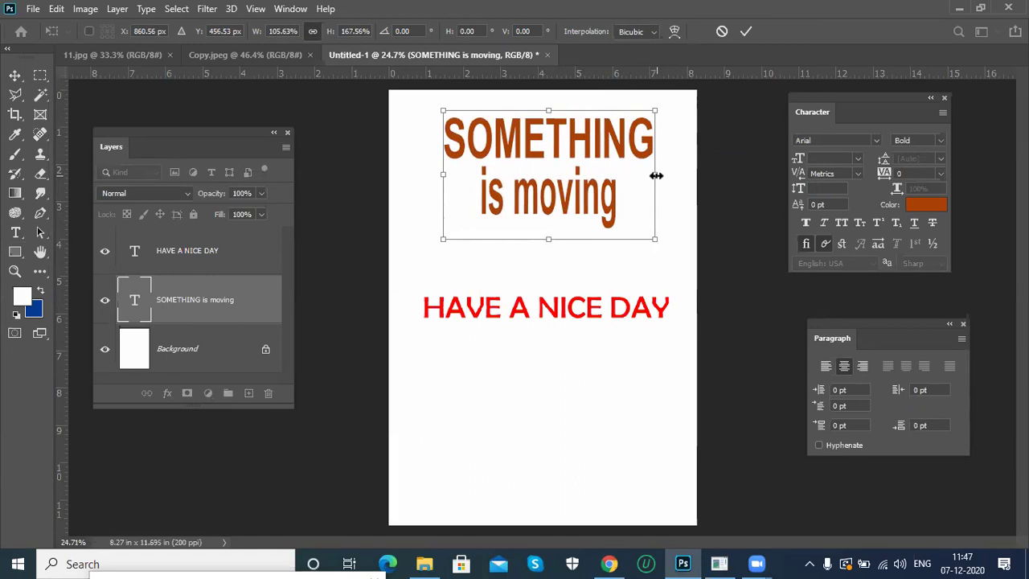
key(Escape)
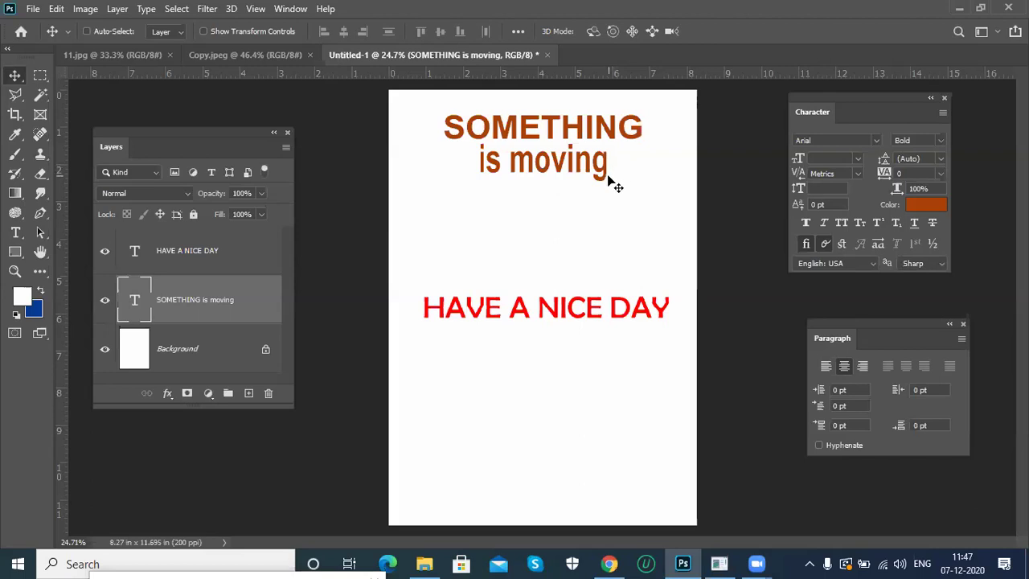
Set the "is moving" line's vertical scale to 136% and its horizontal scale to 149%.
click(15, 232)
drag(610, 164, 448, 174)
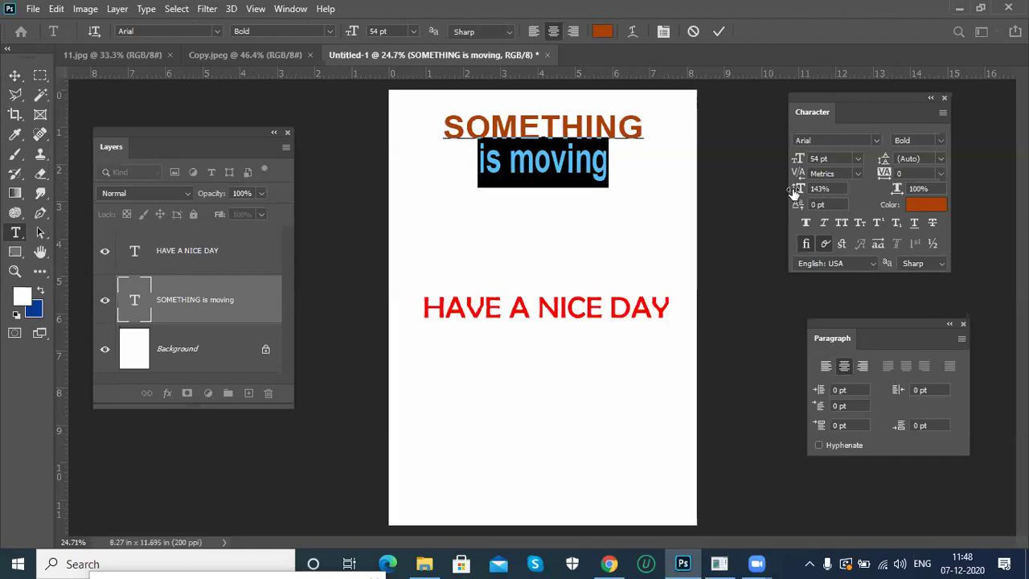
drag(794, 191, 844, 165)
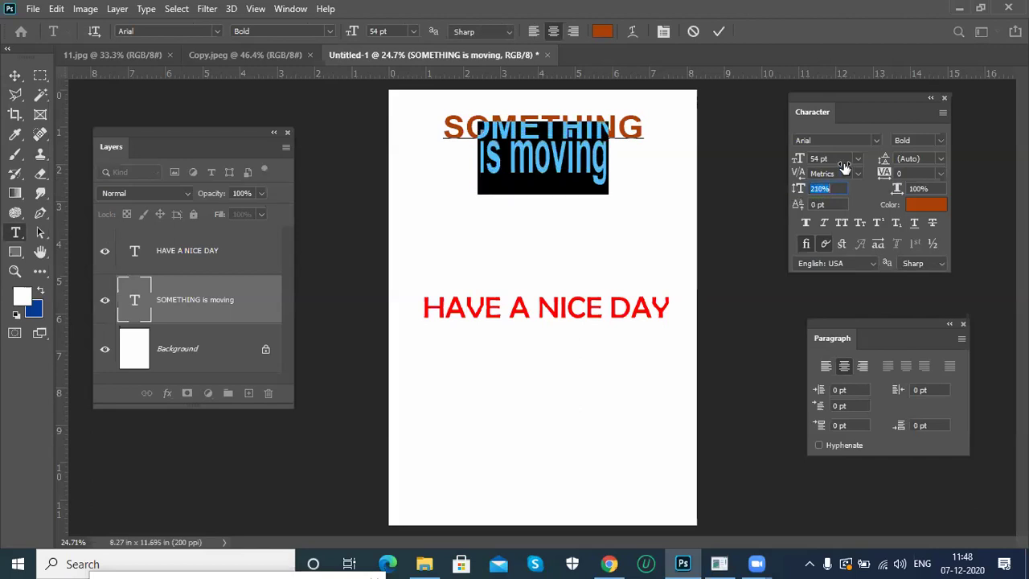
drag(844, 165, 817, 165)
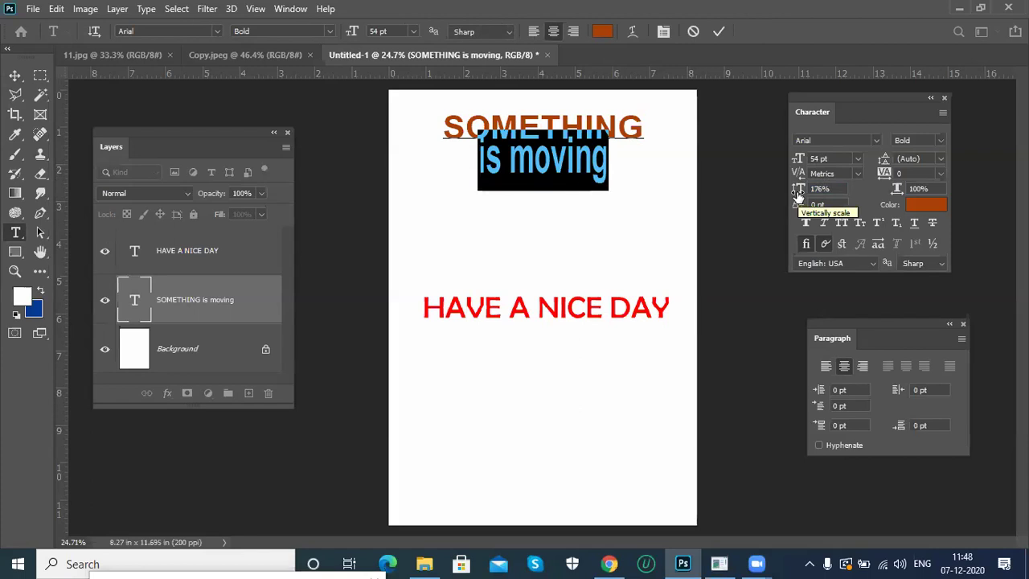
drag(801, 195, 772, 217)
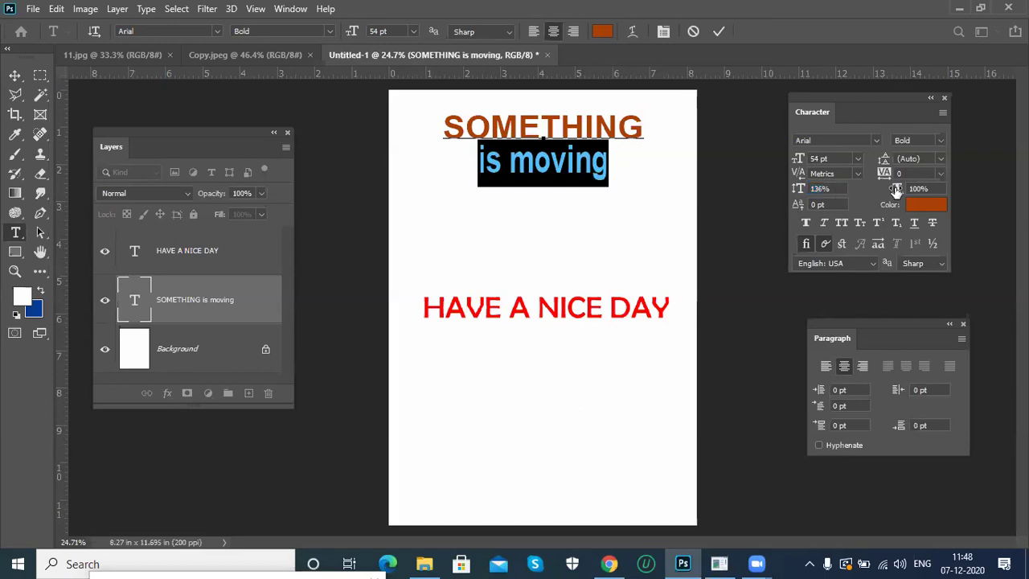
drag(896, 191, 935, 191)
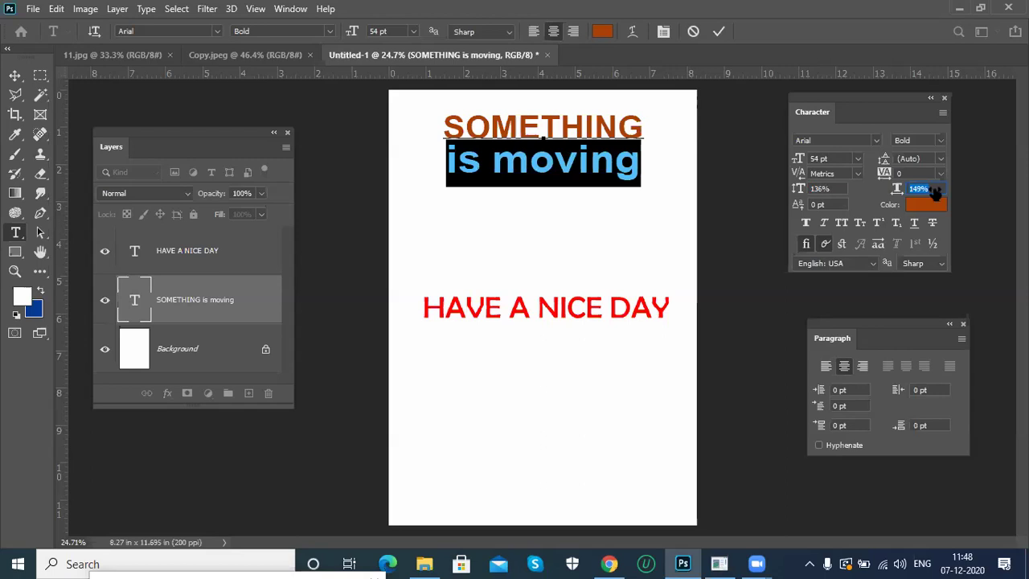
Adjust the "is moving" line to about 150% vertical scale and 151% horizontal scale.
drag(799, 193, 827, 196)
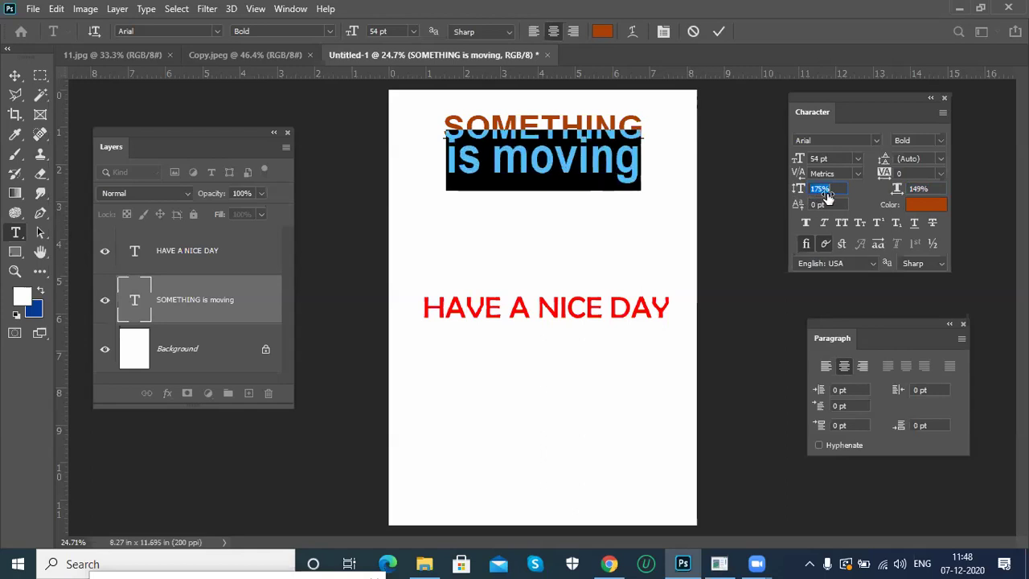
drag(828, 197, 807, 207)
drag(807, 210, 811, 207)
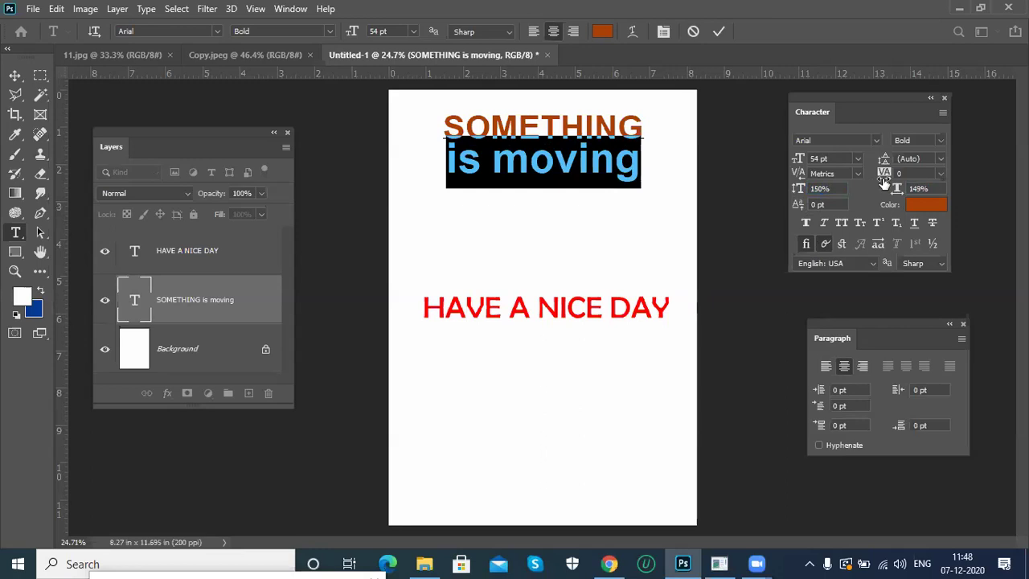
drag(896, 192, 898, 197)
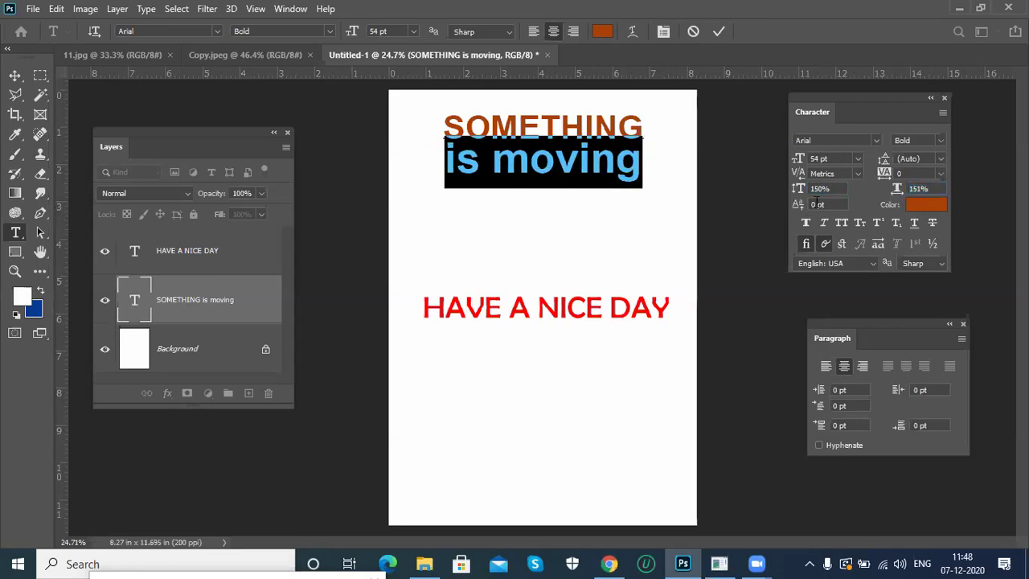
mouse_move(801, 190)
mouse_down()
mouse_move(809, 196)
mouse_move(796, 202)
mouse_up()
click(563, 158)
Try superscript and subscript on the letter T in SOMETHING, switching each one off again.
drag(540, 127, 560, 127)
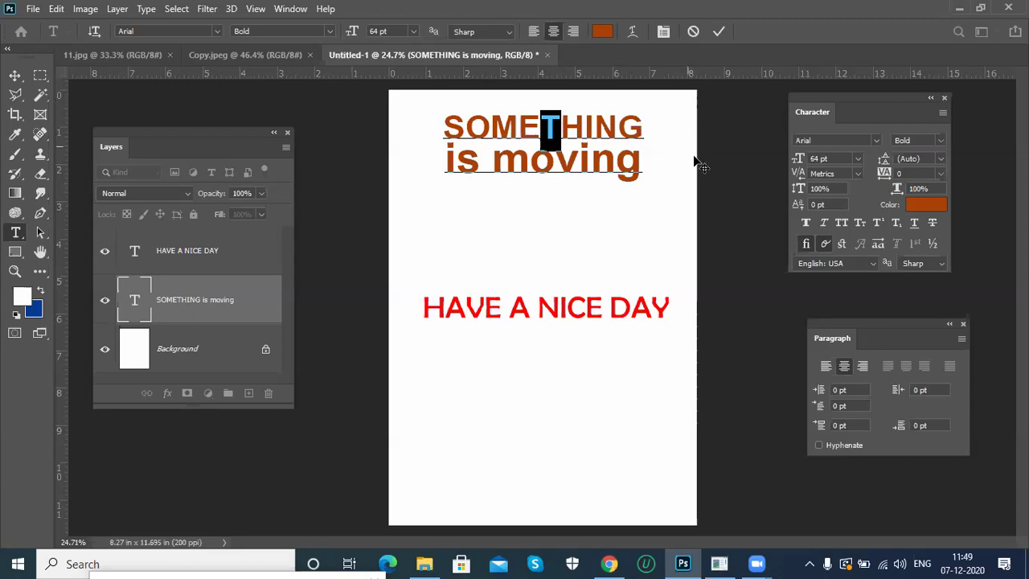
click(878, 226)
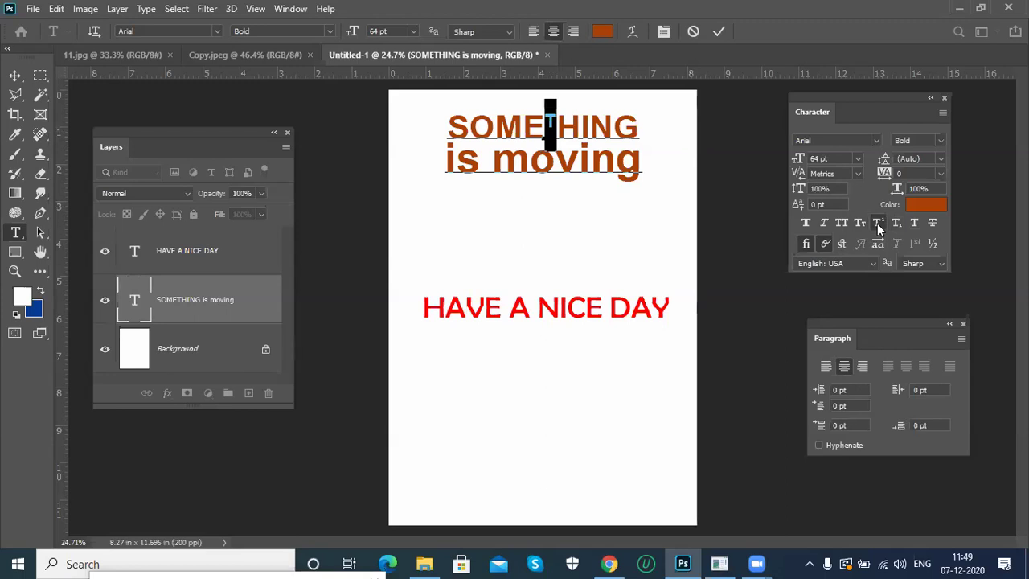
click(877, 224)
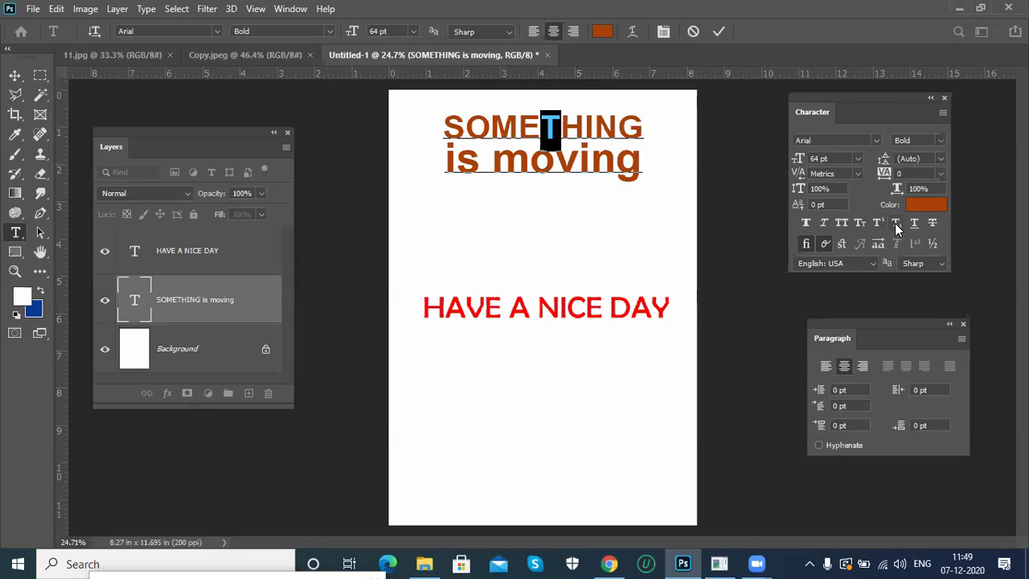
click(896, 225)
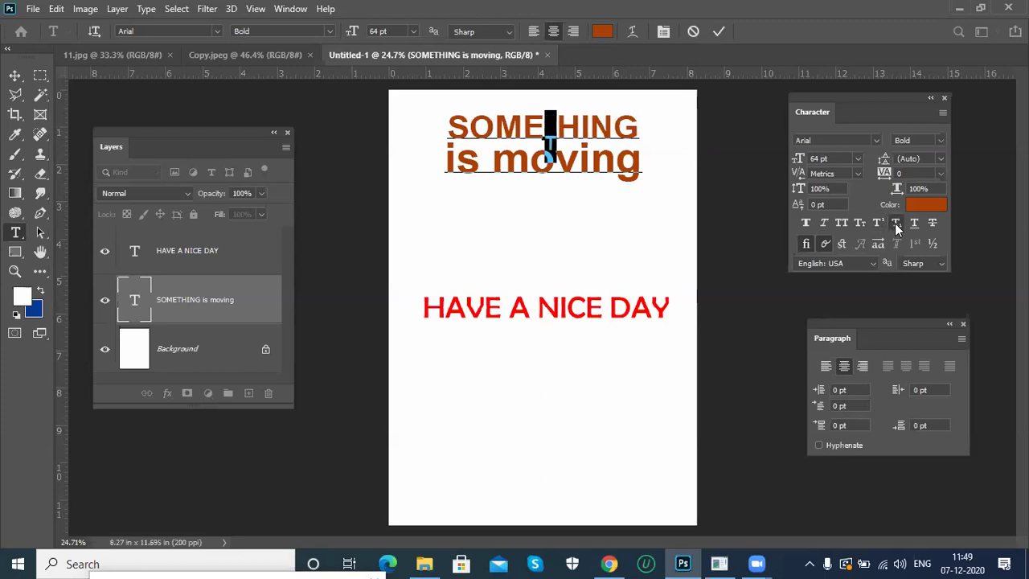
click(897, 228)
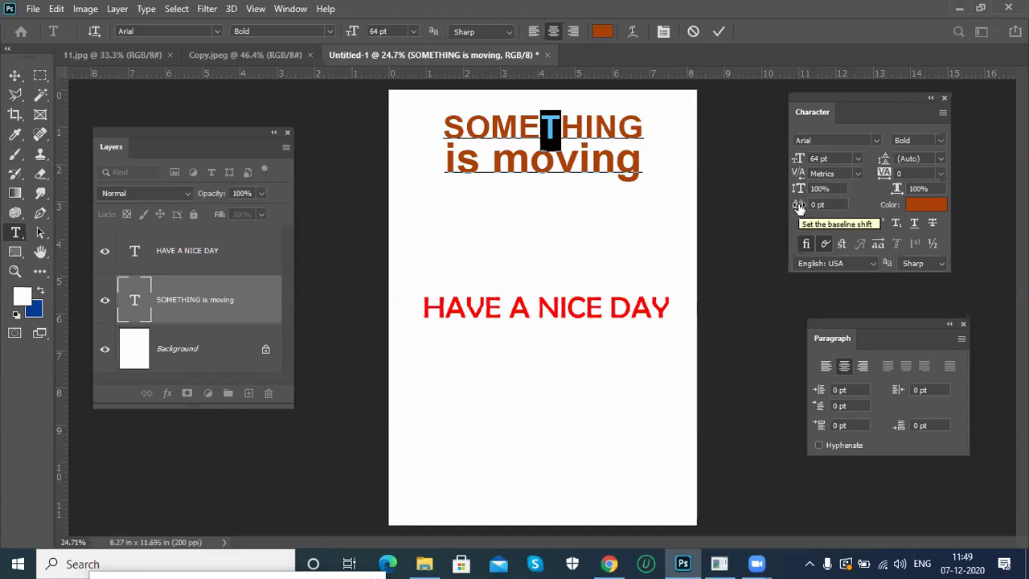
Lower the baseline shift of the letter T in SOMETHING to -14 pt and reset it to 0 pt.
mouse_move(800, 205)
mouse_down()
mouse_move(820, 205)
mouse_move(767, 216)
mouse_move(784, 211)
mouse_up()
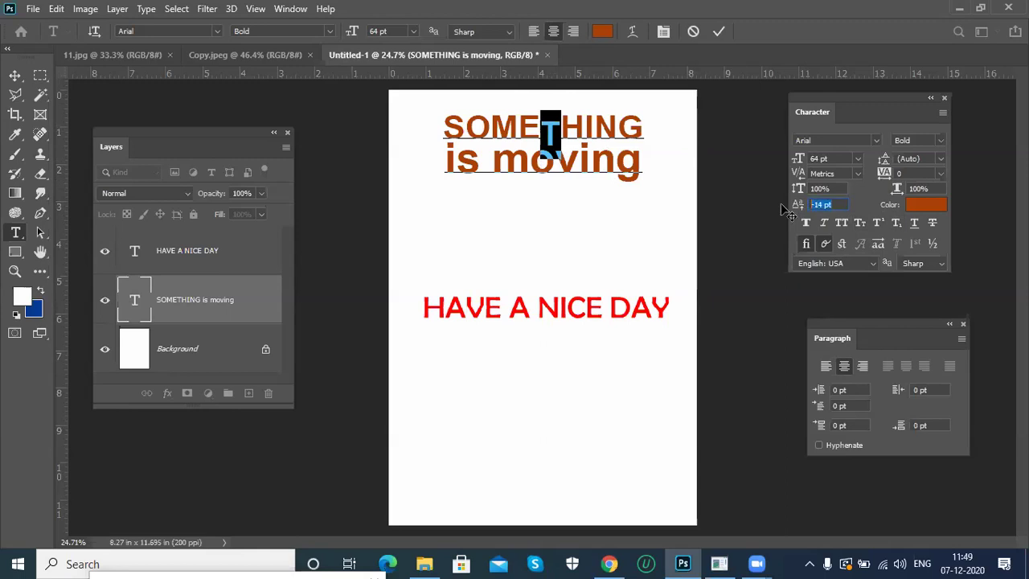
text(0)
key(Return)
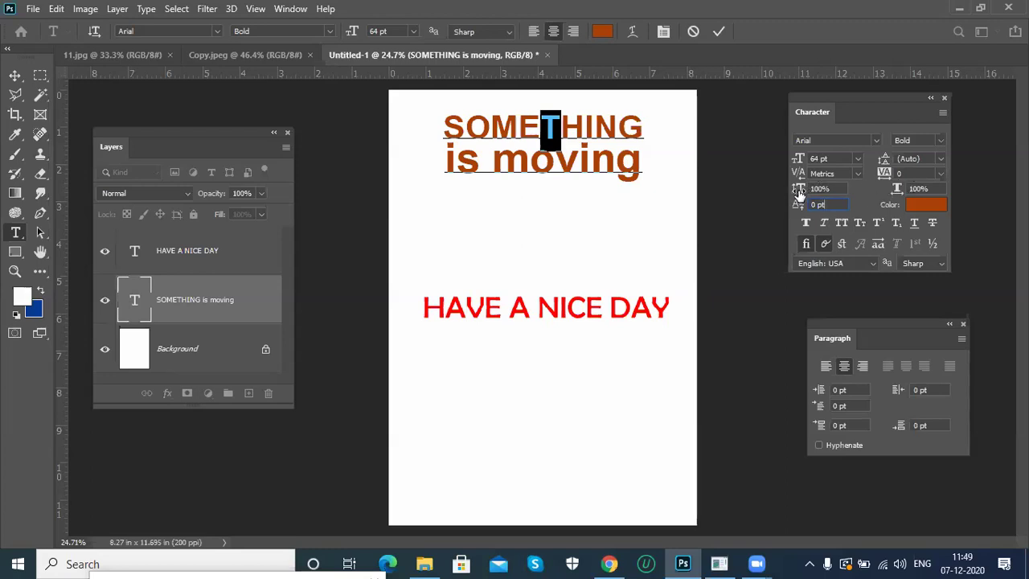
Change the text color of the letter T in SOMETHING to bright magenta.
click(932, 201)
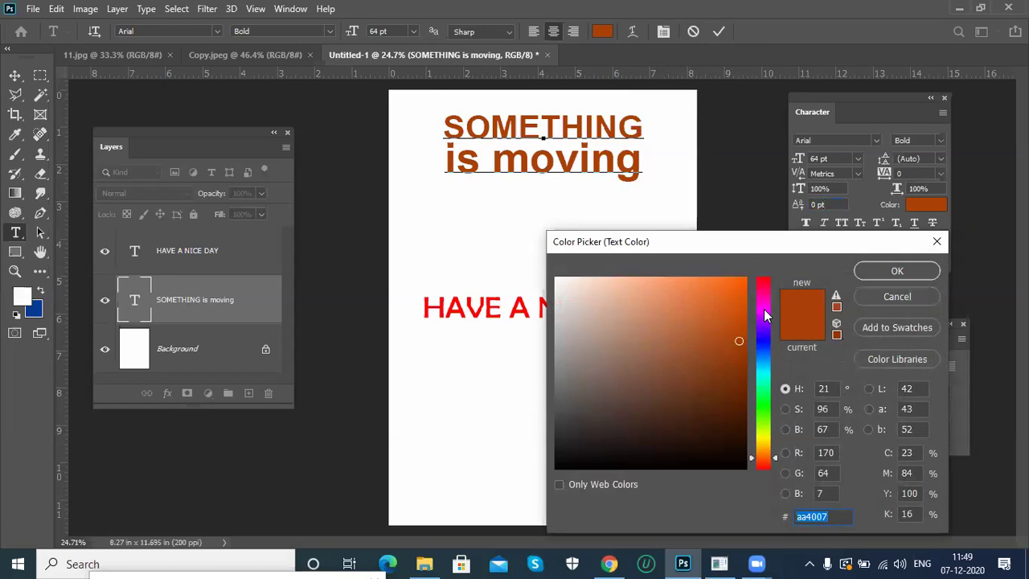
click(765, 315)
click(735, 287)
click(874, 271)
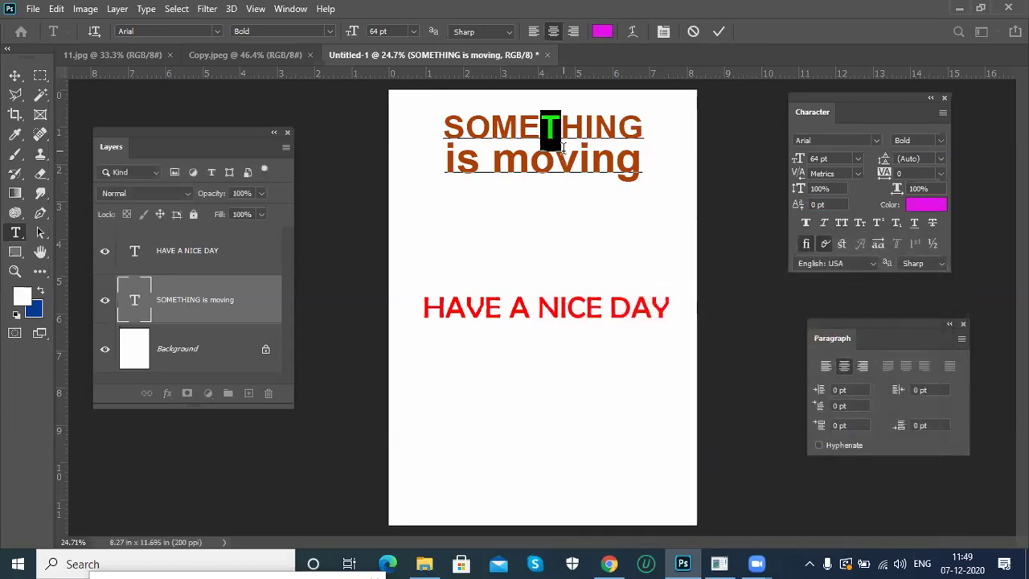
Try faux bold and faux italic on the letter T in SOMETHING, switching each one off again.
click(805, 223)
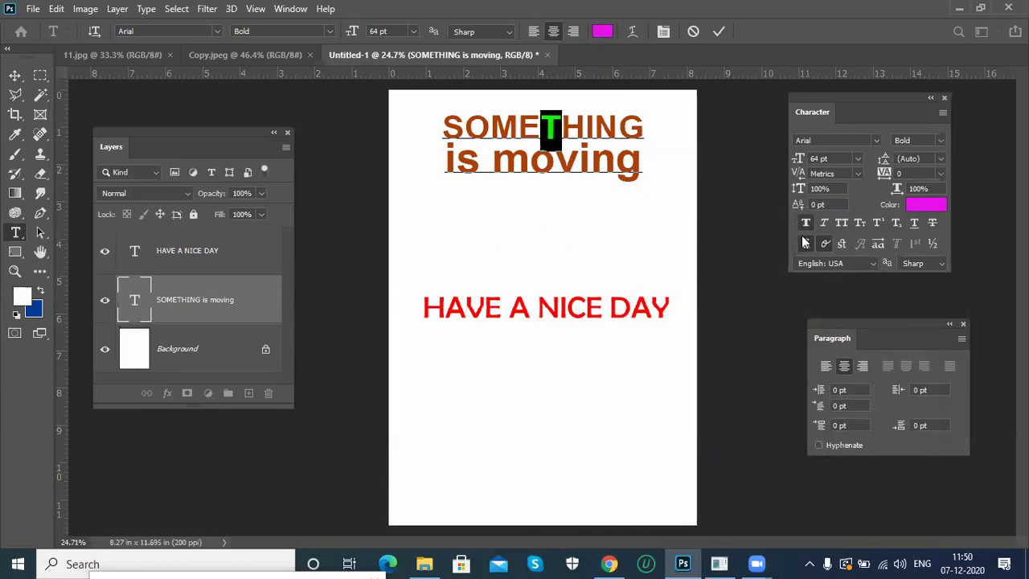
click(823, 224)
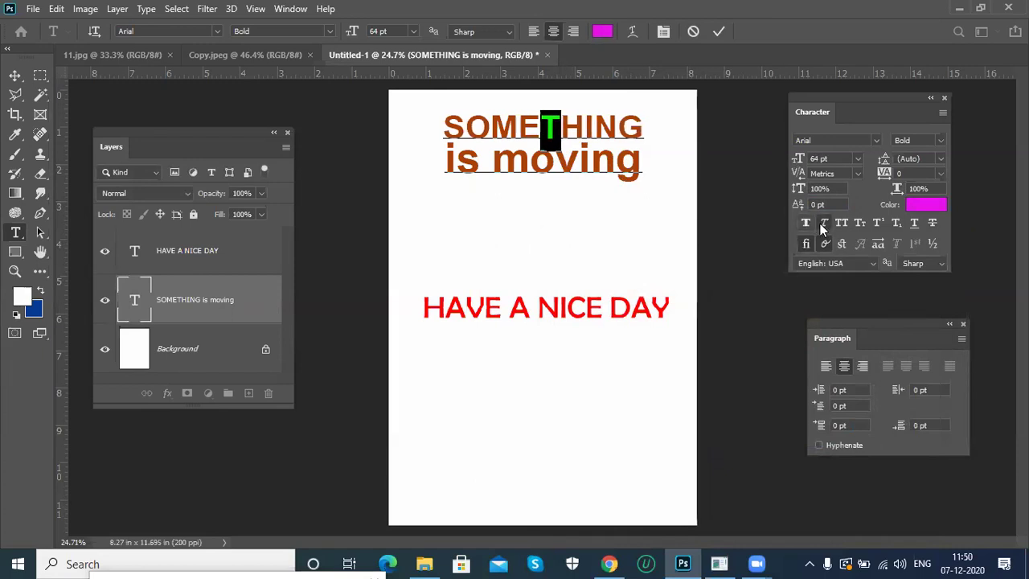
click(822, 224)
Capitalize the first letter of both words in the second line so it reads "Is Moving".
click(617, 157)
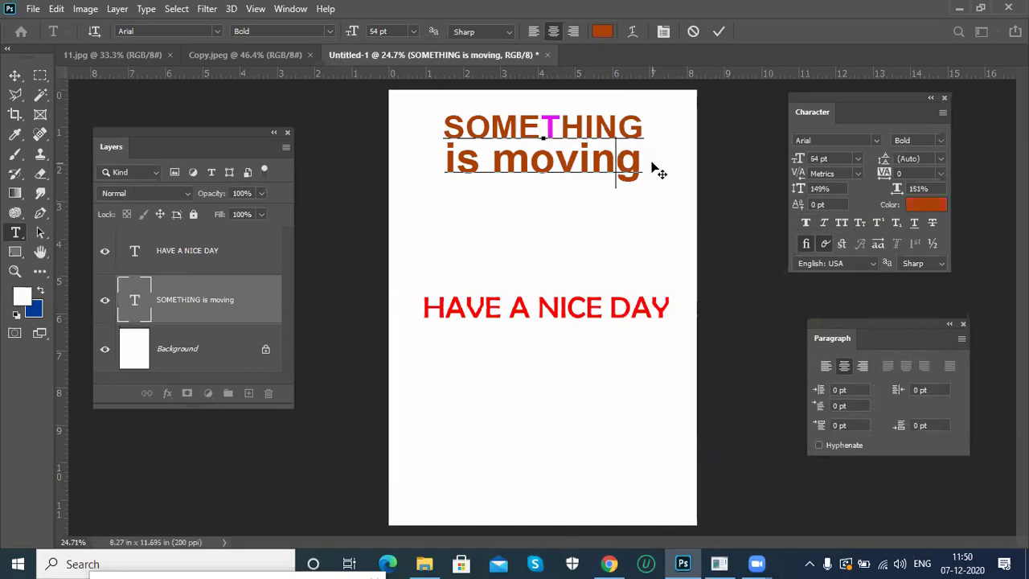
drag(528, 159, 493, 160)
text(M)
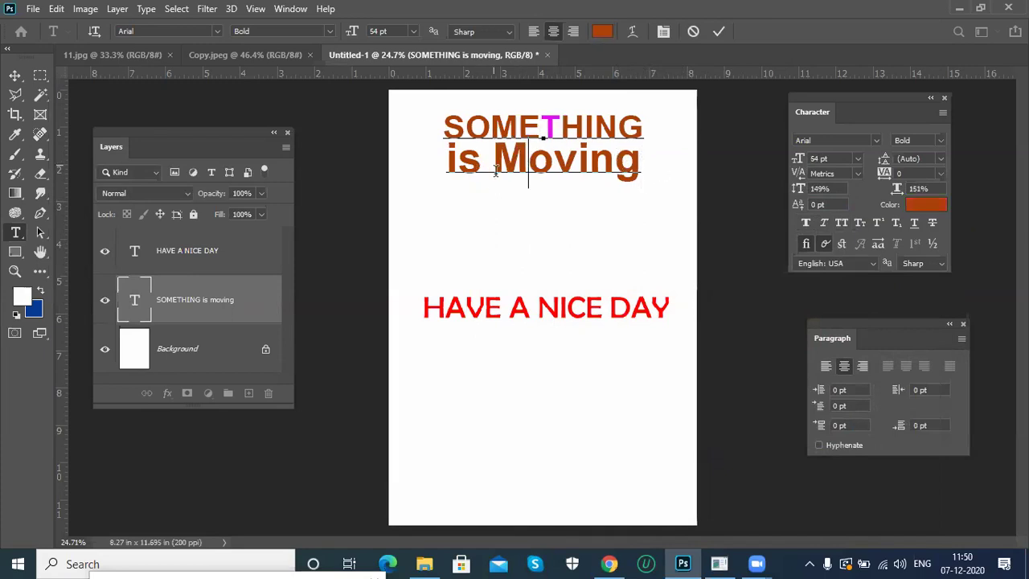
click(452, 161)
drag(452, 161, 448, 160)
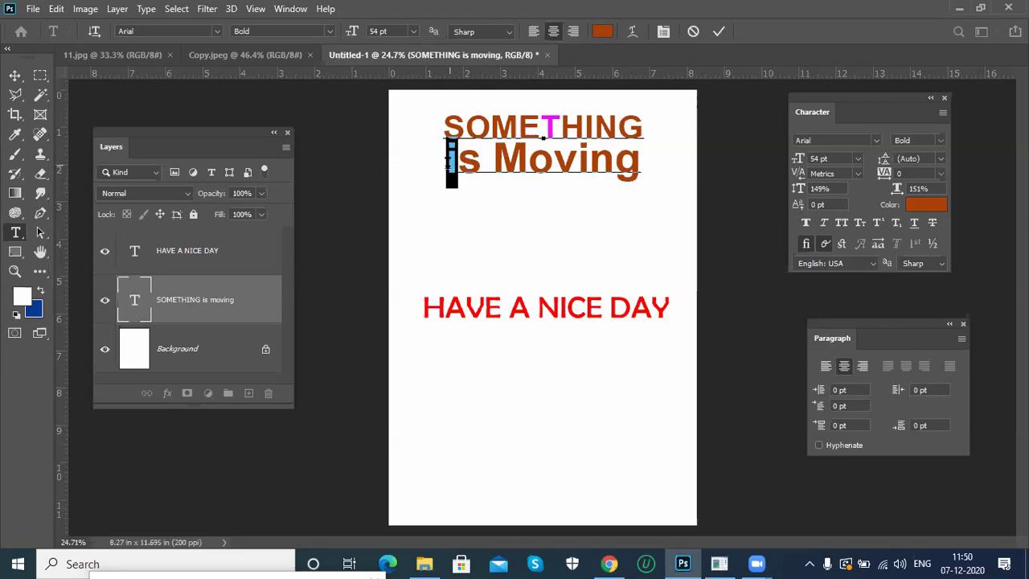
text(I)
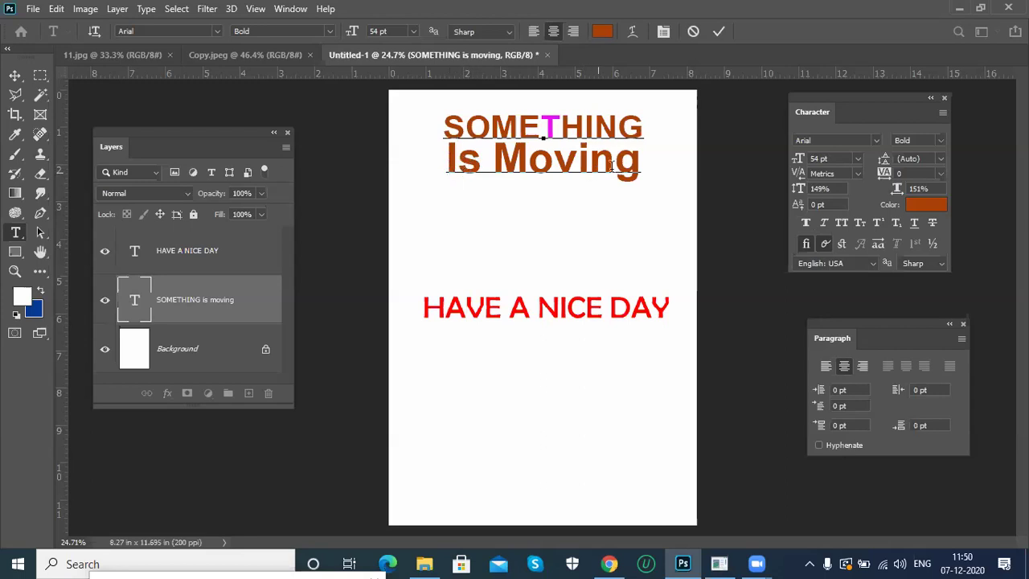
Apply All Caps to the "Is Moving" line and increase its leading to 82.16 pt.
drag(642, 158, 415, 172)
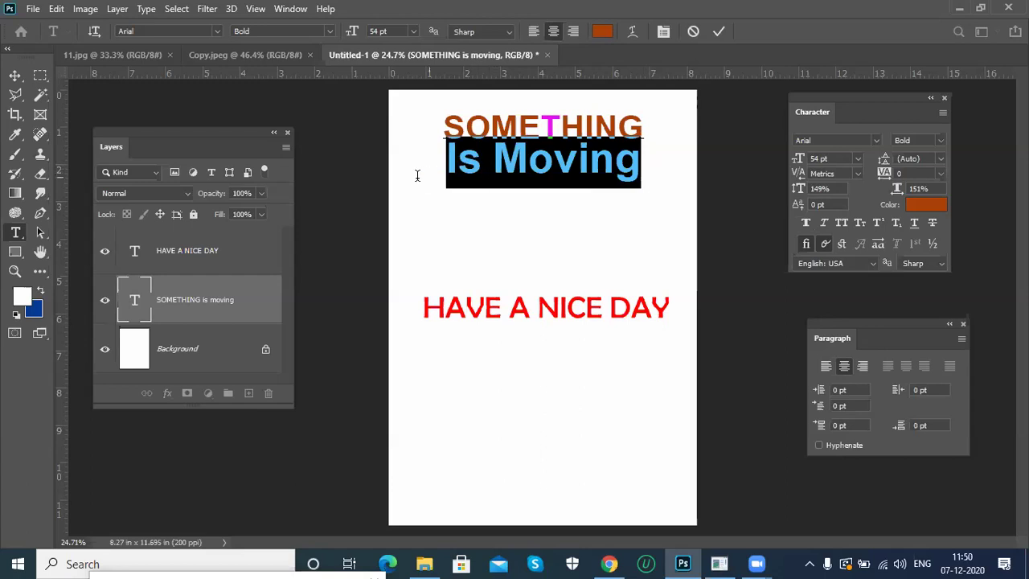
click(843, 224)
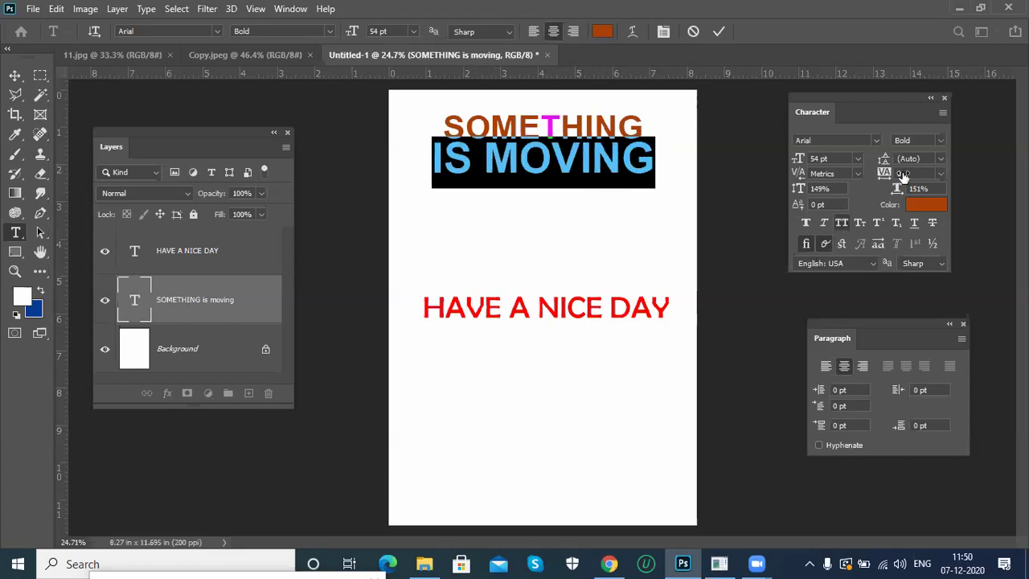
drag(886, 160, 895, 161)
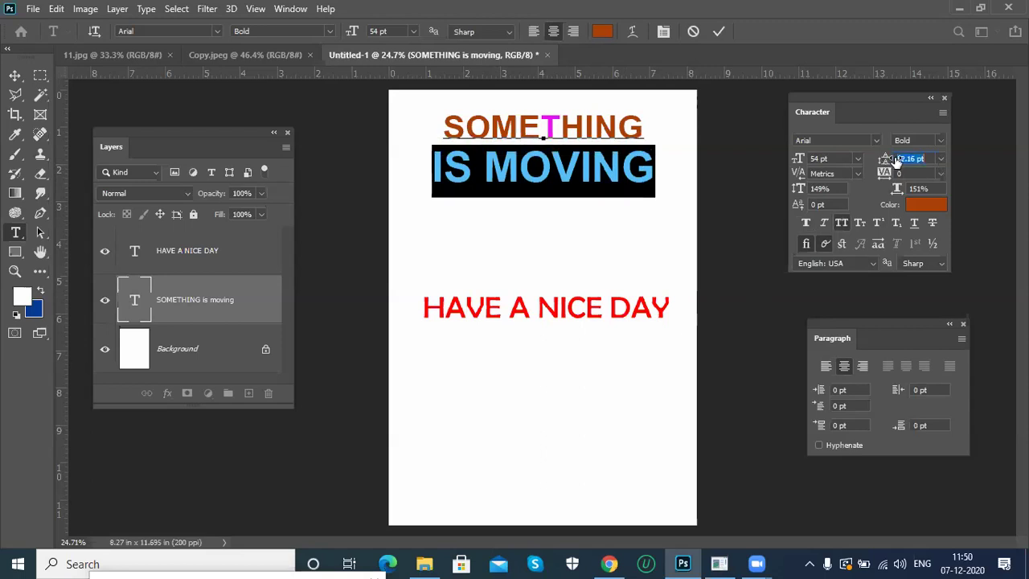
Turn off All Caps on the "Is Moving" line and try Small Caps, switching it off again.
click(841, 225)
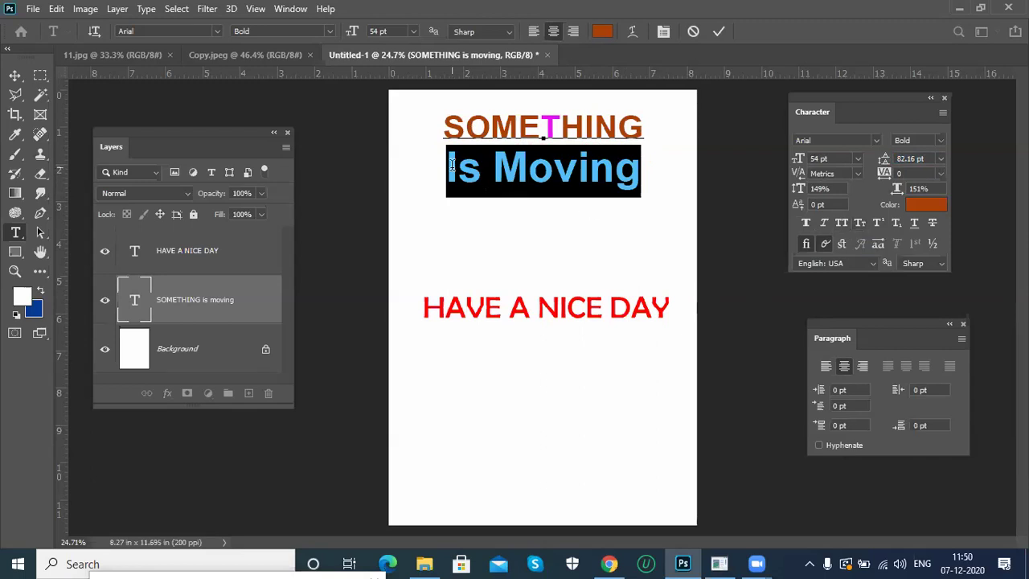
click(859, 225)
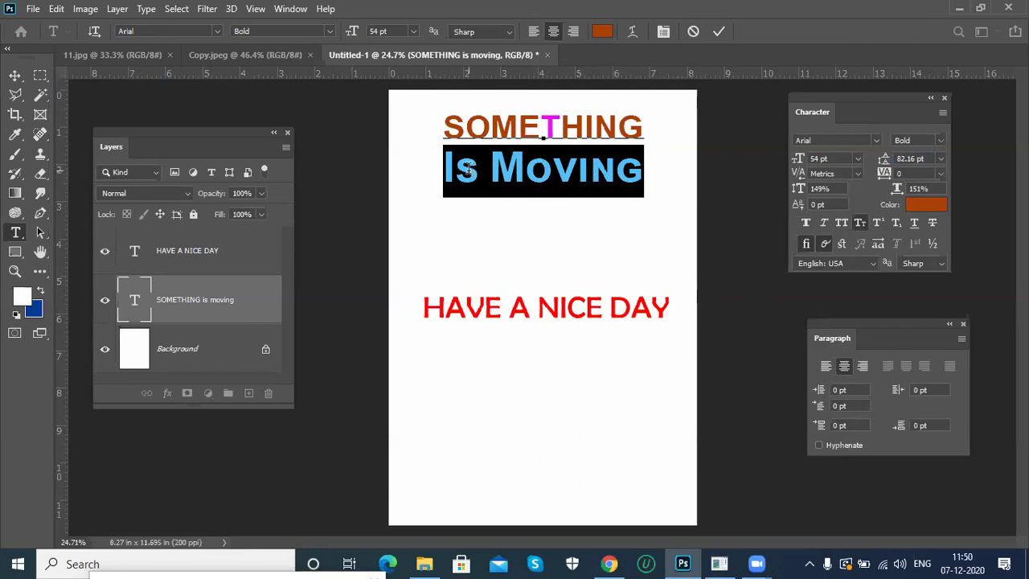
click(860, 223)
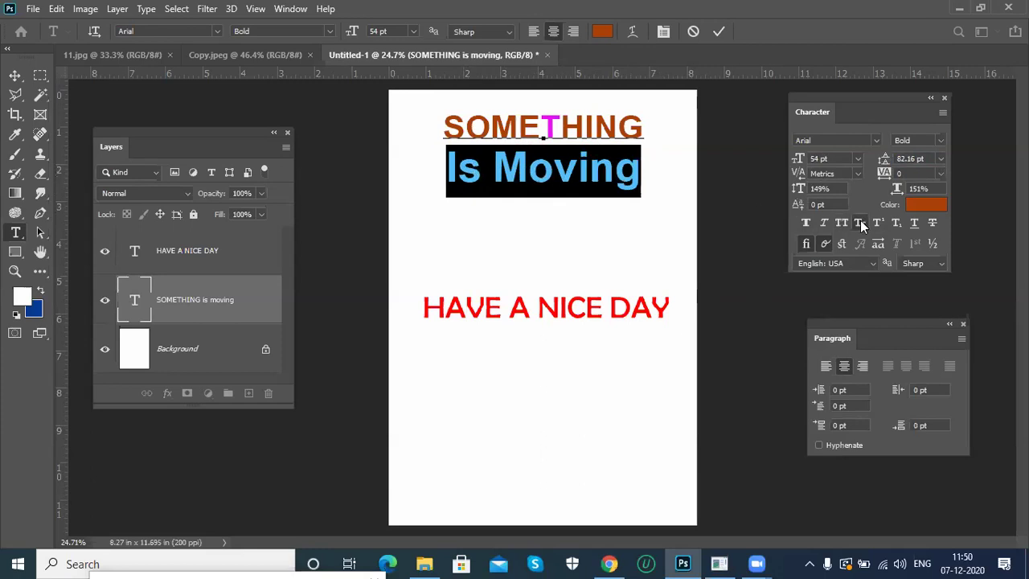
Try underline and strikethrough on the "Is Moving" line, removing each one again.
click(914, 229)
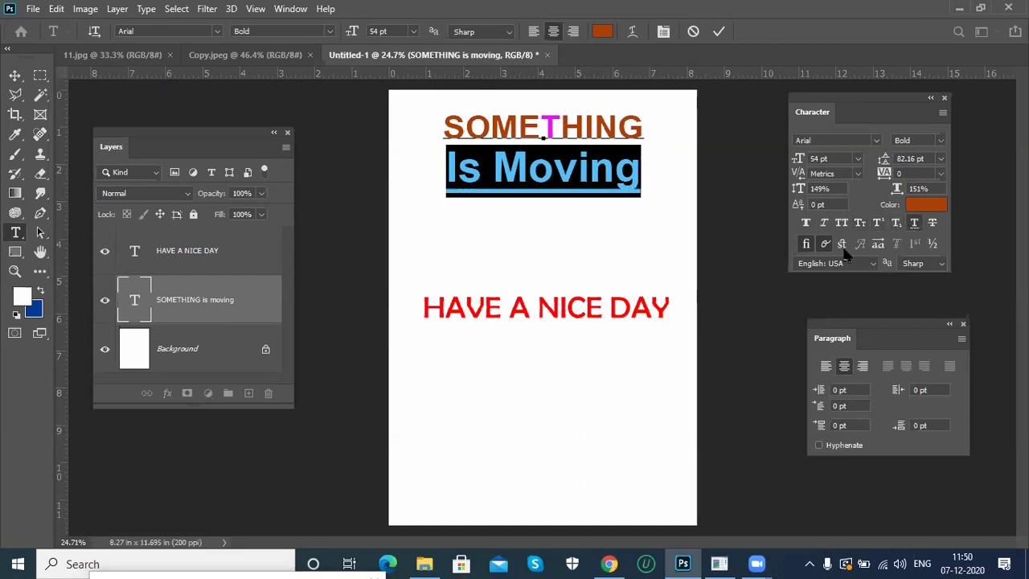
click(914, 226)
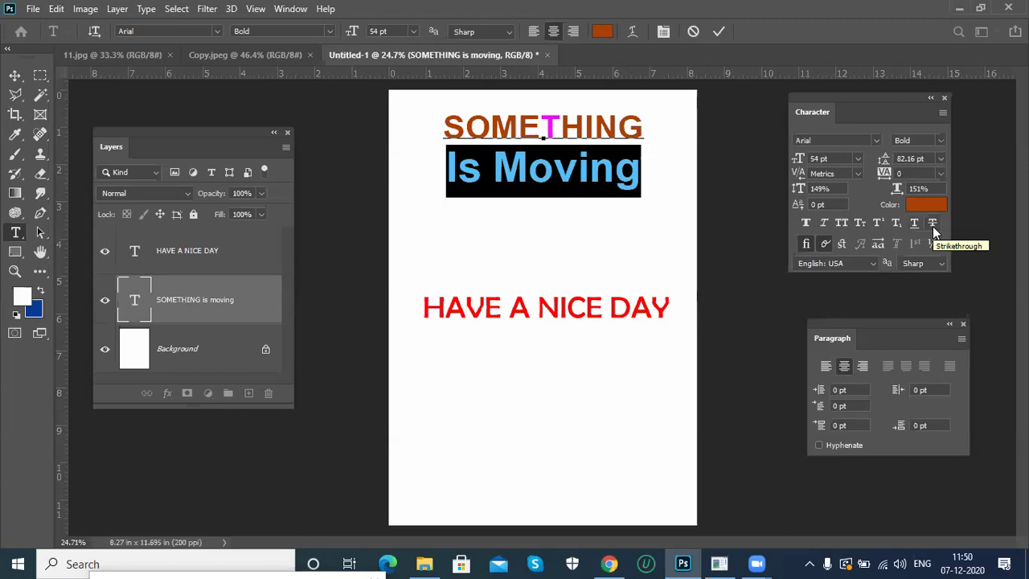
click(932, 226)
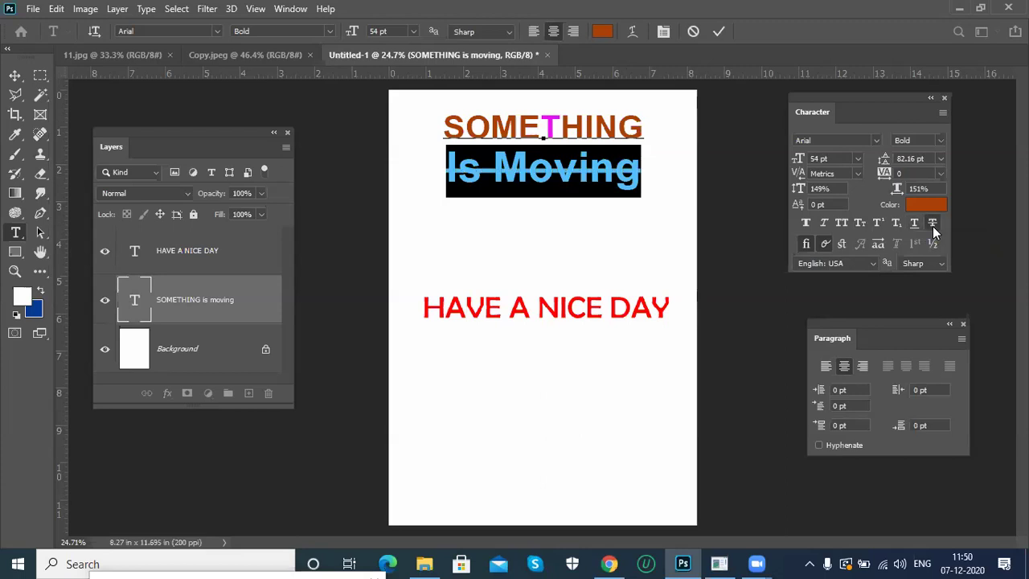
click(933, 226)
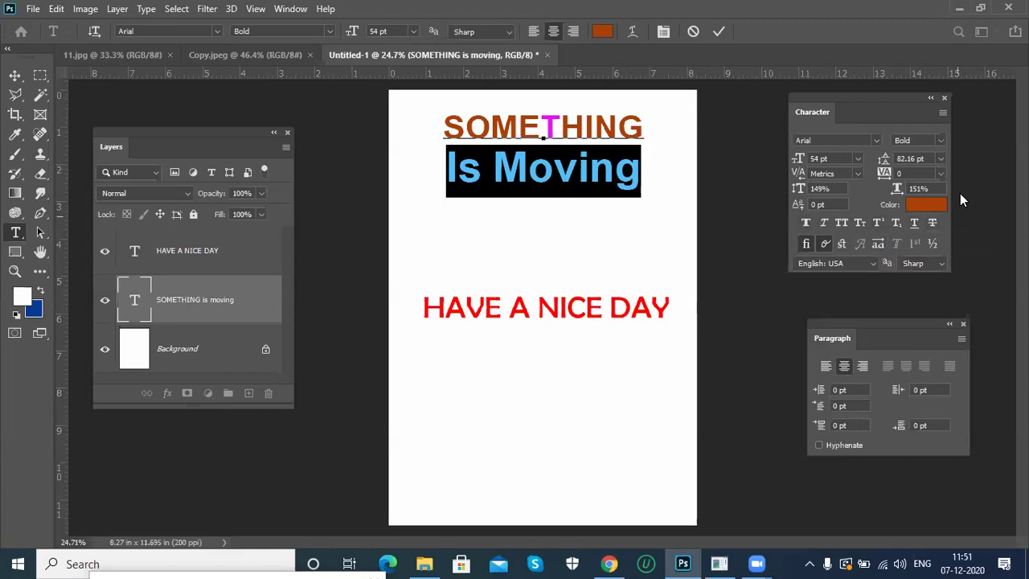
Try right alignment on both lines of the SOMETHING Is Moving text and restore center alignment.
click(519, 131)
drag(616, 128, 465, 129)
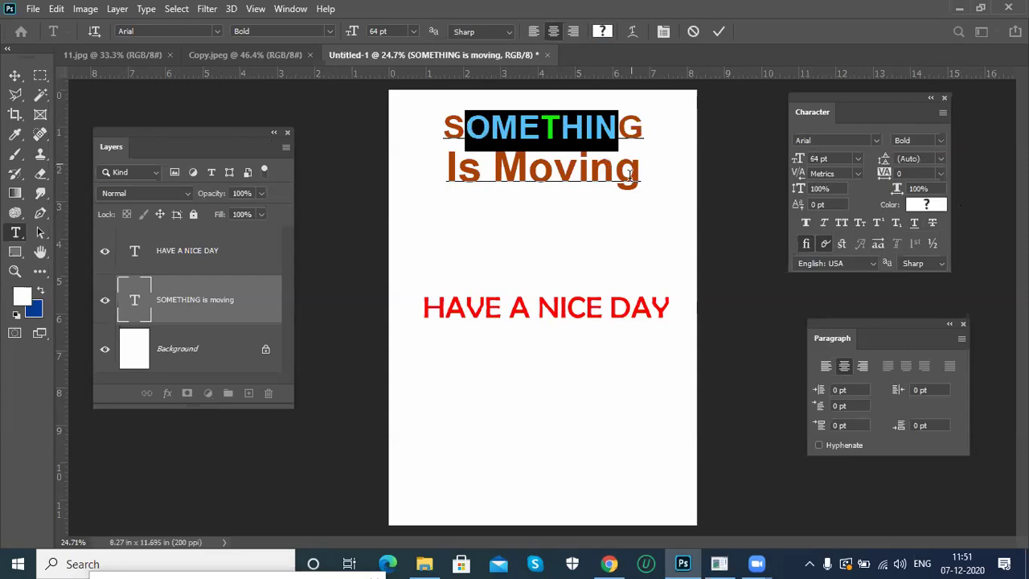
key(ctrl+a)
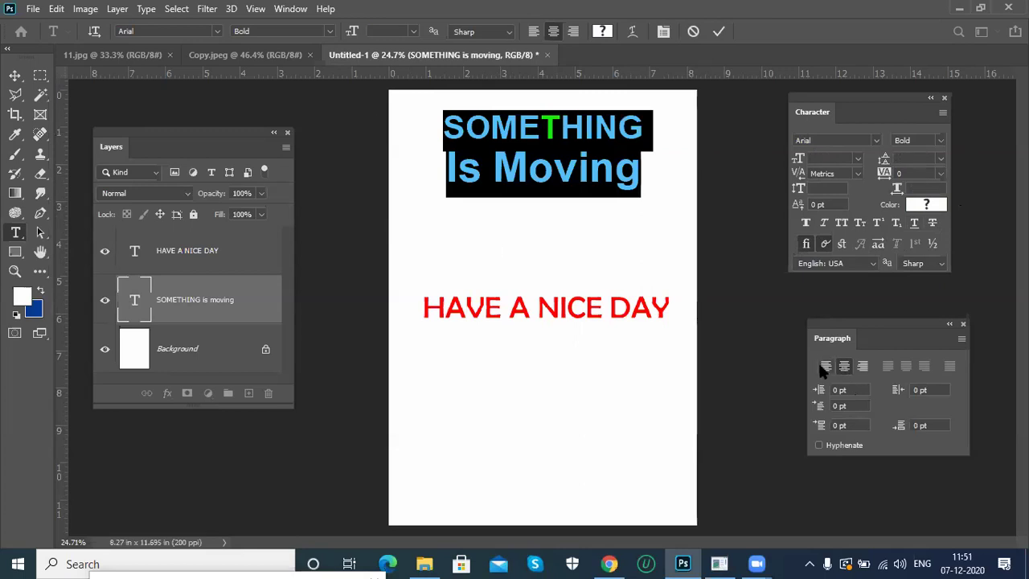
click(863, 367)
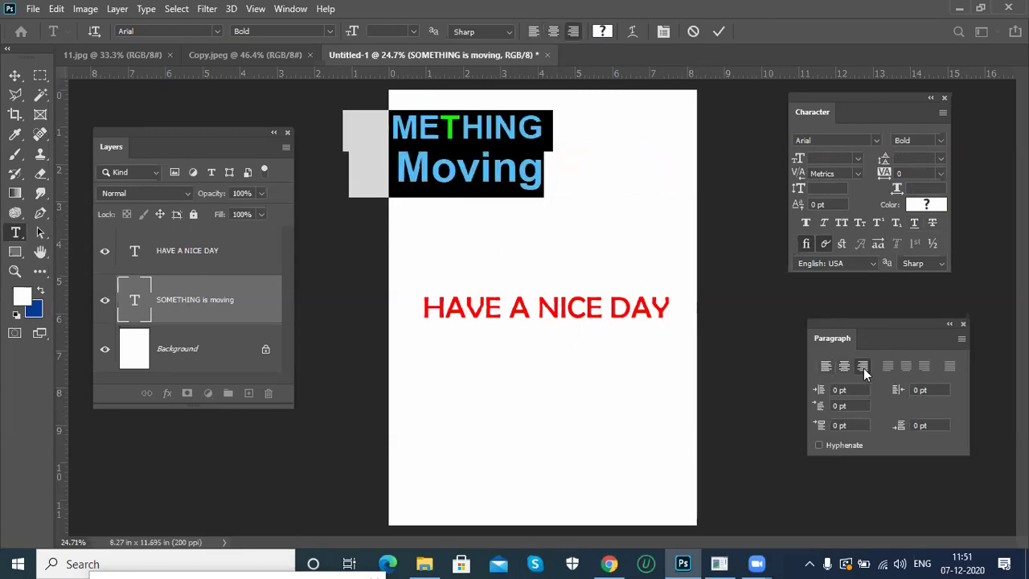
click(845, 367)
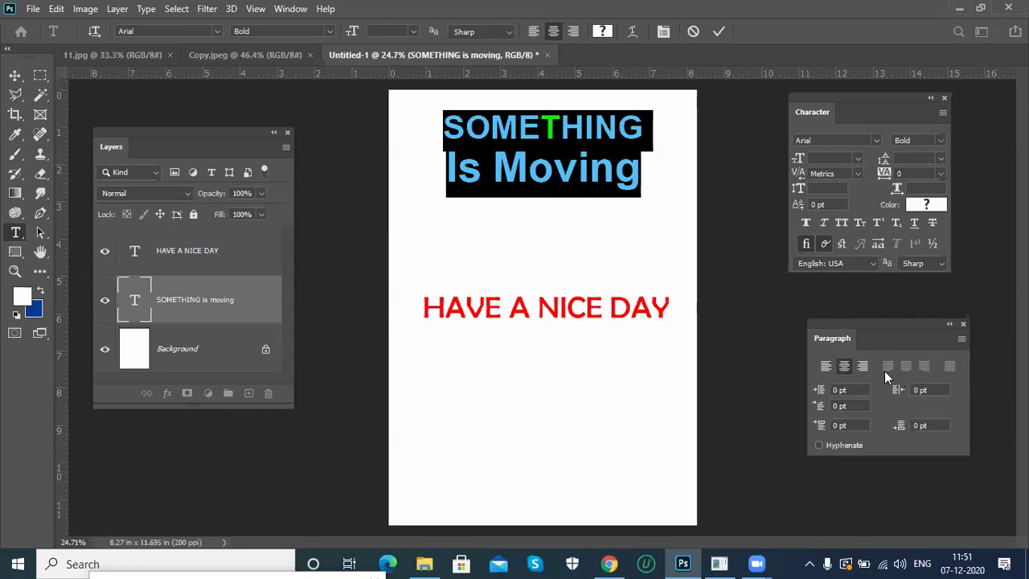
Move the SOMETHING Is Moving text up near the page's upper edge and place HAVE A NICE DAY directly beneath it.
click(14, 74)
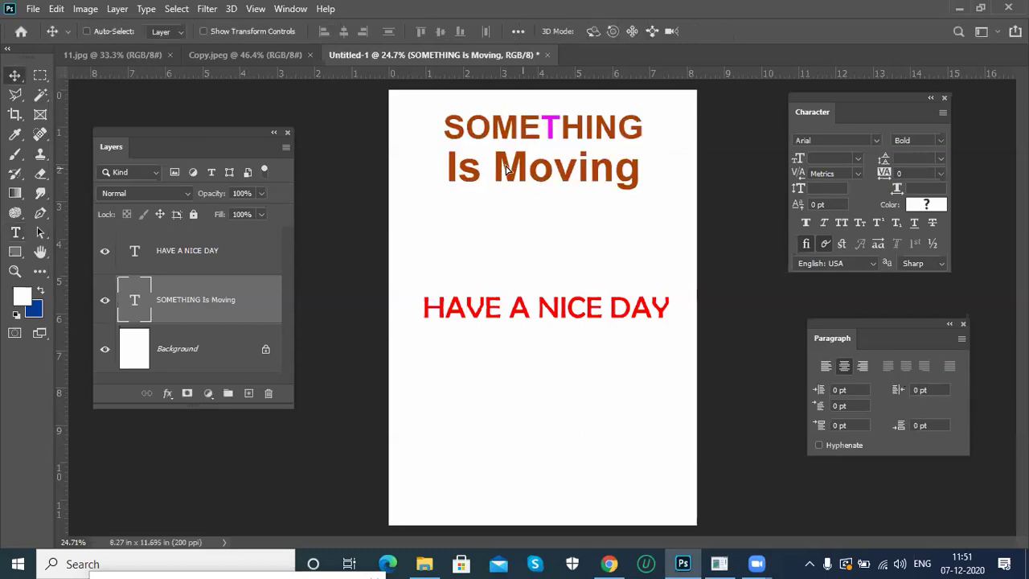
drag(516, 167, 507, 169)
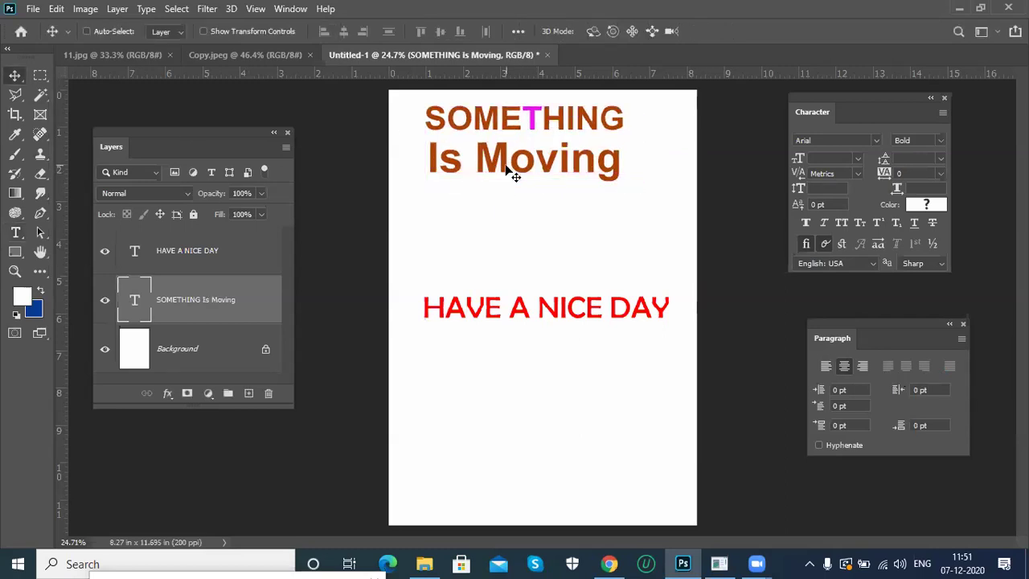
drag(555, 311, 566, 364)
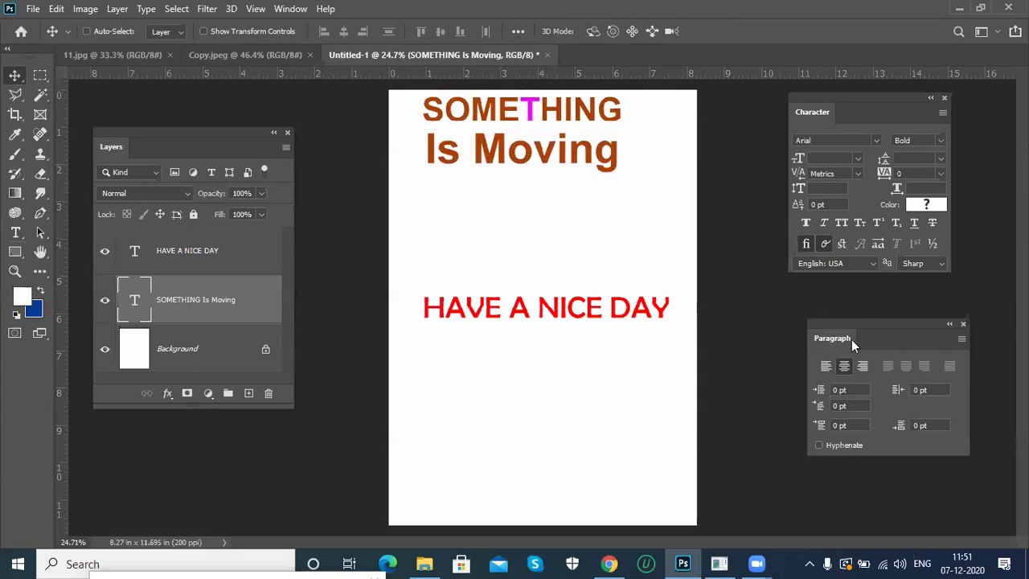
click(186, 251)
drag(557, 317, 535, 202)
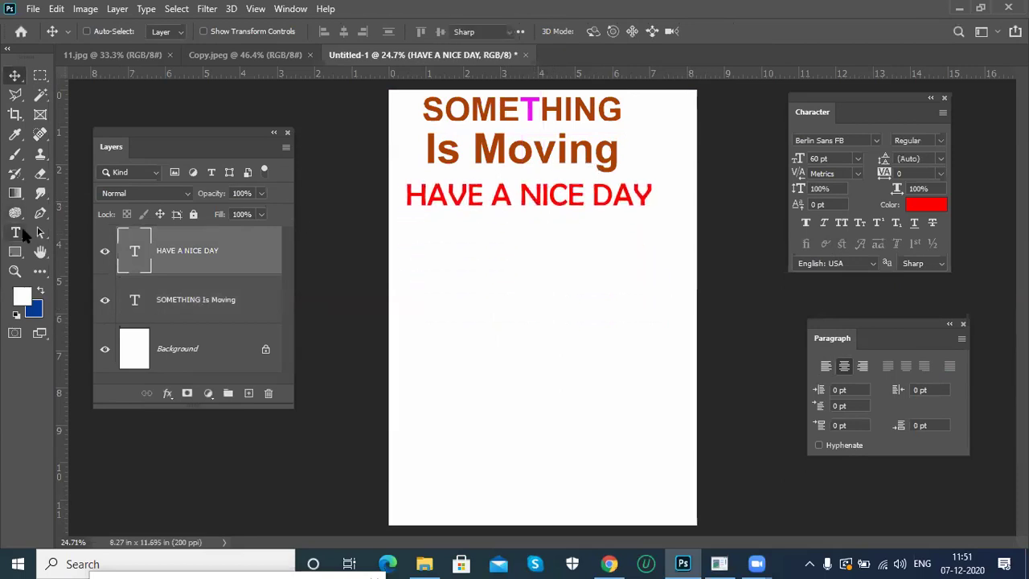
Draw a large paragraph text box below HAVE A NICE DAY and reduce its Lorem ipsum placeholder text to 43 pt.
click(18, 230)
drag(423, 234, 660, 443)
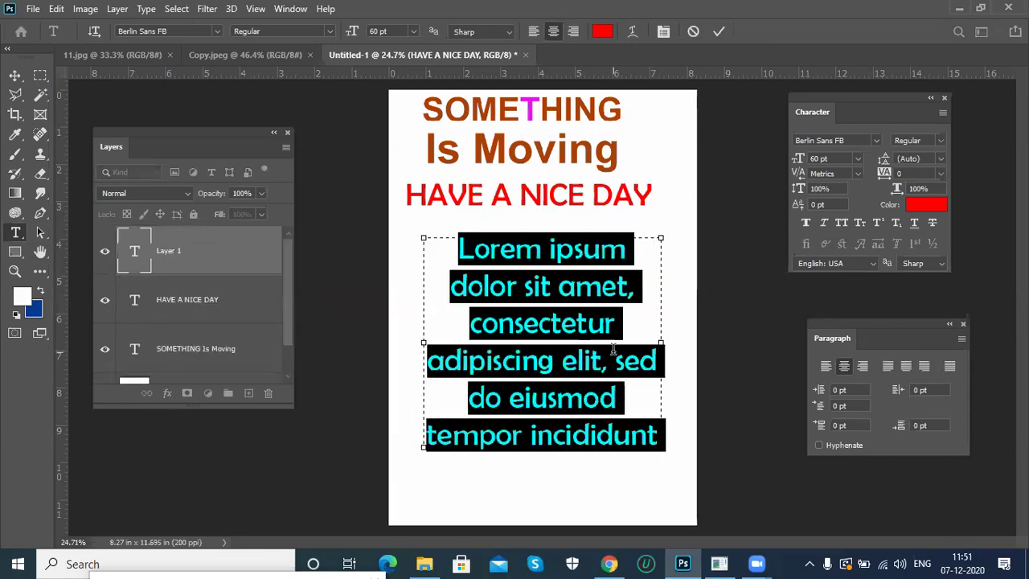
key(ctrl+shift+less)
key(ctrl+shift+less)
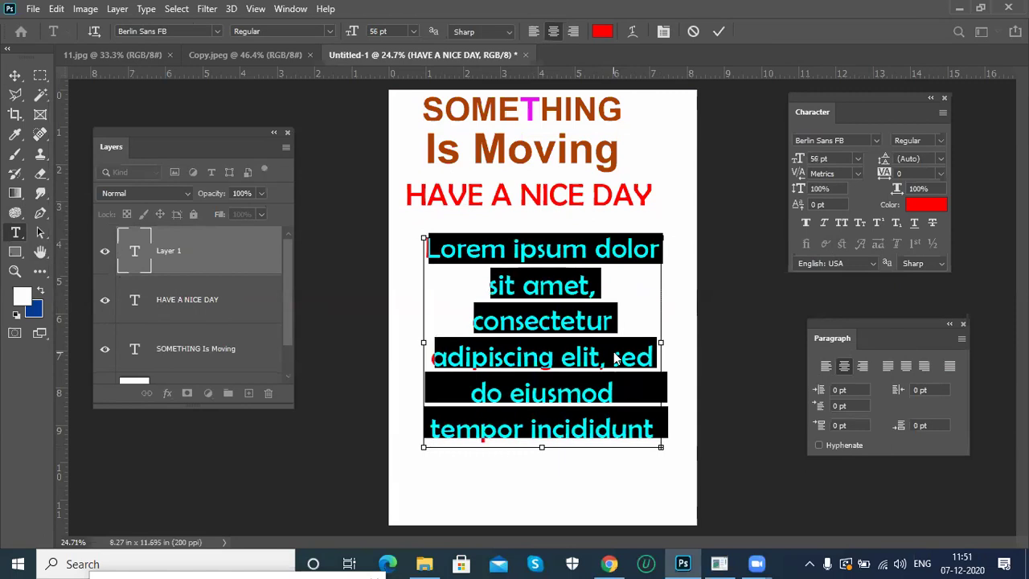
key(ctrl+shift+less)
key(ctrl+shift+less)
key(ctrl+shift+less)
key(ctrl+shift+less)
key(ctrl+shift+less)
key(ctrl+shift+less)
key(ctrl+shift+less)
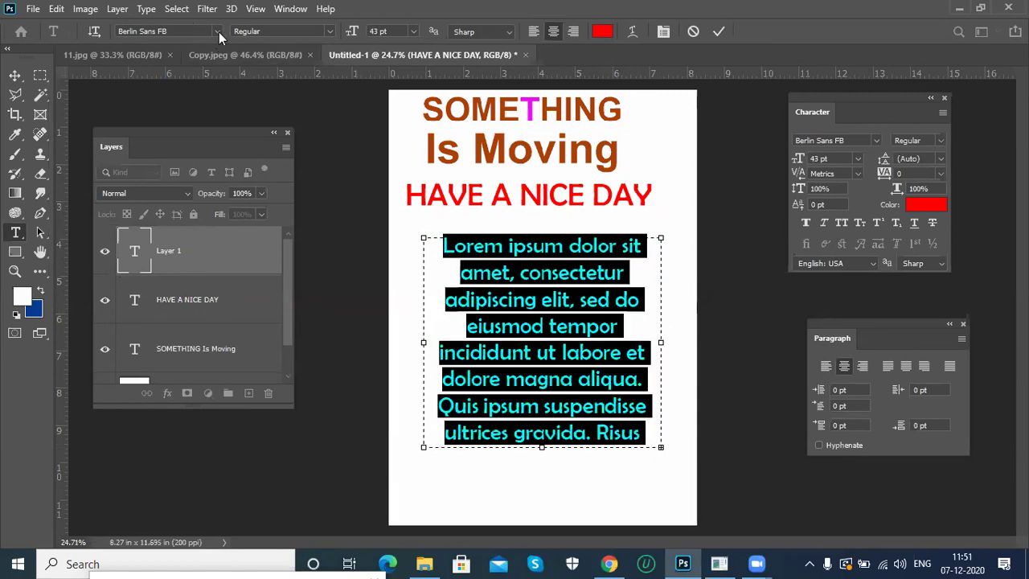
Set the Lorem ipsum paragraph's font to Arial and its size to 15 pt.
click(217, 32)
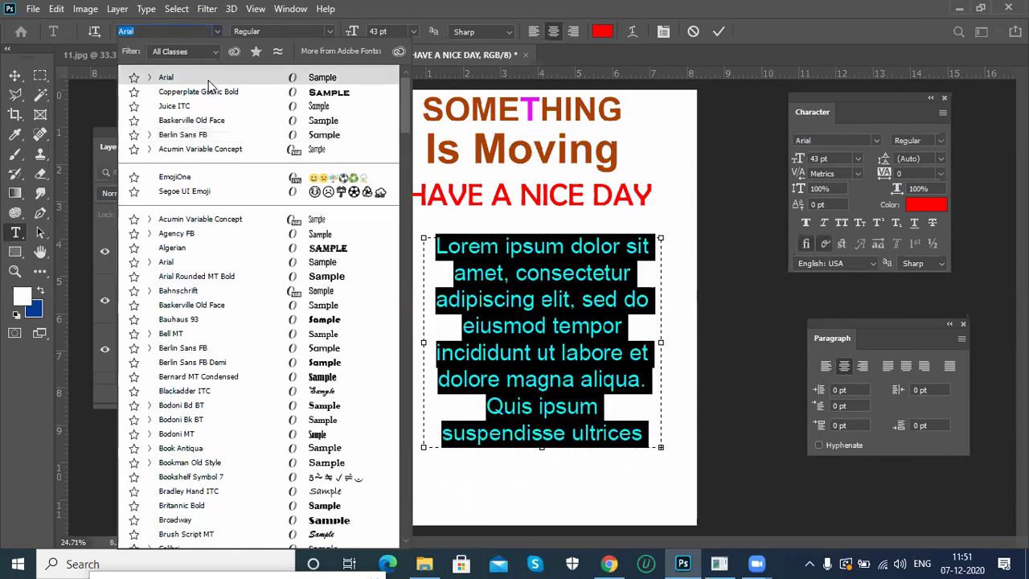
click(207, 84)
key(Tab)
key(Tab)
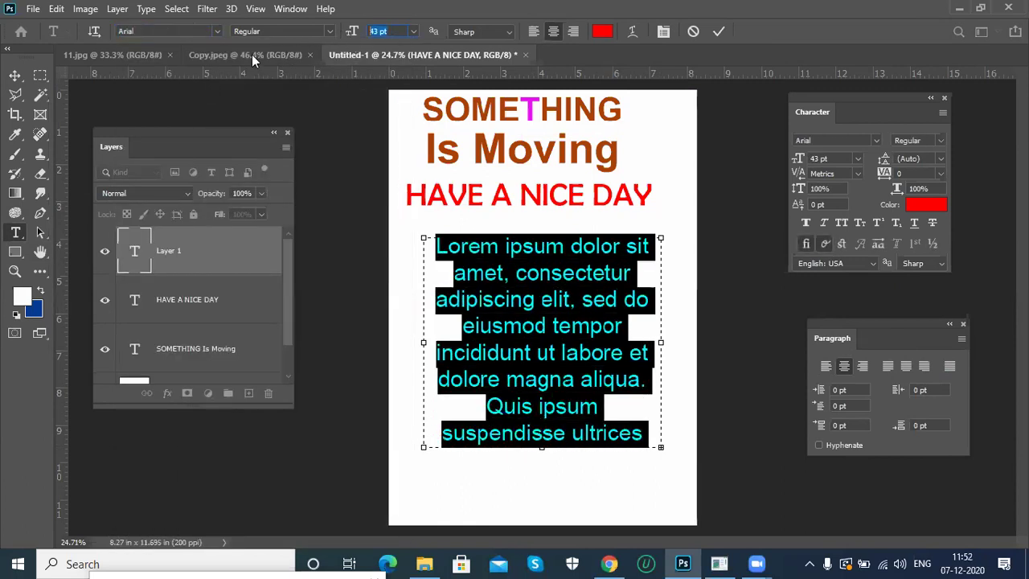
text(15)
key(Return)
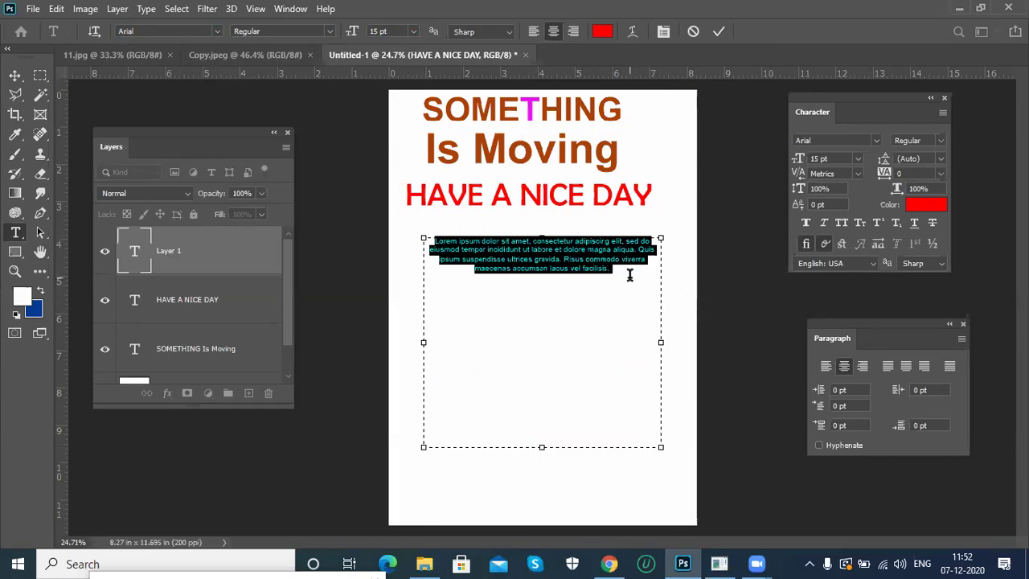
Compare justification with the last line aligned left against plain unjustified alignment on the Lorem ipsum paragraph.
click(888, 366)
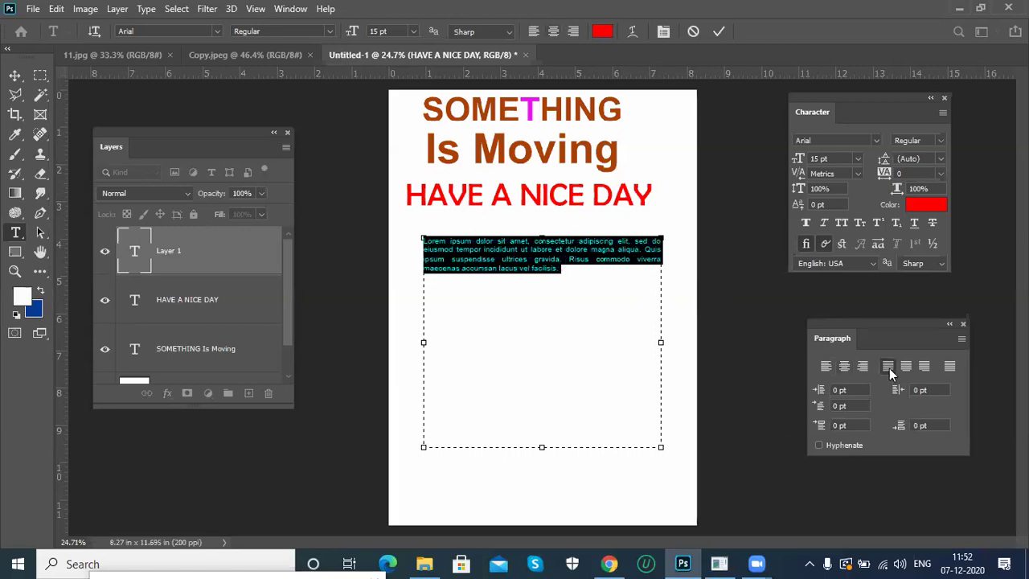
click(861, 366)
click(842, 366)
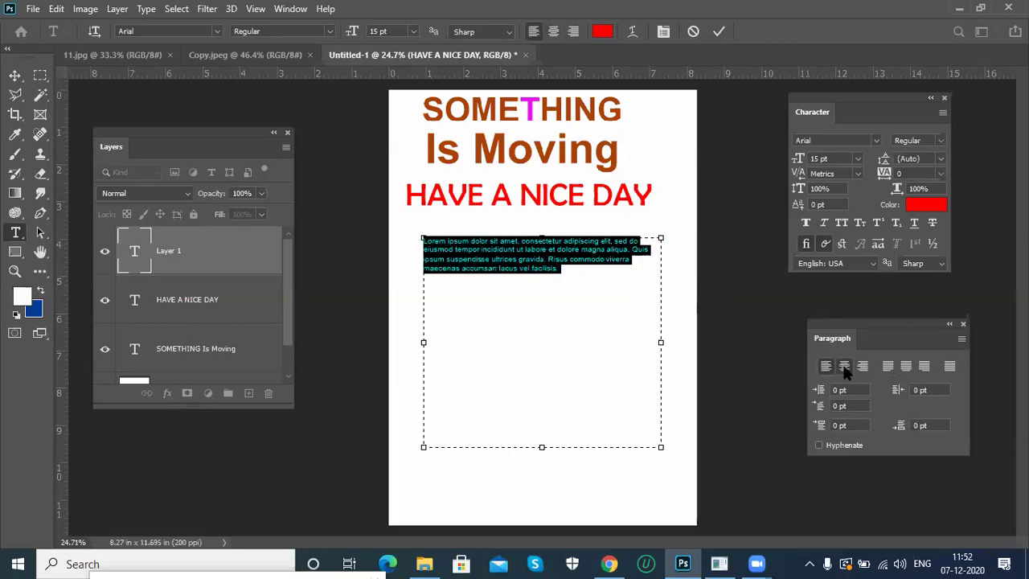
click(889, 366)
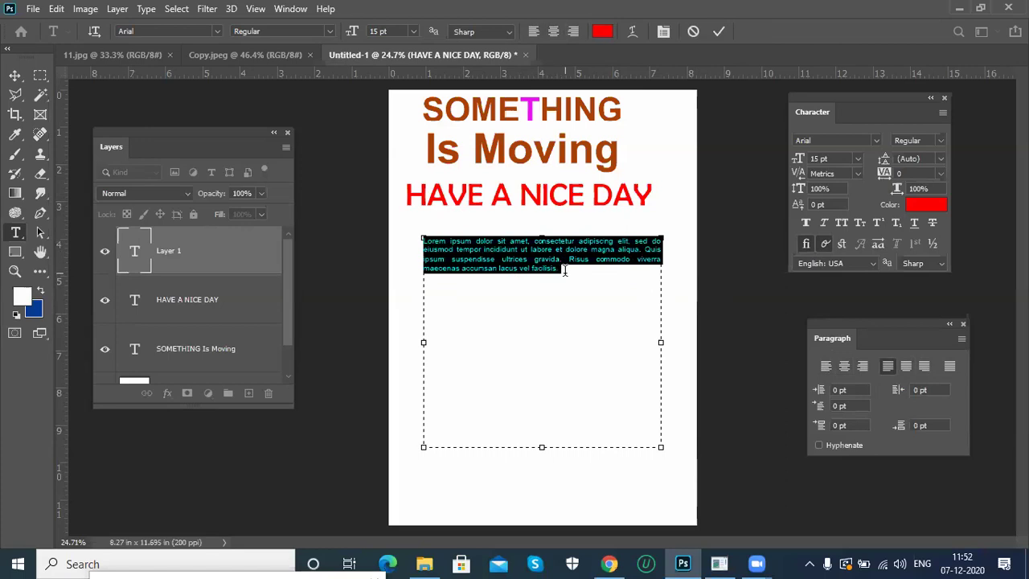
Try justifying the Lorem ipsum paragraph with its last line right-aligned and centered, and apply full justification to all lines.
click(924, 365)
click(907, 366)
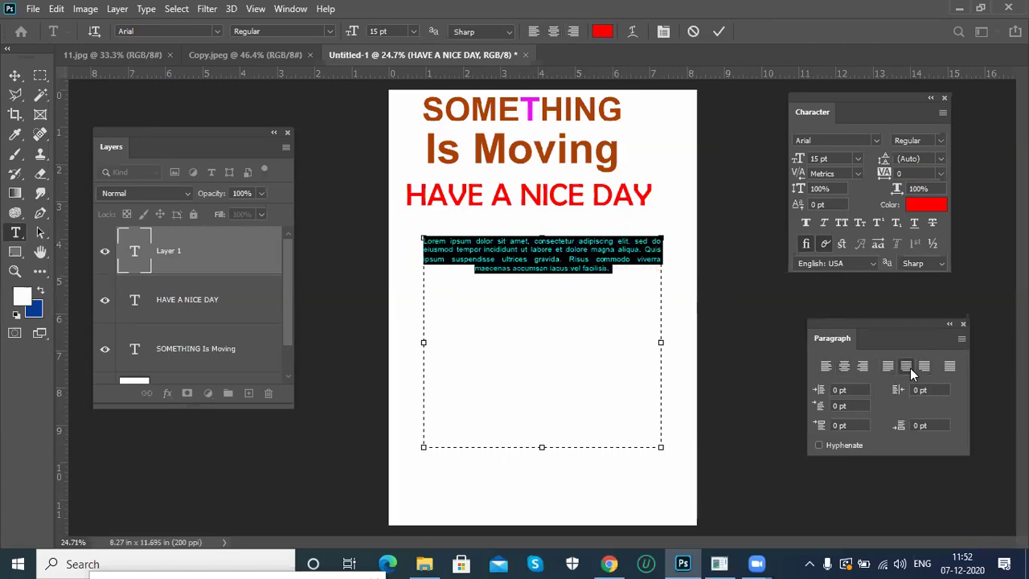
click(949, 366)
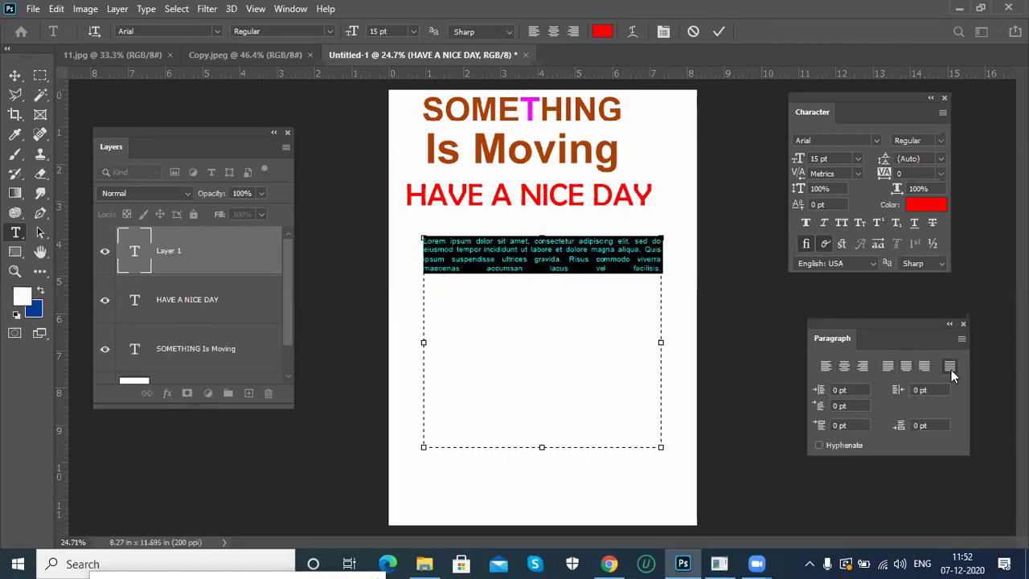
Shrink the Lorem ipsum text box to fit its text, justified with the last line left, and move it under HAVE A NICE DAY.
click(638, 271)
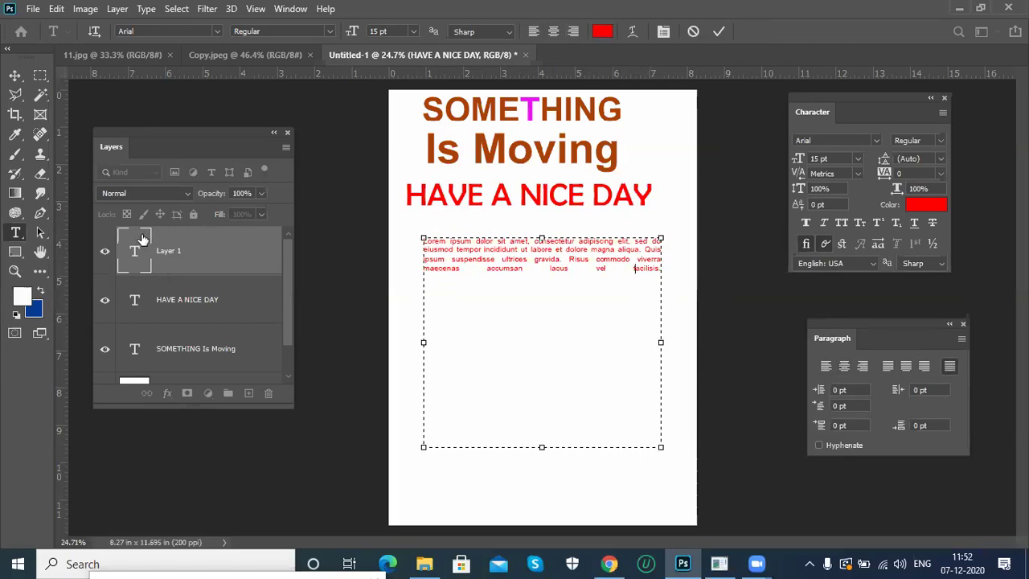
drag(661, 342, 585, 344)
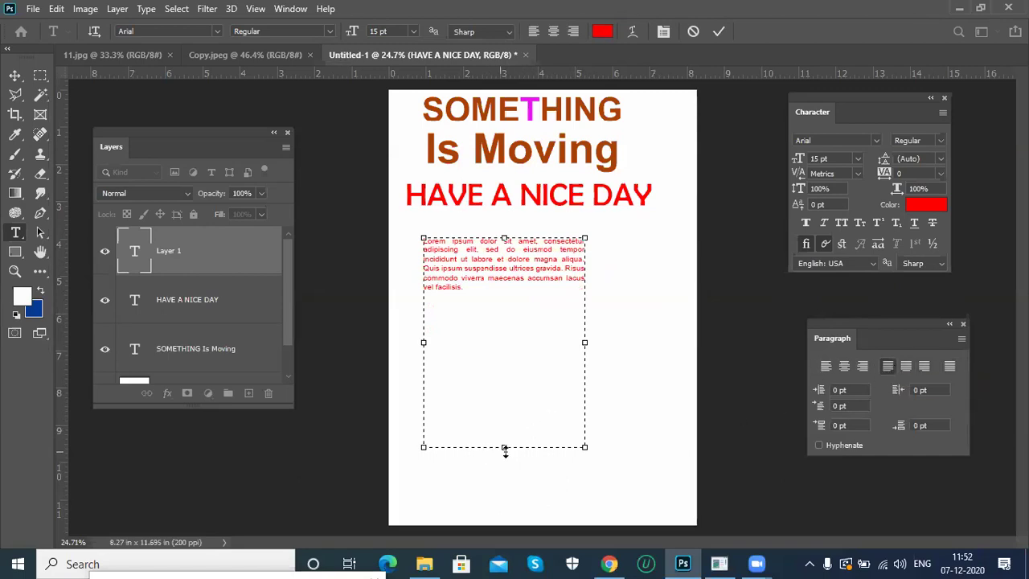
drag(505, 447, 504, 307)
click(14, 75)
drag(515, 261, 501, 248)
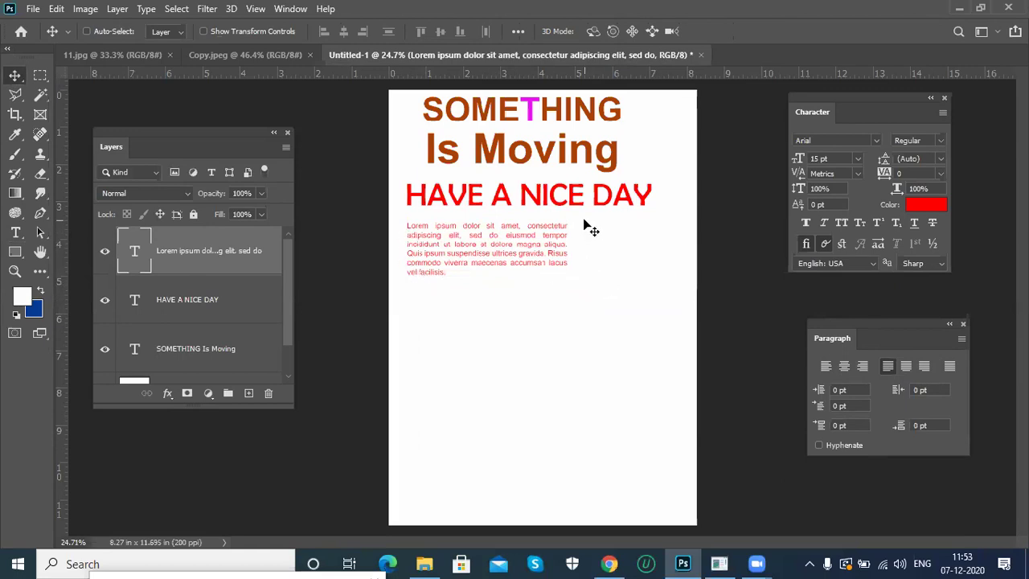
Repeat the Lorem ipsum passage until it appears three times, and lengthen and narrow the text box into a tall column.
click(14, 234)
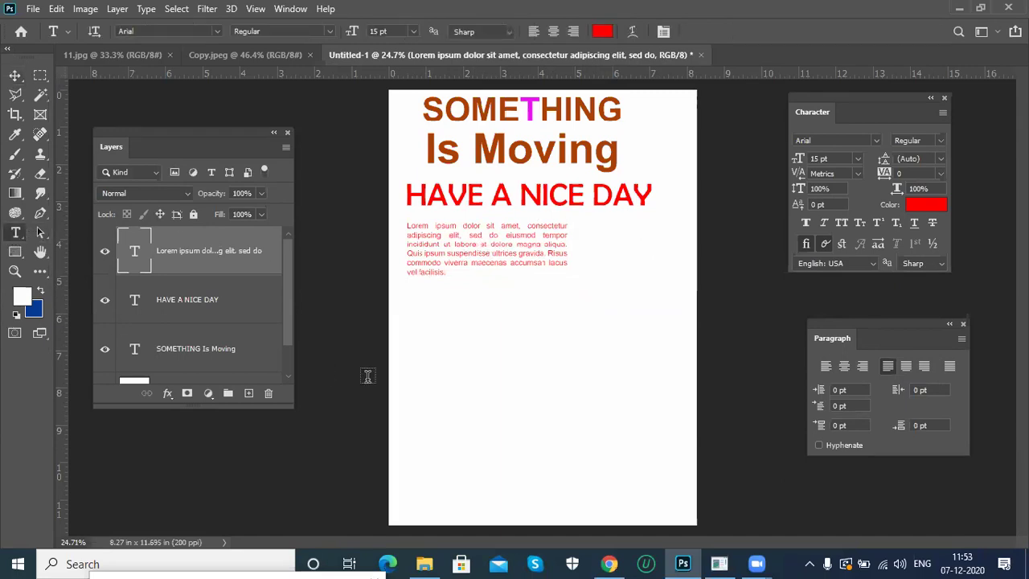
click(482, 242)
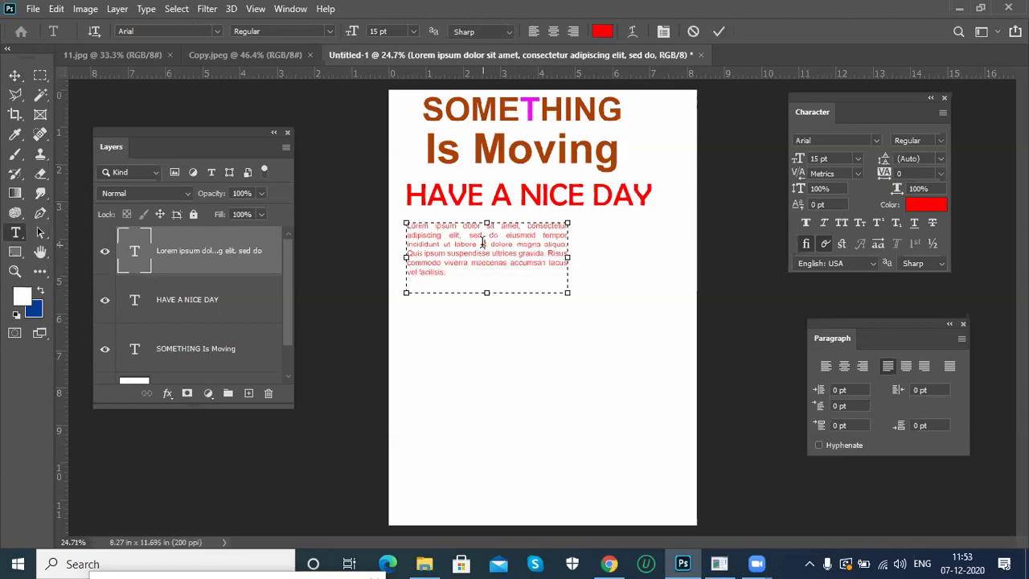
drag(479, 271, 402, 224)
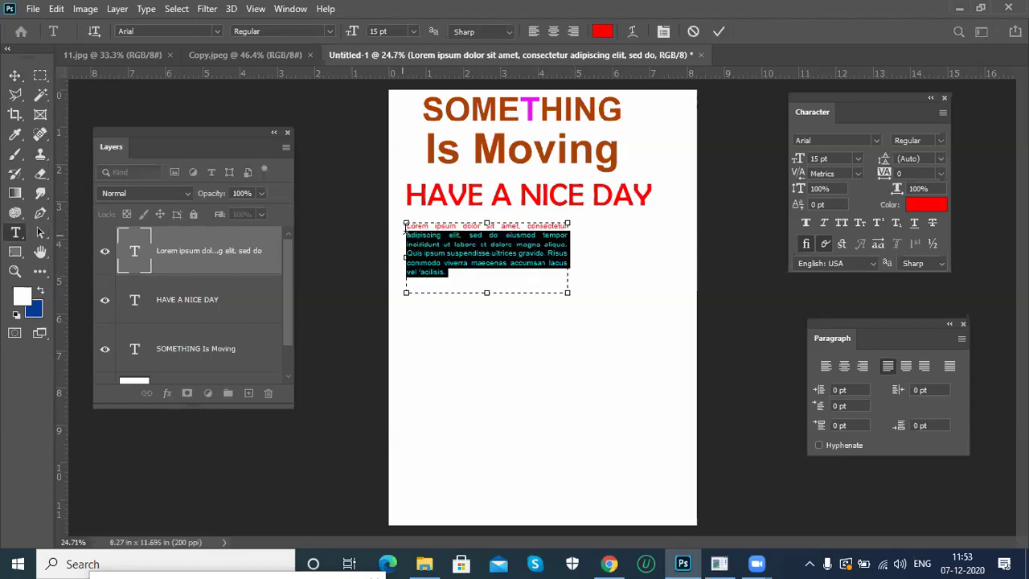
click(461, 271)
text(Lorem ipsum dolor sit amet, consectetur adipiscing elit, sed do eiusmod)
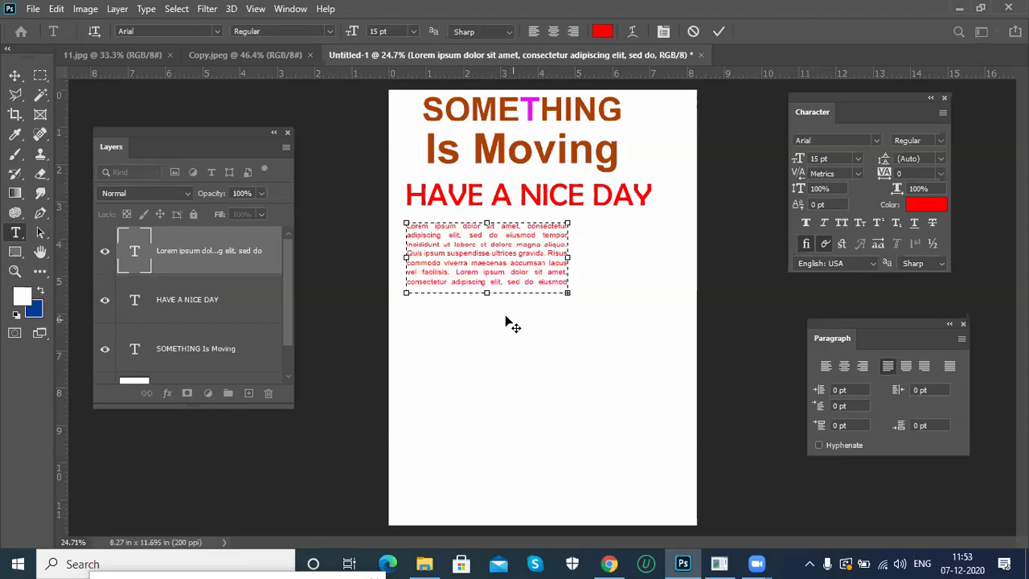
drag(486, 294, 489, 413)
drag(554, 317, 545, 318)
Duplicate the Lorem ipsum column layer and place the copy beside the original as a second column.
click(15, 75)
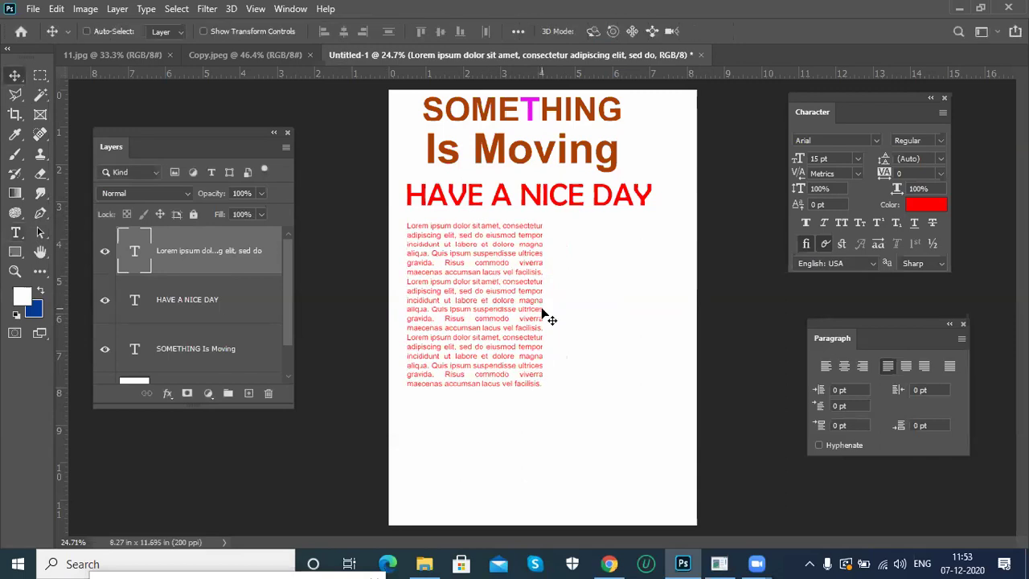
key(ctrl+j)
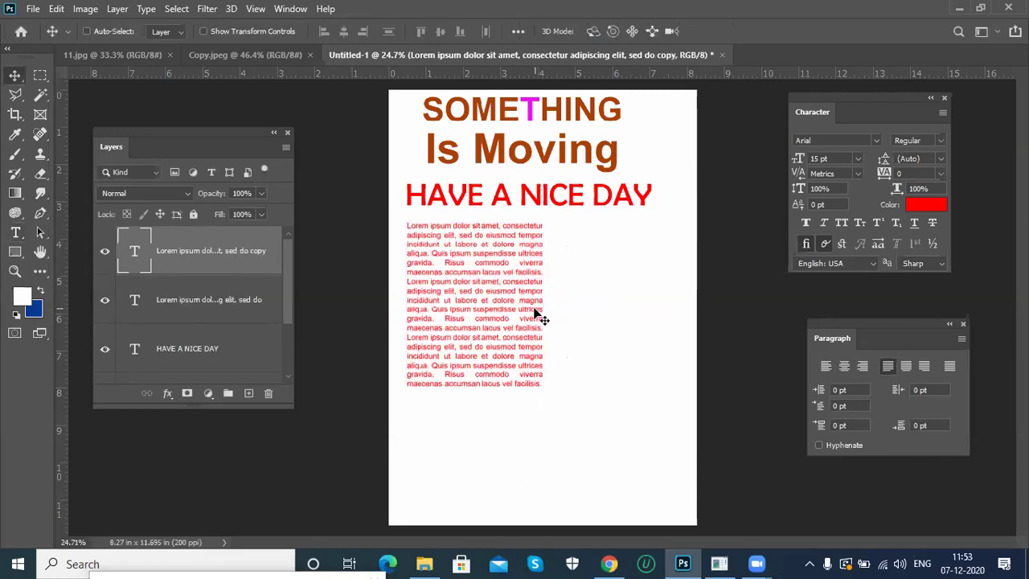
drag(589, 313, 680, 315)
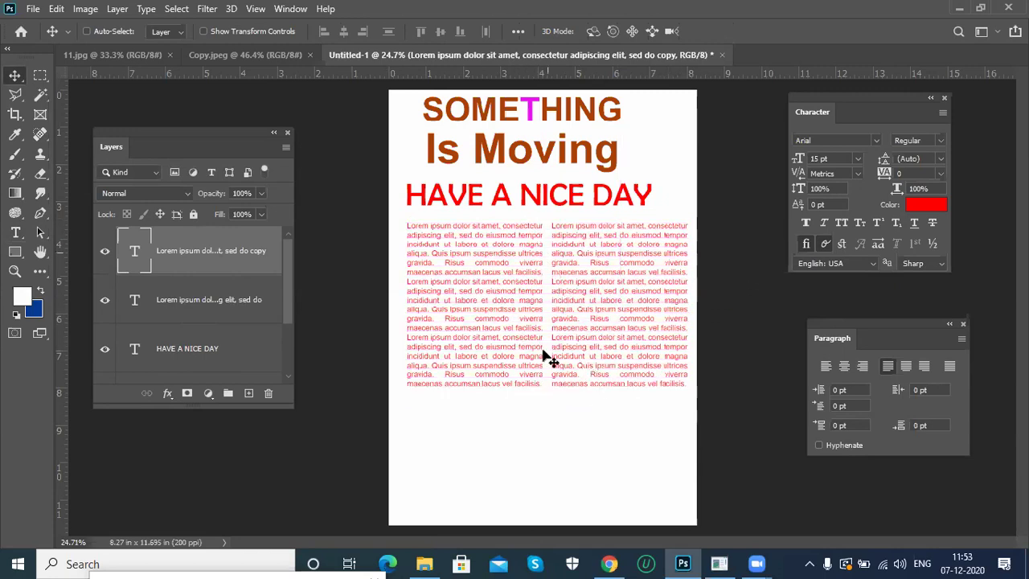
Reposition the HAVE A NICE DAY and SOMETHING Is Moving headings closer above the two text columns.
right_click(585, 215)
click(595, 209)
drag(555, 161, 586, 164)
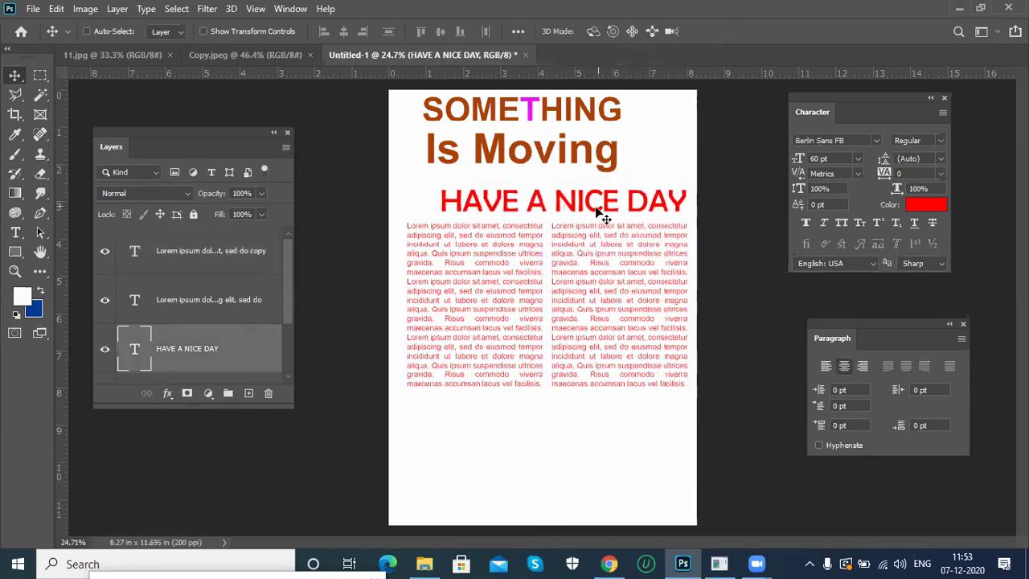
drag(593, 210, 591, 205)
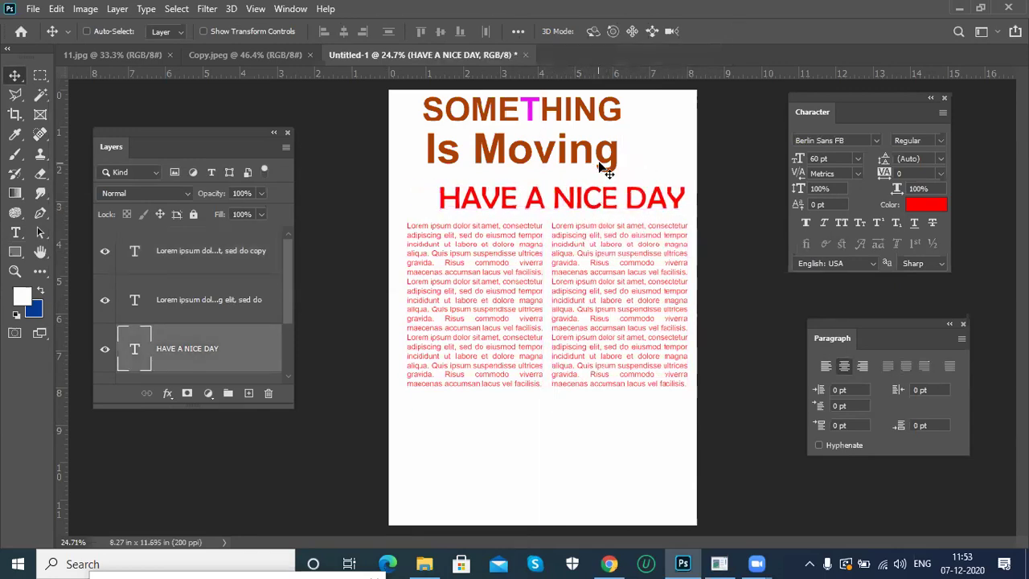
right_click(616, 161)
click(635, 164)
drag(626, 173, 647, 181)
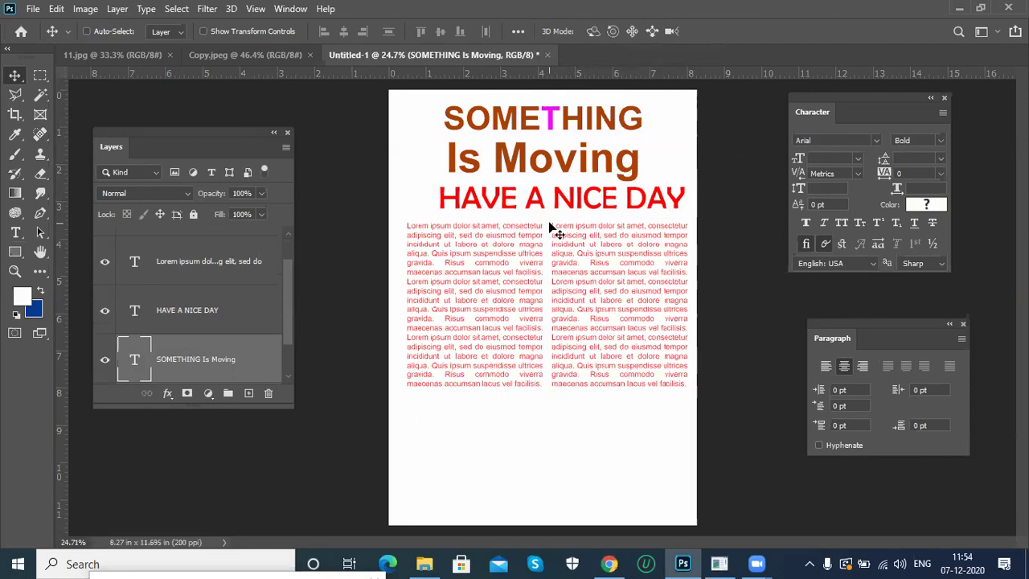
Look at the text layout of the Copy.jpg poster and return to the Untitled-1 document.
click(257, 55)
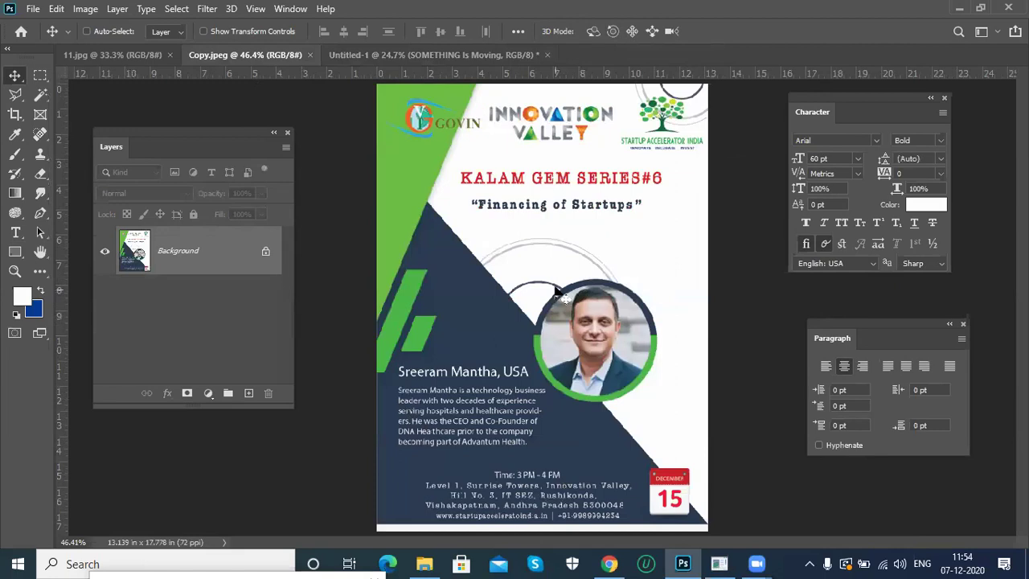
click(426, 56)
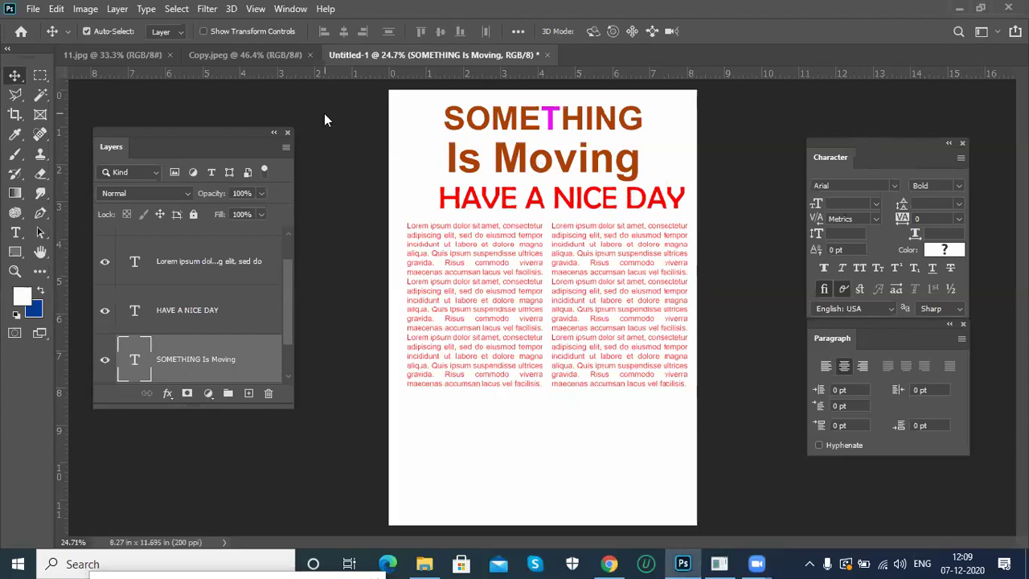
Start opening files and browse to the images\MOVIE folder on Local Disk (E:).
key(ctrl+o)
drag(213, 27, 334, 121)
click(194, 350)
click(315, 253)
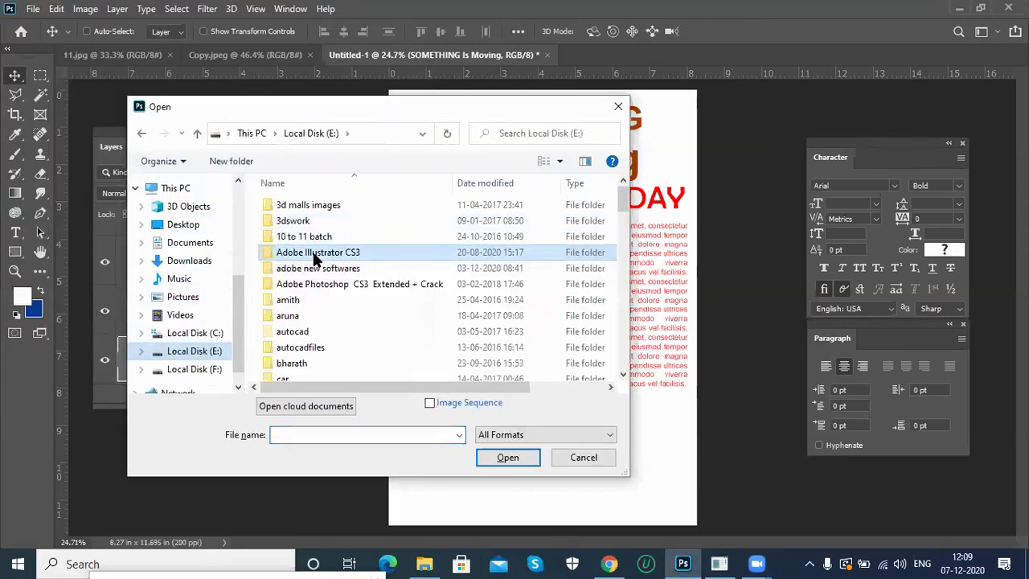
key(p)
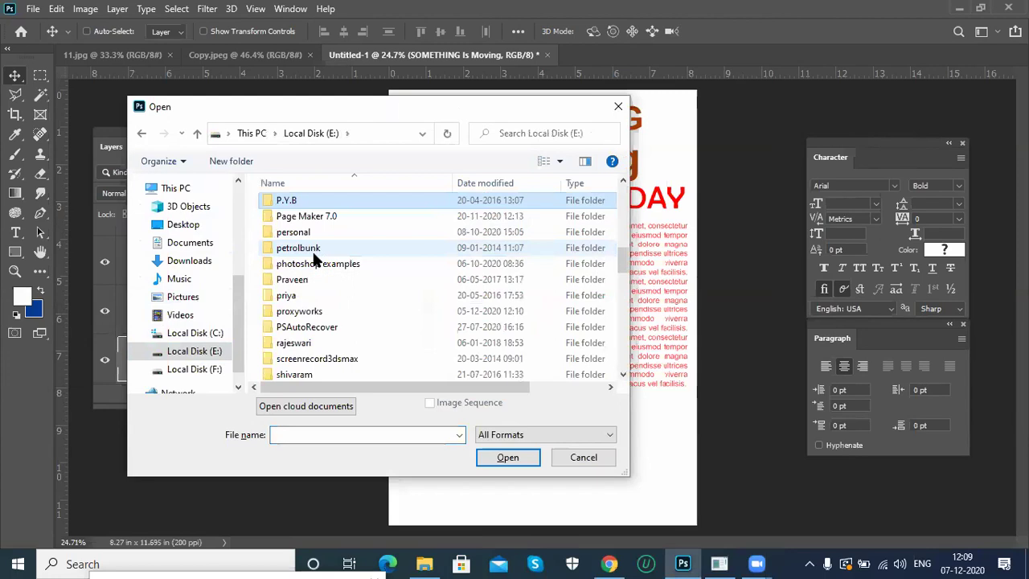
click(314, 254)
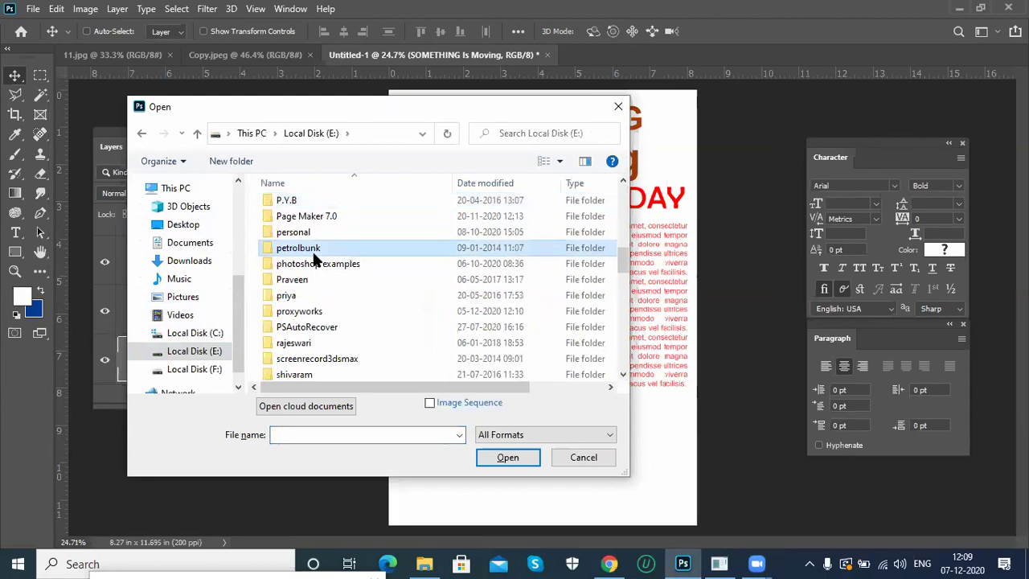
key(i)
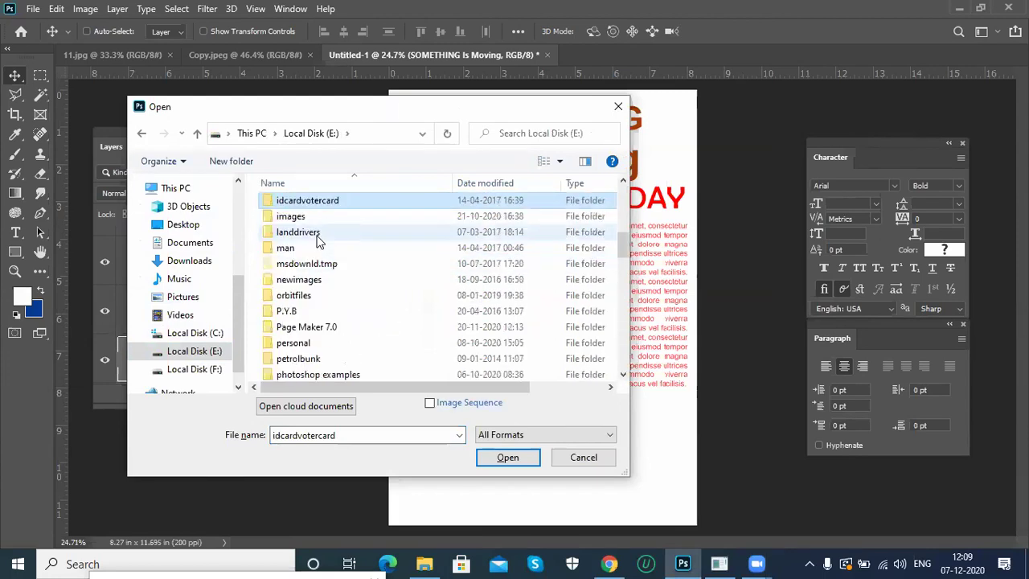
double_click(307, 218)
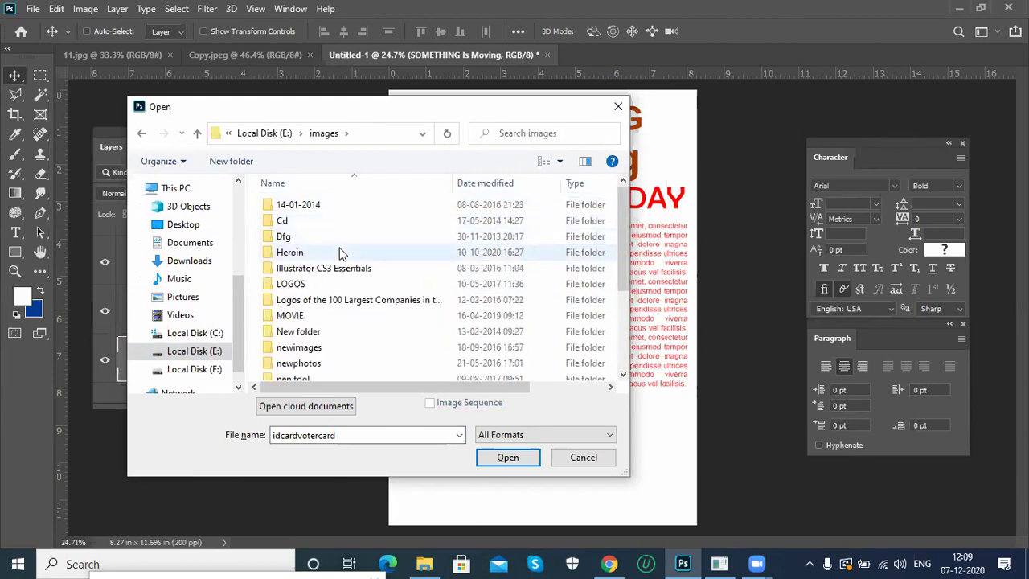
double_click(312, 314)
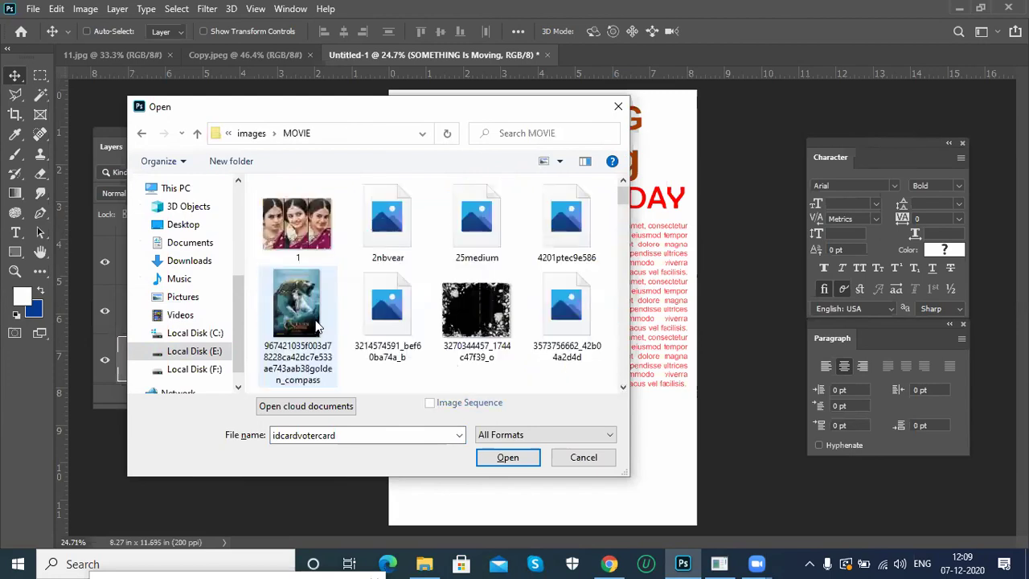
Open the images Adhinetha07_1024_170409, wp-1oy1280 and wp-2ksr1280 together from the MOVIE folder.
drag(624, 197, 625, 210)
click(477, 221)
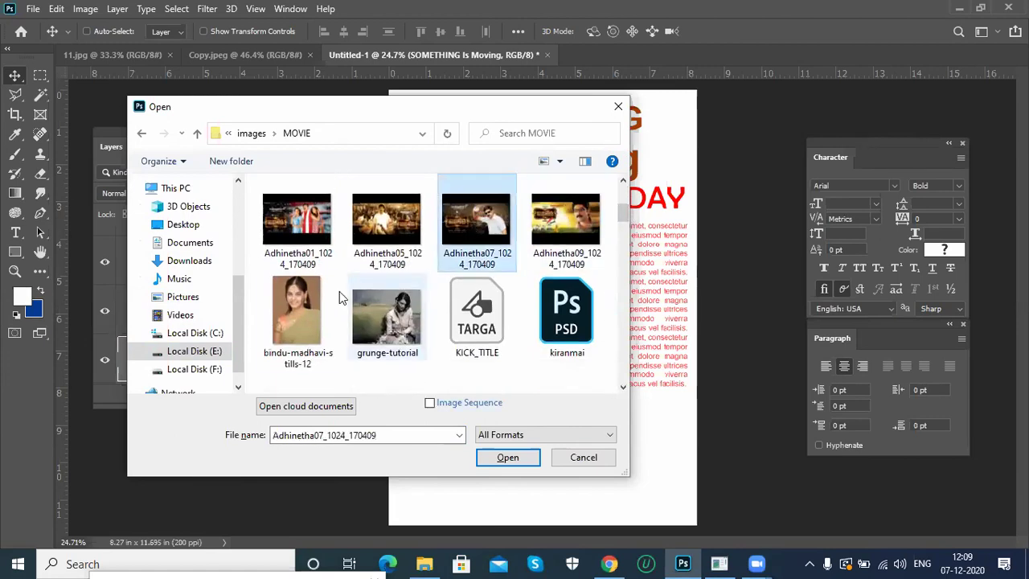
drag(621, 209, 621, 237)
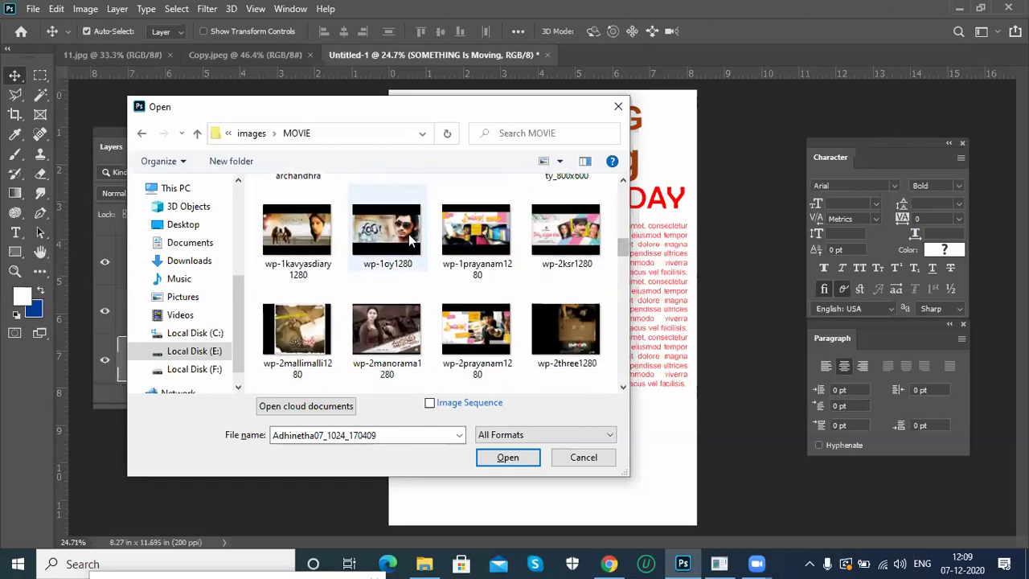
ctrl+click(386, 233)
ctrl+click(575, 238)
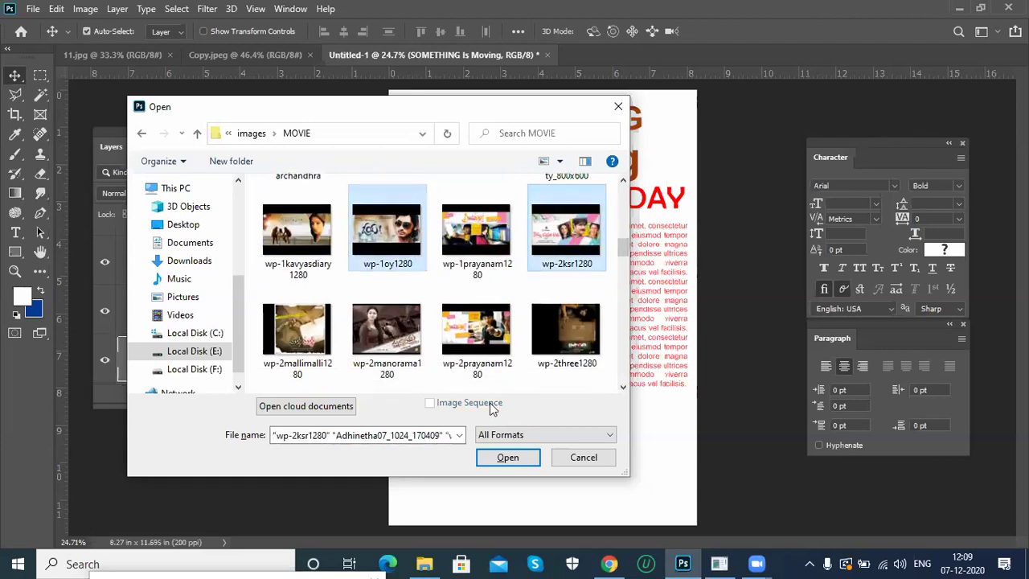
click(506, 457)
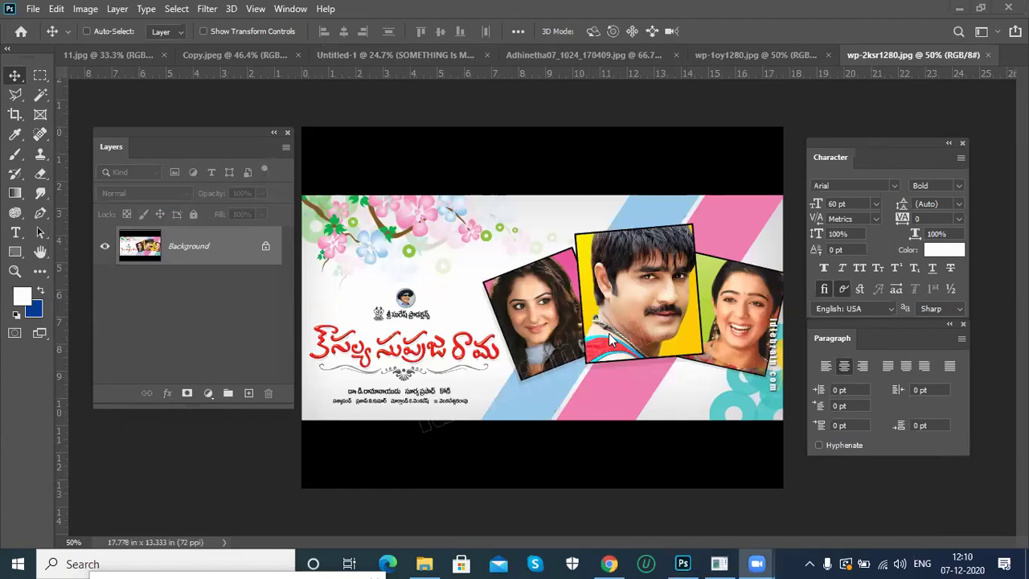
Examine the red title lettering in wp-2ksr1280.jpg up close, with the Character and Paragraph panels closed, and return to the full image.
click(722, 115)
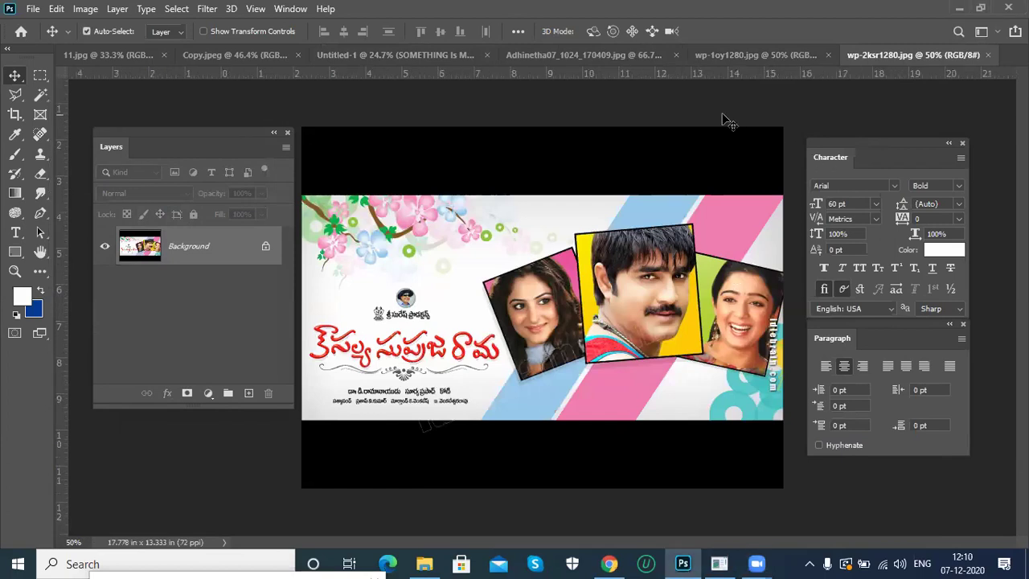
key(ctrl+plus)
key(ctrl+plus)
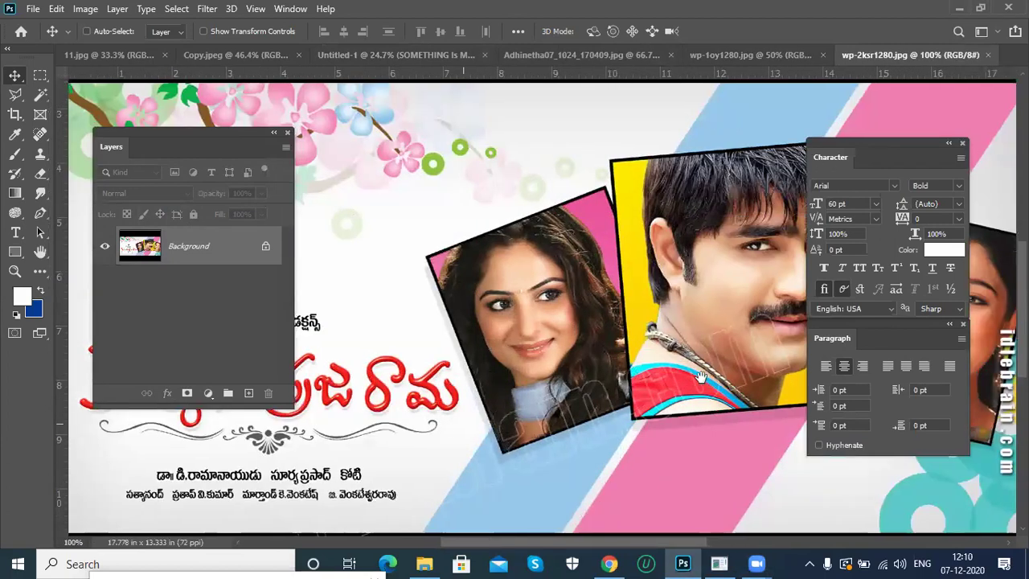
key(ctrl+plus)
key(ctrl+plus)
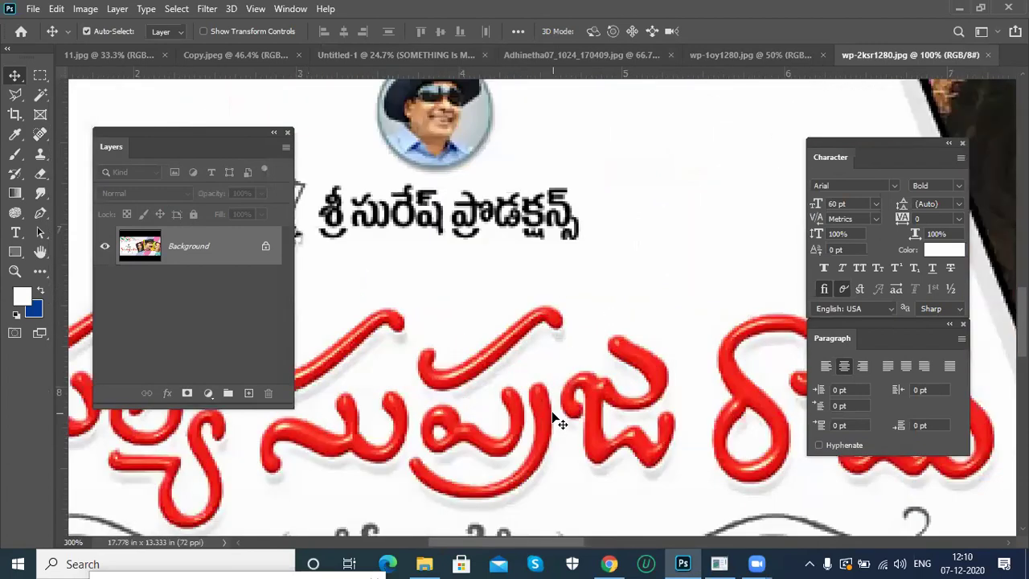
drag(482, 390, 493, 367)
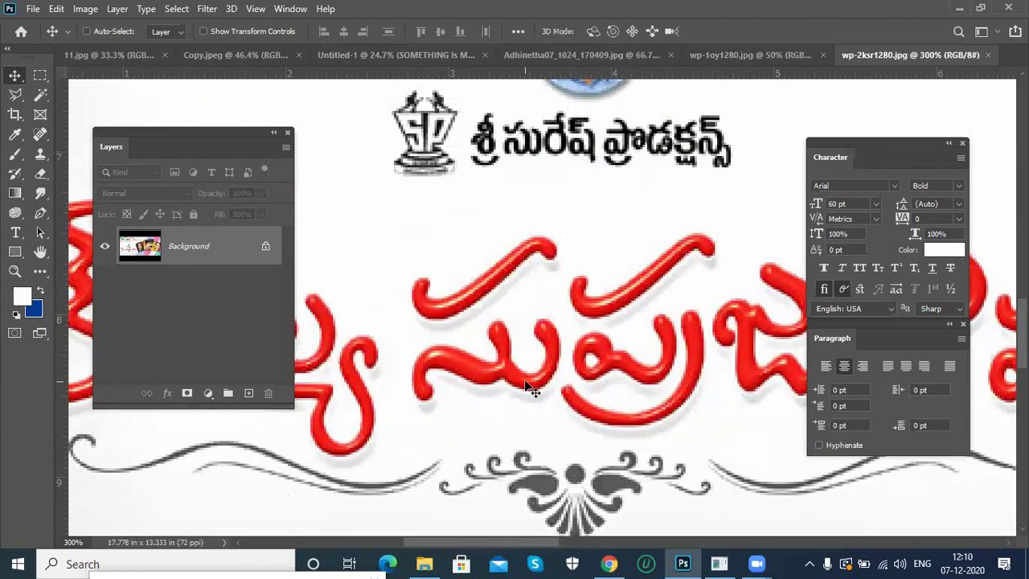
click(963, 324)
scroll(627, 249, up, 3)
scroll(627, 250, left, 3)
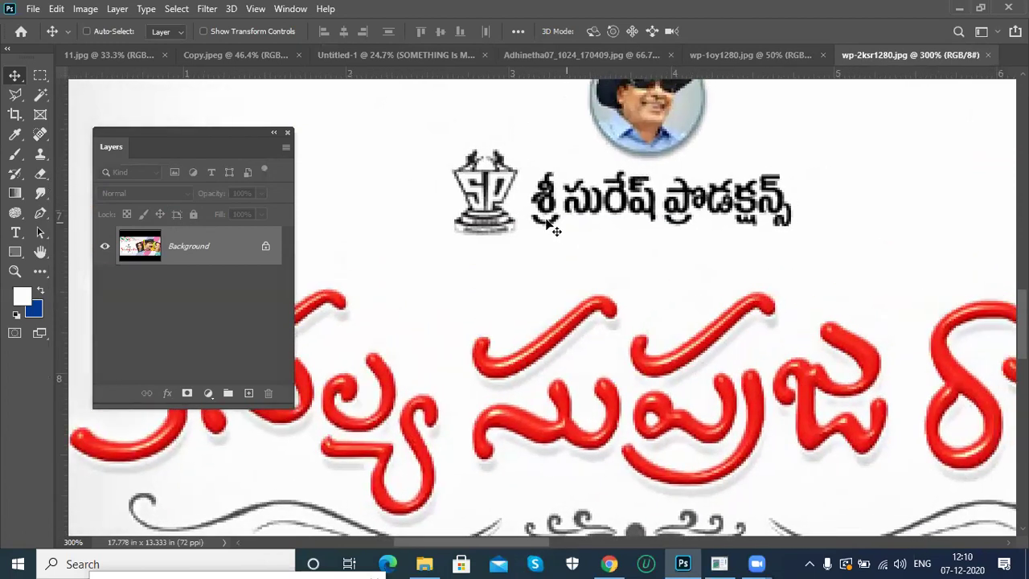
key(ctrl+0)
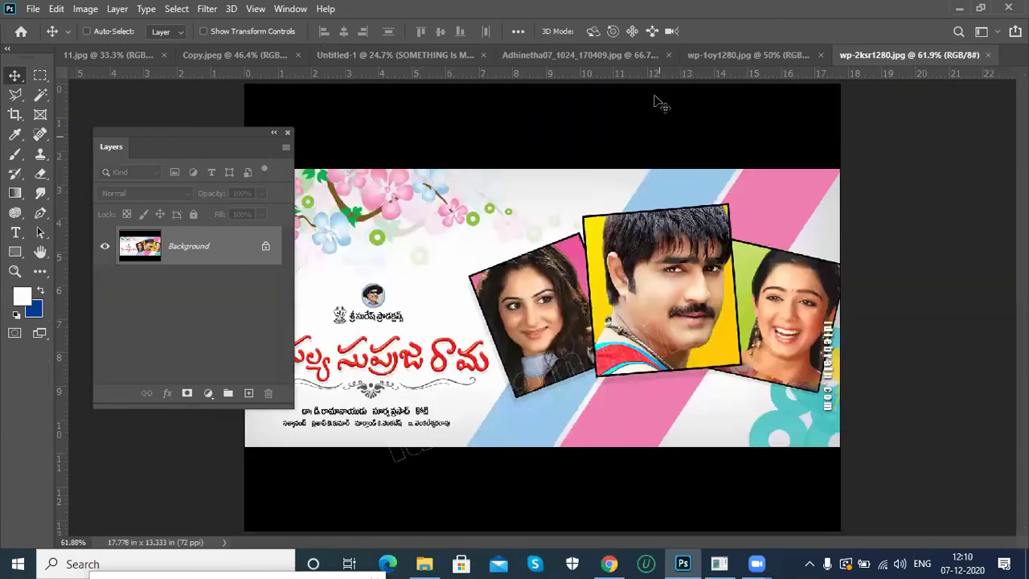
Examine the decorative title lettering in wp-1oy1280.jpg up close, and return to the full image.
click(729, 56)
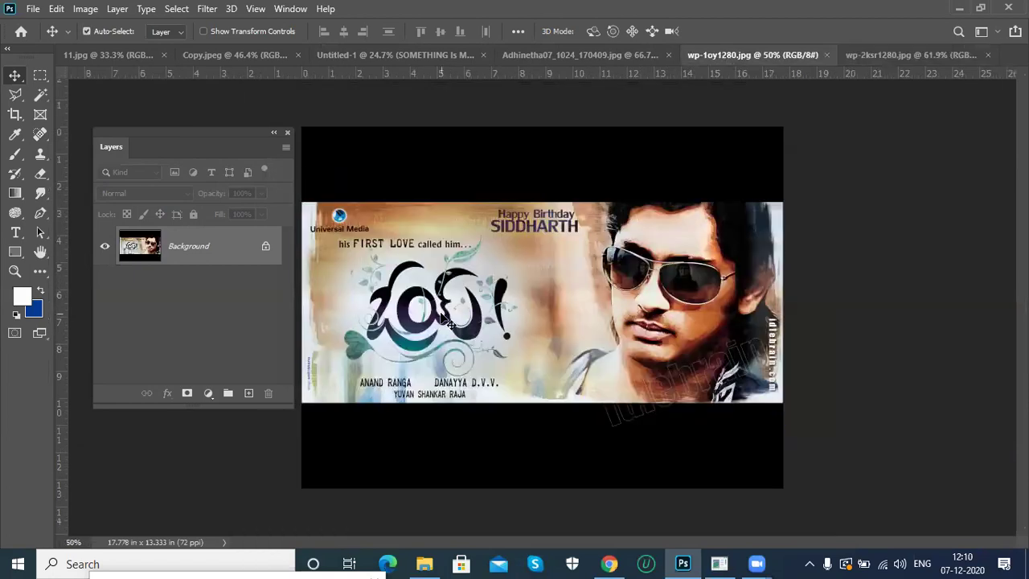
key(ctrl+plus)
key(ctrl+plus)
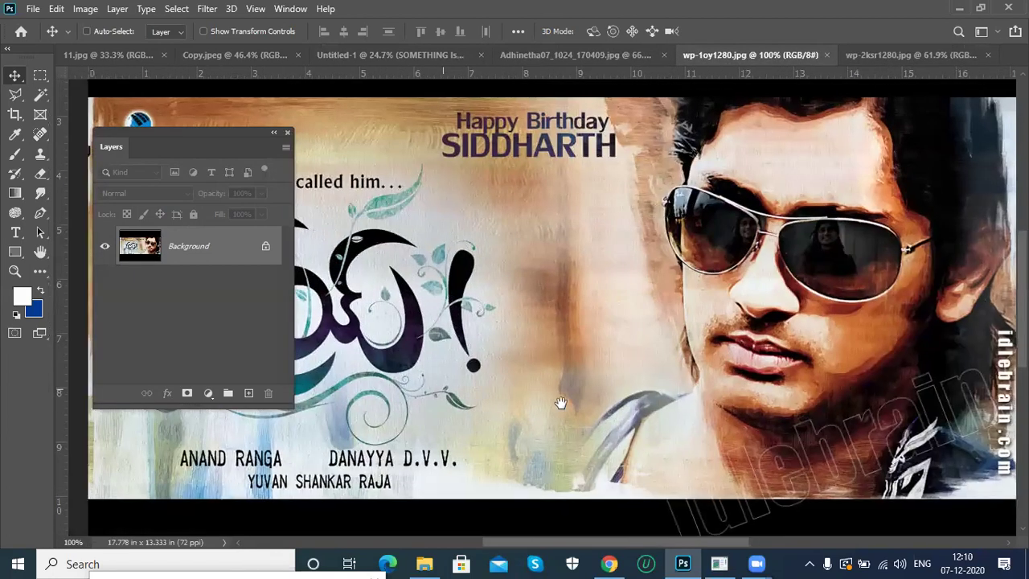
drag(560, 403, 631, 409)
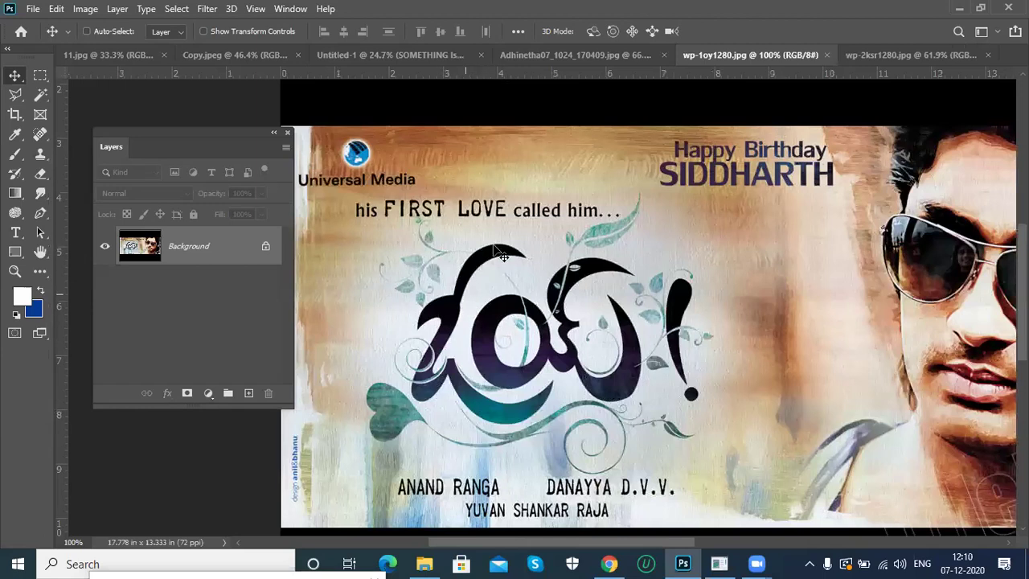
key(ctrl+plus)
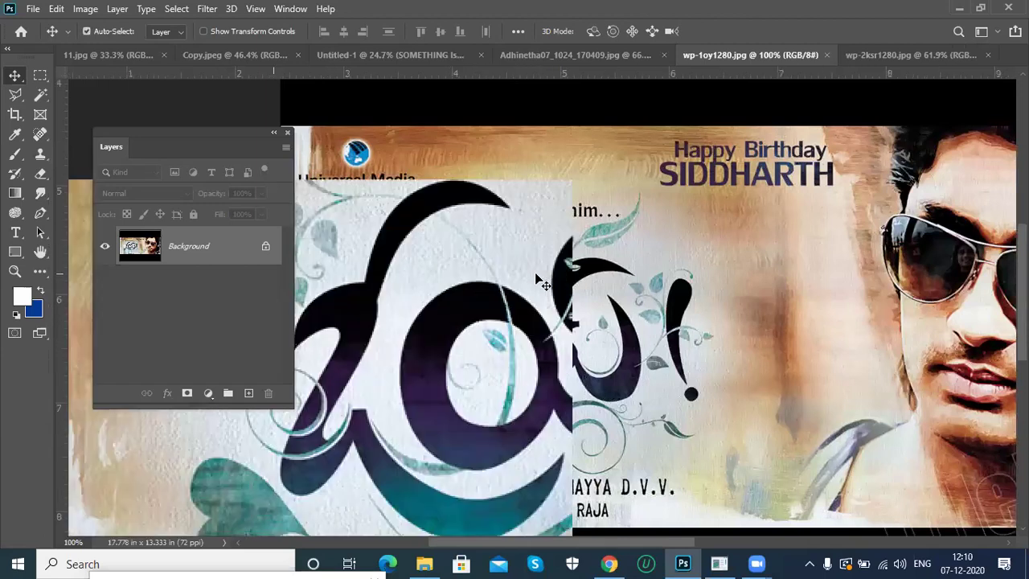
drag(804, 297, 599, 225)
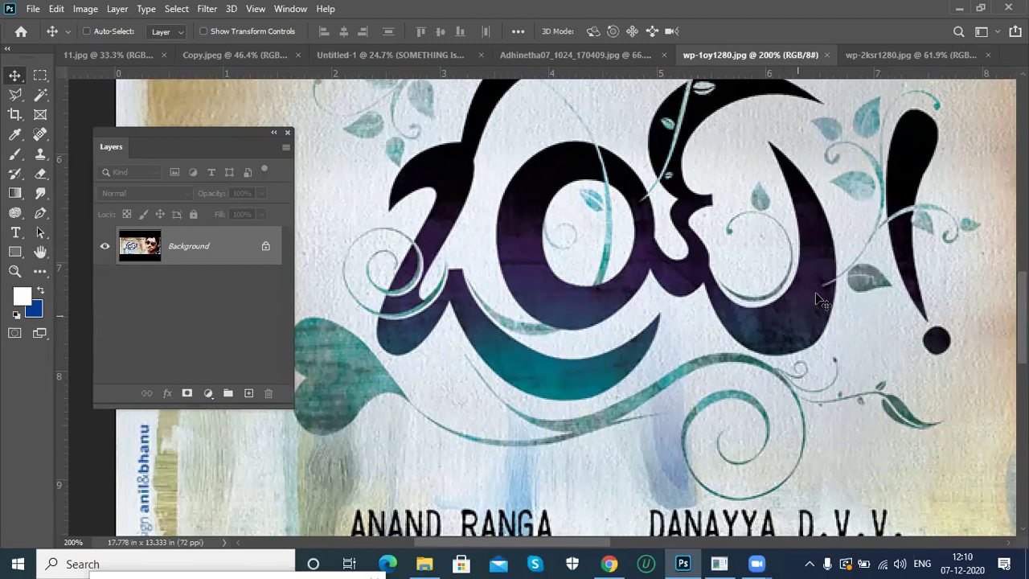
key(ctrl+0)
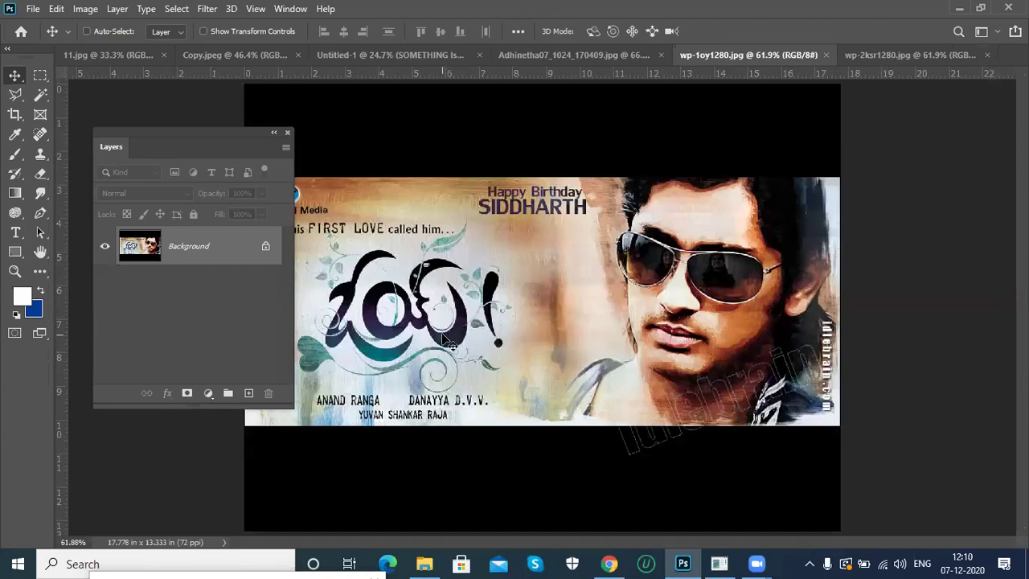
Examine the gold title lettering and ornate frame in Adhinetha07_1024_170409.jpg at 200% zoom.
click(579, 52)
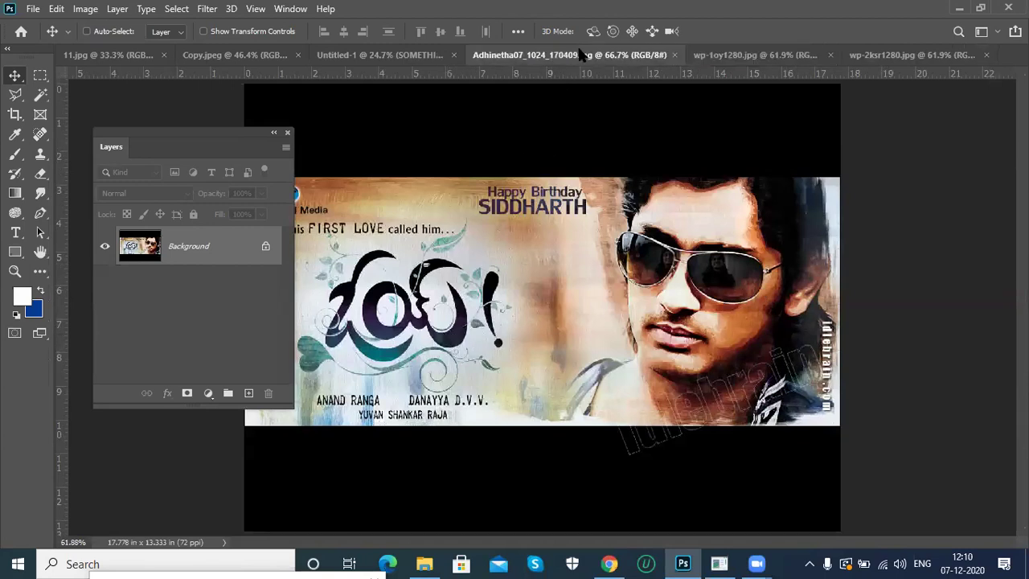
key(ctrl+plus)
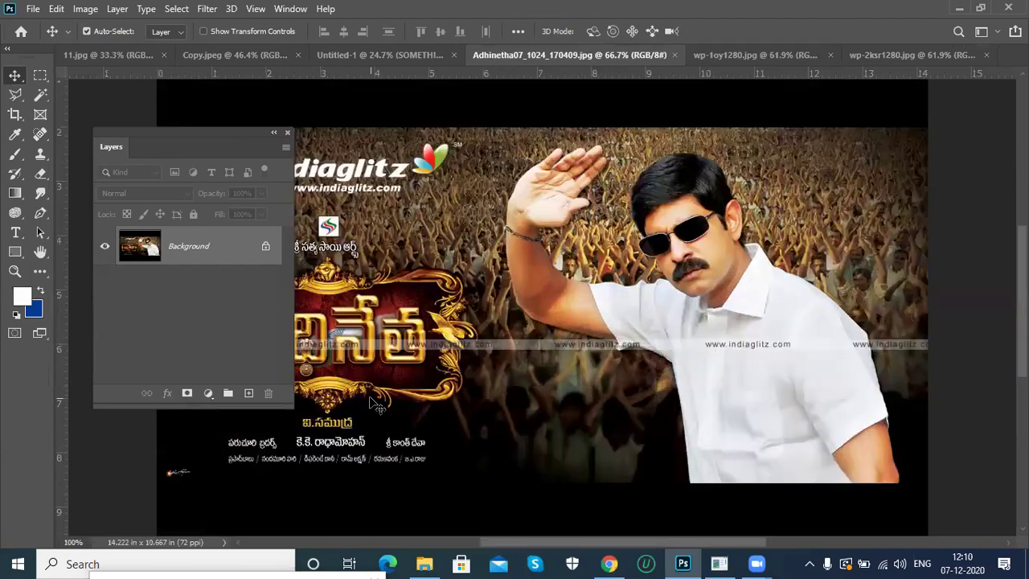
key(ctrl+plus)
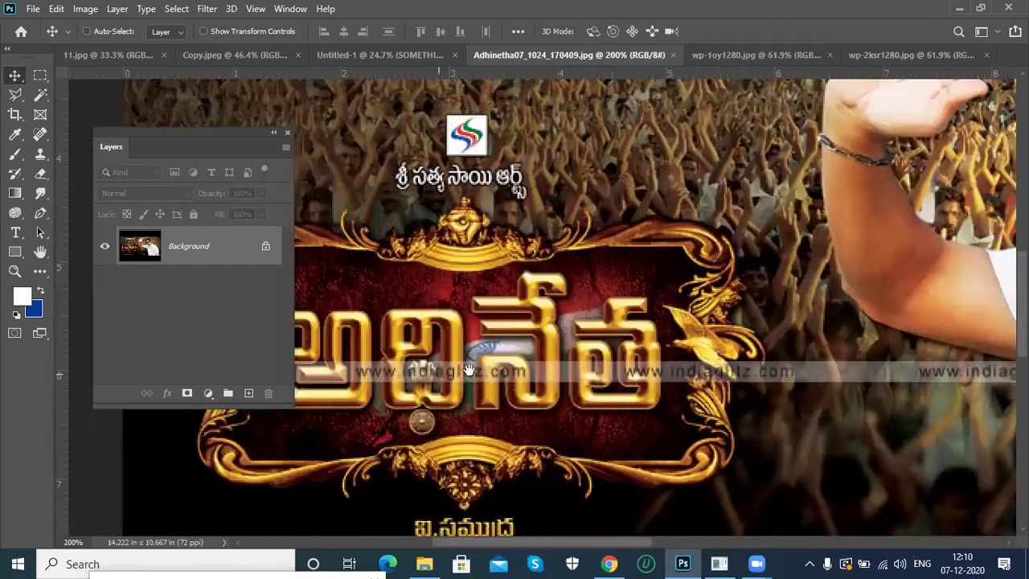
drag(469, 370, 501, 367)
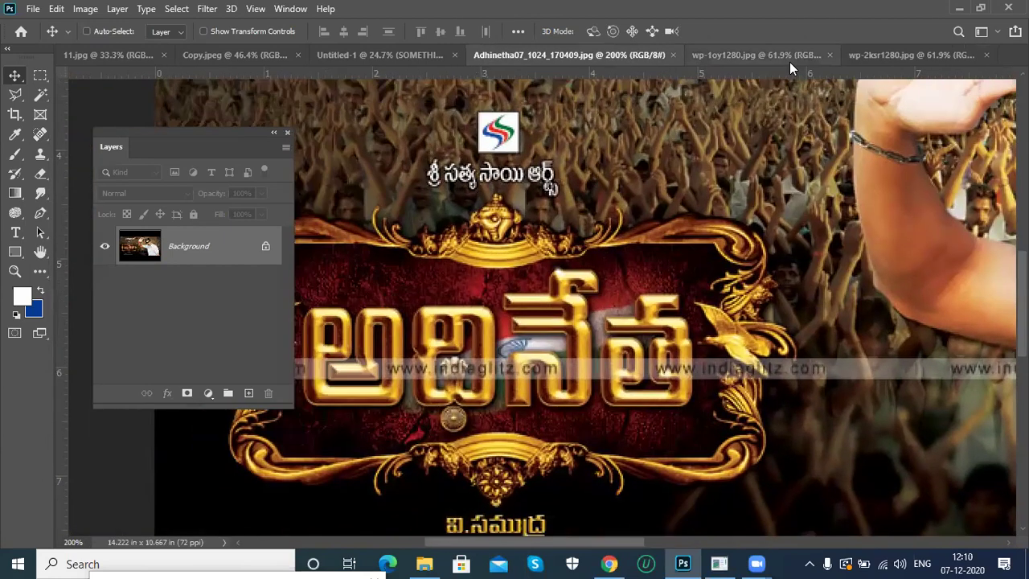
Open the image 4201ptec9e586 from the MOVIE folder.
key(ctrl+o)
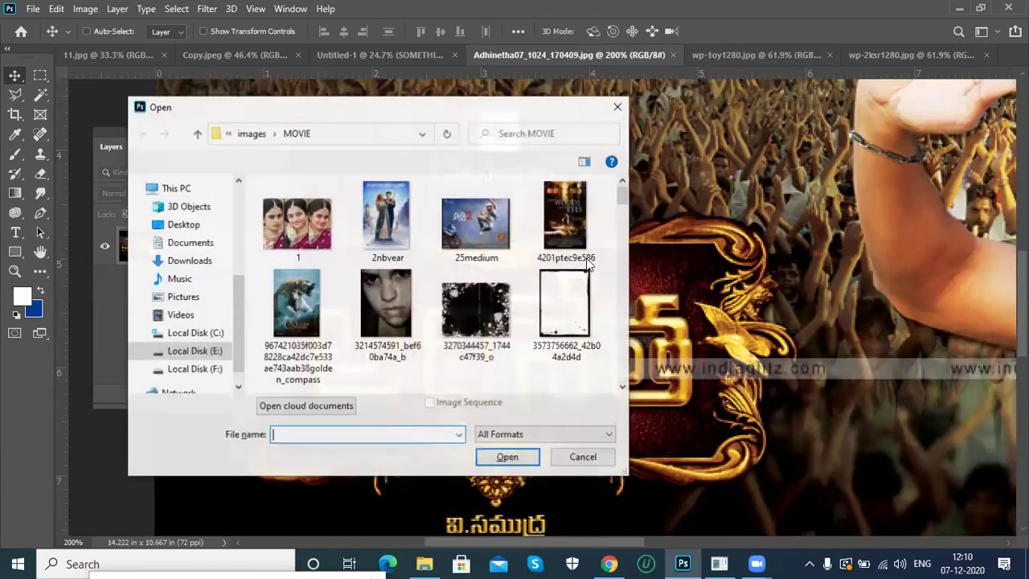
click(577, 213)
double_click(578, 213)
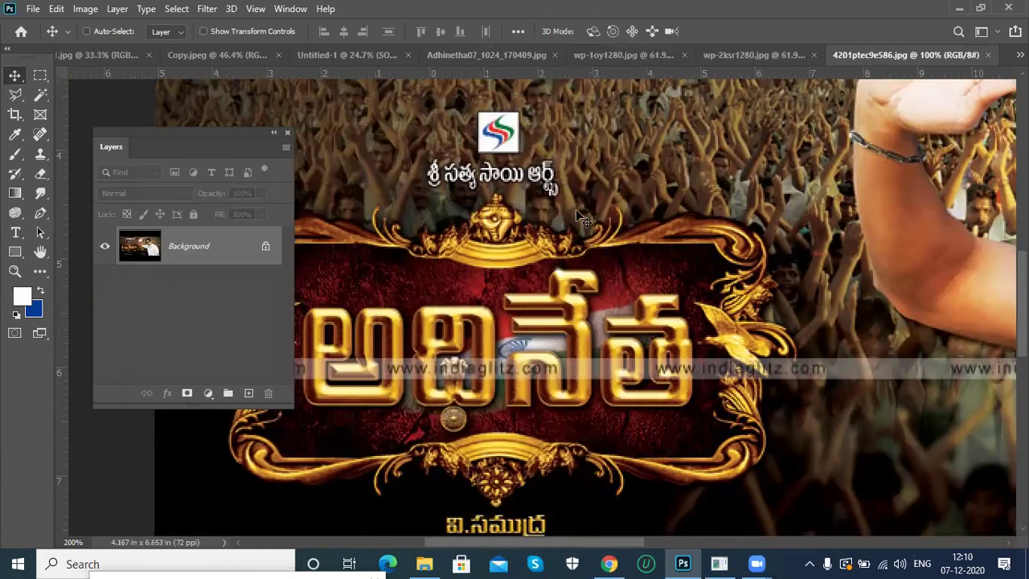
Examine the mixed-size title lettering "The Woods Have Eyes" in 4201ptec9e586.jpg at 300% zoom.
key(ctrl+plus)
key(ctrl+plus)
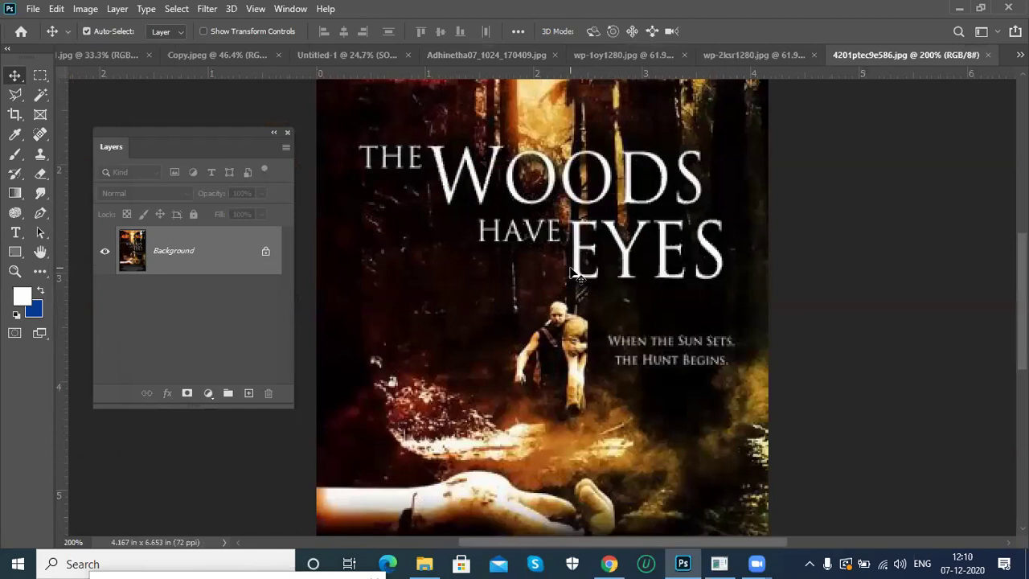
drag(580, 355, 619, 421)
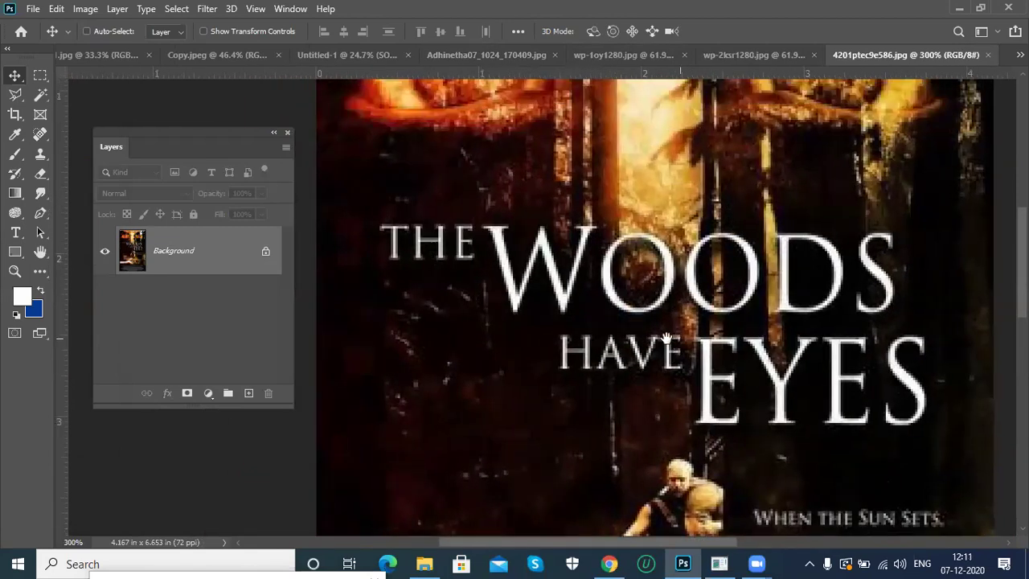
scroll(595, 297, right, 1)
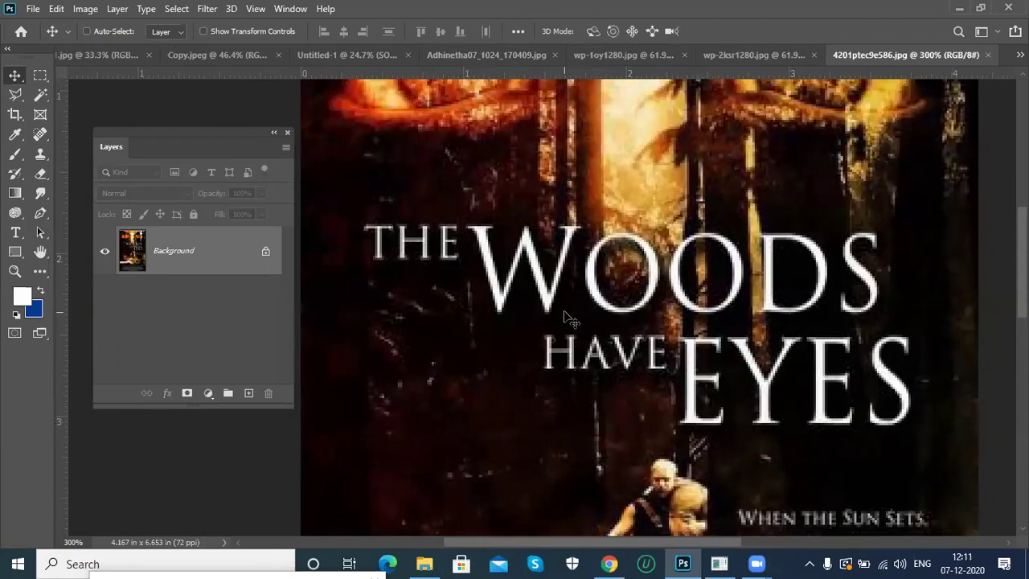
Delete the two paragraph text columns from the Untitled-1 document.
click(346, 56)
right_click(490, 293)
click(509, 297)
key(Delete)
right_click(590, 272)
click(598, 277)
key(Delete)
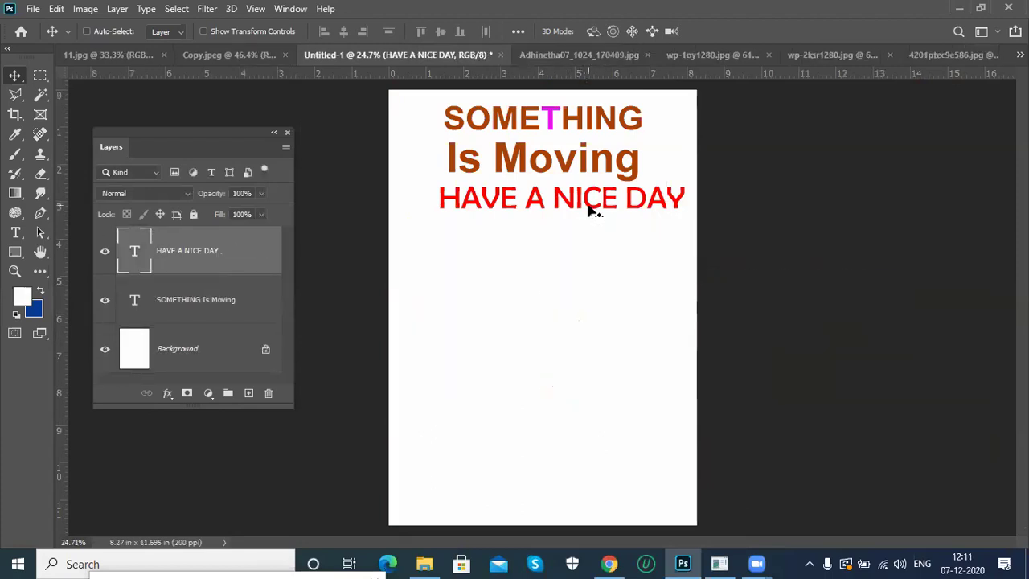
Delete the HAVE A NICE DAY and SOMETHING Is Moving text layers, leaving only the blank background.
right_click(592, 211)
click(601, 213)
key(Delete)
right_click(587, 180)
click(601, 178)
key(Delete)
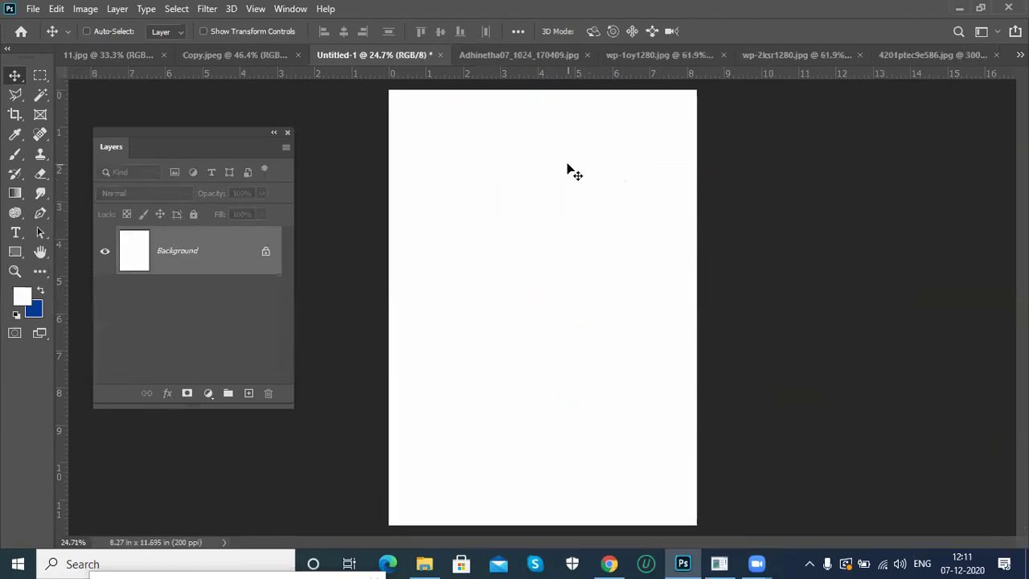
Check the poster title in 4201ptec9e586.jpg, and add the point text THE in the upper part of the Untitled-1 page.
click(919, 56)
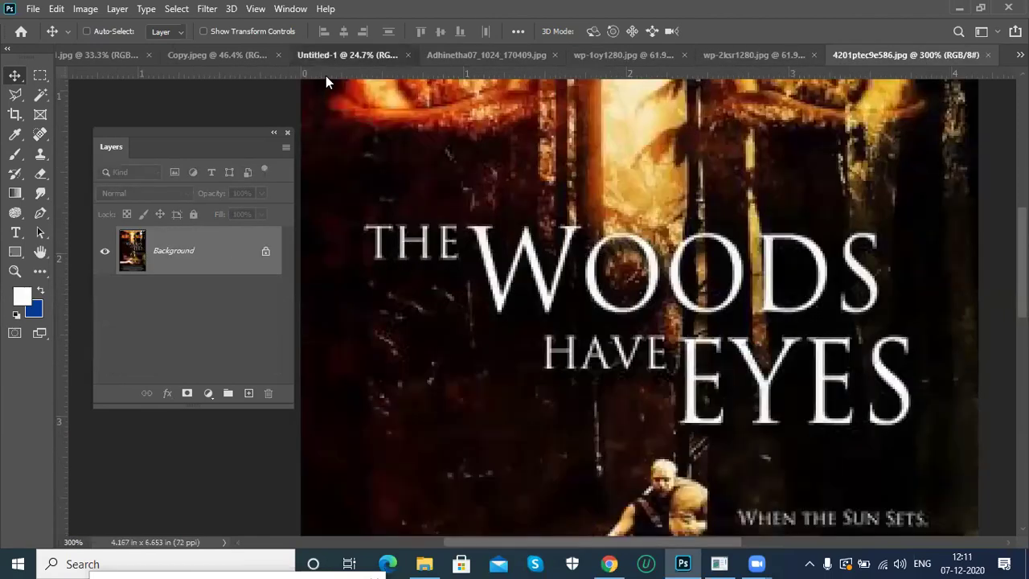
click(338, 55)
key(t)
click(445, 248)
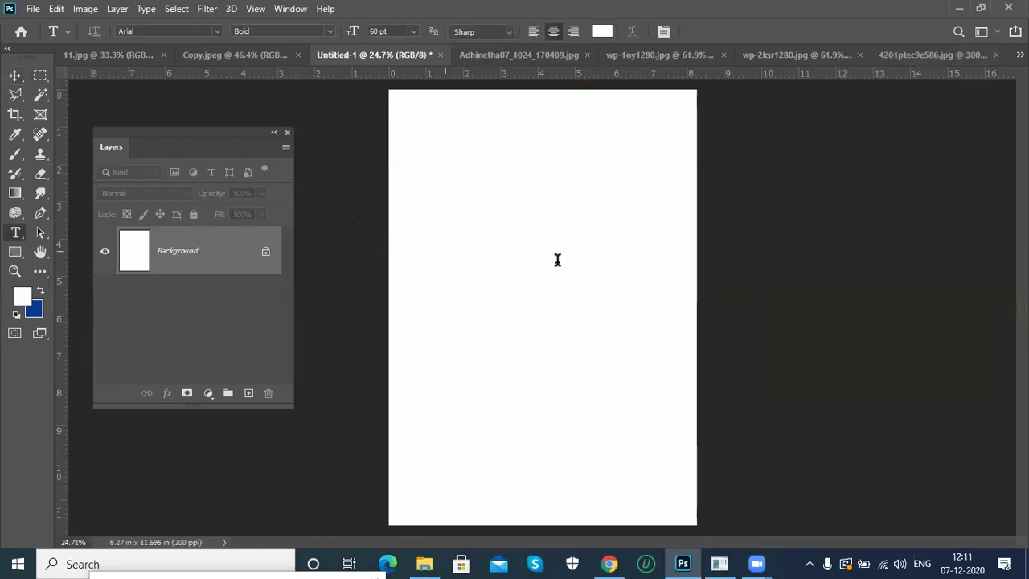
key(BackSpace)
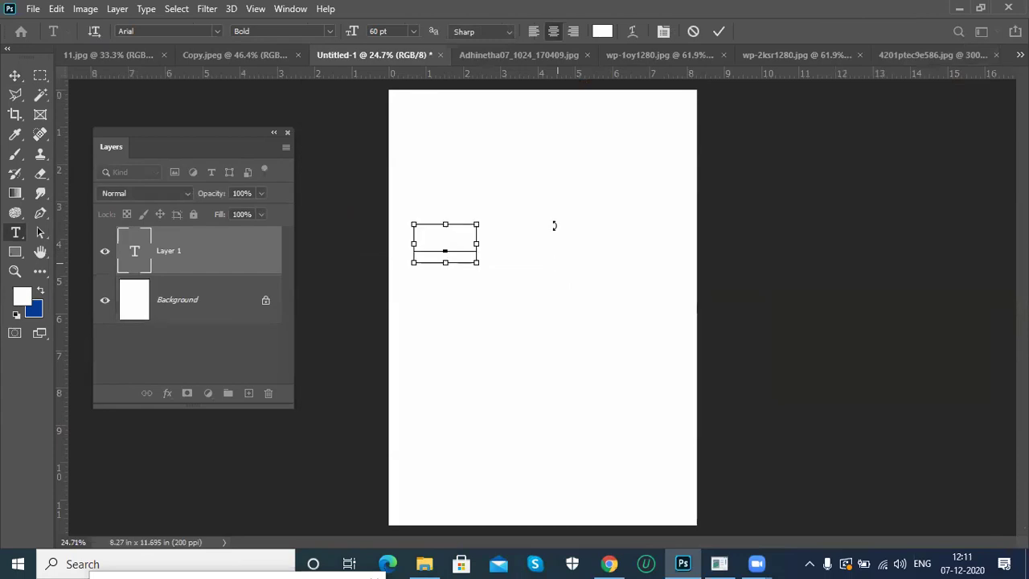
key(ctrl+z)
Set the color of the text THE to dark red, 8d0101.
click(603, 31)
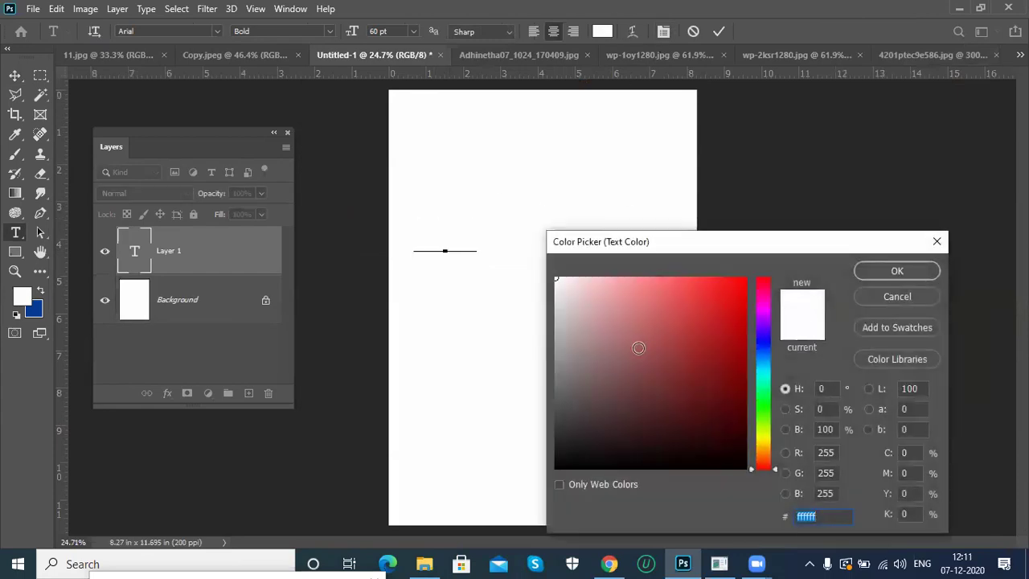
drag(672, 328, 745, 362)
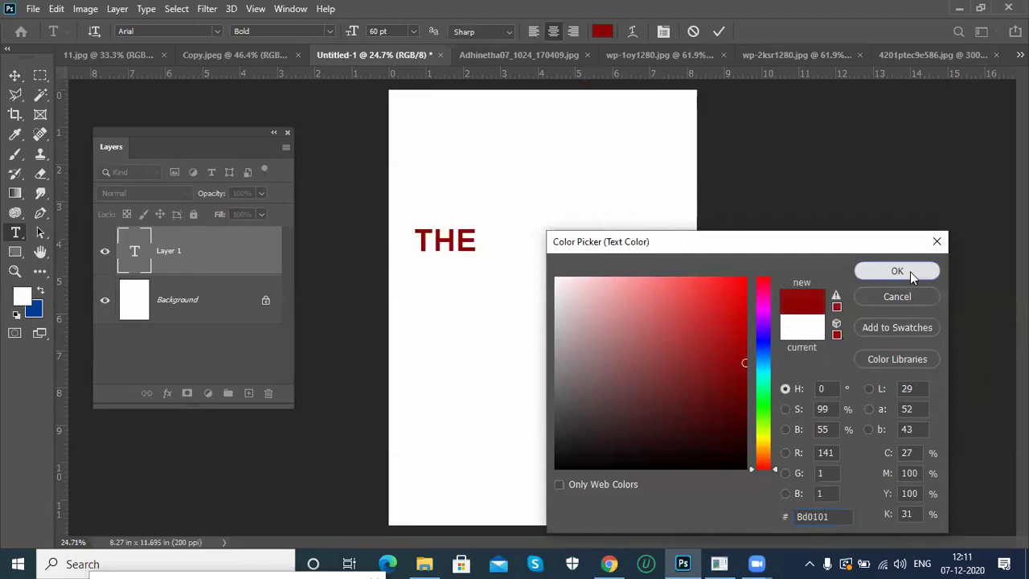
click(908, 272)
Set the font of THE to Baskerville Old Face and compare it with the title in 4201ptec9e586.jpg.
click(214, 31)
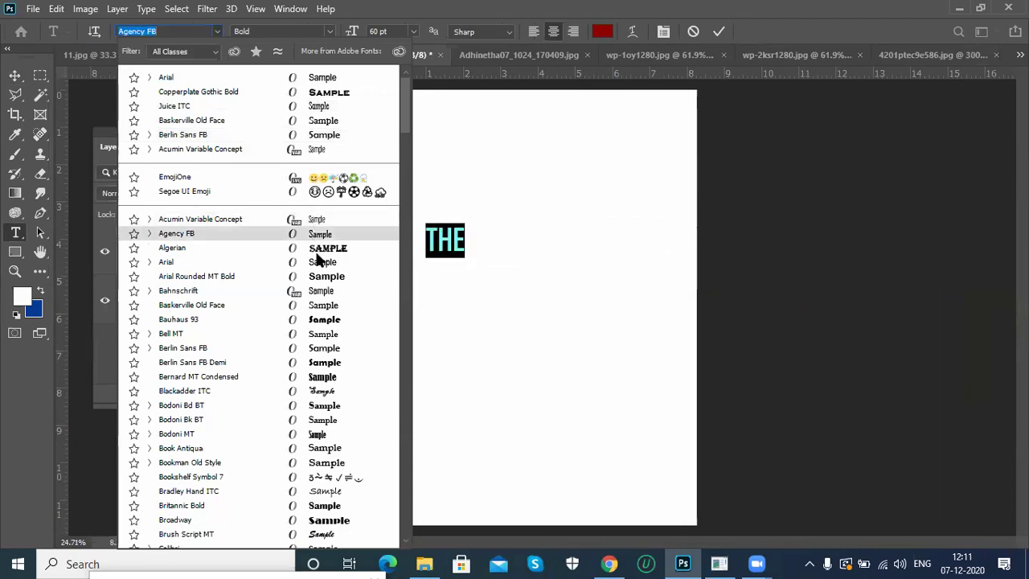
click(322, 309)
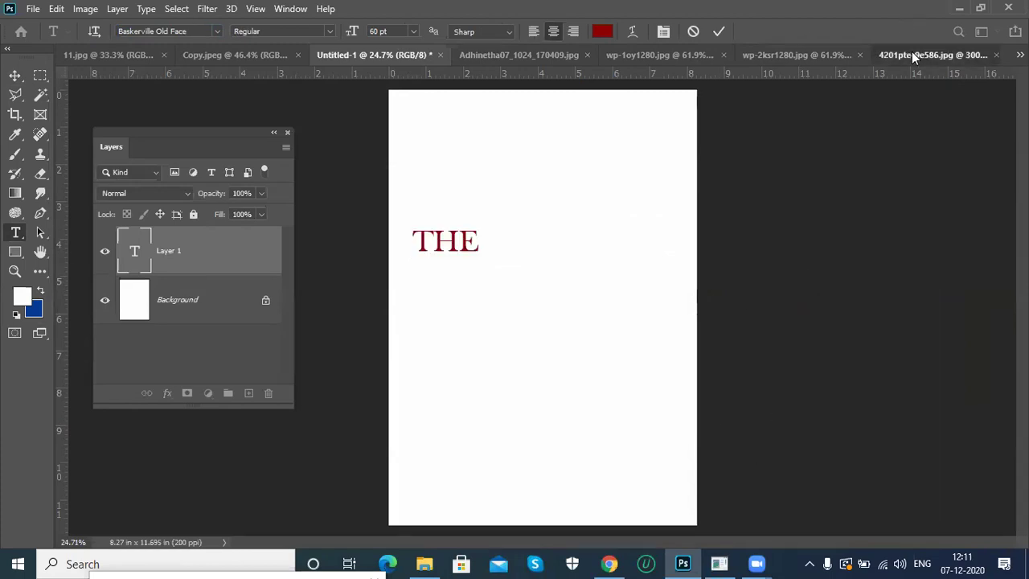
click(911, 53)
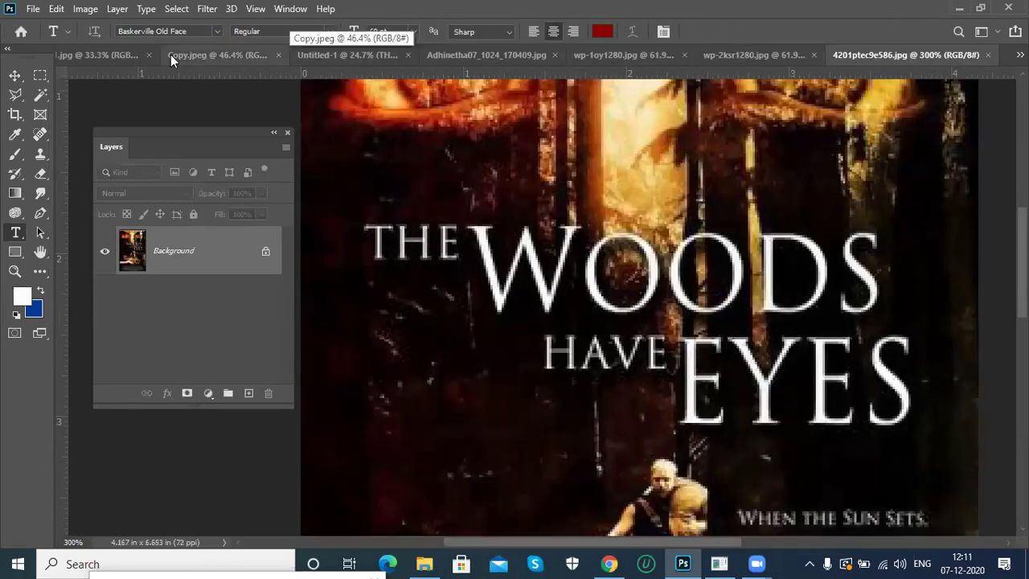
click(316, 57)
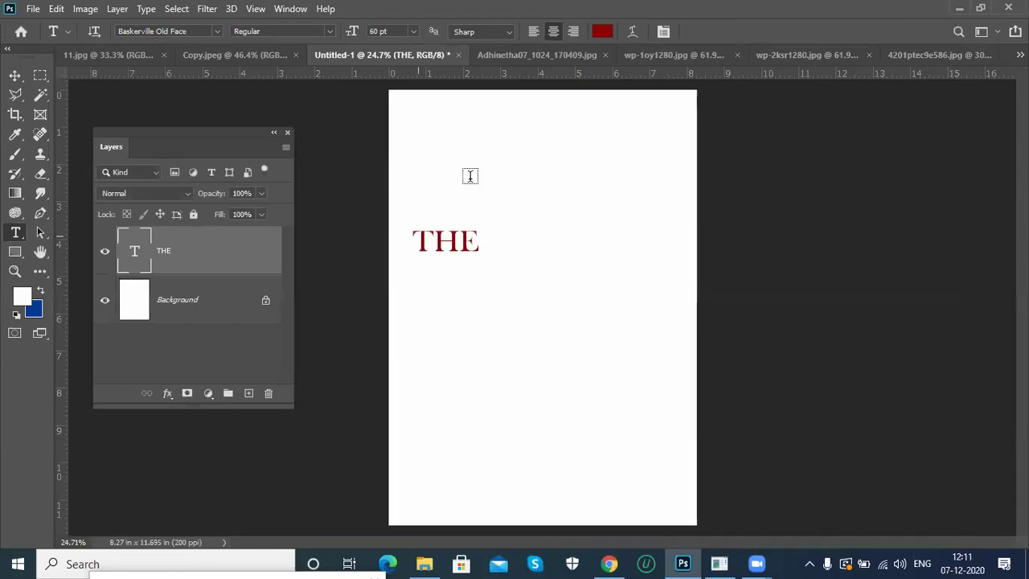
Show the Character and Paragraph settings, and change the font of the THE text layer to Bodoni Bk BT.
click(664, 32)
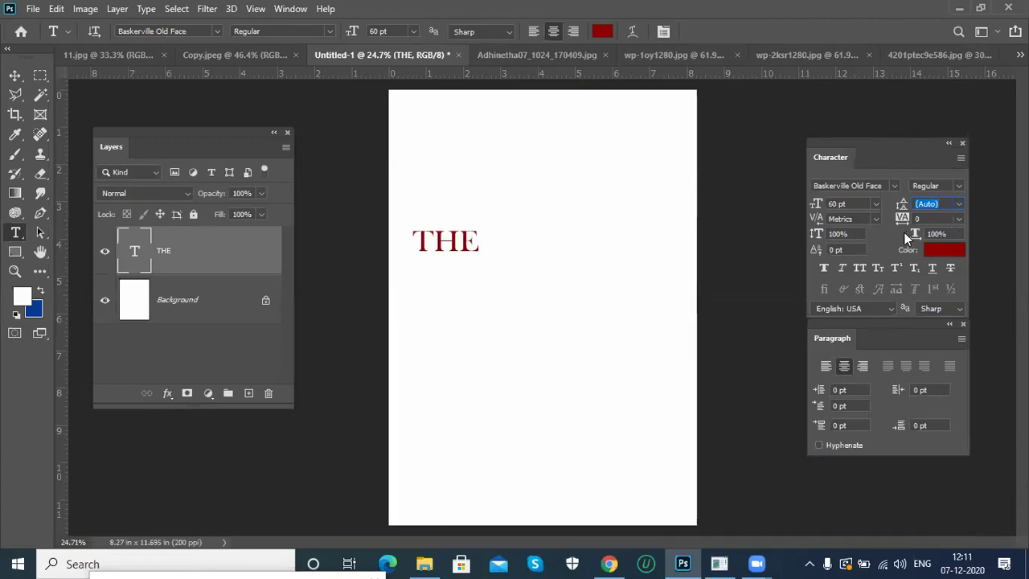
click(215, 33)
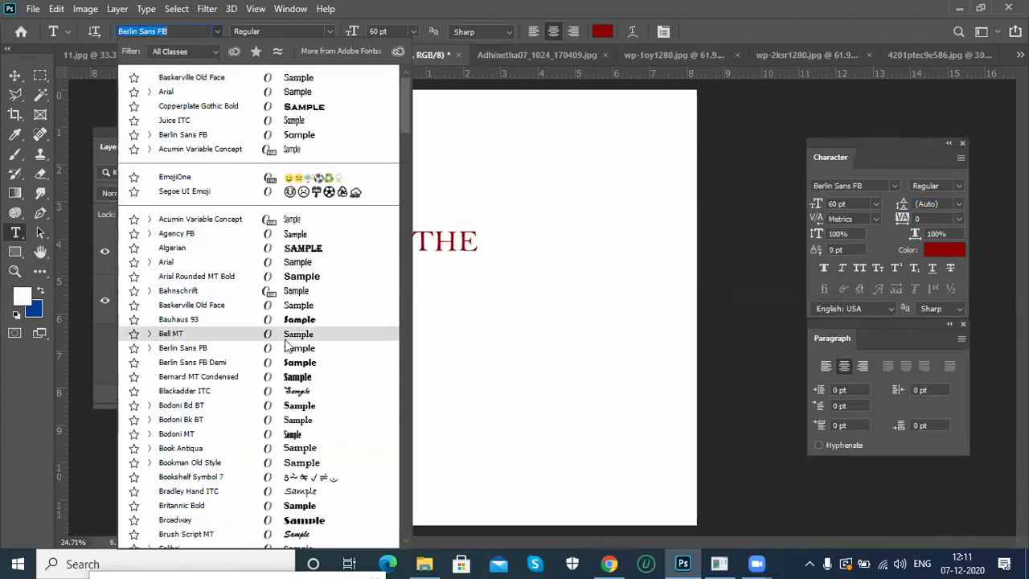
scroll(297, 334, down, 1)
scroll(296, 334, down, 3)
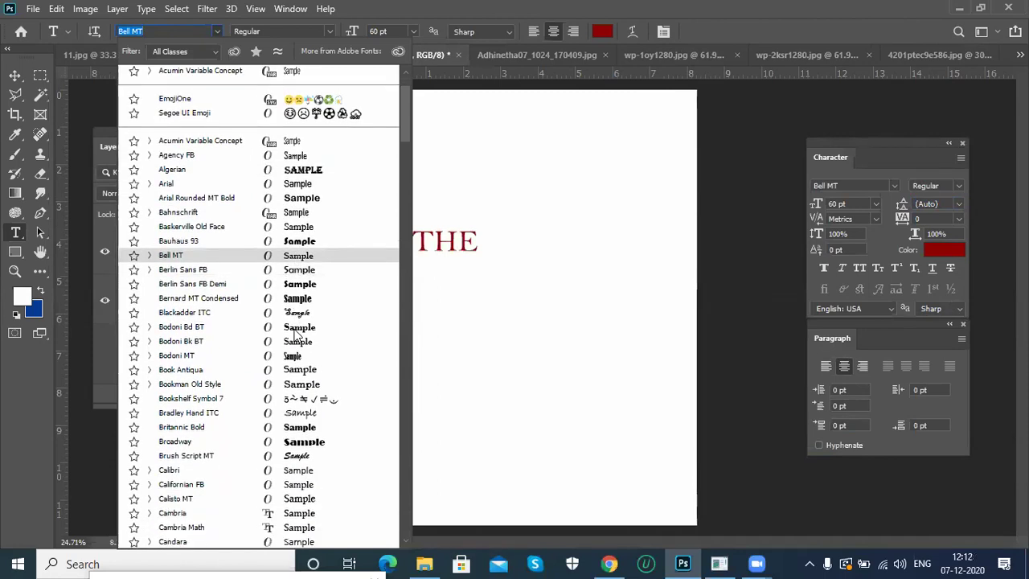
scroll(295, 314, down, 2)
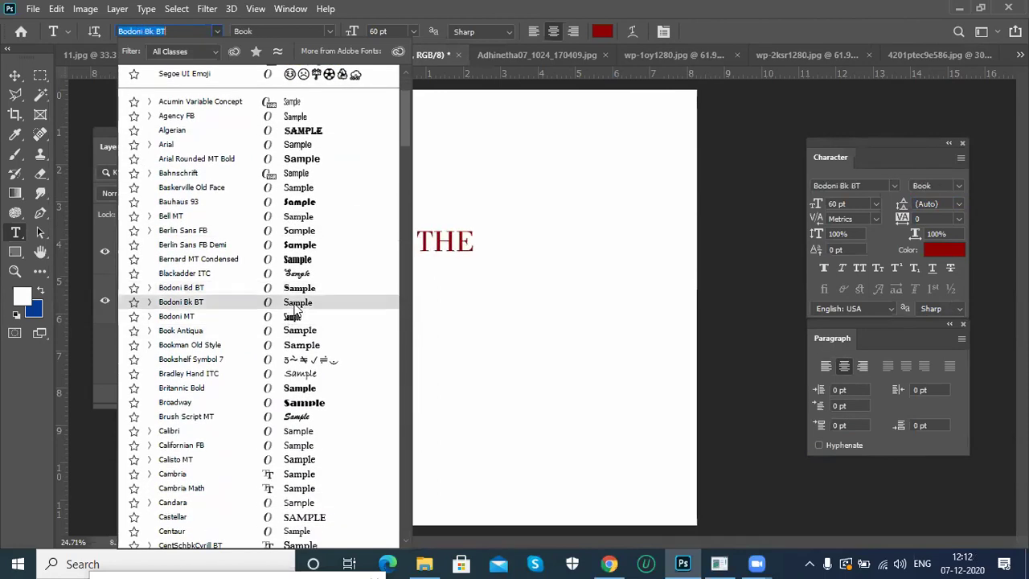
click(295, 305)
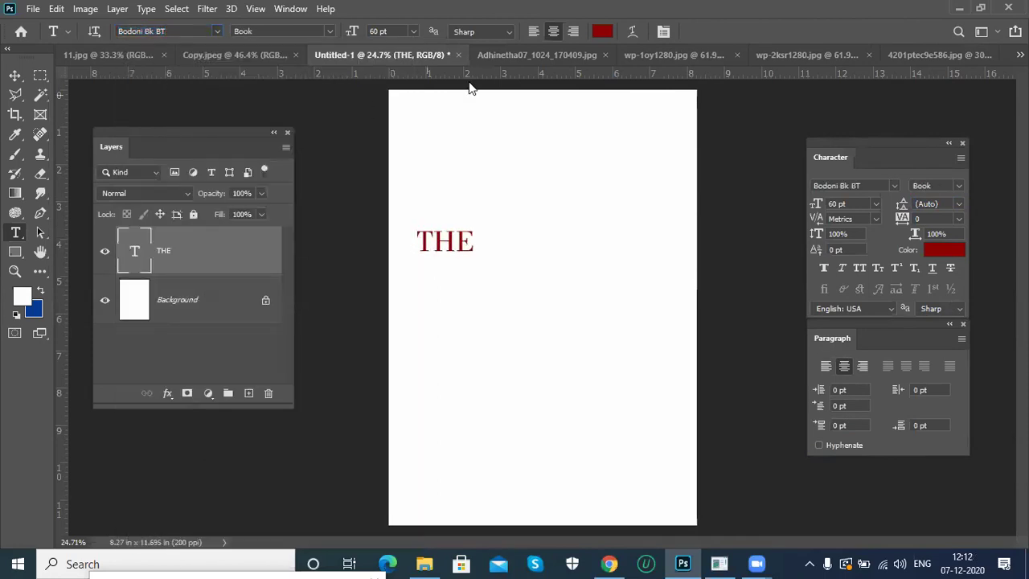
Check the title in 4201ptec9e586.jpg, and add the point text WOOD below THE in Untitled-1.
click(926, 55)
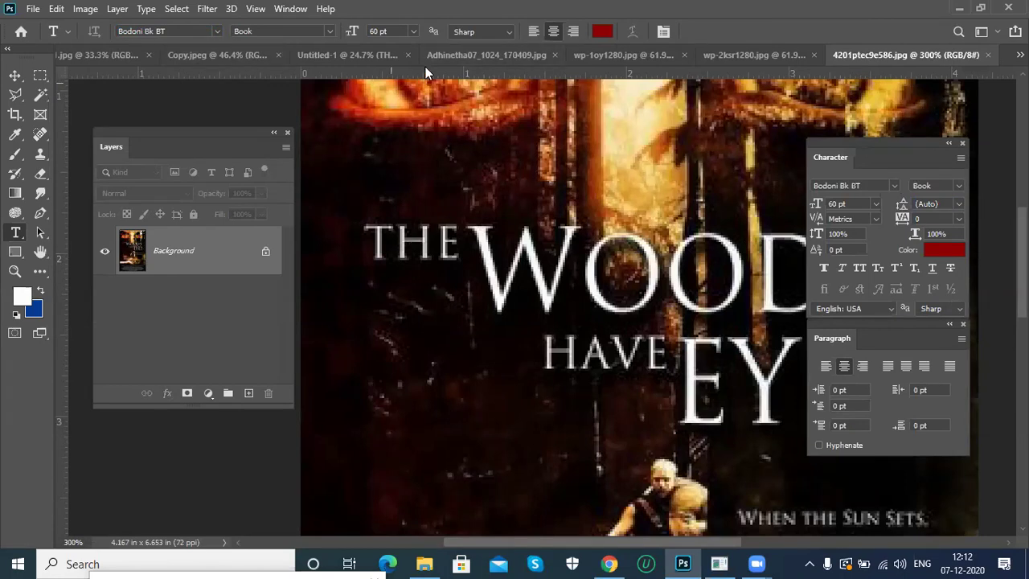
click(354, 53)
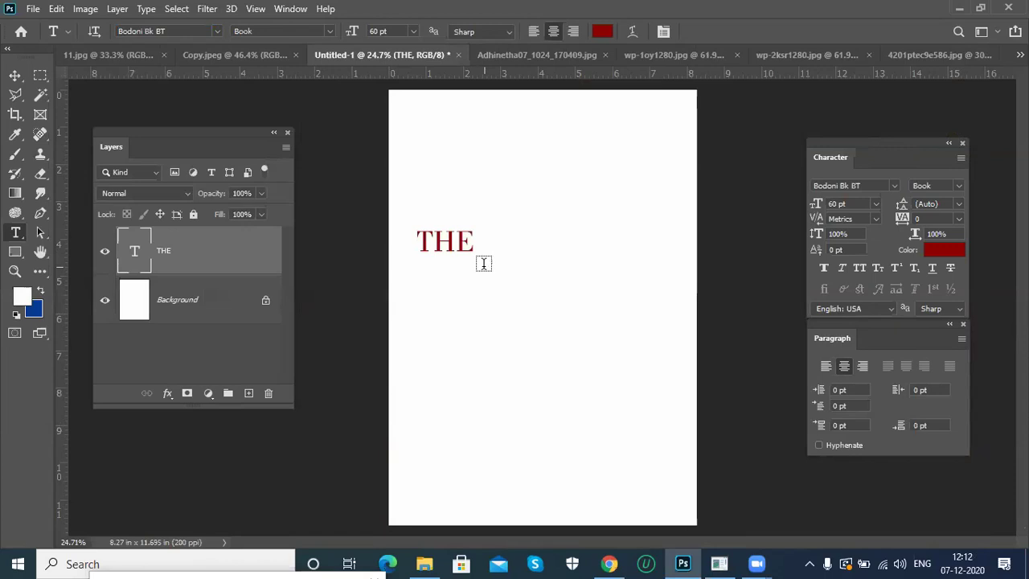
click(464, 314)
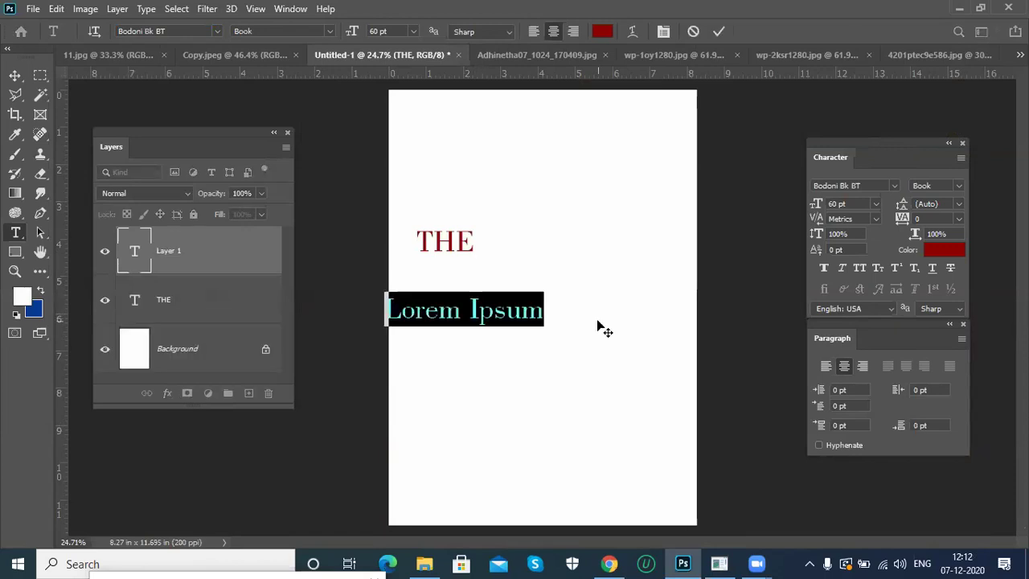
text(WOOD)
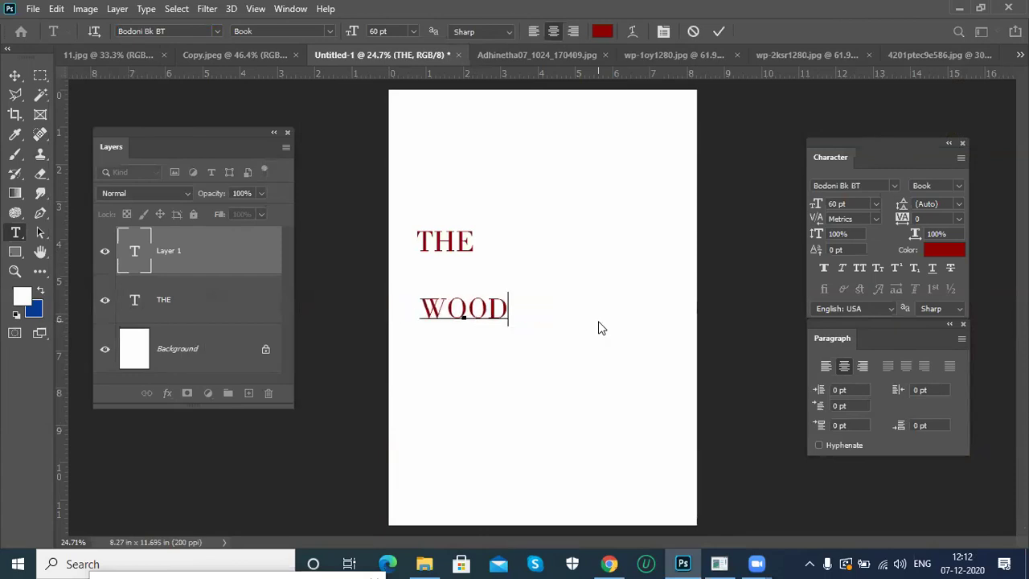
Enlarge the text WOOD to 121 pt and move it directly to the right of THE.
key(ctrl+a)
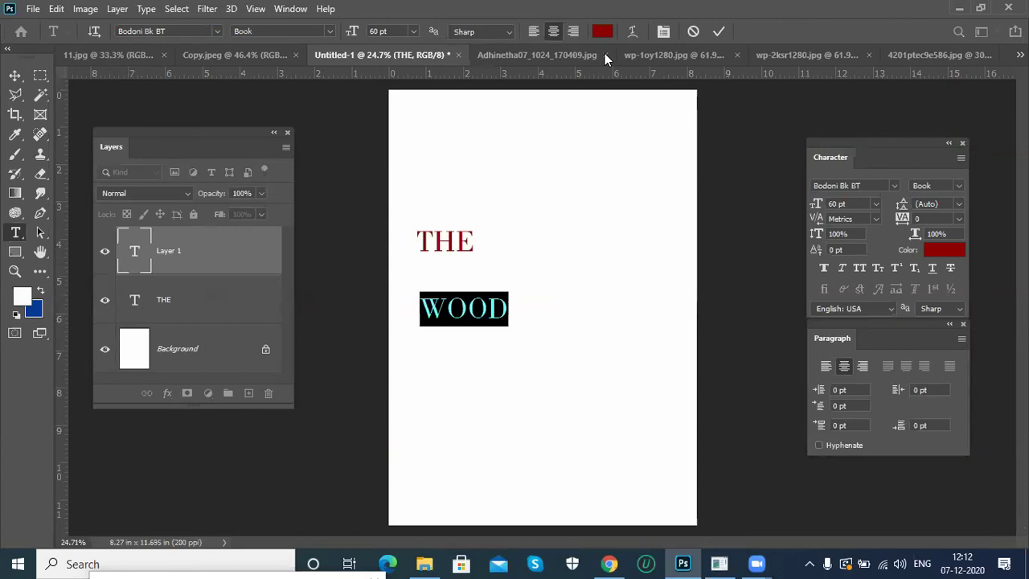
mouse_move(514, 329)
mouse_down()
mouse_move(517, 338)
mouse_move(514, 326)
mouse_up()
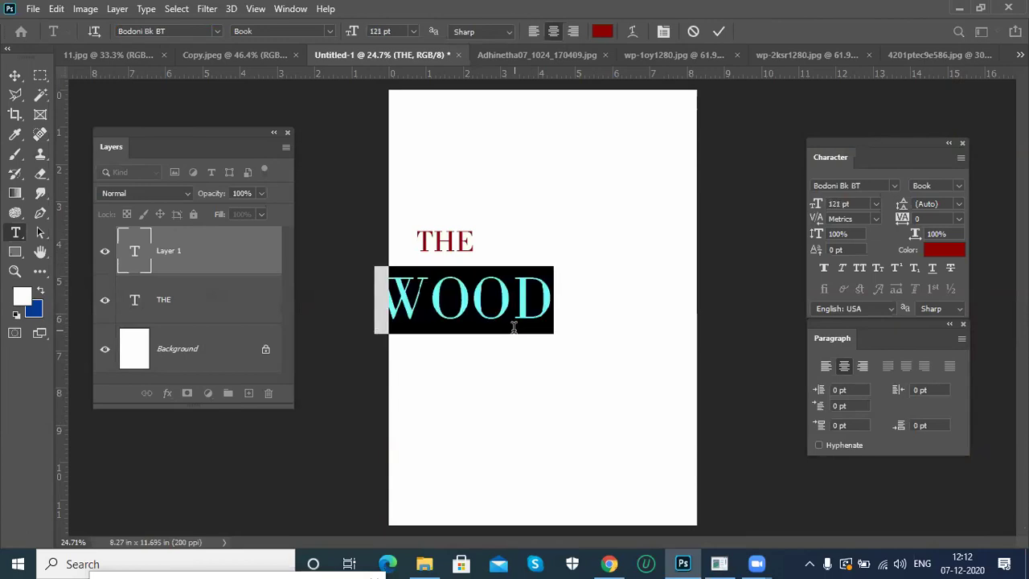
click(14, 75)
drag(608, 292, 620, 266)
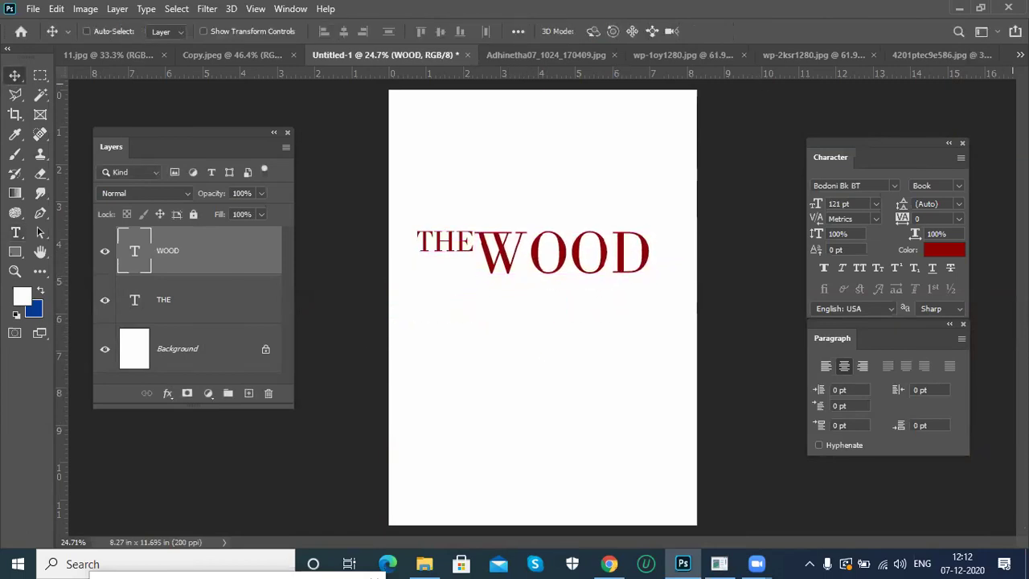
Review the full title in 4201ptec9e586.jpg, close Adhinetha07_1024_170409.jpg, and return to Untitled-1.
click(887, 55)
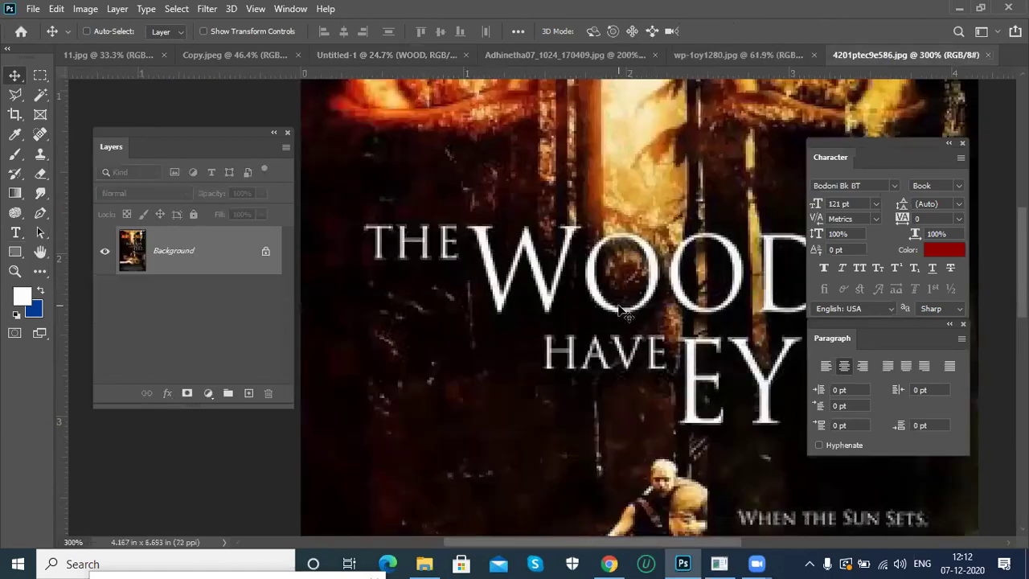
drag(611, 310, 518, 289)
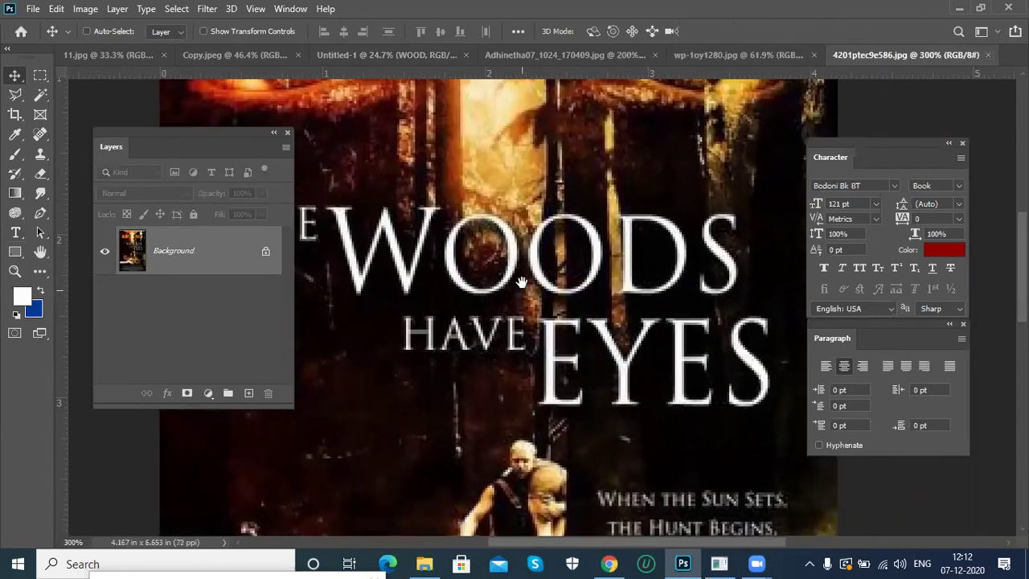
click(654, 54)
click(400, 55)
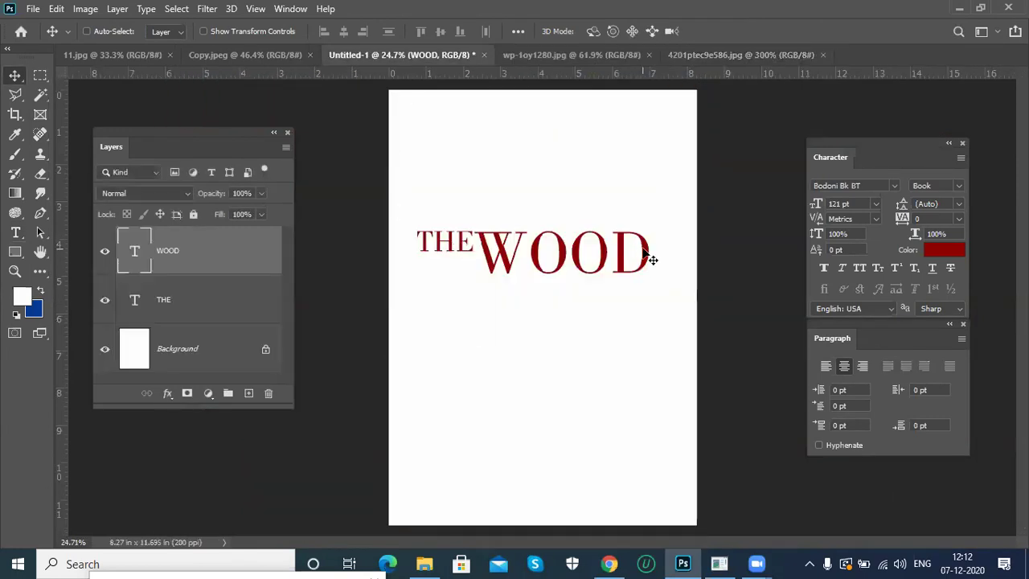
Edit the text WOOD to read WOODS with a capital S, and commit the text.
key(t)
click(660, 257)
text(s)
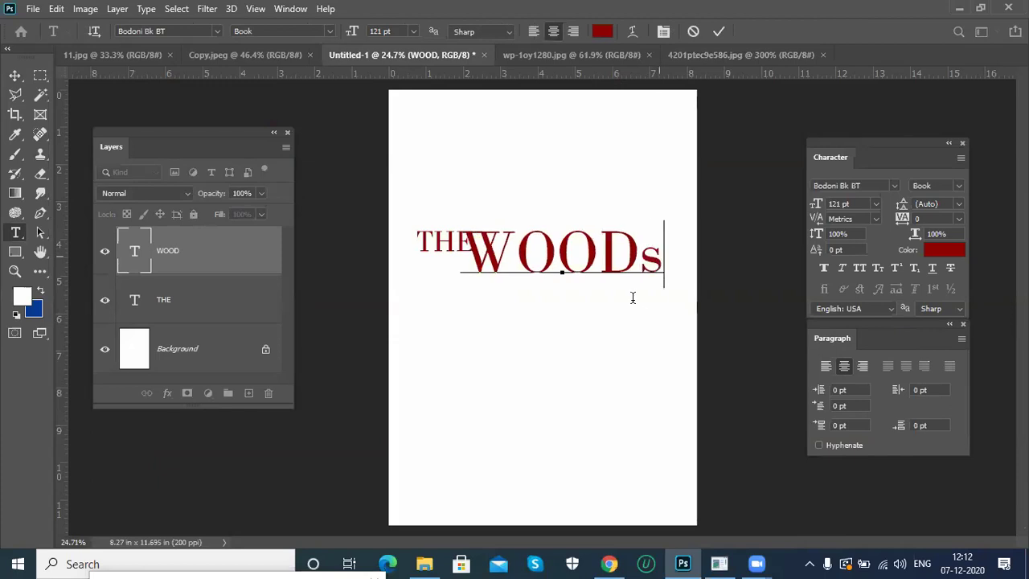
key(BackSpace)
text(S)
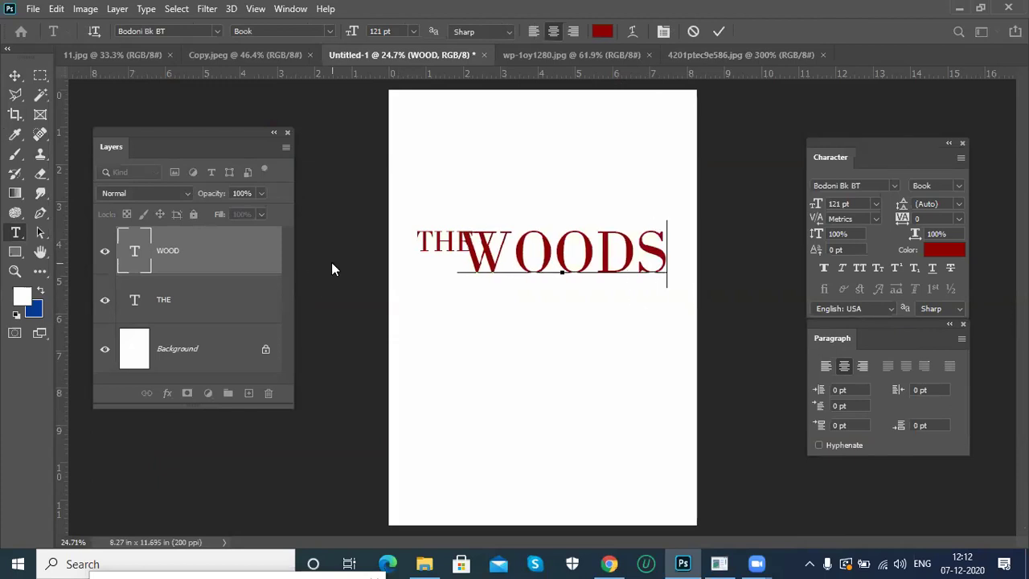
key(ctrl+Return)
key(v)
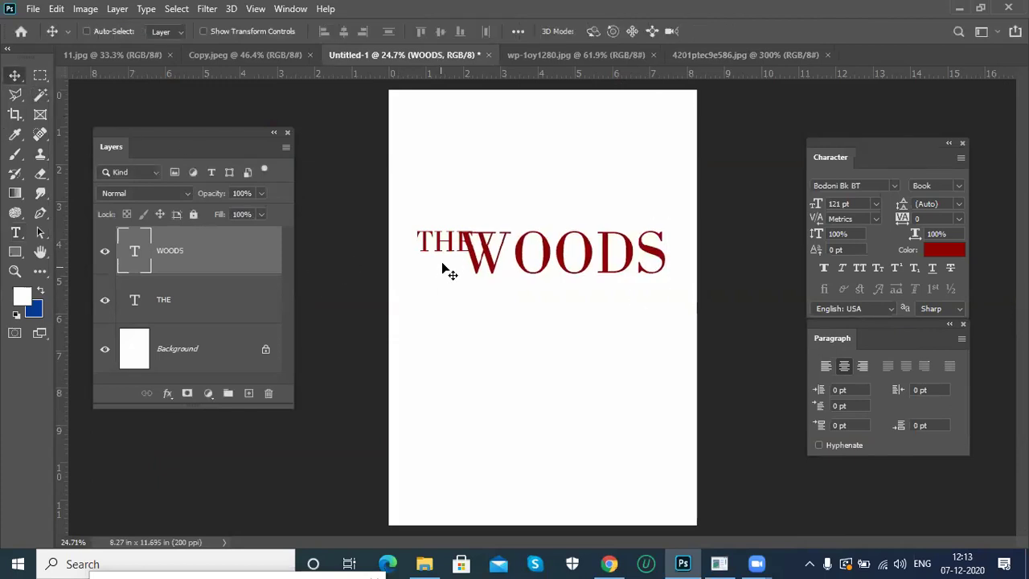
Move THE up and to the left and align the top of WOODS beside it, as in 4201ptec9e586.jpg.
right_click(453, 252)
click(482, 253)
drag(479, 268, 491, 251)
right_click(476, 271)
click(492, 272)
click(758, 55)
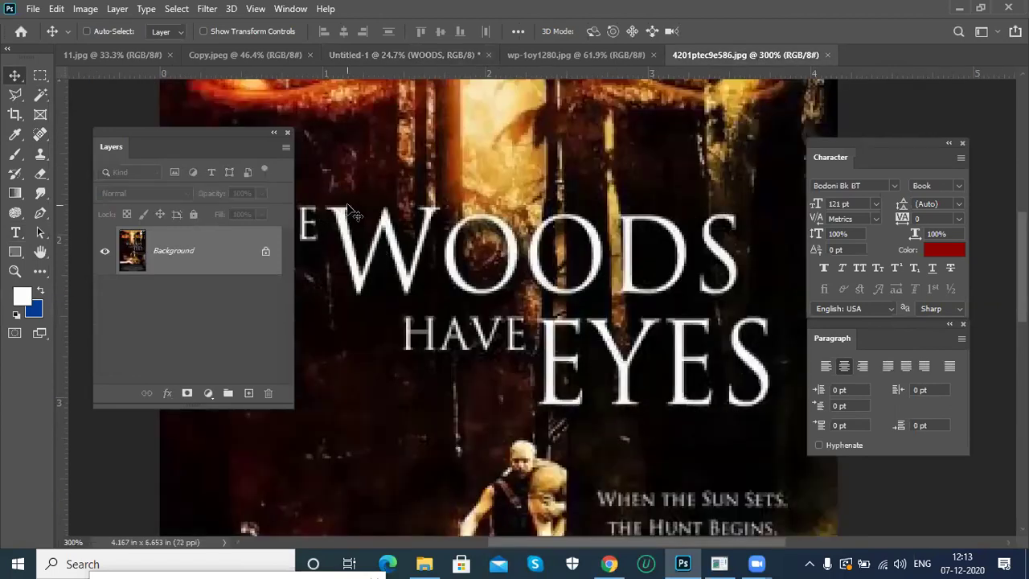
click(378, 53)
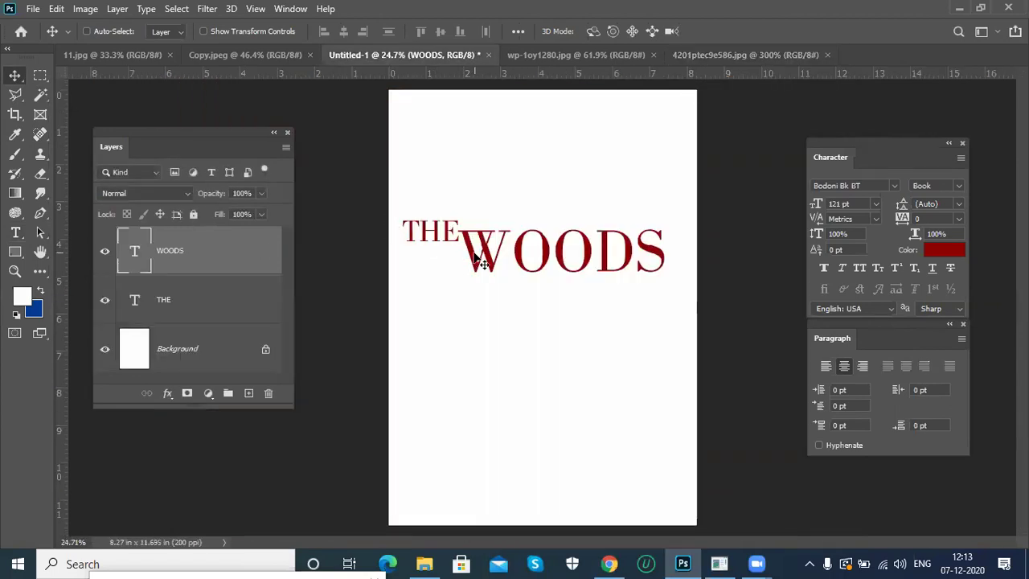
drag(472, 255, 476, 250)
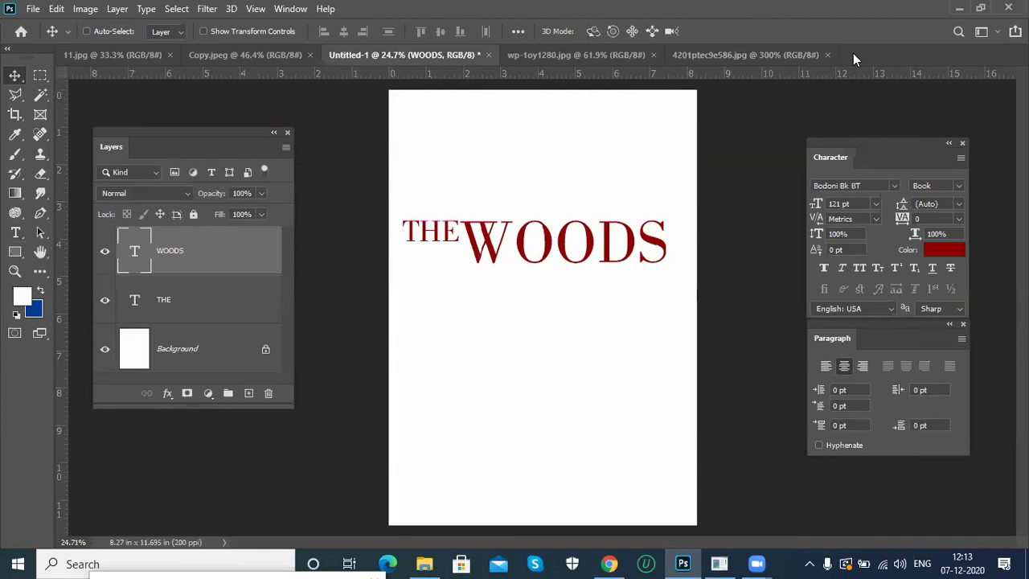
Duplicate the THE text layer and place the copy just below the W of WOODS, following the poster title.
click(745, 55)
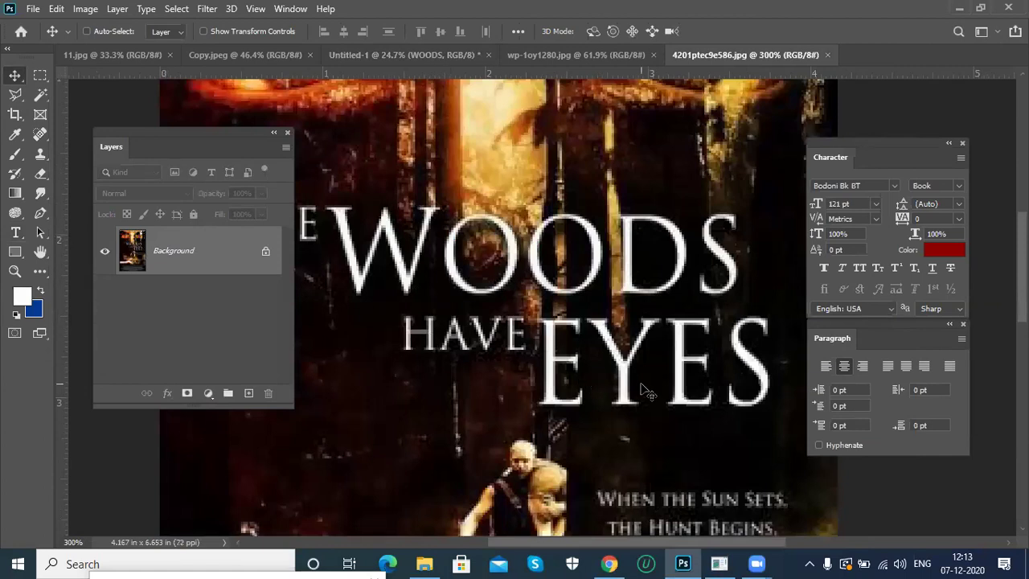
click(358, 57)
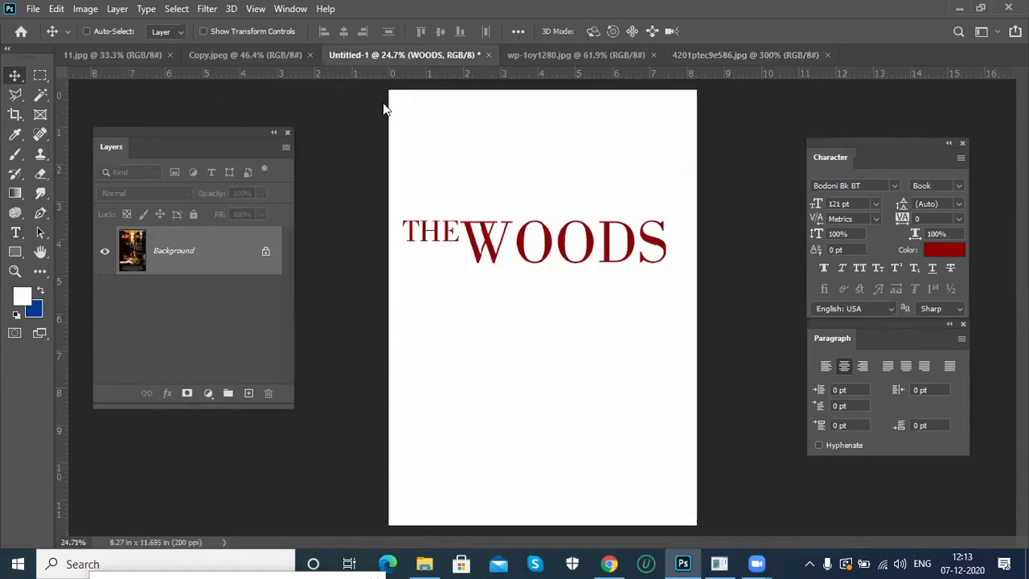
right_click(450, 241)
click(453, 244)
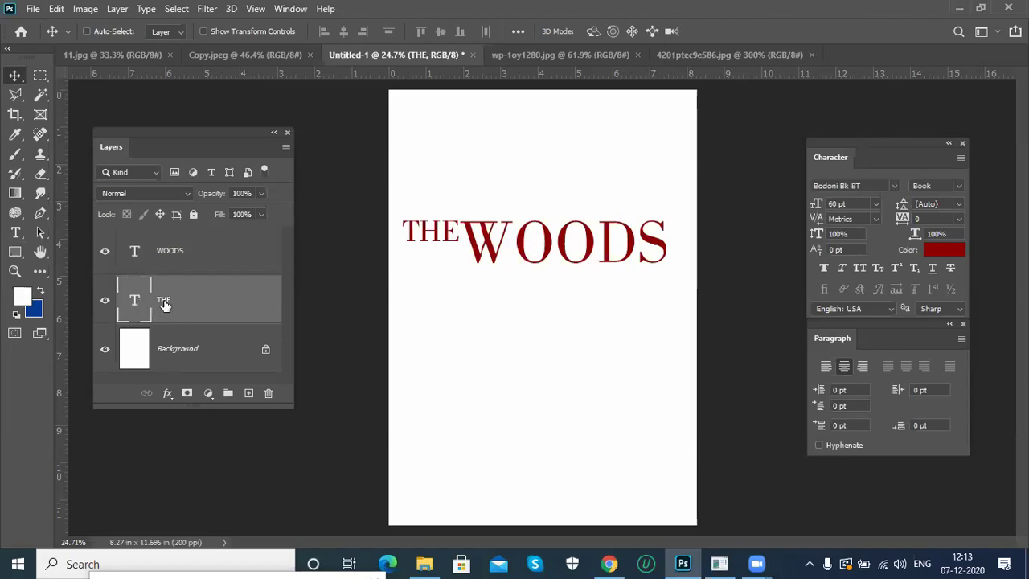
drag(442, 247, 514, 287)
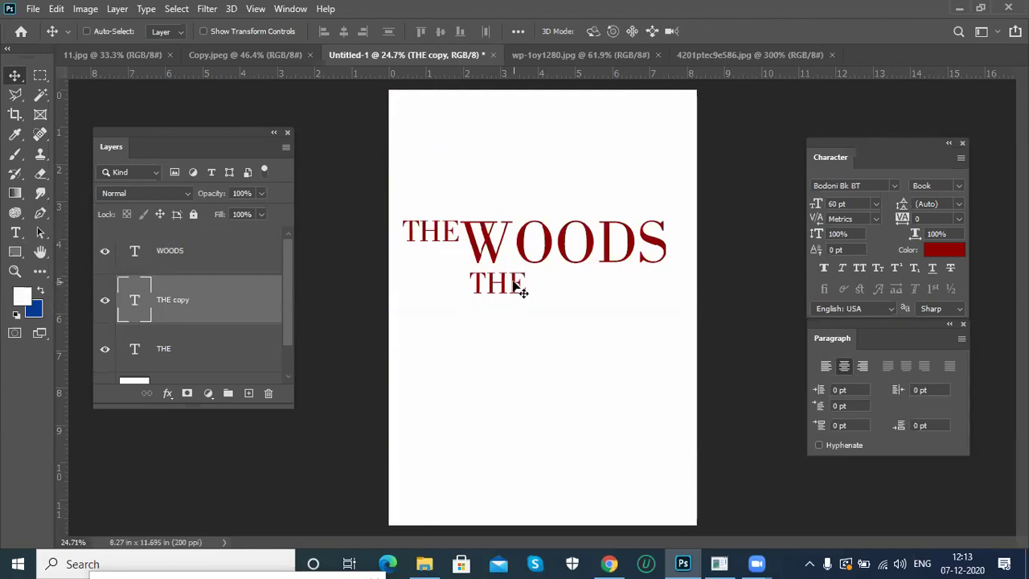
Replace the text of the THE copy with HAVE and shift it slightly right beneath WOODS, using 4201ptec9e586.jpg as reference.
click(719, 53)
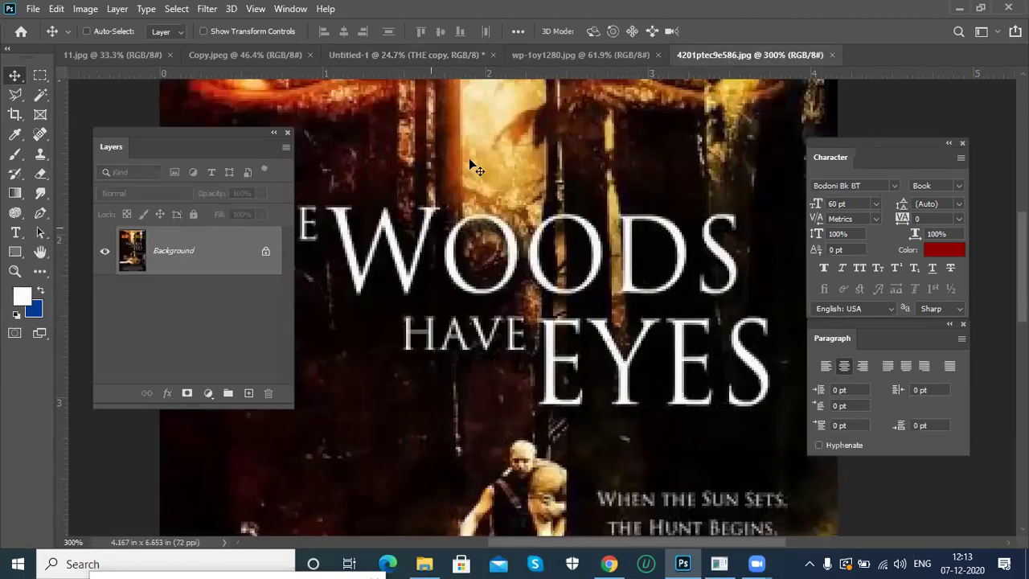
click(408, 53)
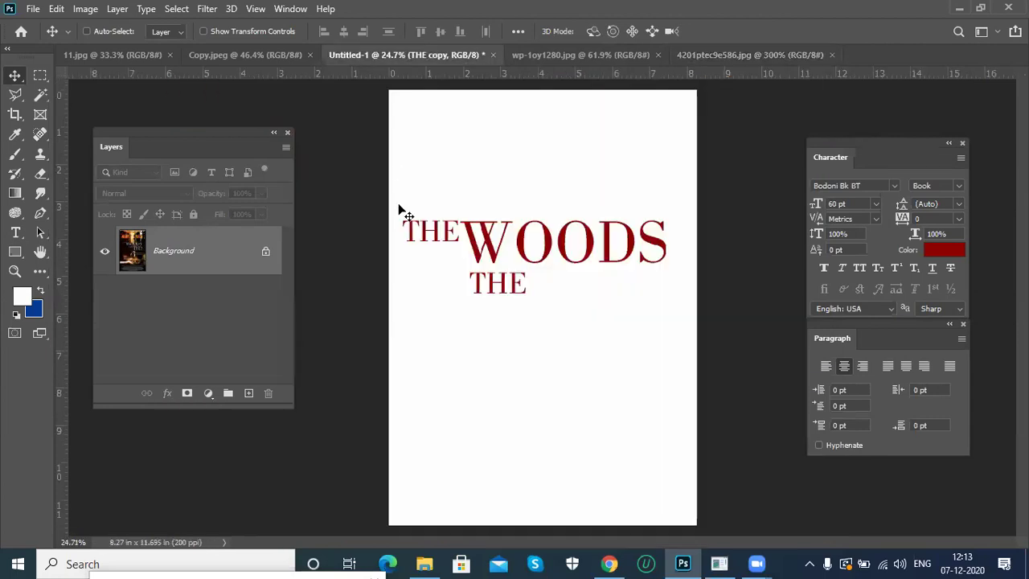
drag(506, 285, 519, 281)
double_click(518, 281)
click(531, 283)
key(ctrl+a)
text(HAVE)
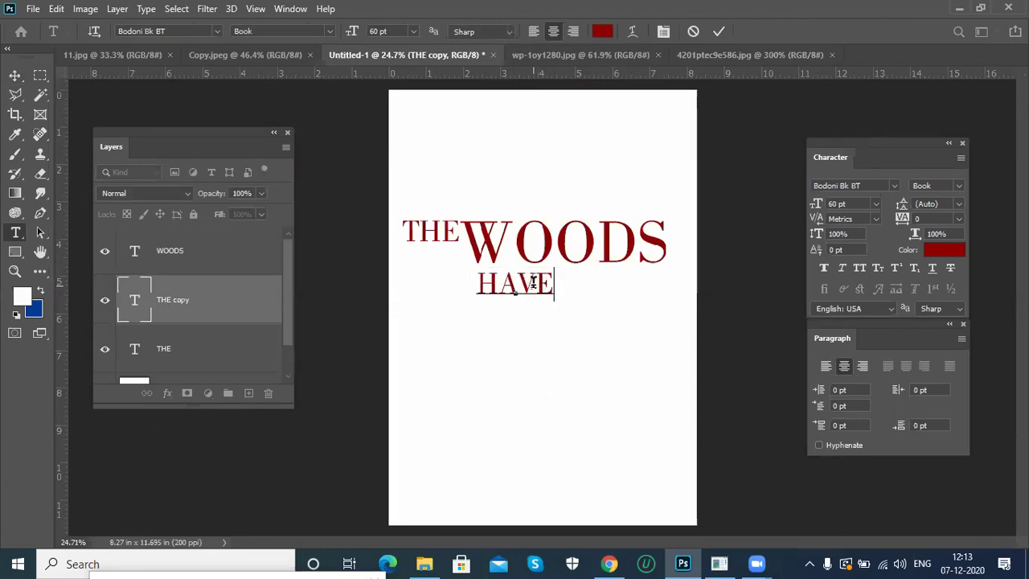
click(15, 75)
drag(542, 293, 553, 293)
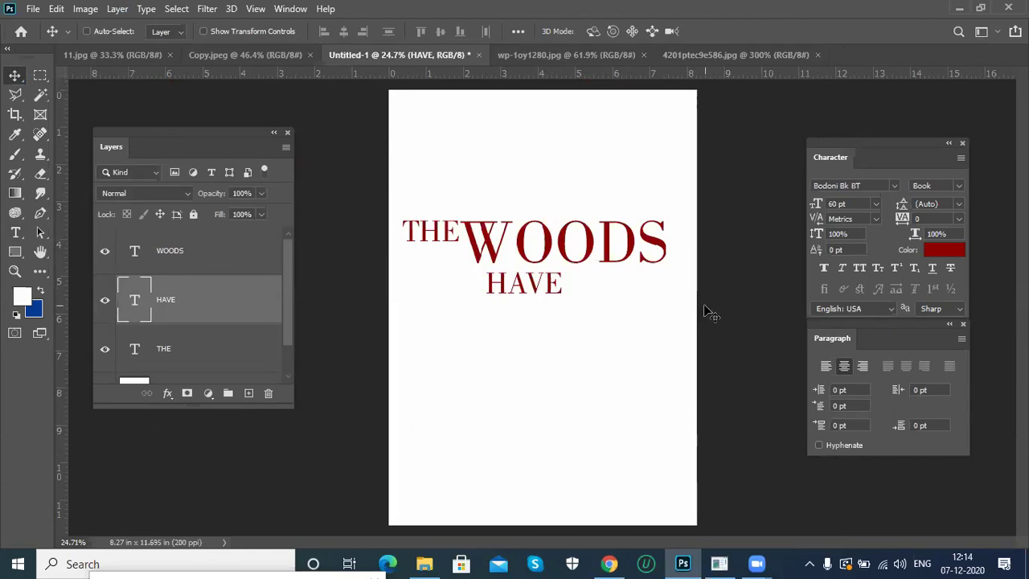
Rotate the Untitled-1 canvas 90° clockwise into landscape format.
click(85, 9)
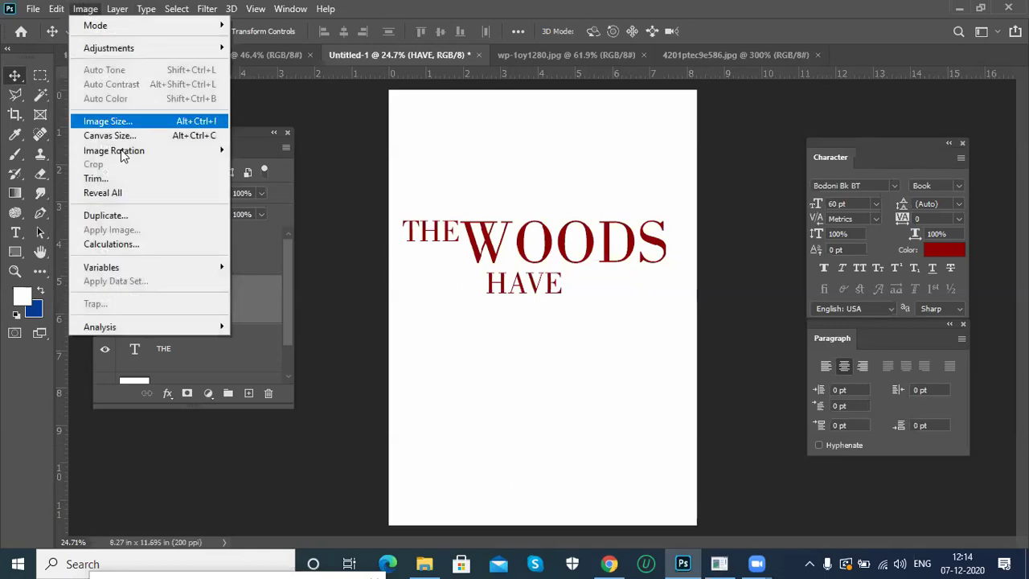
mouse_move(127, 153)
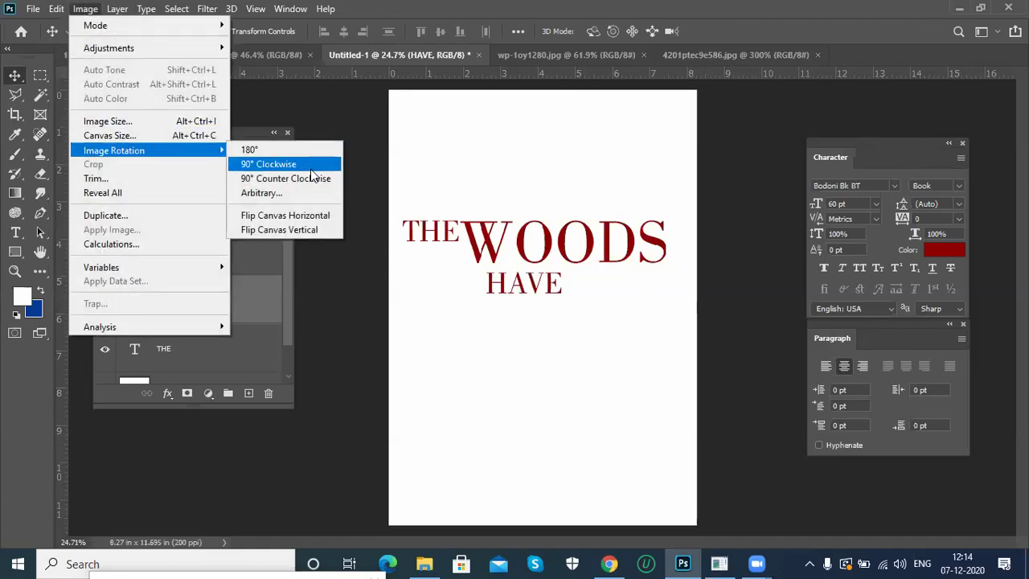
click(310, 168)
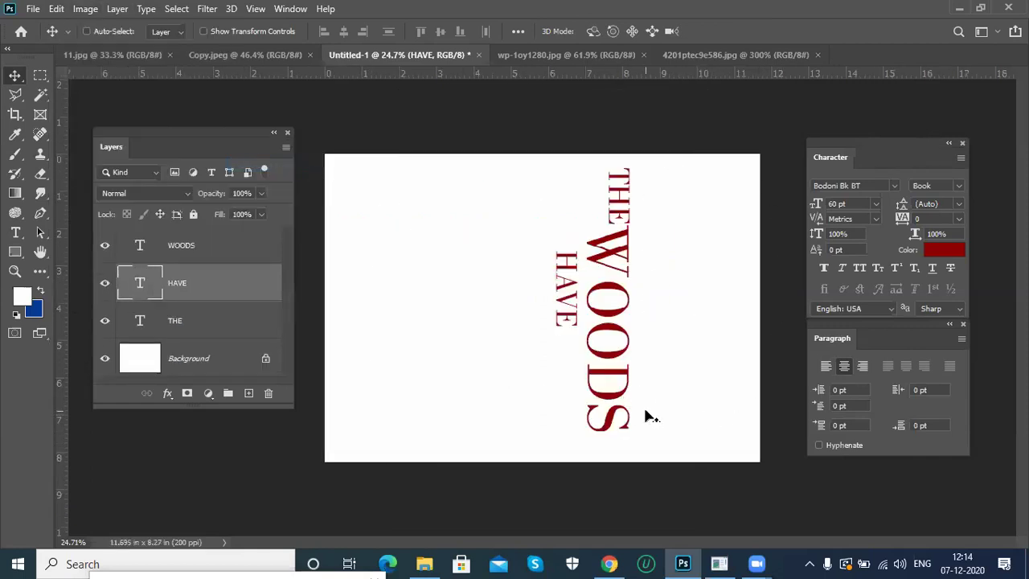
Rotate the THE, HAVE and WOODS text layers together by -90° and move them up and left on the page.
click(257, 322)
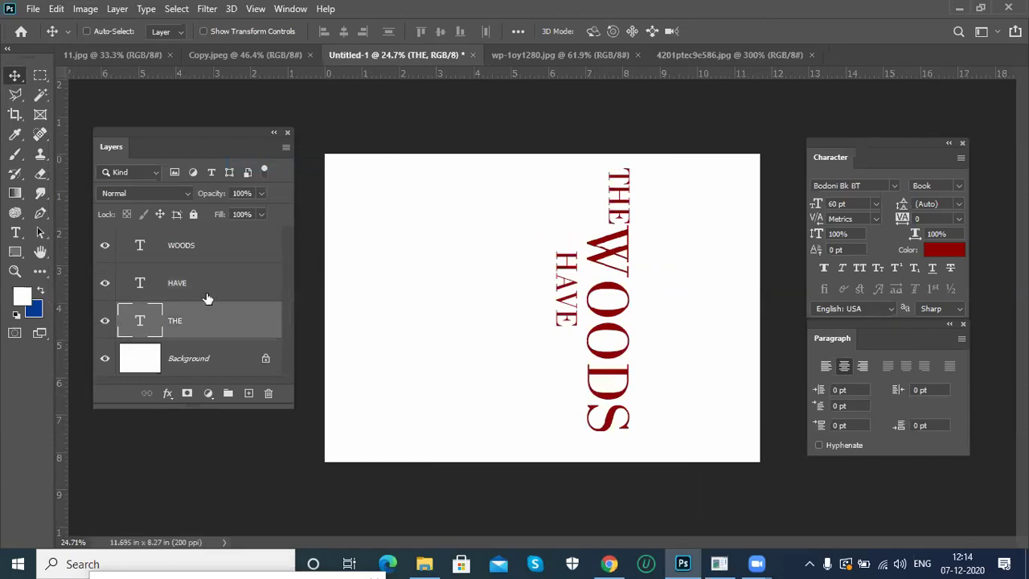
shift+click(211, 276)
shift+click(184, 259)
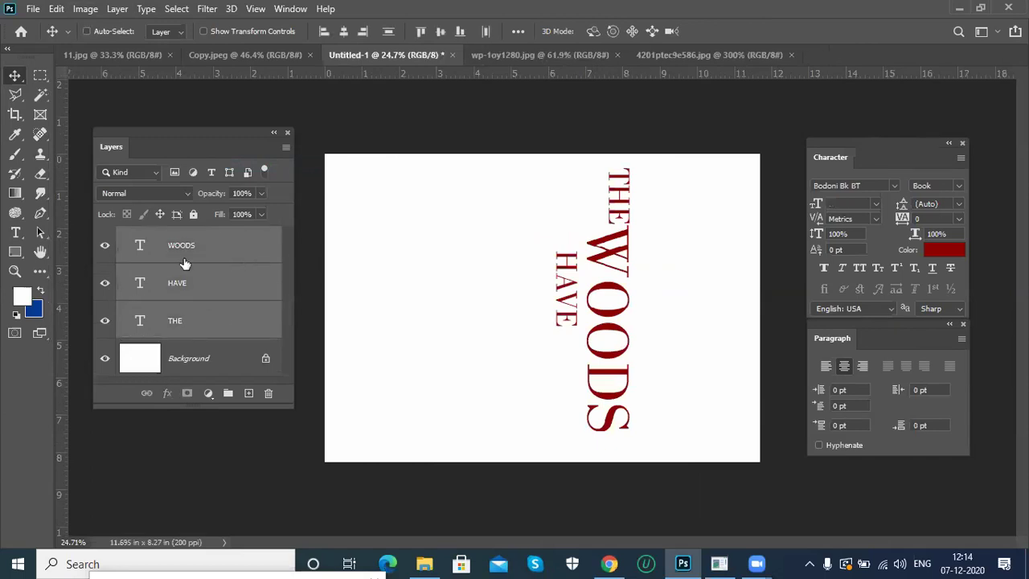
key(ctrl+t)
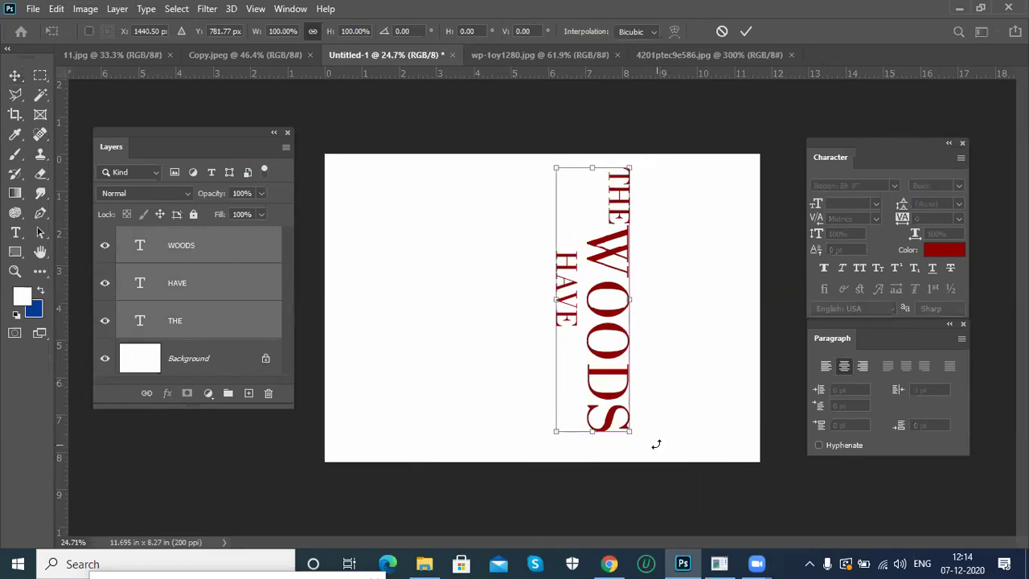
drag(656, 444, 755, 220)
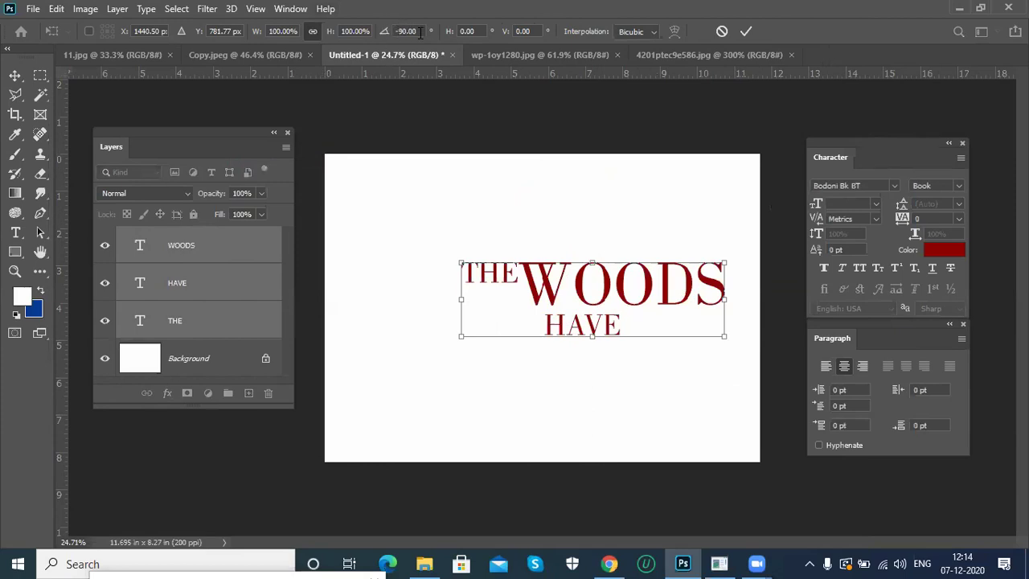
drag(605, 299, 532, 274)
key(Return)
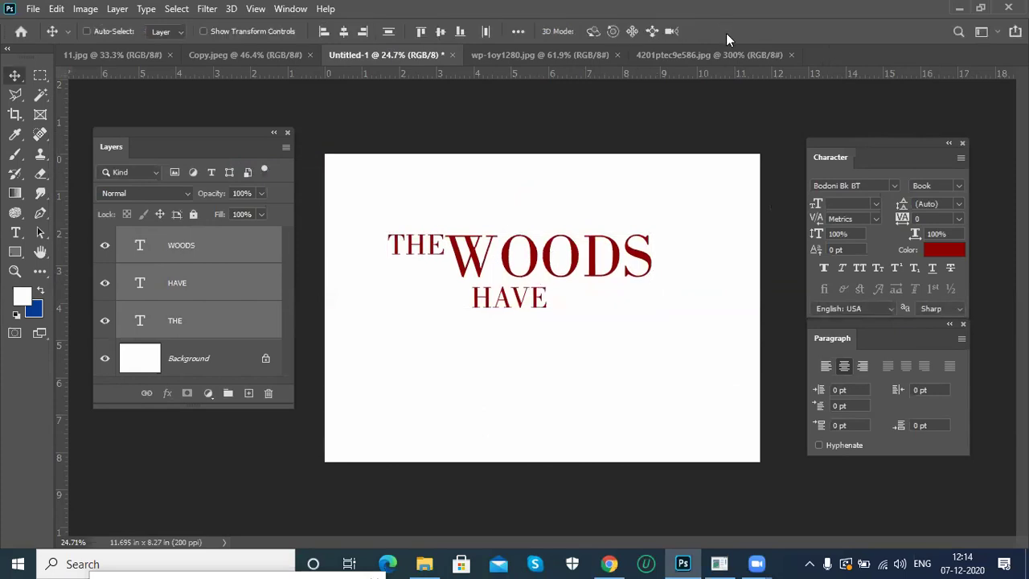
Duplicate the WOODS text layer and place the copy below WOODS, just after HAVE, following the title in 4201ptec9e586.jpg.
click(726, 51)
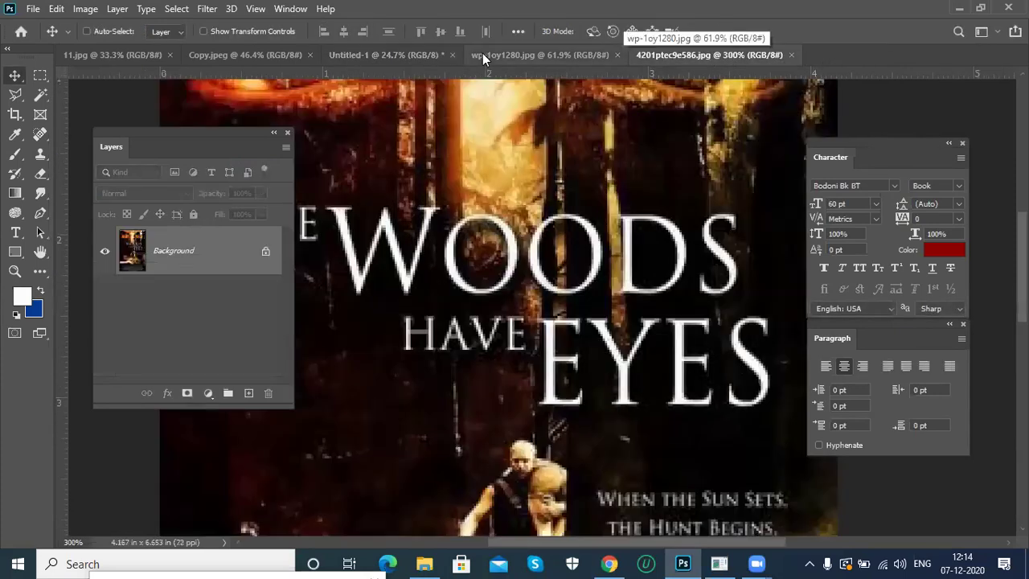
click(367, 54)
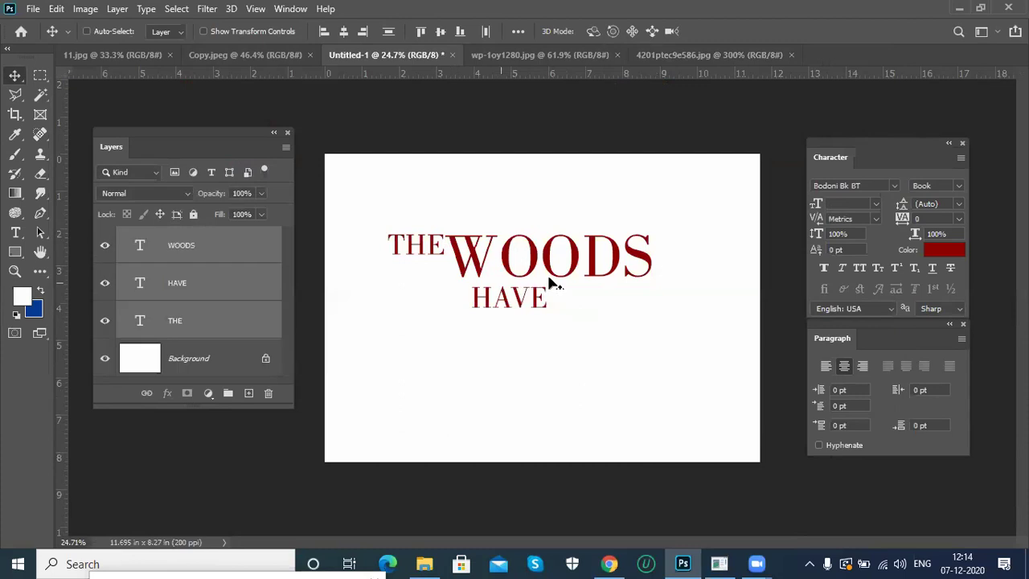
click(206, 253)
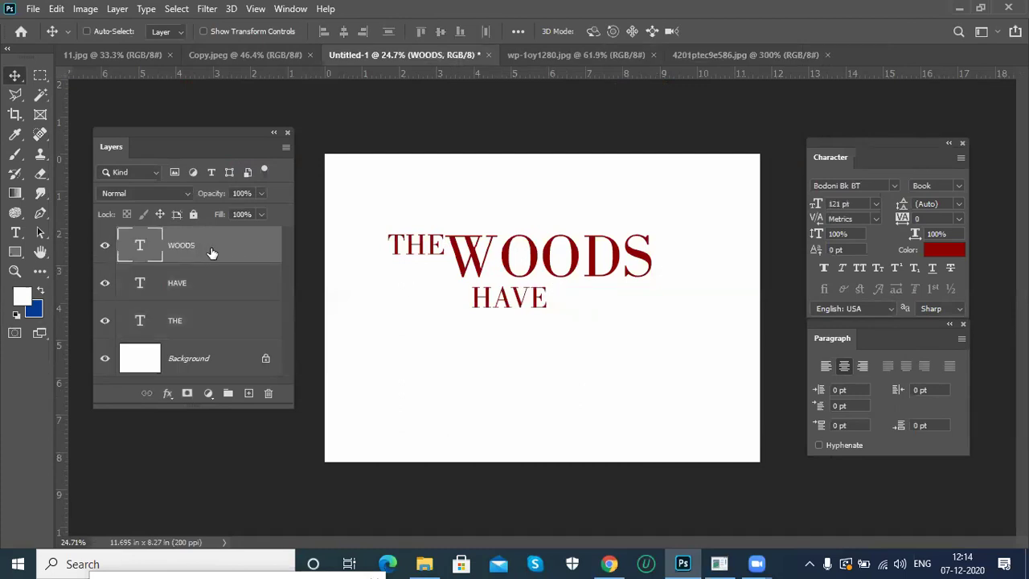
key(ctrl+j)
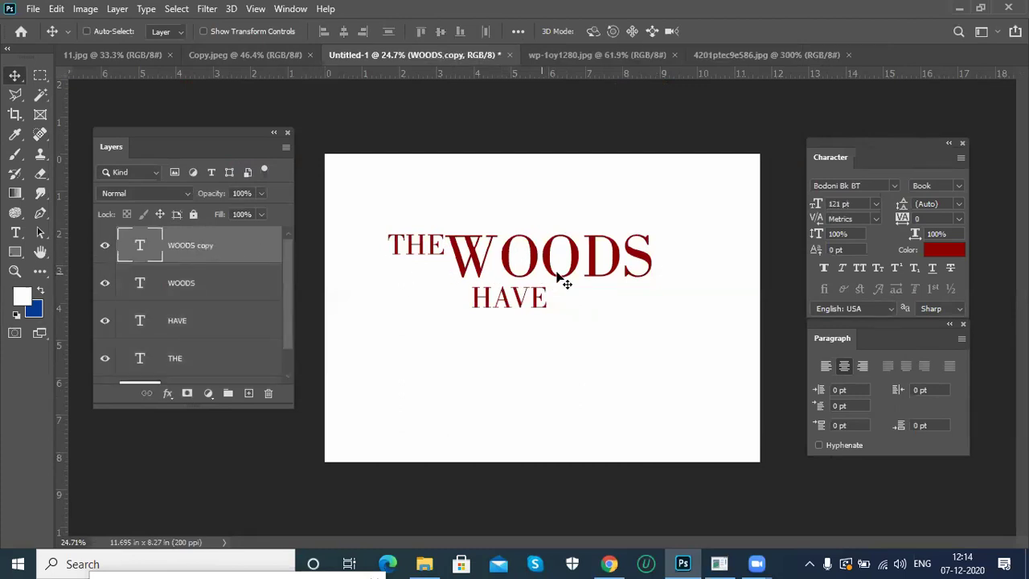
drag(601, 306, 654, 331)
Replace the text of the WOODS copy with EYES and shift it left so it sits directly beside HAVE.
key(t)
double_click(645, 309)
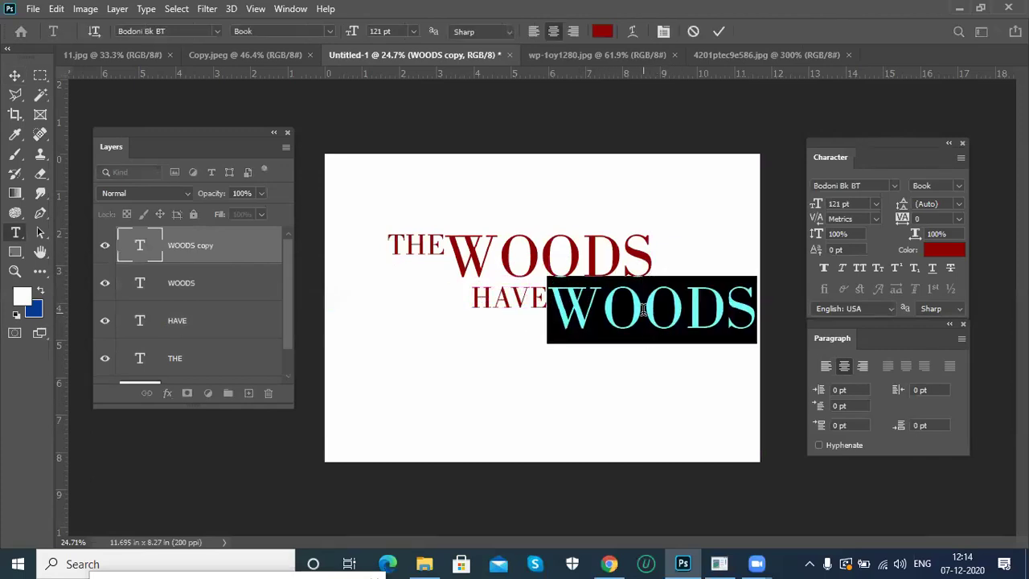
text(EYES)
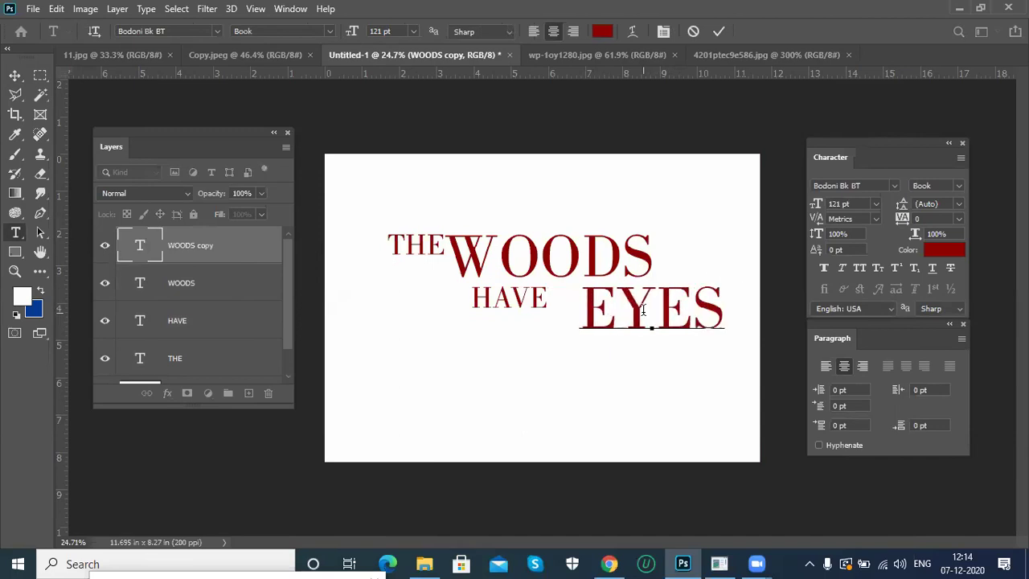
key(ctrl+Return)
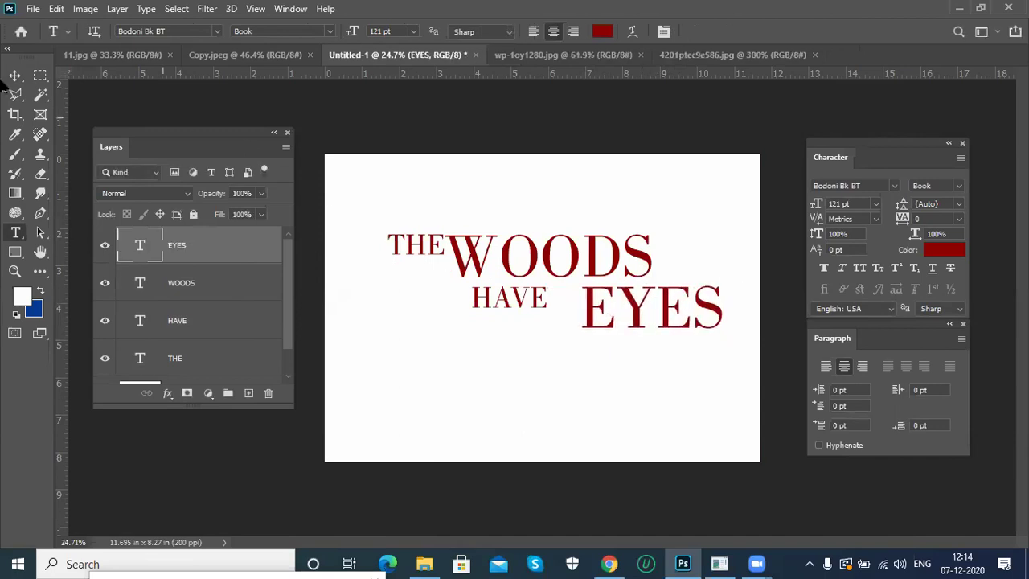
click(16, 76)
drag(667, 324, 657, 354)
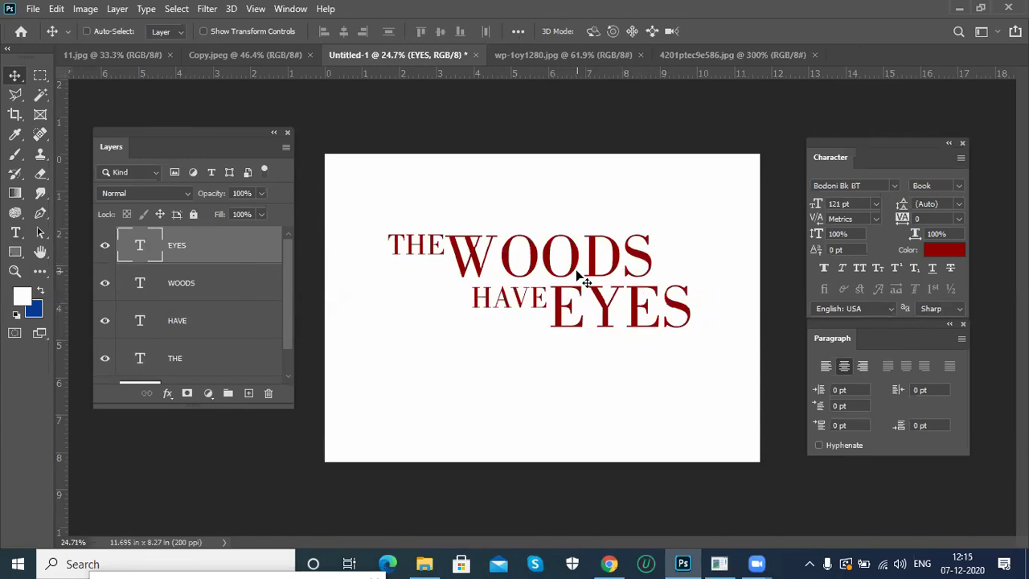
View the whole 4201ptec9e586.jpg poster, switch to Chrome and search Google Images for "forests" in a new browser tab.
click(725, 56)
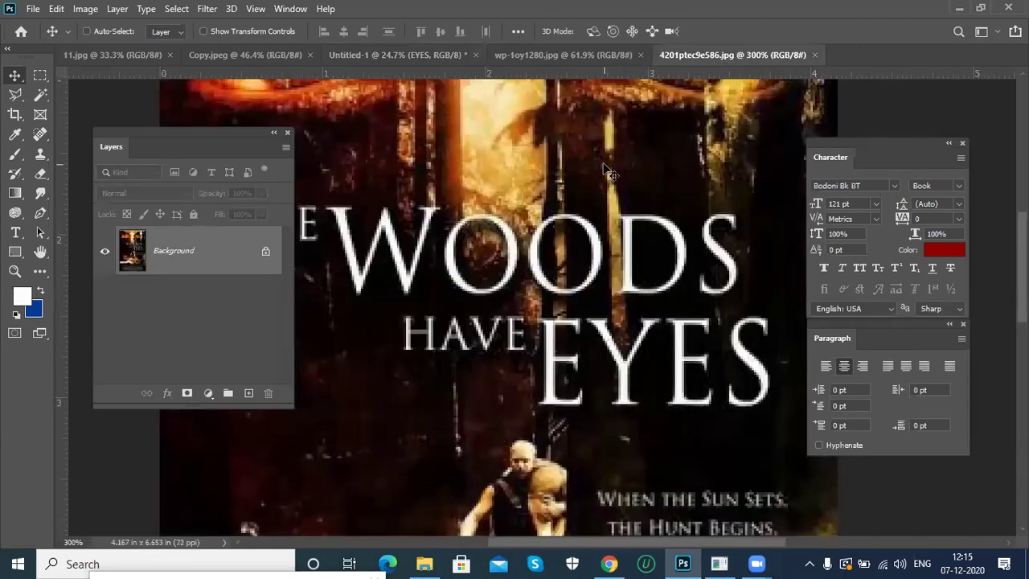
key(ctrl+0)
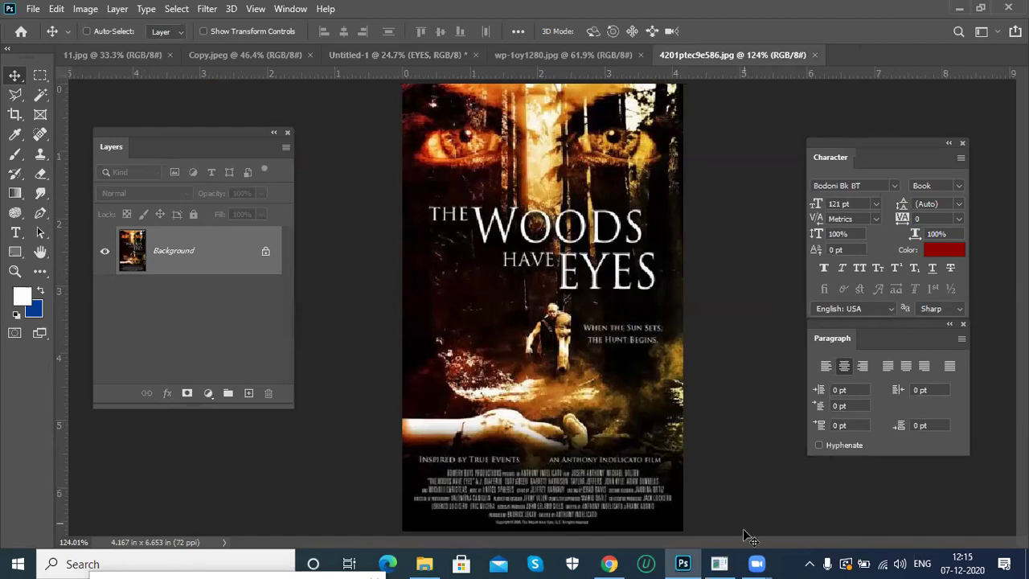
click(610, 564)
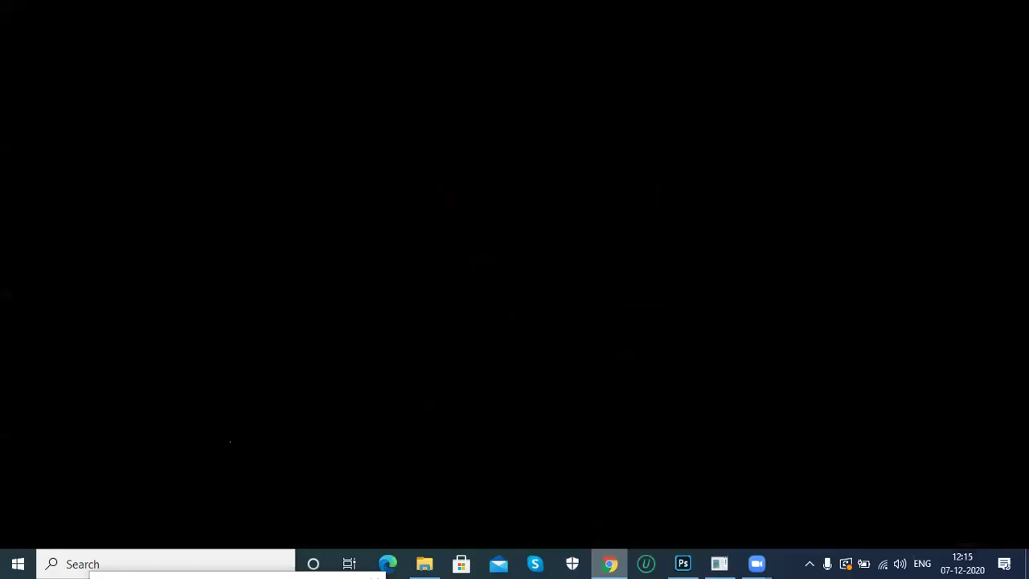
click(321, 23)
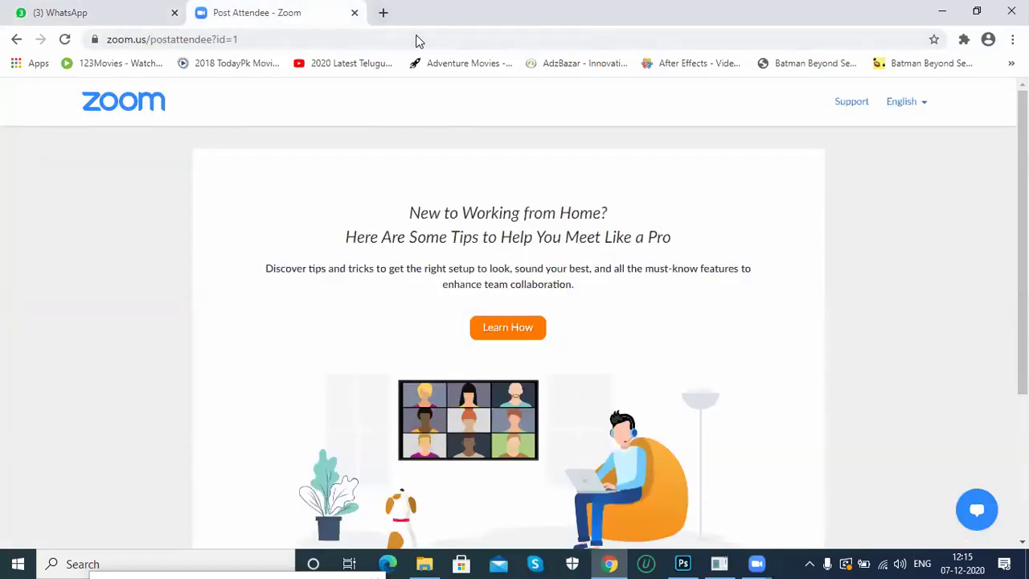
key(ctrl+t)
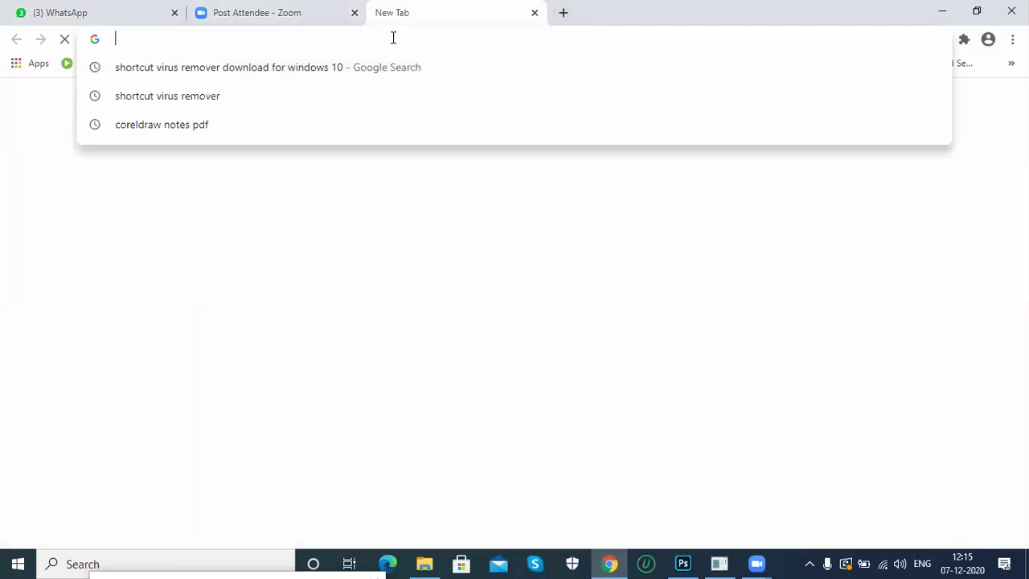
text(www.google.com)
key(Return)
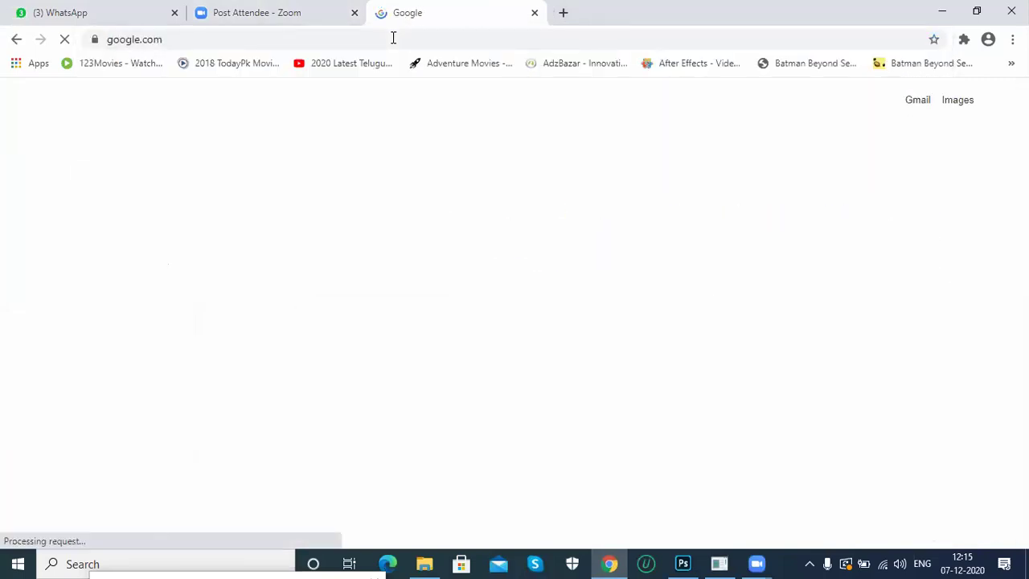
text(forests)
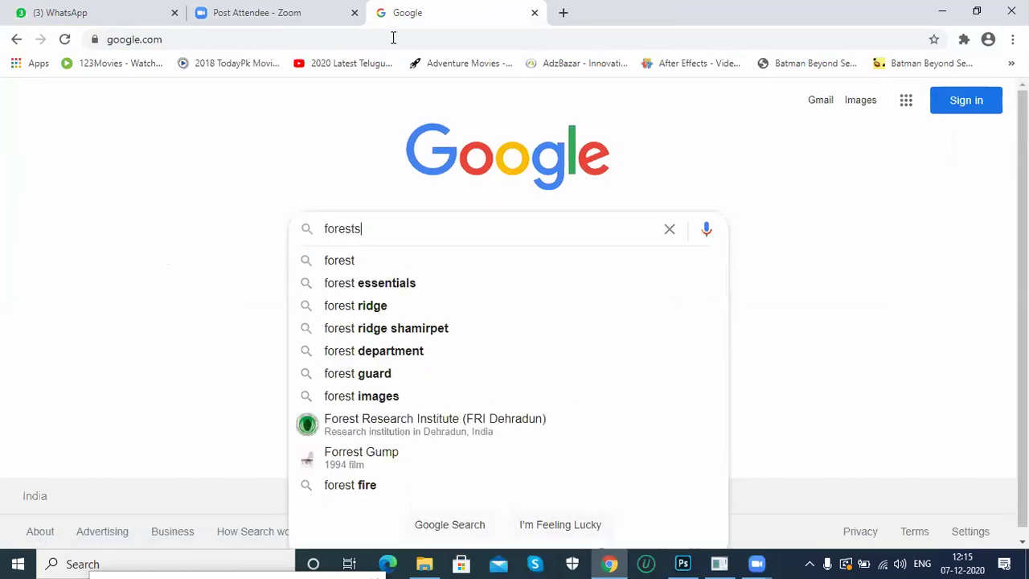
key(Return)
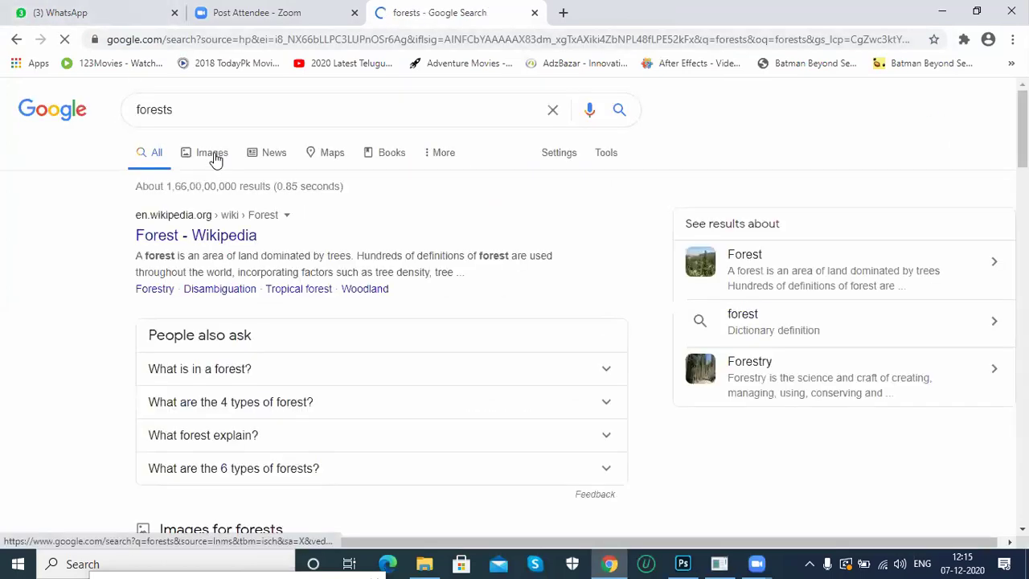
click(214, 158)
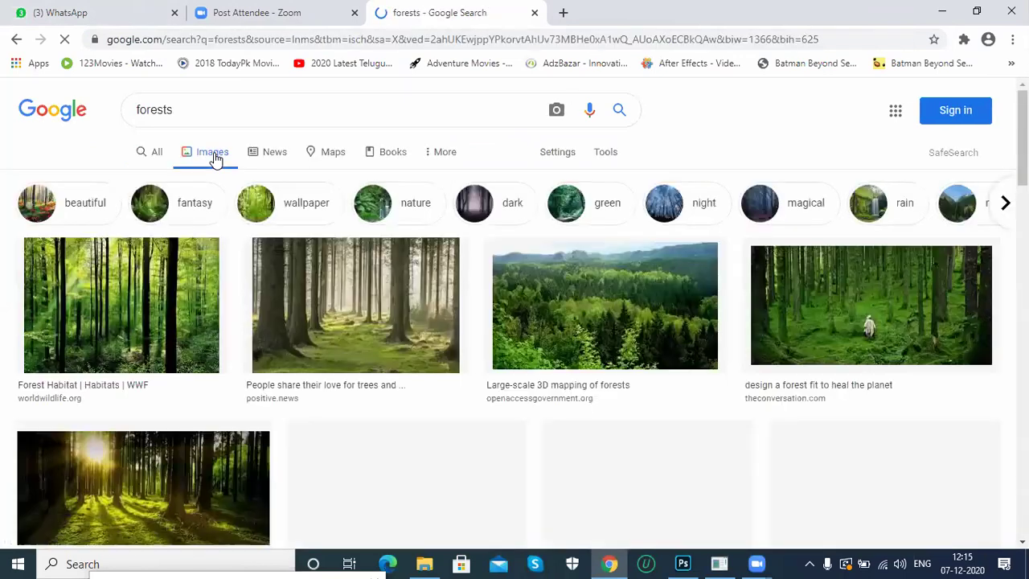
Preview the Carbon Brief forest image from the results in its own browser tab and close it again.
scroll(758, 312, down, 3)
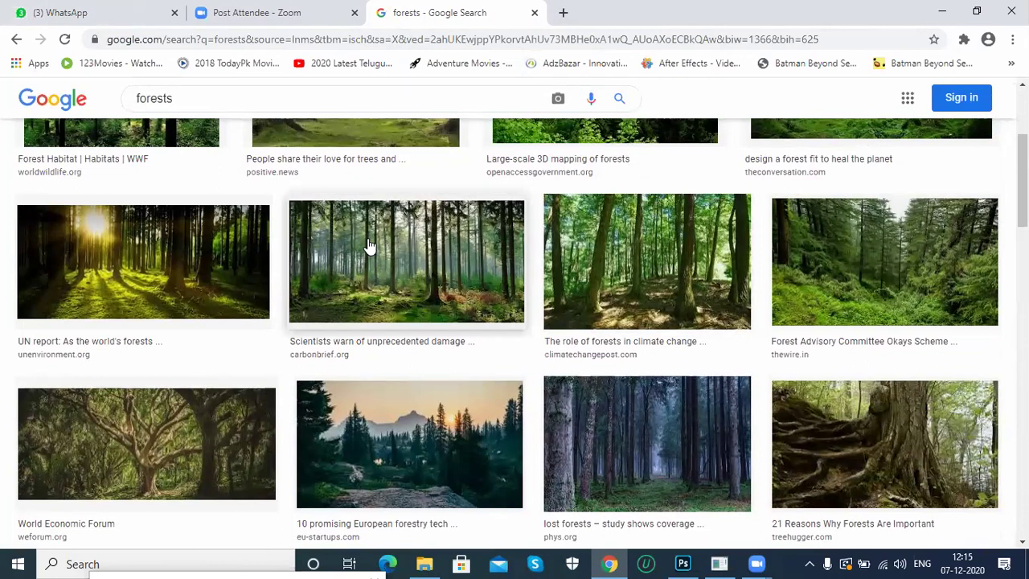
right_click(394, 249)
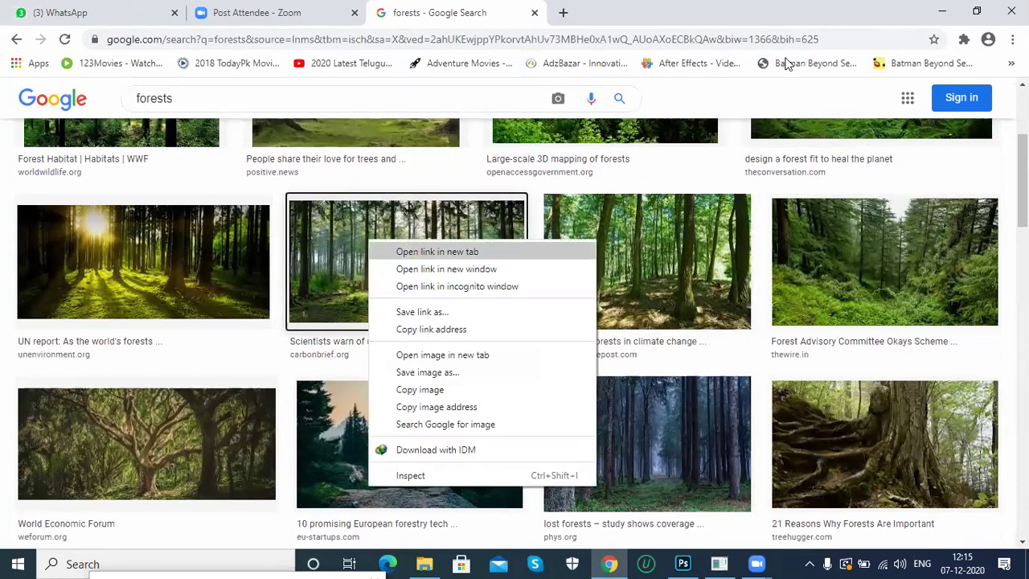
key(Return)
key(ctrl+Tab)
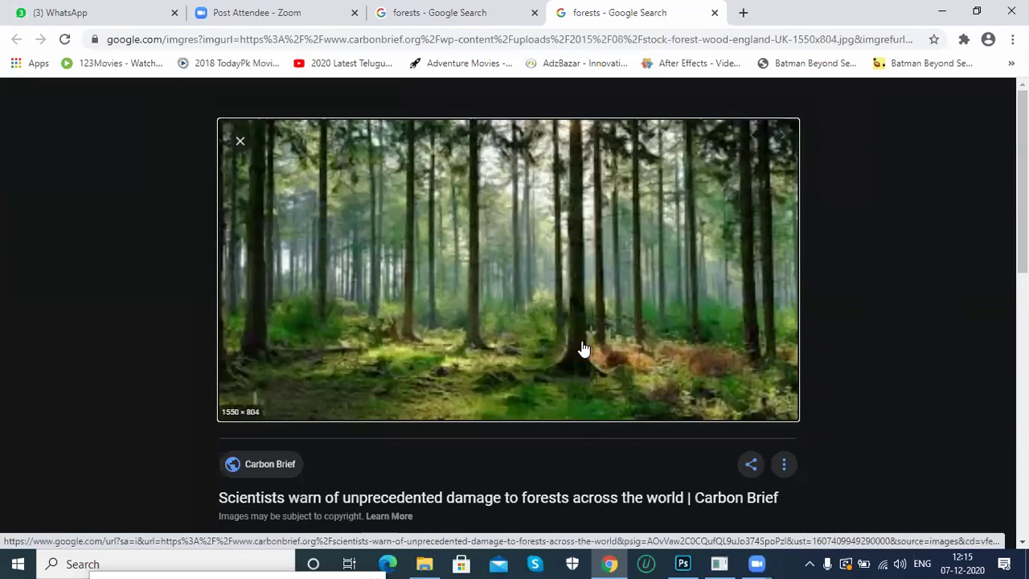
click(715, 13)
Open the Food Tank forest image in a new browser tab and save it as agroforestry-FAO-770x462 in the photoshop examples folder.
scroll(861, 277, down, 3)
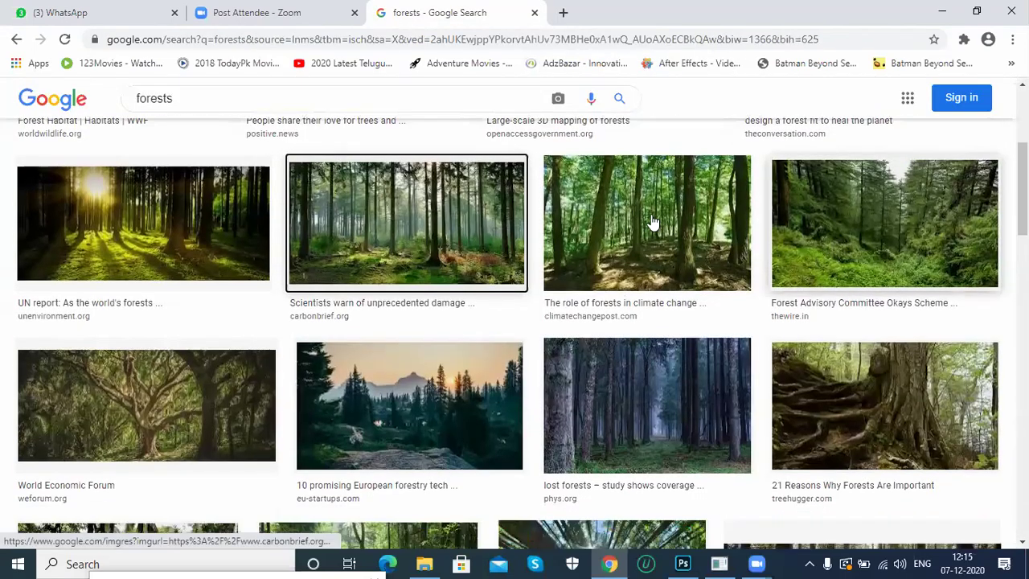
scroll(193, 230, down, 2)
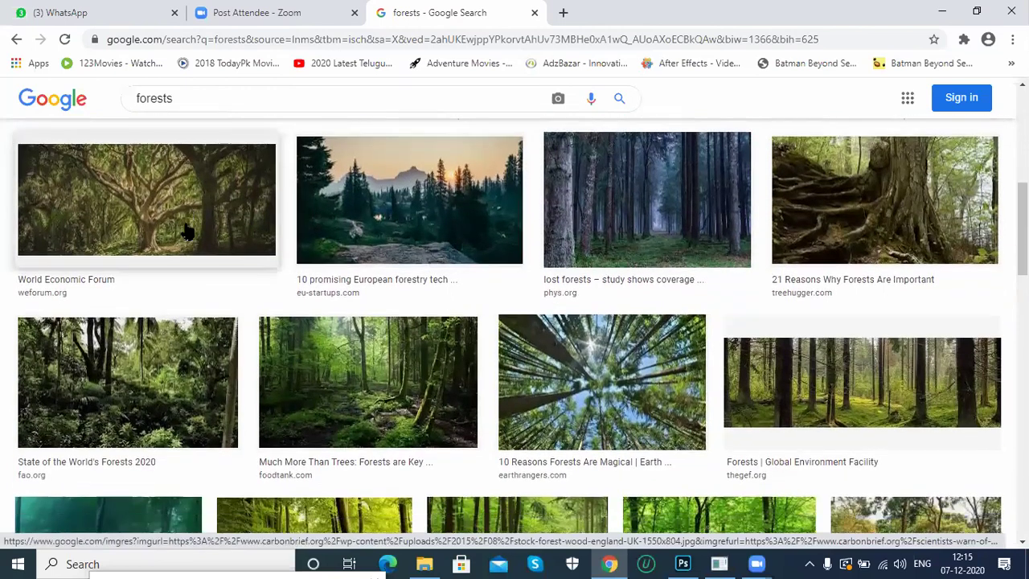
middle_click(449, 235)
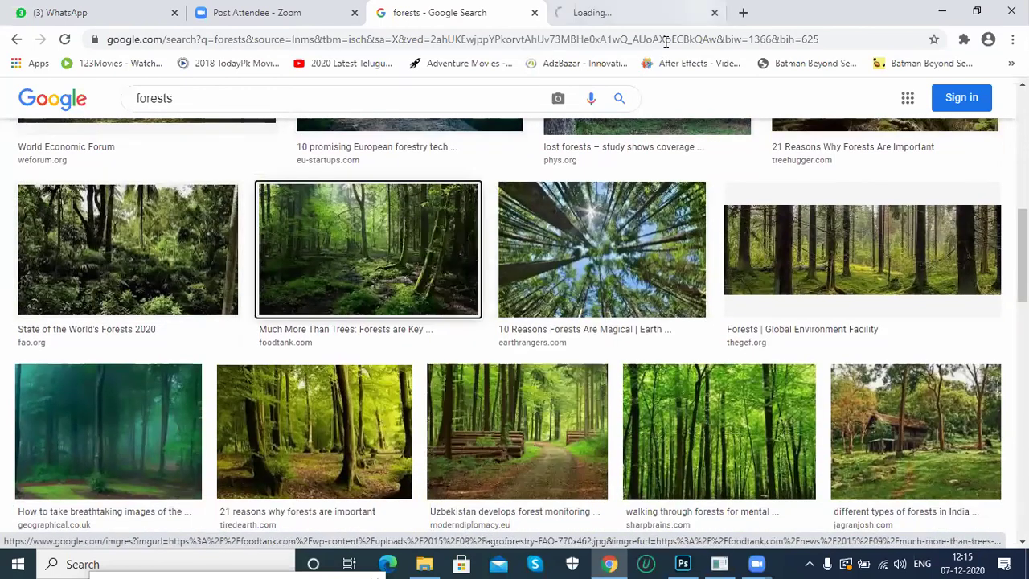
click(673, 24)
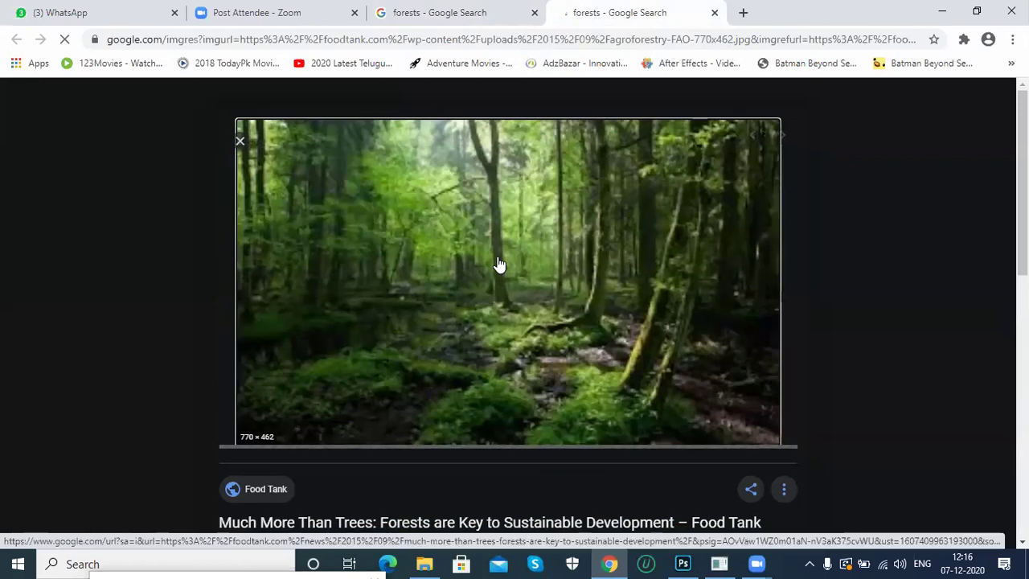
right_click(499, 258)
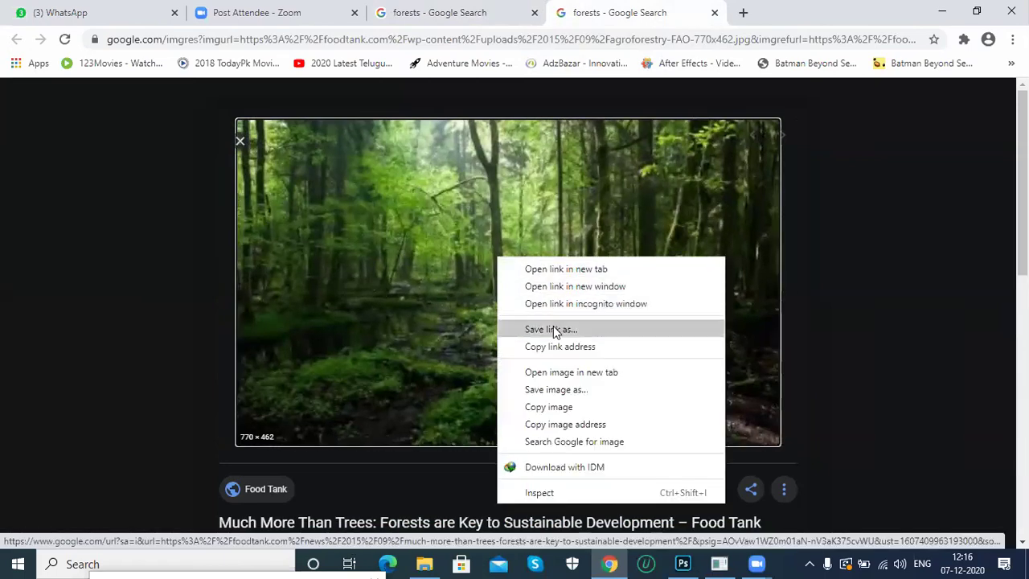
click(554, 391)
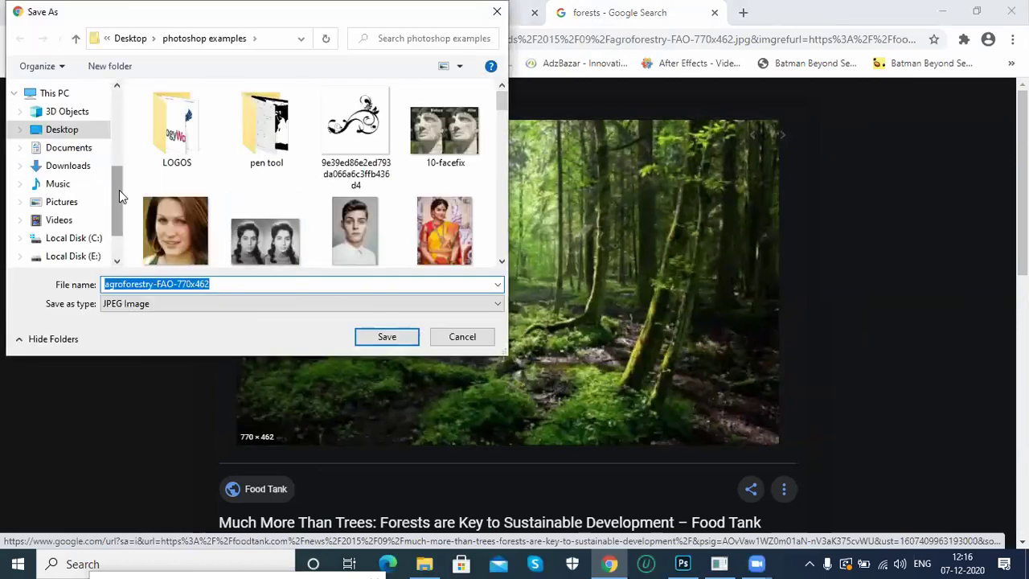
click(393, 334)
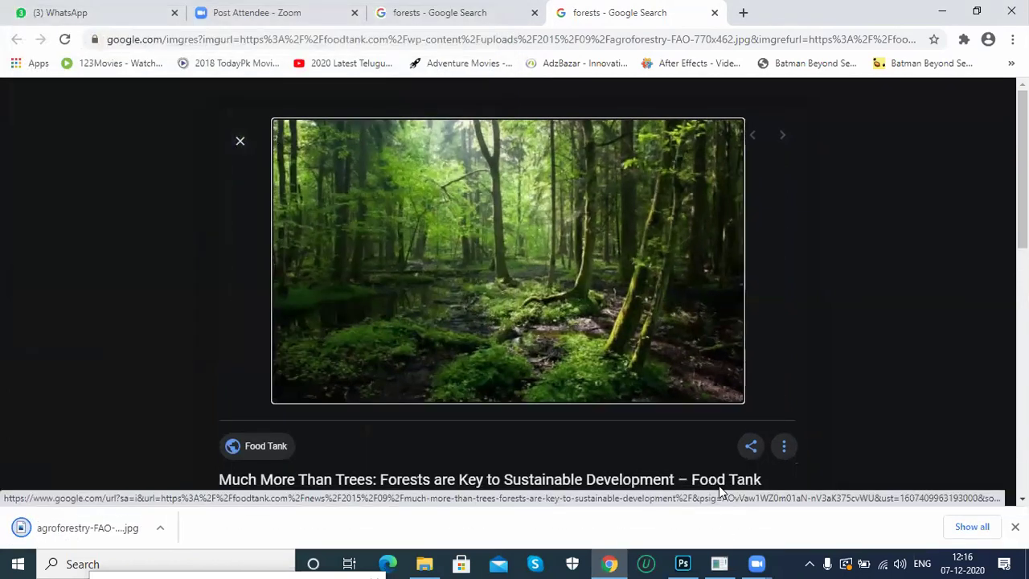
Switch back to Photoshop, open agroforestry-FAO-770x462.jpg from the photoshop examples folder on the Desktop, and select the entire image.
click(682, 564)
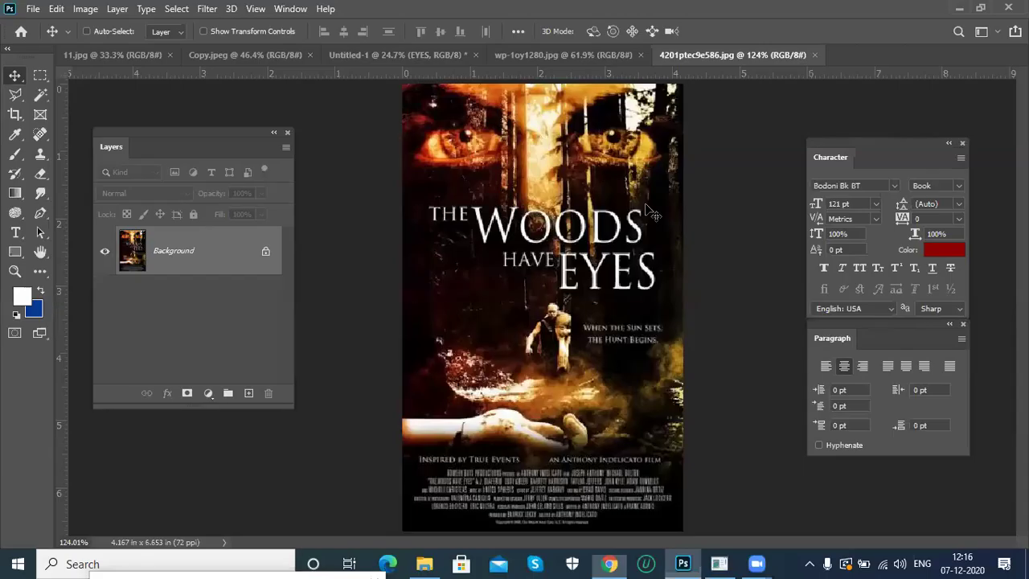
click(361, 53)
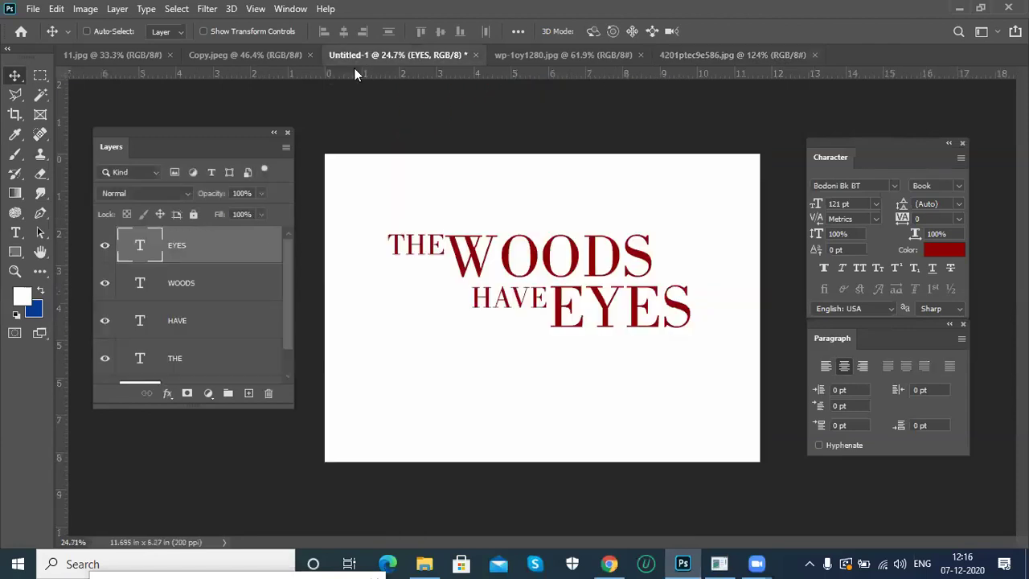
key(ctrl)
key(ctrl+o)
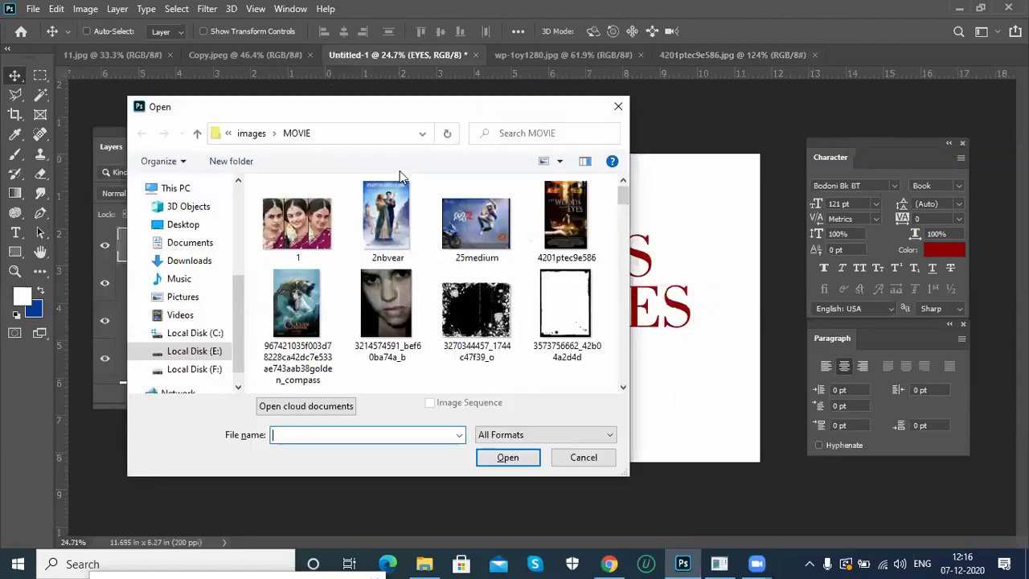
click(182, 229)
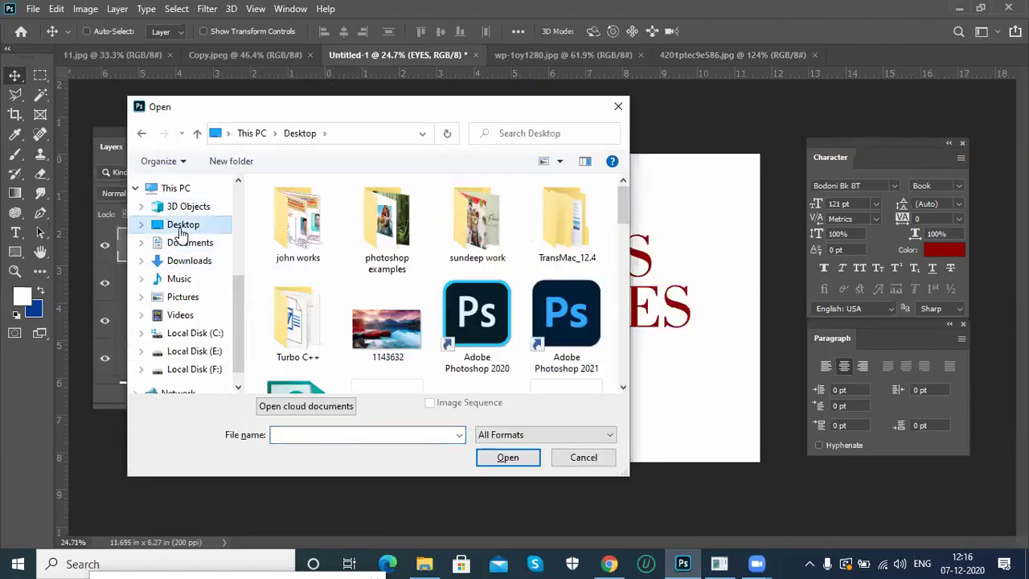
mouse_move(624, 211)
mouse_down()
mouse_move(624, 379)
mouse_move(620, 206)
mouse_up()
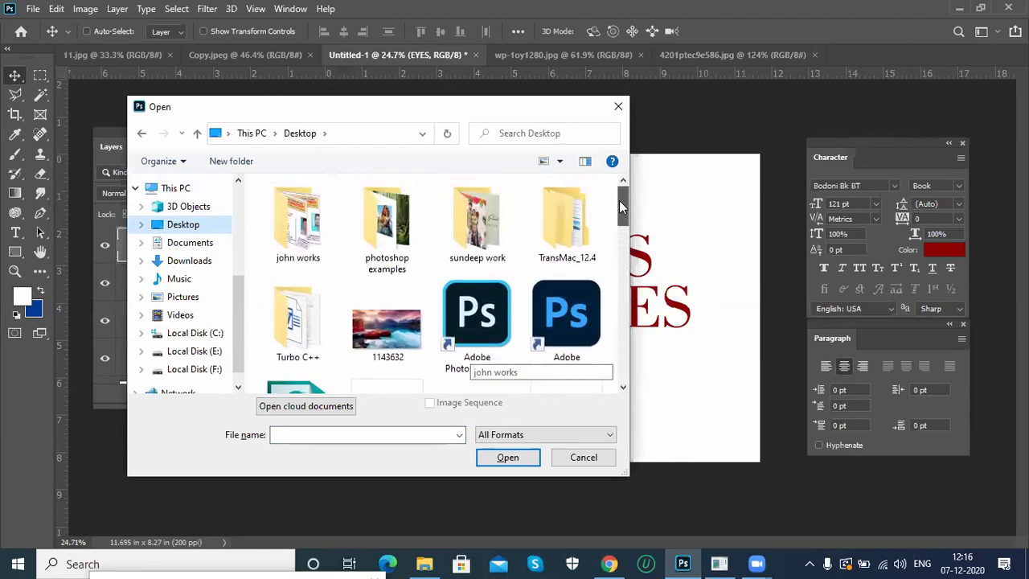
double_click(384, 237)
drag(620, 206, 628, 233)
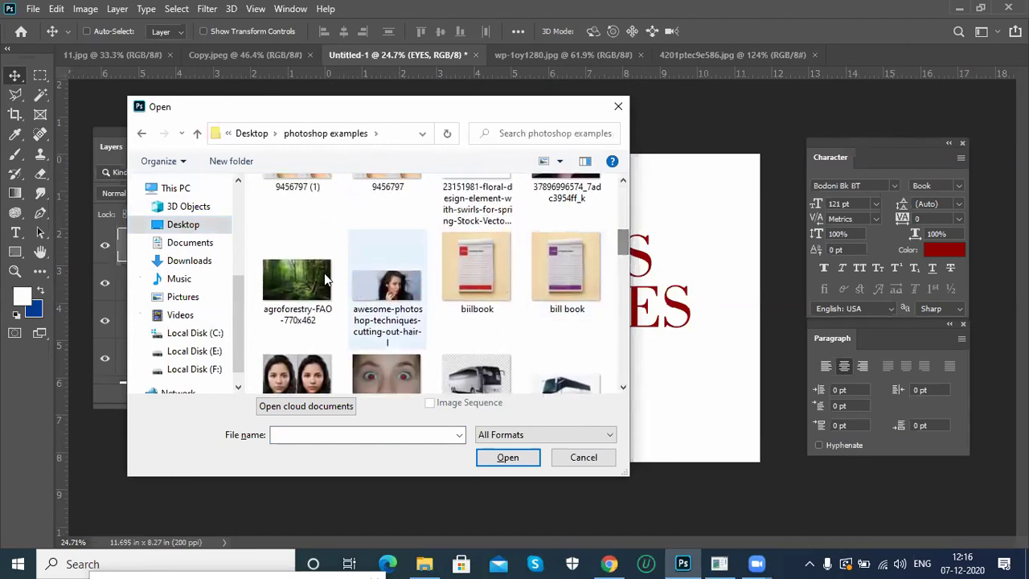
double_click(297, 260)
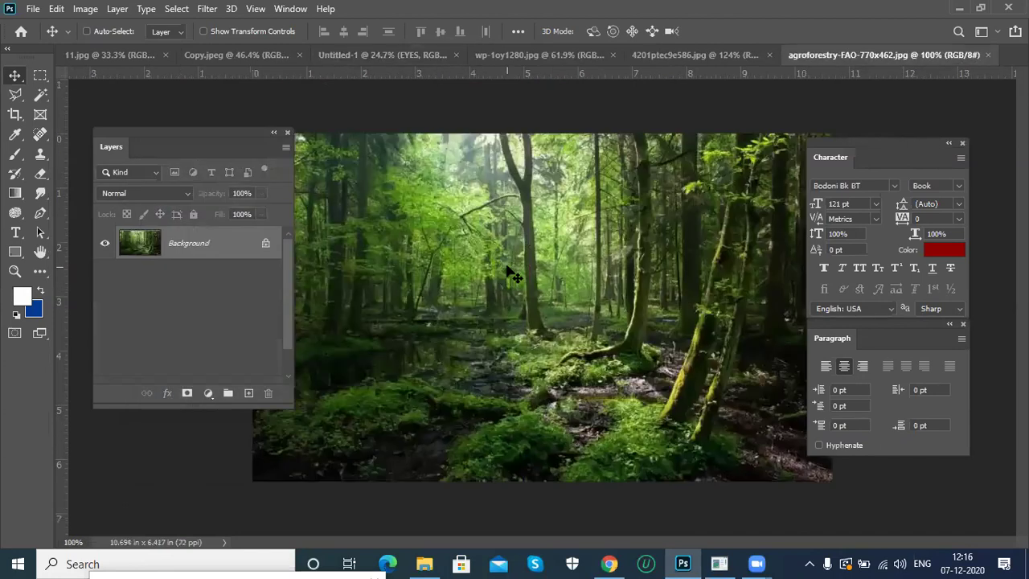
key(ctrl+a)
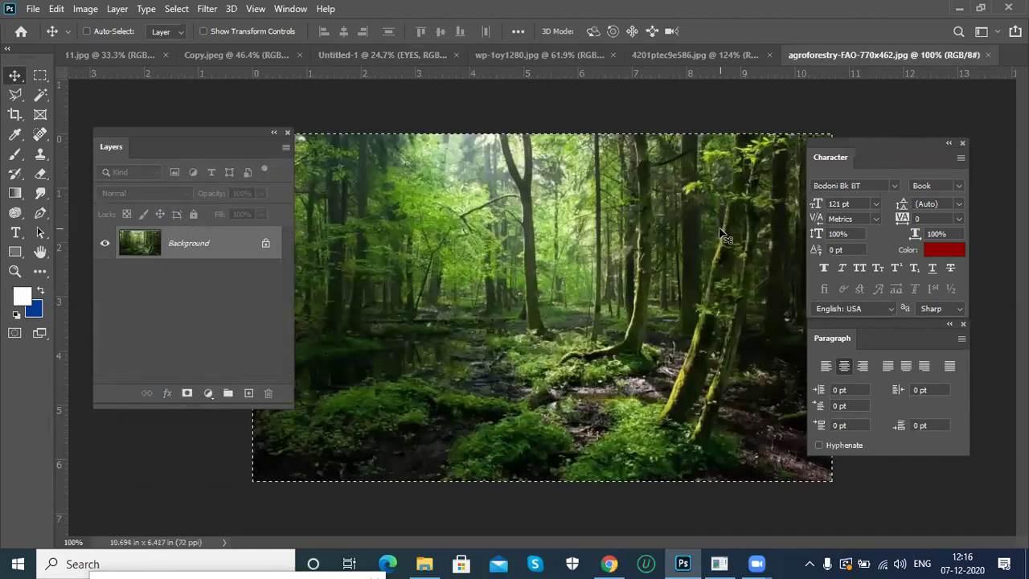
Paste the copied forest image into Untitled-1 and scale it up to cover the whole canvas.
click(355, 53)
key(ctrl+v)
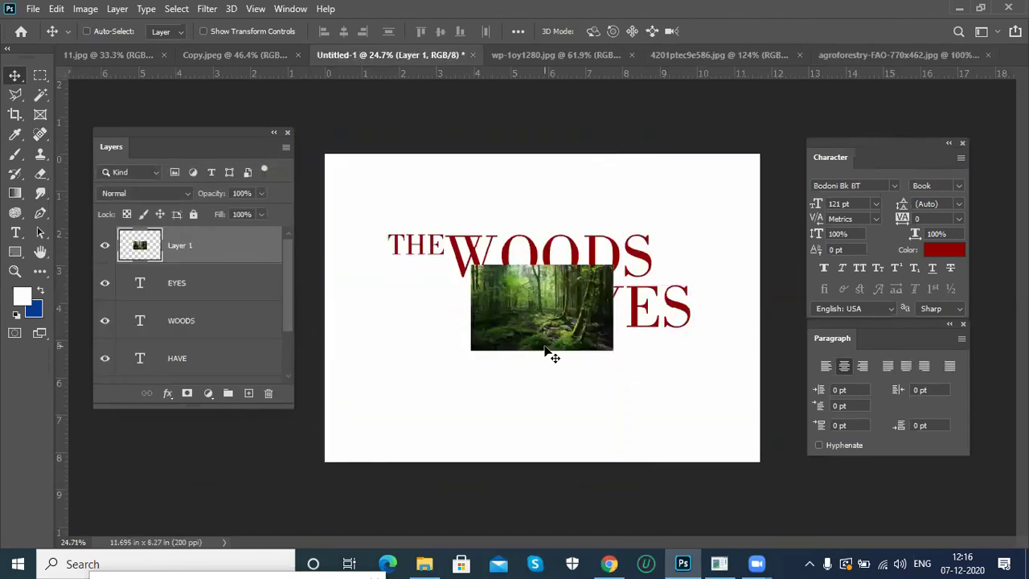
key(ctrl+t)
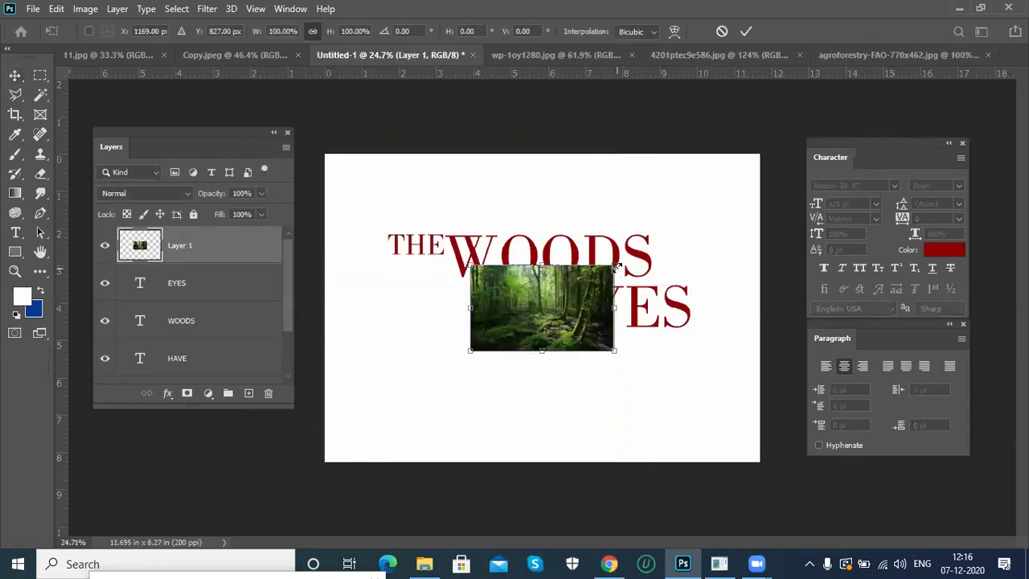
drag(617, 266, 837, 130)
key(Return)
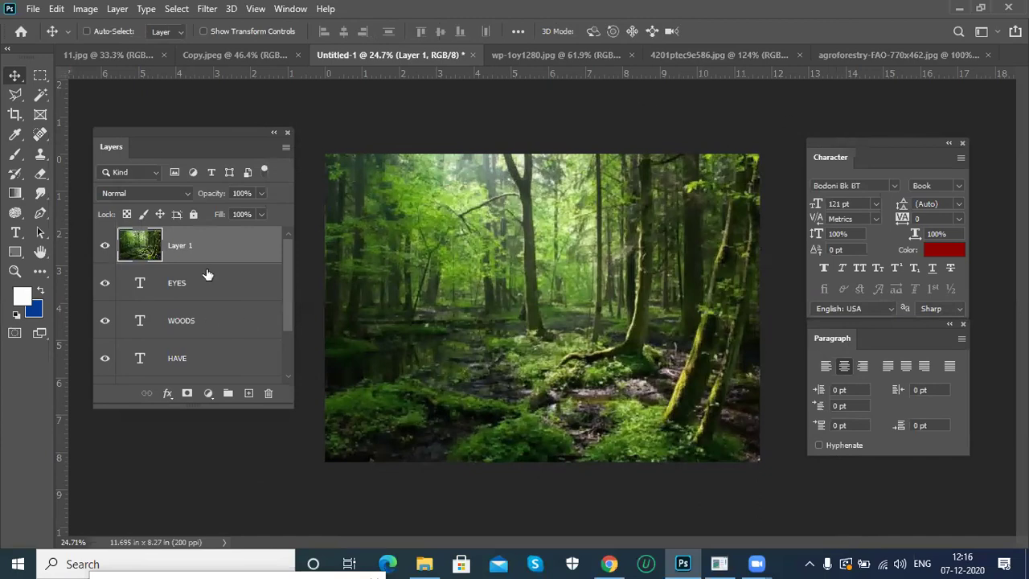
Move the forest layer down the stack so it sits beneath all four title text layers.
key(ctrl+bracketleft)
key(ctrl+bracketleft)
key(ctrl+bracketleft)
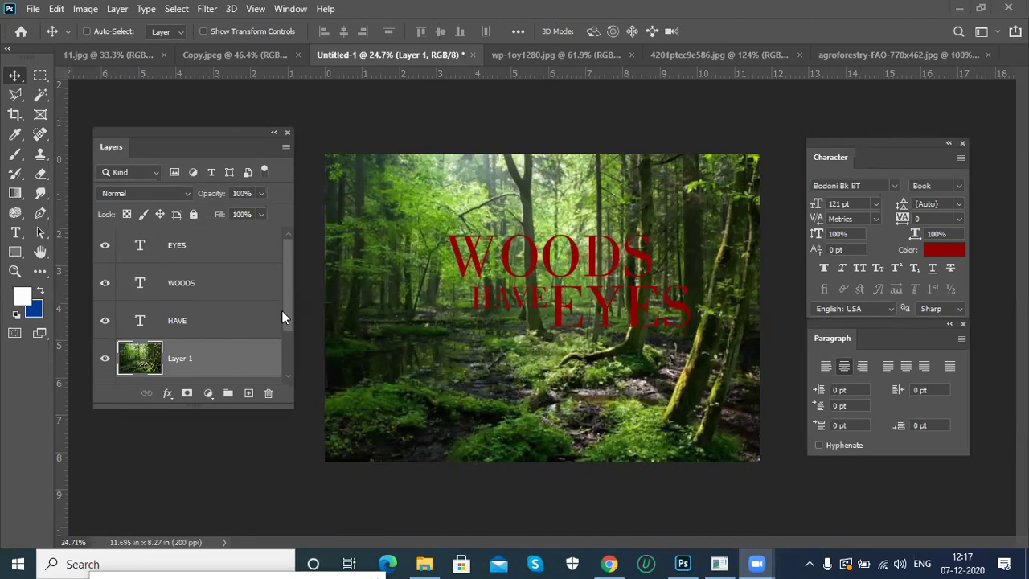
drag(285, 329, 291, 360)
key(ctrl)
key(ctrl+bracketleft)
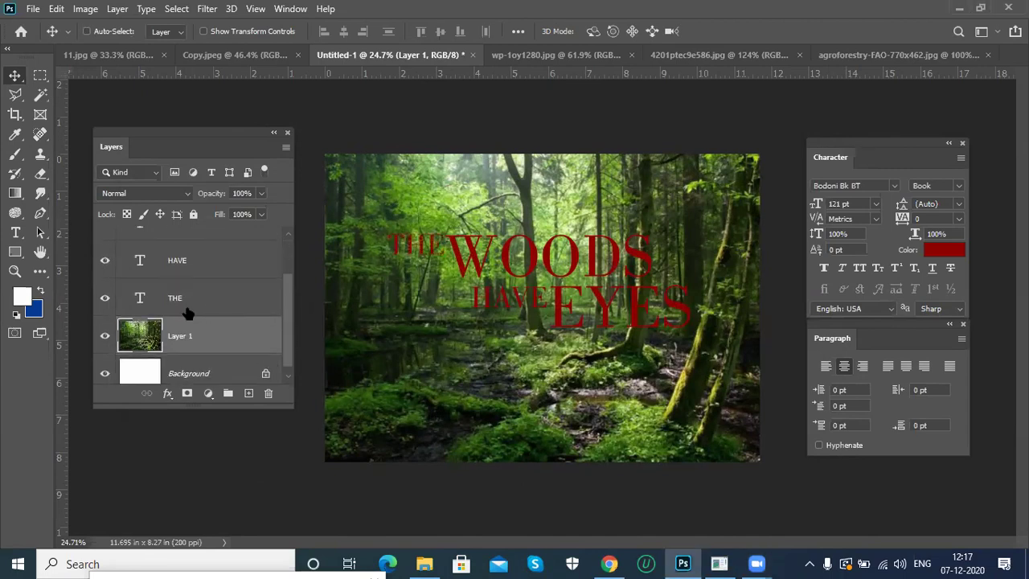
Add a new layer above EYES and draw a rectangle about 6 by 2 inches below the title, filled with the blue background color.
click(197, 304)
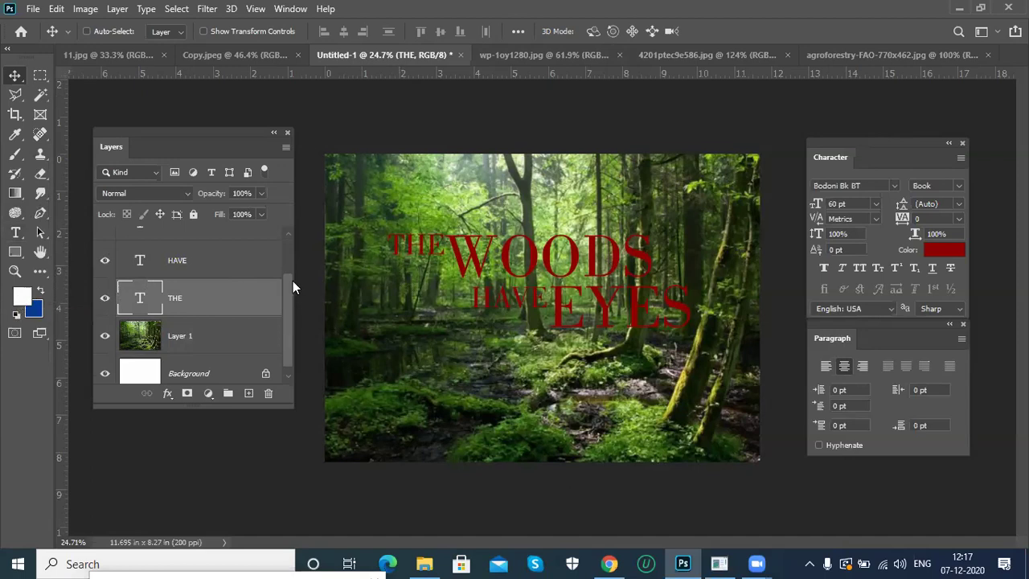
scroll(293, 287, up, 3)
key(alt+period)
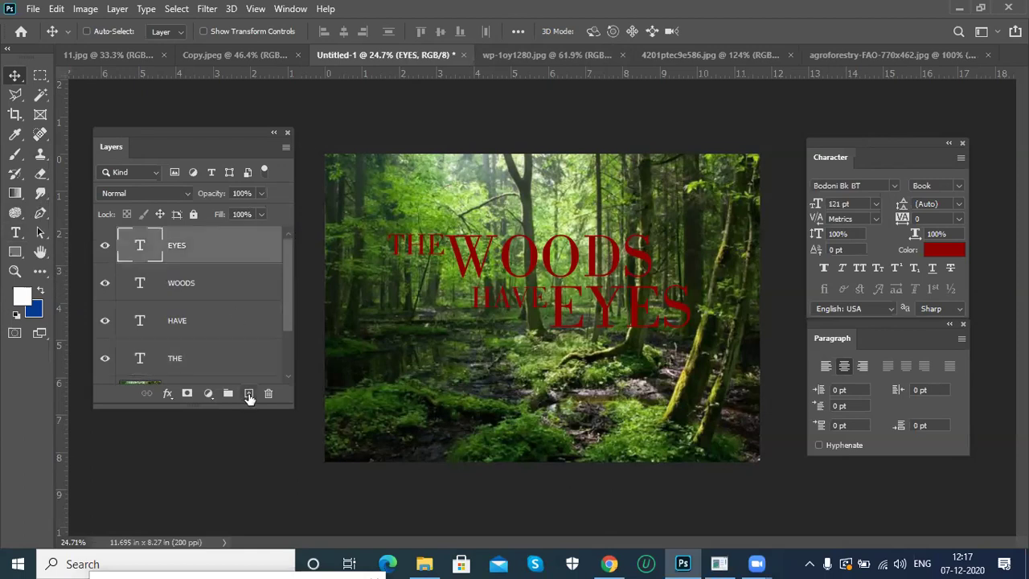
click(250, 393)
click(40, 75)
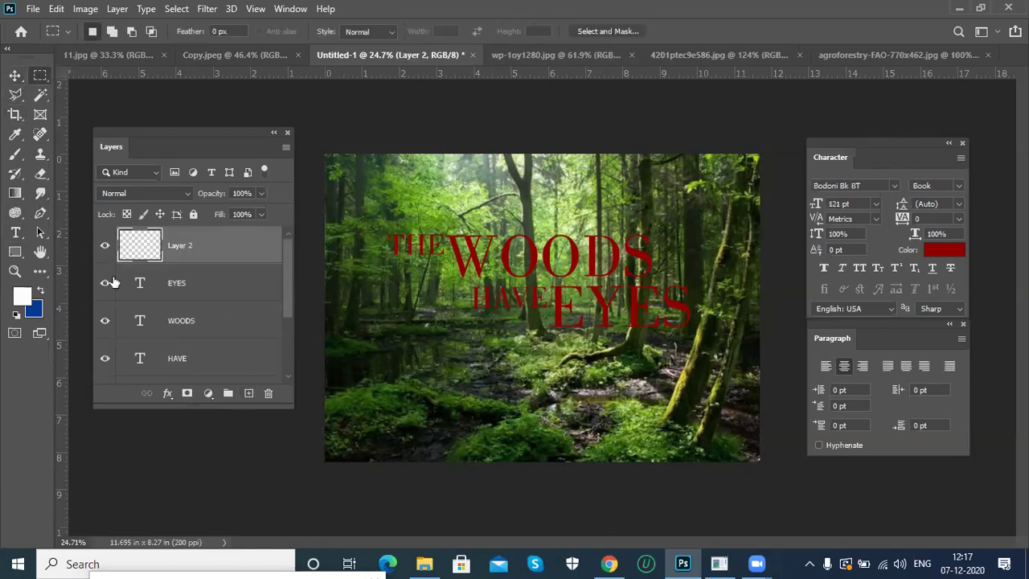
drag(386, 347, 534, 427)
key(ctrl+BackSpace)
key(ctrl+d)
key(v)
mouse_move(515, 394)
mouse_down()
mouse_move(467, 396)
mouse_move(515, 393)
mouse_up()
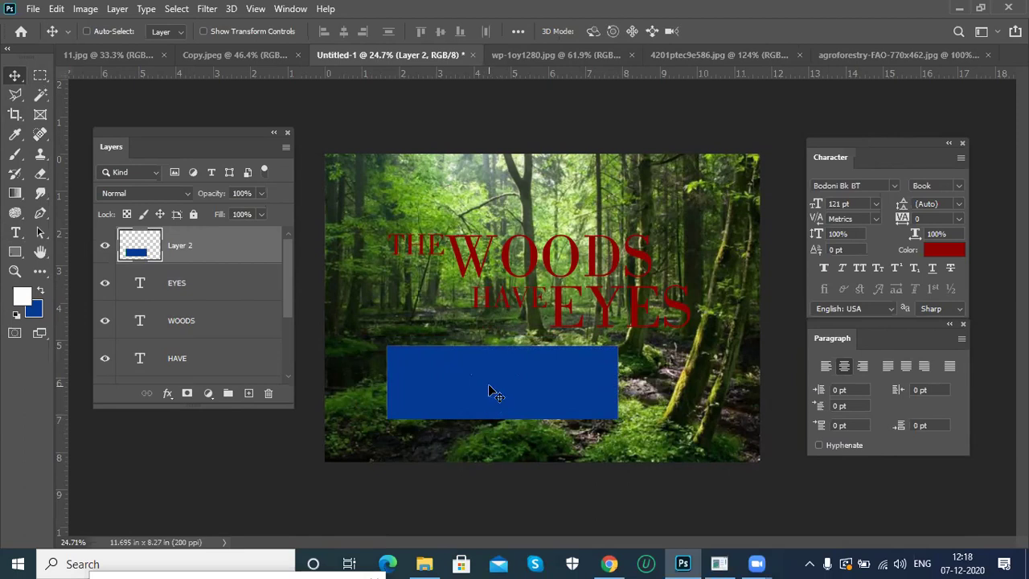
Trace a rectangular marquee around the blue rectangle by hand and clear that selection.
click(40, 75)
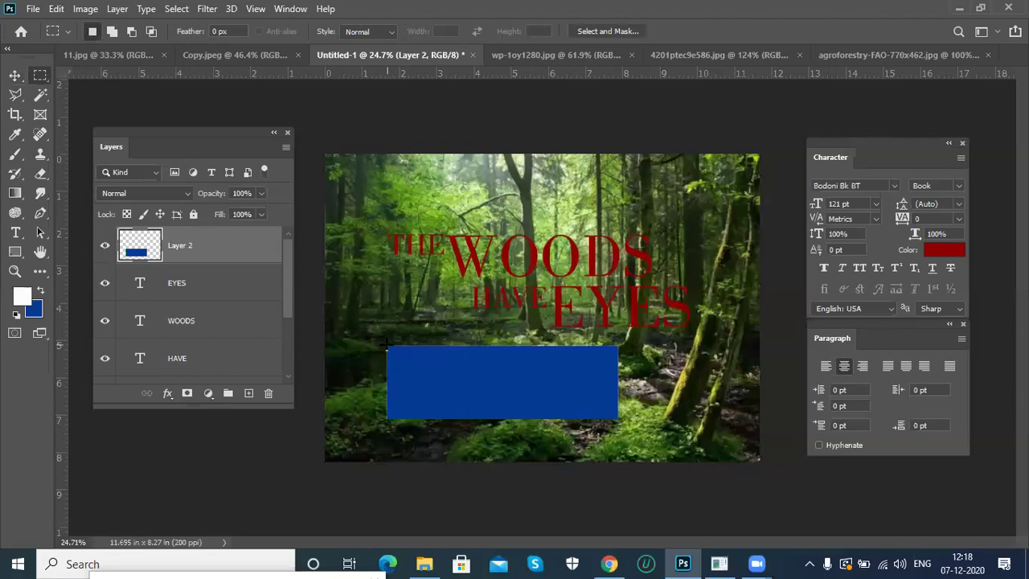
drag(386, 345, 618, 419)
click(620, 407)
click(14, 75)
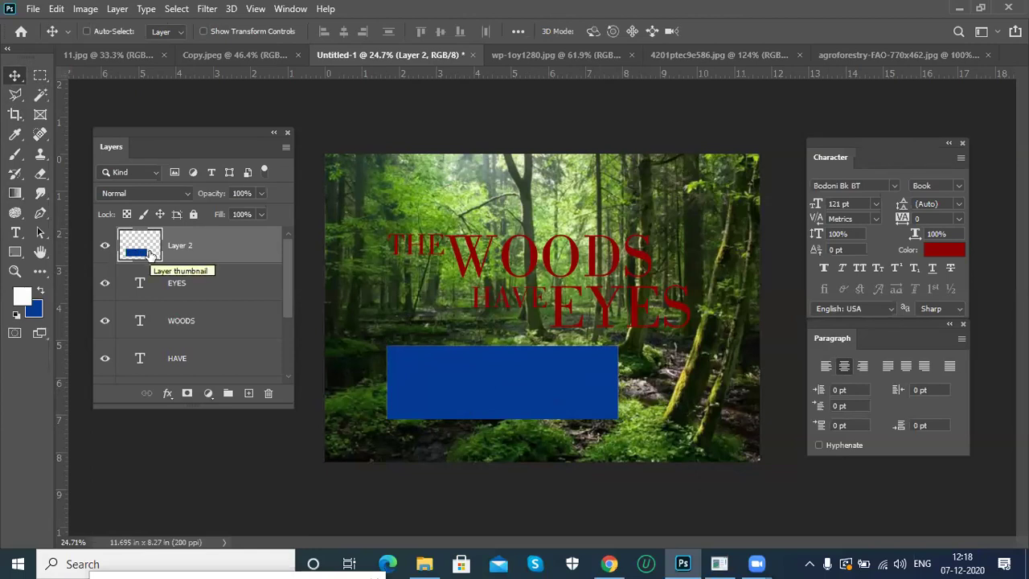
Load the outlines of Layer 2 and the EYES text as selections in turn, clearing each one.
key(ctrl)
ctrl+click(141, 251)
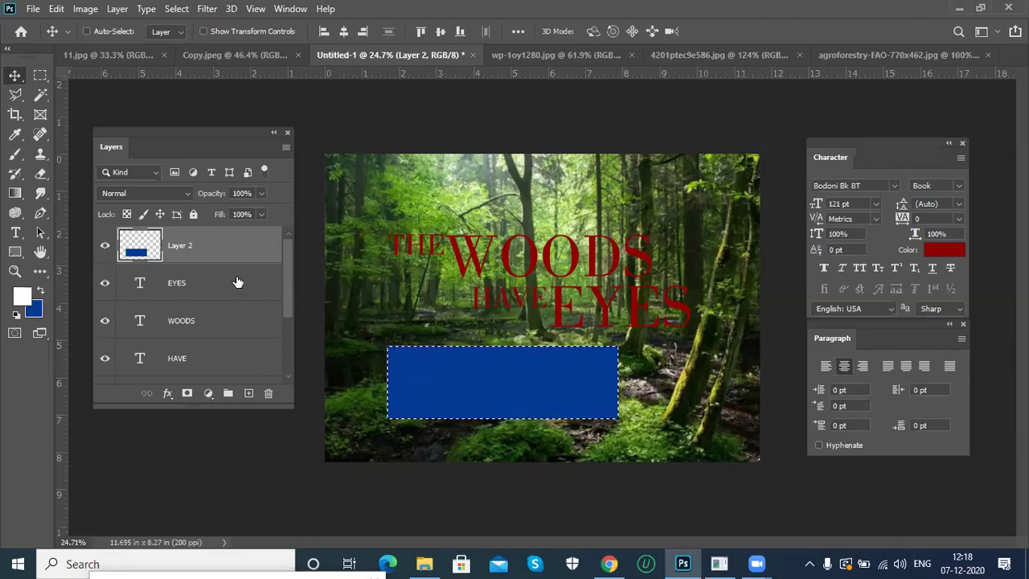
key(ctrl)
key(ctrl+d)
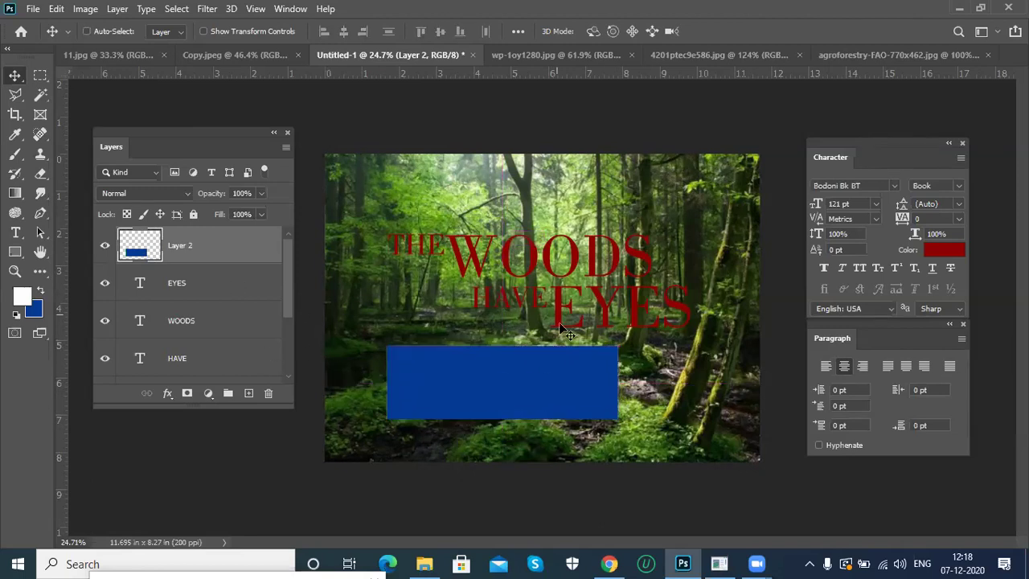
key(ctrl)
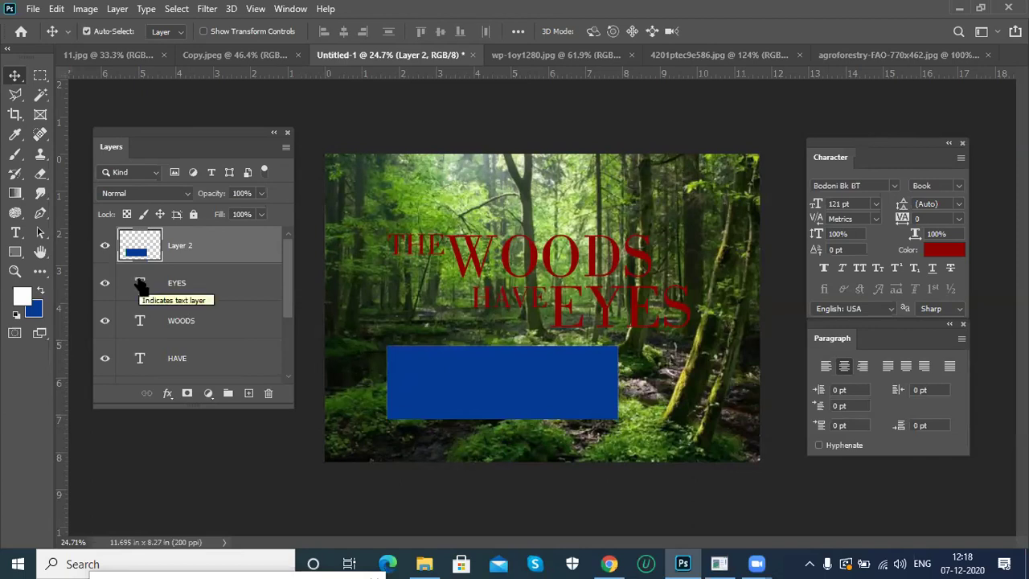
ctrl+click(140, 283)
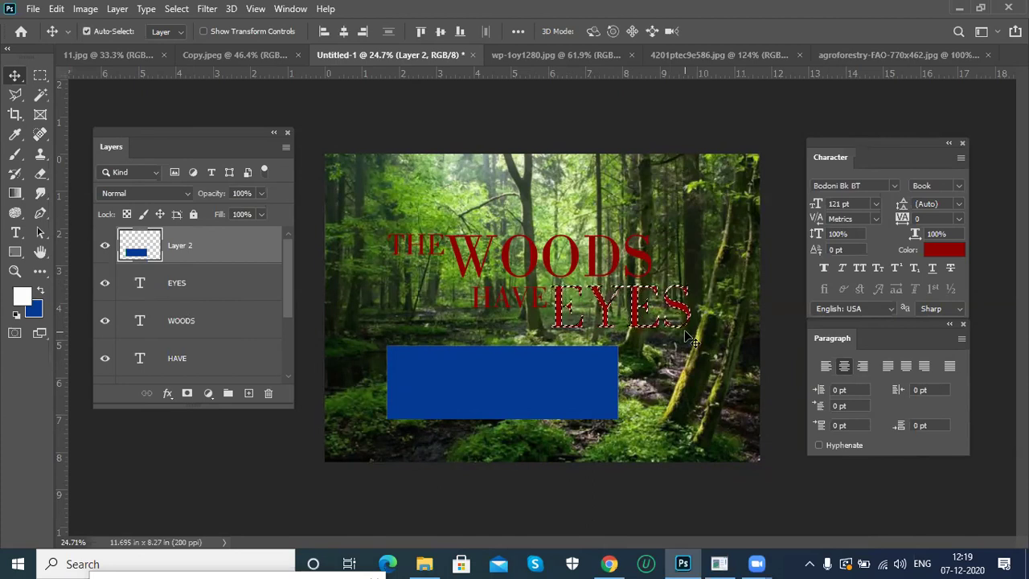
key(ctrl+d)
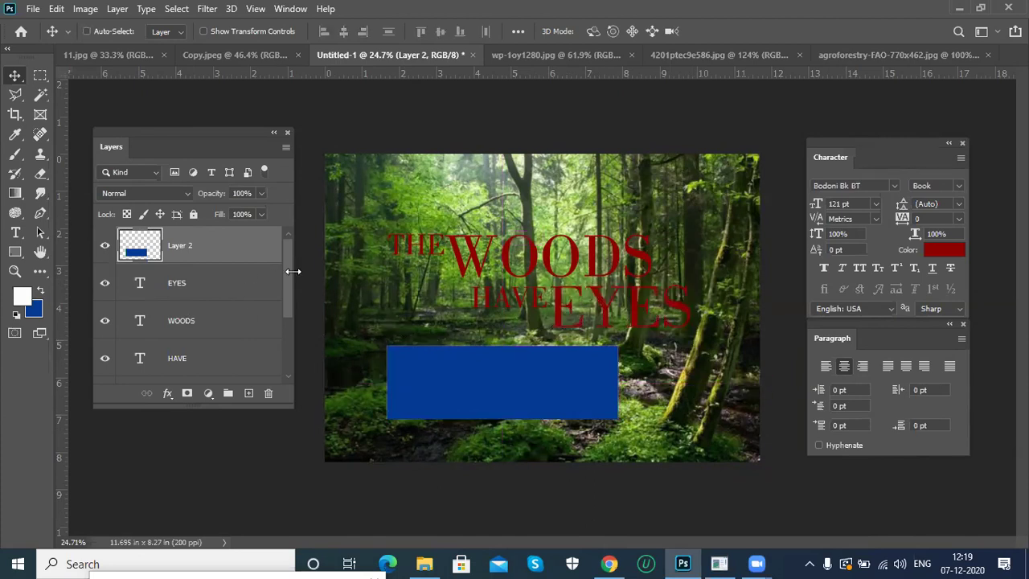
Select Layer 2's rectangle, fill it with bright green 04e323, deselect, and shift it slightly to the left.
ctrl+click(137, 254)
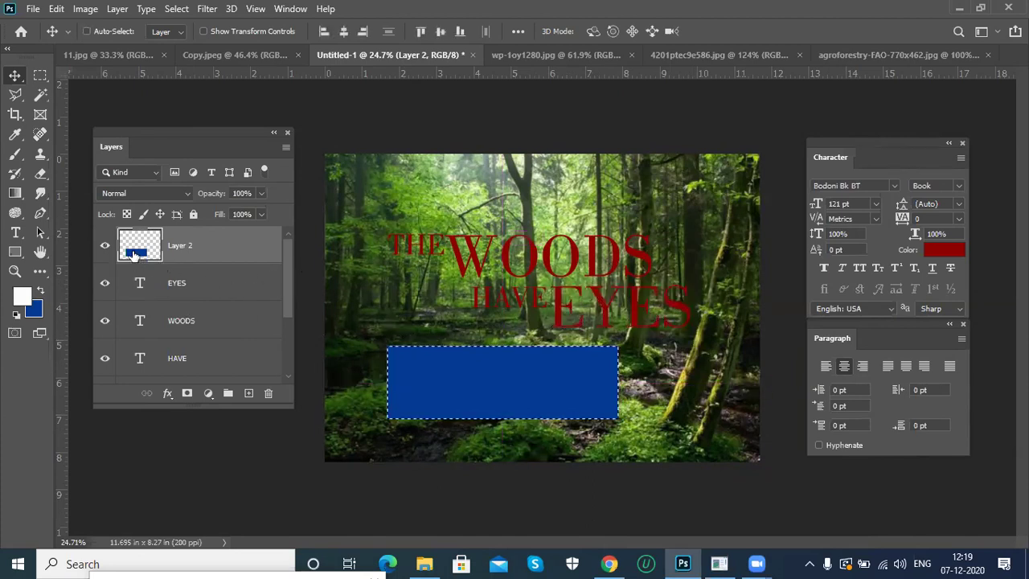
click(22, 296)
click(744, 298)
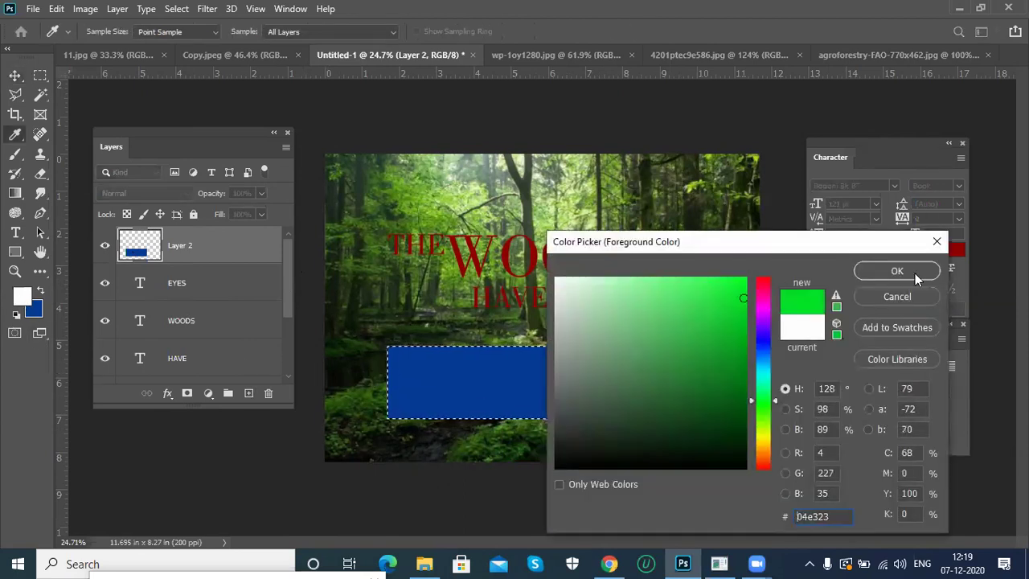
key(Return)
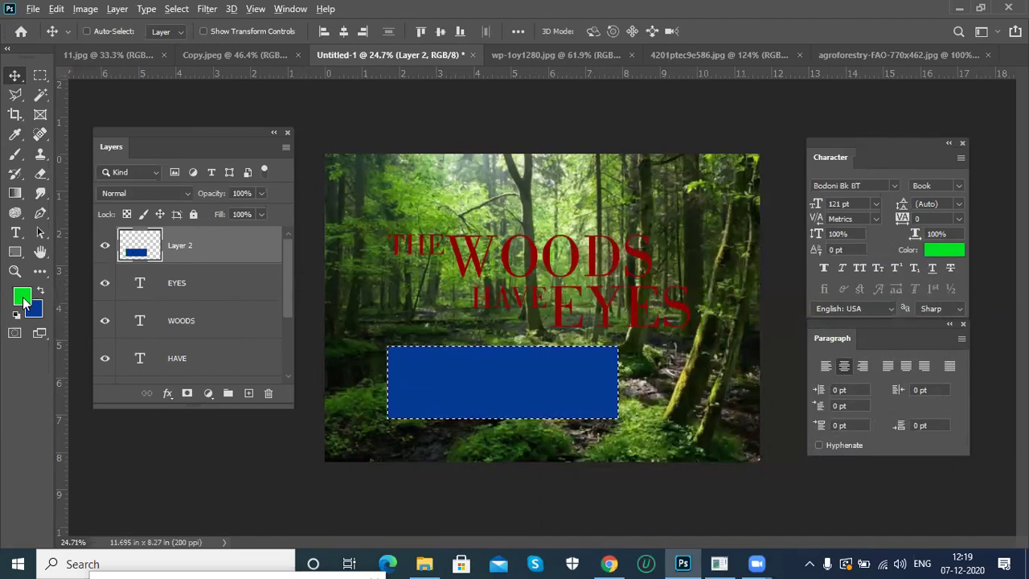
key(alt+BackSpace)
key(ctrl+d)
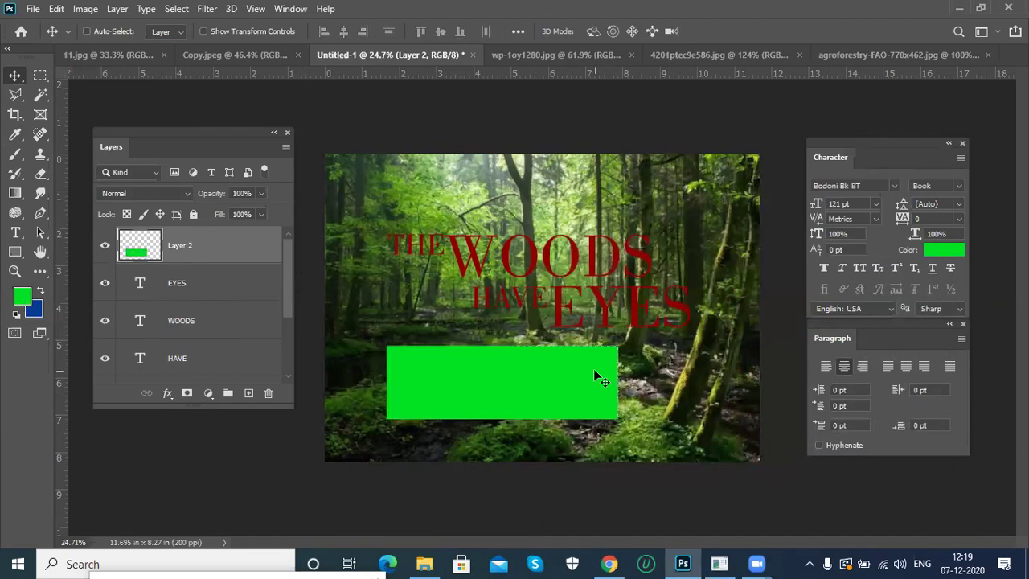
drag(595, 376, 573, 378)
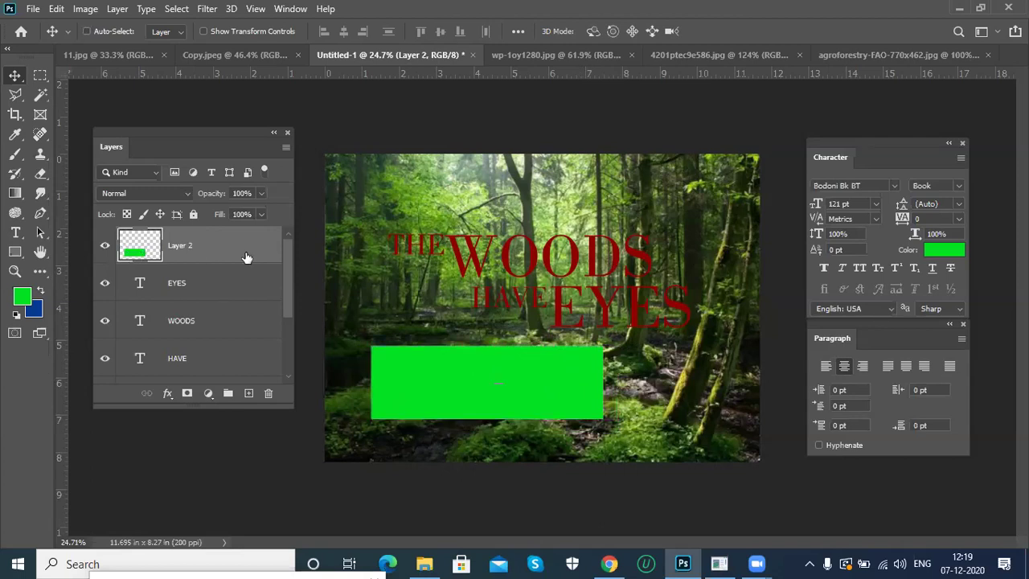
Load and clear Layer 2's outline selection, and set the foreground color to dark green 208505.
key(ctrl)
ctrl+click(135, 244)
key(ctrl+d)
click(22, 301)
click(740, 368)
drag(764, 347, 768, 411)
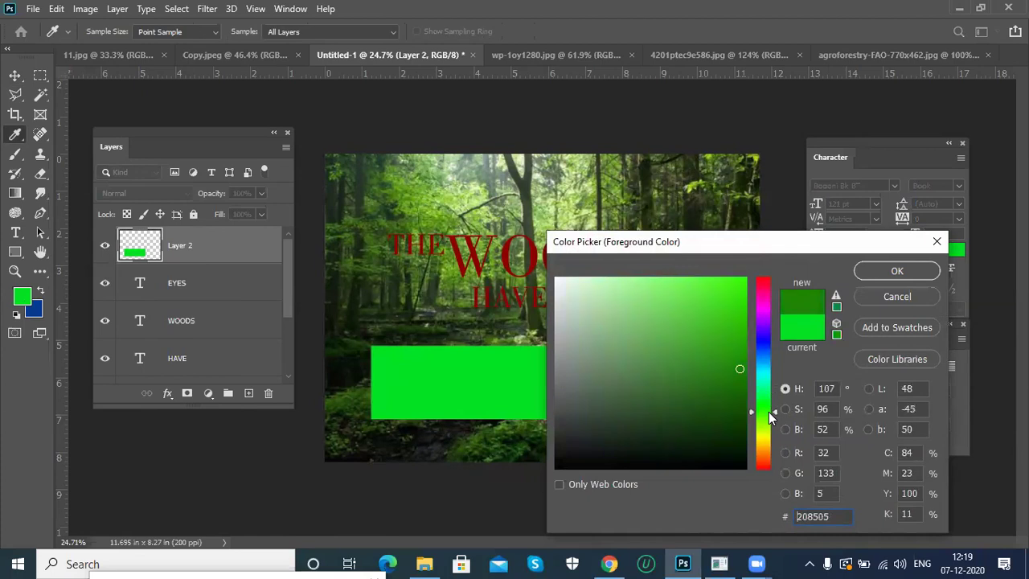
click(895, 271)
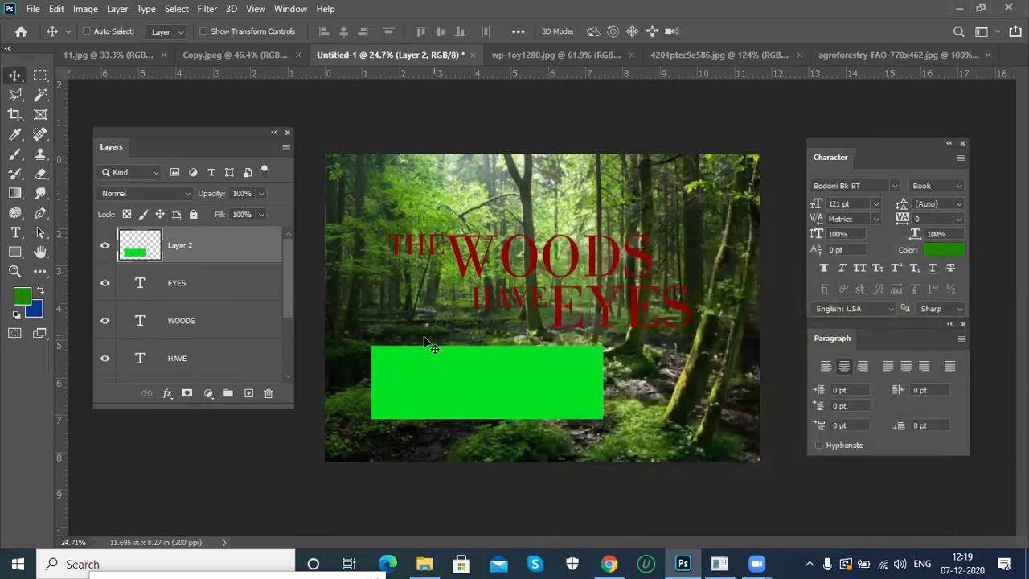
Set the foreground color to turquoise 09e1d9.
click(26, 299)
drag(764, 396, 765, 376)
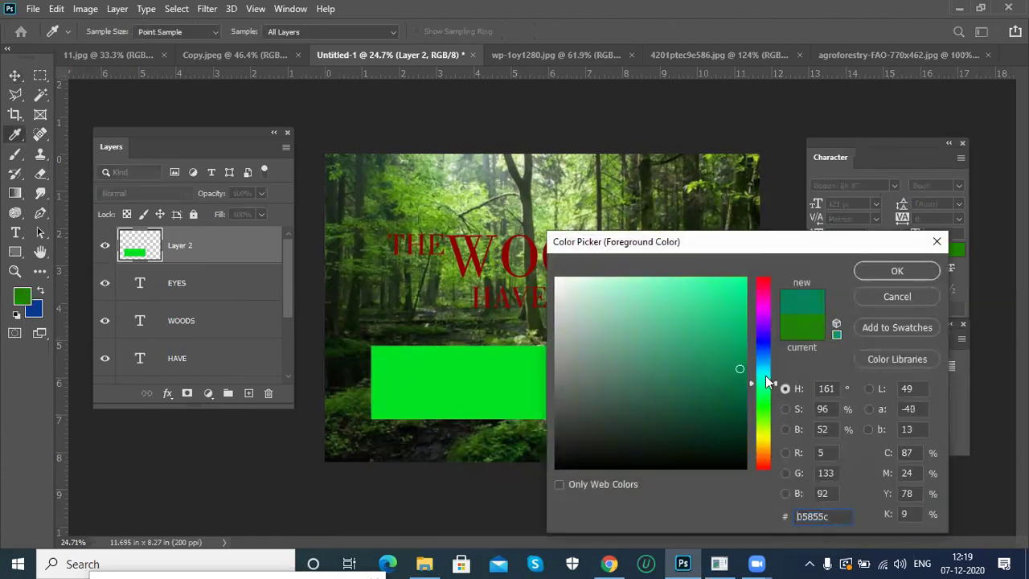
click(742, 303)
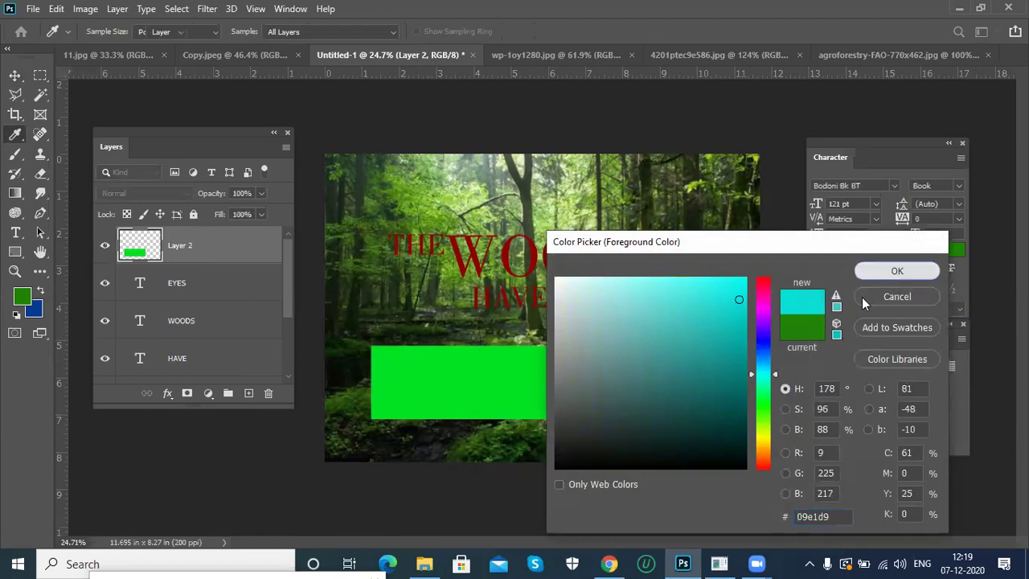
click(897, 271)
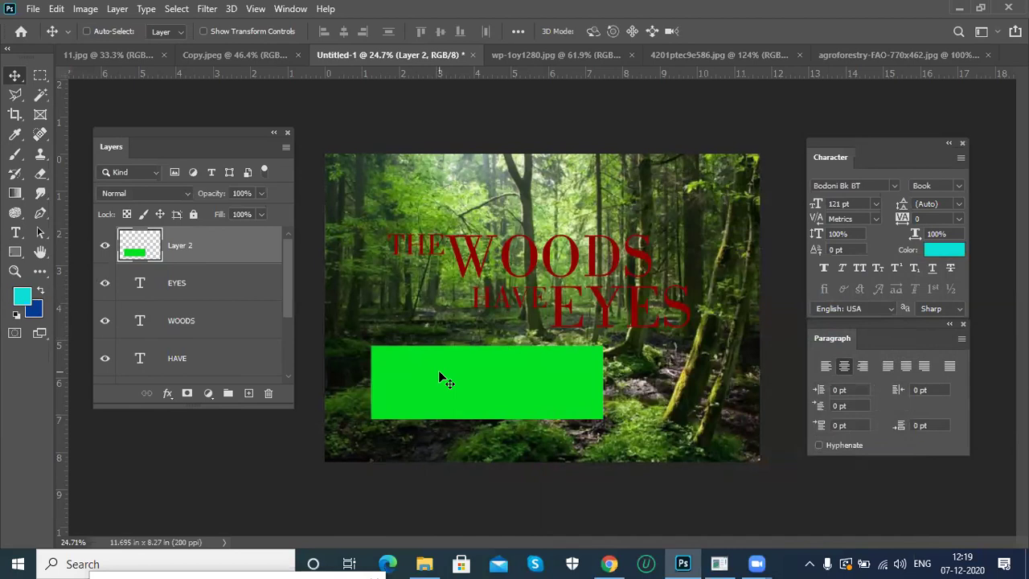
Try filling all of Layer 2 with turquoise, undo it, and fill only the layer's existing rectangle while preserving transparency.
key(alt+BackSpace)
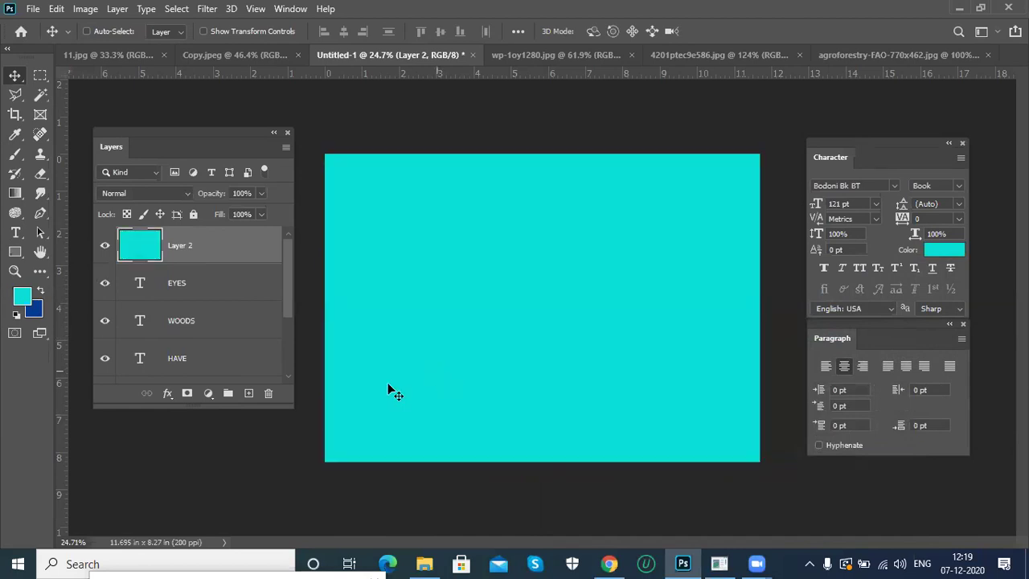
key(ctrl)
key(ctrl+z)
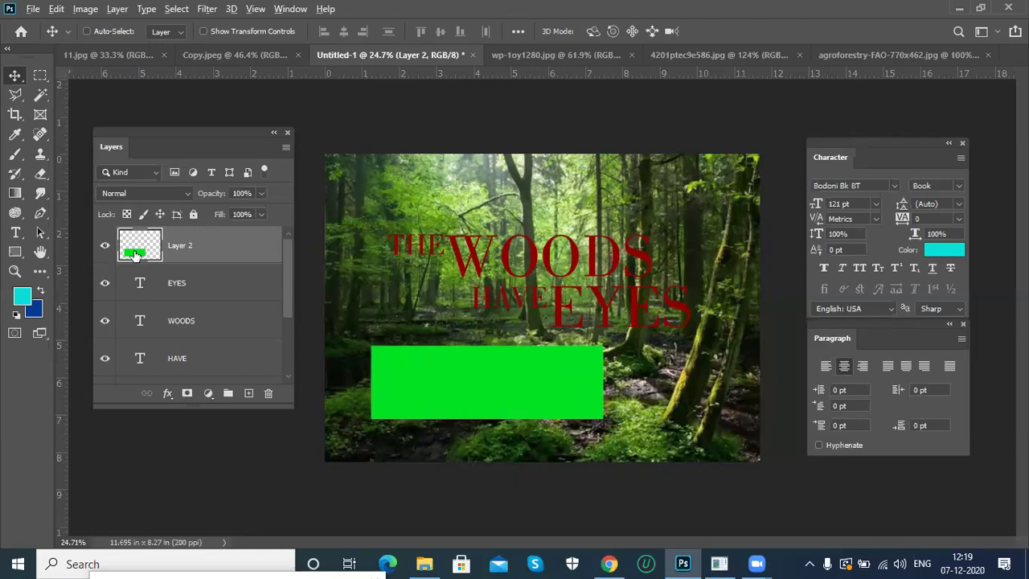
key(shift+alt+BackSpace)
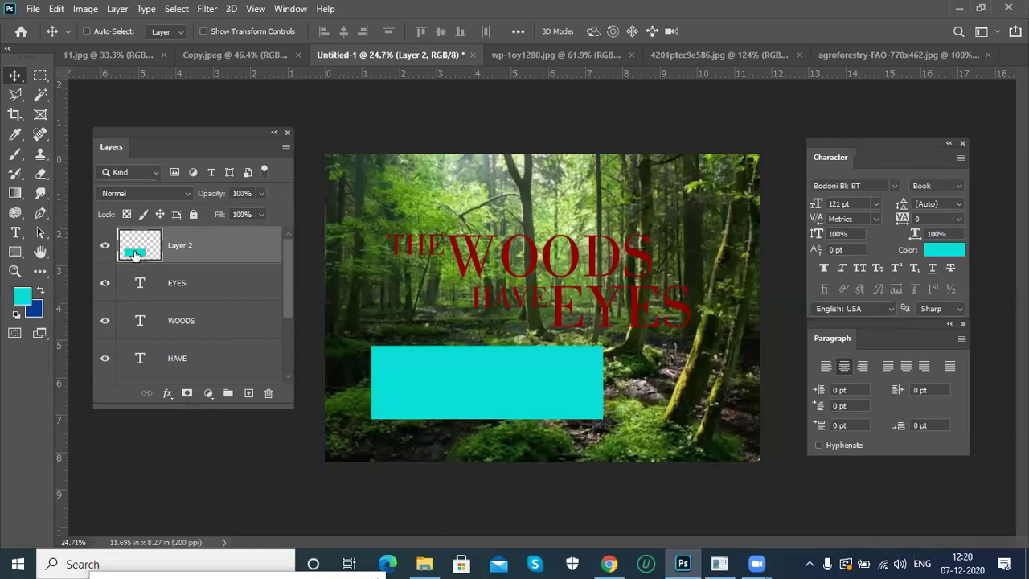
key(super+r)
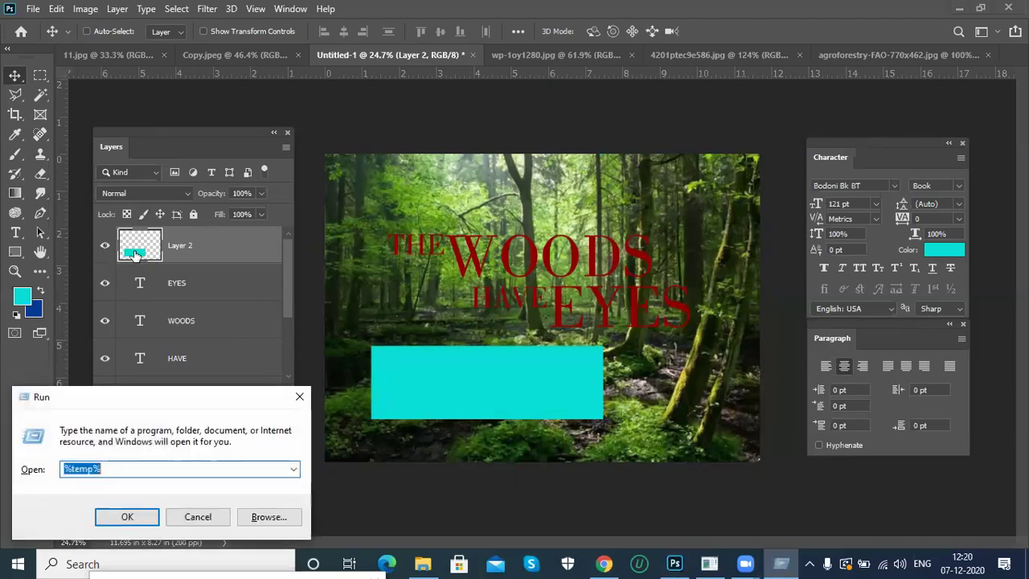
text(winword)
key(Return)
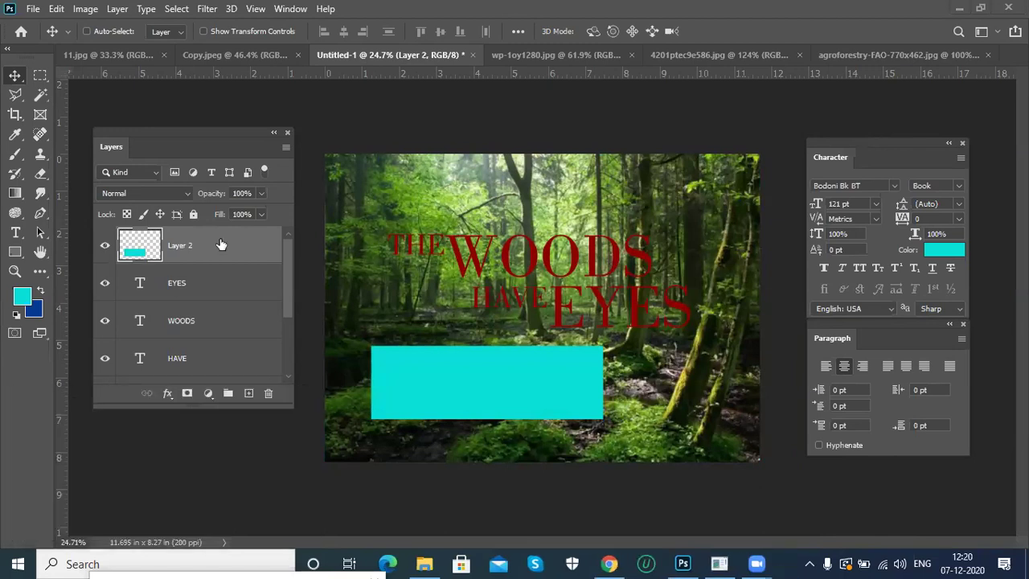
Delete Layer 2 with its turquoise rectangle.
right_click(468, 367)
click(477, 373)
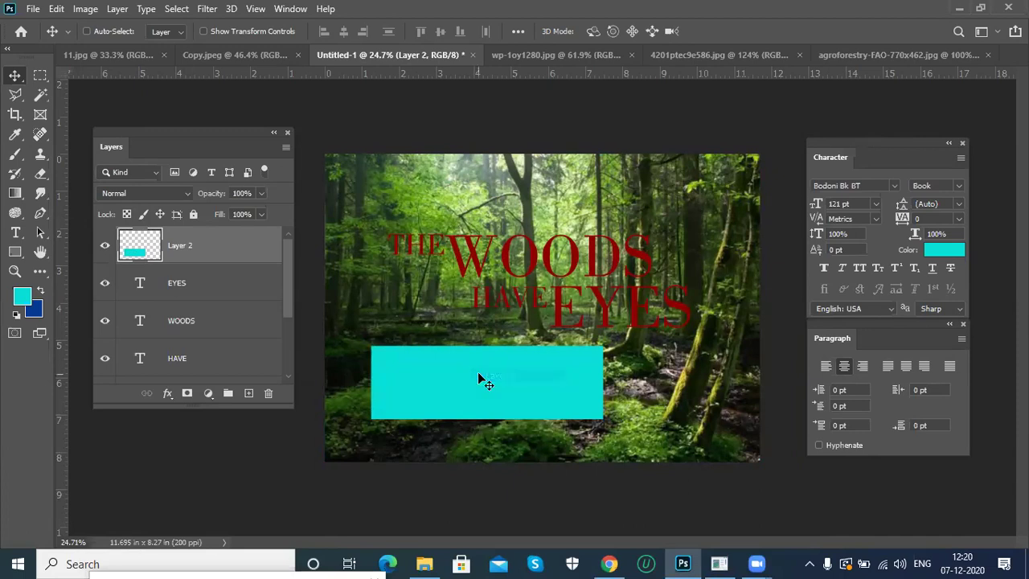
drag(240, 268, 268, 393)
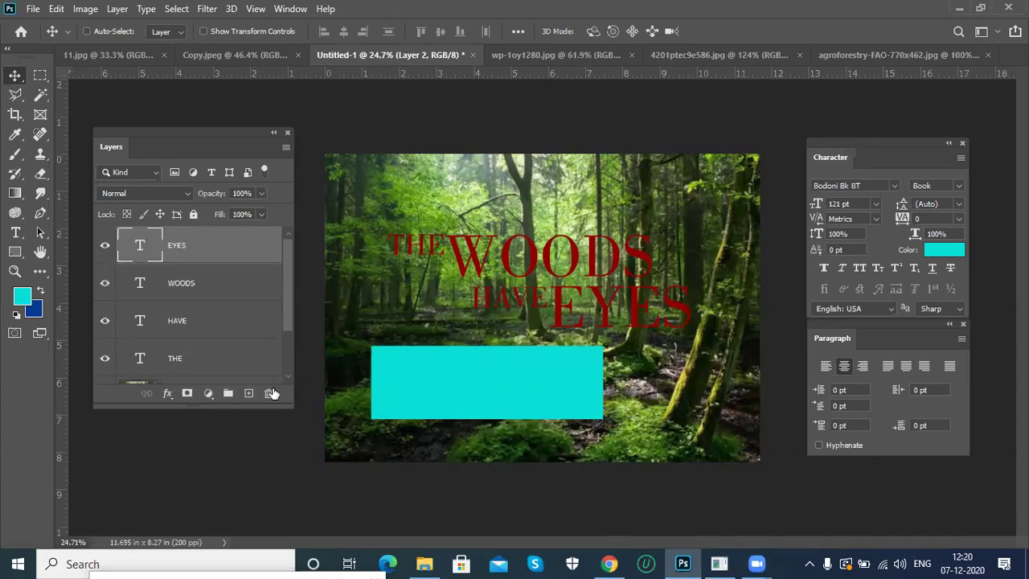
Set the foreground color to white ffffff and fill the THE text layer with it.
click(194, 363)
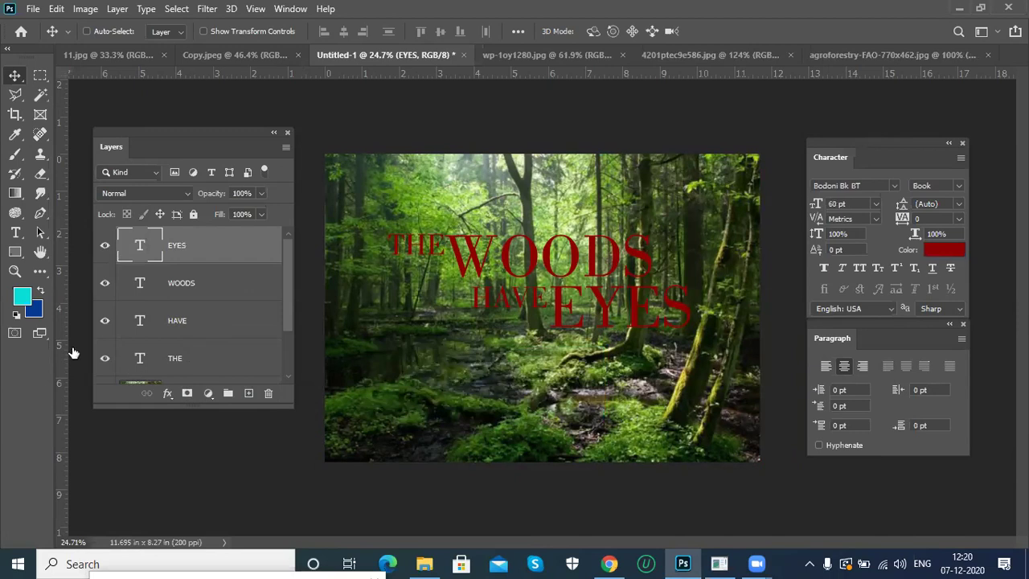
click(24, 297)
text(ffffff)
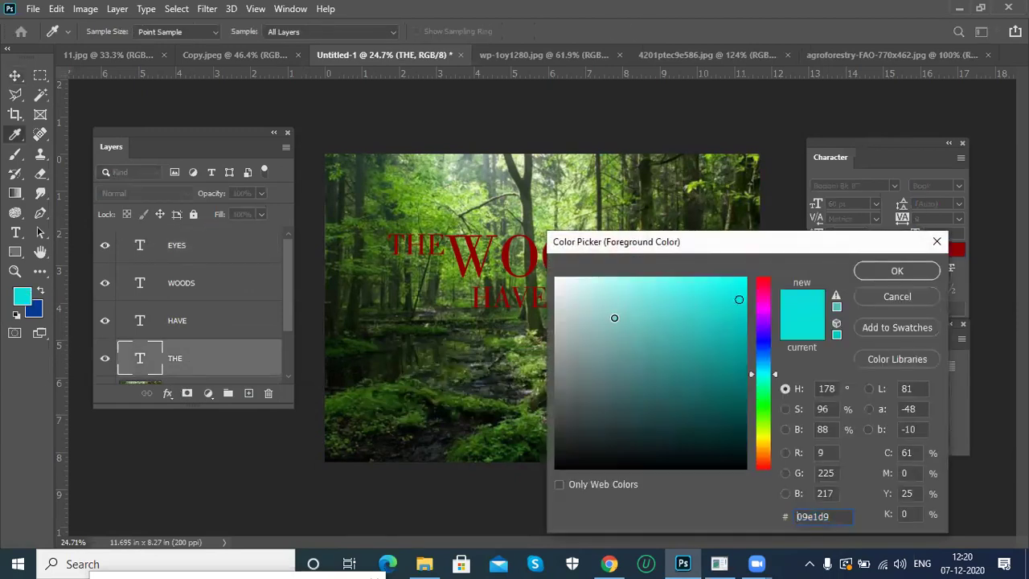
click(874, 268)
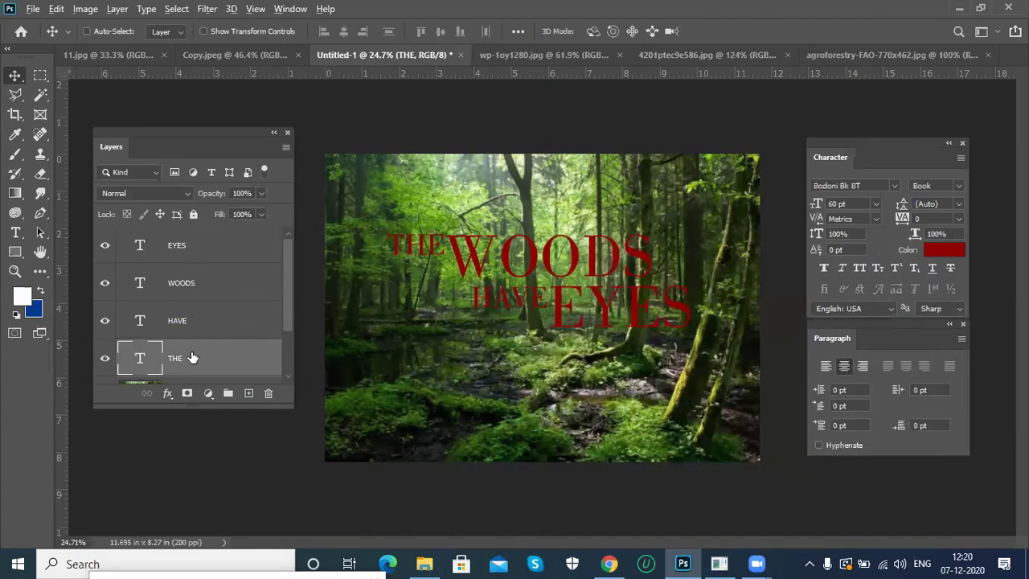
key(alt+BackSpace)
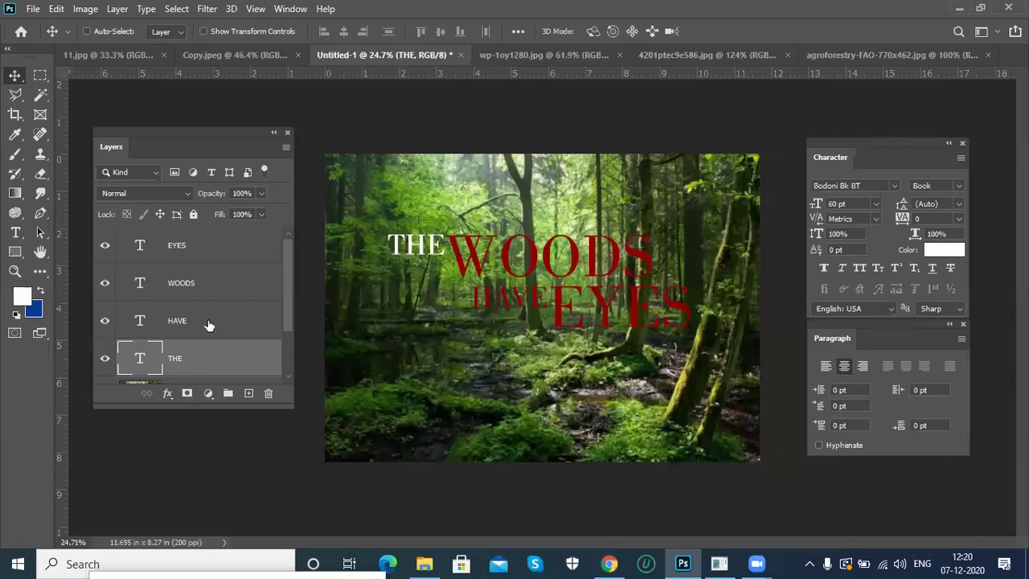
Fill the HAVE, WOODS and EYES text layers with the white foreground color.
click(208, 325)
key(alt+BackSpace)
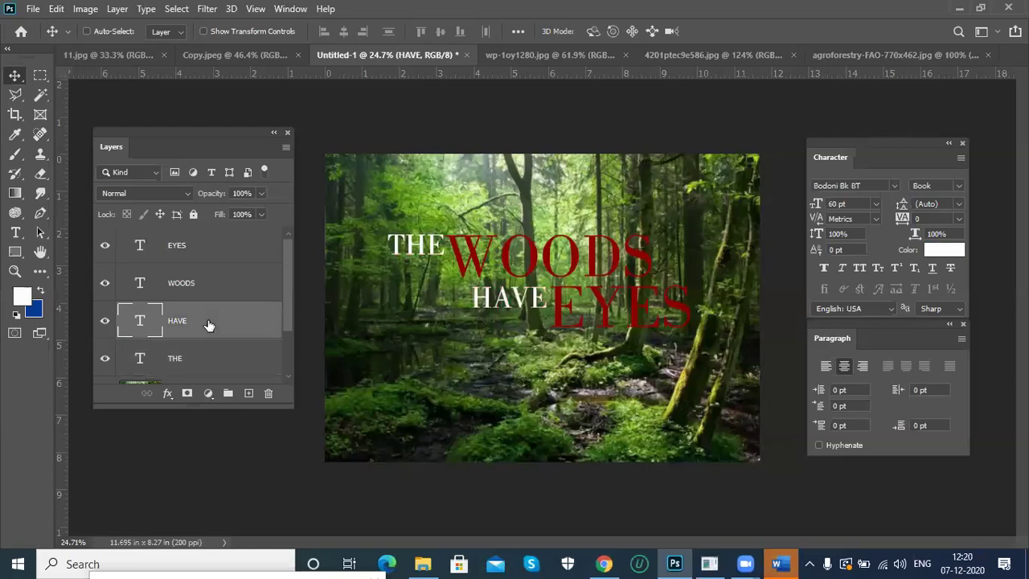
click(222, 288)
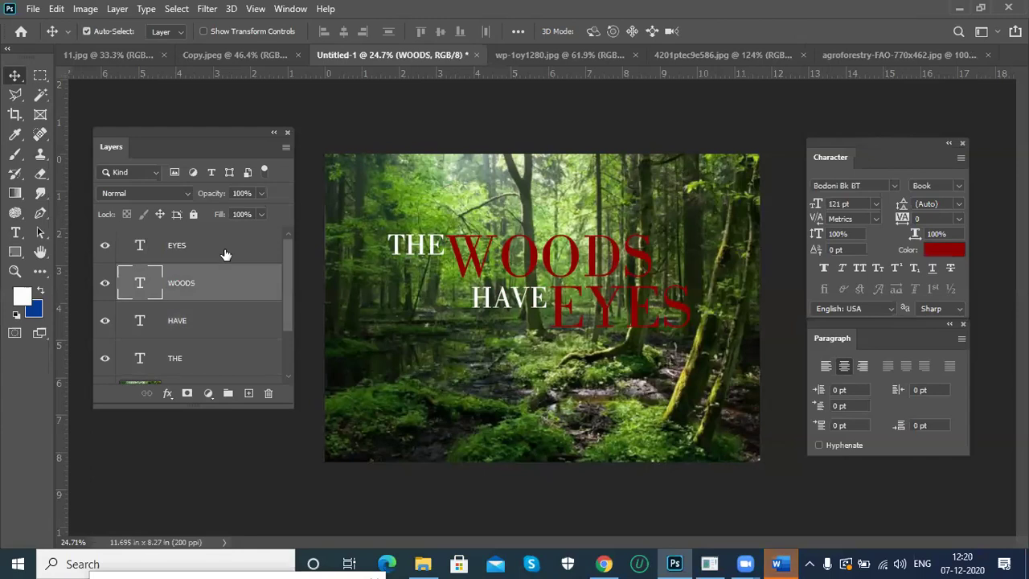
ctrl+click(281, 264)
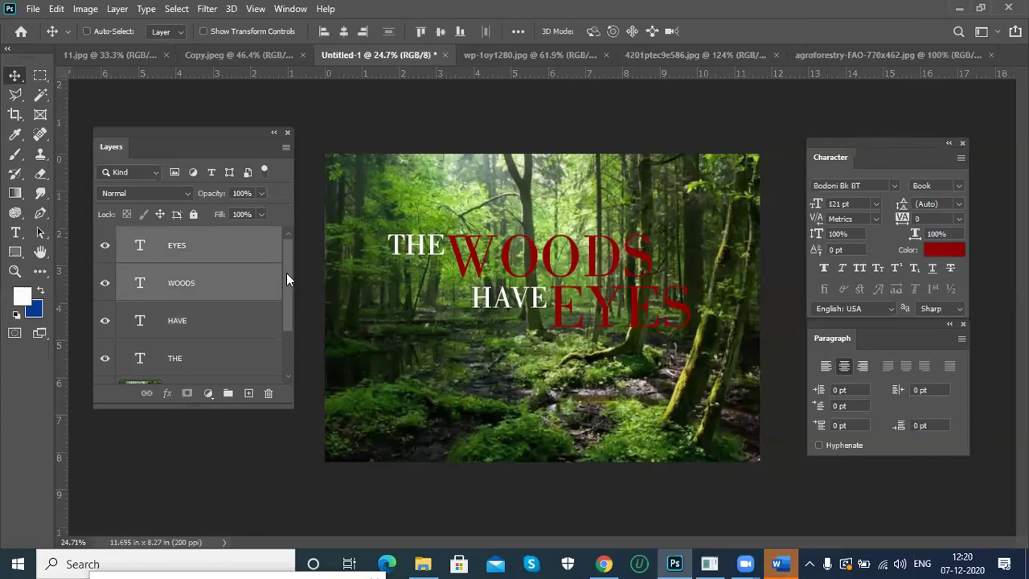
click(231, 277)
key(alt+BackSpace)
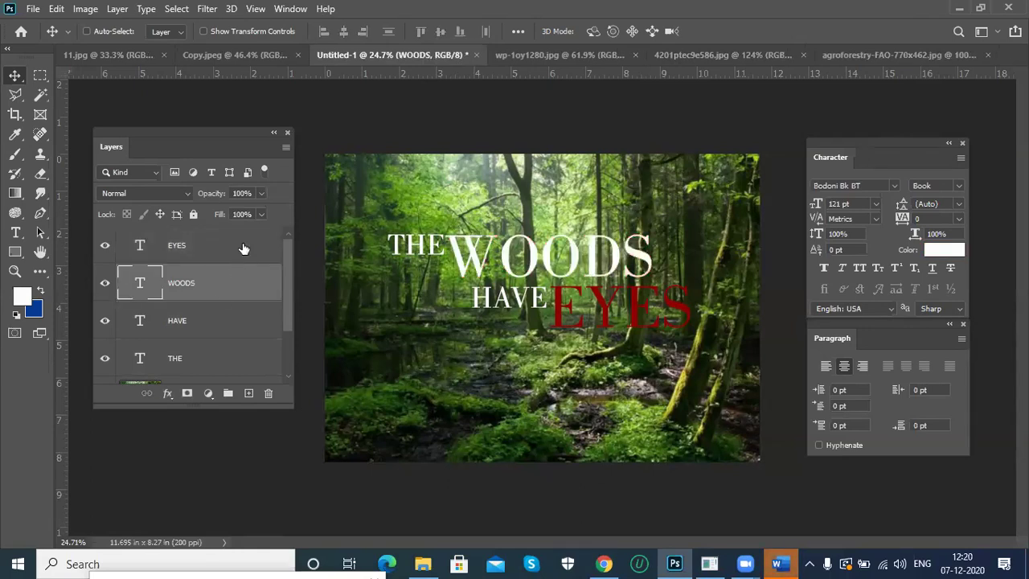
click(244, 248)
key(alt+BackSpace)
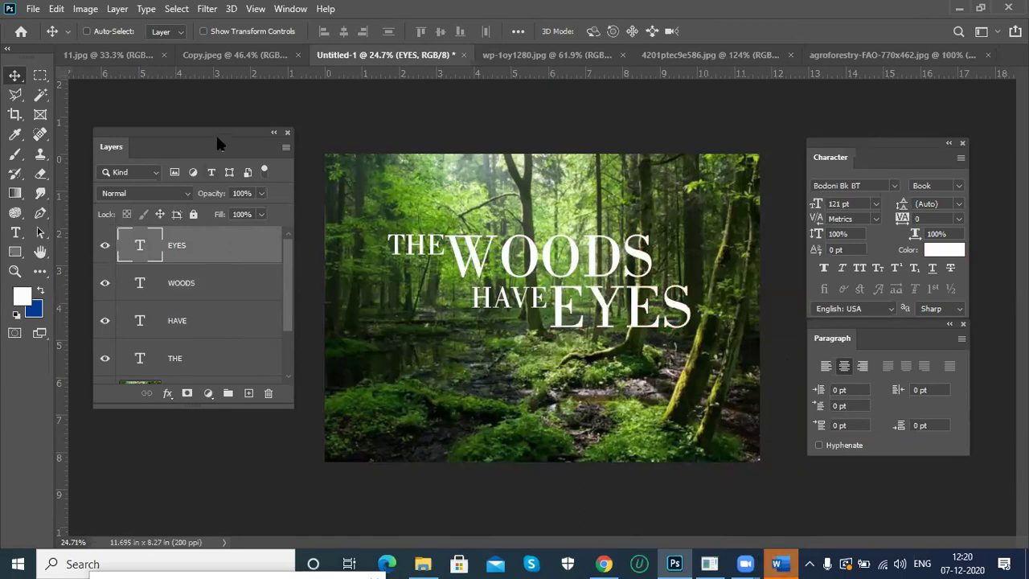
drag(229, 139, 225, 138)
mouse_move(284, 271)
mouse_down()
mouse_move(283, 300)
mouse_move(286, 256)
mouse_up()
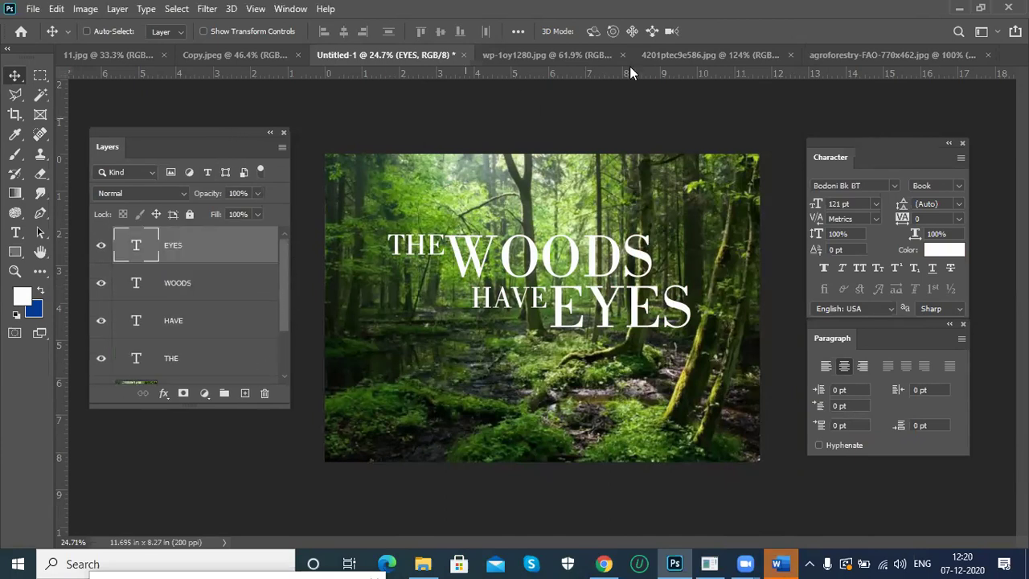
Close the agroforestry-FAO-770x462.jpg document, review the 4201ptec9e586.jpg reference poster and return to Untitled-1.
click(853, 57)
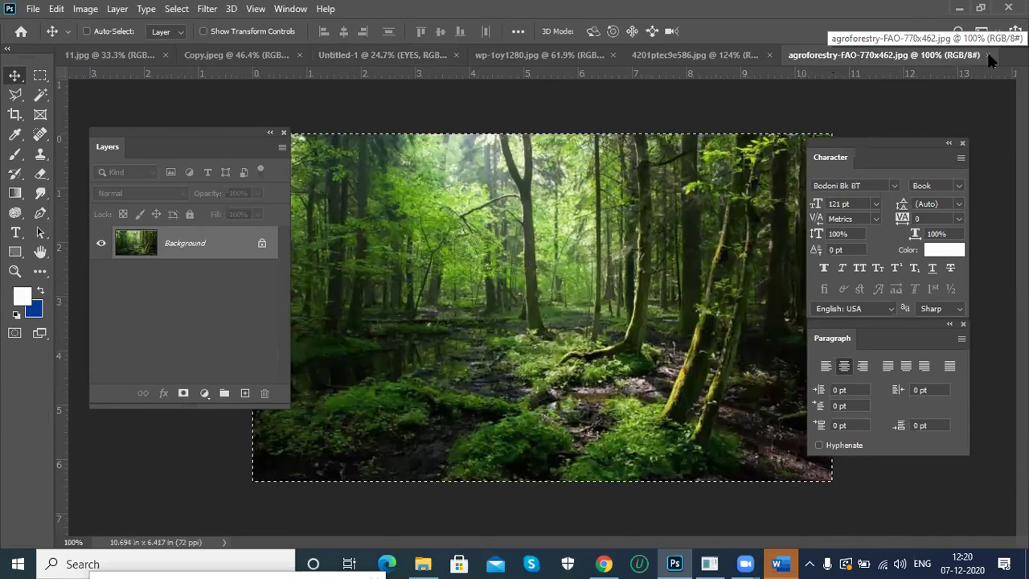
click(987, 54)
click(754, 55)
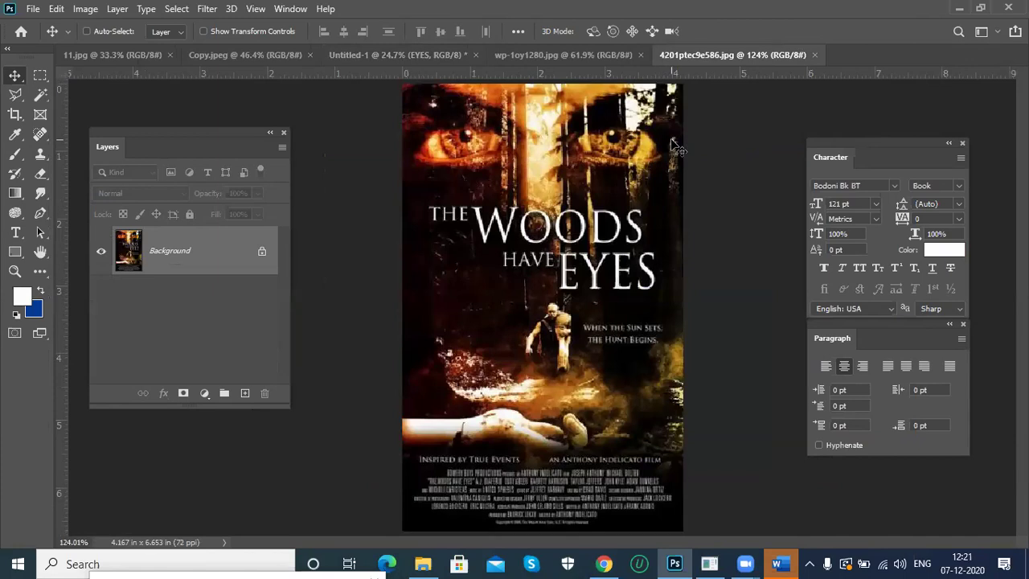
click(372, 53)
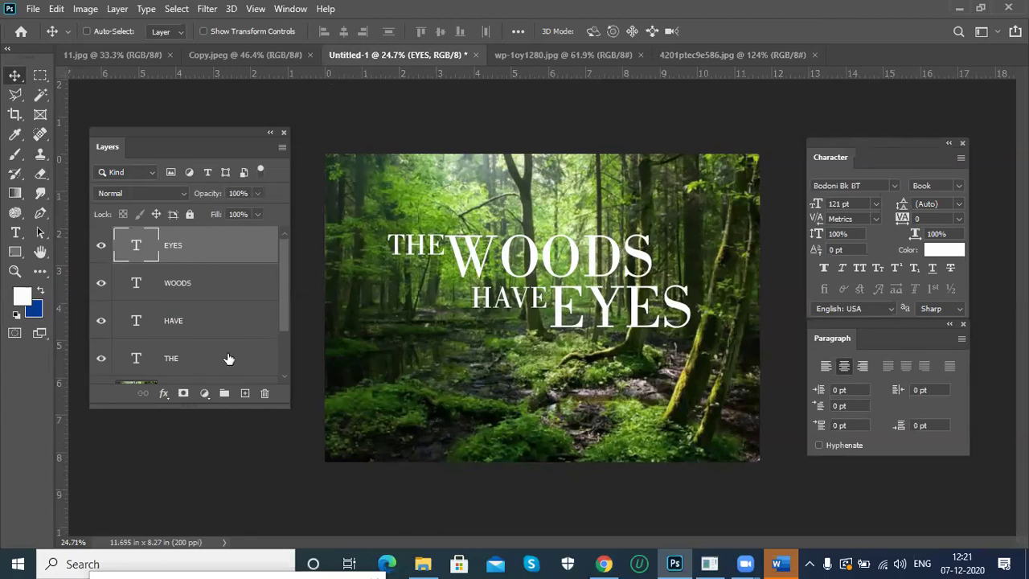
Add a new layer above EYES and fill it entirely with a burnt orange foreground color.
click(245, 393)
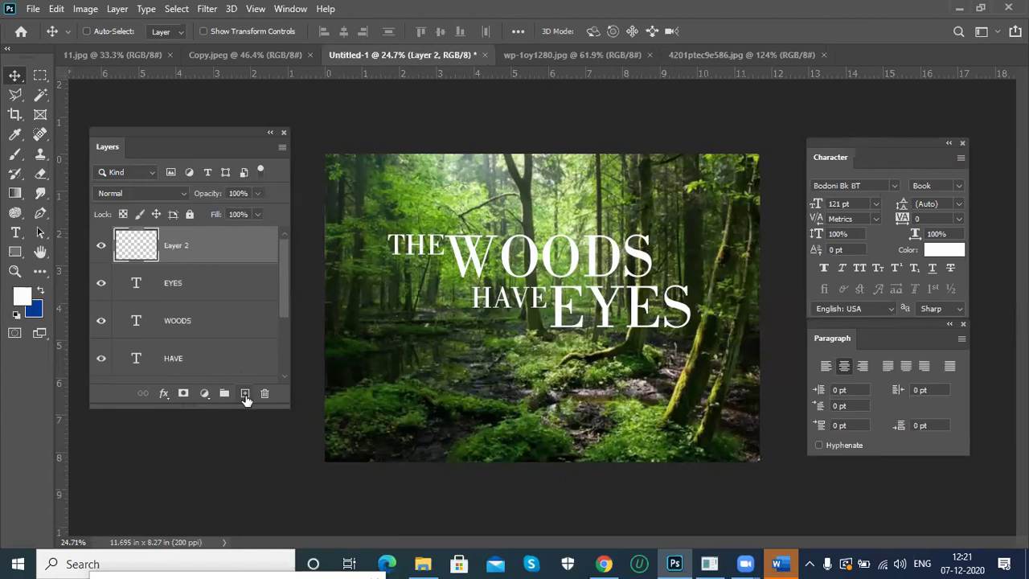
click(22, 297)
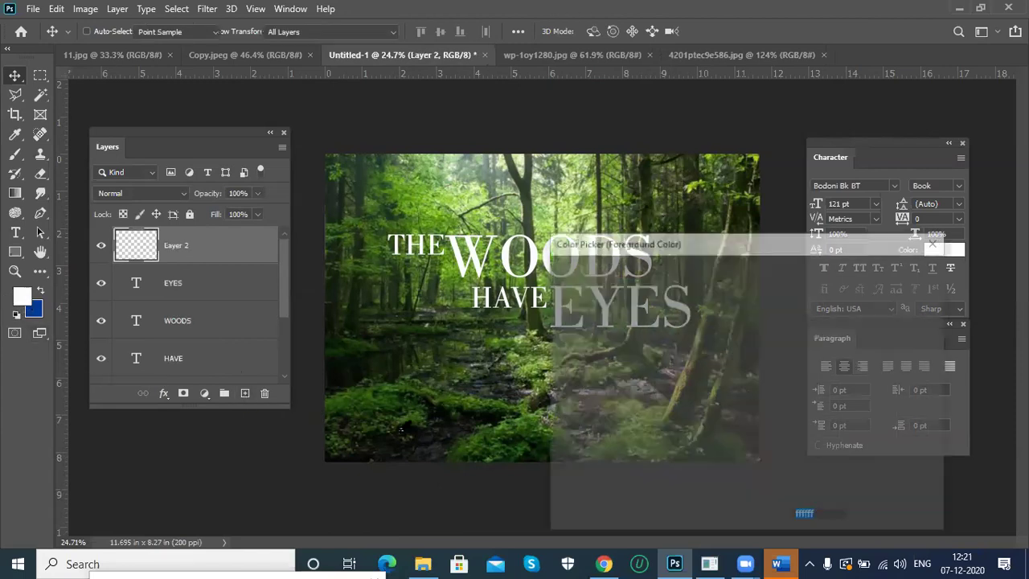
drag(767, 442, 767, 452)
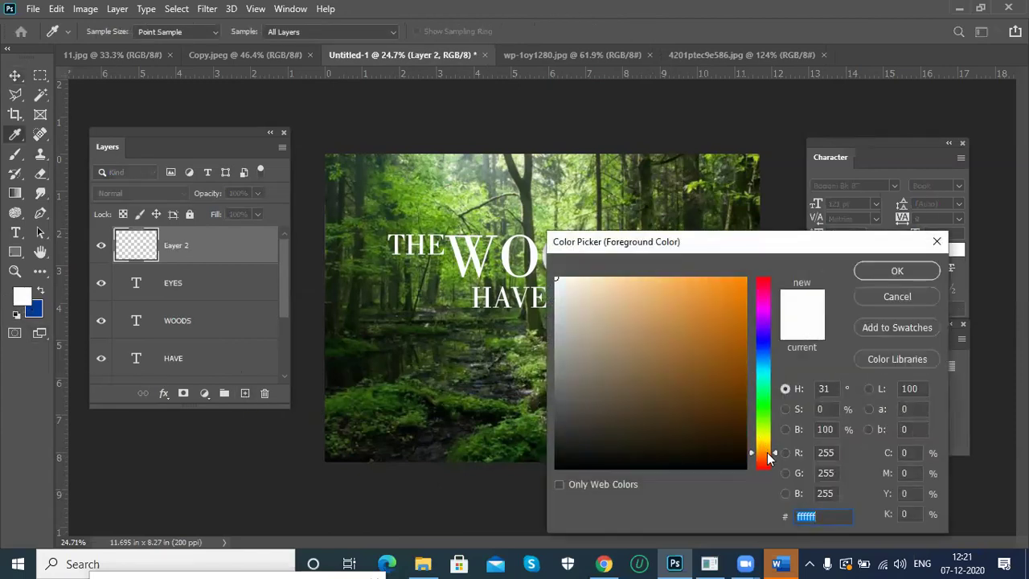
mouse_move(730, 372)
mouse_down()
mouse_move(737, 379)
mouse_move(740, 357)
mouse_move(742, 366)
mouse_up()
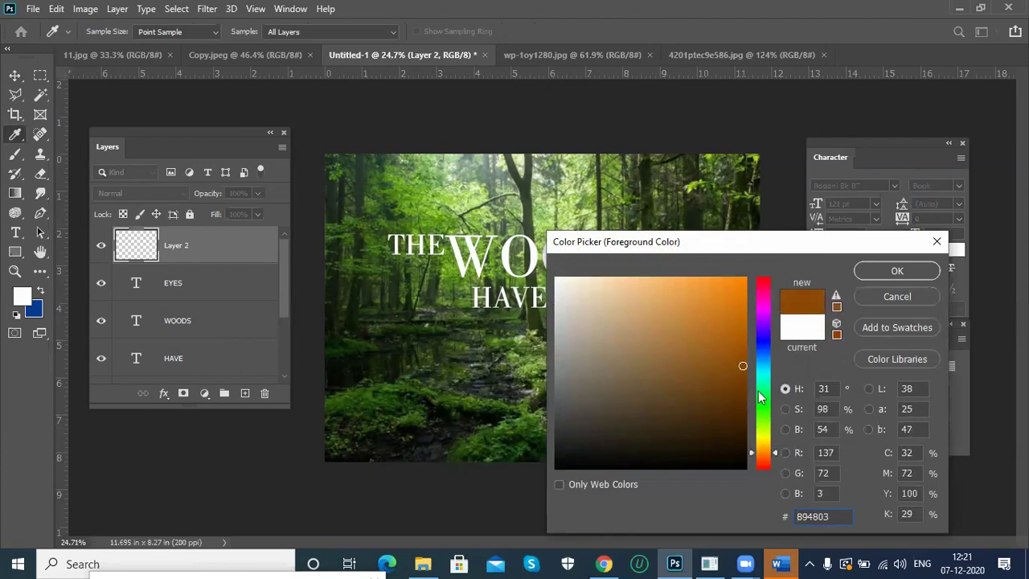
drag(766, 454, 766, 456)
mouse_move(716, 340)
mouse_down()
mouse_move(726, 322)
mouse_move(713, 324)
mouse_move(720, 327)
mouse_up()
click(897, 271)
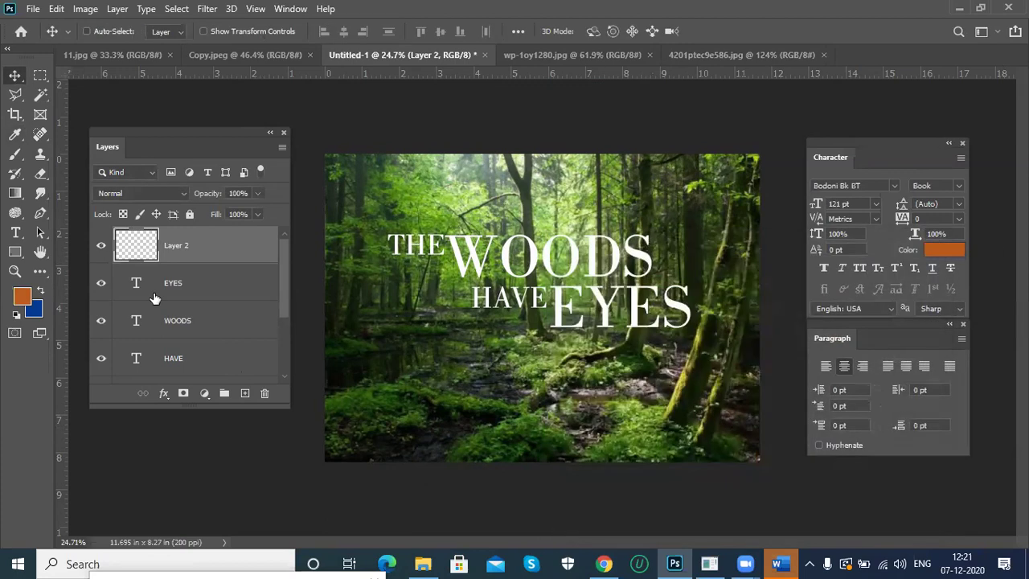
key(alt+BackSpace)
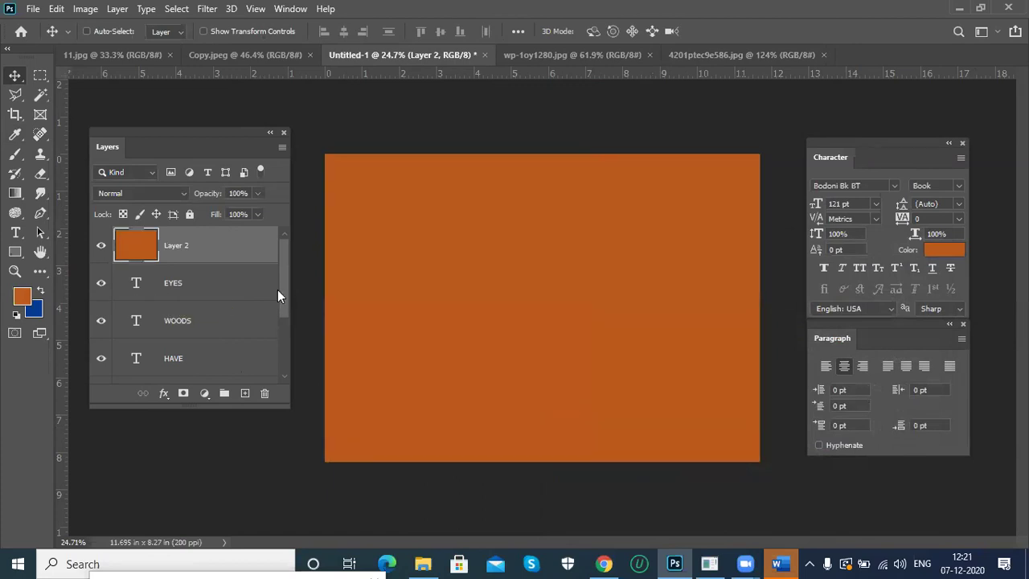
Enlarge the Layers panel and move the orange Layer 2 below the THE text layer, directly above the forest layer.
drag(285, 399, 283, 465)
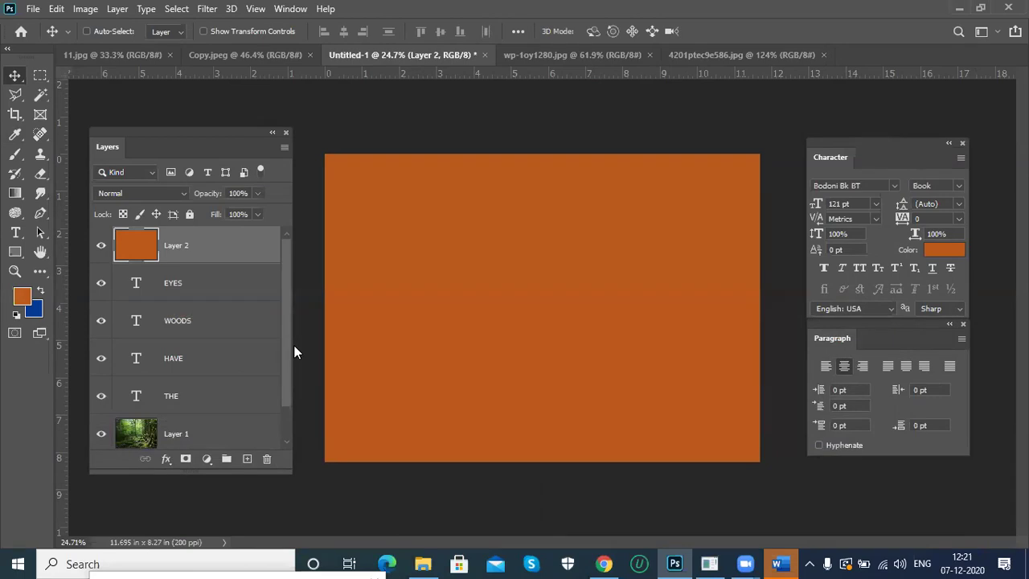
mouse_move(286, 340)
mouse_down()
mouse_move(288, 365)
mouse_move(291, 332)
mouse_up()
drag(235, 273, 238, 406)
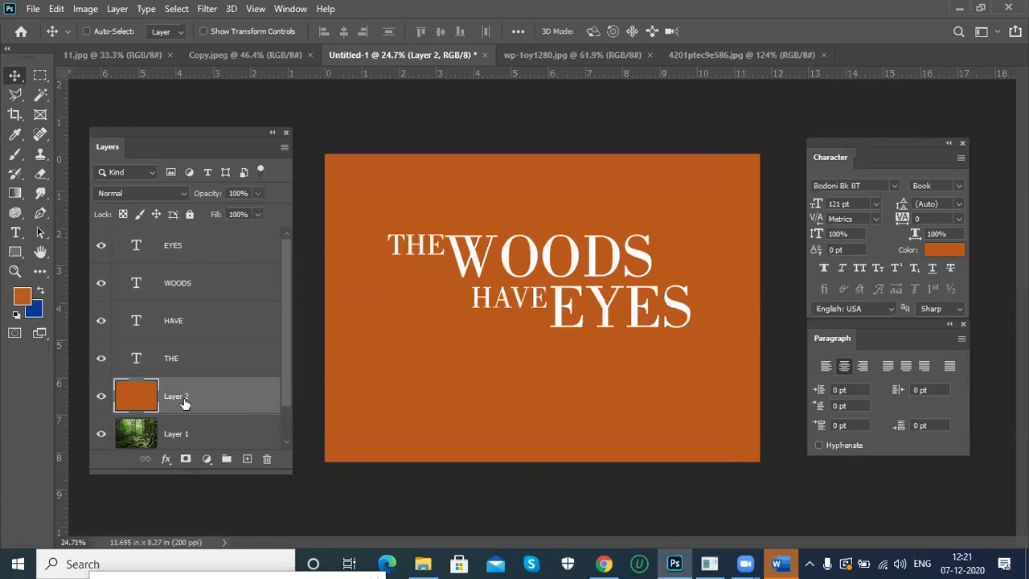
Try lowering the orange layer's opacity to about 54%, and restore it to 100%.
click(257, 194)
mouse_move(221, 216)
mouse_down()
mouse_move(213, 218)
mouse_move(226, 218)
mouse_up()
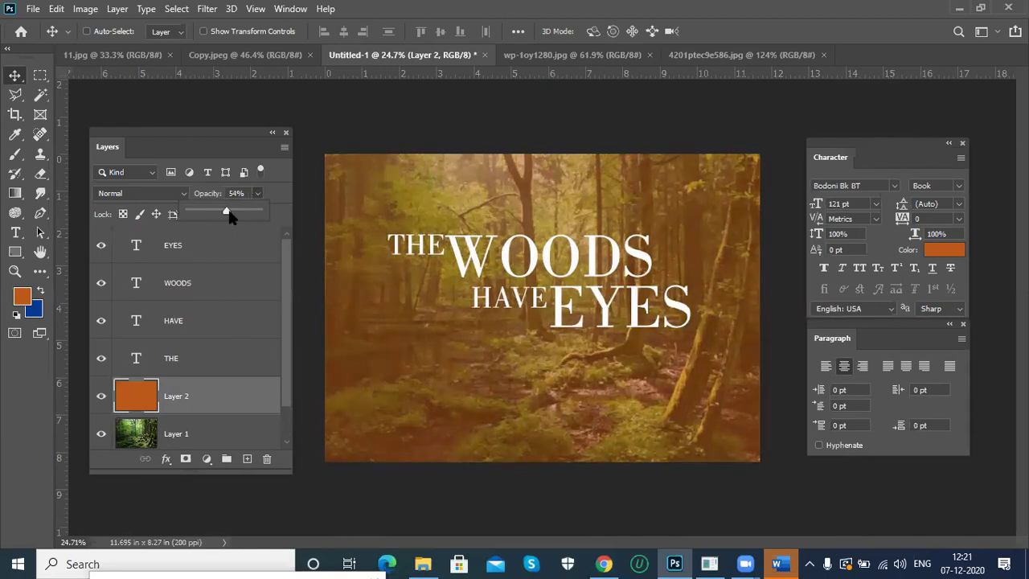
drag(232, 212, 271, 215)
Set the orange layer's blend mode to Vivid Light and compare the artwork with the 4201ptec9e586.jpg reference poster.
click(127, 193)
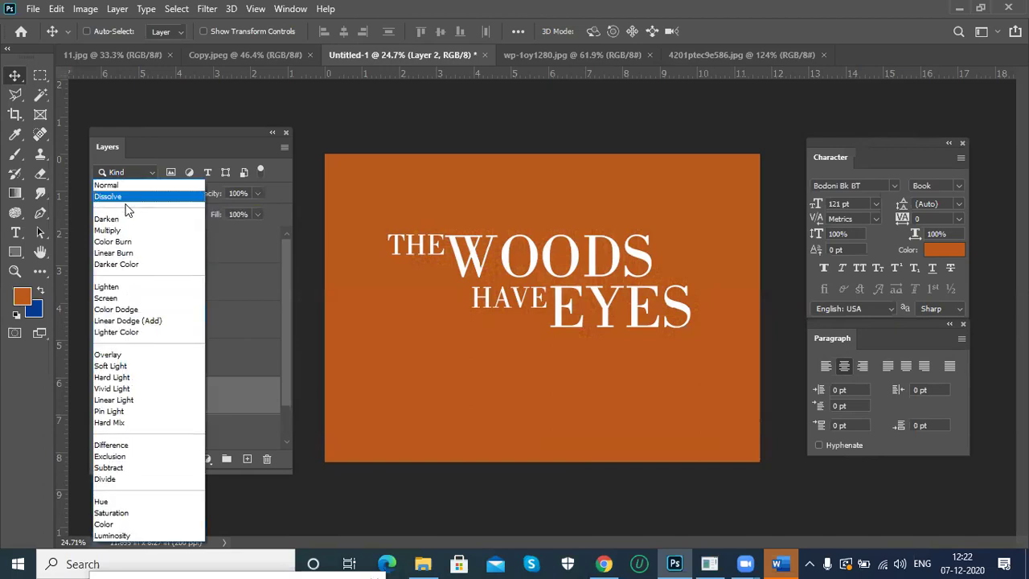
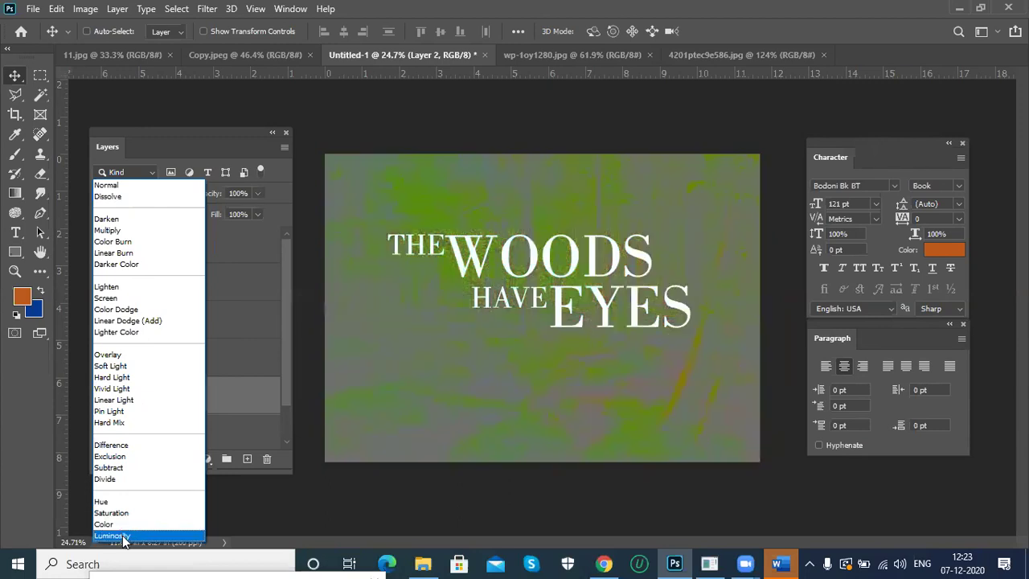
click(111, 388)
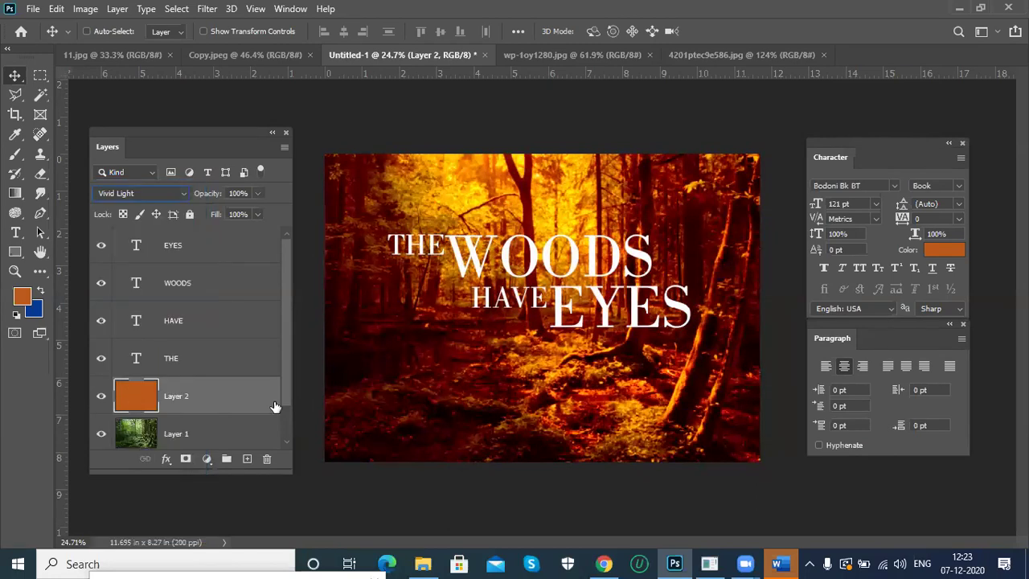
drag(287, 458, 299, 491)
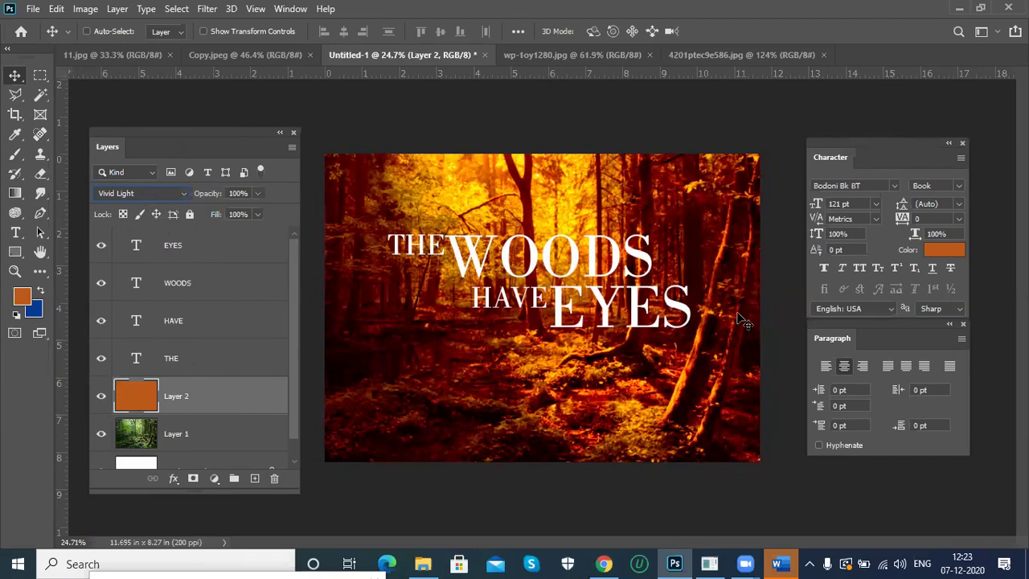
click(689, 53)
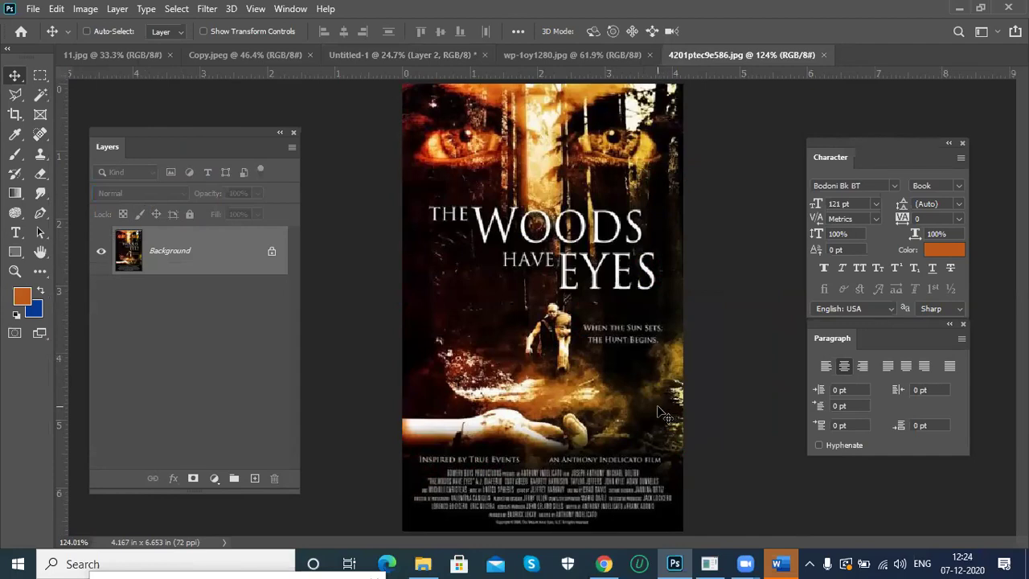
click(413, 57)
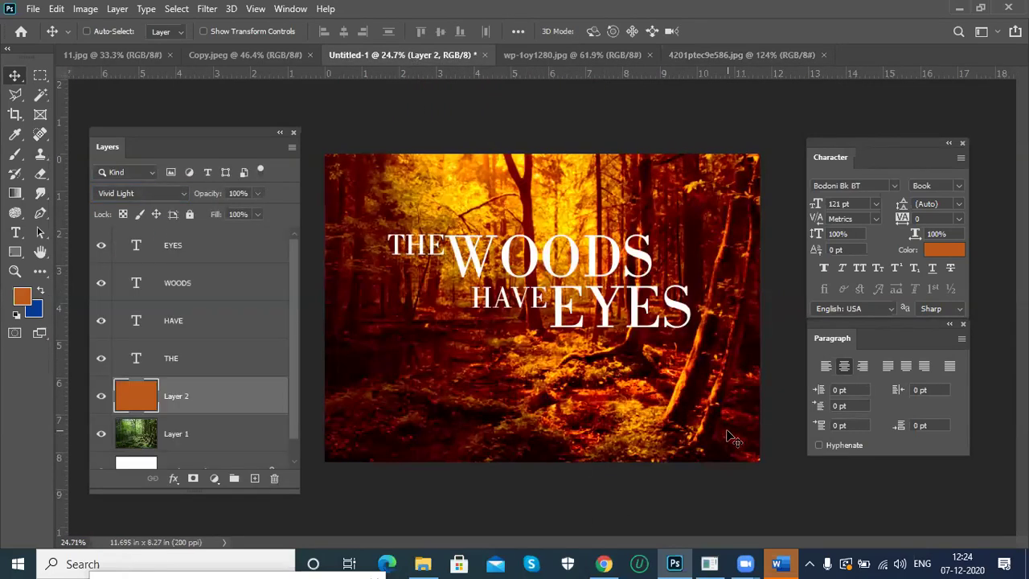
Switch to Chrome, close the forest photo preview tab and search Google Images for "mud ground".
click(604, 564)
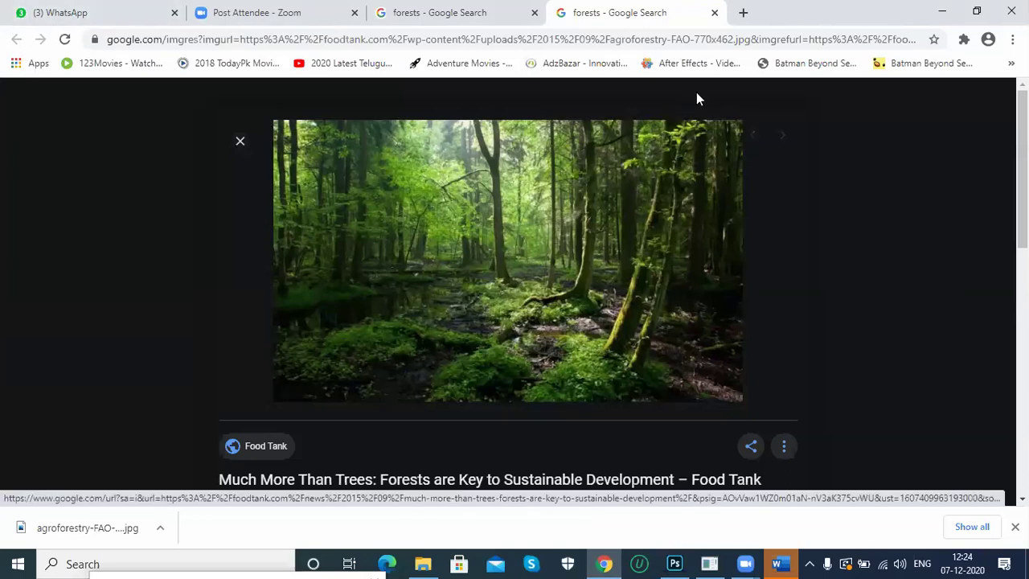
key(ctrl+w)
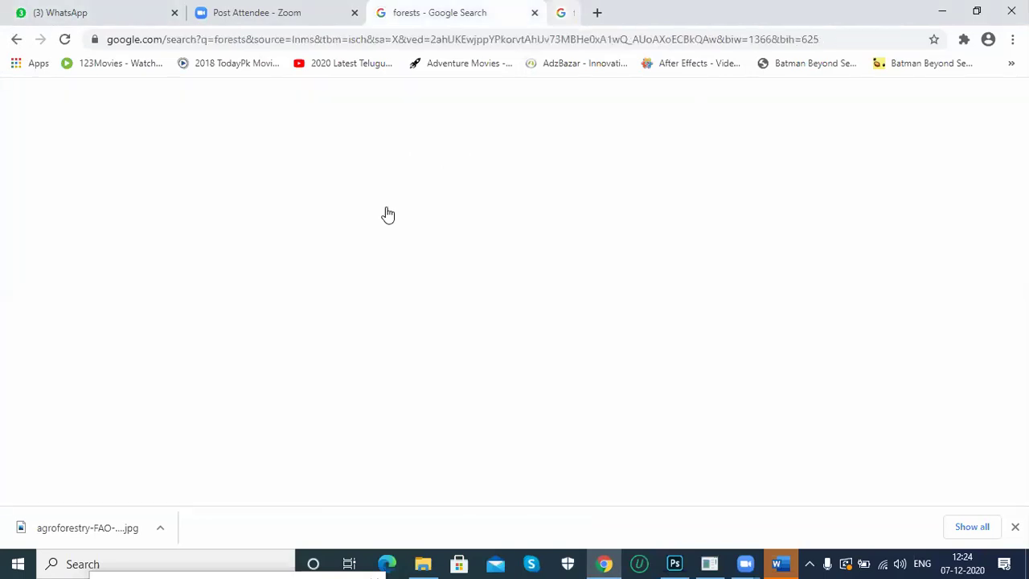
scroll(47, 115, up, 10)
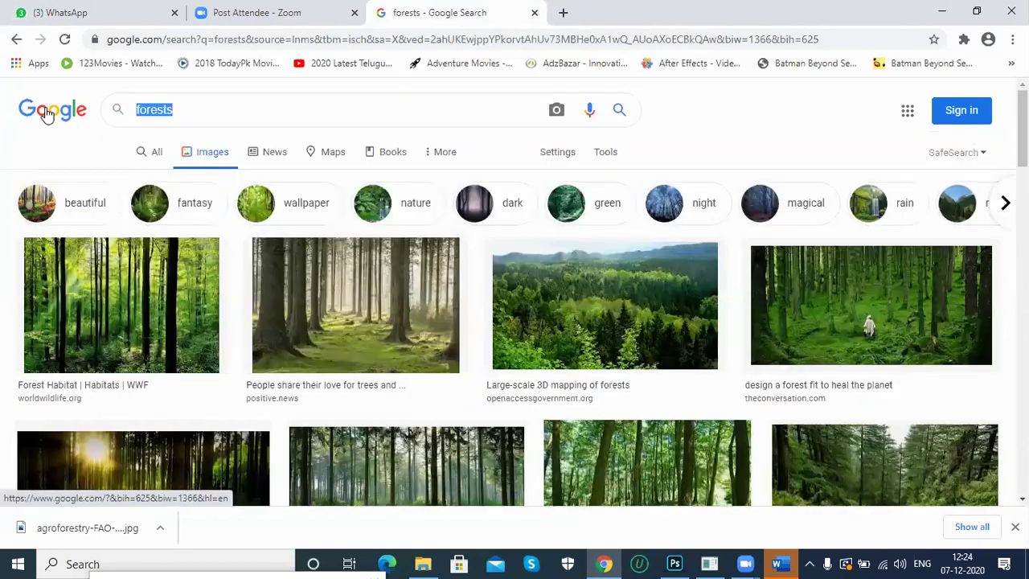
text(mud ground)
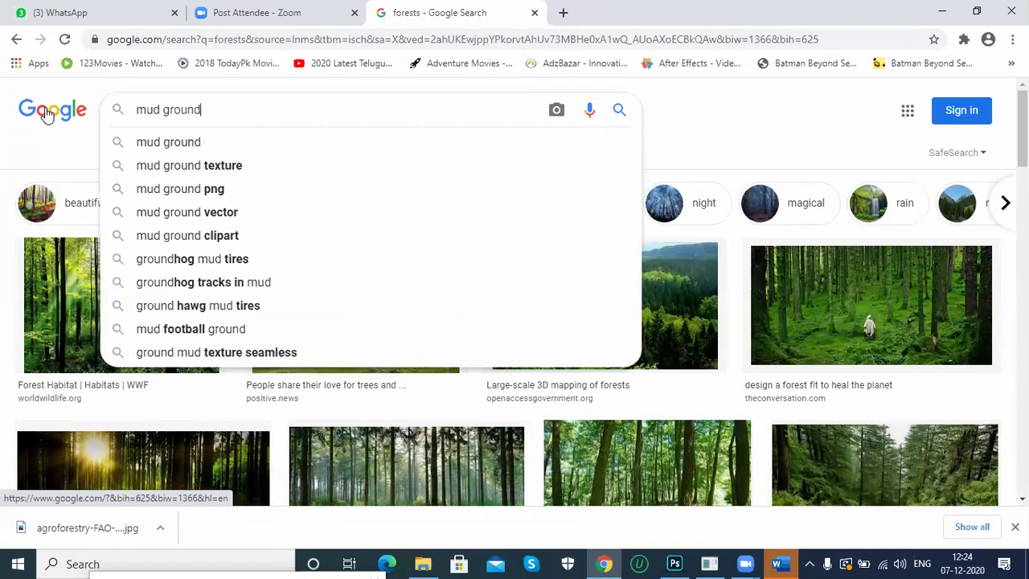
key(Down)
key(Down)
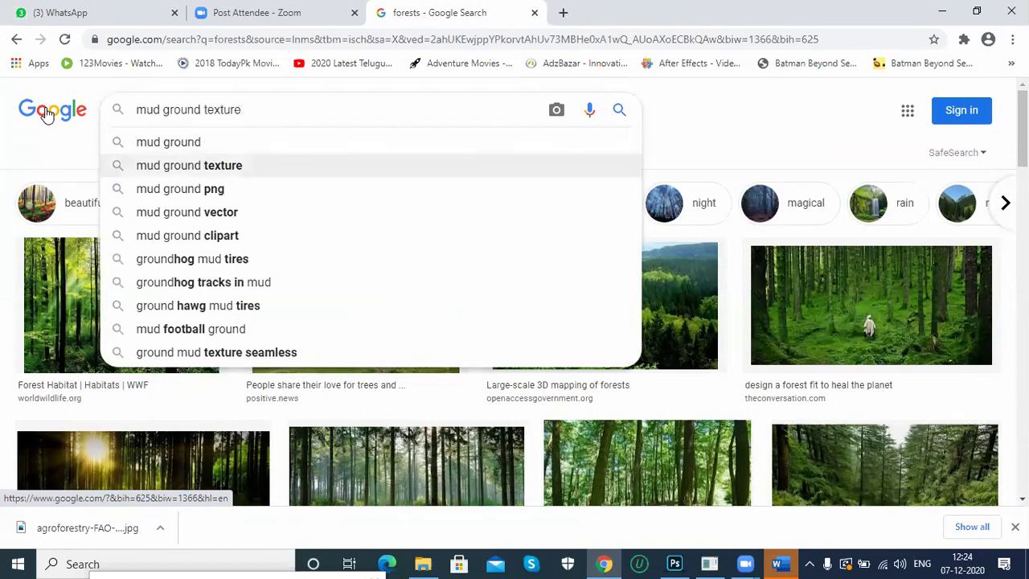
key(Up)
key(Return)
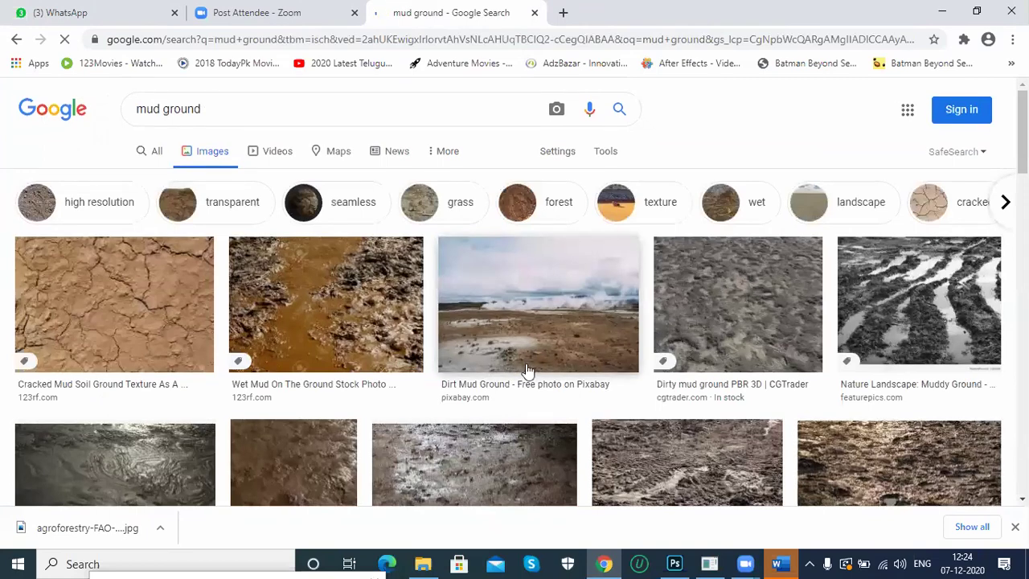
scroll(527, 371, down, 1)
scroll(526, 370, down, 5)
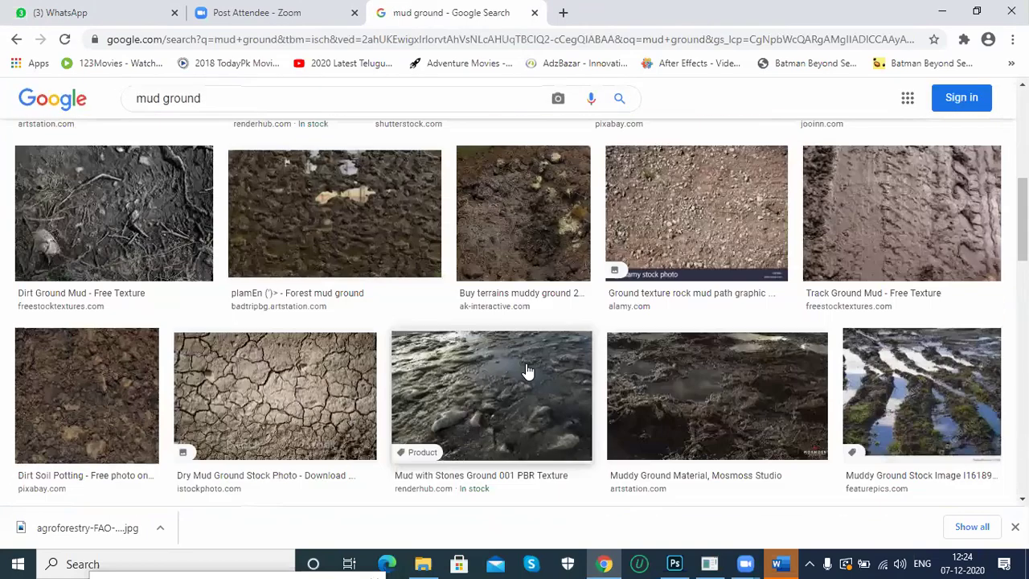
Browse the mud ground image results and open the Alamy Pihea Trail mud ground photo in its own tab.
scroll(527, 371, down, 4)
scroll(526, 370, down, 8)
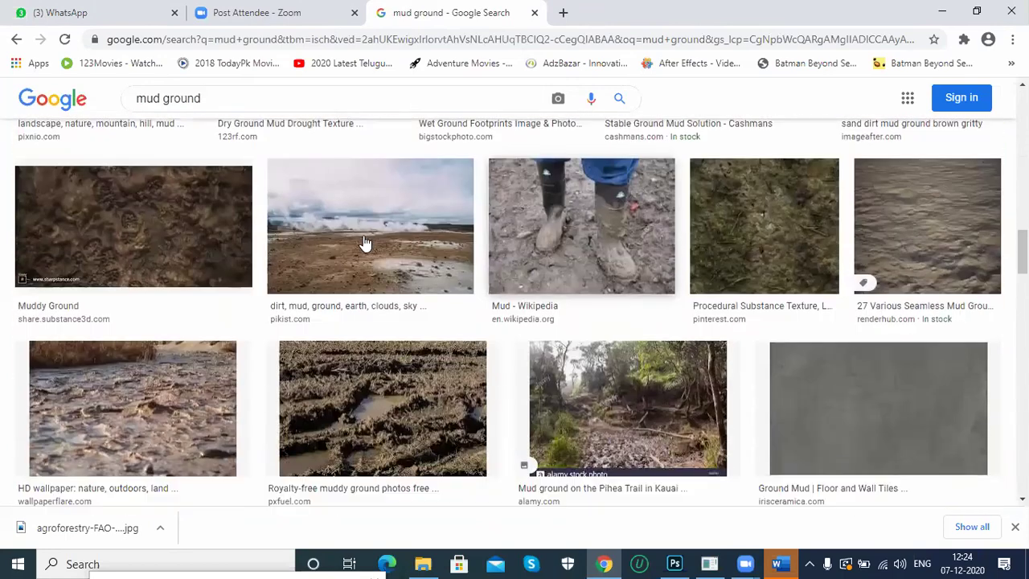
right_click(364, 228)
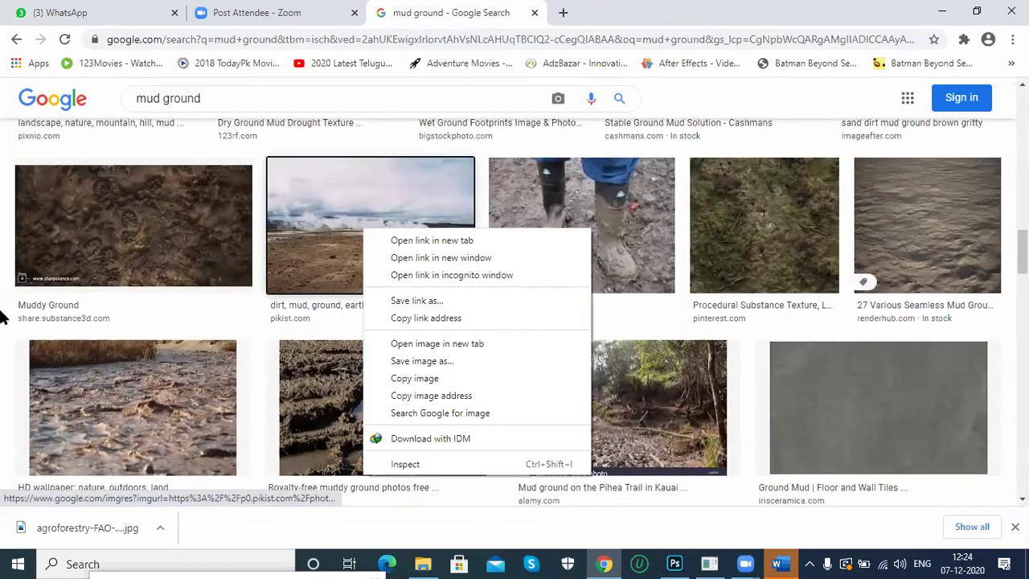
click(1, 315)
scroll(2, 315, down, 2)
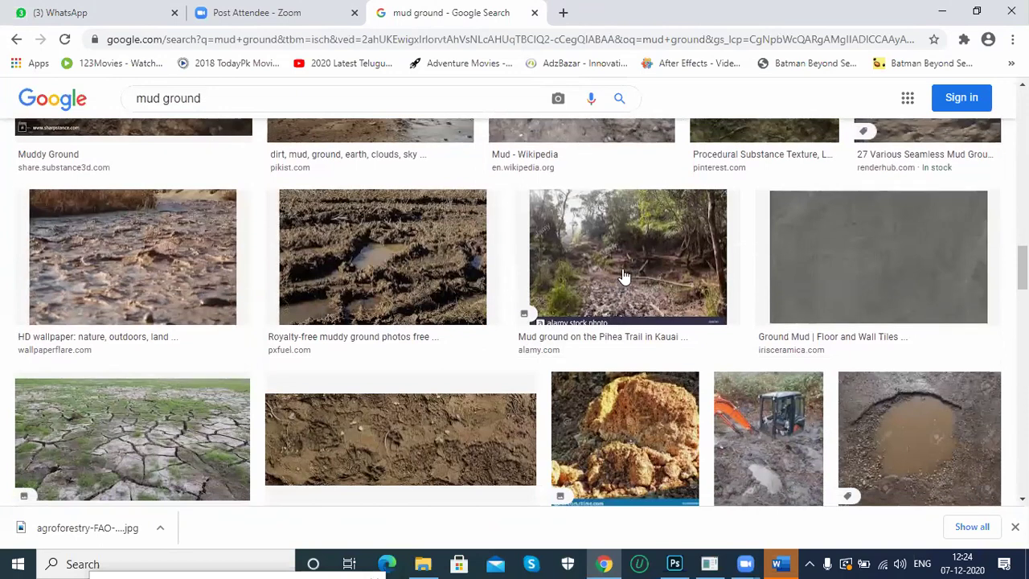
right_click(631, 269)
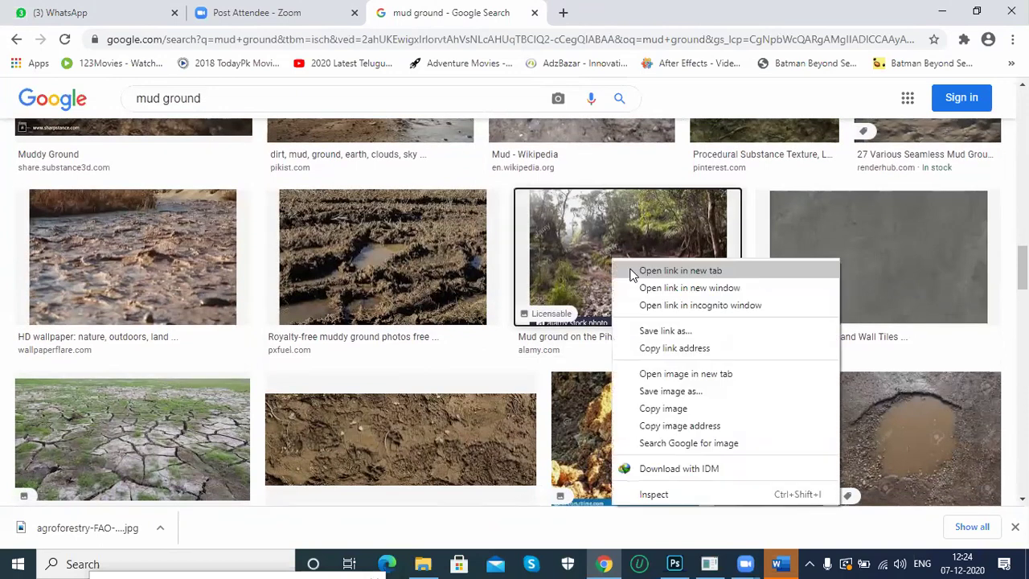
click(632, 274)
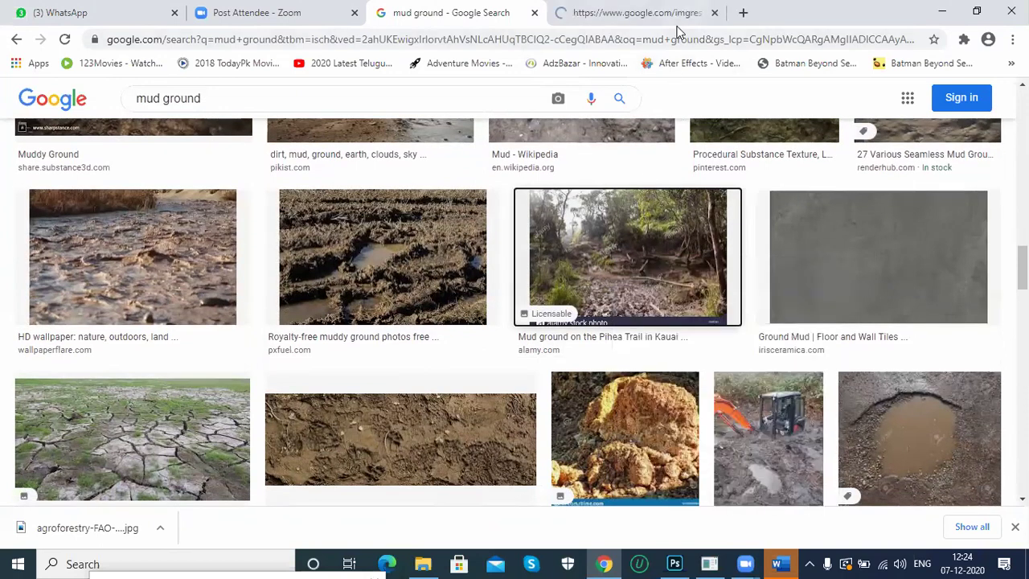
click(678, 13)
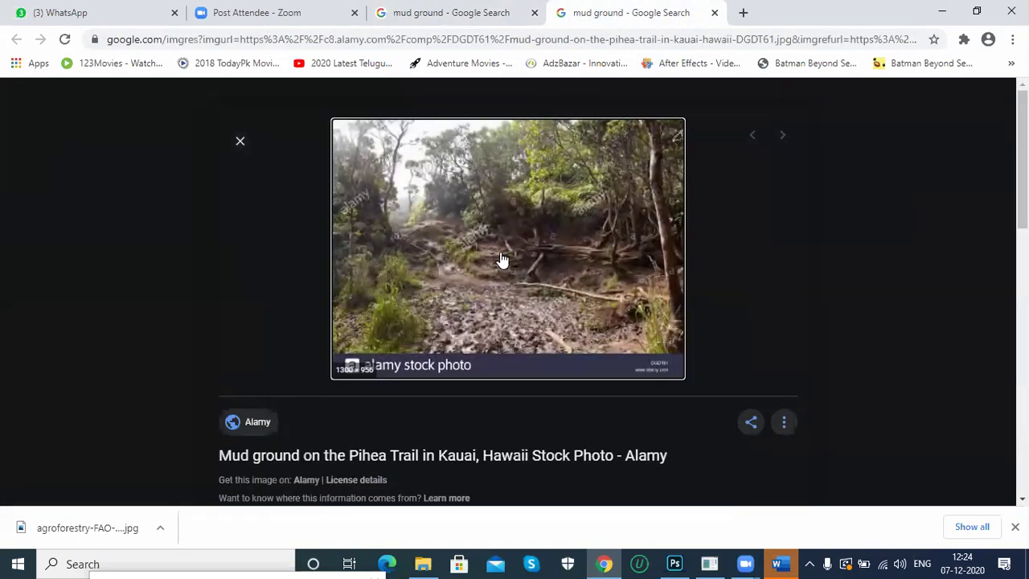
Save the Pihea Trail photo as a JPEG in the photoshop examples folder and close its preview tab.
right_click(501, 255)
click(562, 386)
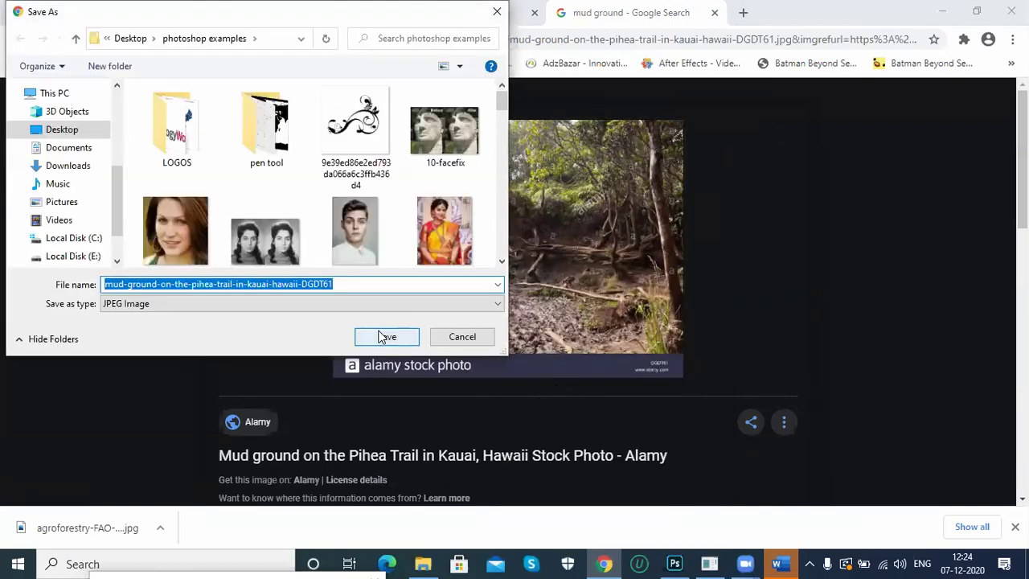
click(386, 336)
click(715, 13)
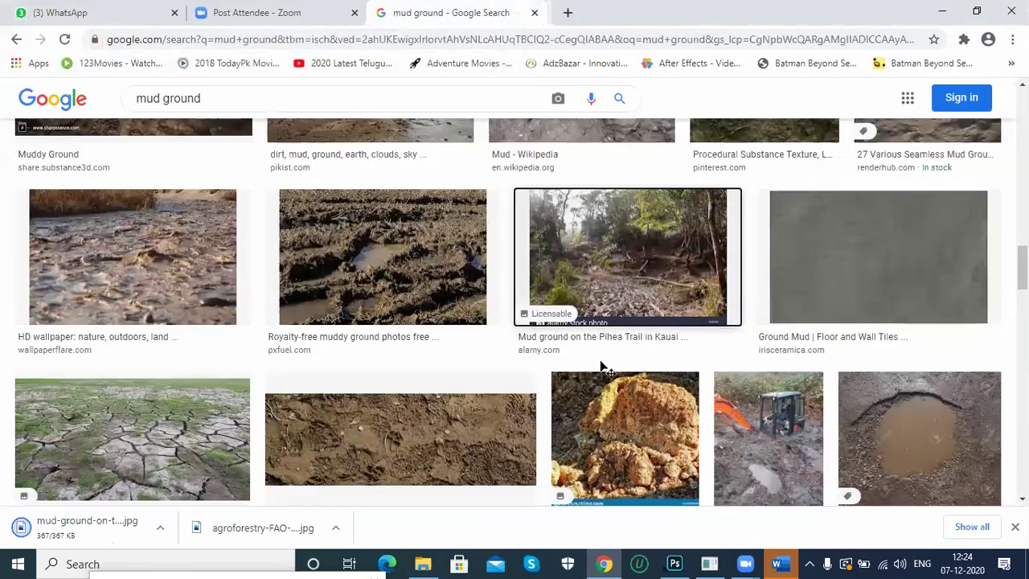
Switch to Photoshop and open the saved mud-ground-on-the-pihea-trail-in-kauai-hawaii-DGDT61.jpg.
key(alt+Tab)
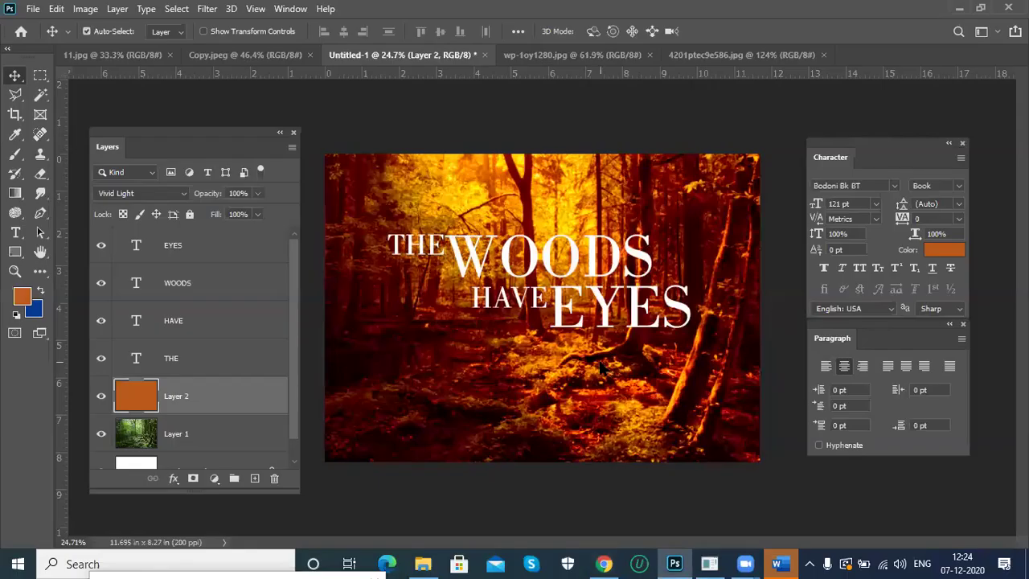
key(ctrl+o)
drag(623, 201, 620, 338)
double_click(474, 267)
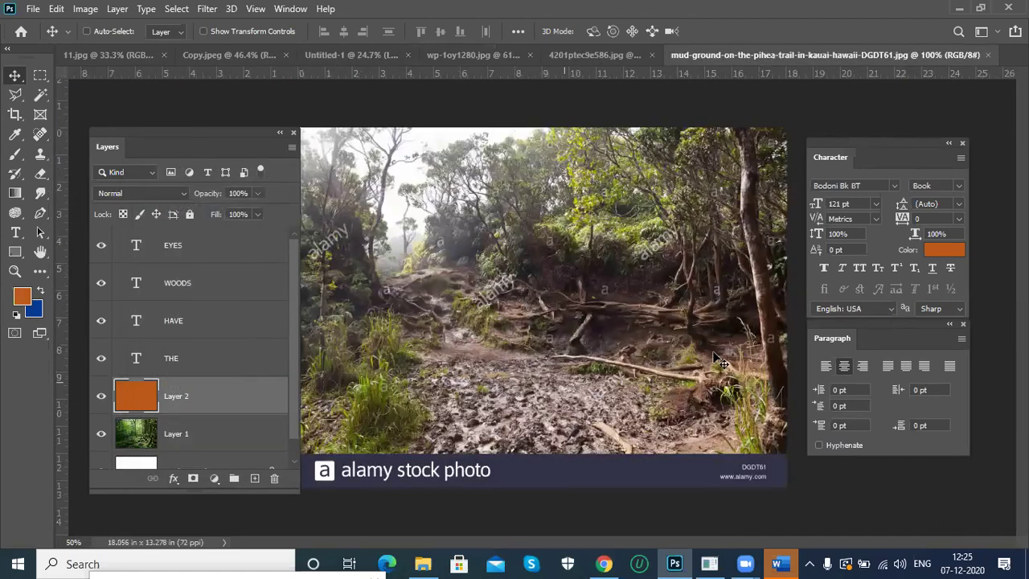
Select the full-width muddy strip above the photo's Alamy banner with the Rectangular Marquee and copy it into Untitled-1 above the orange layer.
click(40, 77)
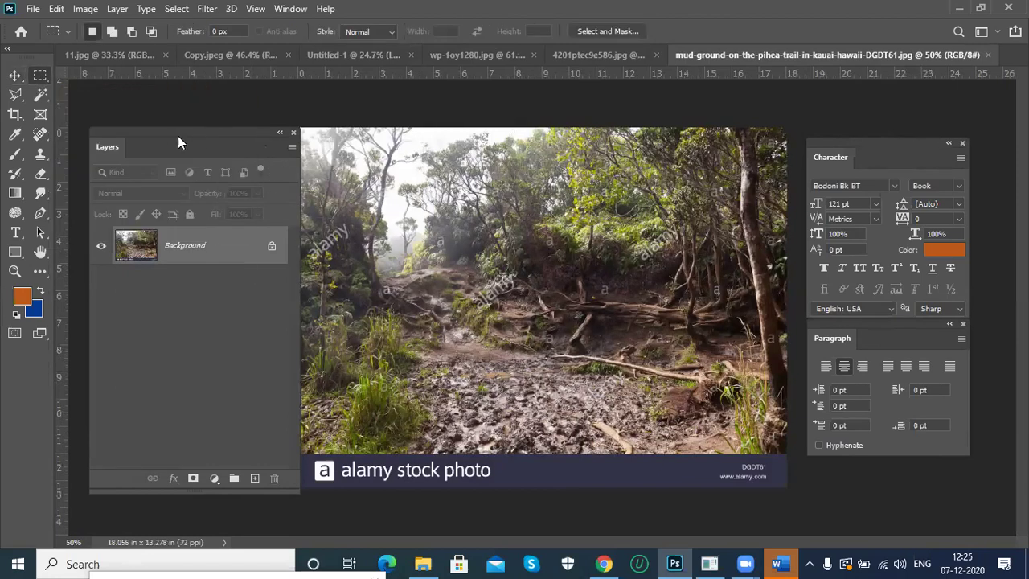
drag(180, 137, 144, 146)
drag(289, 342, 803, 453)
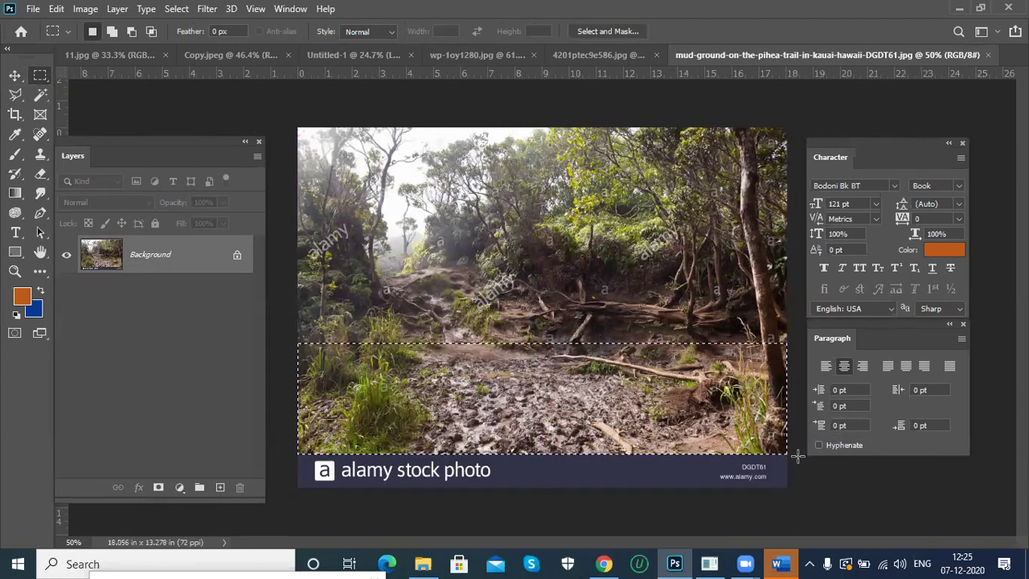
click(354, 54)
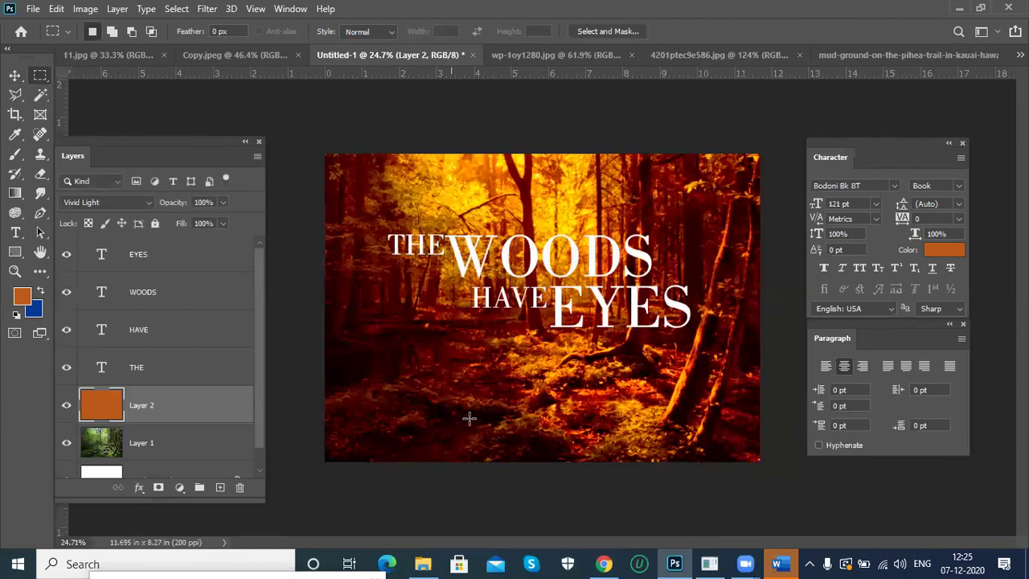
key(ctrl+v)
key(v)
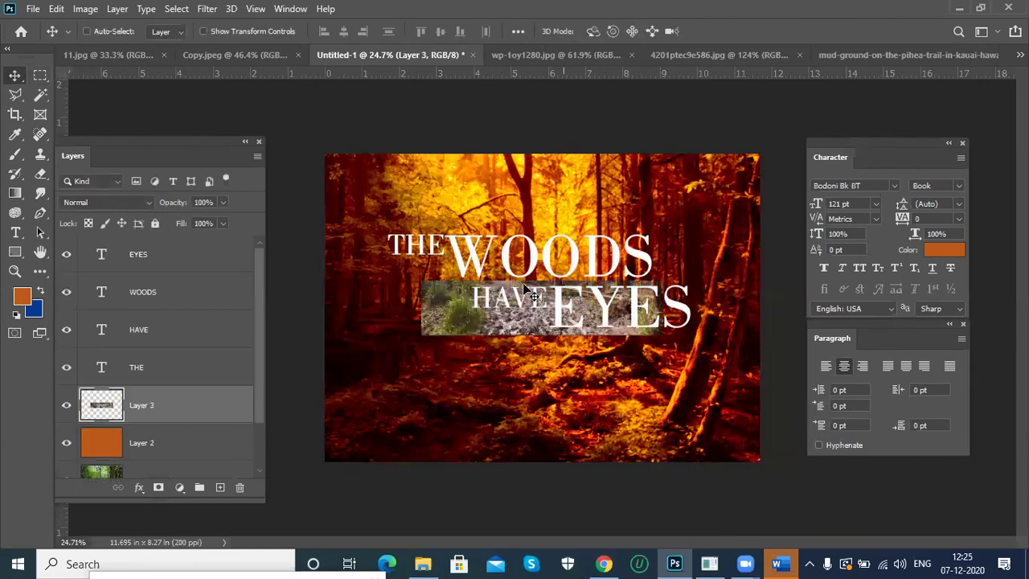
Move the pasted mud strip to the bottom of the poster and enlarge it to span the full canvas width.
drag(485, 328, 388, 453)
key(ctrl+t)
drag(552, 406, 767, 359)
key(Return)
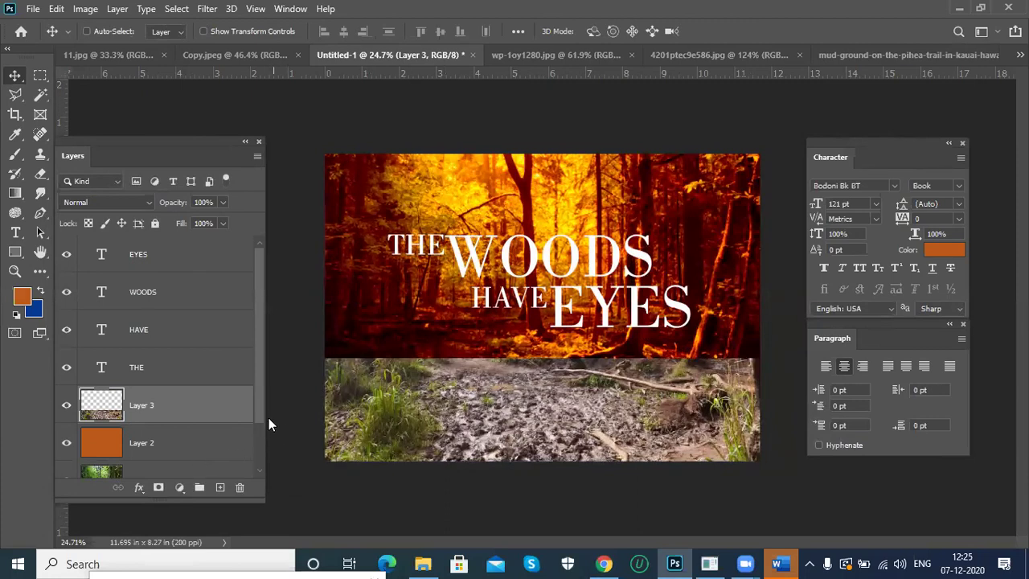
Move the mud layer below the orange Layer 2 so that it takes on the orange tone.
drag(258, 408, 254, 436)
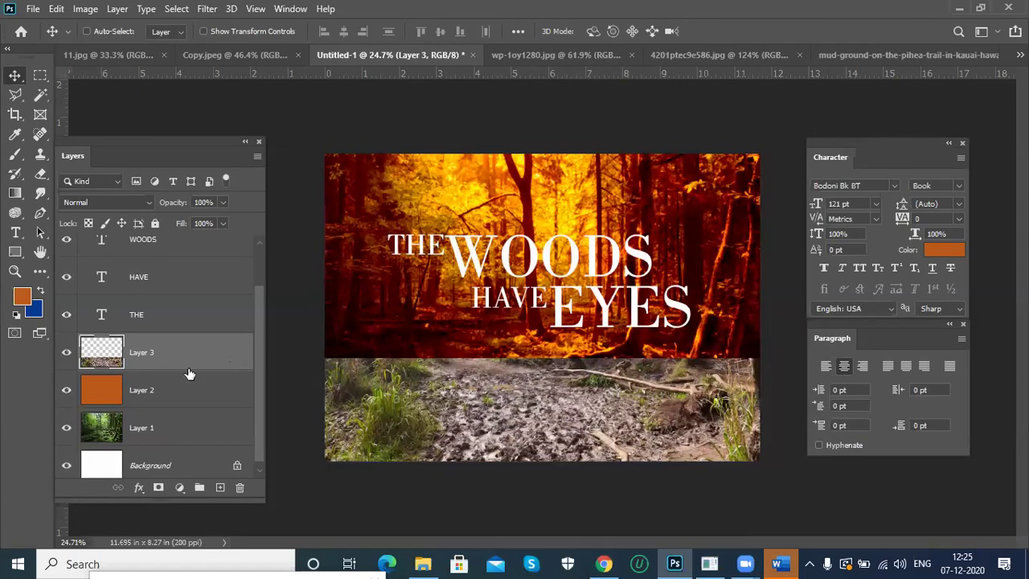
click(180, 395)
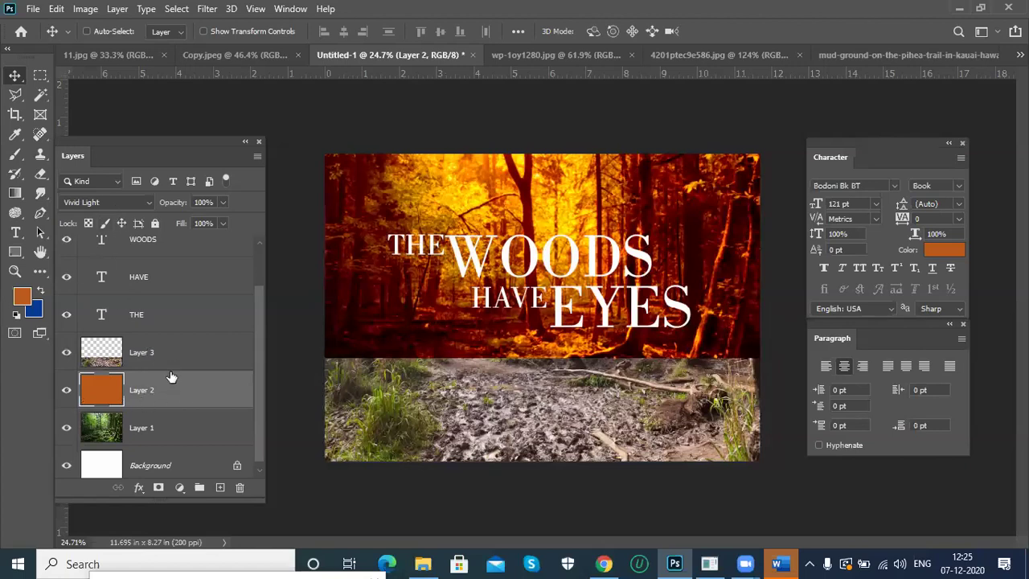
drag(185, 352, 199, 406)
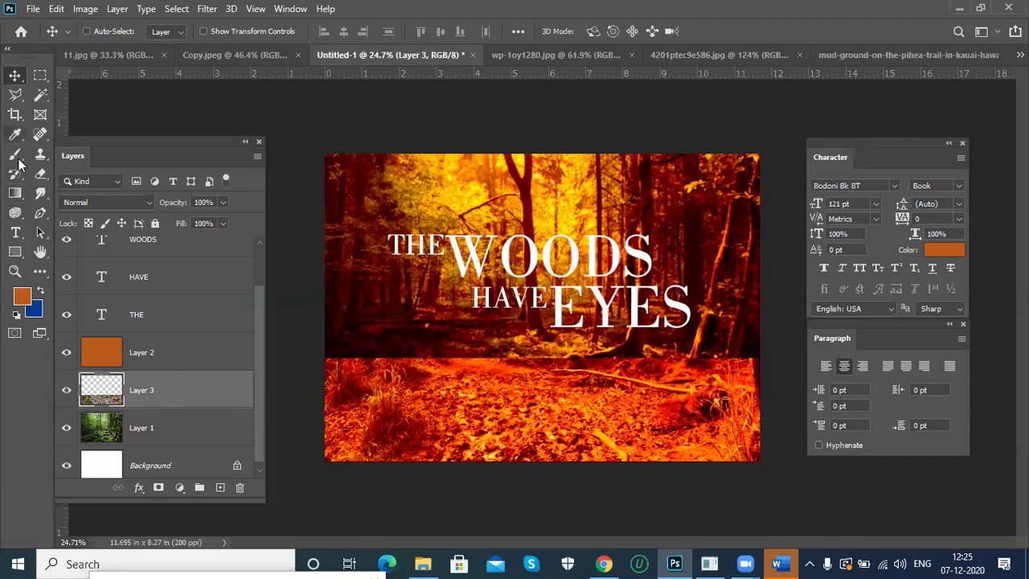
Erase the mud layer's hard upper edge with a 200 px Soft Round eraser to blend it into the forest.
click(43, 173)
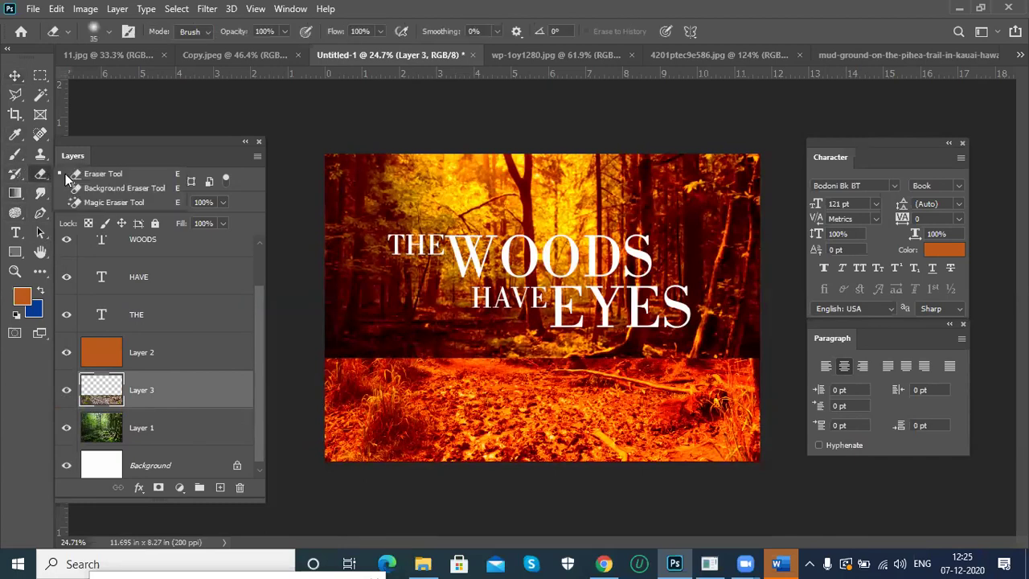
click(65, 174)
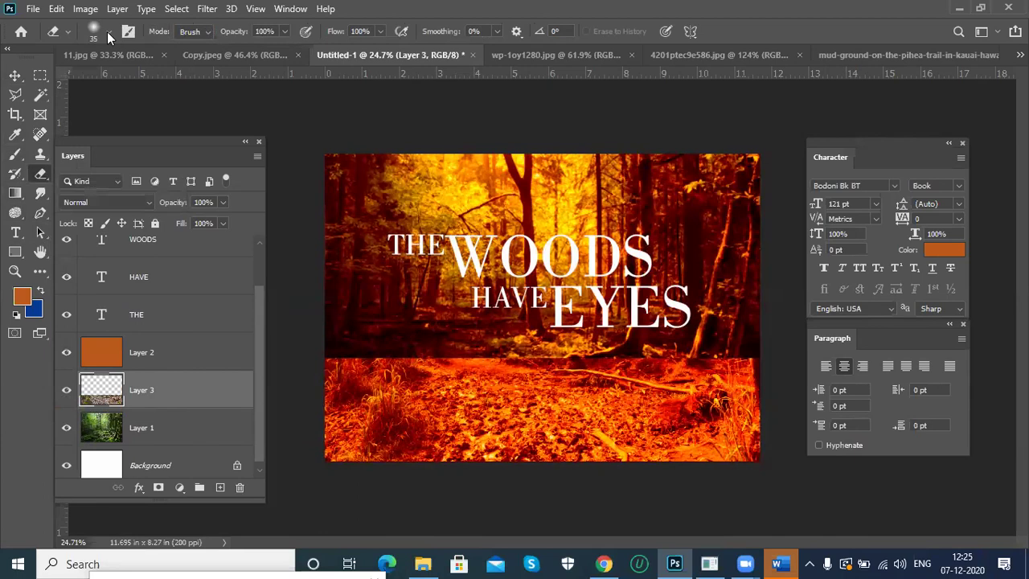
click(108, 32)
click(142, 320)
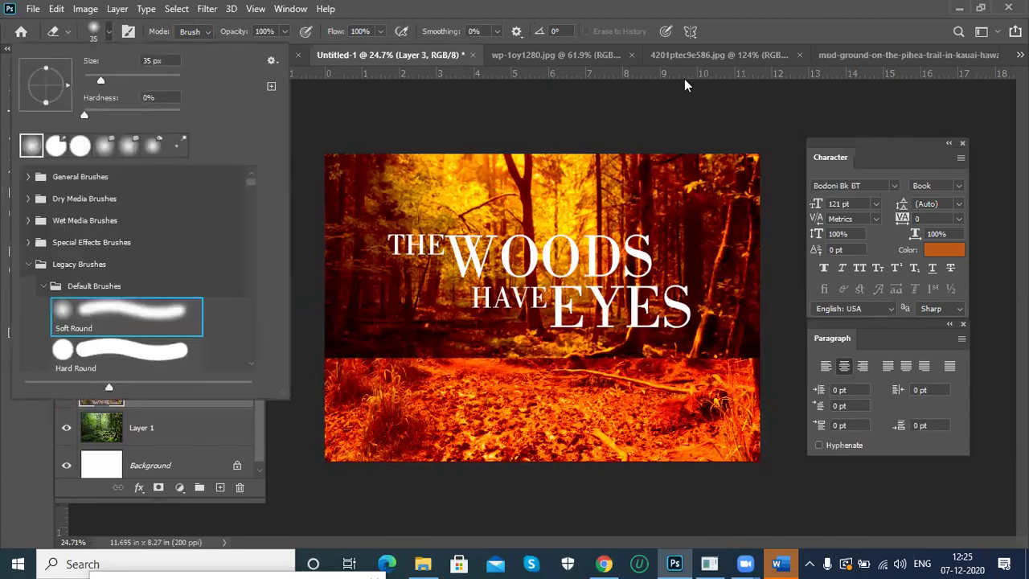
click(810, 31)
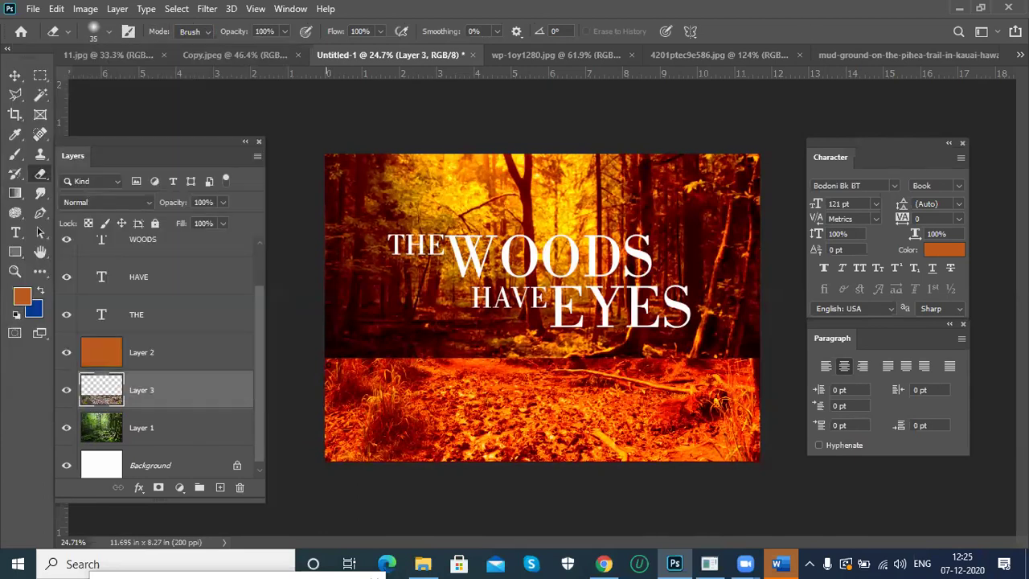
key(bracketright)
key(bracketright)
key(bracketright)
key(bracketright)
key(bracketright)
key(bracketright)
key(bracketright)
mouse_move(327, 354)
mouse_down()
mouse_move(432, 338)
mouse_move(401, 360)
mouse_move(482, 346)
mouse_move(475, 341)
mouse_move(523, 354)
mouse_move(767, 356)
mouse_move(440, 346)
mouse_move(766, 366)
mouse_up()
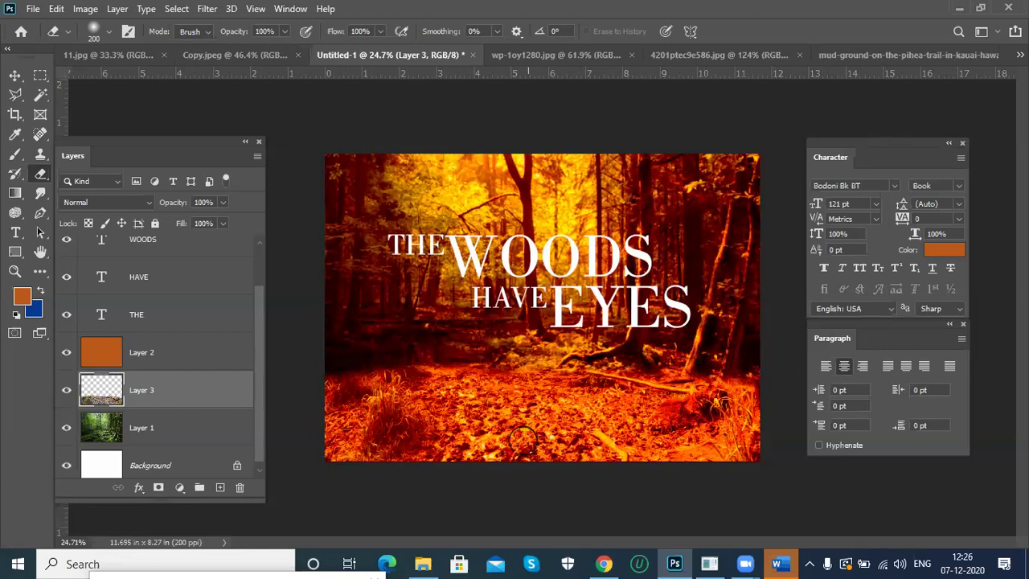
Scale the mud layer to 128.47%, reposition it over the poster's foreground, and compare with the 4201ptec9e586.jpg reference poster.
key(v)
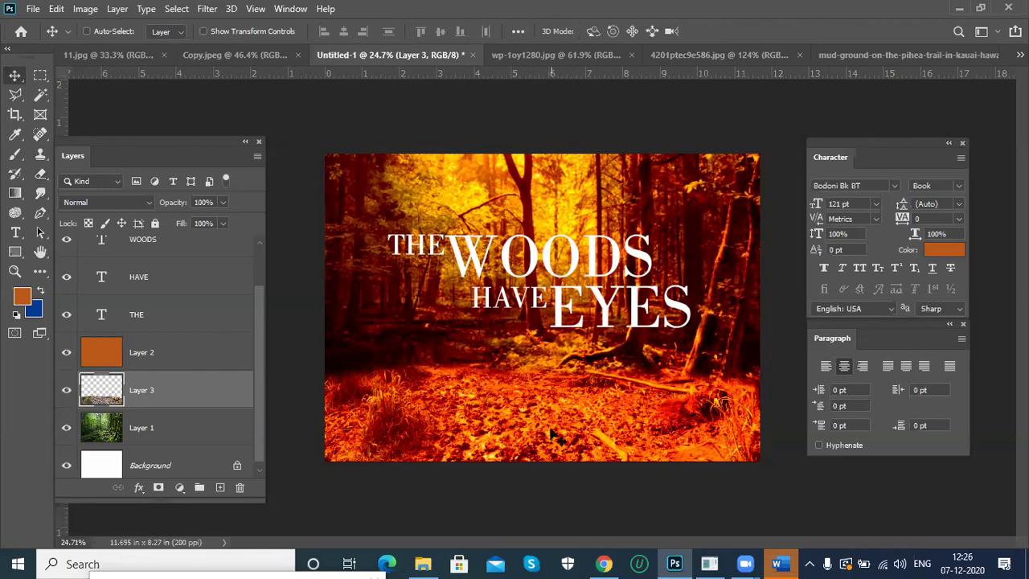
key(ctrl+t)
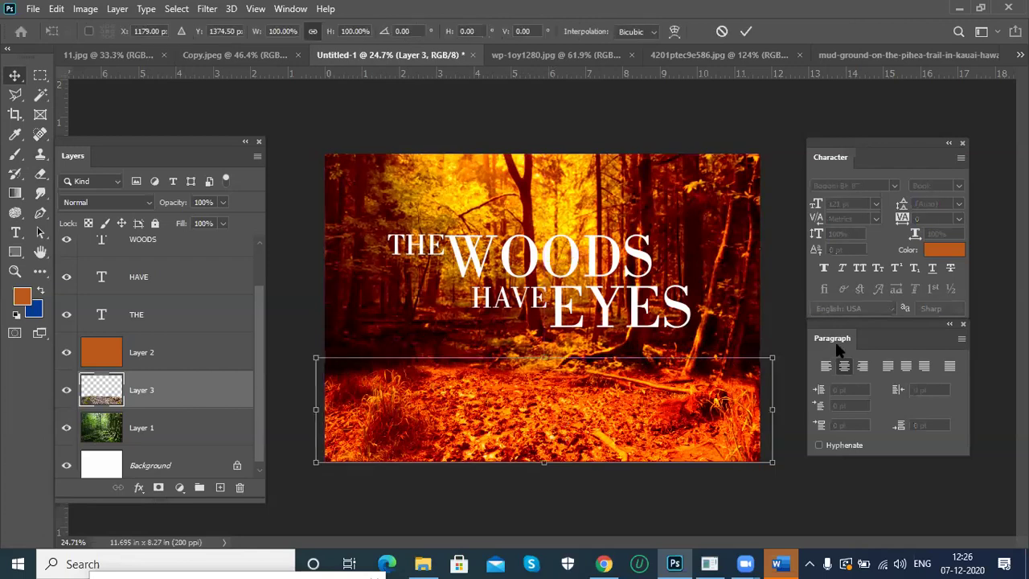
drag(782, 346, 828, 310)
drag(572, 403, 579, 401)
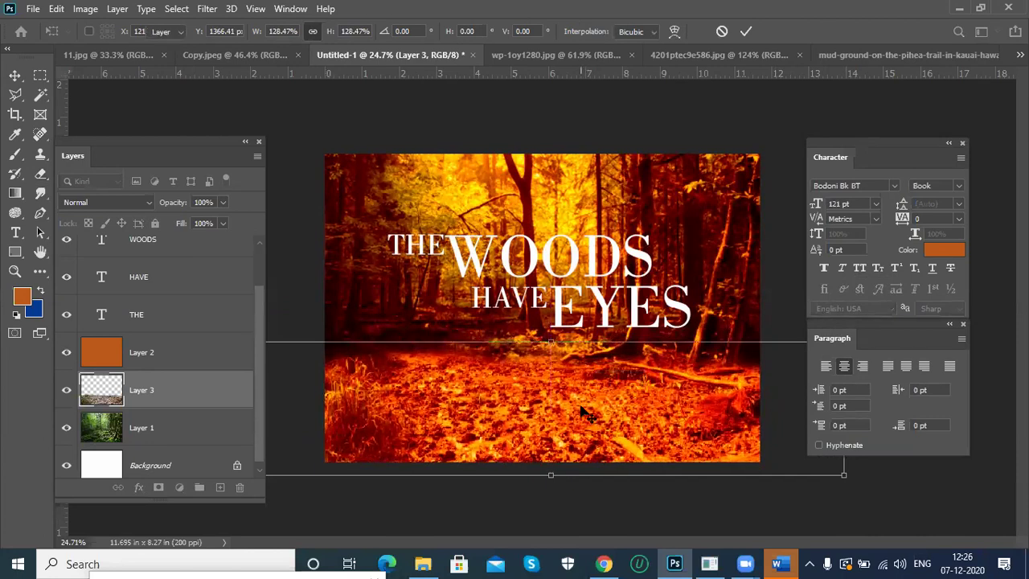
key(Return)
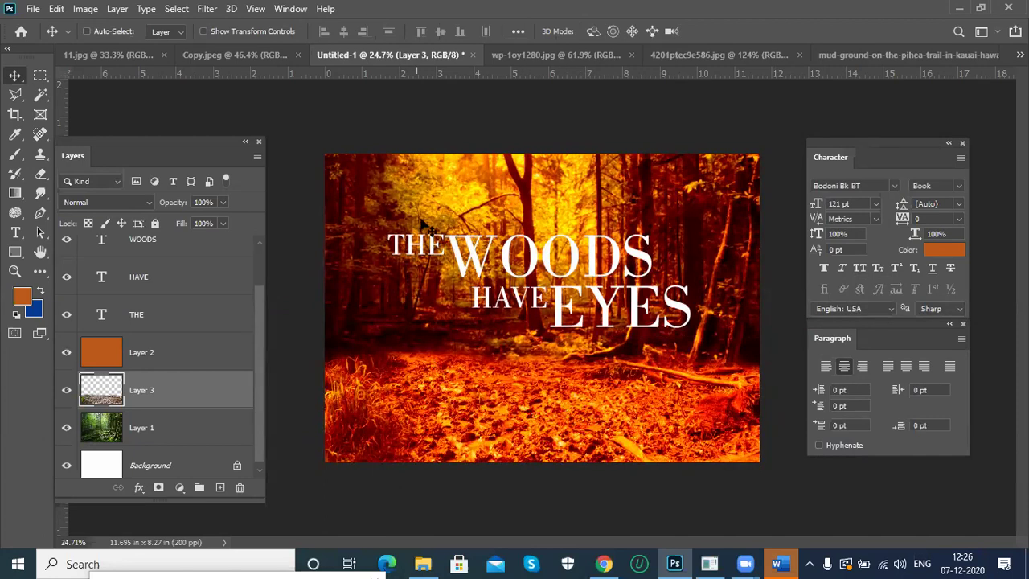
click(763, 64)
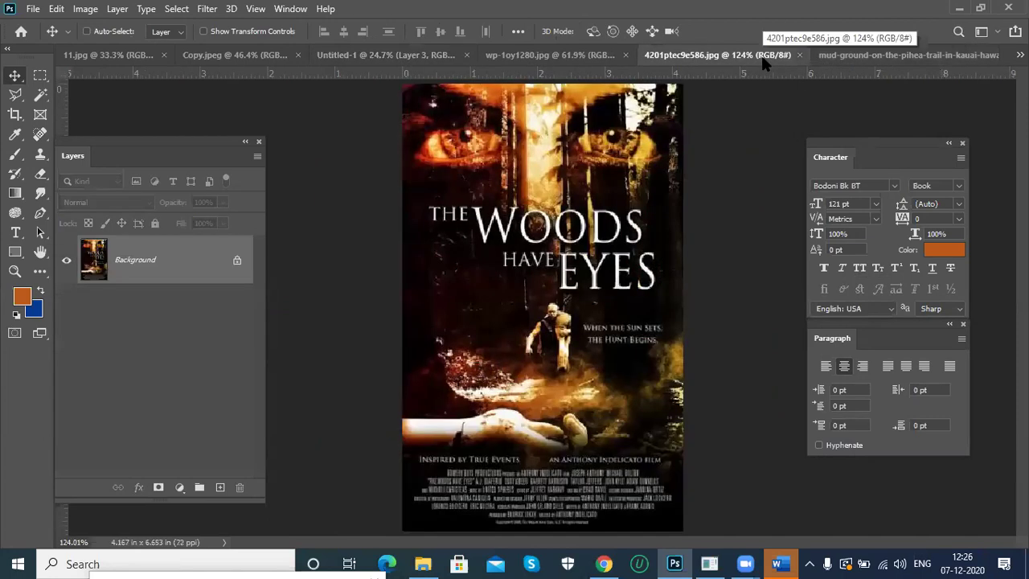
Show the Untitled-1 poster document, then switch to Chrome and search Google Images for "smoke and dust".
click(337, 56)
click(603, 564)
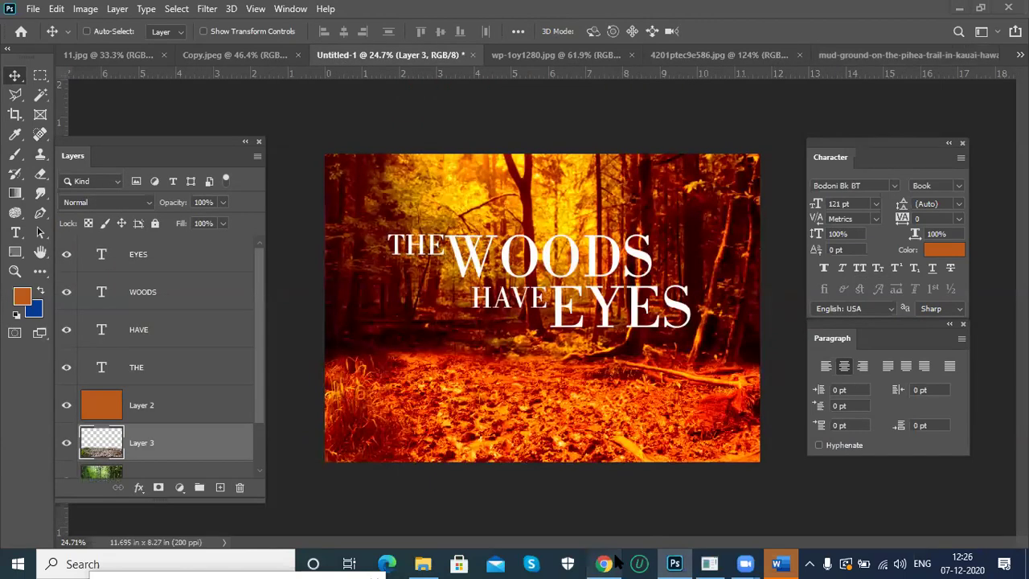
scroll(132, 105, up, 5)
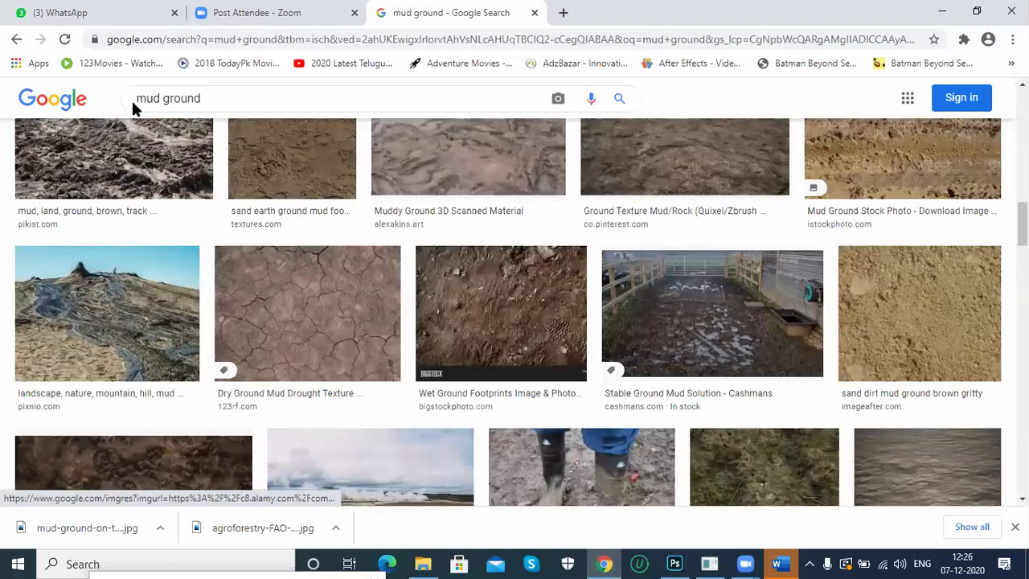
scroll(133, 104, up, 4)
triple_click(133, 107)
text(smoke and dust)
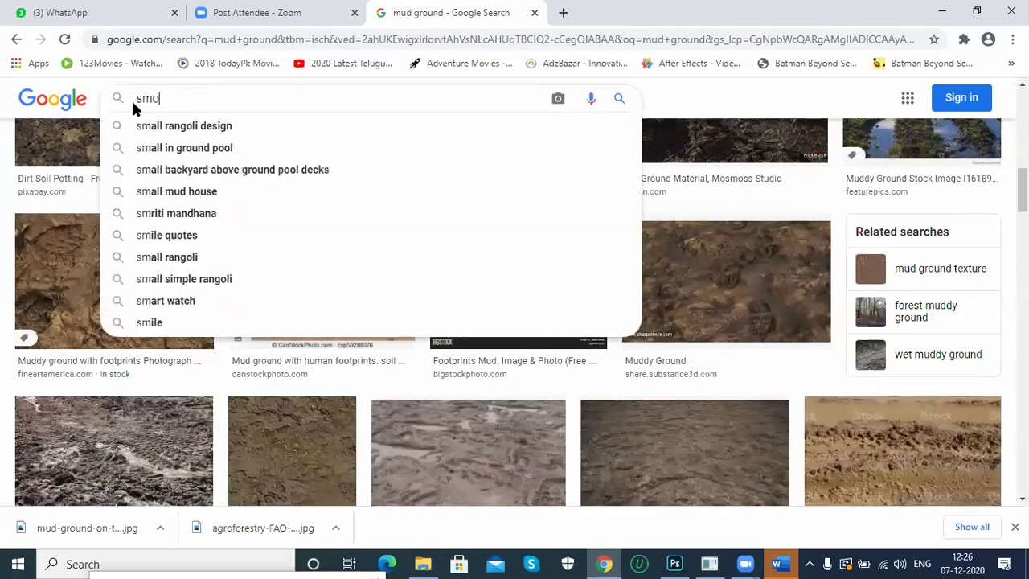
key(Return)
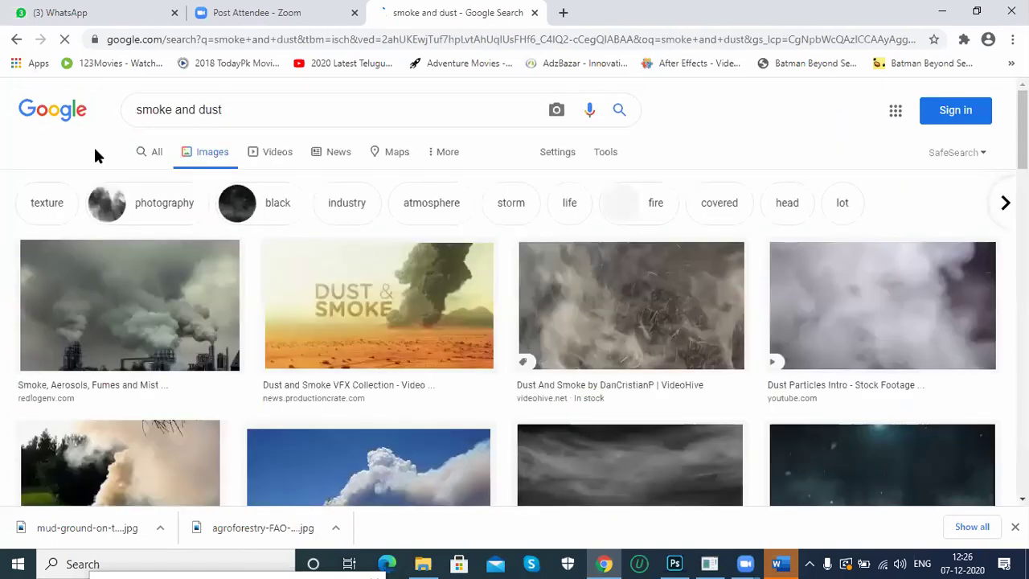
Look through the "smoke and dust" image results for a smoke picture suitable for the forest poster.
scroll(540, 298, down, 3)
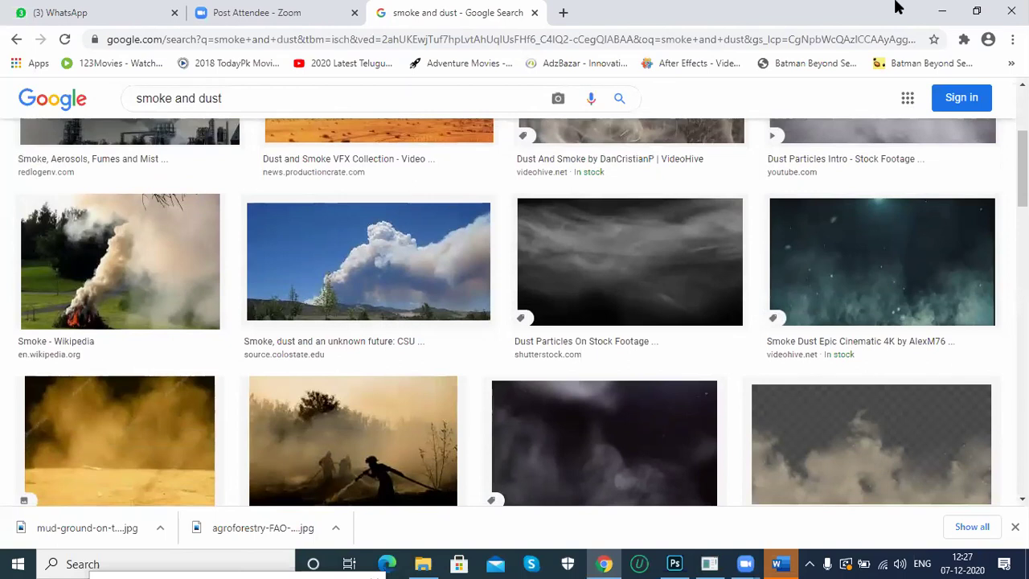
scroll(365, 289, down, 4)
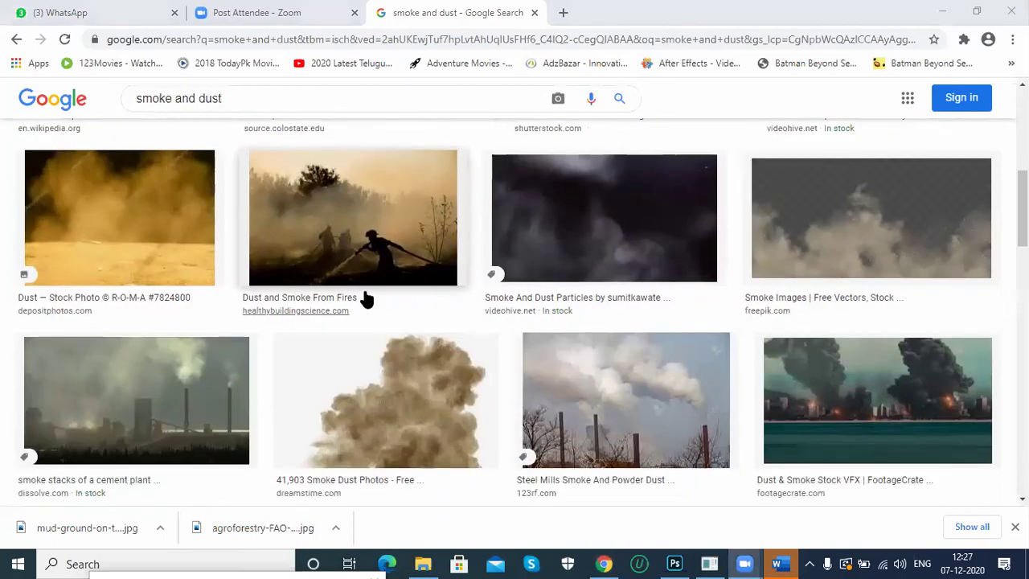
scroll(368, 273, down, 1)
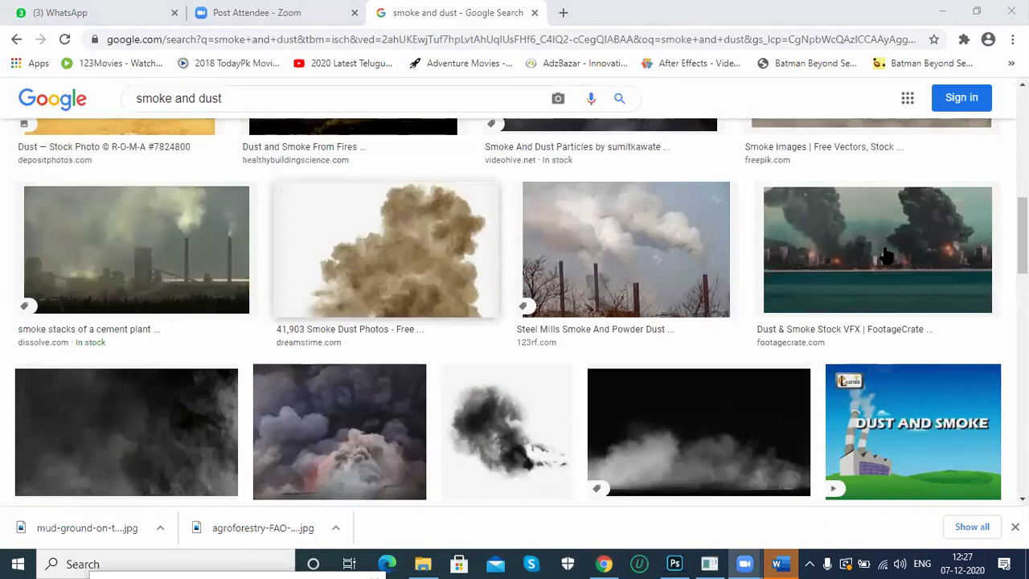
scroll(885, 255, down, 4)
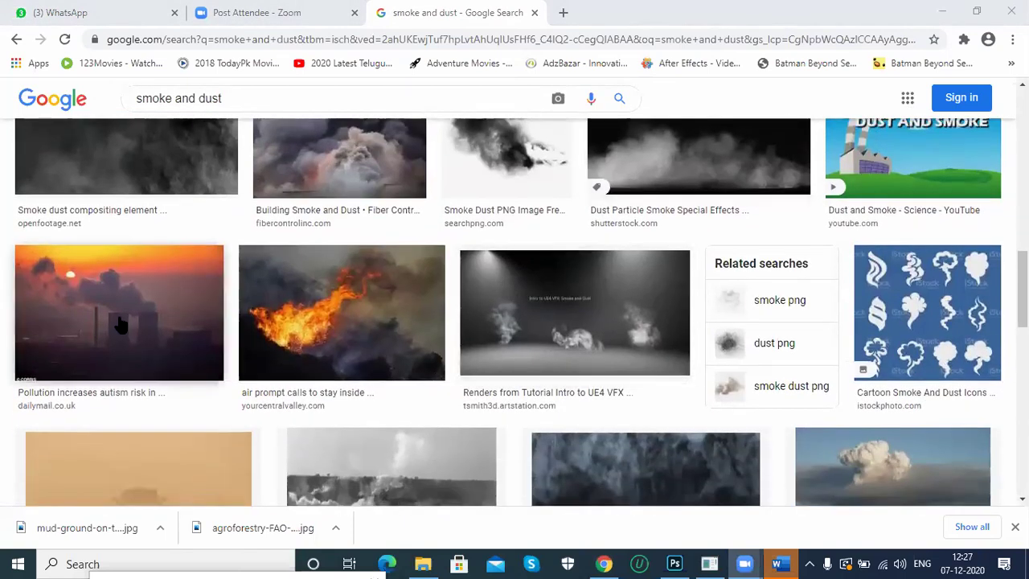
scroll(119, 323, down, 1)
scroll(119, 323, down, 2)
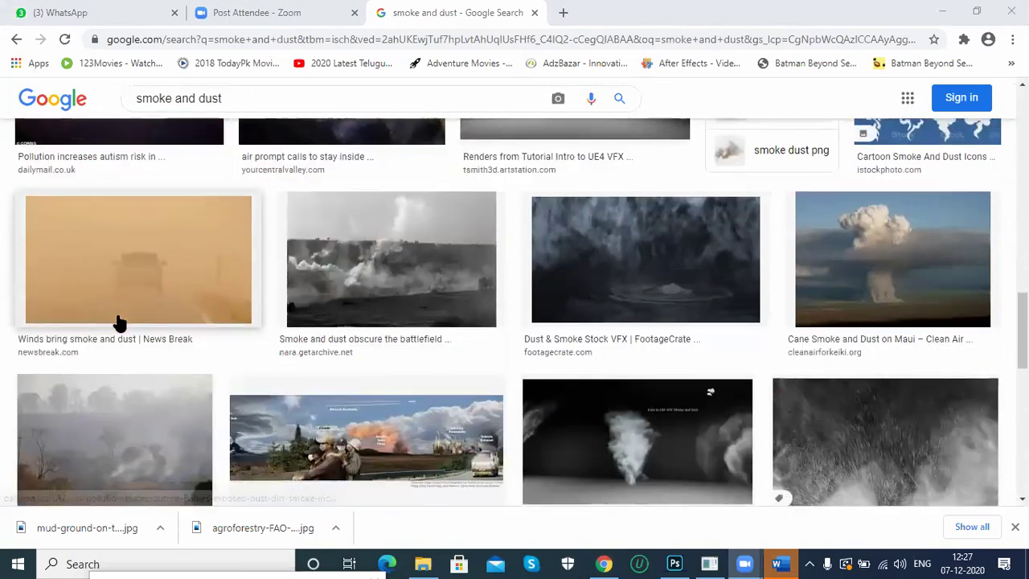
scroll(119, 323, down, 5)
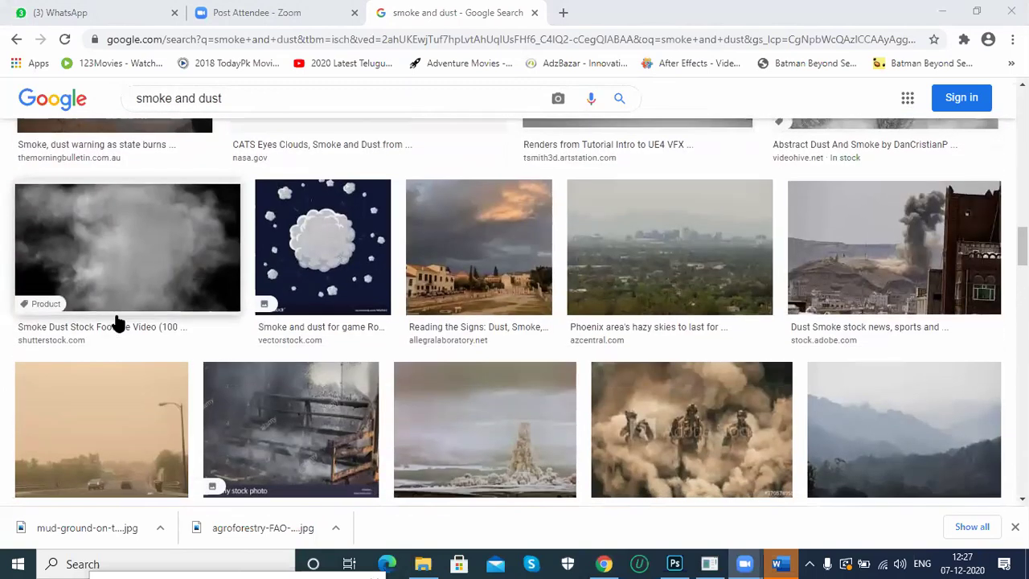
scroll(117, 321, down, 5)
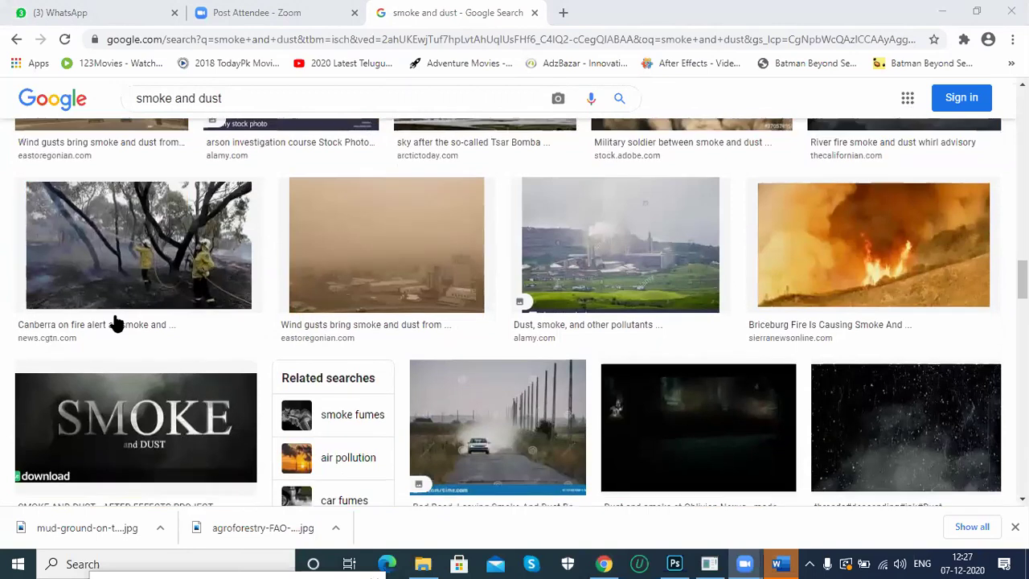
scroll(116, 321, down, 3)
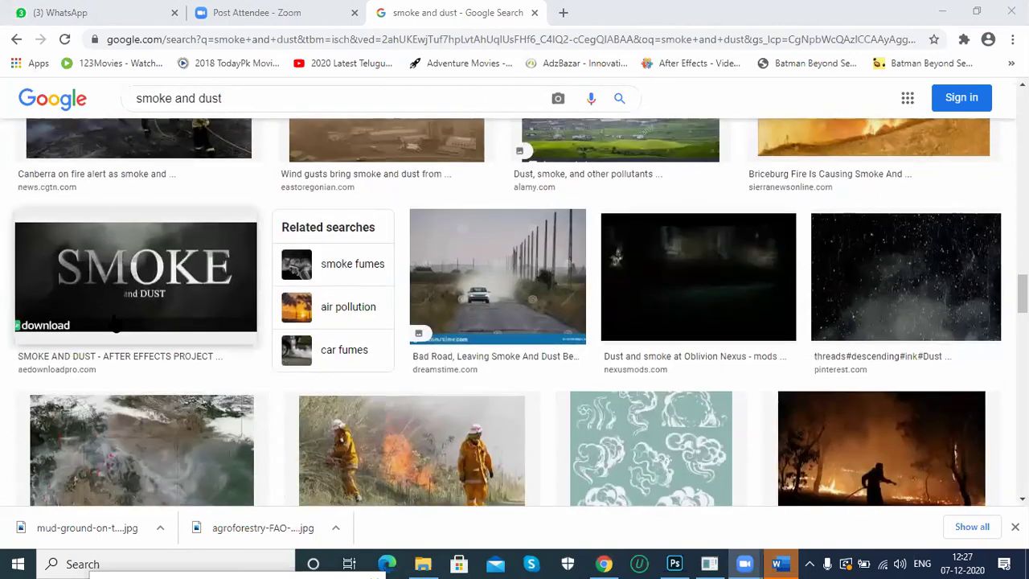
scroll(117, 324, down, 5)
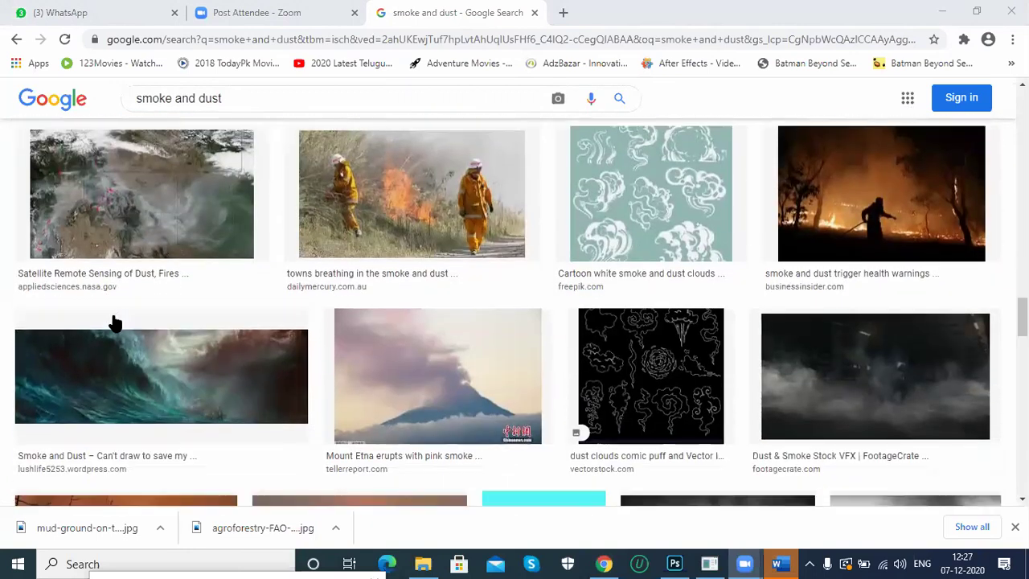
scroll(129, 318, down, 3)
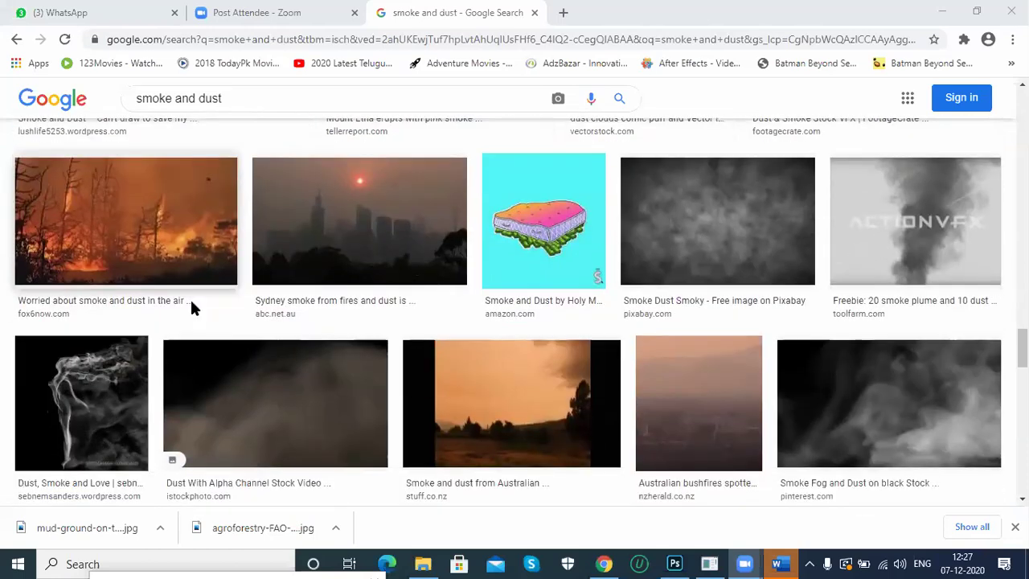
scroll(193, 310, down, 5)
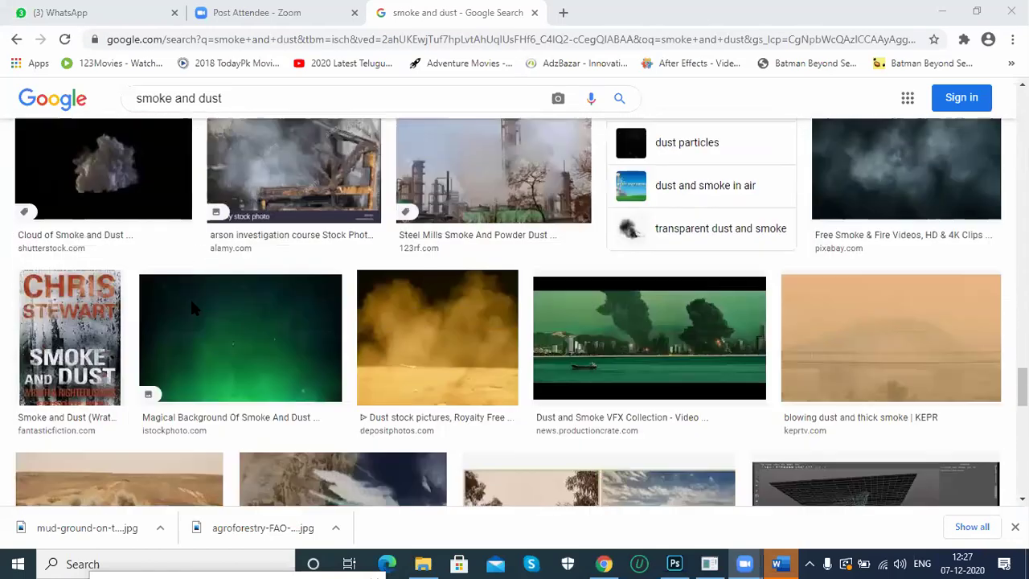
scroll(193, 308, up, 5)
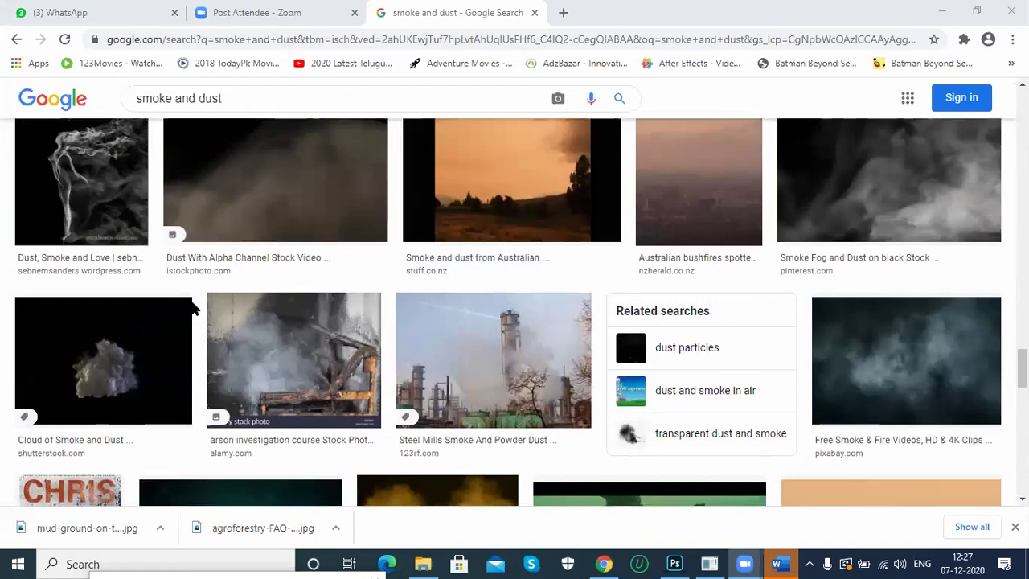
scroll(200, 349, up, 3)
scroll(421, 340, up, 8)
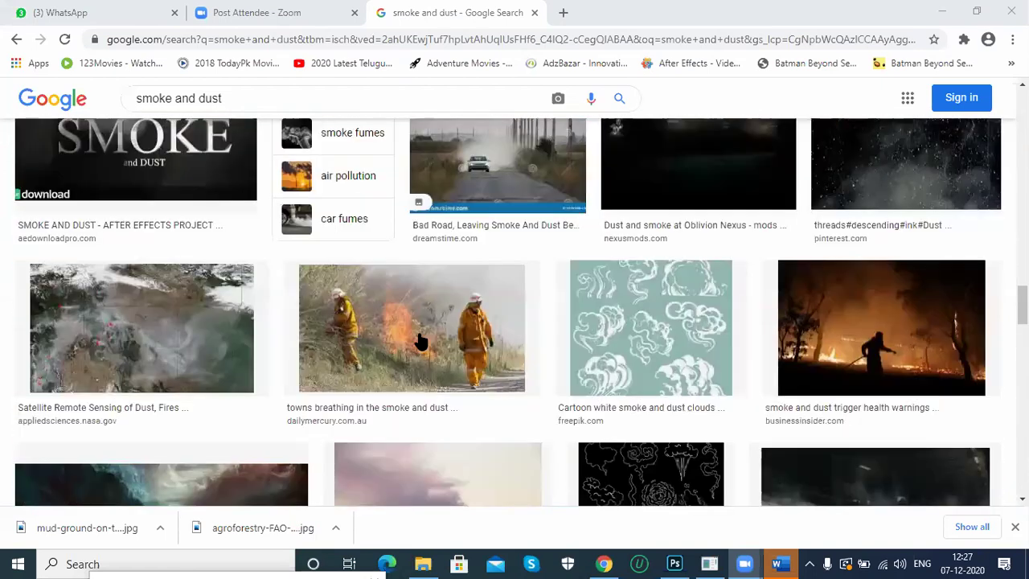
scroll(420, 340, up, 5)
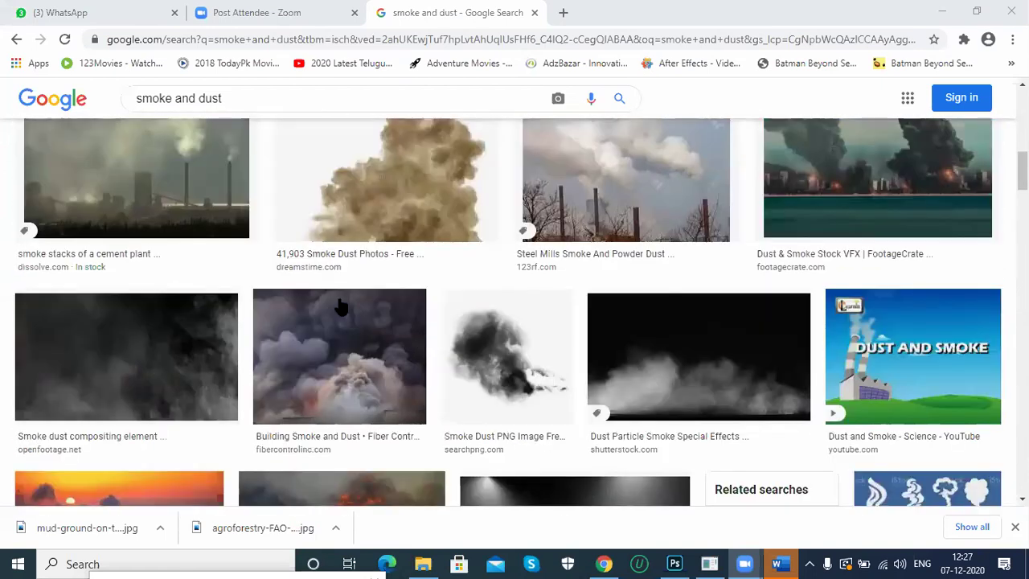
scroll(339, 306, up, 5)
scroll(483, 309, down, 4)
scroll(643, 317, up, 1)
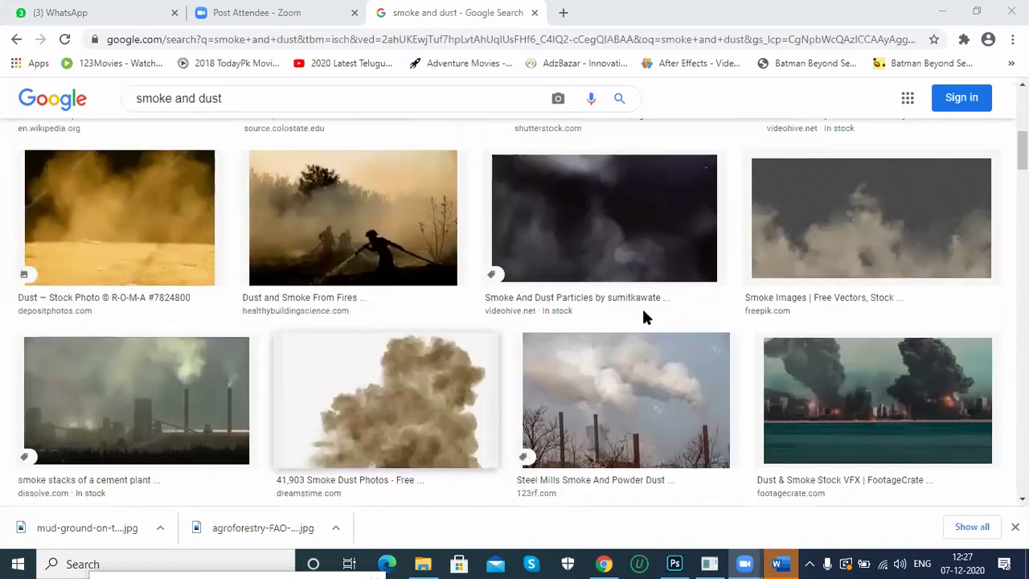
scroll(643, 317, up, 10)
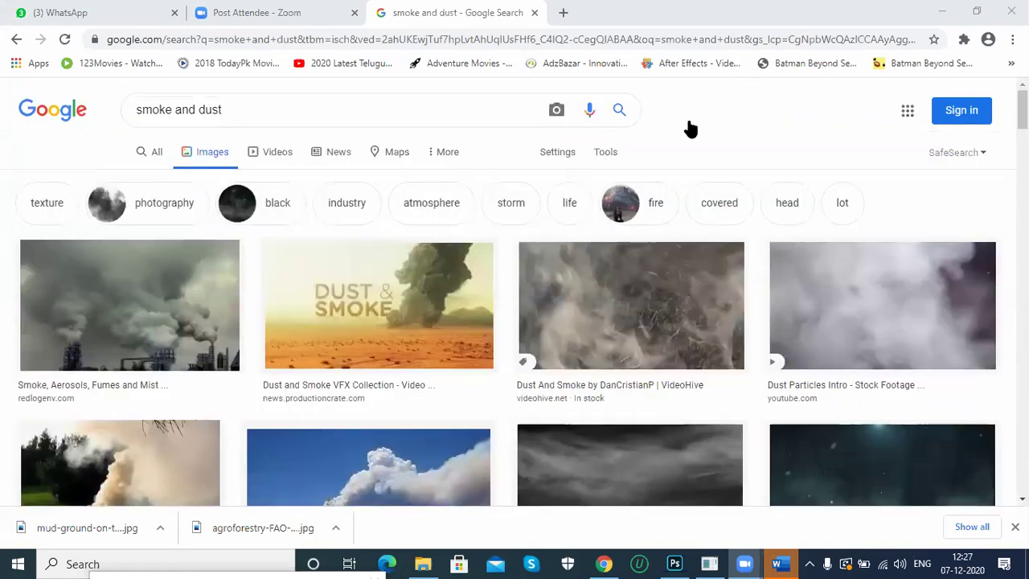
Open VideoHive's Dust And Smoke image in a new tab, save it as "Preview Image" JPEG in the photoshop examples folder, and close the tab.
right_click(627, 310)
click(675, 72)
click(692, 15)
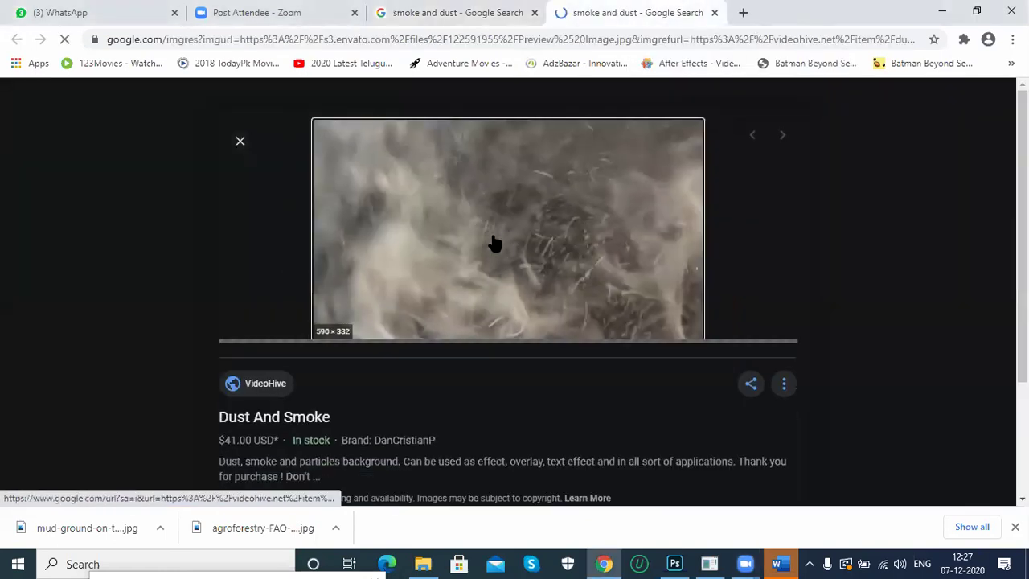
right_click(493, 238)
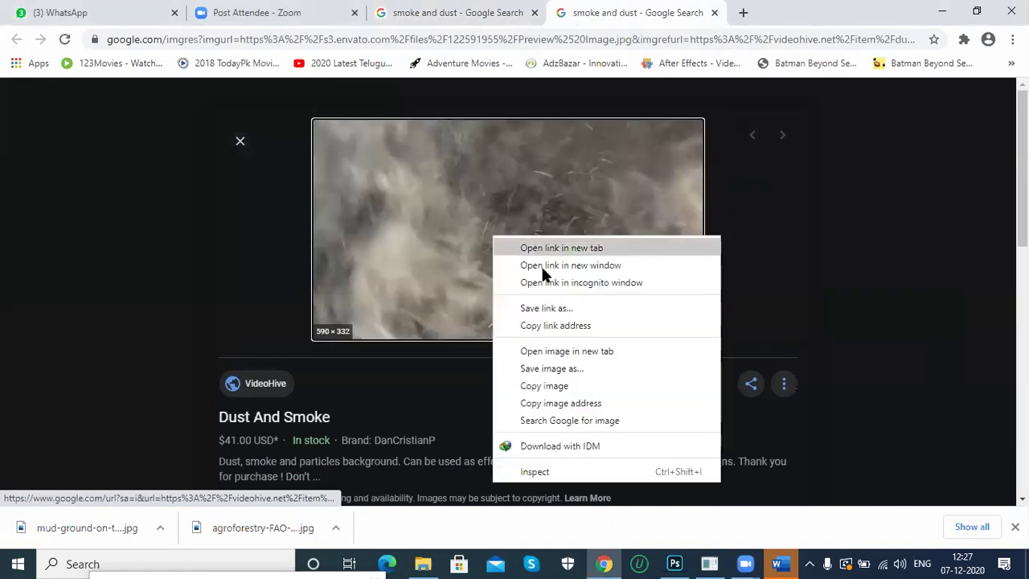
click(553, 369)
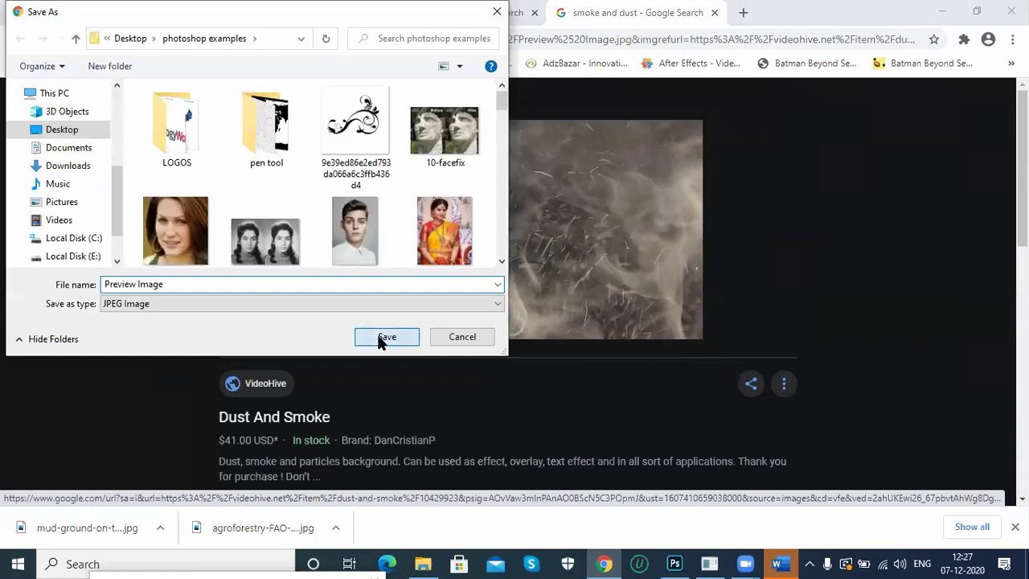
click(383, 337)
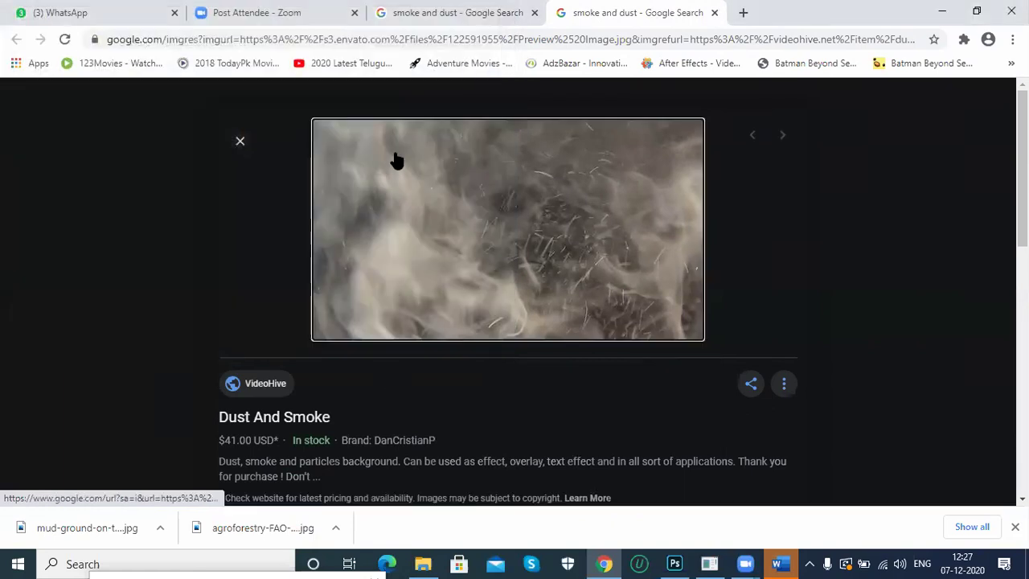
click(714, 13)
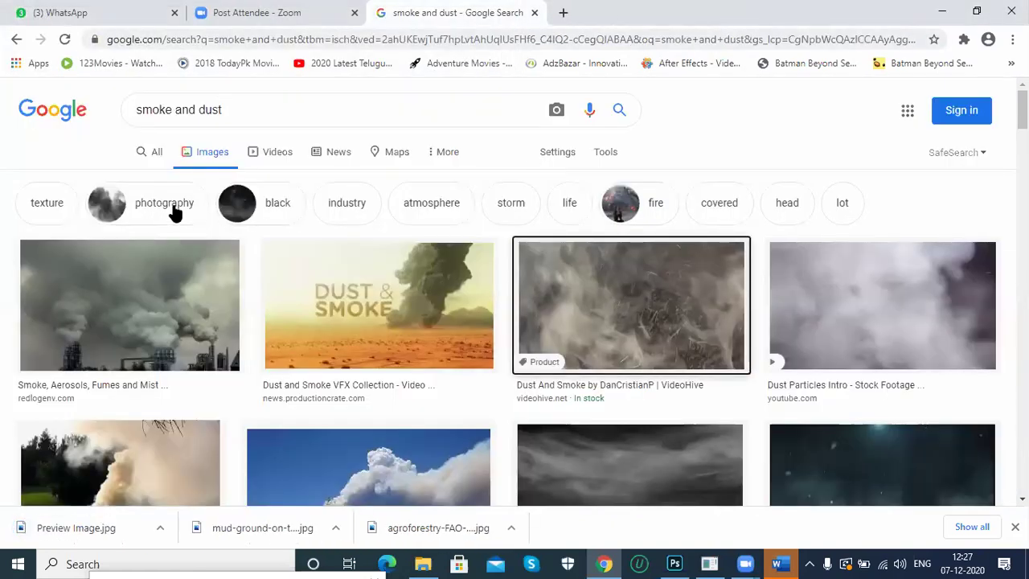
Filter the image results by "black" and open the iStock picture of white smoke on a black background in a new tab.
click(278, 202)
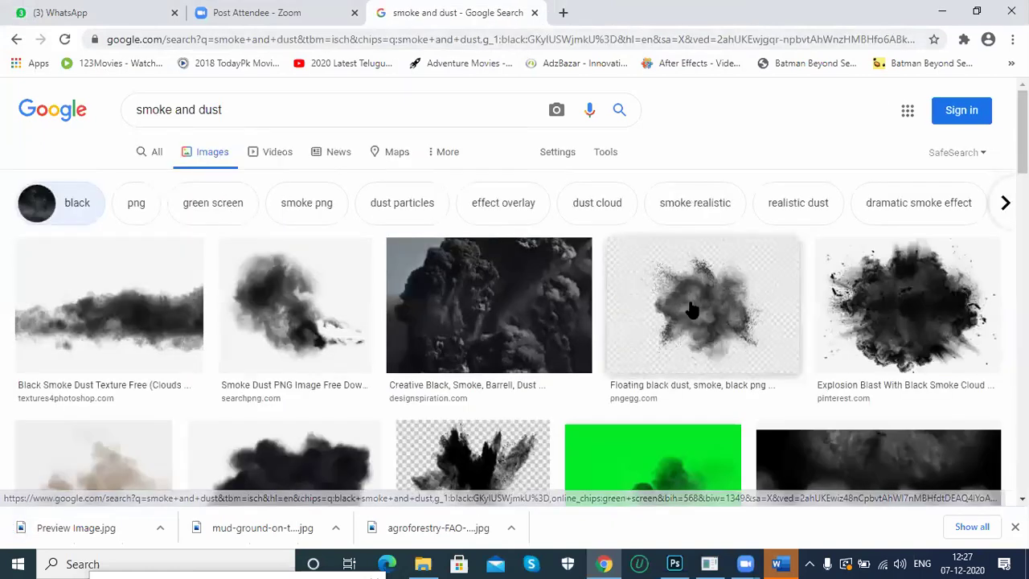
scroll(666, 303, down, 4)
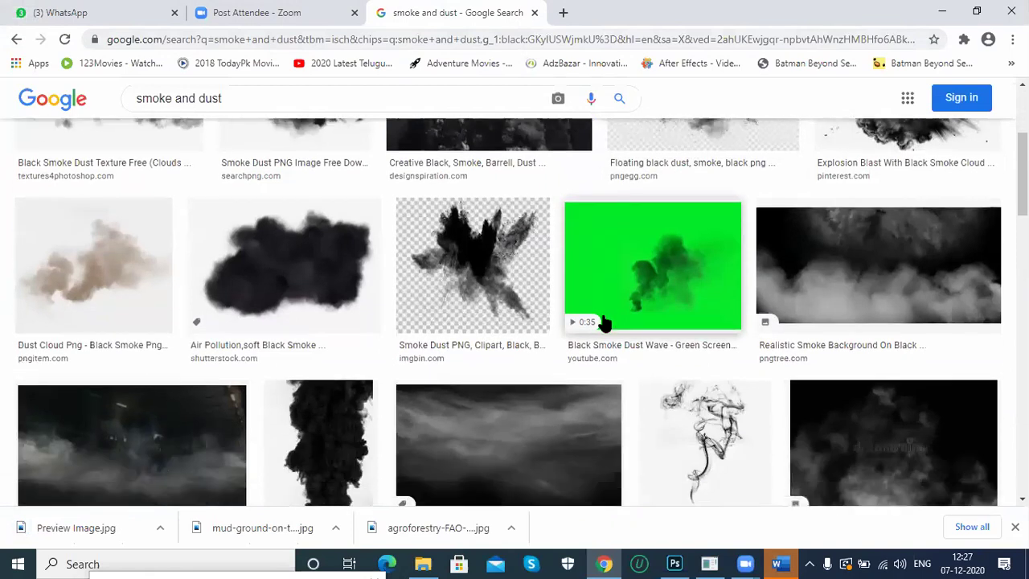
scroll(604, 320, down, 1)
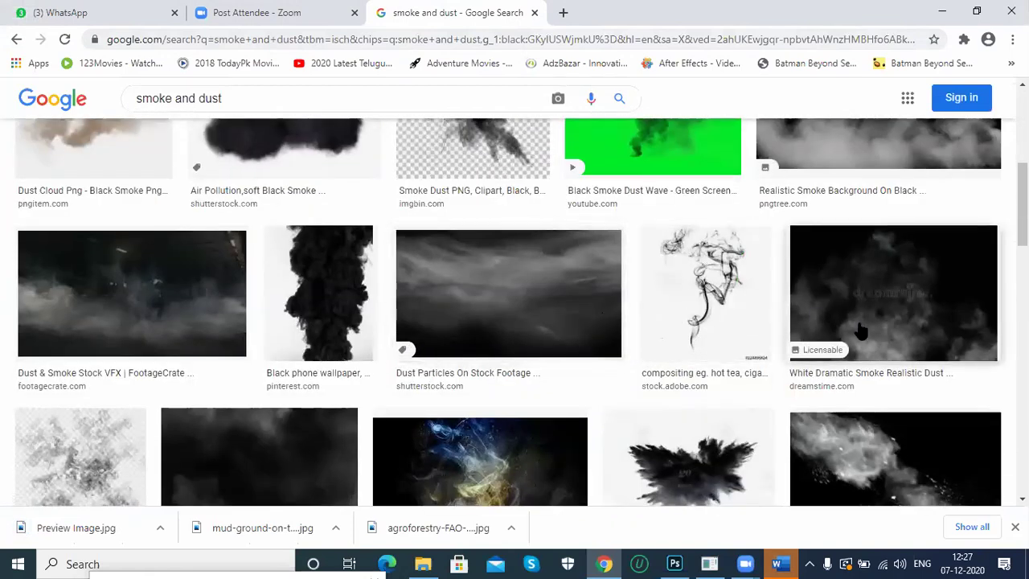
scroll(814, 344, down, 2)
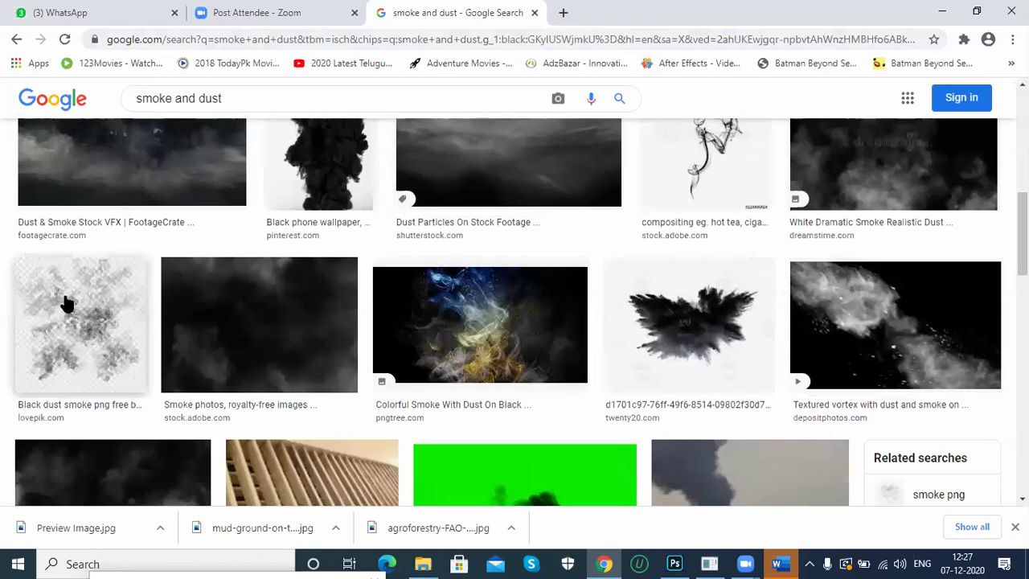
scroll(193, 294, down, 3)
scroll(755, 297, down, 2)
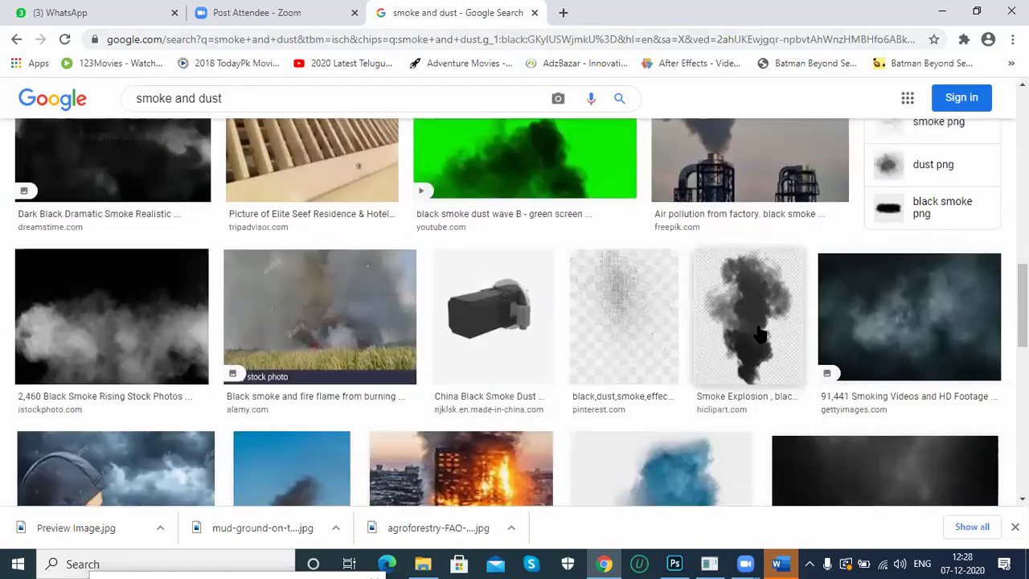
right_click(107, 308)
click(181, 72)
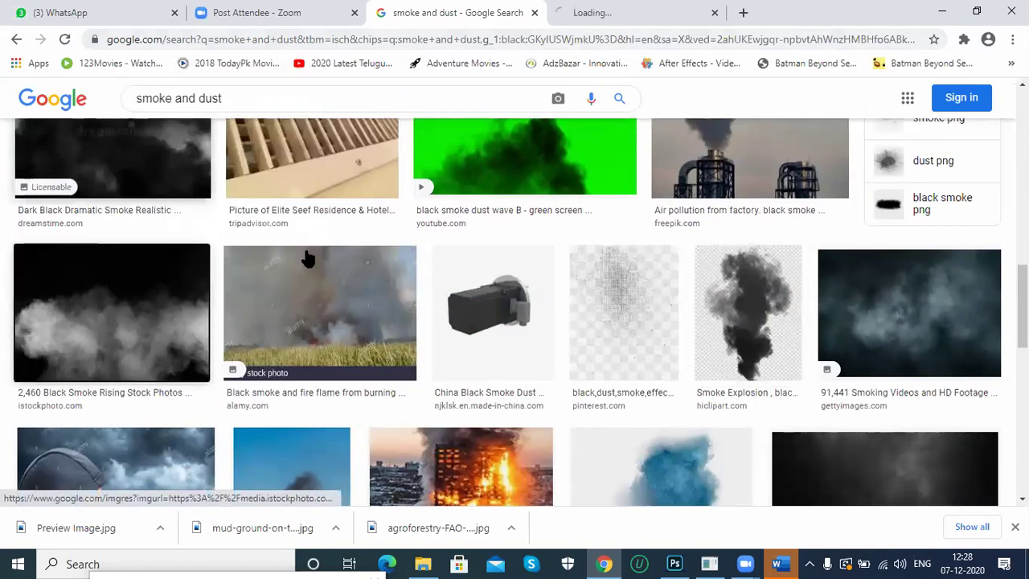
Search Google Images for "dust" and open Essilor India's Anti-Dust Lenses picture in a new tab.
scroll(446, 342, down, 3)
scroll(442, 343, up, 4)
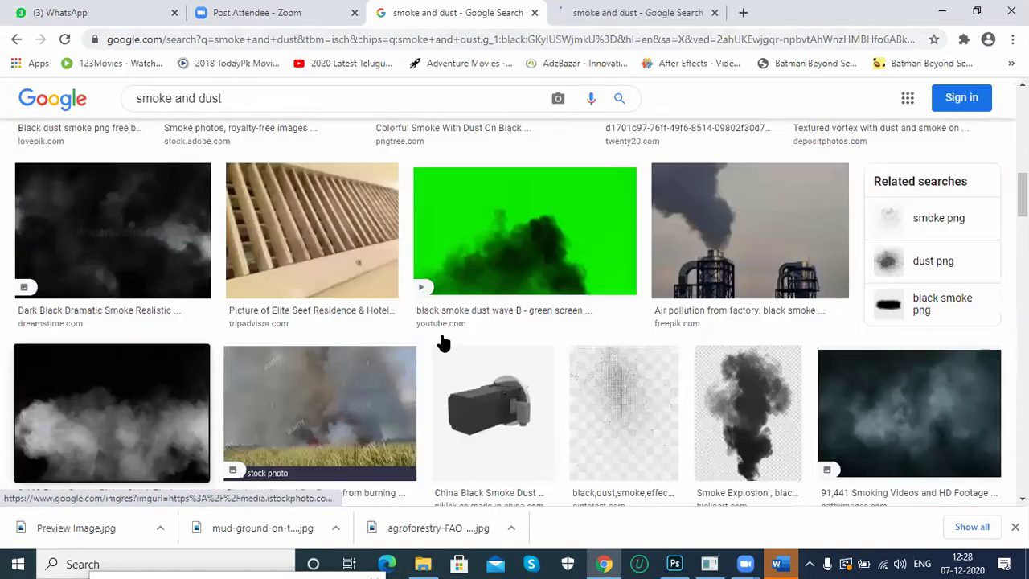
scroll(443, 344, up, 5)
scroll(438, 341, down, 5)
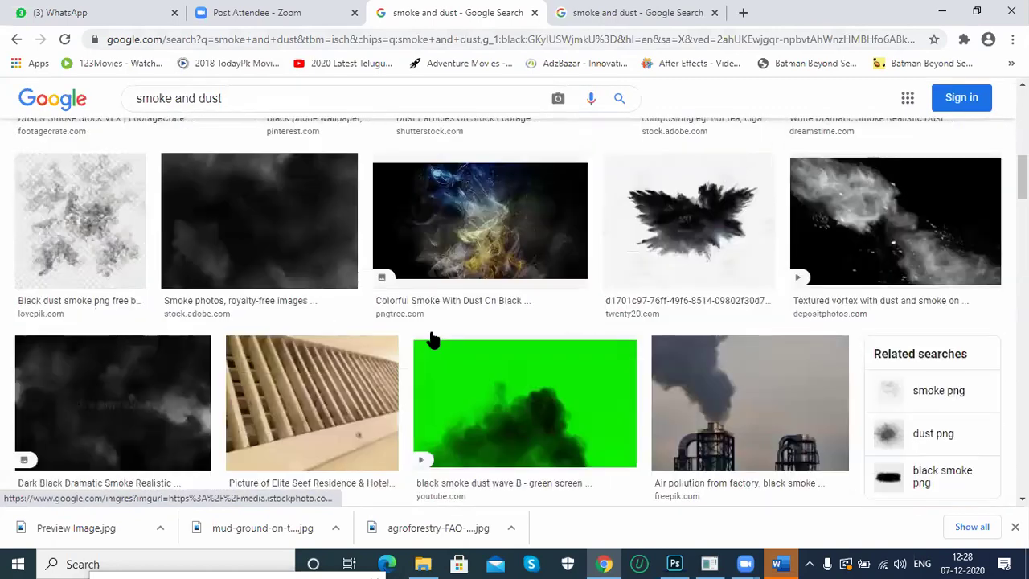
scroll(431, 340, down, 2)
scroll(427, 340, up, 7)
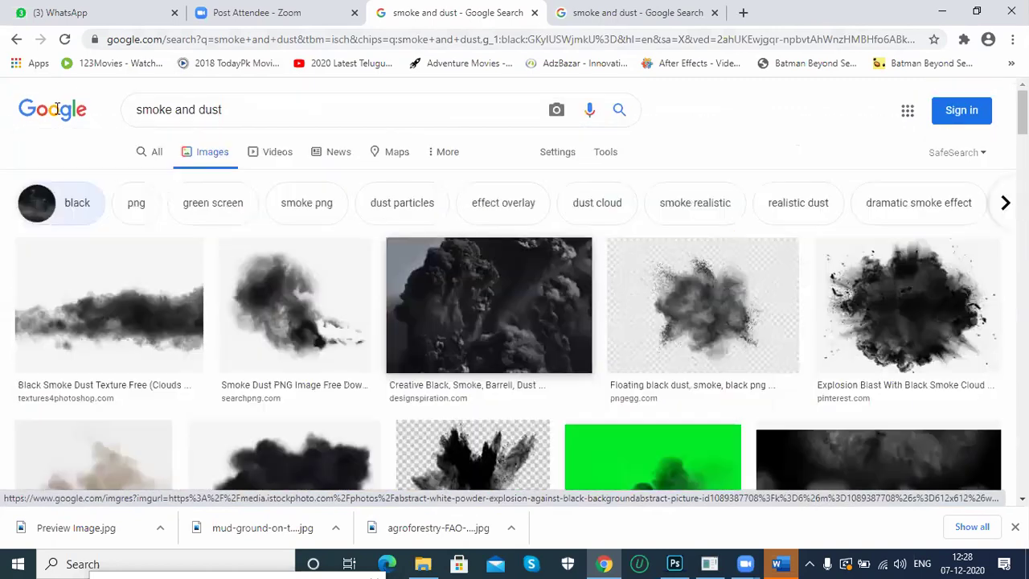
key(slash)
text(dust)
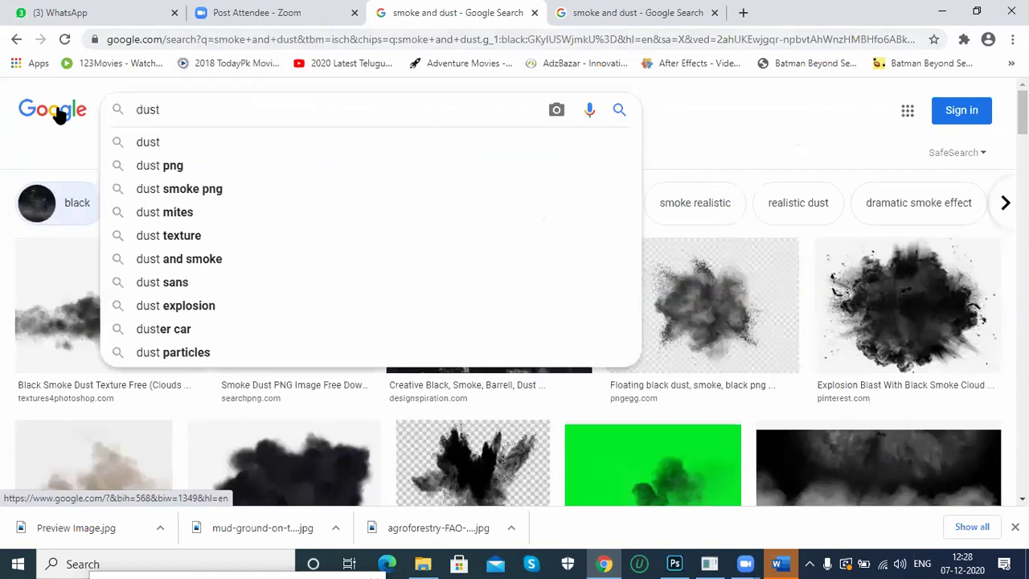
key(Return)
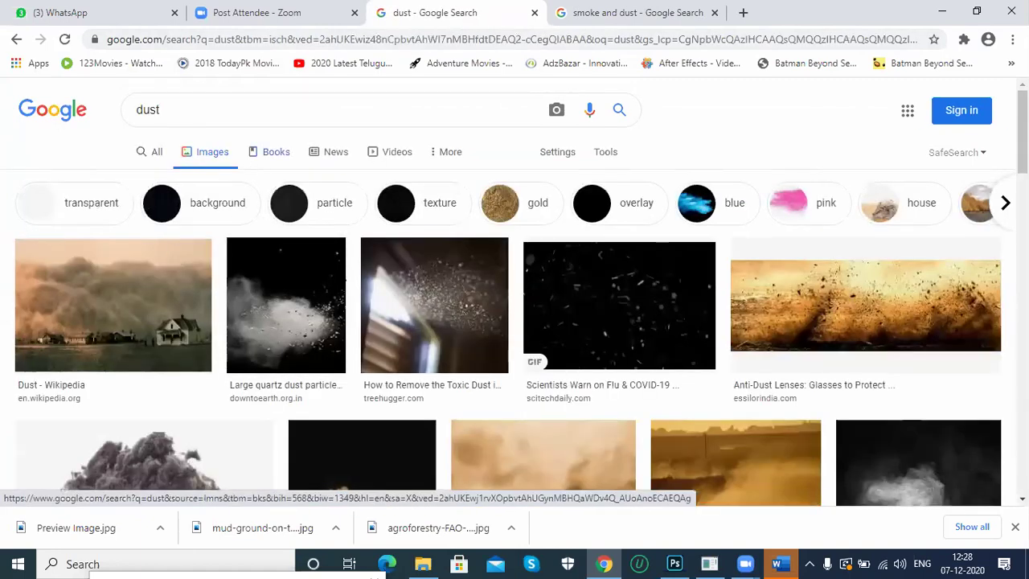
right_click(834, 304)
click(858, 306)
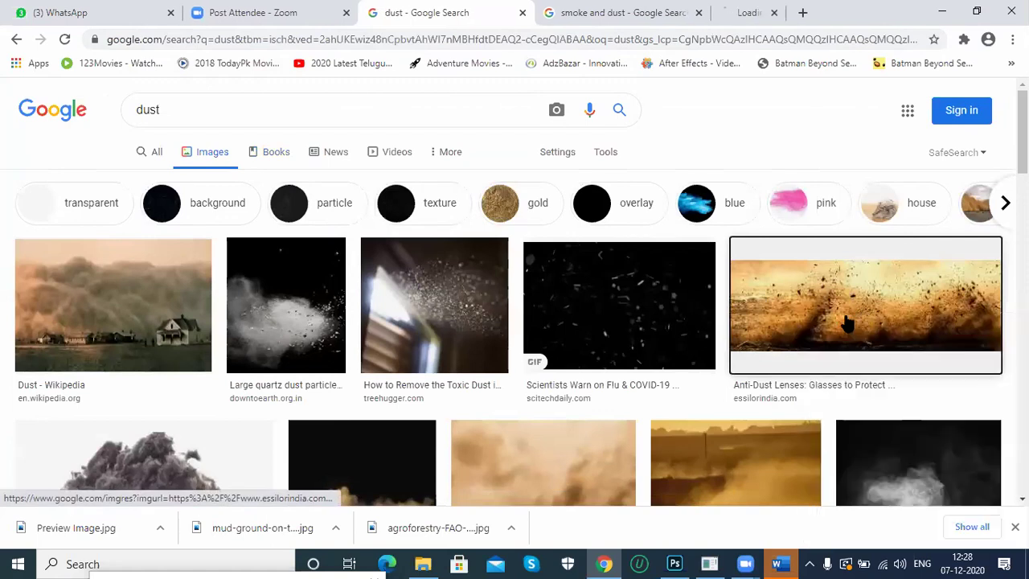
scroll(599, 274, down, 1)
scroll(598, 274, down, 2)
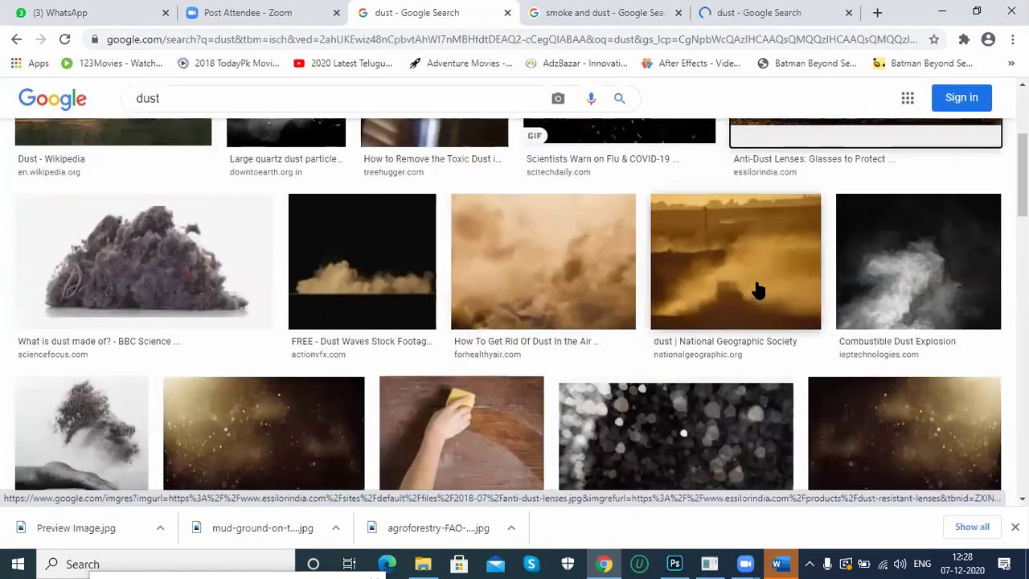
right_click(382, 259)
click(402, 266)
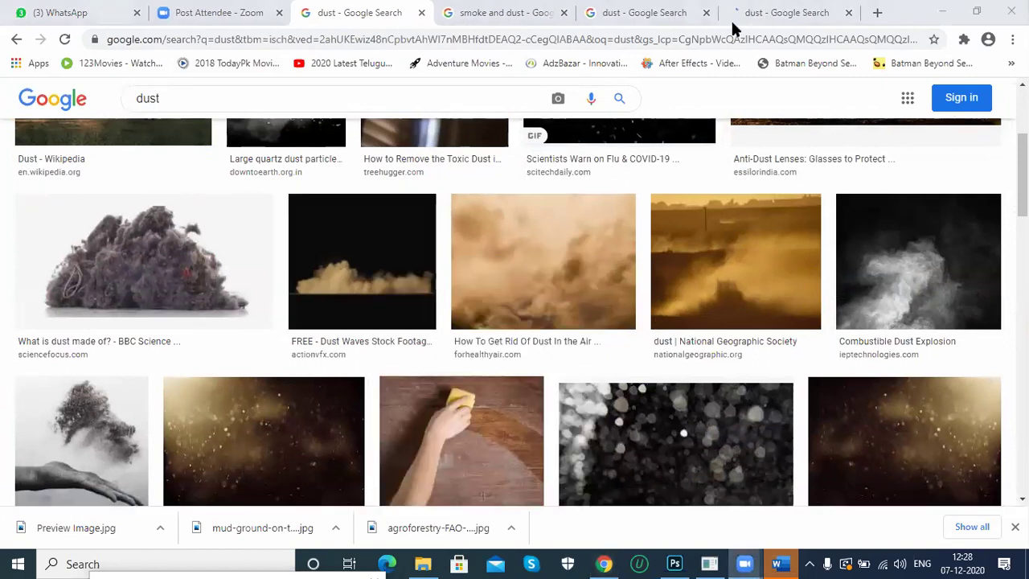
click(792, 22)
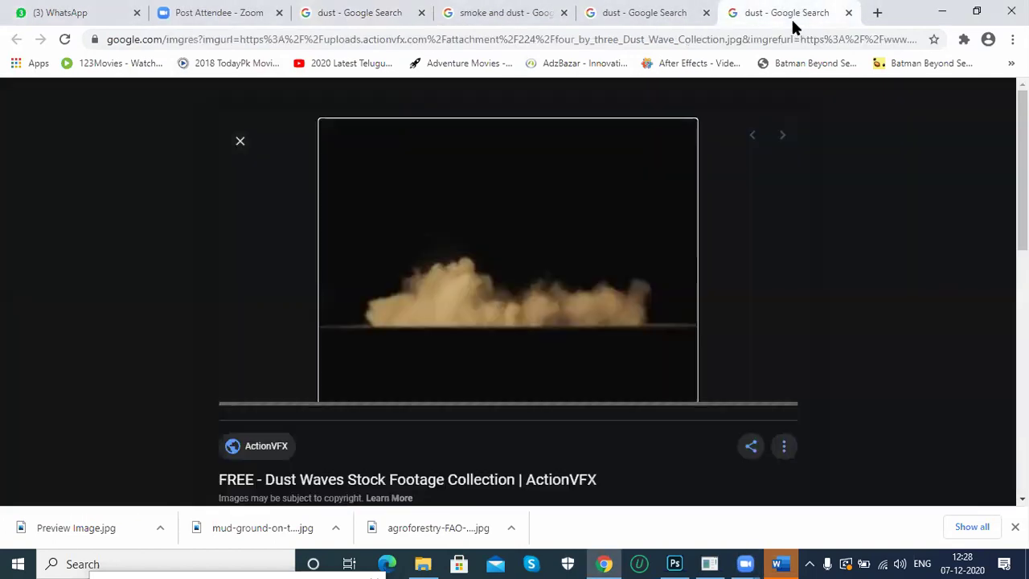
right_click(499, 288)
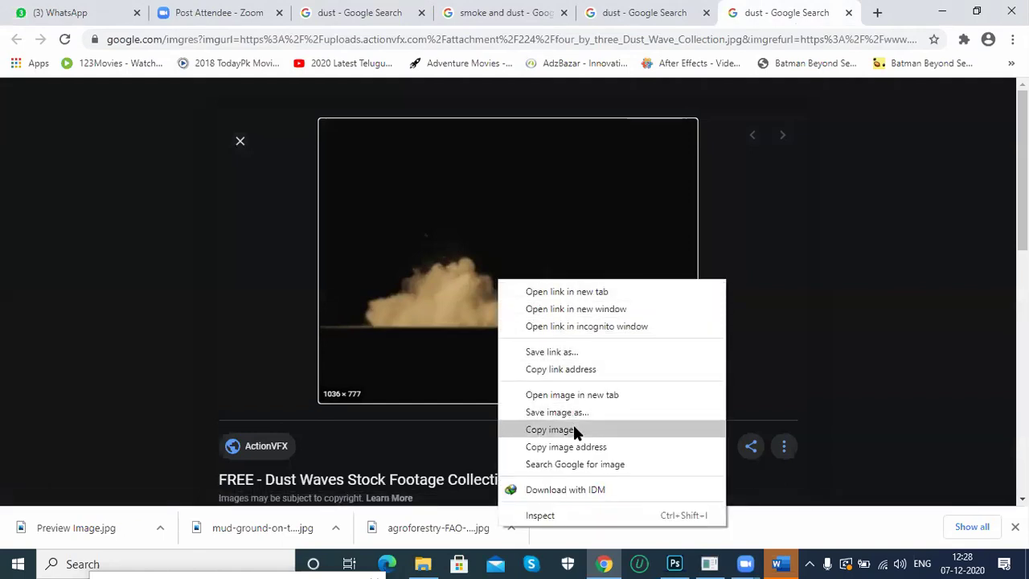
click(593, 414)
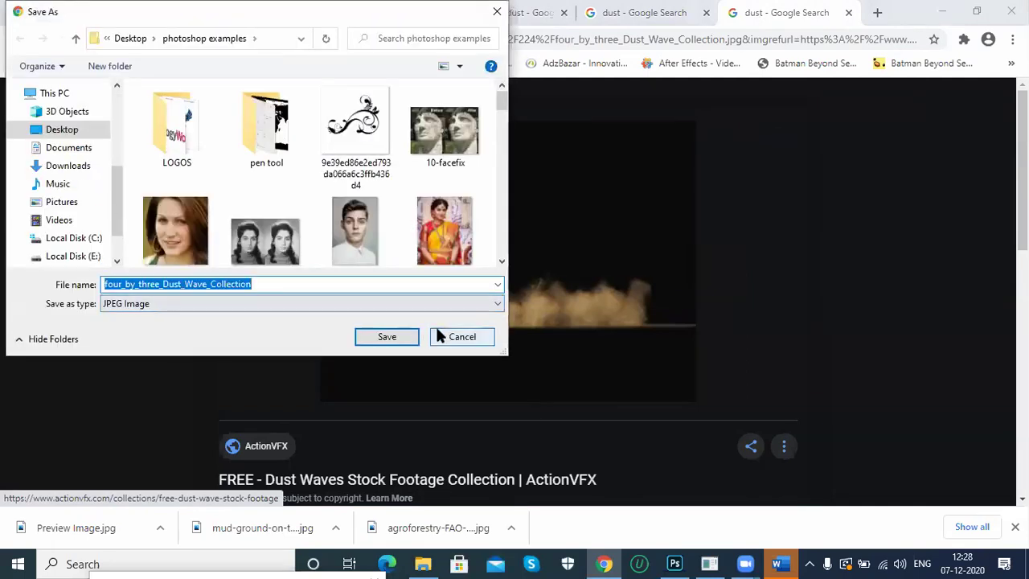
click(454, 334)
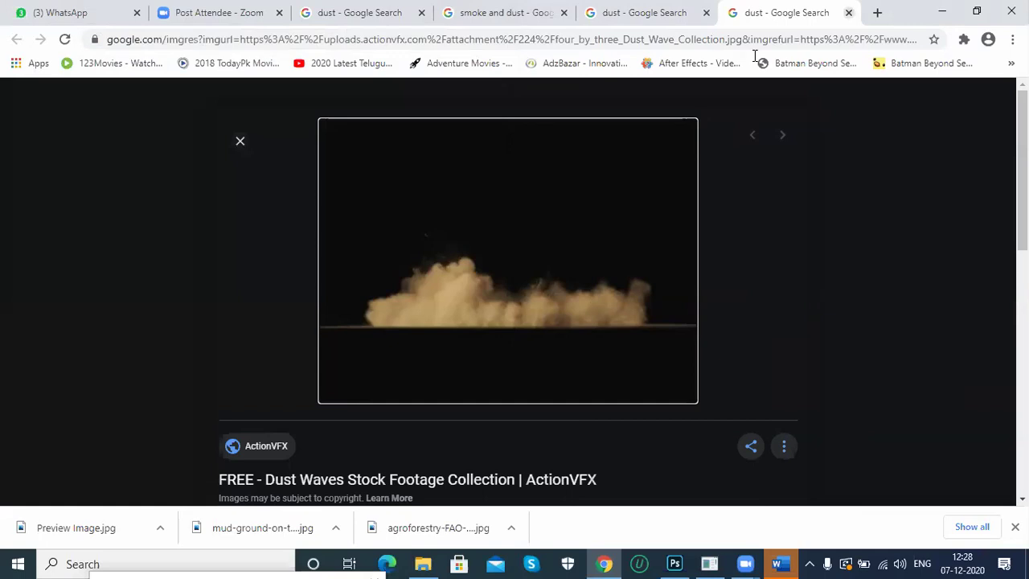
click(848, 12)
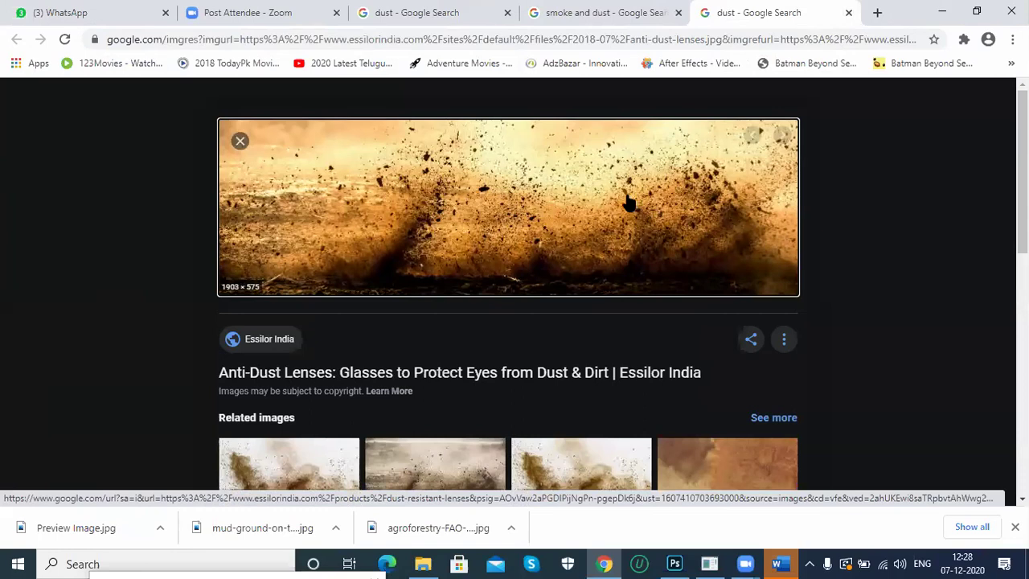
Save the Essilor India picture of flying dust and dirt as anti-dust-lenses.jpg.
scroll(538, 245, down, 3)
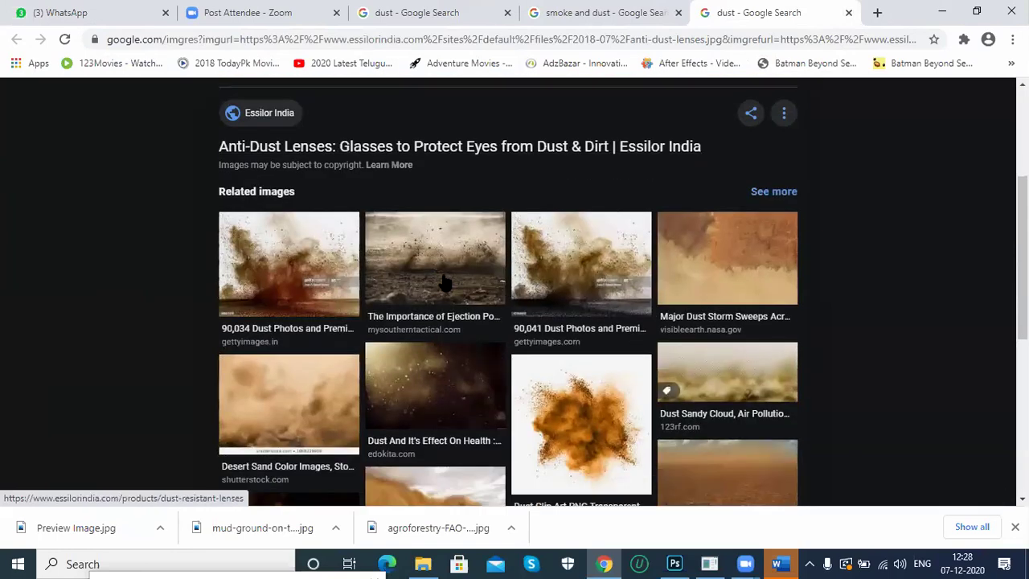
scroll(445, 283, up, 2)
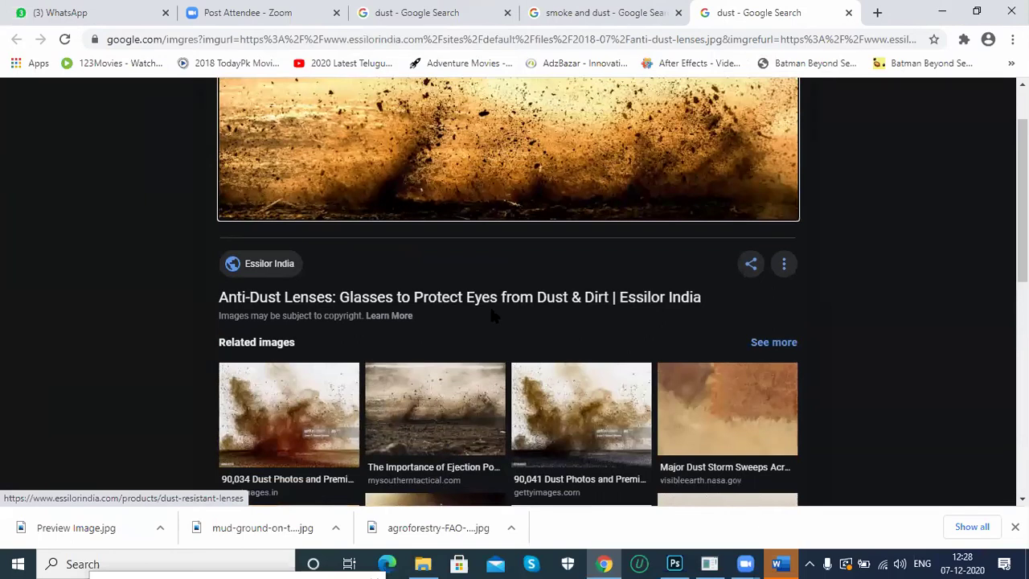
scroll(492, 315, up, 1)
right_click(530, 206)
click(602, 344)
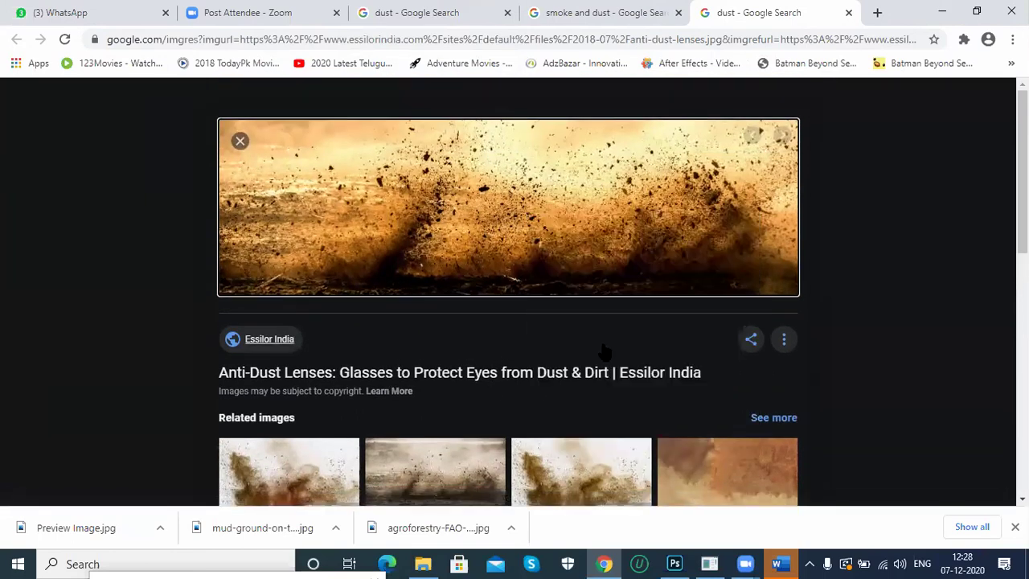
click(387, 339)
Open the related Dust Clip Art PNG image, save it as PNG file dust-png-10 in the photoshop examples folder, and close the tab.
scroll(580, 295, down, 5)
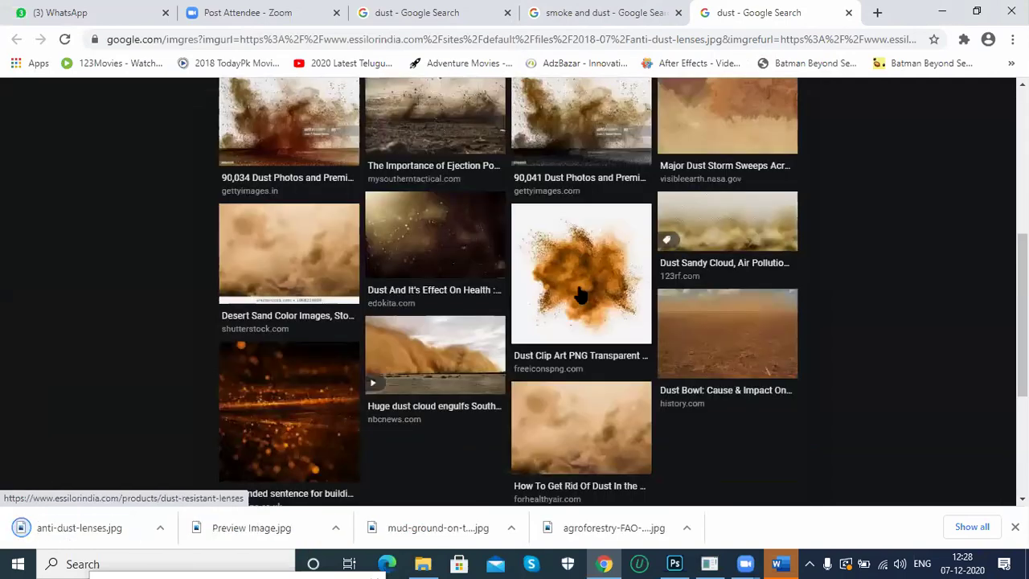
click(595, 278)
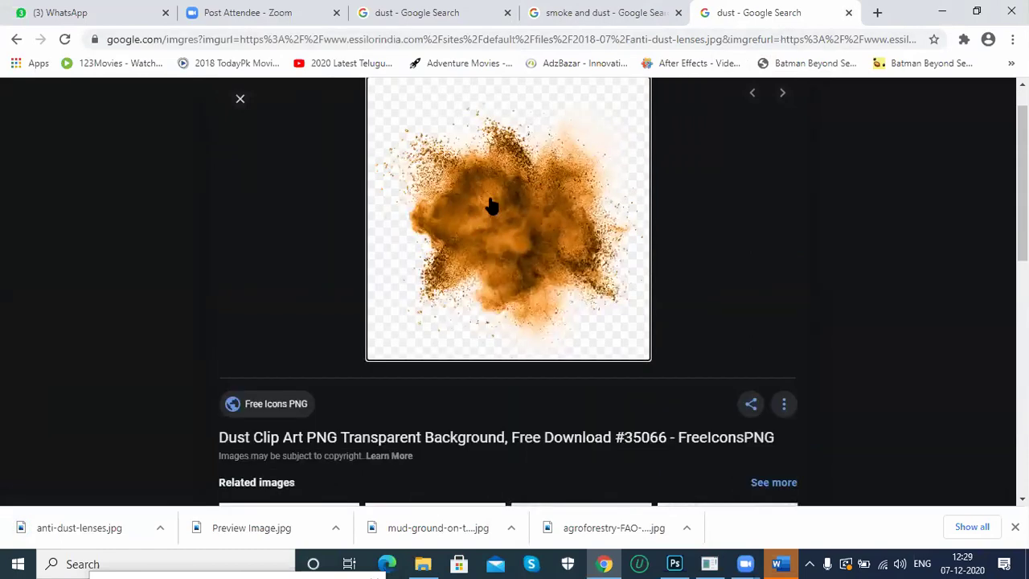
right_click(492, 197)
click(559, 339)
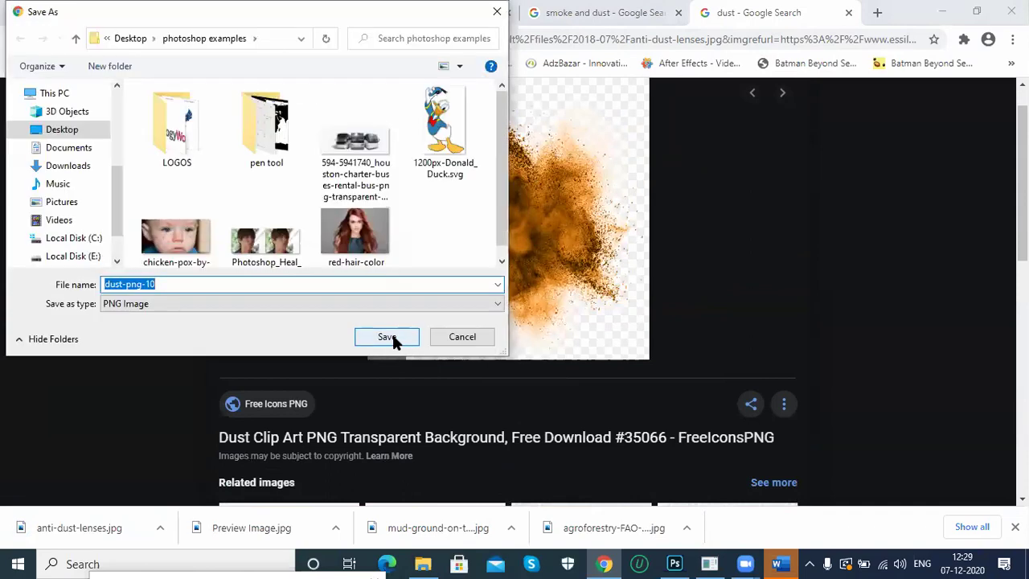
key(Return)
key(ctrl+w)
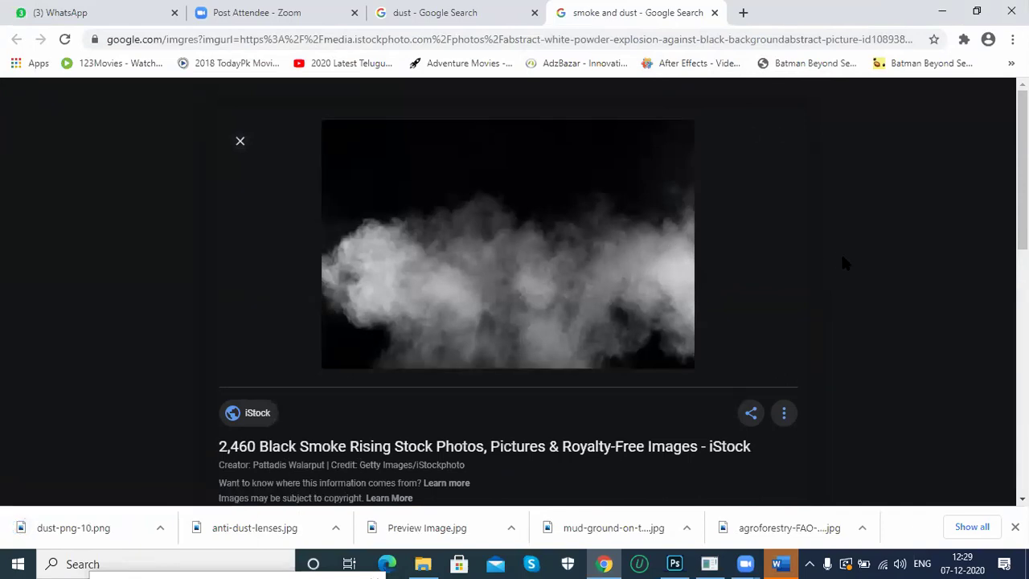
From the "dust" results, open the cen.acs.org dusty forest road picture in a new tab and save it as a JPEG.
click(418, 13)
scroll(510, 292, down, 6)
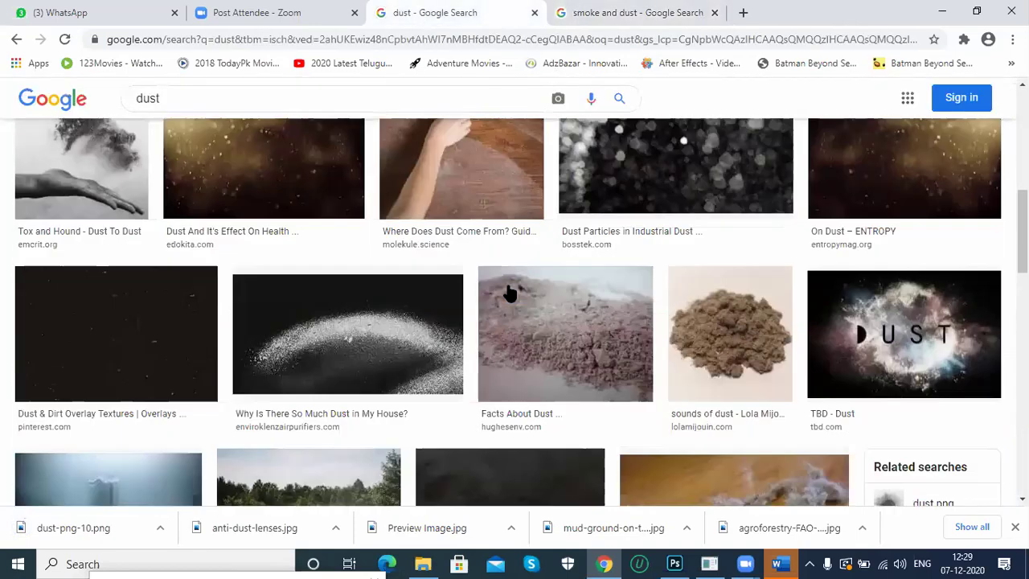
scroll(510, 292, down, 3)
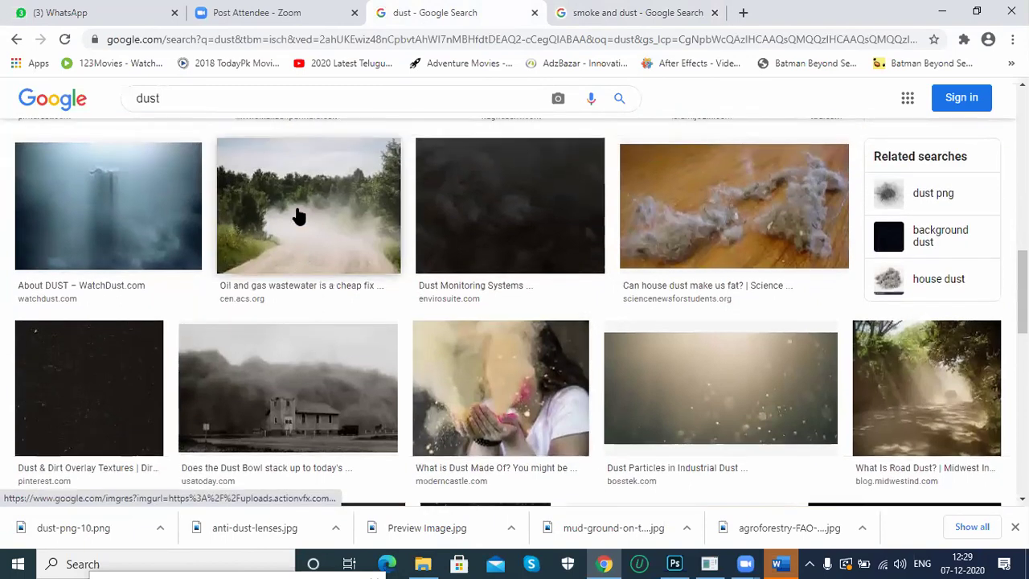
right_click(319, 219)
click(330, 224)
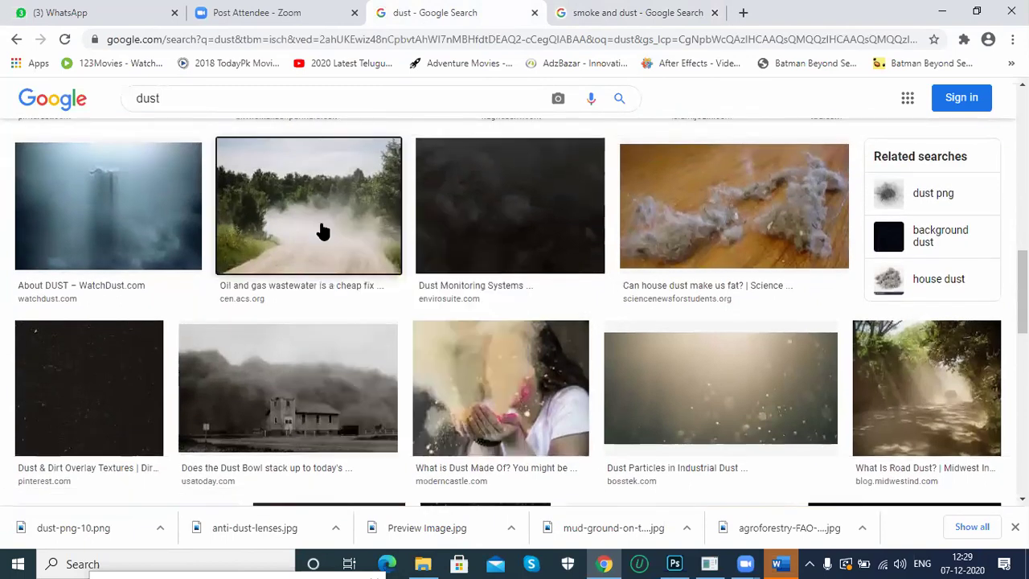
click(796, 13)
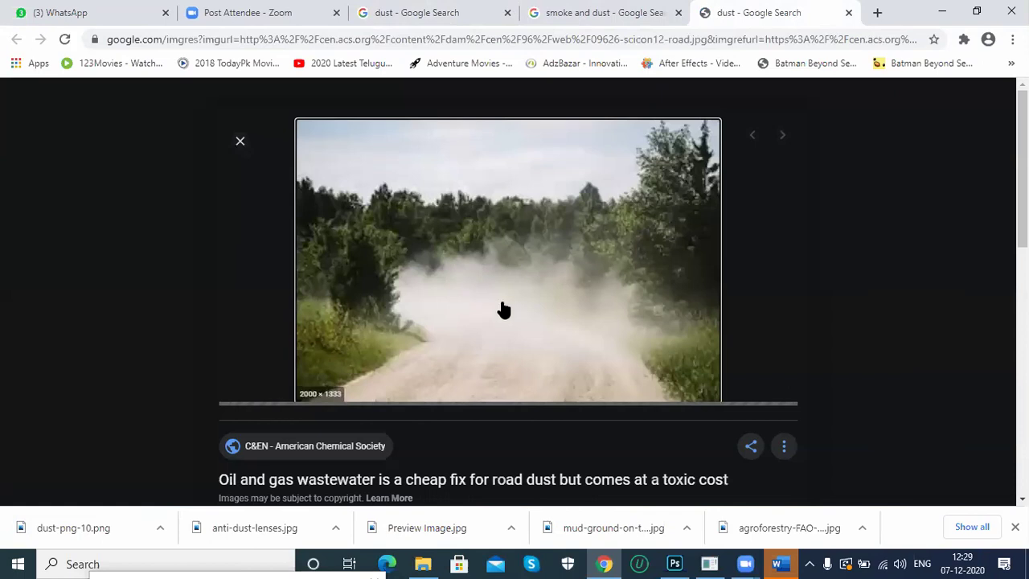
right_click(502, 276)
click(577, 410)
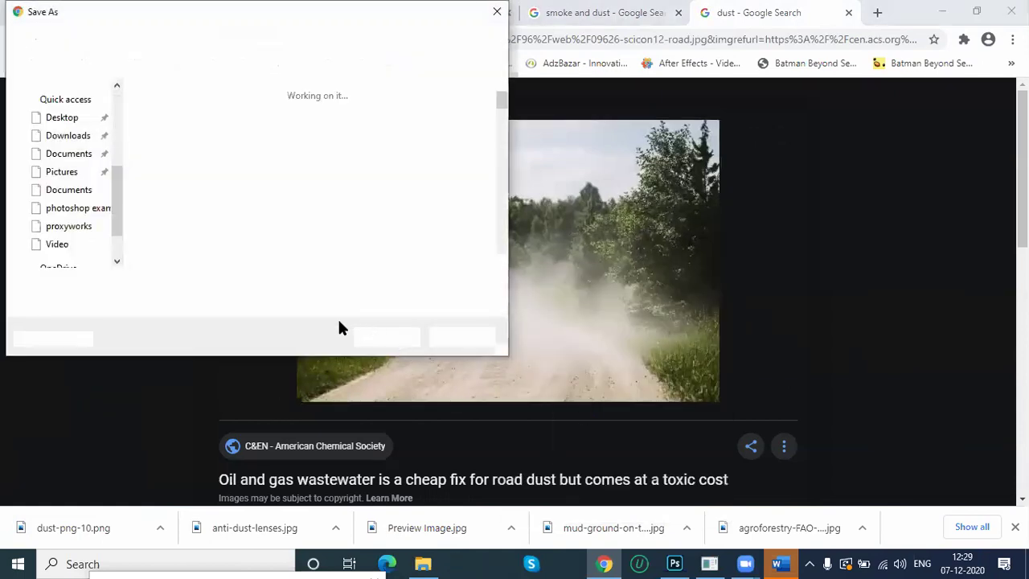
key(Return)
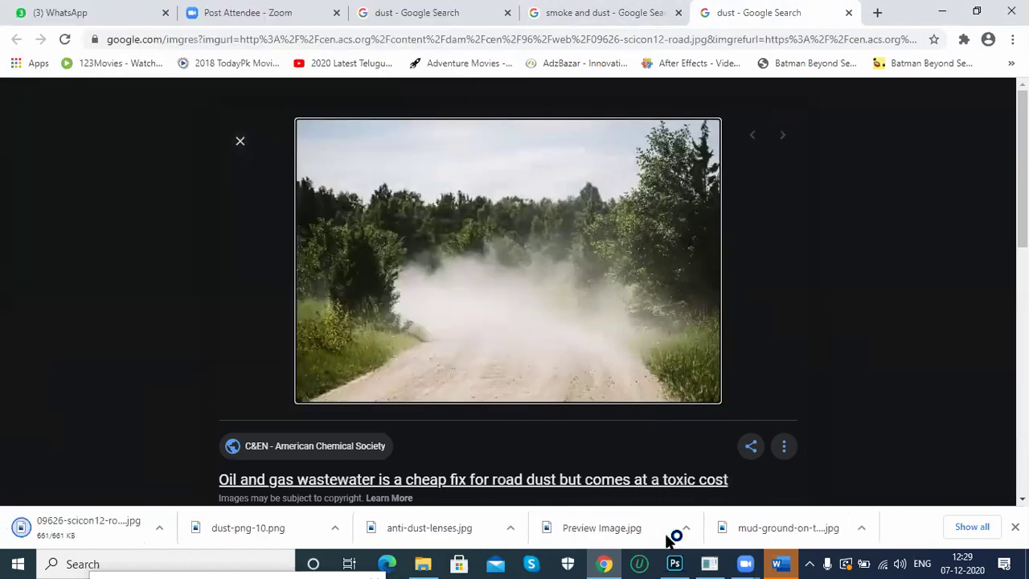
Switch to Photoshop and close the mud-ground trail image and the wp-1oy1280.jpg document.
click(672, 564)
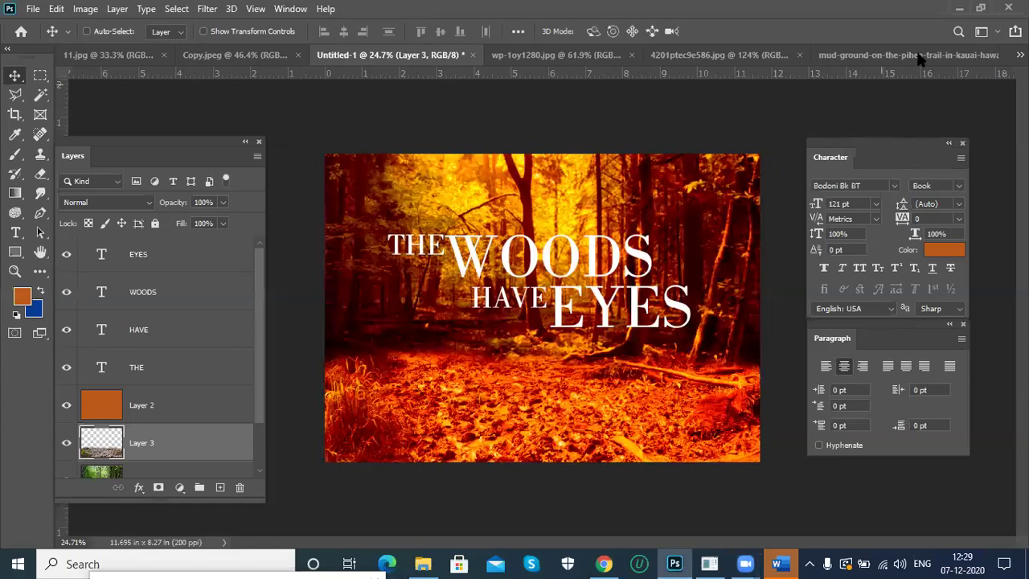
click(991, 58)
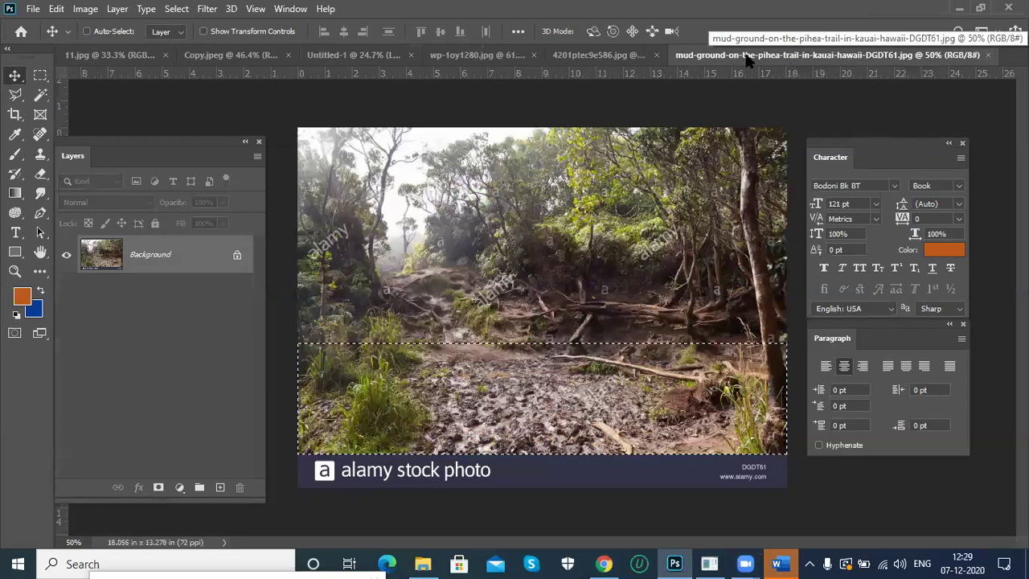
key(ctrl+w)
click(683, 55)
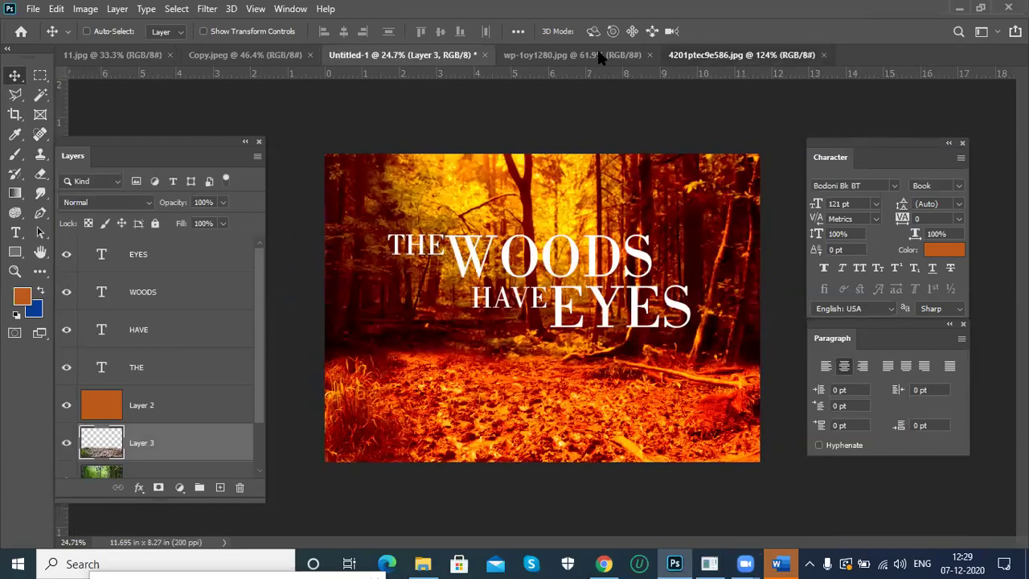
click(631, 54)
key(ctrl+w)
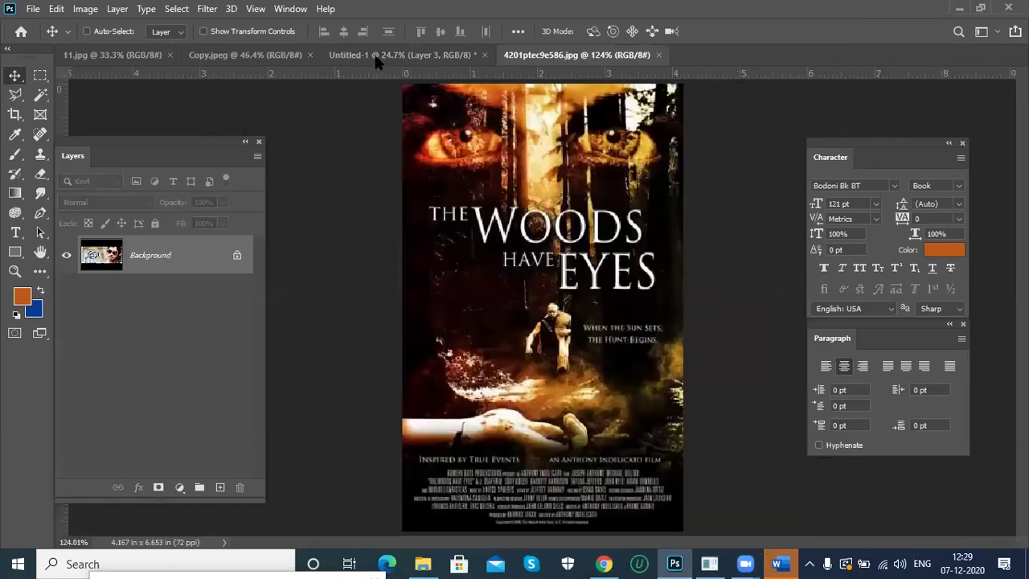
Return to the Untitled-1 poster and open the 09626-scicon12-road.jpg image.
click(377, 56)
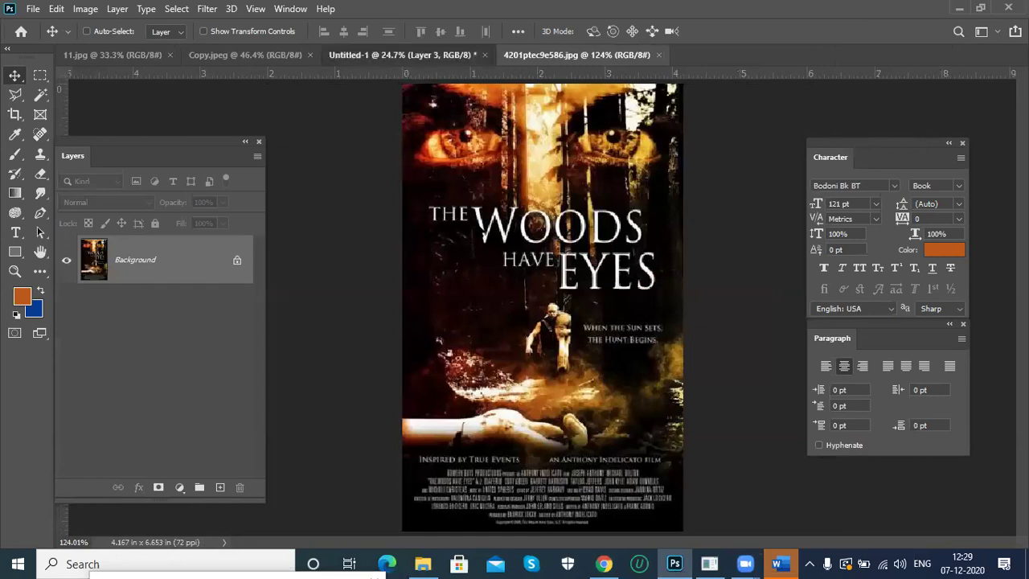
key(ctrl+o)
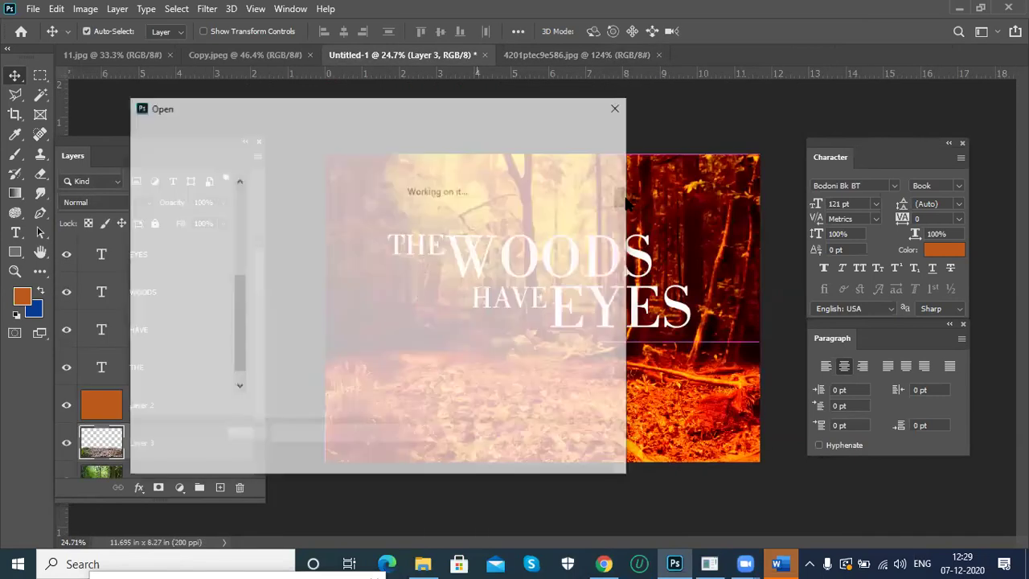
scroll(559, 233, down, 3)
double_click(584, 218)
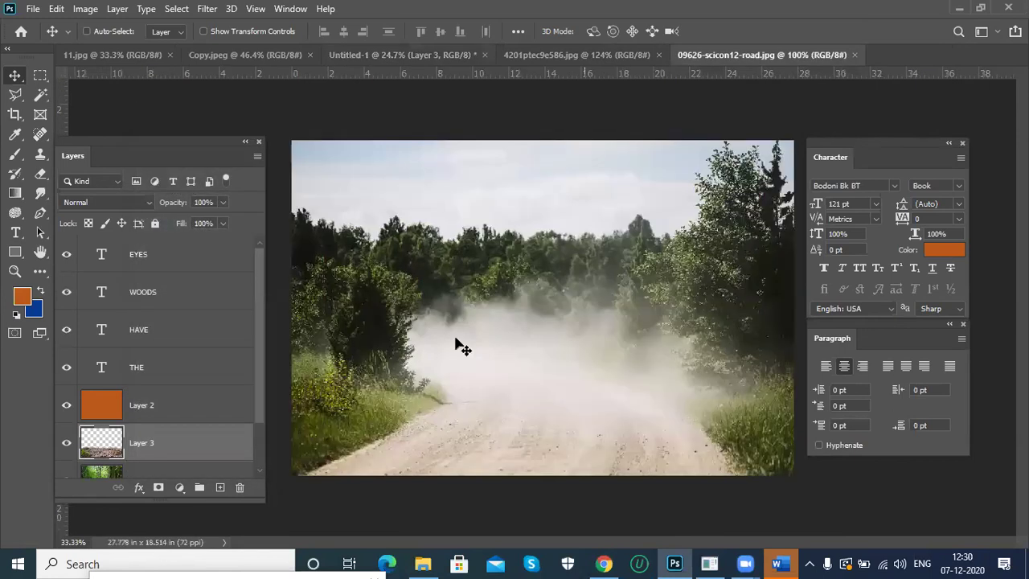
Copy a rectangular selection of the dust cloud over the road, close that image, and paste the selection into the Untitled-1 poster.
key(m)
drag(376, 291, 753, 413)
key(ctrl+d)
key(ctrl+z)
key(ctrl+c)
key(ctrl+w)
key(ctrl+v)
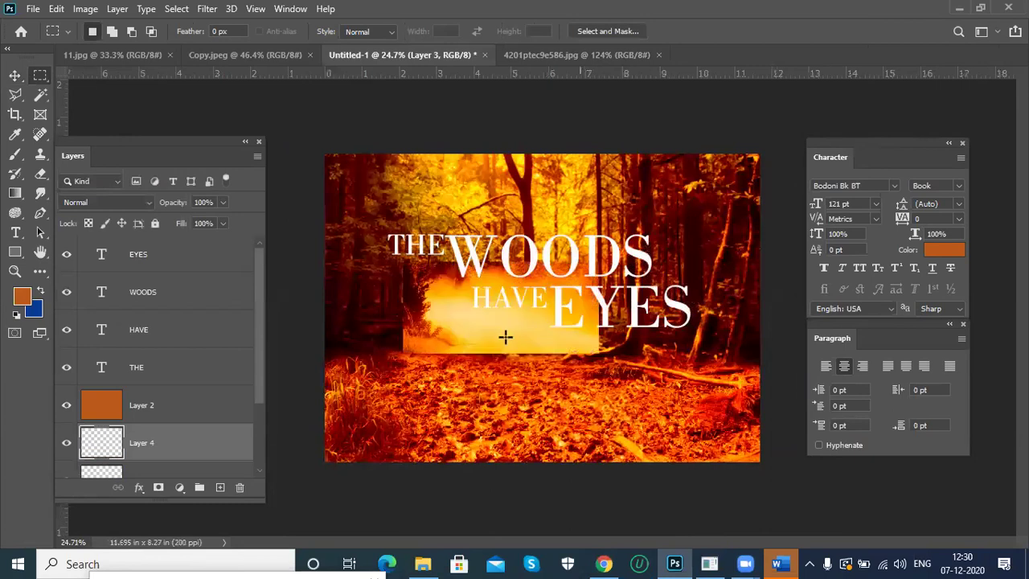
Move the pasted dust cloud layer down onto the forest path and enlarge it.
key(v)
drag(497, 330, 487, 374)
key(ctrl+t)
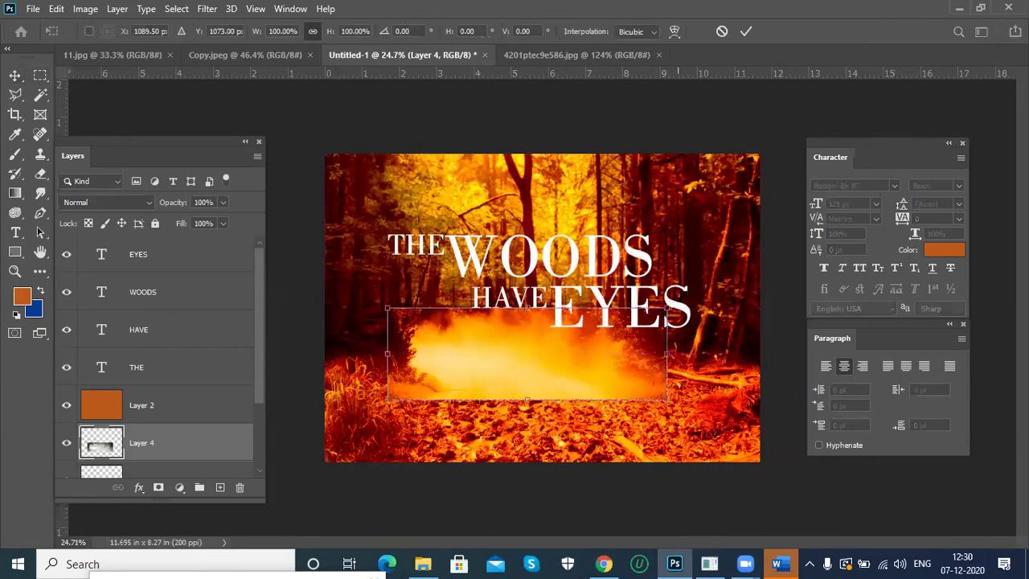
drag(667, 307, 696, 299)
key(Return)
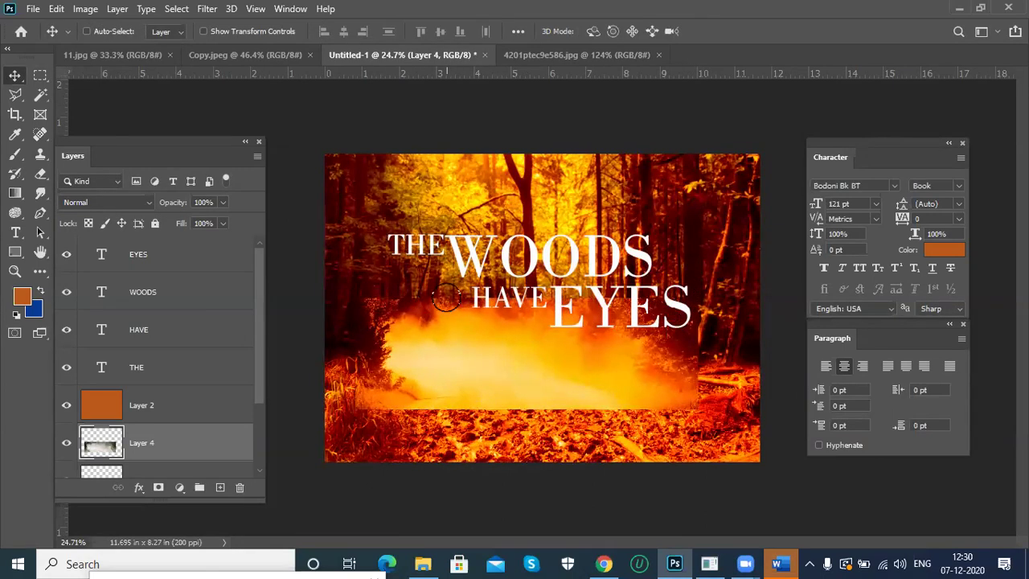
Erase the hard rectangular edges of the dust cloud layer with a 500 px soft eraser.
key(e)
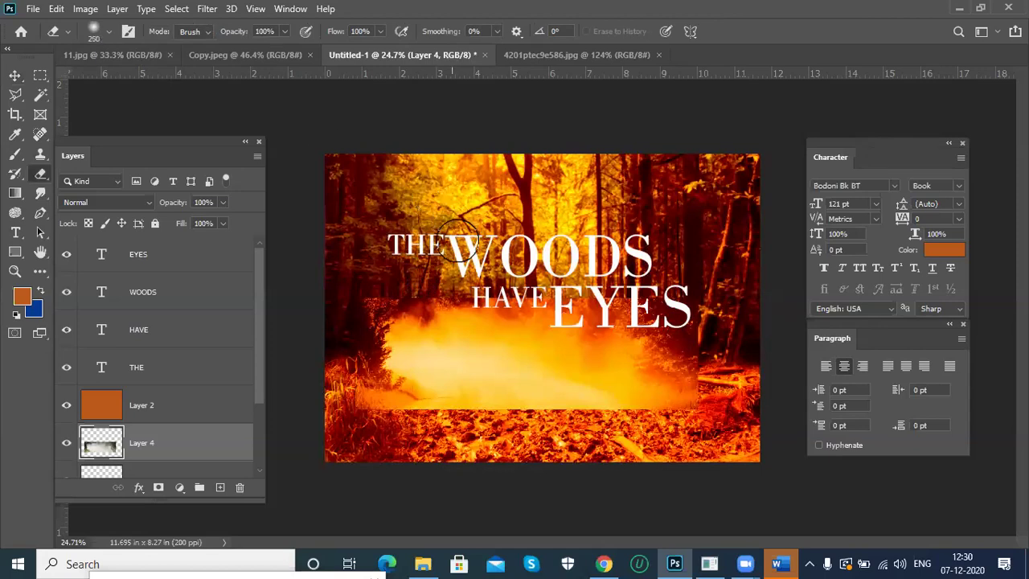
key(bracketright)
key(bracketright)
key(bracketright)
mouse_move(362, 290)
mouse_down()
mouse_move(333, 377)
mouse_move(347, 413)
mouse_move(382, 441)
mouse_move(388, 429)
mouse_move(374, 418)
mouse_move(441, 444)
mouse_move(613, 456)
mouse_move(578, 456)
mouse_move(623, 453)
mouse_move(734, 402)
mouse_up()
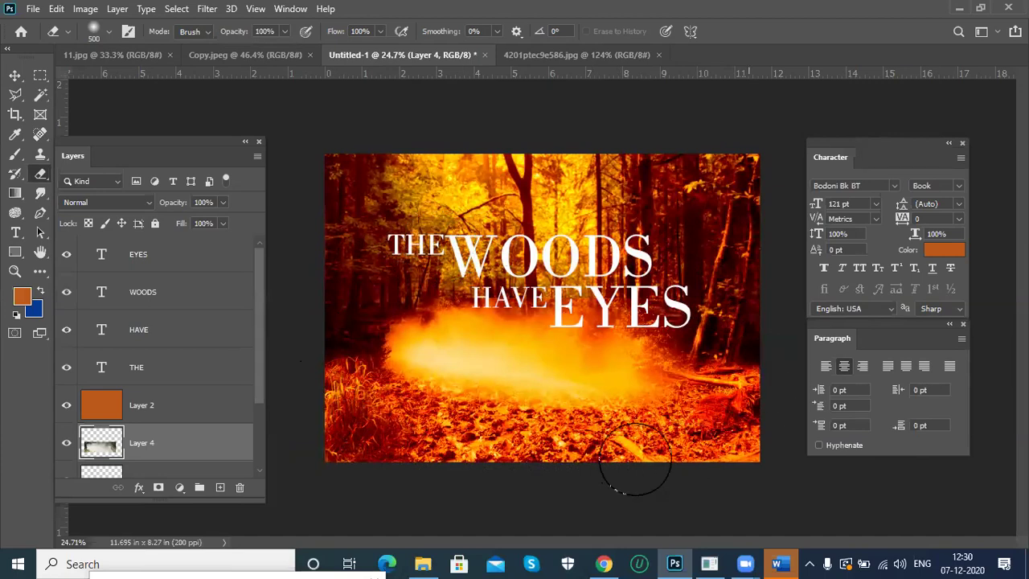
Enlarge the softened dust cloud slightly so it spreads wider across the forest path.
key(v)
key(ctrl+t)
drag(697, 299, 722, 289)
key(Return)
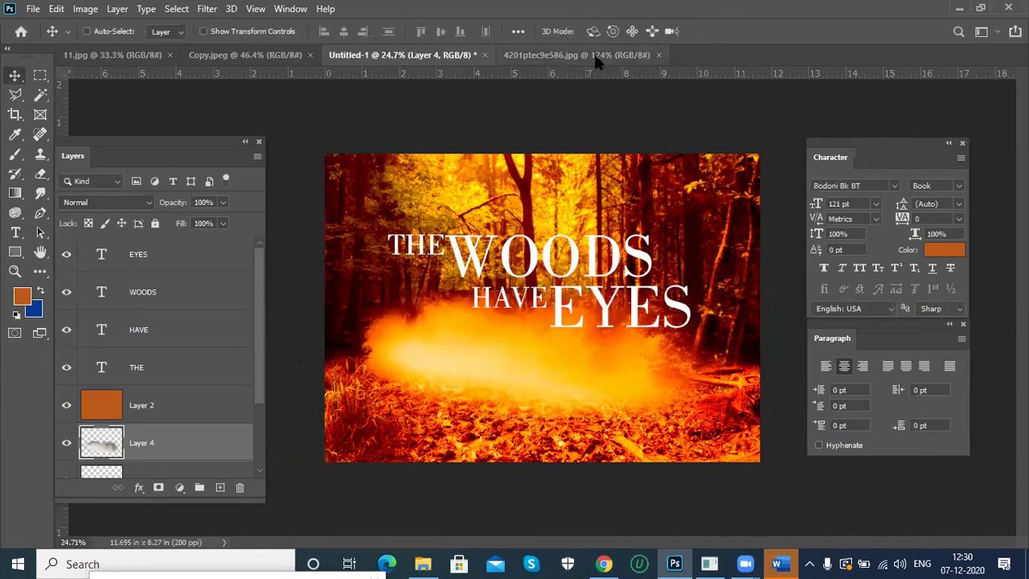
Open the anti-dust-lenses image from the photoshop examples folder.
key(ctrl+o)
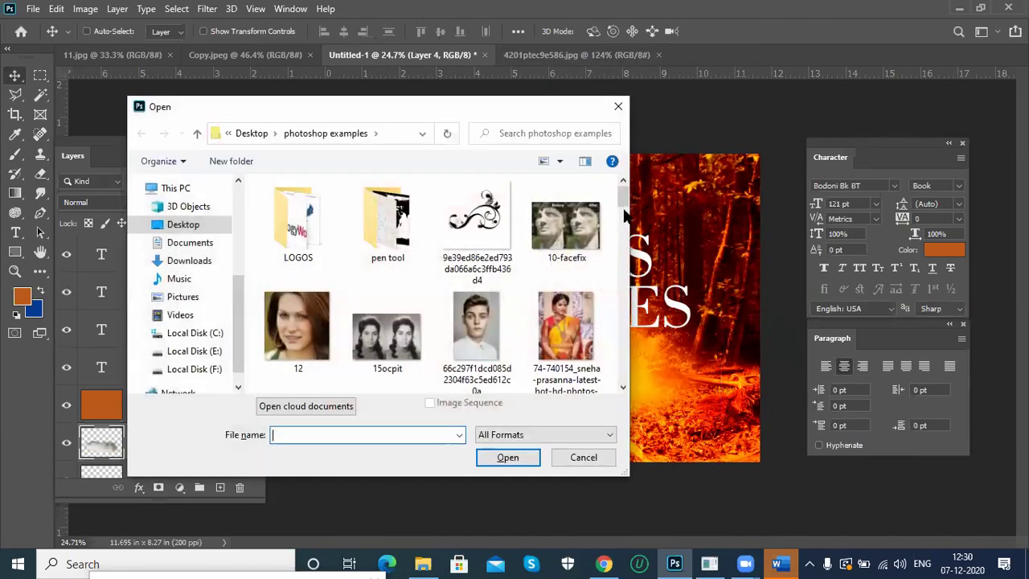
click(624, 227)
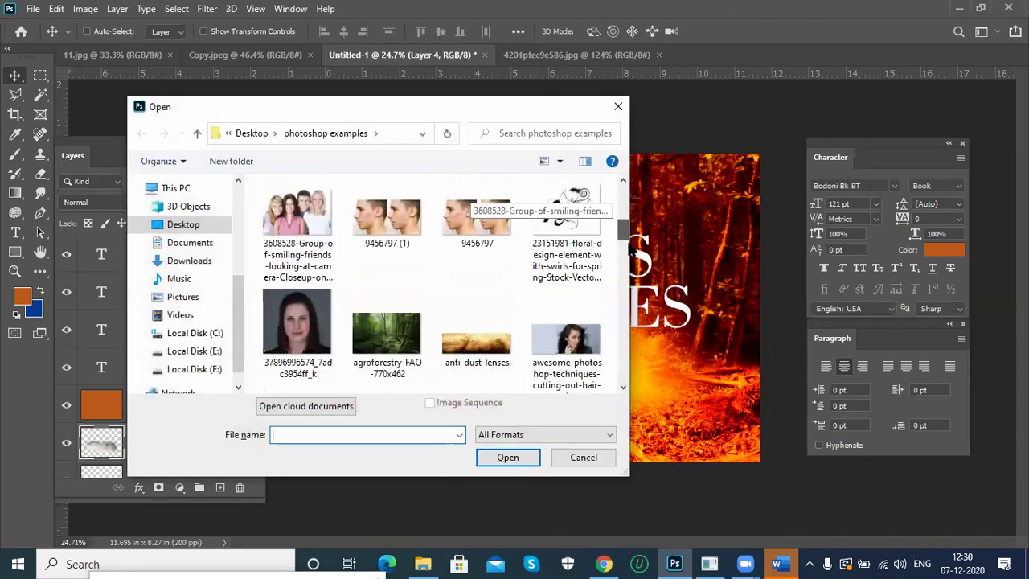
double_click(477, 233)
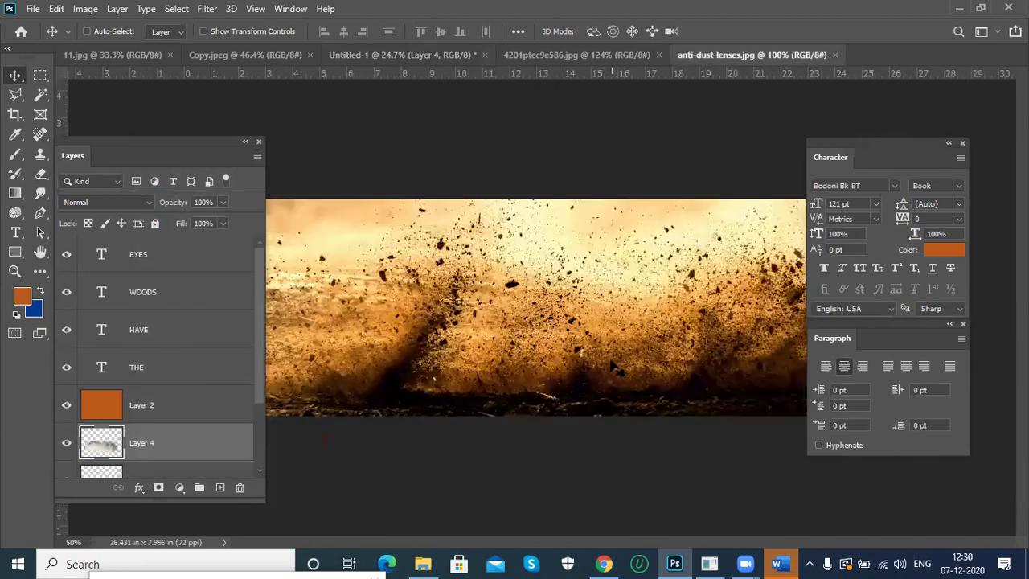
Copy the whole flying-dirt image, close it, and paste it into the Untitled-1 poster over the forest path.
key(ctrl+a)
key(ctrl+c)
key(ctrl+w)
key(ctrl+v)
drag(568, 363, 567, 416)
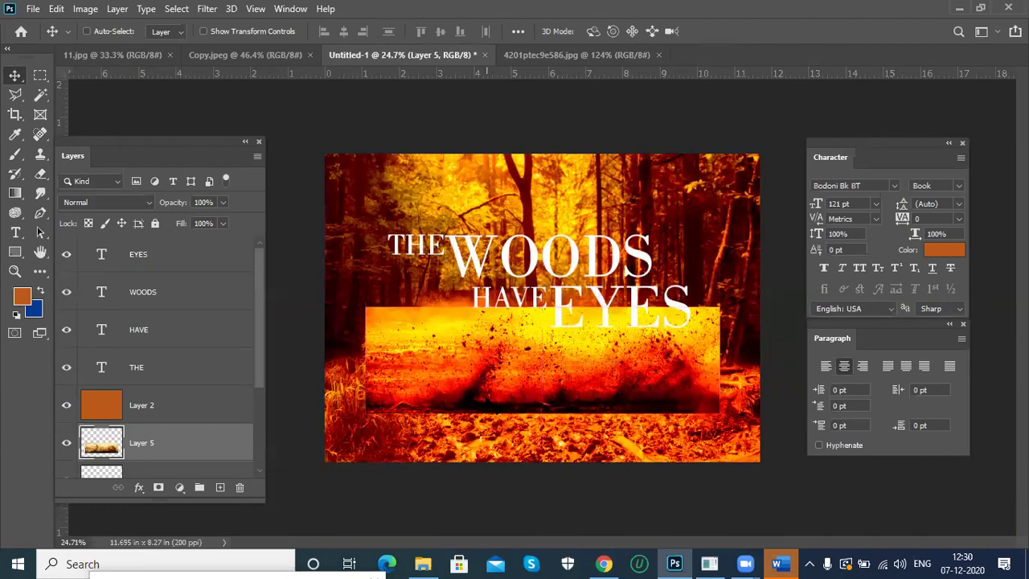
Erase the flying-dirt layer's hard edges, then enlarge it to about 131.9% and position it across the foreground.
key(e)
mouse_move(390, 340)
mouse_down()
mouse_move(363, 305)
mouse_move(353, 408)
mouse_move(392, 434)
mouse_move(416, 427)
mouse_move(488, 443)
mouse_move(634, 448)
mouse_move(687, 438)
mouse_move(737, 371)
mouse_move(729, 282)
mouse_move(421, 291)
mouse_up()
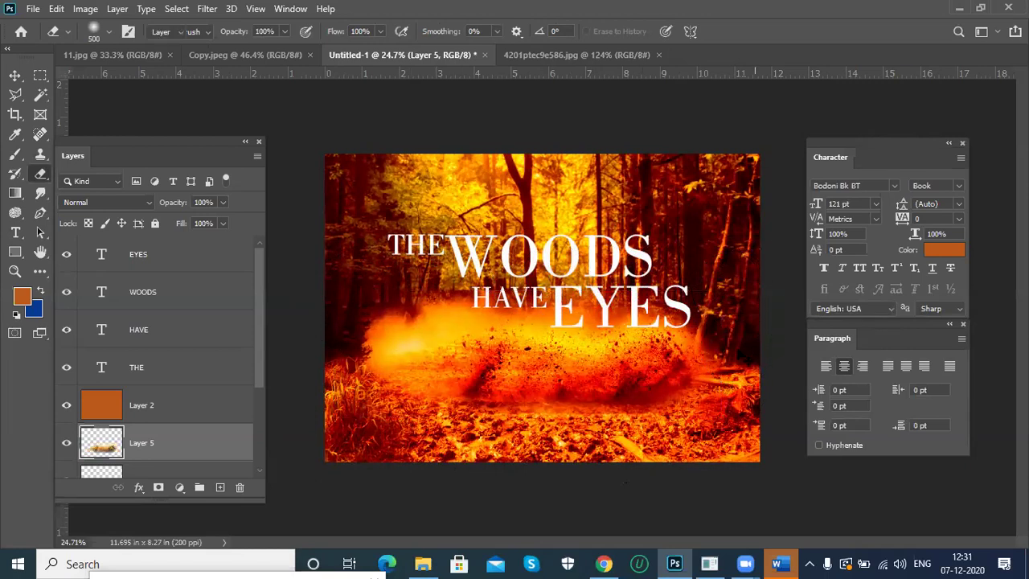
key(v)
drag(575, 418, 560, 406)
key(ctrl+t)
drag(689, 328, 742, 308)
drag(620, 421, 635, 418)
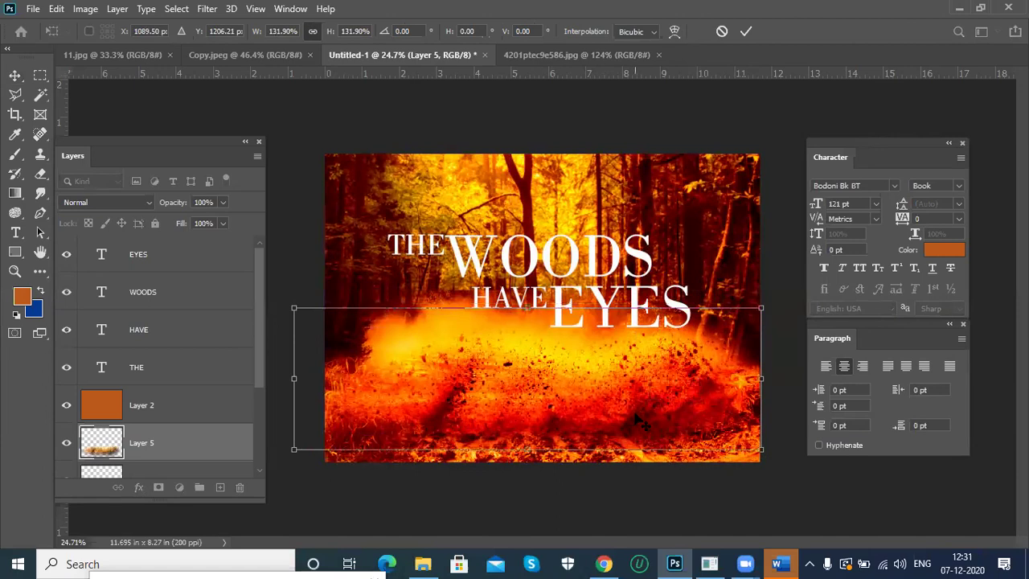
key(Return)
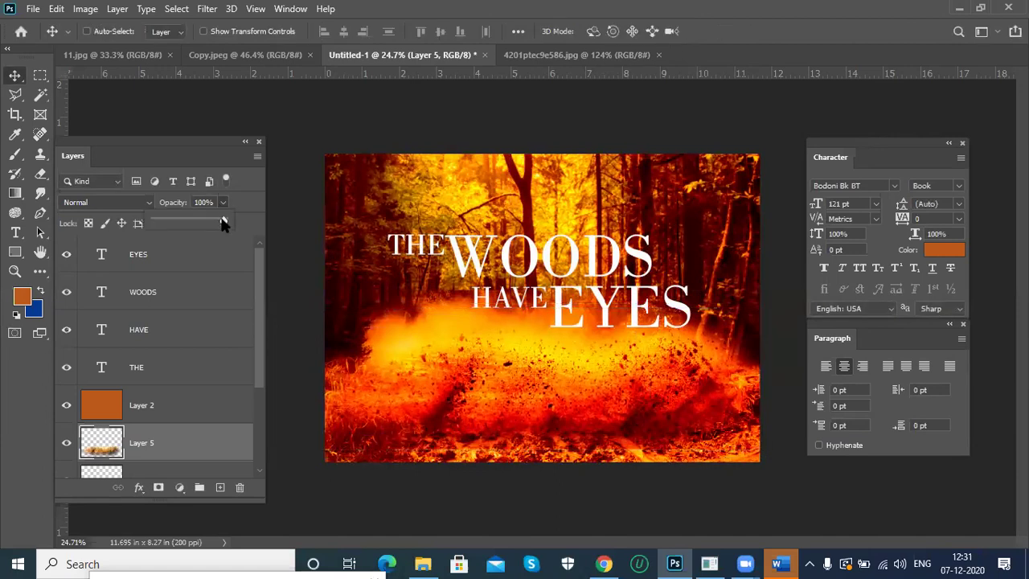
Reduce the flying-dirt layer's opacity to about 65%.
drag(208, 224, 202, 225)
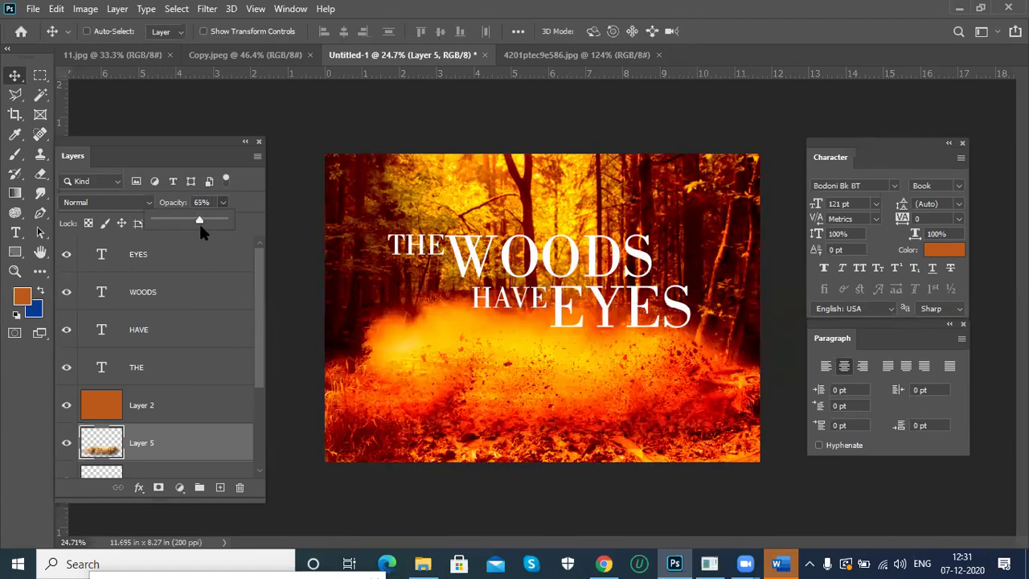
drag(198, 226, 197, 226)
click(261, 346)
Open the dust-png-10.png image from the photoshop examples folder.
key(ctrl+o)
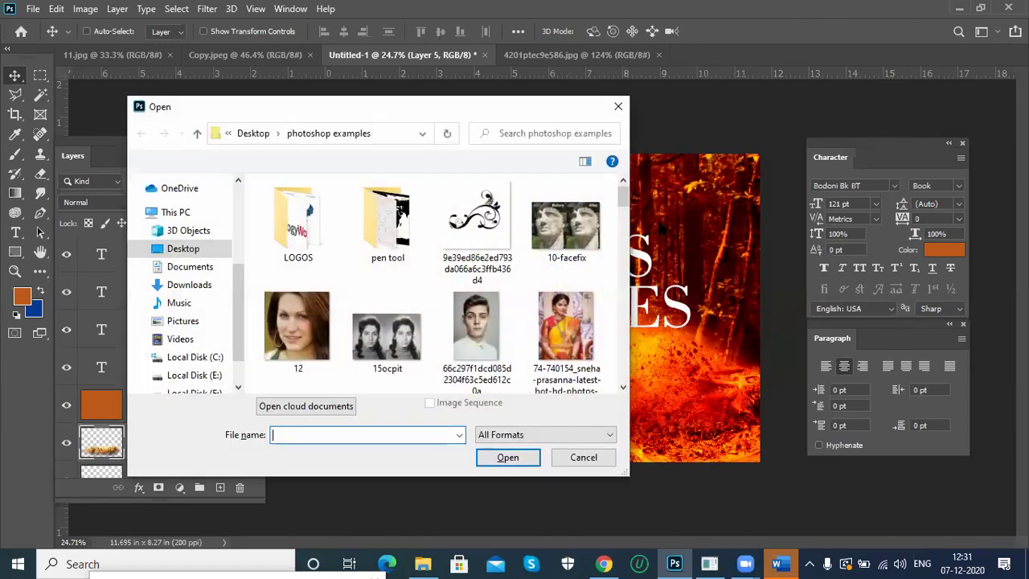
scroll(623, 229, down, 2)
scroll(624, 241, down, 4)
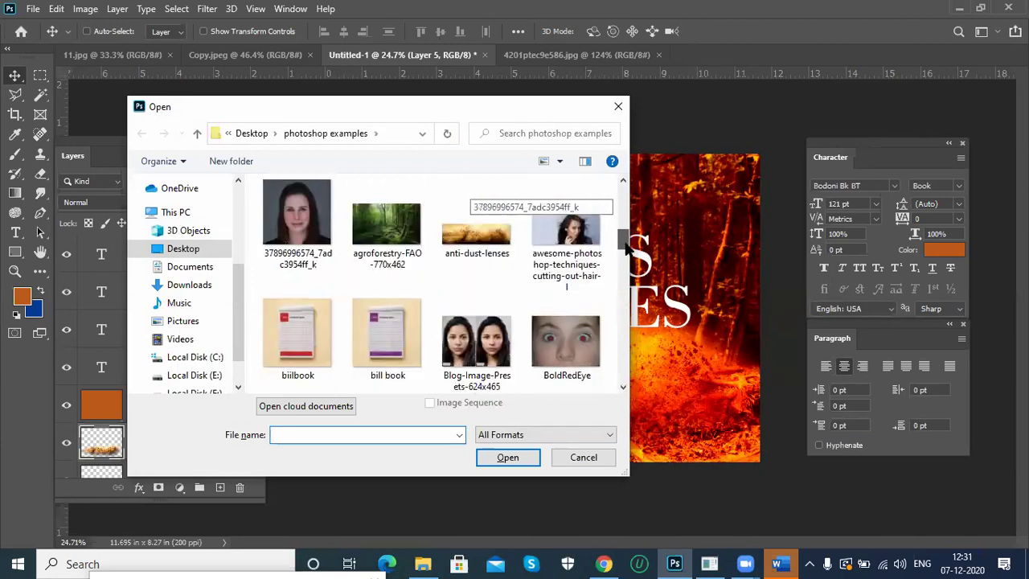
drag(625, 250, 630, 291)
click(476, 247)
double_click(476, 241)
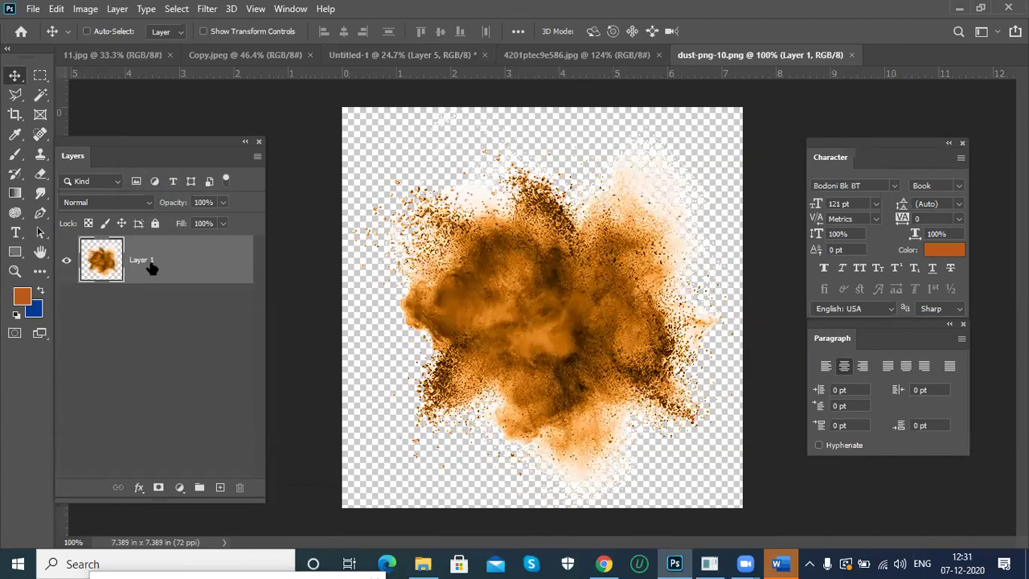
Bring the orange dust burst into the Untitled-1 poster and place it over the left side of the path.
drag(552, 306, 541, 345)
drag(537, 71, 377, 384)
key(ctrl+t)
drag(444, 319, 434, 382)
key(Return)
Lower the dust burst layer's opacity to 55%.
key(e)
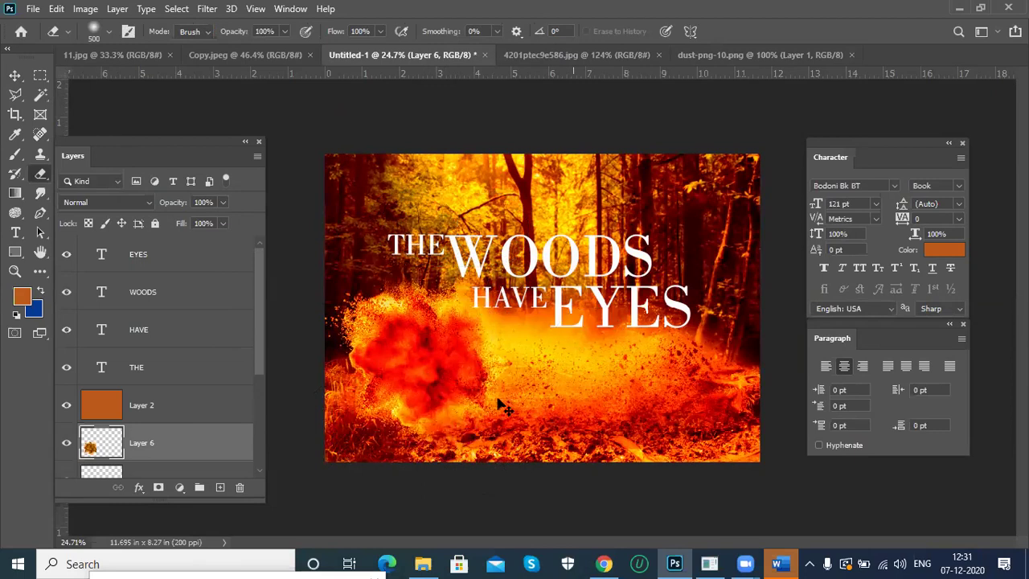
key(v)
click(222, 201)
drag(227, 223, 188, 227)
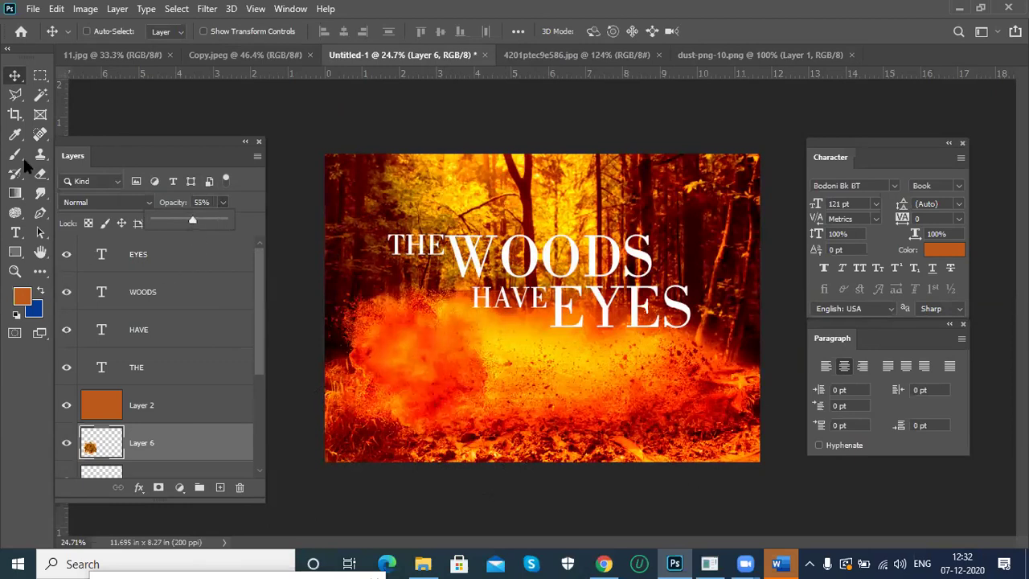
click(17, 77)
Duplicate the dust burst toward the middle of the foreground and rotate the copy.
drag(427, 376, 563, 411)
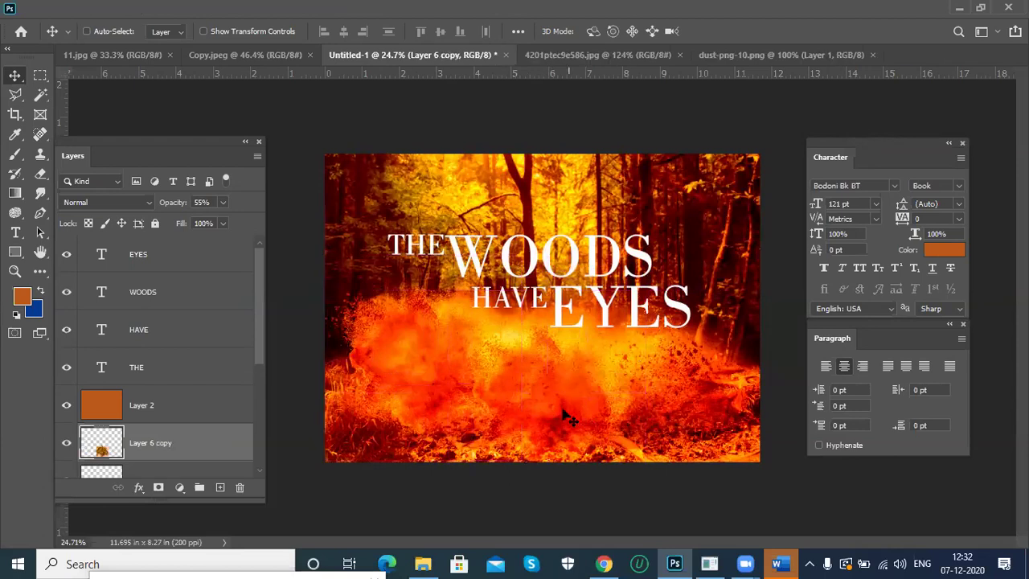
key(ctrl+t)
drag(653, 502, 706, 399)
key(Return)
Soften the dust burst copy with the Eraser and shift it to the right of the original burst.
mouse_move(611, 410)
mouse_down()
mouse_move(568, 388)
mouse_move(665, 425)
mouse_move(602, 418)
mouse_move(527, 467)
mouse_move(627, 394)
mouse_move(574, 306)
mouse_move(511, 267)
mouse_move(494, 229)
mouse_up()
key(e)
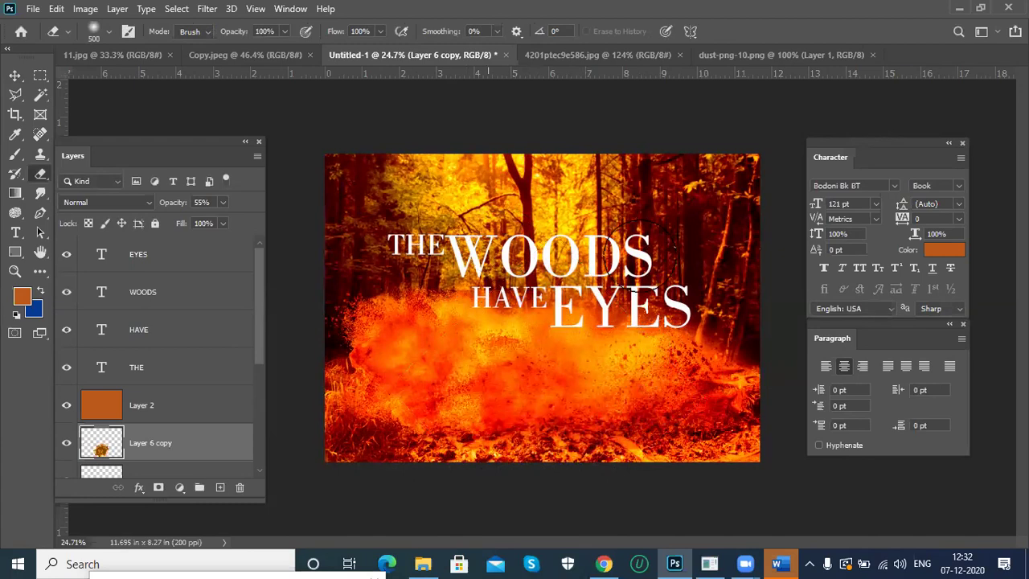
key(v)
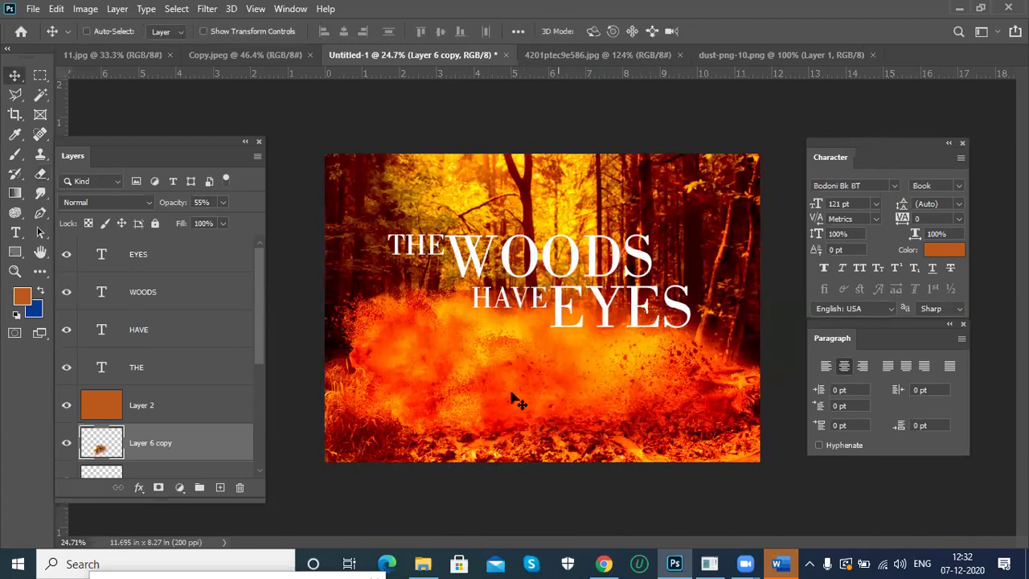
drag(514, 390, 589, 405)
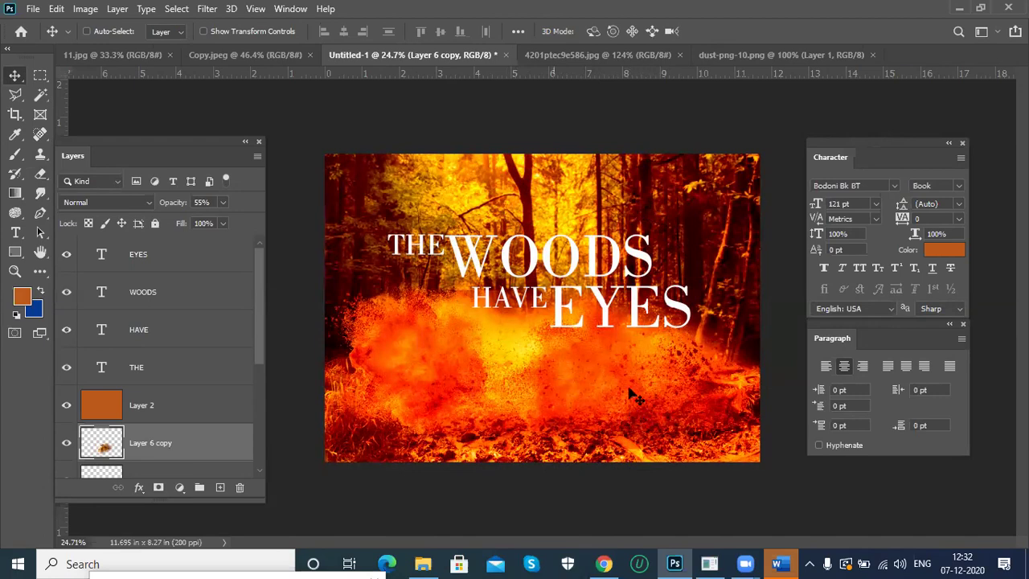
Switch to Chrome and close the road dust image tab and the "smoke and dust" search tab.
click(604, 563)
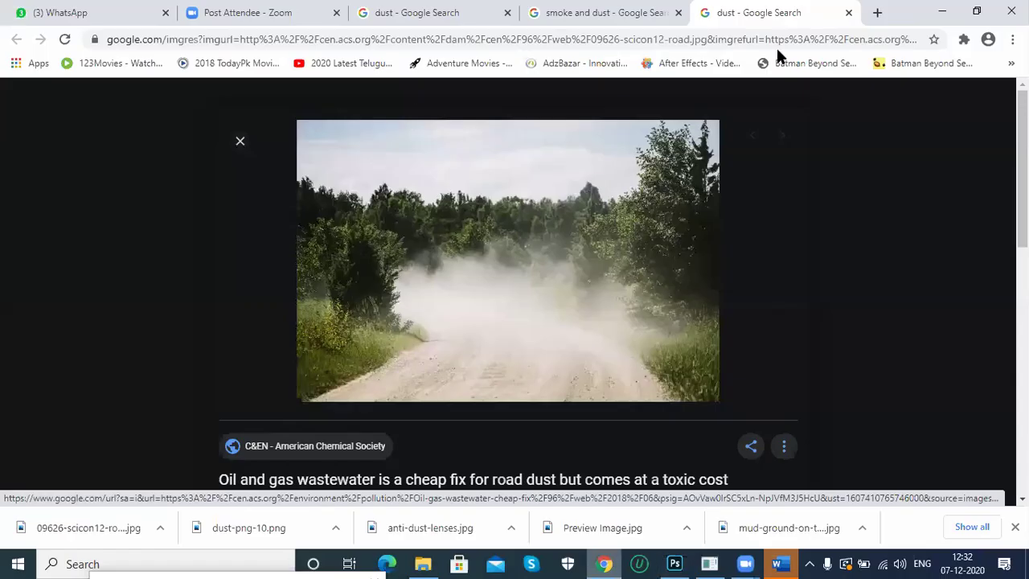
click(848, 13)
click(714, 13)
Search Google Images for "handful of dust" and look through the results.
click(287, 93)
key(ctrl+a)
text(hand)
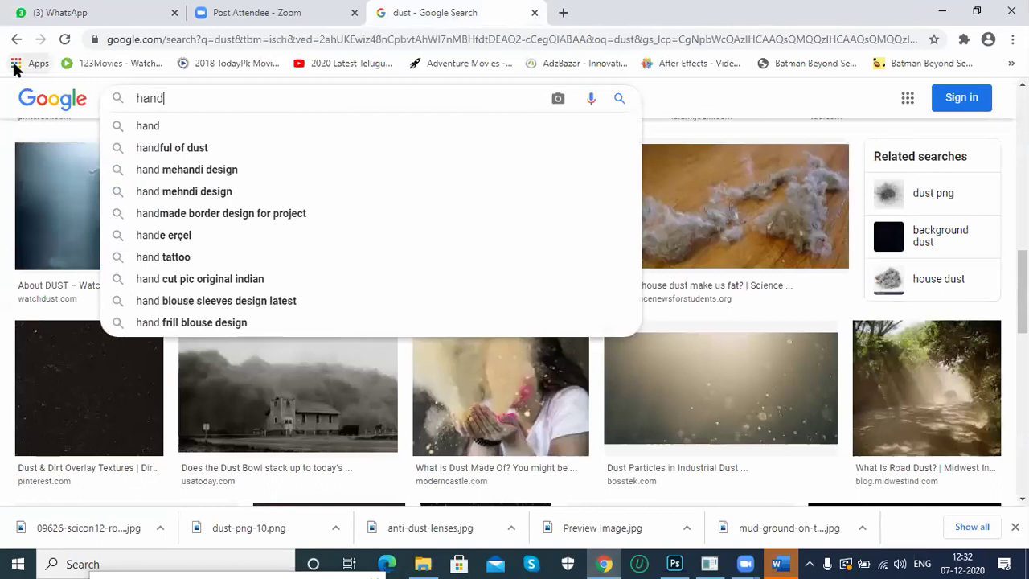
key(Down)
key(Down)
key(Return)
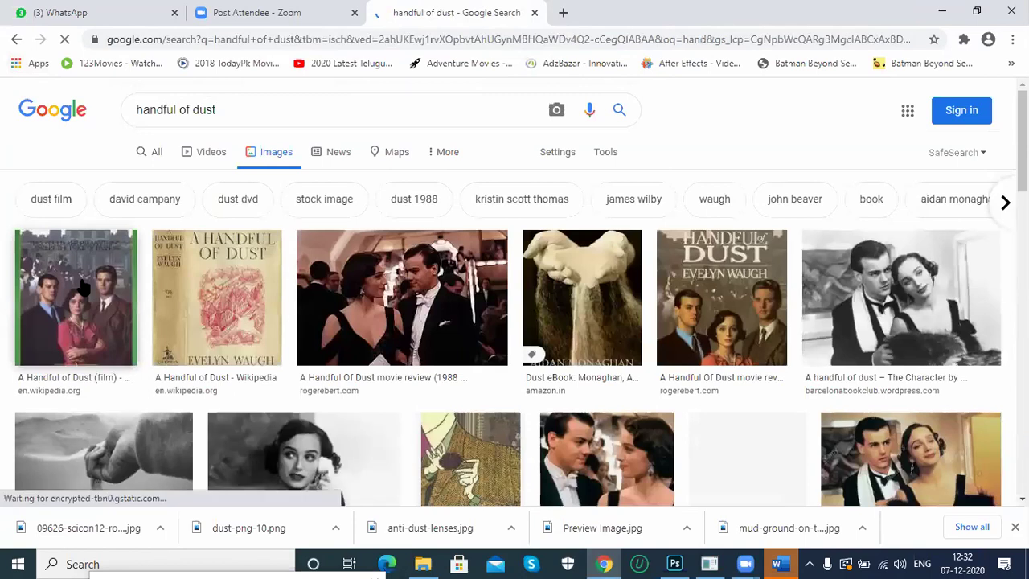
scroll(376, 322, down, 3)
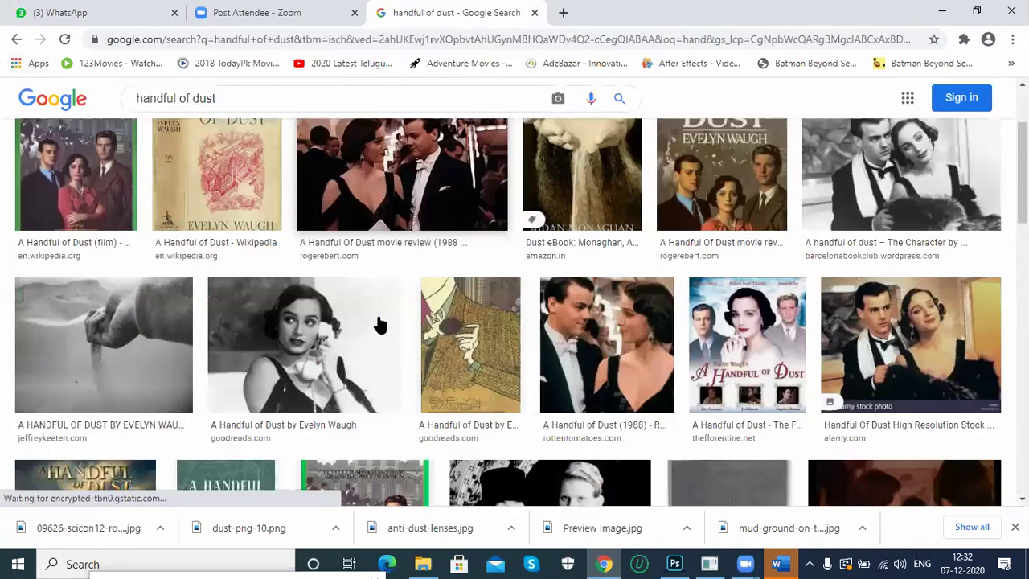
Search Google Images for "hand with dust".
click(233, 109)
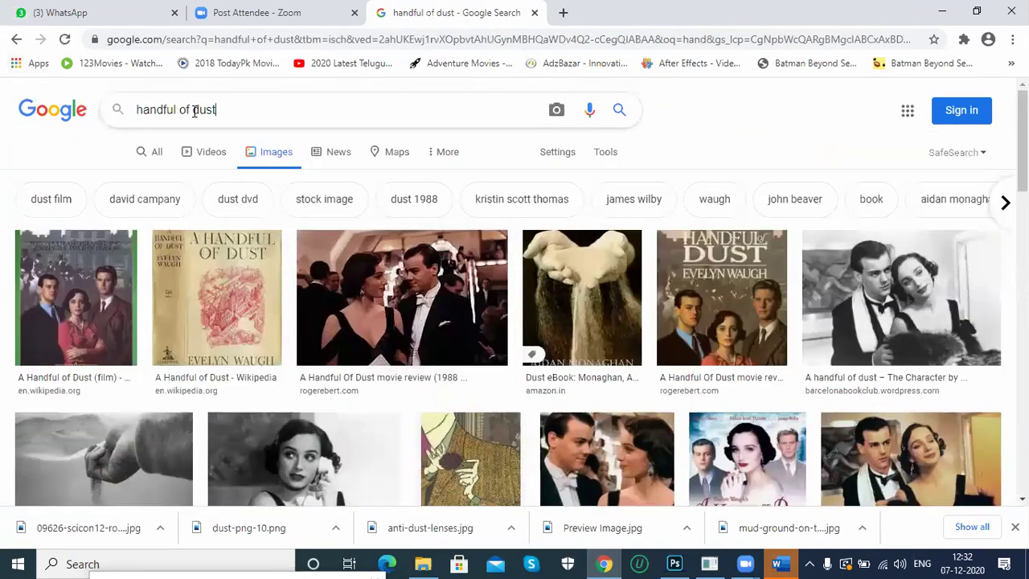
key(ctrl+a)
text(h)
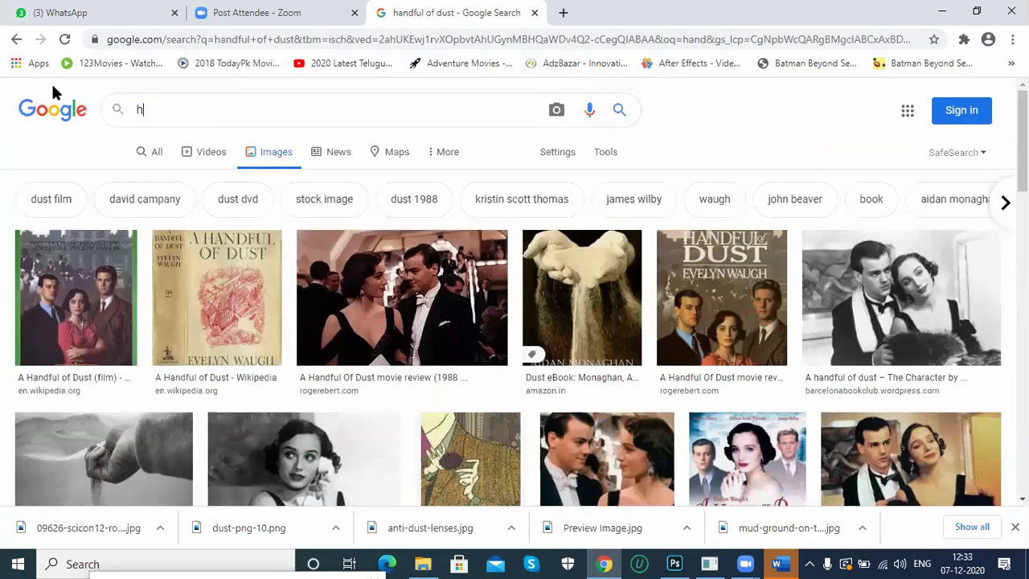
text(and with d)
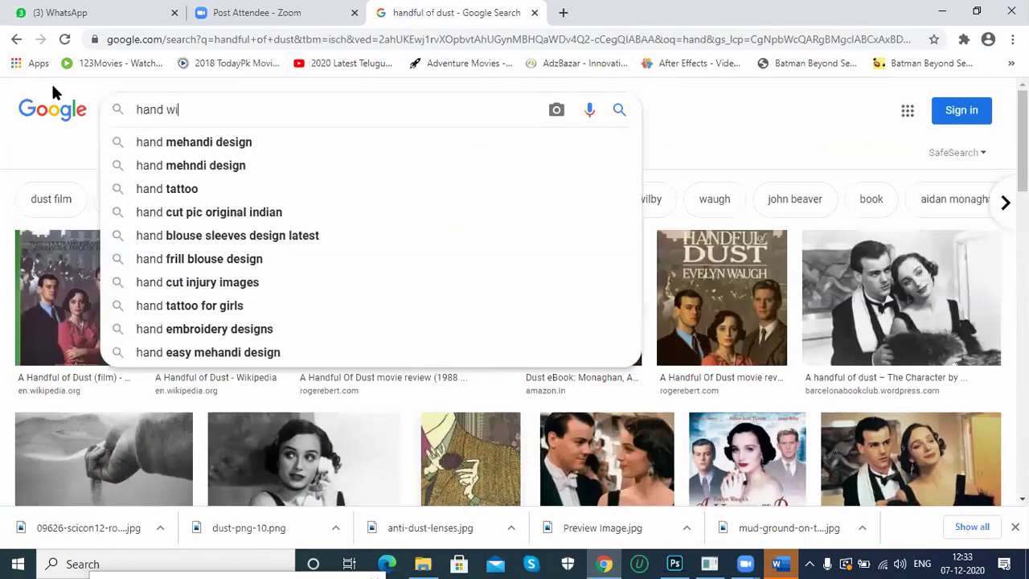
text(i)
key(BackSpace)
text(ust)
key(Return)
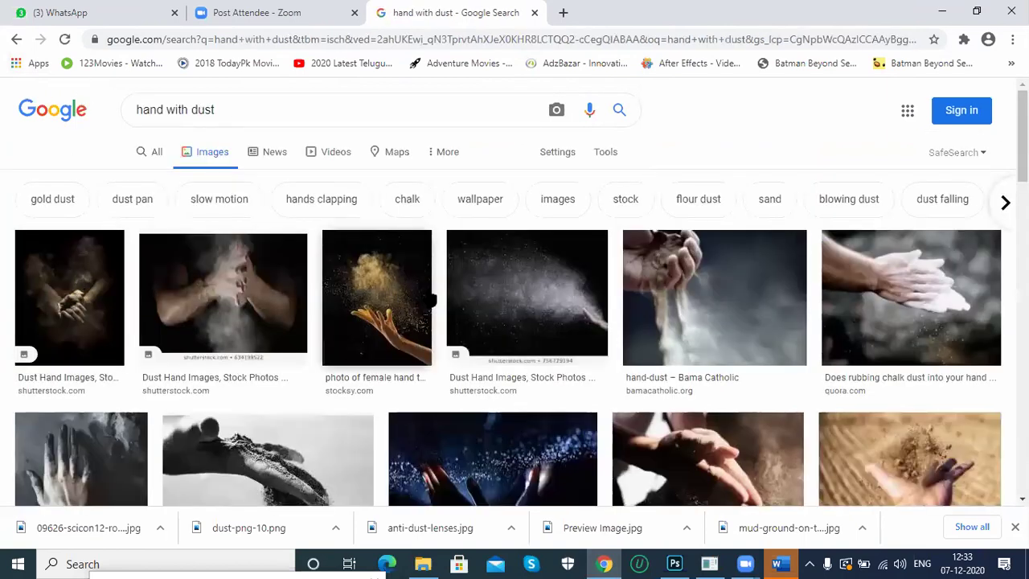
Look through the "hand with dust" image results and open the plaster-dust-covered cropped hand in a new tab.
scroll(703, 287, down, 2)
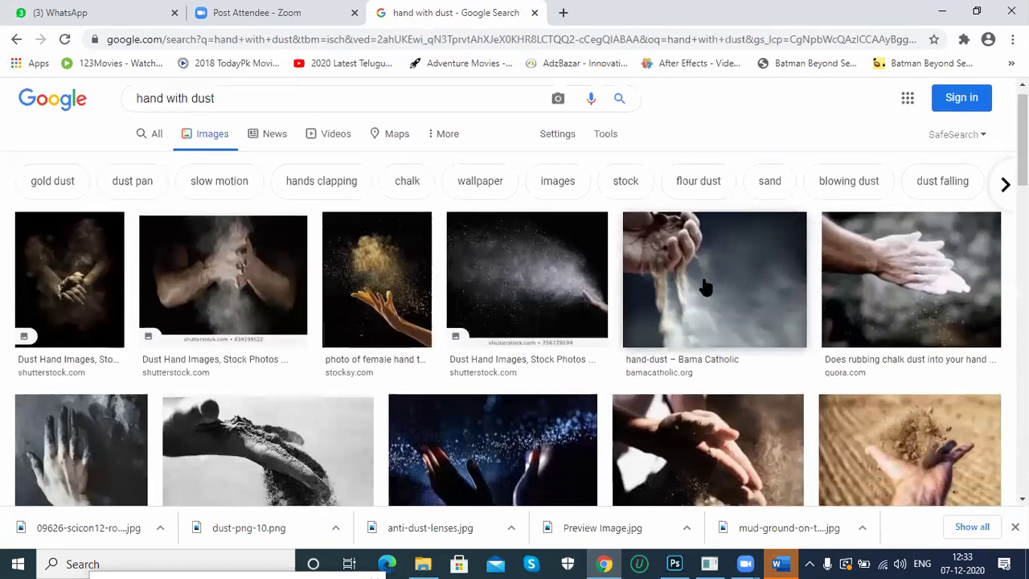
scroll(584, 322, down, 1)
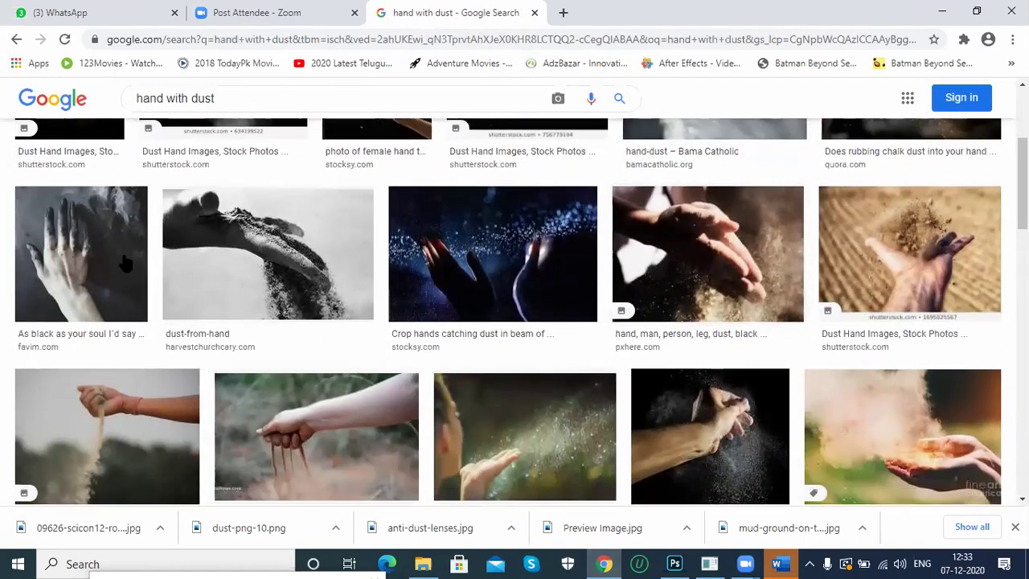
scroll(78, 263, down, 3)
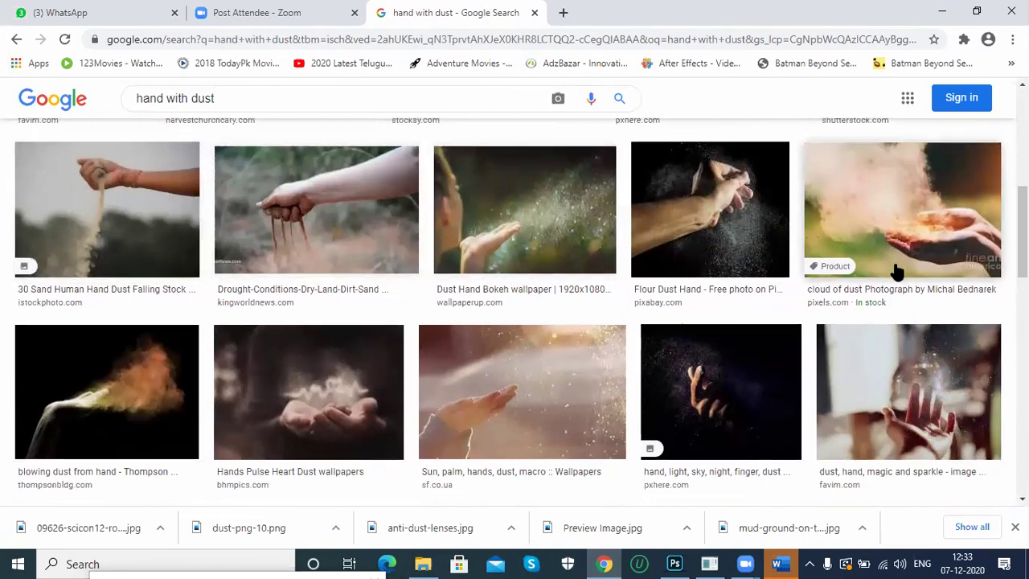
scroll(892, 270, down, 2)
scroll(884, 272, down, 2)
scroll(882, 236, up, 1)
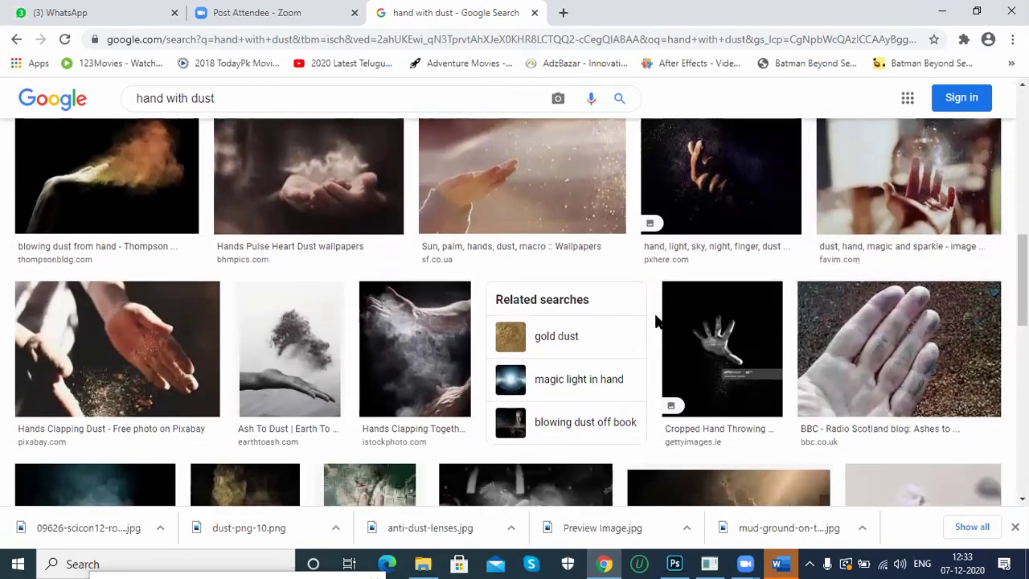
scroll(655, 322, down, 3)
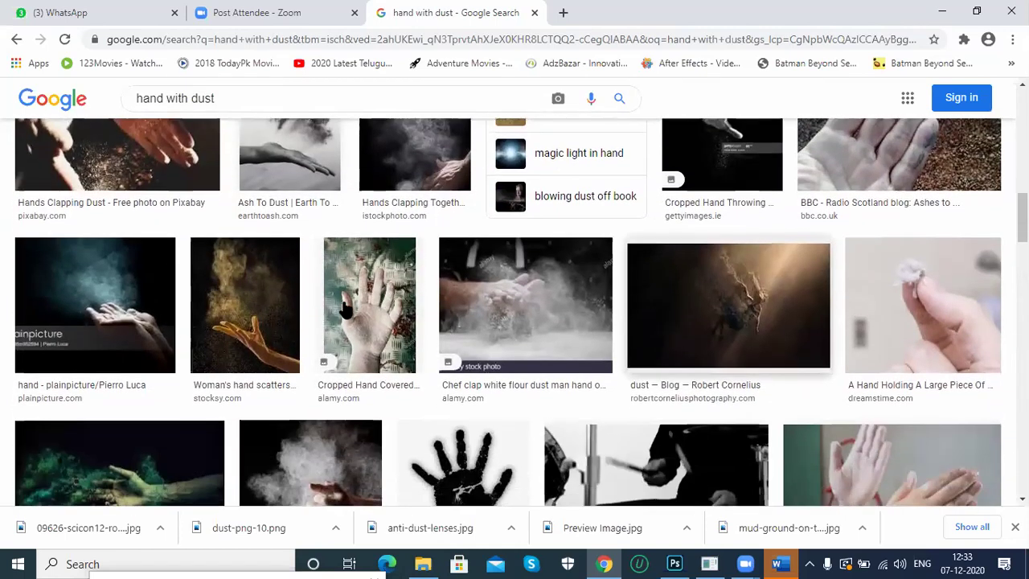
right_click(382, 288)
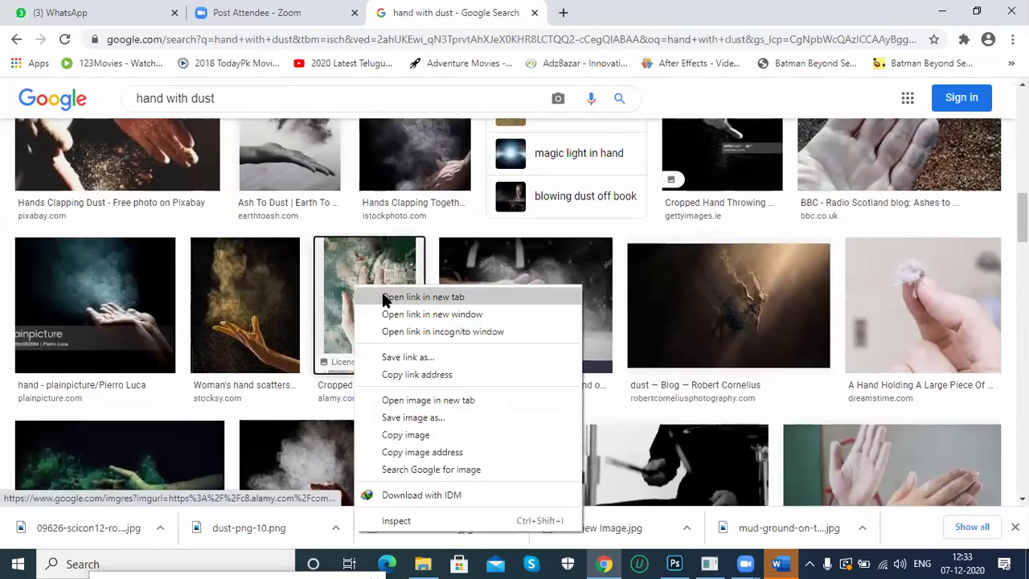
click(384, 298)
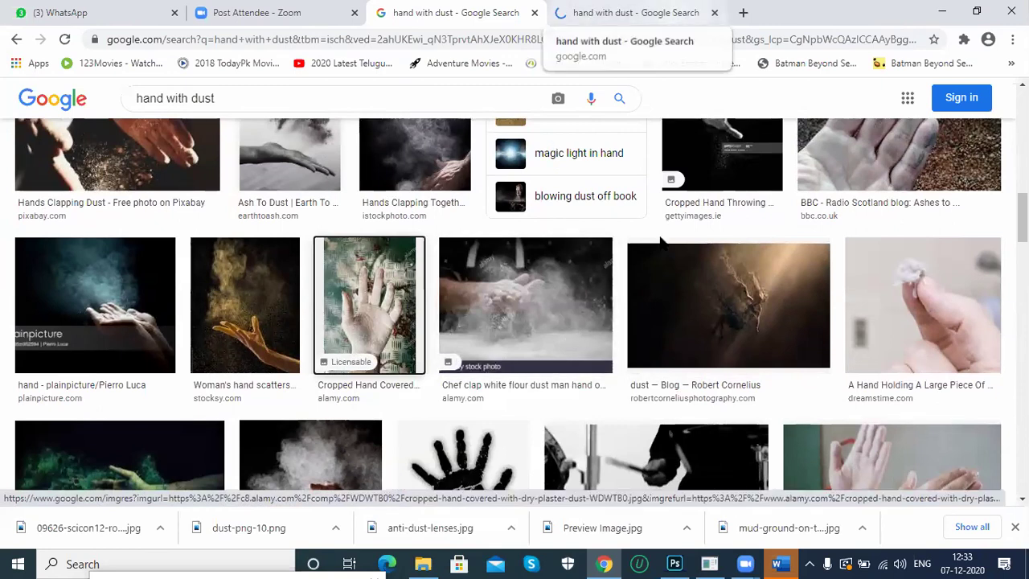
Open the "Hand breaks on the green dust" result in a new tab and look through further hand images.
scroll(663, 266, down, 5)
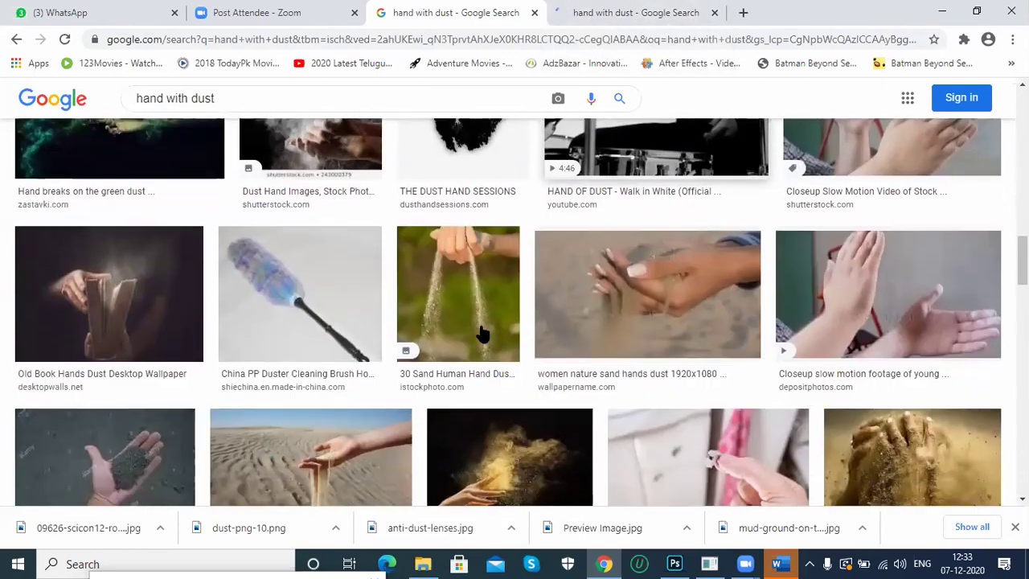
scroll(482, 334, up, 1)
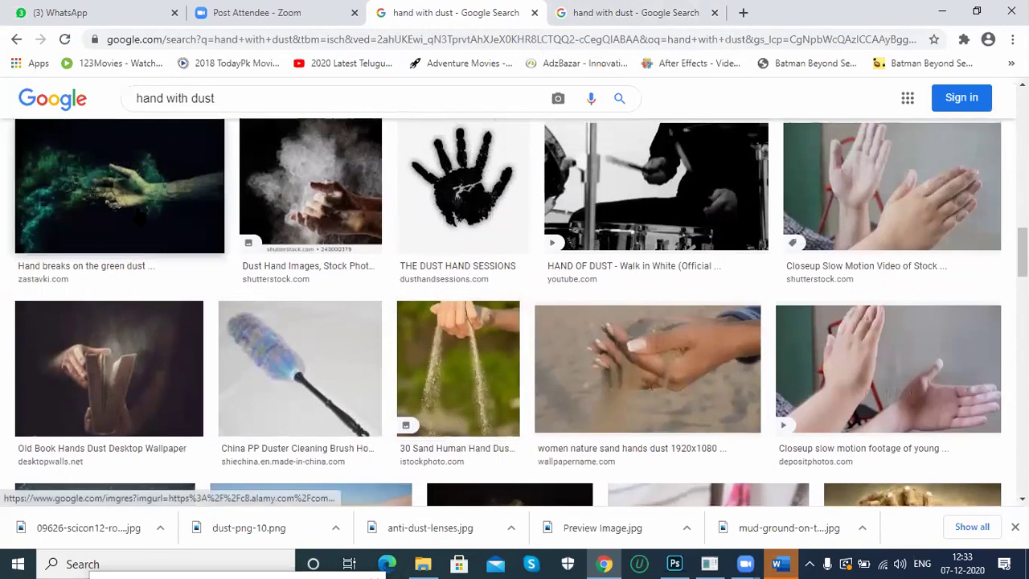
right_click(161, 213)
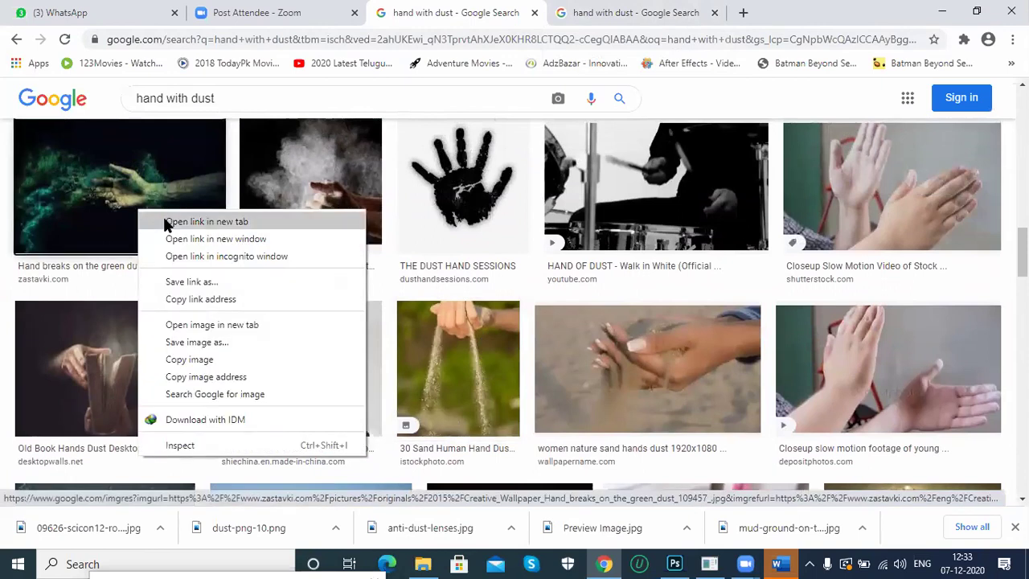
click(167, 224)
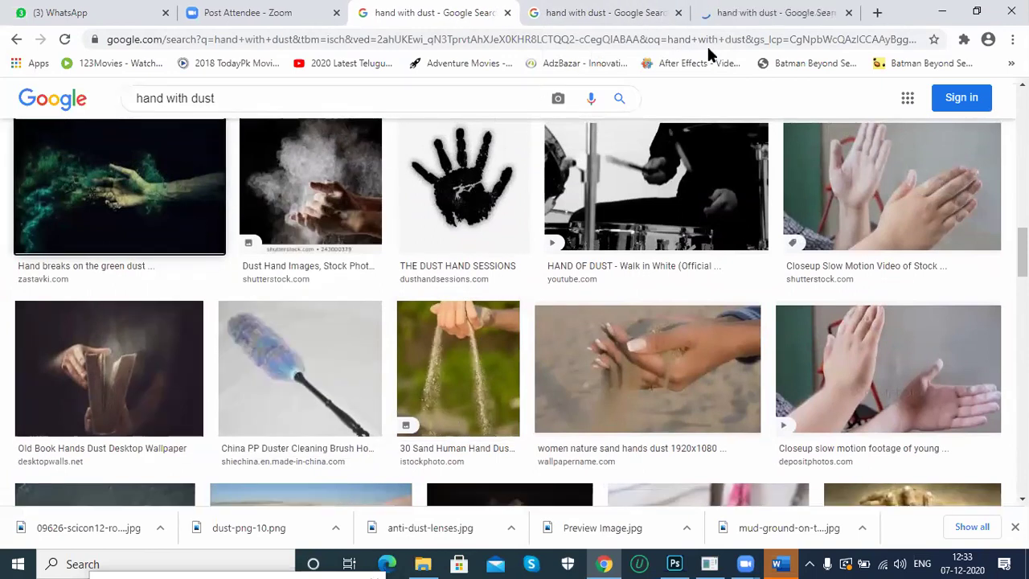
scroll(663, 252, down, 1)
scroll(661, 265, down, 1)
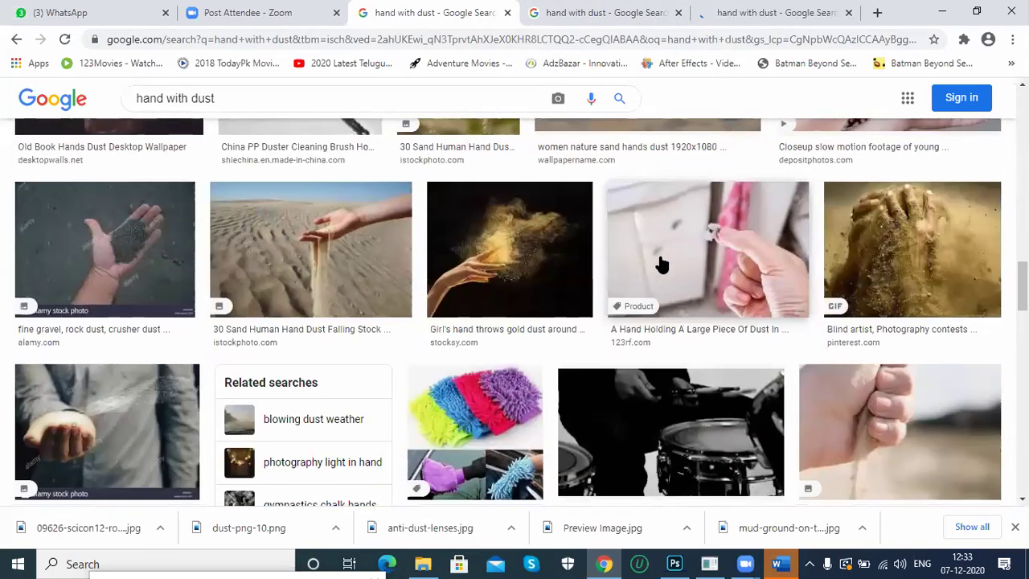
scroll(661, 265, down, 7)
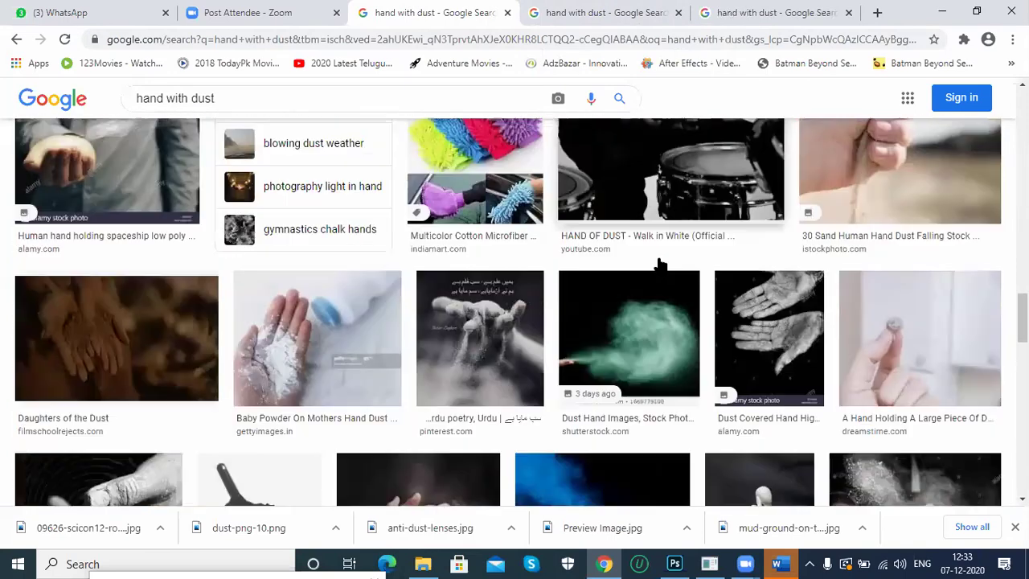
scroll(661, 266, down, 4)
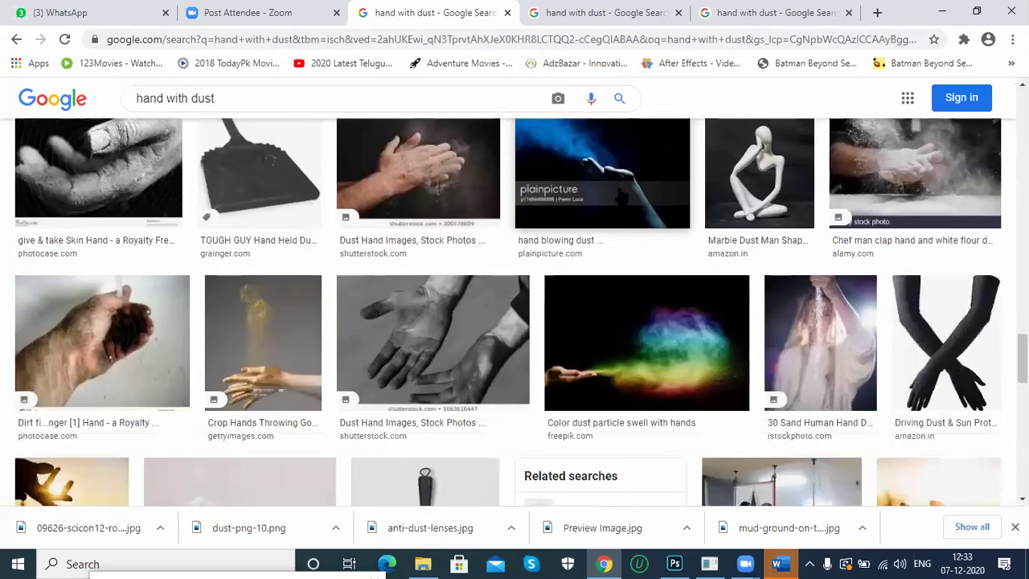
Save the green dust hand image as Creative_Wallpaper_Hand_breaks_on_the_green_dust_109457_ in the photoshop examples folder.
key(ctrl+Tab)
key(ctrl+Tab)
right_click(500, 274)
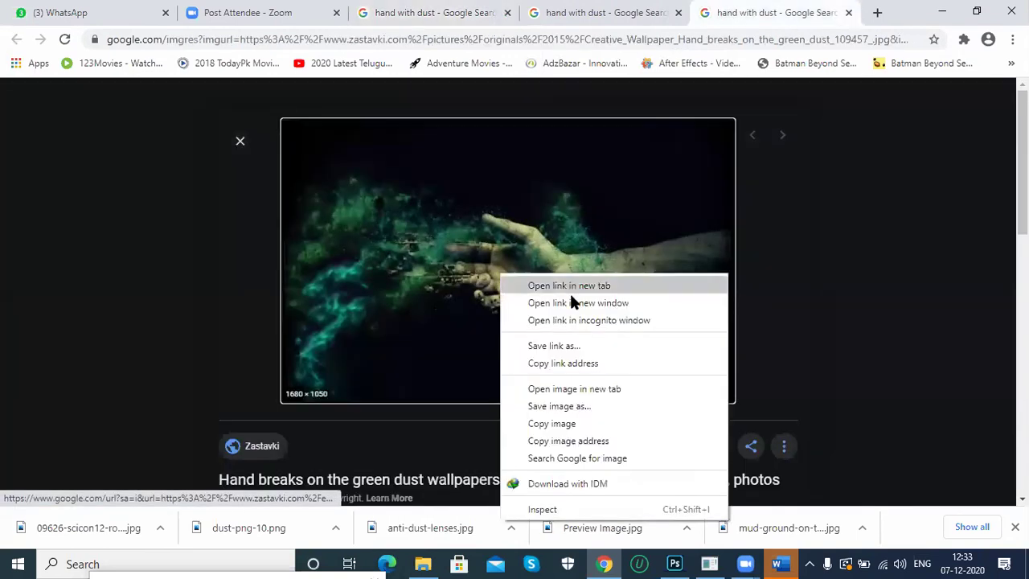
click(578, 407)
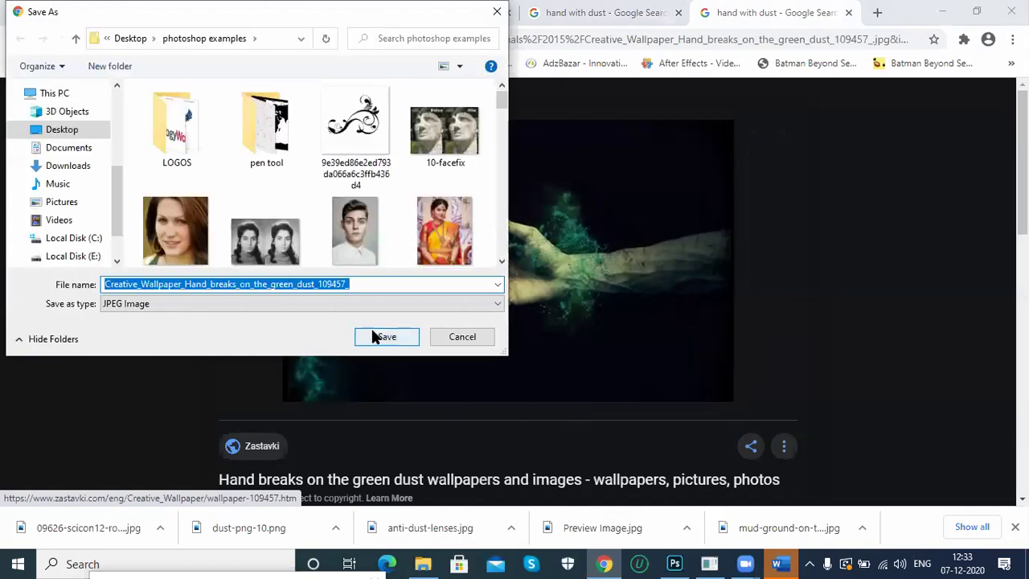
click(378, 336)
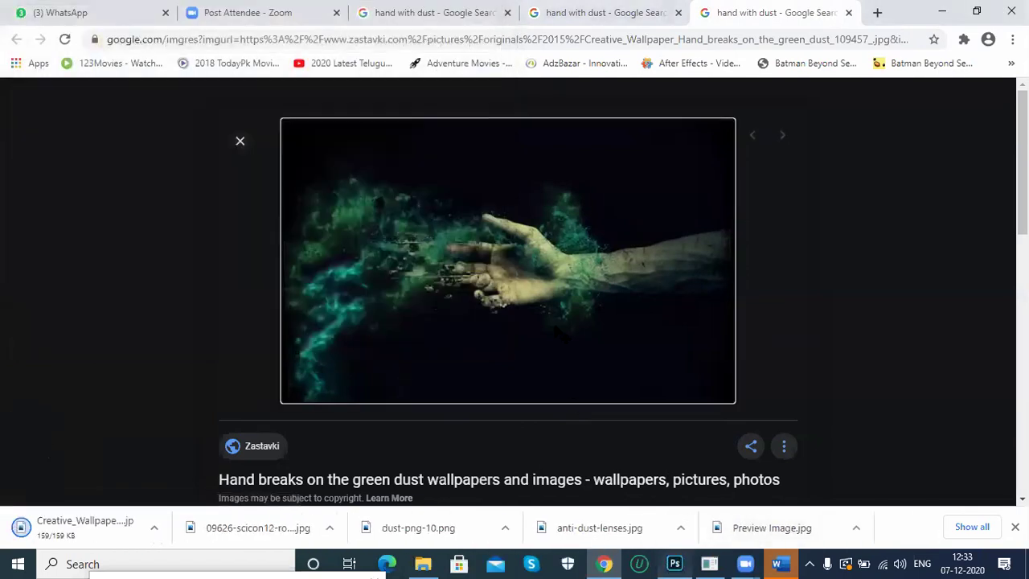
Switch to Photoshop and open the saved Creative_Wallpaper_Hand_breaks_on_the_green_dust_109457_.jpg from the photoshop examples folder.
key(alt+Tab)
key(ctrl+o)
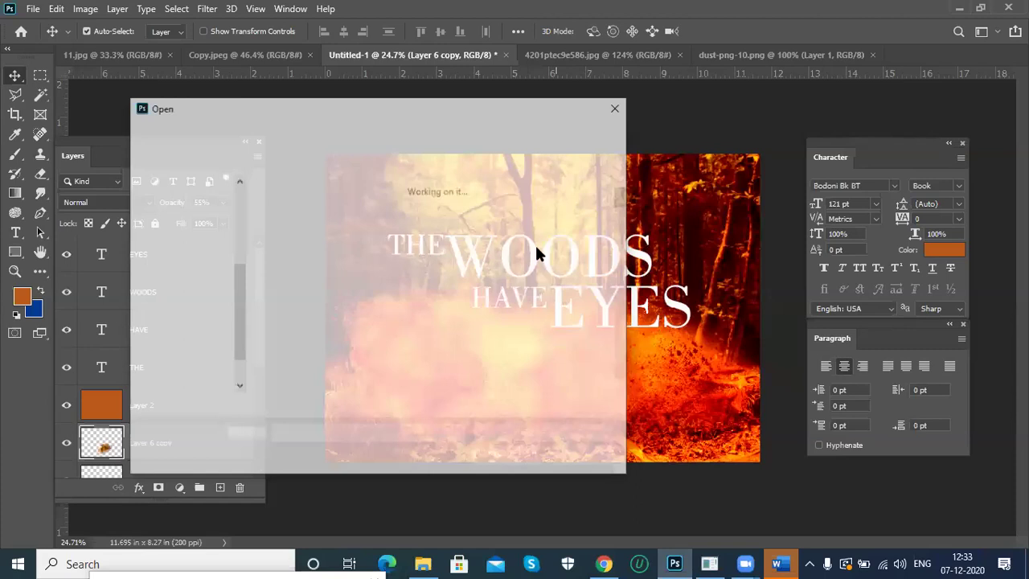
scroll(625, 249, down, 3)
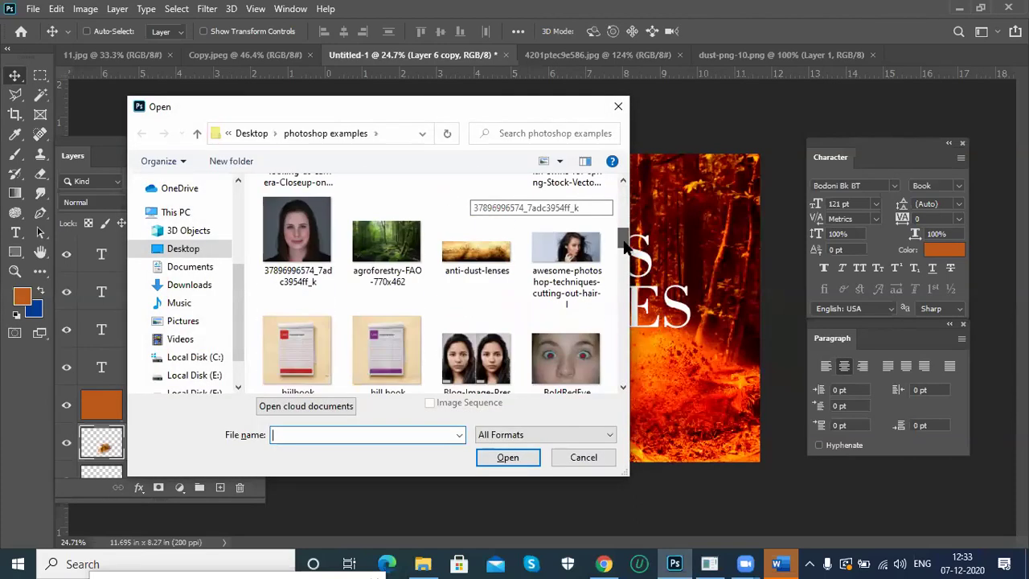
scroll(626, 249, down, 10)
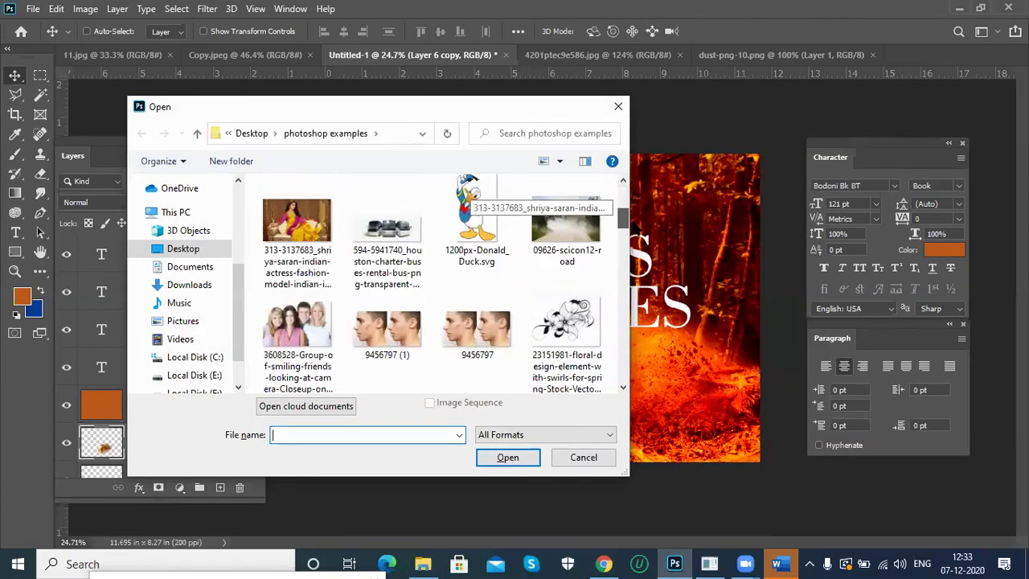
drag(623, 218, 625, 291)
double_click(397, 224)
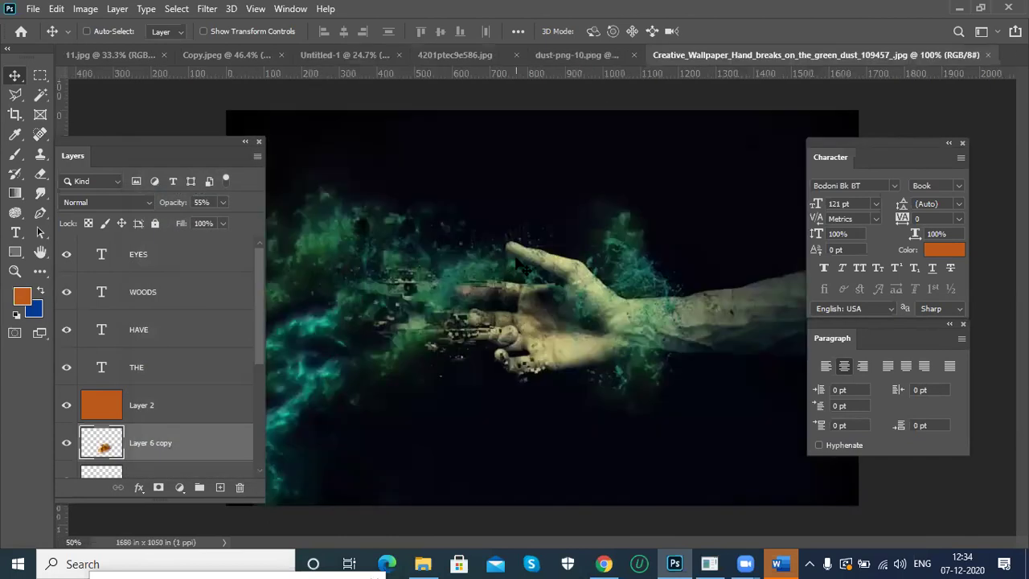
Copy the whole hand image, close its document, and paste it into the poster's lower-right corner.
key(ctrl+a)
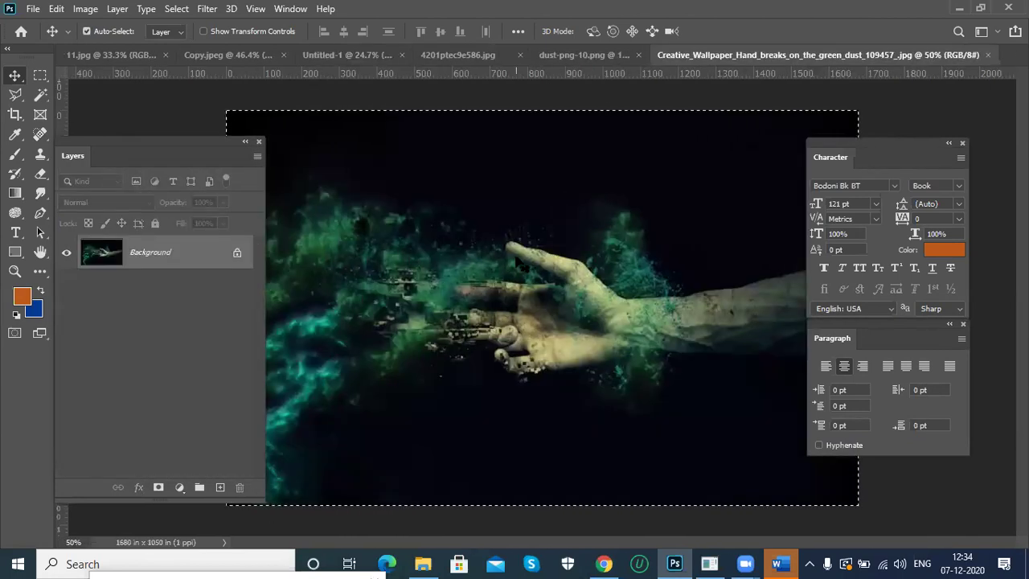
key(ctrl+c)
key(ctrl+w)
key(ctrl+v)
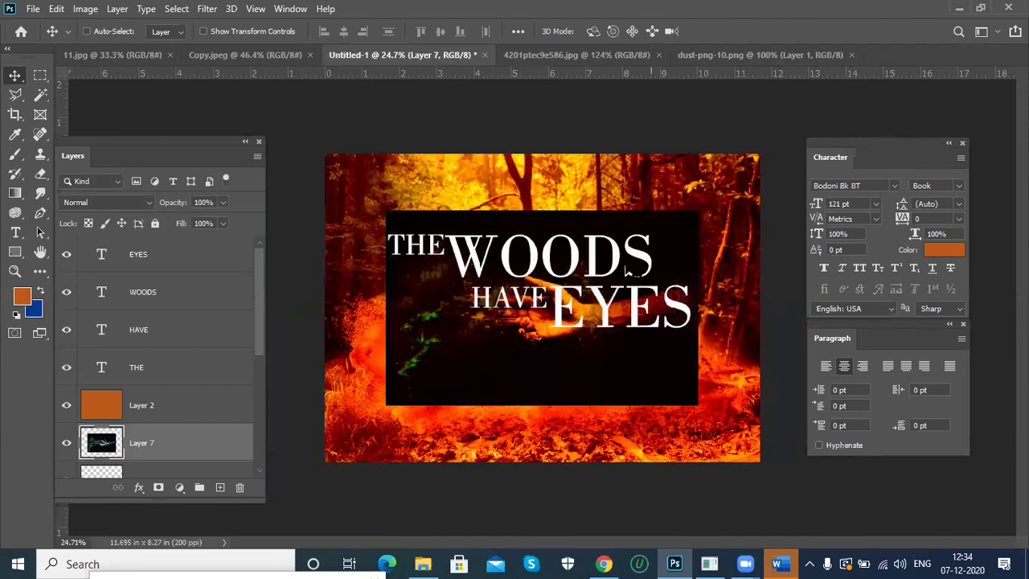
drag(559, 324, 625, 408)
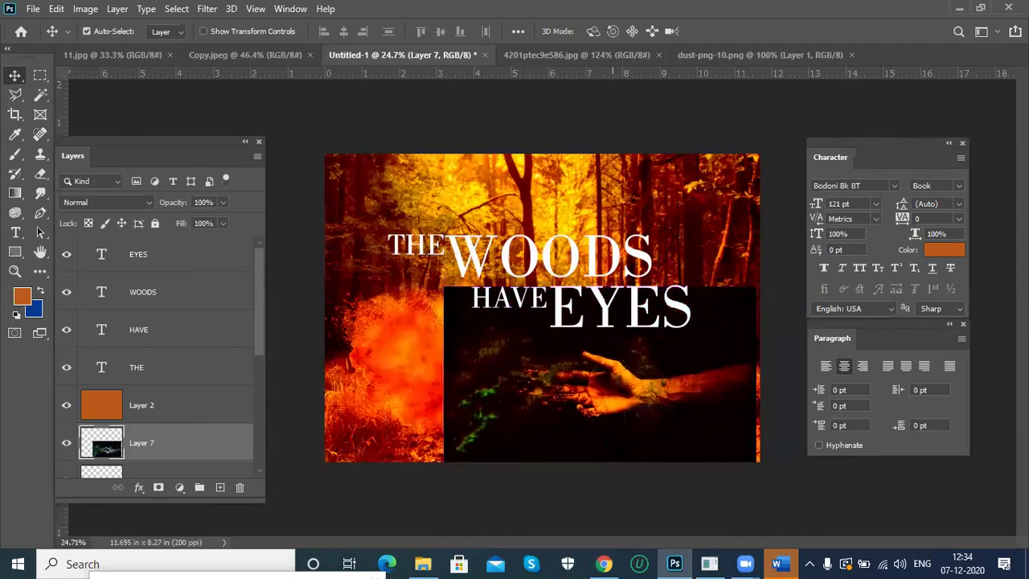
Scale the pasted hand image up to about 158.58% and position it across the lower part of the poster.
key(ctrl+t)
drag(444, 287, 351, 230)
drag(608, 402, 564, 385)
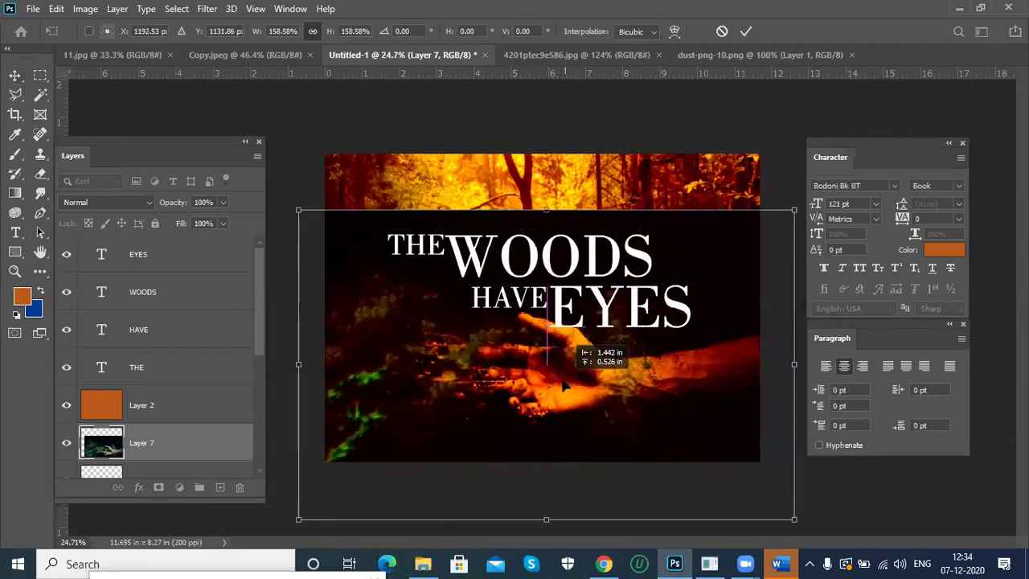
key(Return)
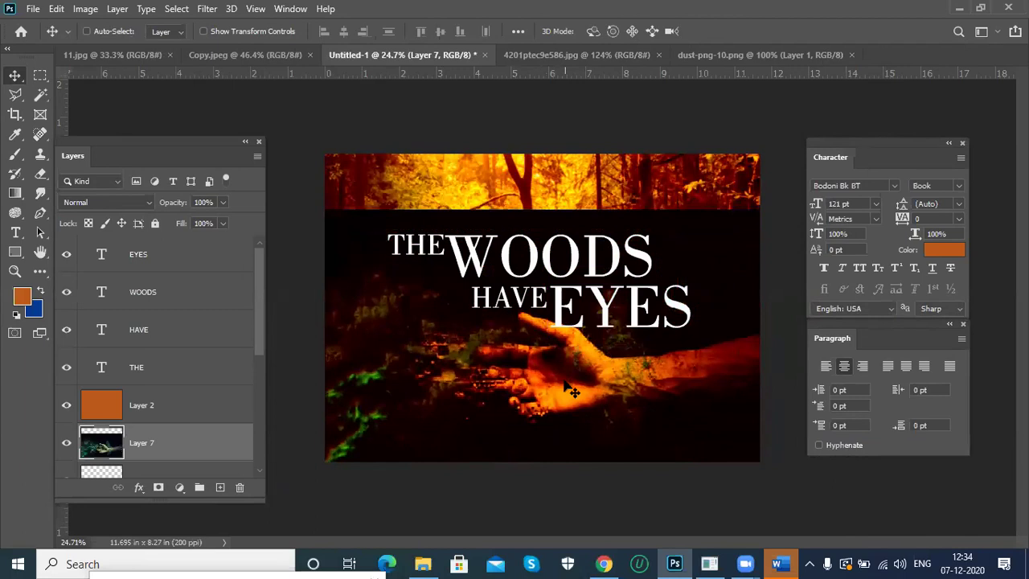
Erase the hand image's dark background around the hand and arm with the Eraser at 250 px.
key(e)
mouse_move(314, 228)
mouse_down()
mouse_move(788, 223)
mouse_move(691, 265)
mouse_move(691, 310)
mouse_up()
mouse_move(611, 281)
mouse_down()
mouse_move(458, 256)
mouse_move(406, 284)
mouse_move(343, 268)
mouse_move(382, 284)
mouse_move(331, 315)
mouse_move(320, 337)
mouse_move(250, 351)
mouse_move(318, 356)
mouse_move(366, 508)
mouse_move(385, 498)
mouse_move(398, 449)
mouse_move(351, 453)
mouse_move(535, 479)
mouse_move(727, 466)
mouse_move(717, 453)
mouse_move(785, 446)
mouse_move(764, 423)
mouse_move(771, 412)
mouse_move(492, 444)
mouse_move(372, 421)
mouse_move(388, 342)
mouse_move(422, 312)
mouse_move(573, 294)
mouse_move(607, 309)
mouse_move(764, 306)
mouse_up()
mouse_move(680, 330)
mouse_down()
mouse_move(599, 321)
mouse_move(520, 270)
mouse_up()
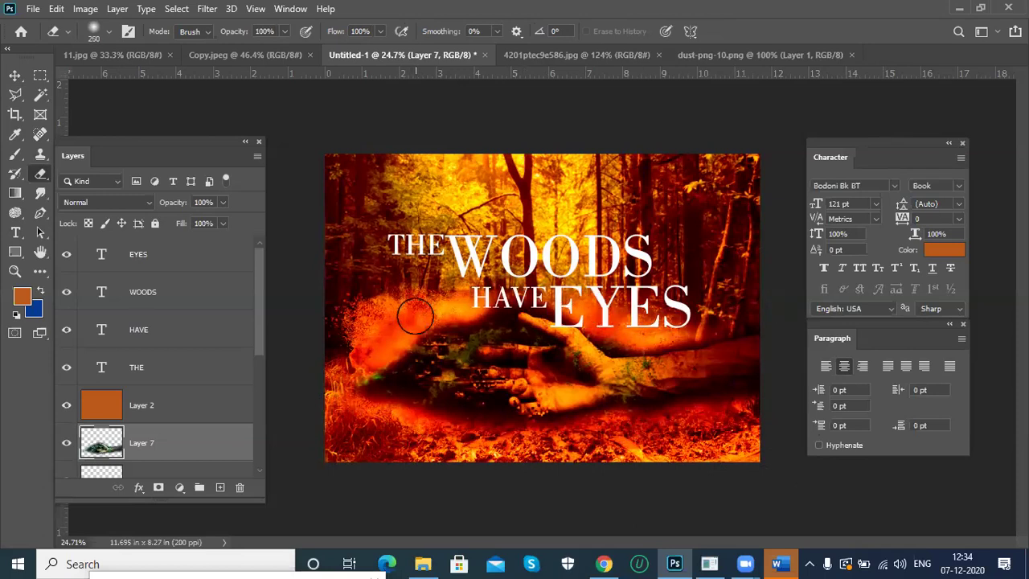
Soften the dark areas in front of the fingers and above the forearm with an 800 px Eraser.
key(])
key(])
key(])
mouse_move(422, 314)
mouse_down()
mouse_move(303, 340)
mouse_move(378, 320)
mouse_move(349, 362)
mouse_move(322, 322)
mouse_up()
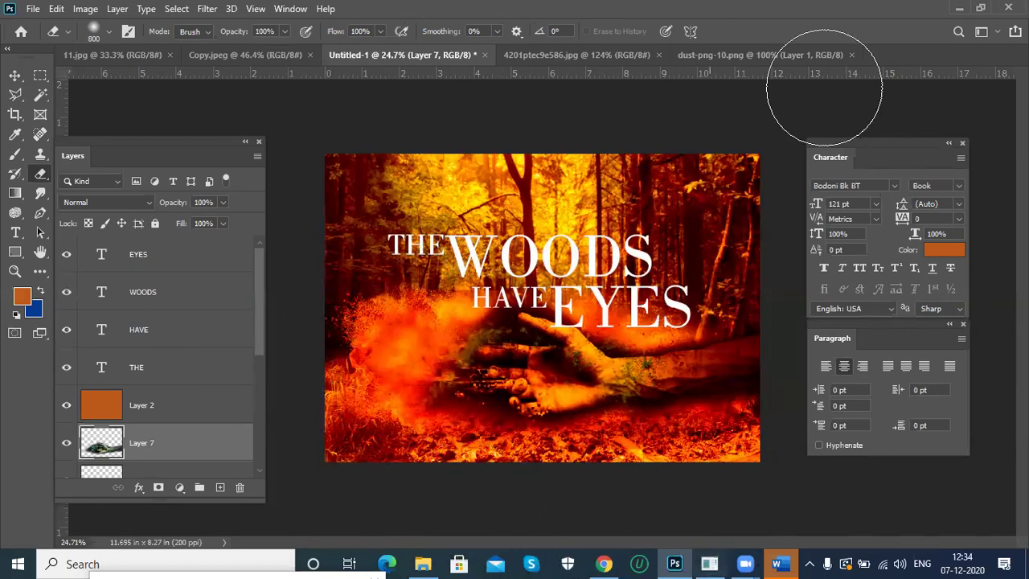
mouse_move(726, 217)
mouse_down()
mouse_move(684, 217)
mouse_move(712, 257)
mouse_up()
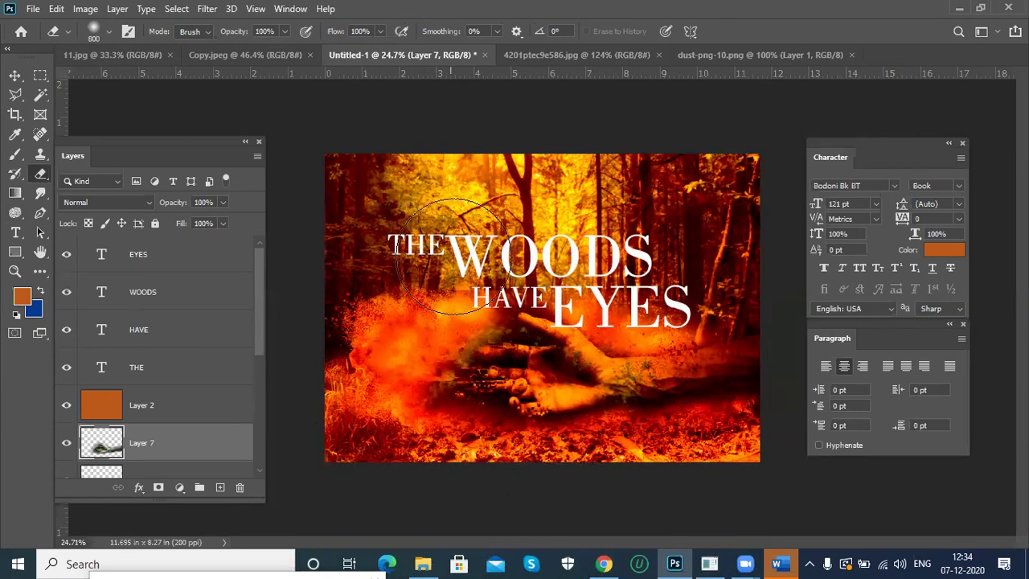
Reduce the Eraser to 300 px and clear the remaining dark patches in front of the fingertips.
key(bracketleft)
key(bracketleft)
key(bracketleft)
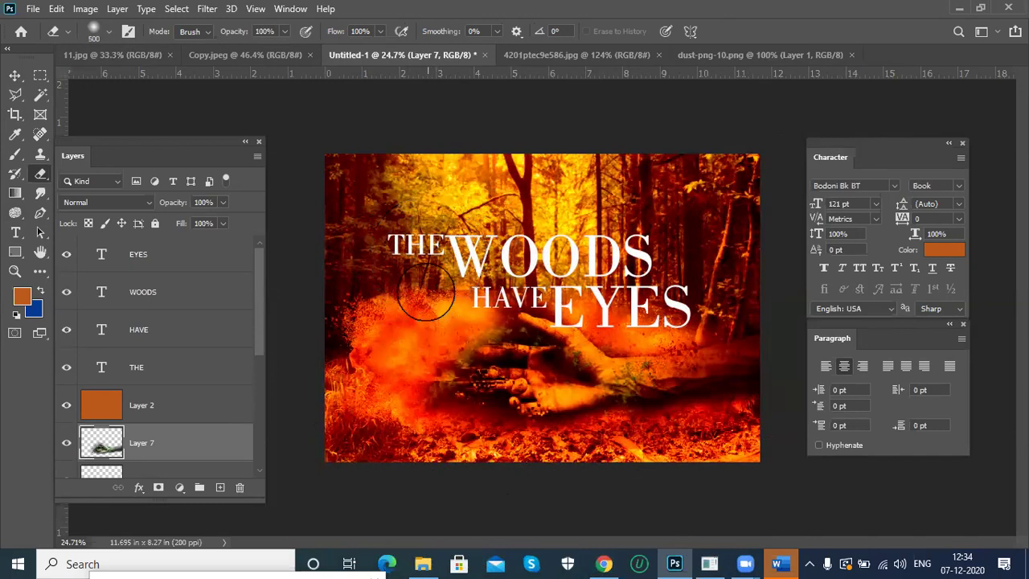
drag(435, 315, 410, 371)
mouse_move(439, 307)
mouse_down()
mouse_move(398, 411)
mouse_move(411, 364)
mouse_move(374, 427)
mouse_move(409, 378)
mouse_move(407, 420)
mouse_move(427, 431)
mouse_move(387, 432)
mouse_up()
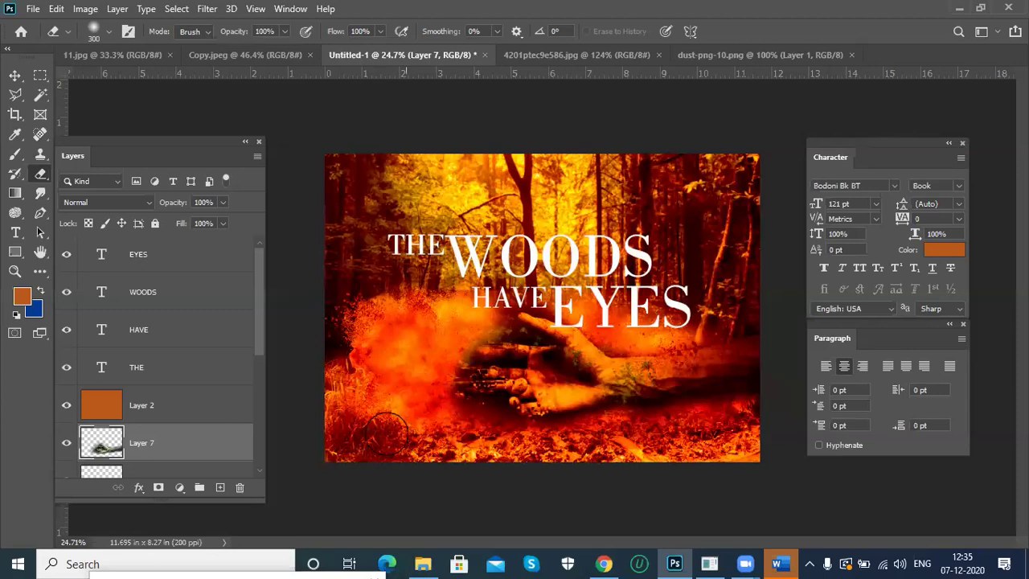
Set the hand layer's blend mode to Luminosity and position the hand lower, over the forest floor beneath the title.
key(v)
mouse_move(577, 393)
mouse_down()
mouse_move(460, 430)
mouse_move(549, 424)
mouse_move(553, 413)
mouse_up()
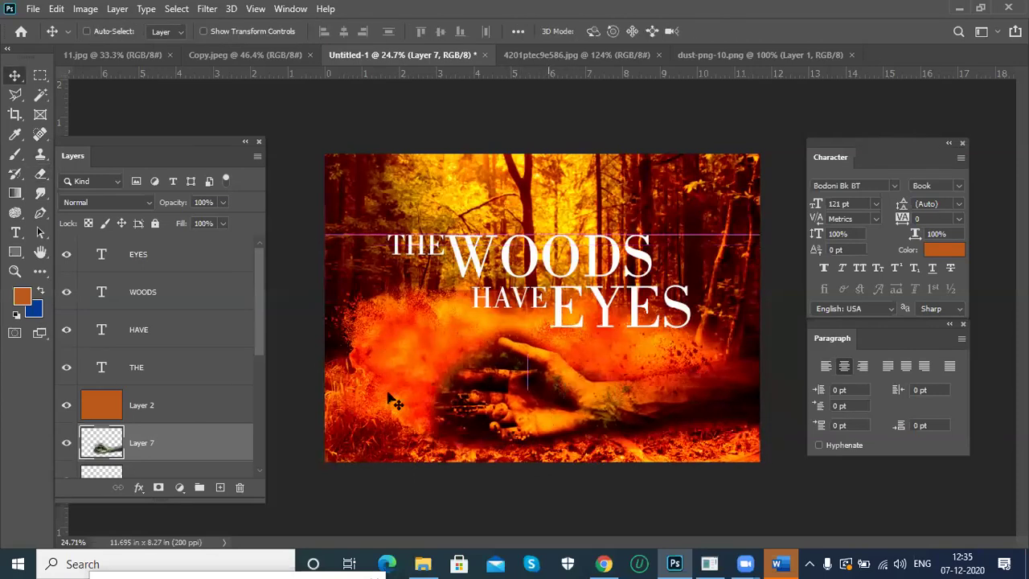
click(149, 207)
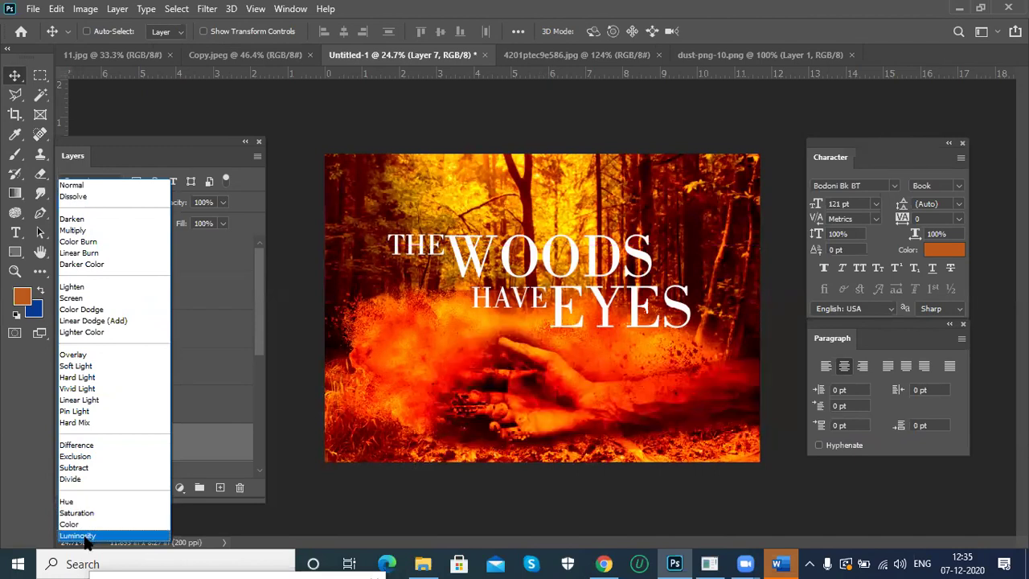
click(78, 536)
drag(573, 424, 597, 391)
Enlarge the Eraser to 800 px and fade the dark areas in front of the hand's fingertips.
key(e)
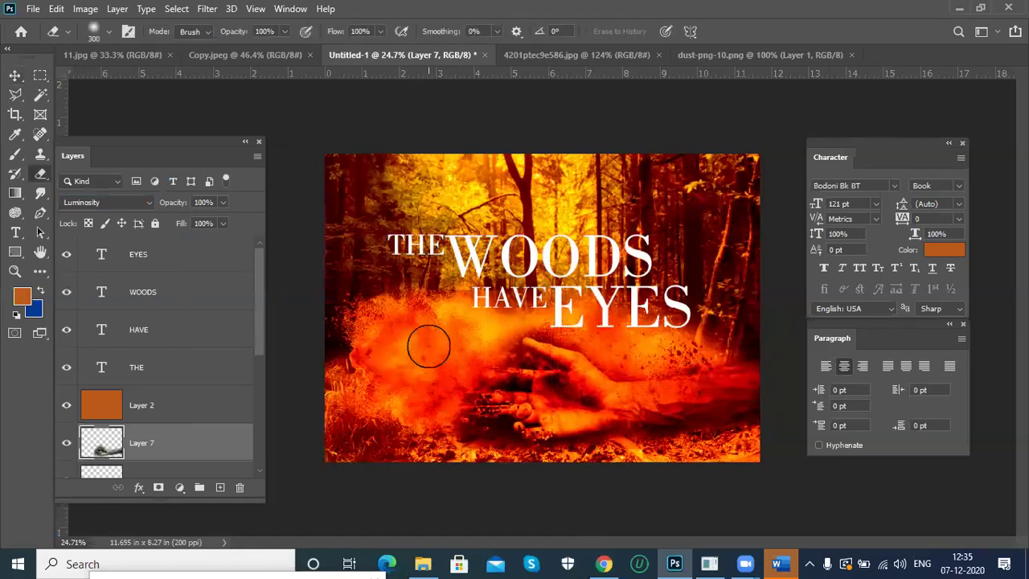
key(bracketright)
key(bracketright)
key(bracketright)
key(bracketright)
key(bracketright)
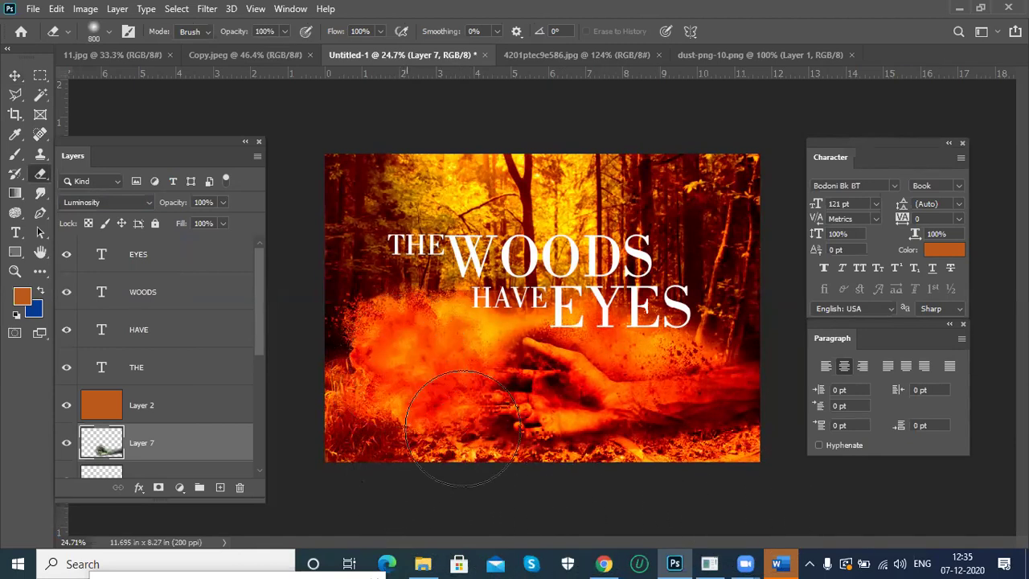
Move the hand layer and squash it vertically with Free Transform, adjusting its angle and position over the forest floor.
key(v)
drag(641, 412, 671, 344)
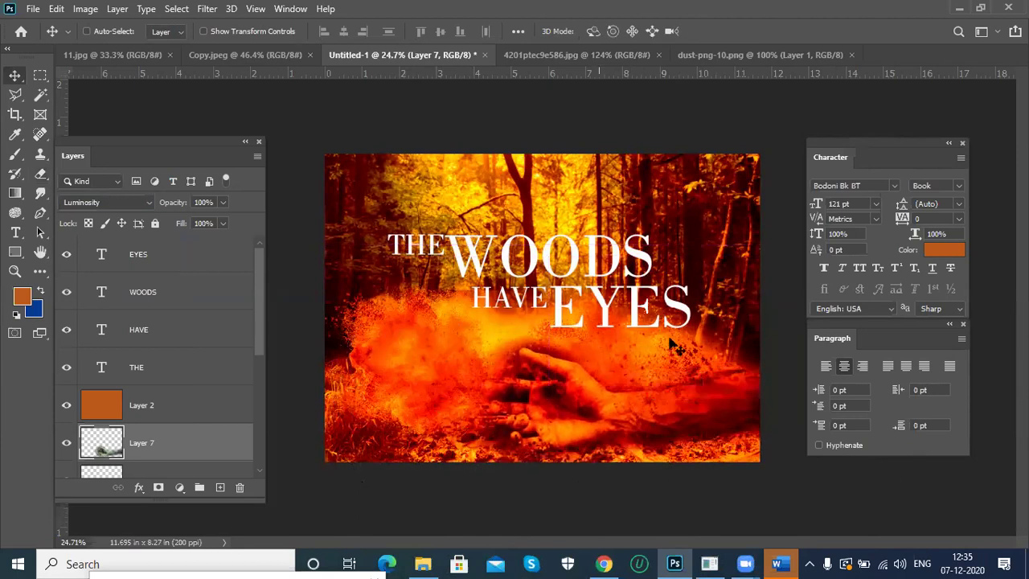
key(ctrl+t)
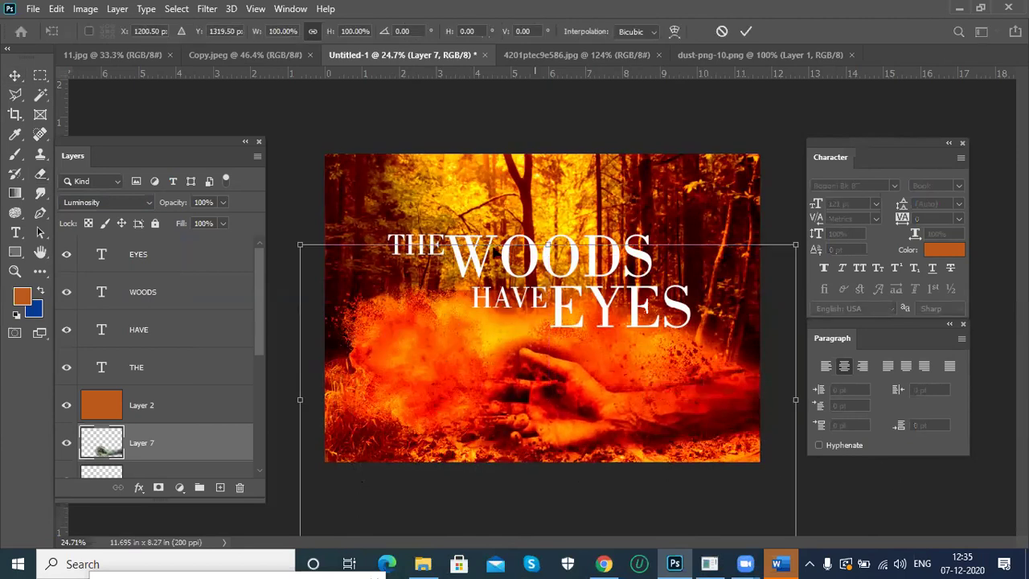
drag(549, 243, 549, 307)
drag(629, 444, 652, 415)
drag(298, 268, 298, 295)
drag(600, 408, 583, 414)
drag(296, 312, 258, 276)
drag(589, 400, 631, 430)
key(Return)
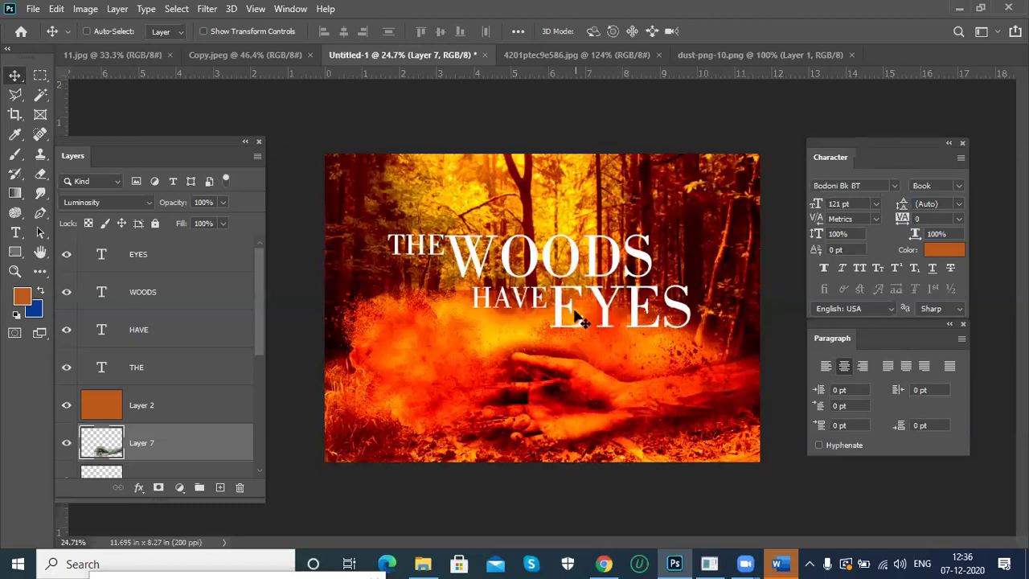
Select the THE, HAVE, WOODS and EYES text layers and move the whole title down over the dust and hand.
click(167, 354)
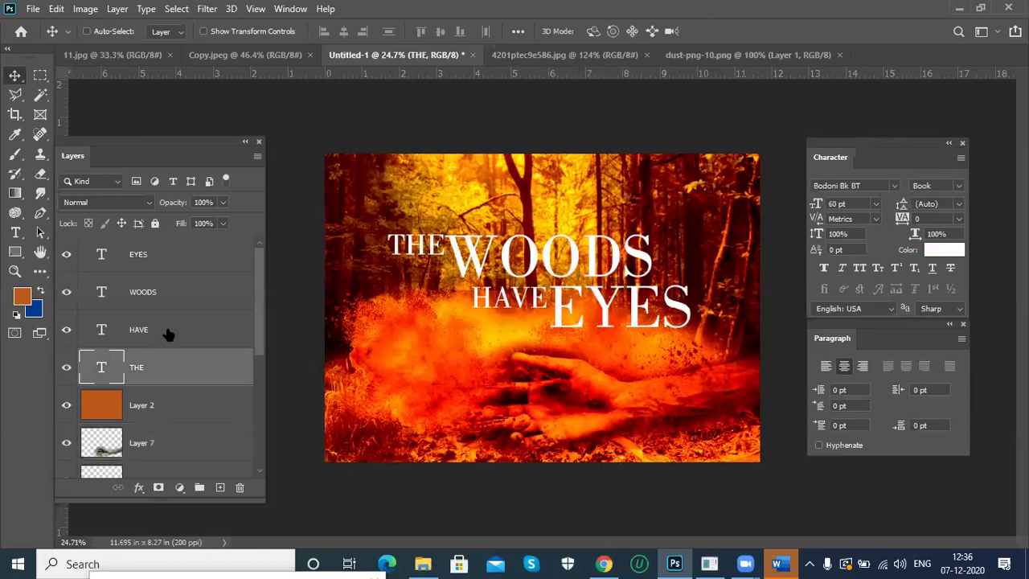
shift+click(165, 315)
key(alt+shift+bracketright)
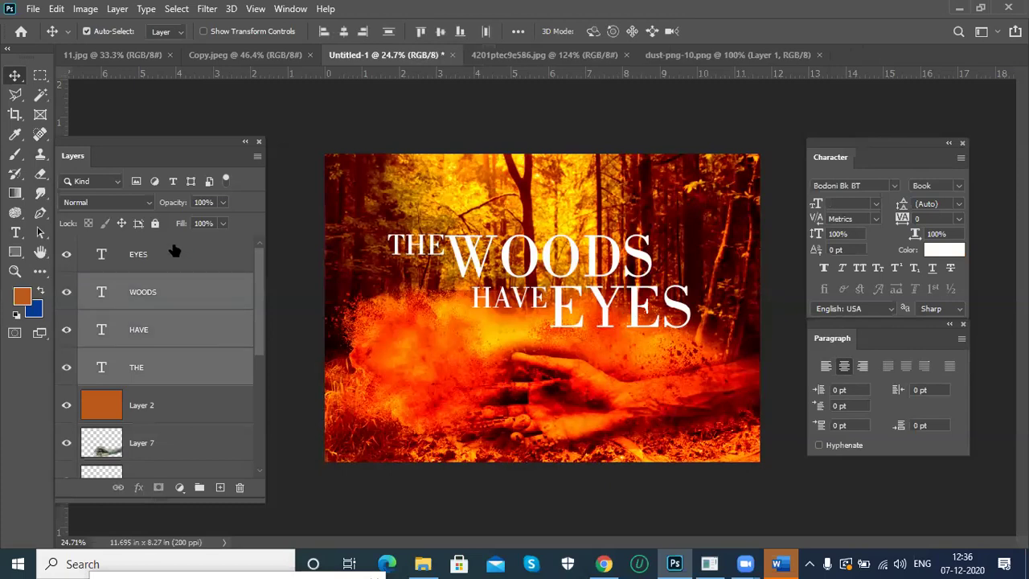
ctrl+click(201, 258)
drag(562, 324, 565, 399)
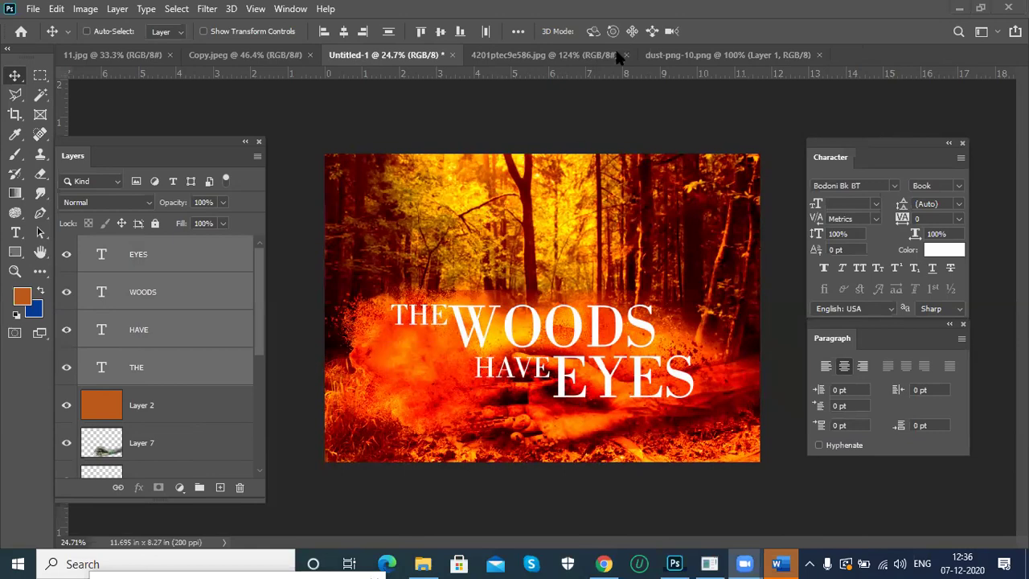
Switch to Chrome, close the two opened hand image tabs, and search Google Images for "eyes".
key(alt+Tab)
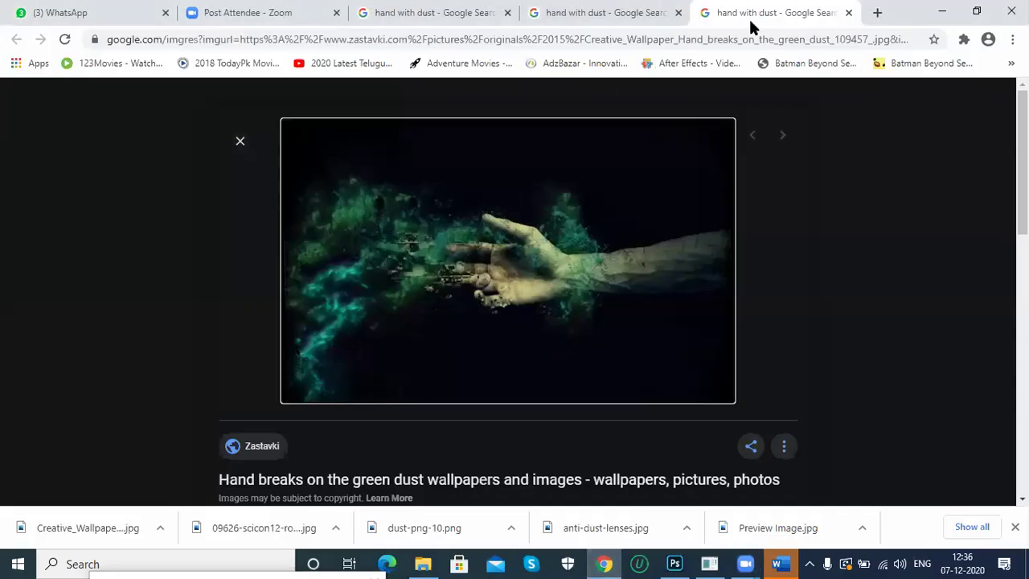
key(ctrl+w)
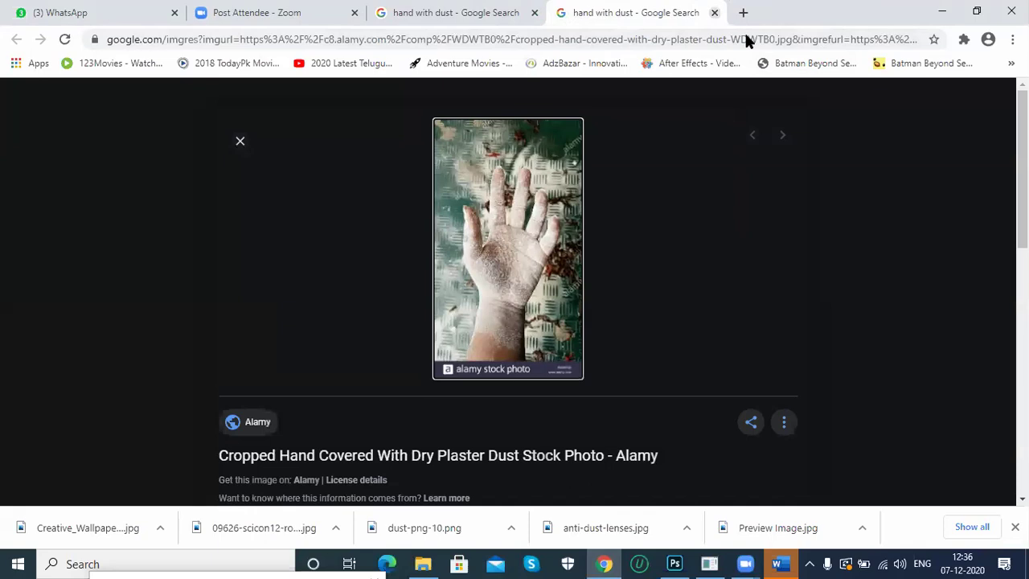
key(ctrl+w)
triple_click(279, 108)
text(eyes)
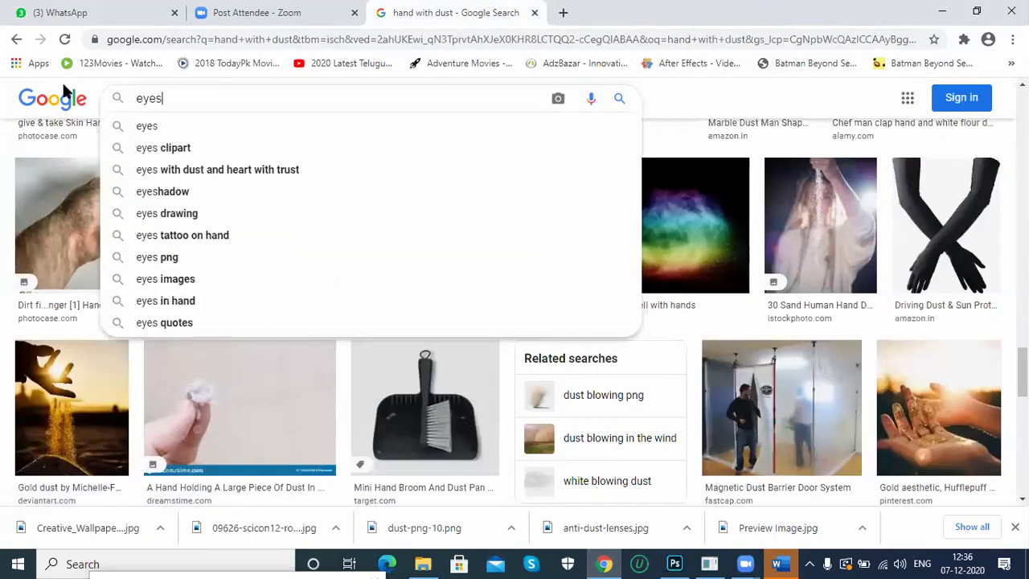
key(Return)
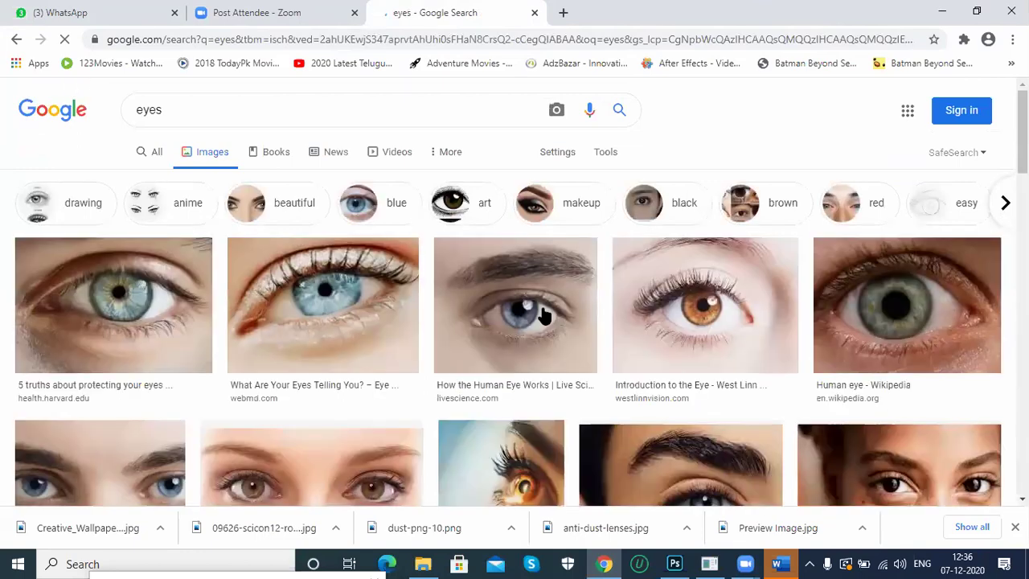
Look over the eye images and refine the image search to "horrer eyes".
scroll(544, 314, down, 2)
scroll(544, 314, down, 3)
text(horro)
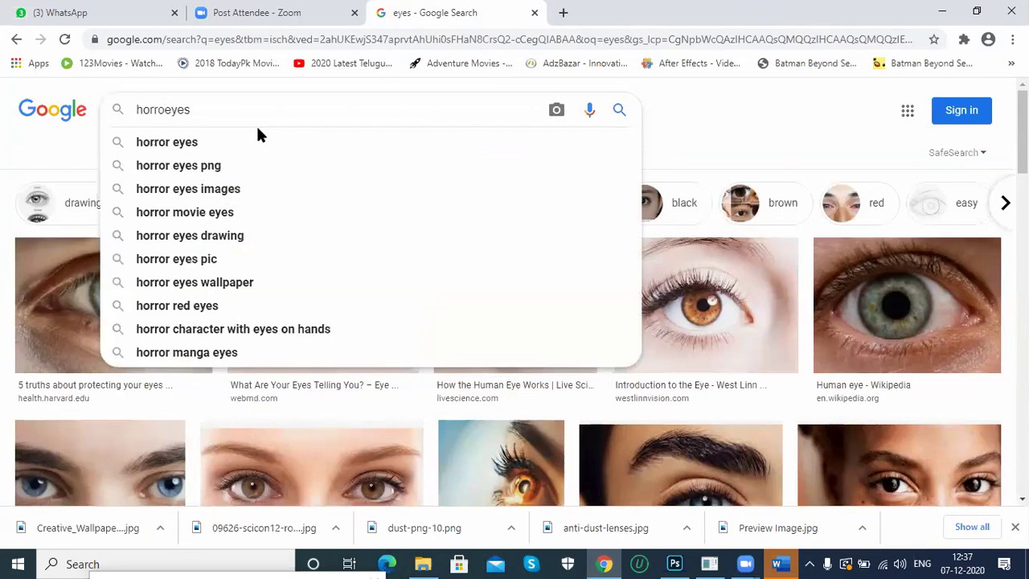
key(BackSpace)
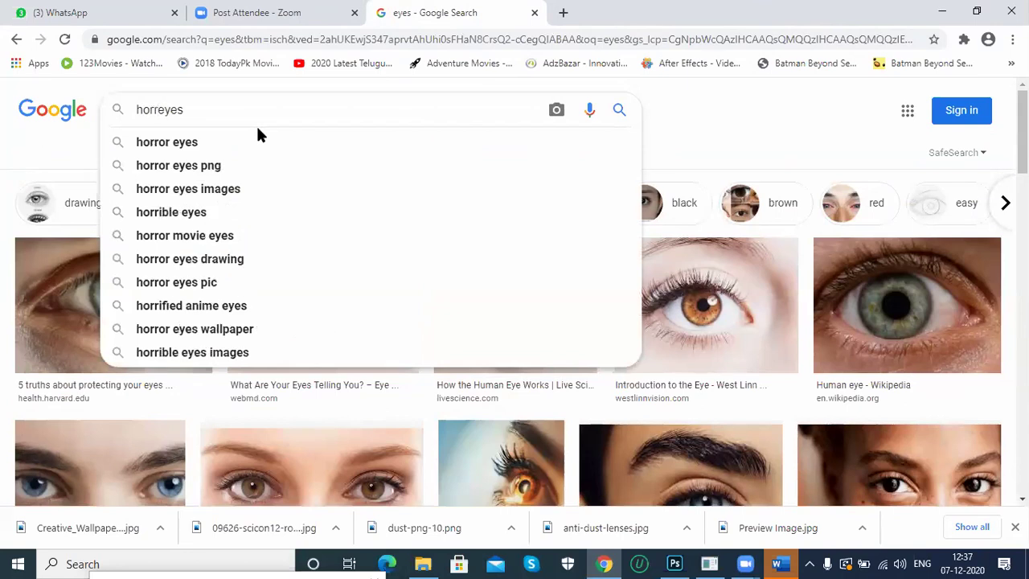
text(er)
key(Down)
key(Return)
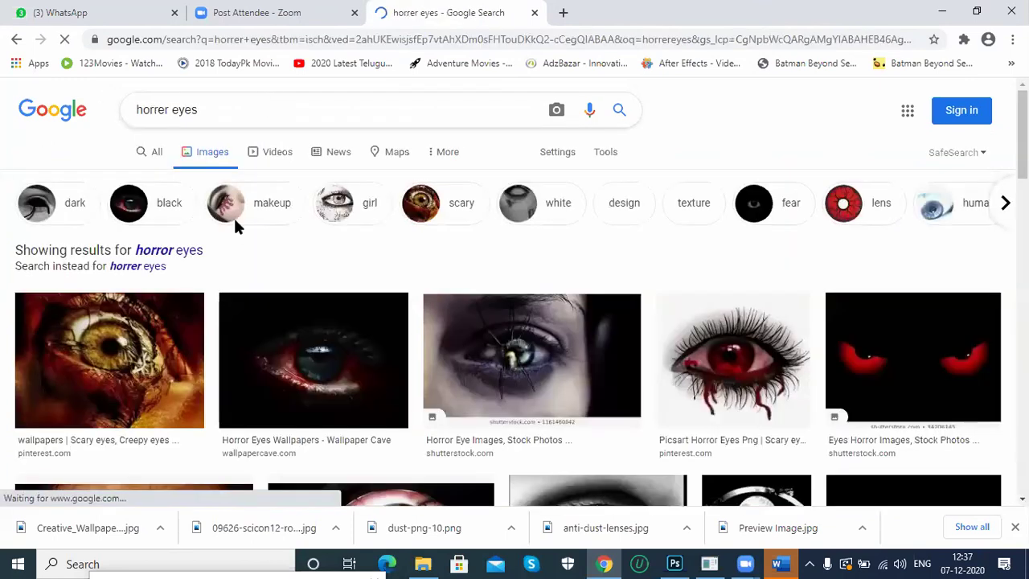
Browse the horror eyes images and open the iStock photo of the wide-eyed woman in a new tab.
scroll(514, 322, down, 3)
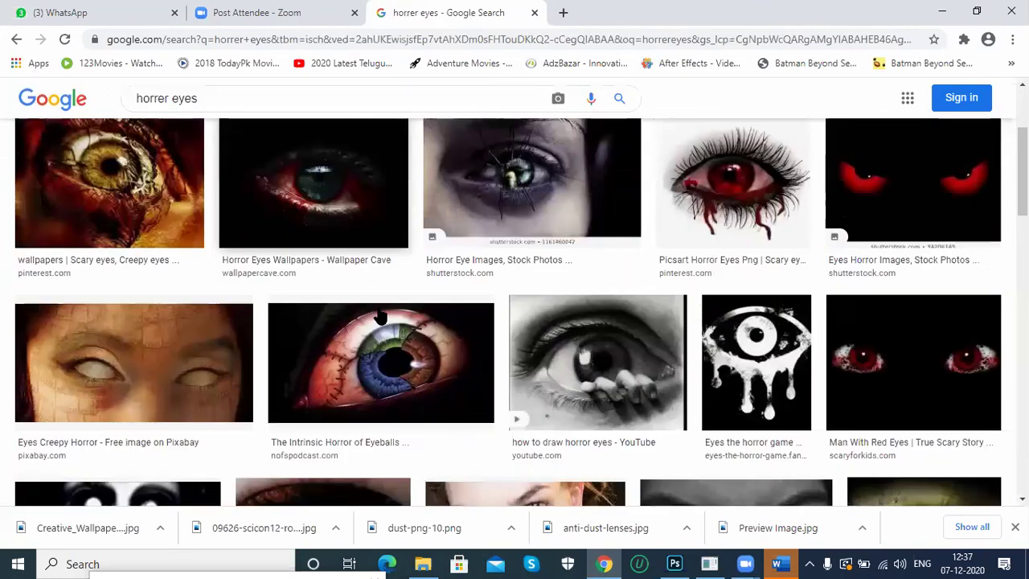
scroll(376, 310, down, 3)
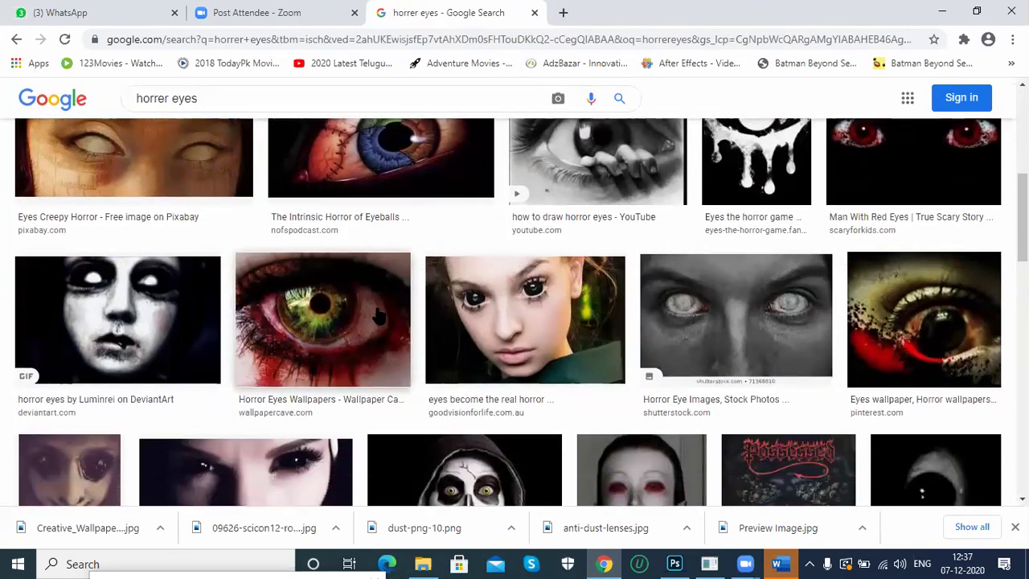
scroll(376, 310, down, 3)
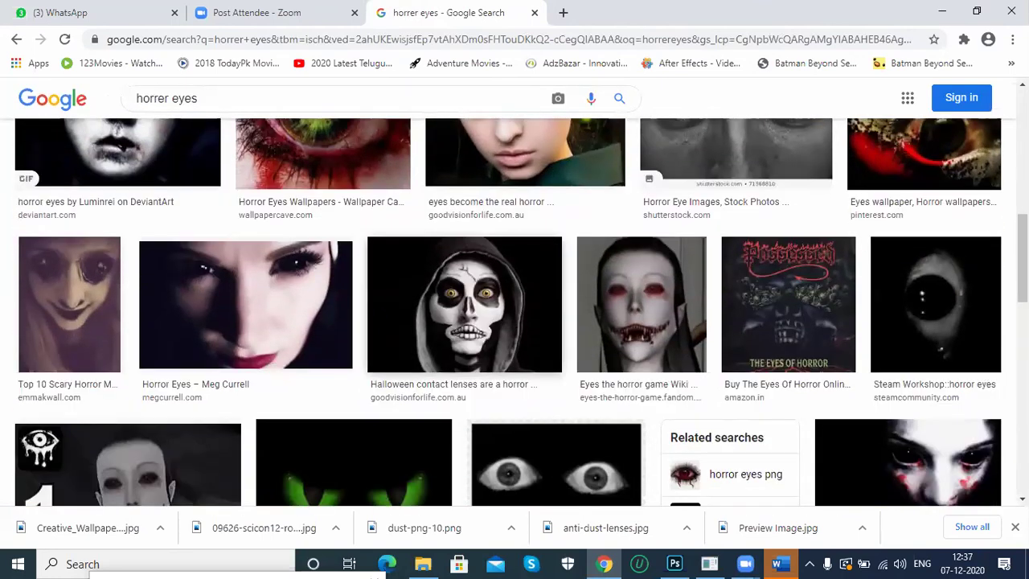
scroll(372, 310, down, 5)
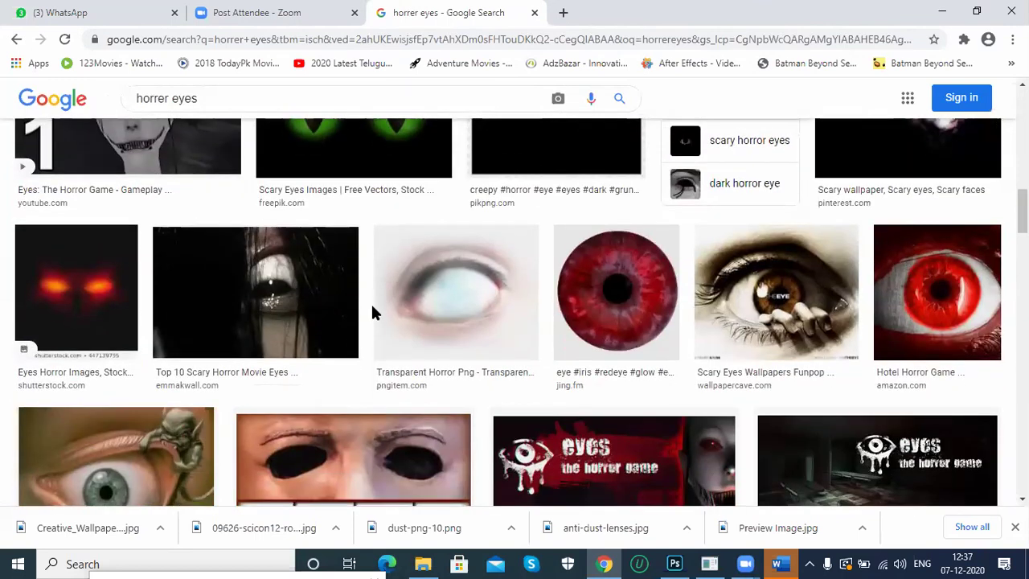
scroll(375, 313, down, 2)
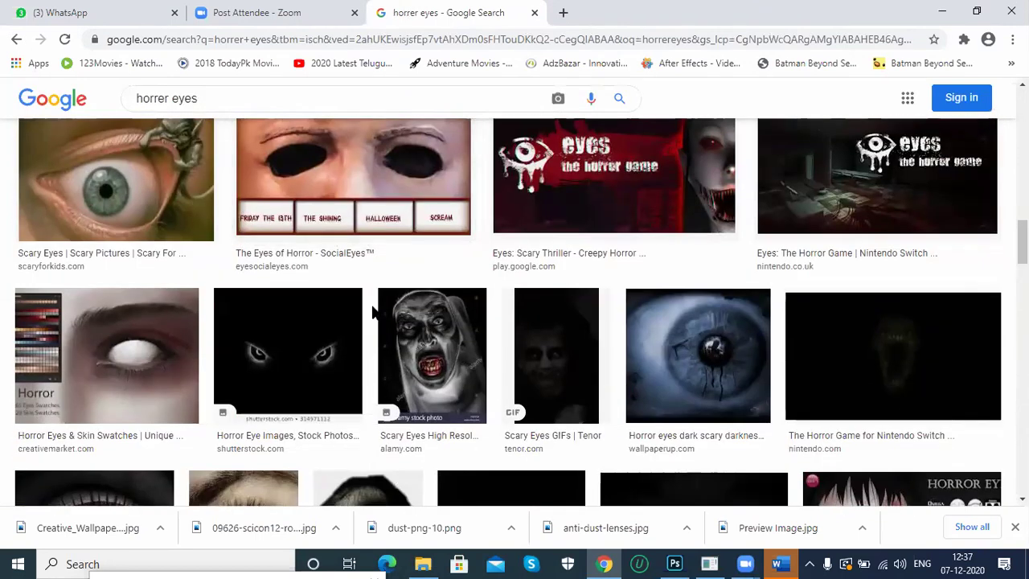
scroll(372, 311, down, 2)
scroll(371, 312, down, 2)
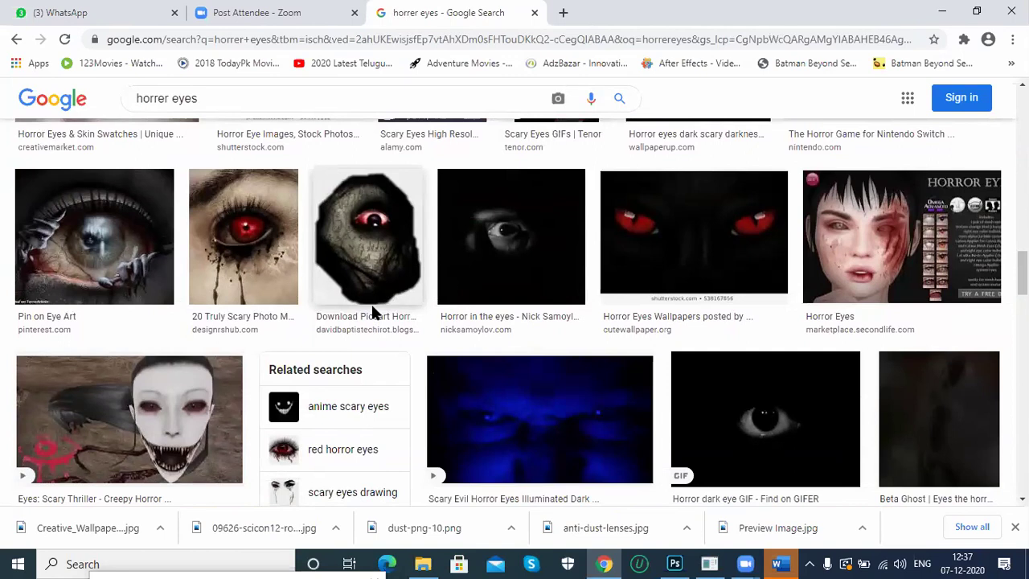
scroll(372, 315, down, 4)
scroll(373, 315, down, 2)
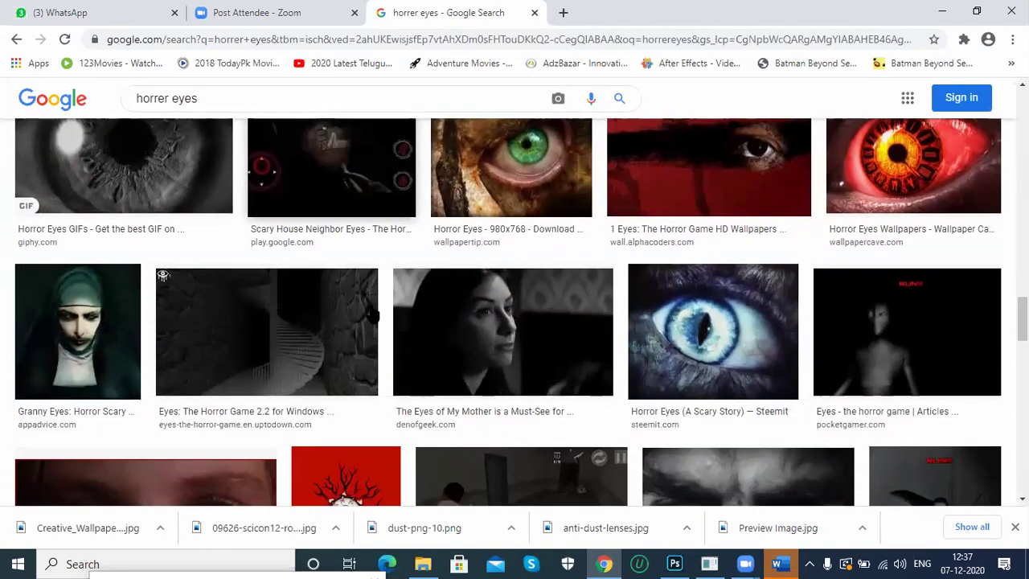
scroll(373, 316, down, 3)
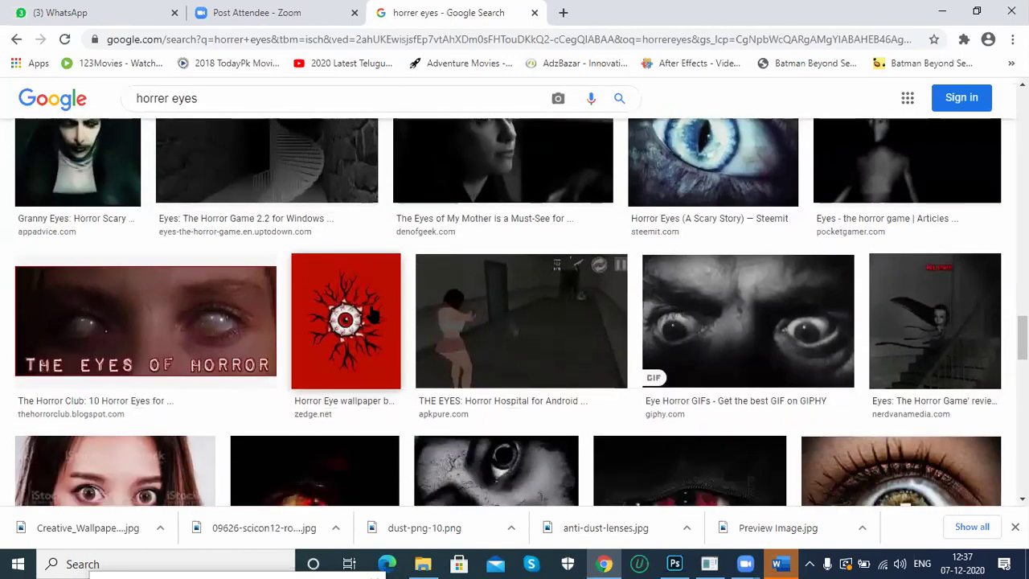
scroll(373, 315, down, 5)
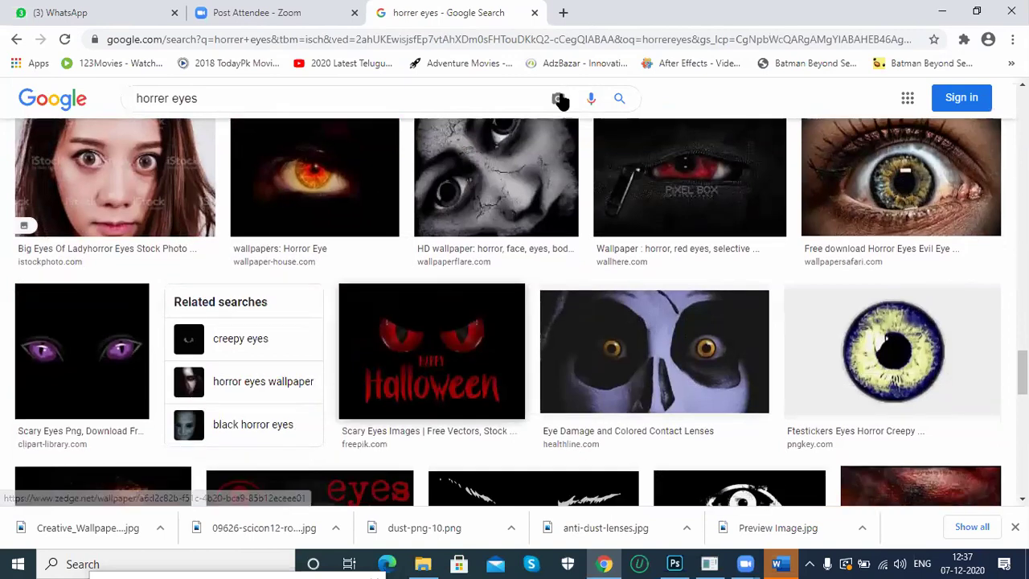
scroll(178, 233, up, 1)
right_click(165, 225)
key(Return)
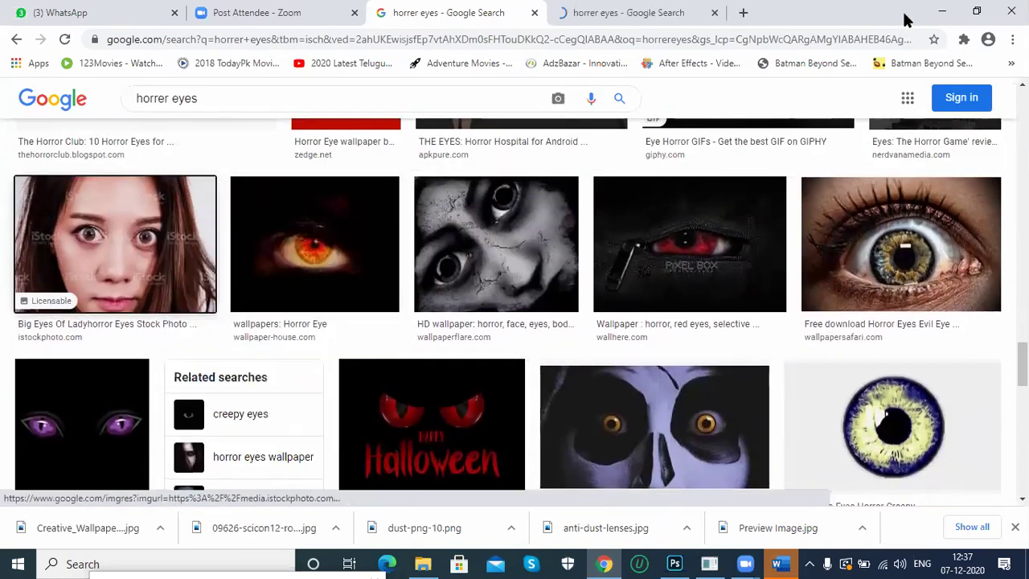
Look further through the horror eyes image results and open the Eyes of Laura Mars picture in a new tab.
scroll(166, 225, down, 1)
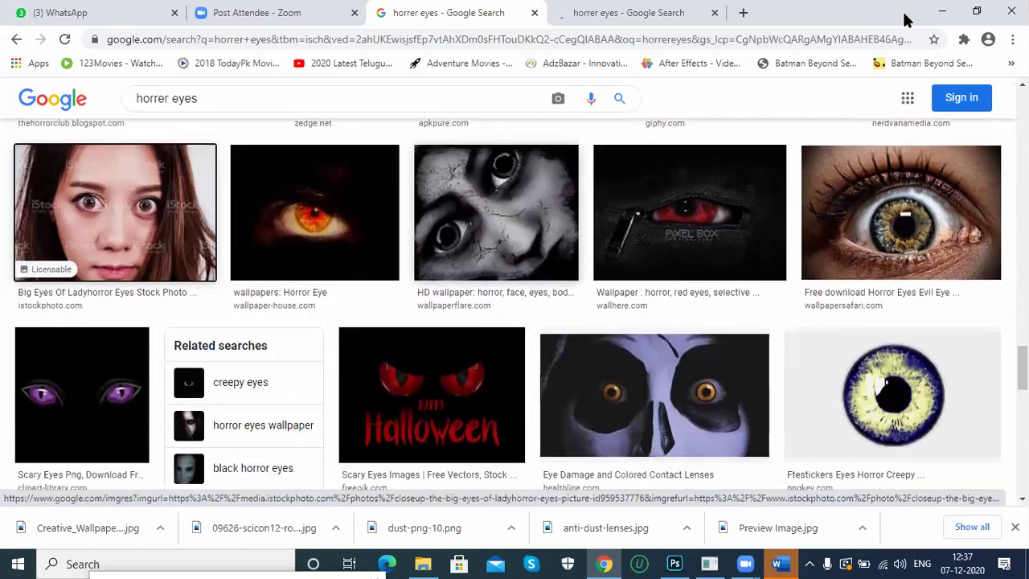
scroll(3, 340, down, 3)
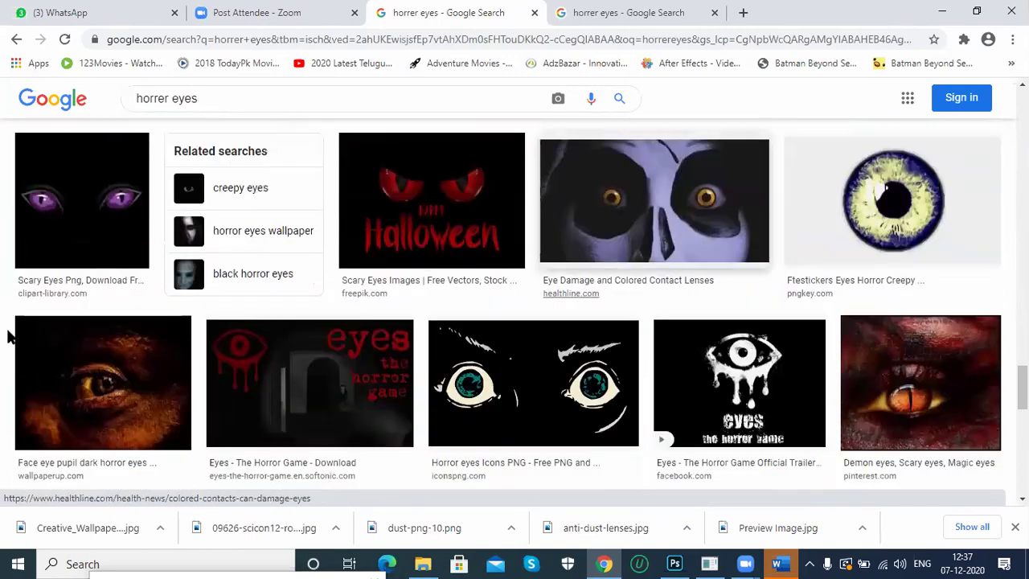
scroll(104, 252, down, 1)
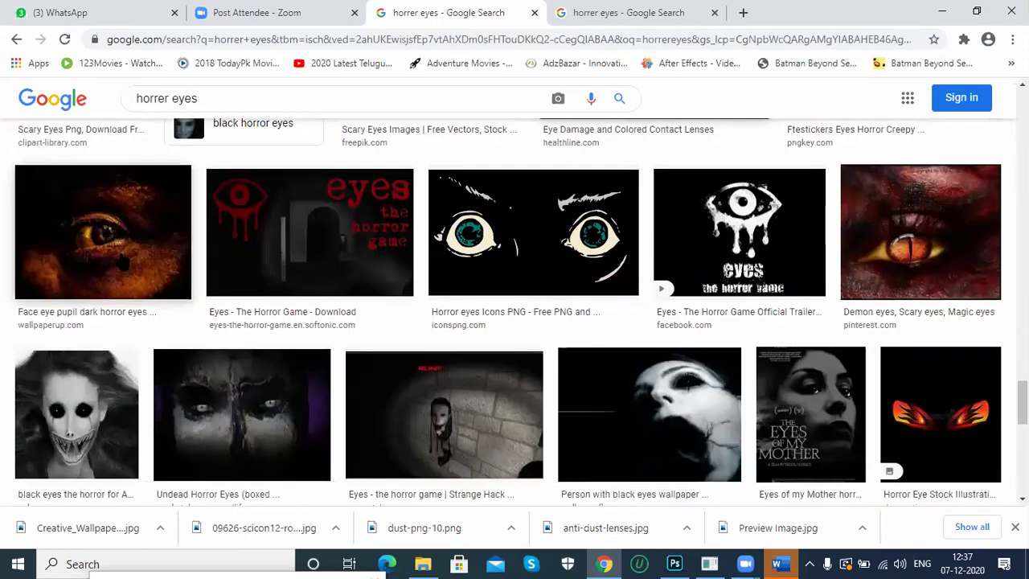
scroll(105, 299, down, 1)
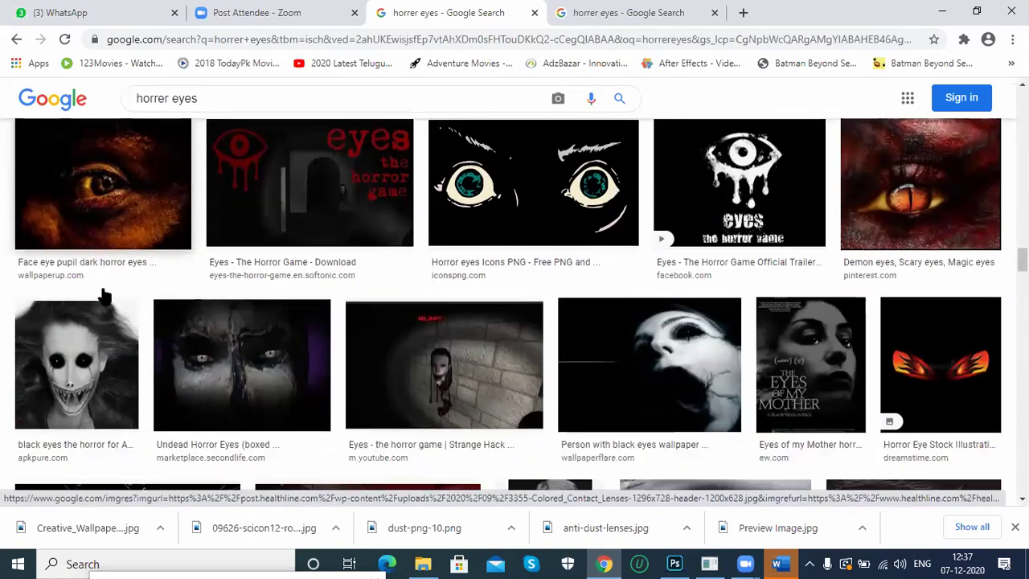
scroll(103, 295, down, 2)
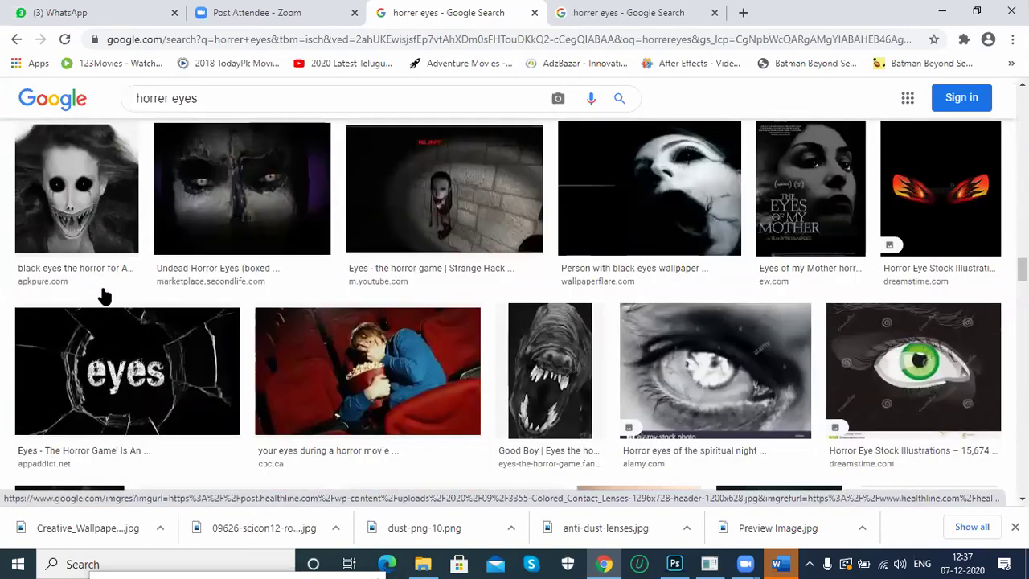
scroll(103, 295, down, 1)
scroll(518, 305, down, 1)
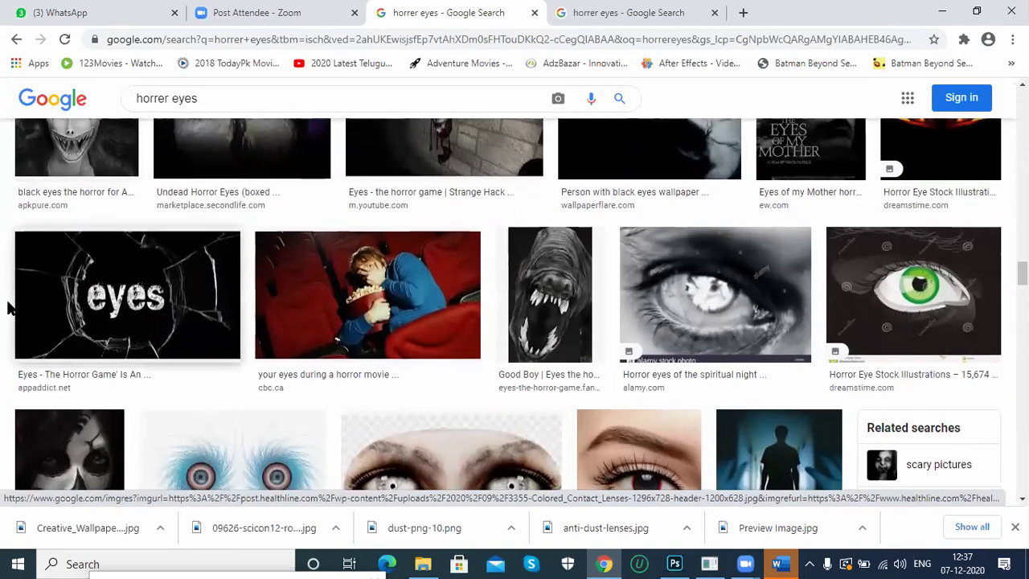
scroll(10, 305, down, 2)
scroll(241, 281, down, 2)
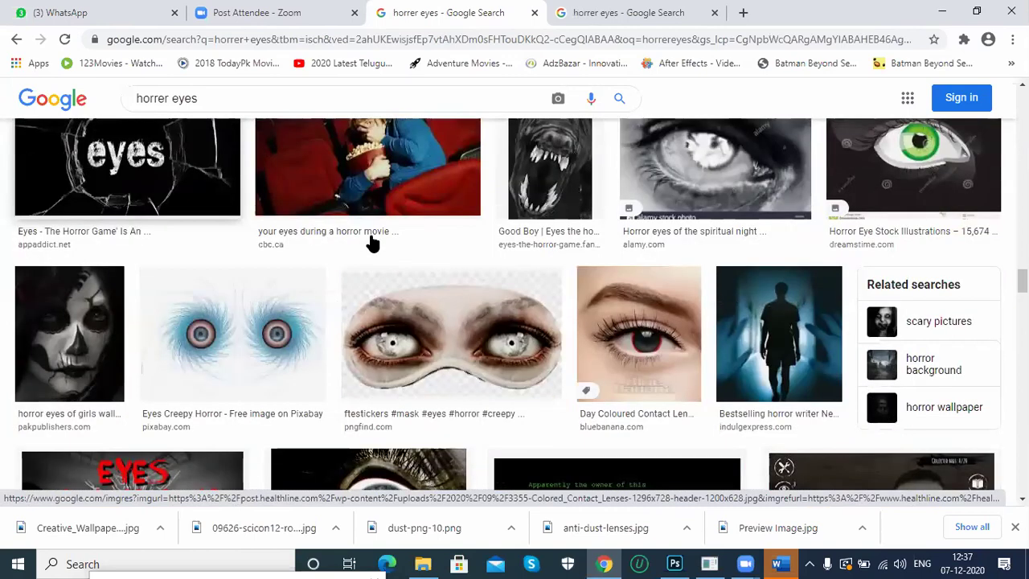
scroll(512, 253, down, 6)
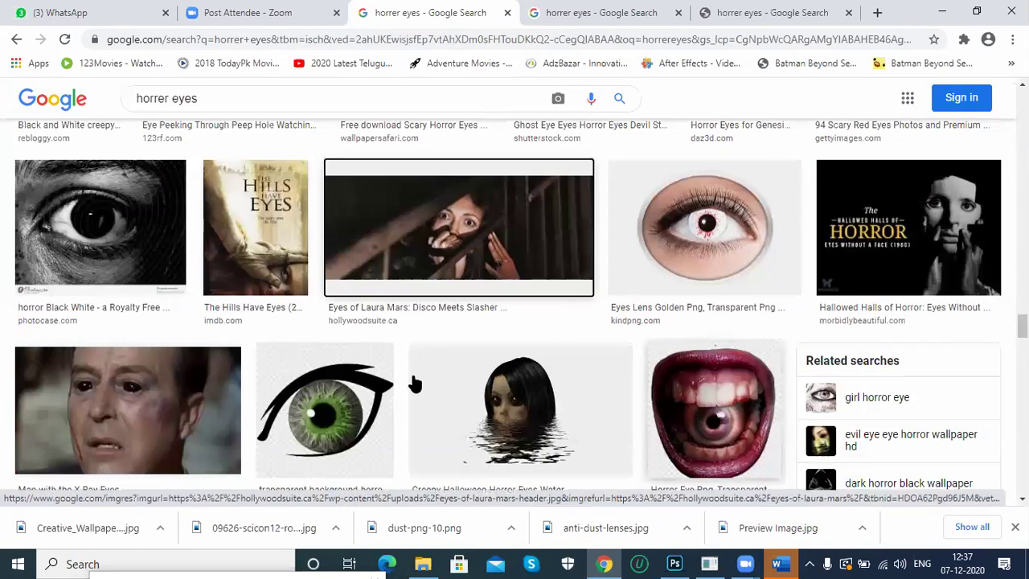
Find the freeimages.com close-up of wide bloodshot red eyes in the image results and open it in a new tab.
scroll(417, 388, down, 3)
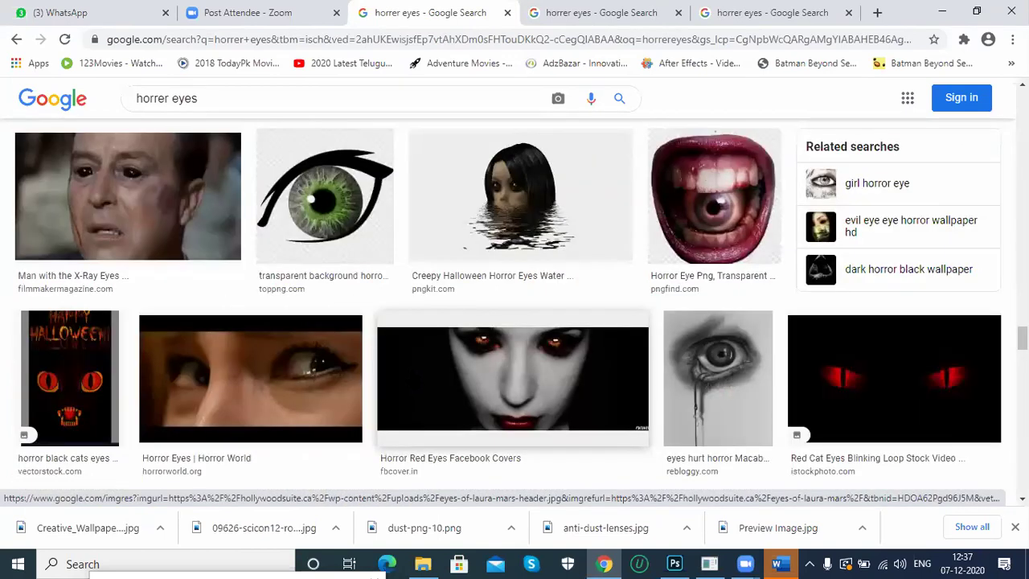
scroll(411, 375, down, 2)
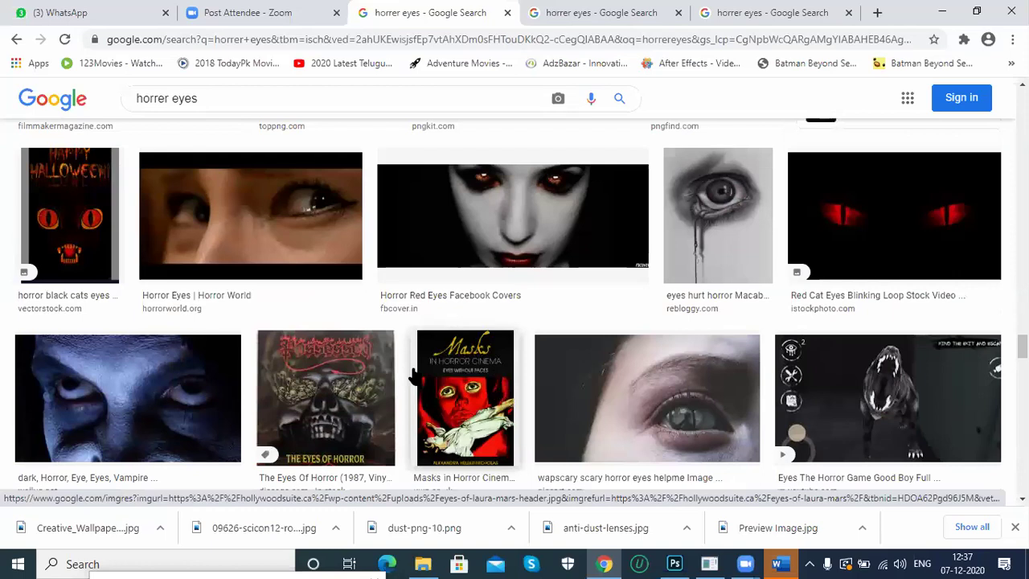
scroll(142, 349, down, 2)
scroll(160, 294, down, 2)
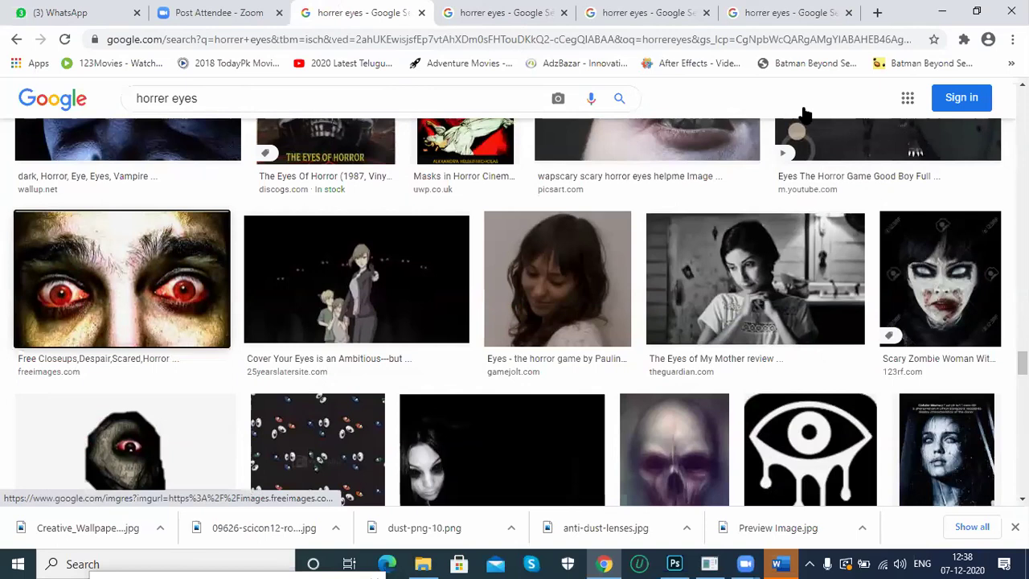
Save the red-eyed close-up photo as a JPEG under its suggested name in the photoshop examples folder.
click(799, 32)
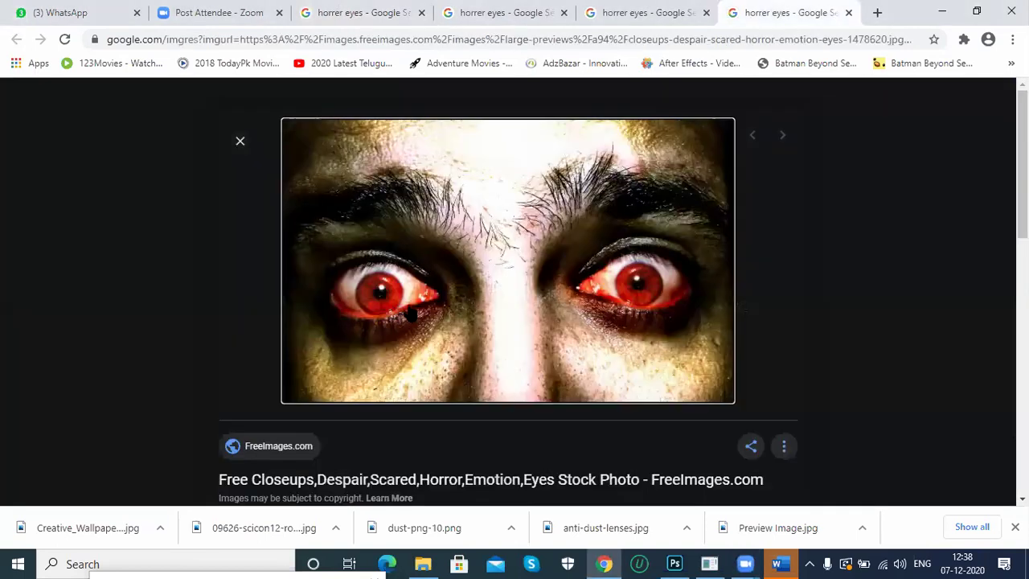
right_click(496, 283)
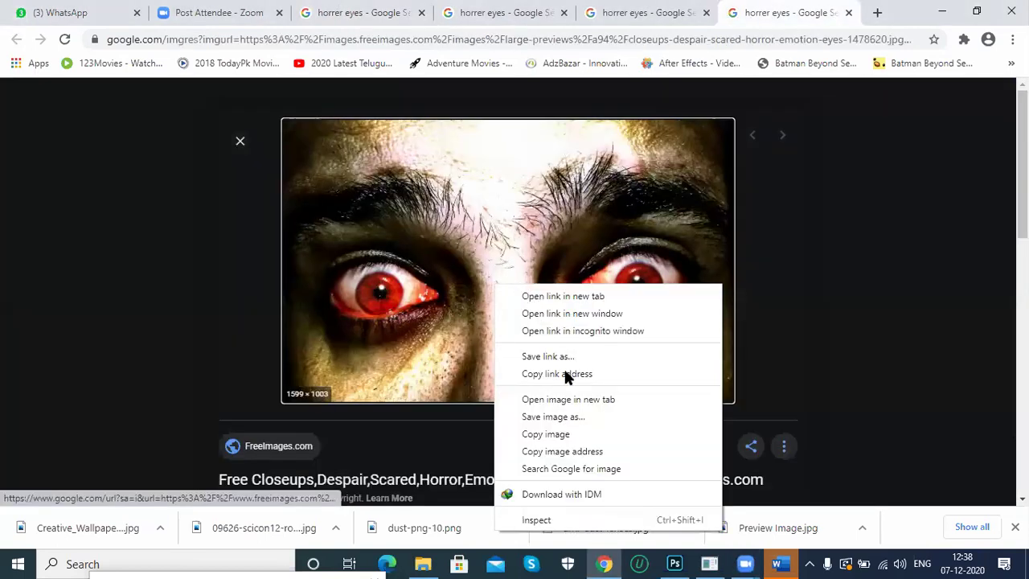
click(572, 416)
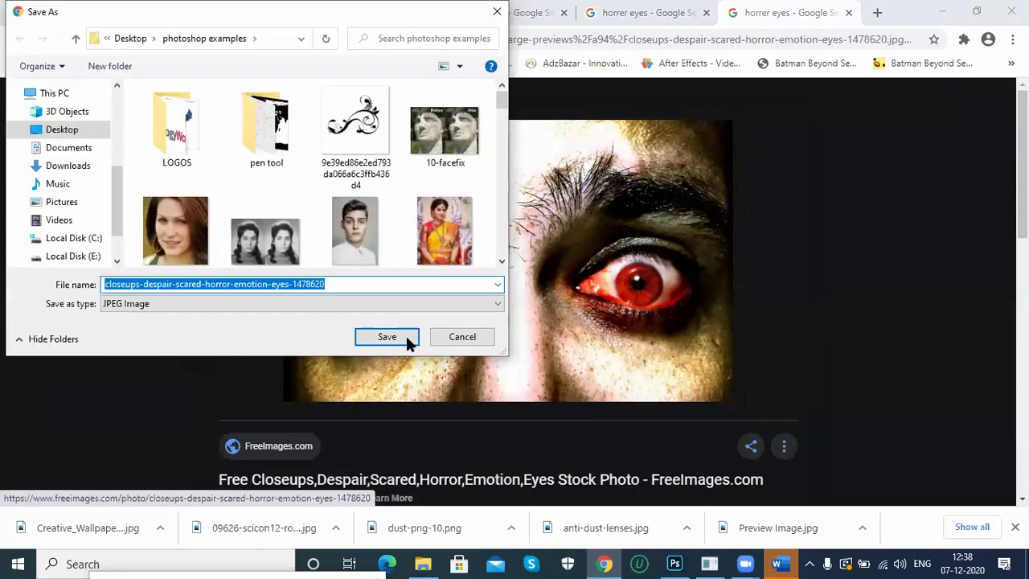
click(387, 336)
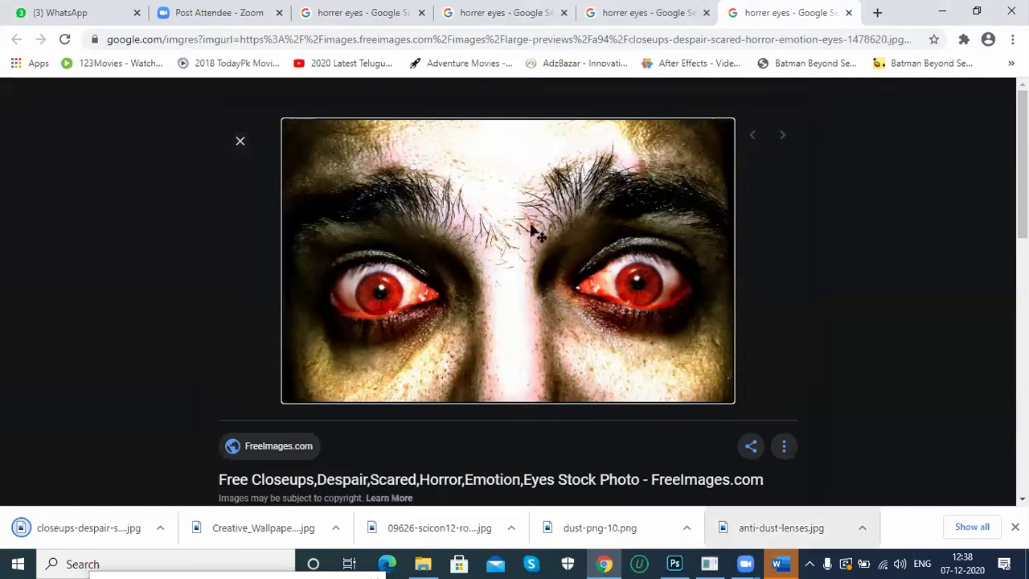
Switch to Photoshop and open closeups-despair-scared-horror-emotion-eyes-1478620.jpg from the photoshop examples folder.
key(alt+Tab)
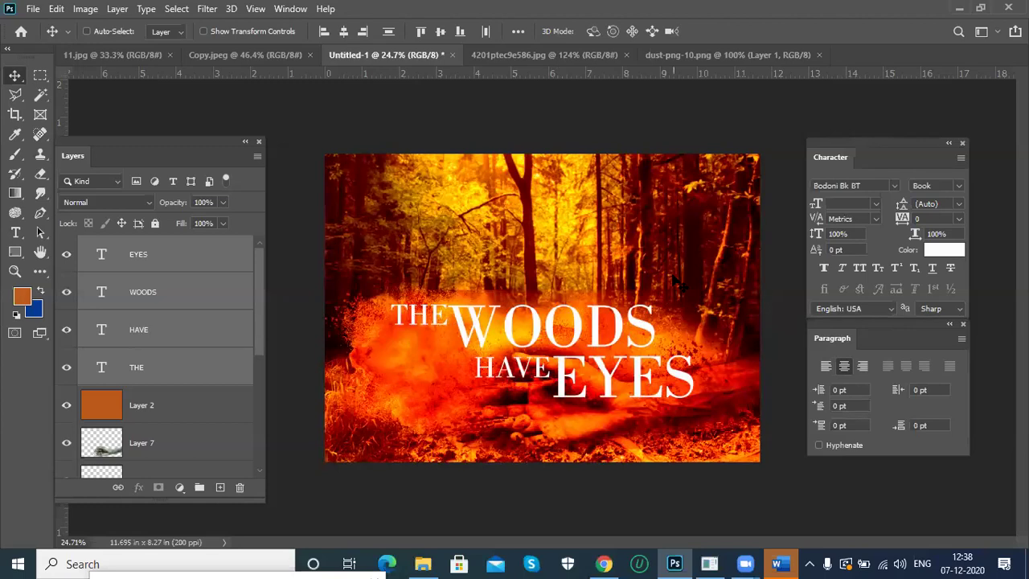
key(ctrl)
key(ctrl+o)
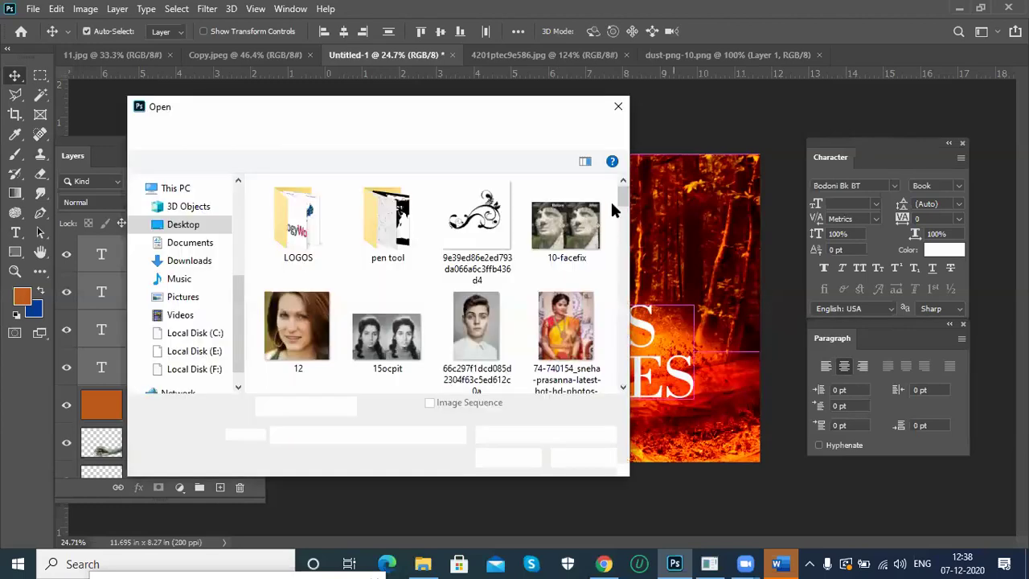
click(625, 219)
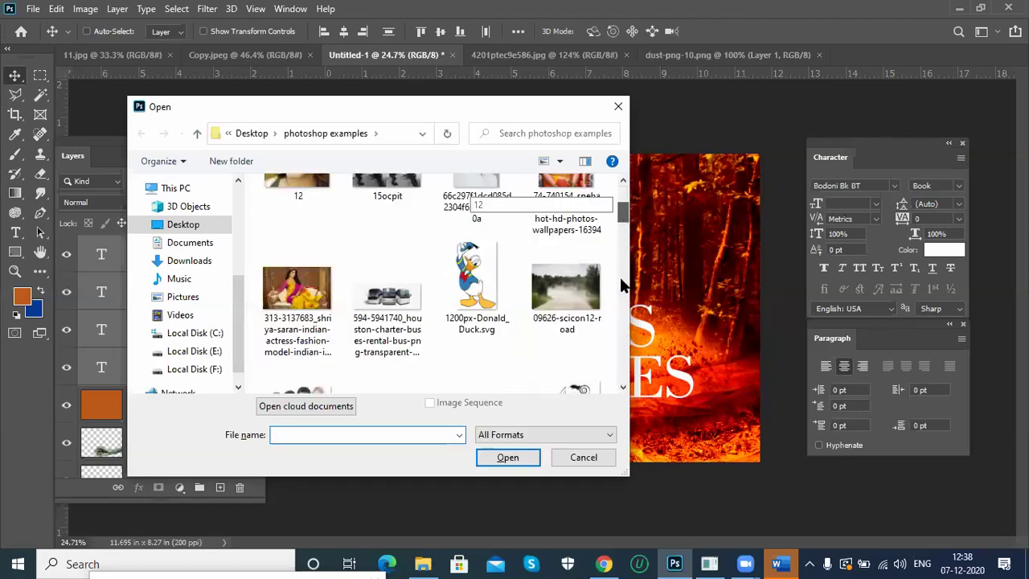
scroll(398, 300, down, 5)
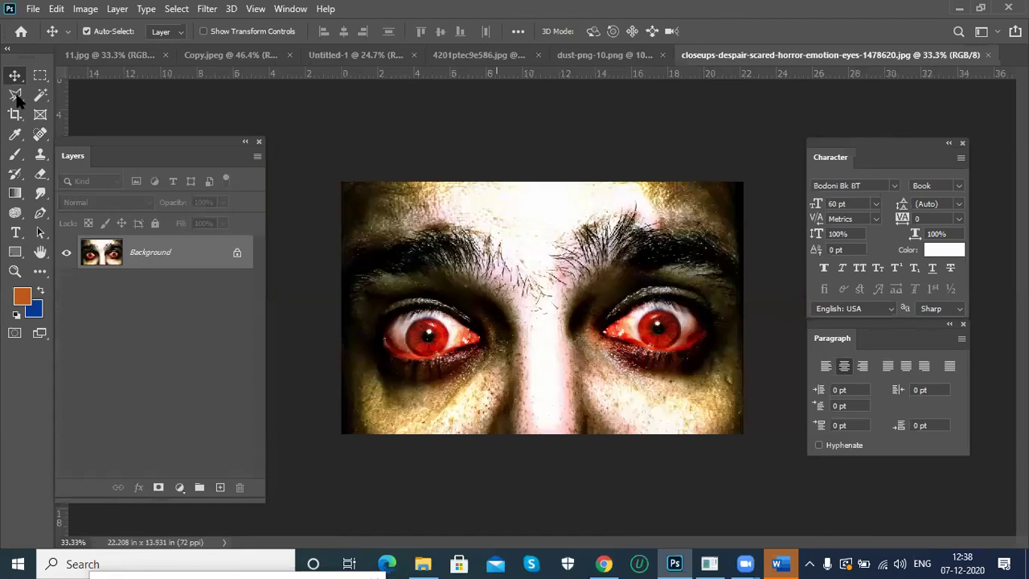
Draw a freehand Lasso selection around both eyes and the bridge of the nose.
click(16, 96)
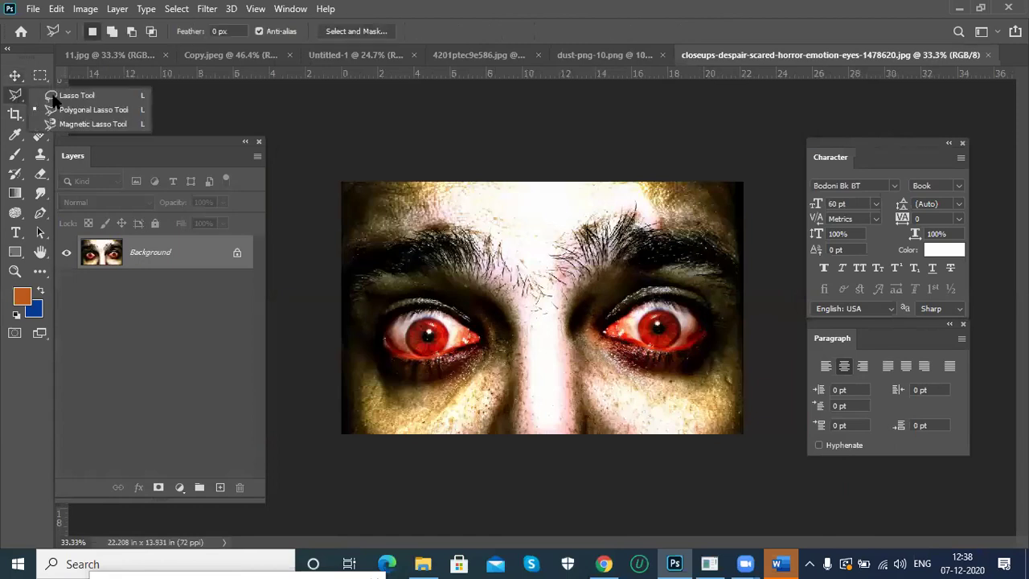
click(56, 96)
mouse_move(410, 285)
mouse_down()
mouse_move(527, 279)
mouse_move(612, 260)
mouse_move(728, 330)
mouse_move(723, 368)
mouse_move(649, 402)
mouse_move(477, 381)
mouse_move(402, 408)
mouse_up()
drag(519, 432, 368, 437)
Soften the eye selection in Select and Mask with a feather of 44.1 px.
key(ctrl+alt+r)
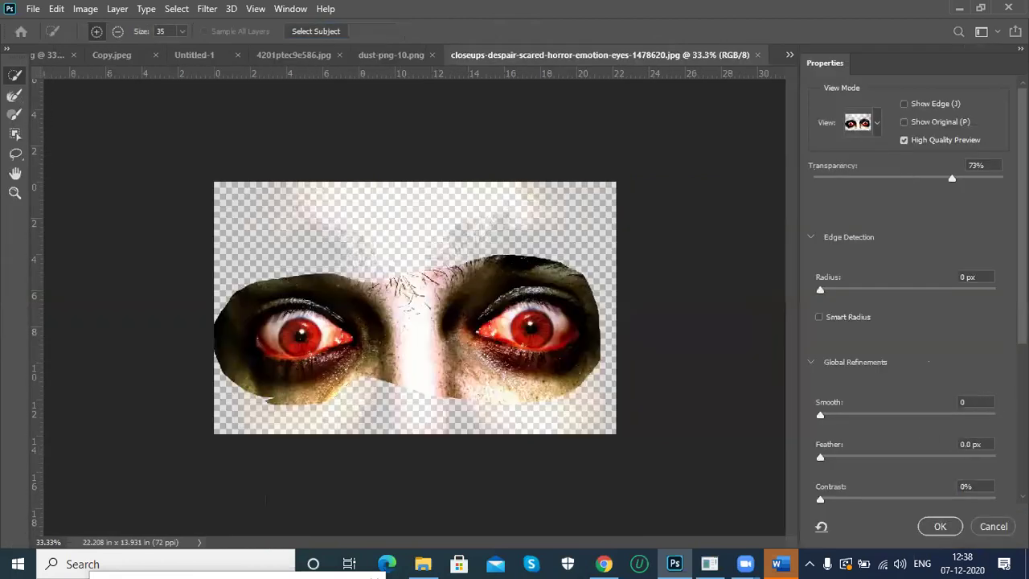
scroll(820, 369, down, 3)
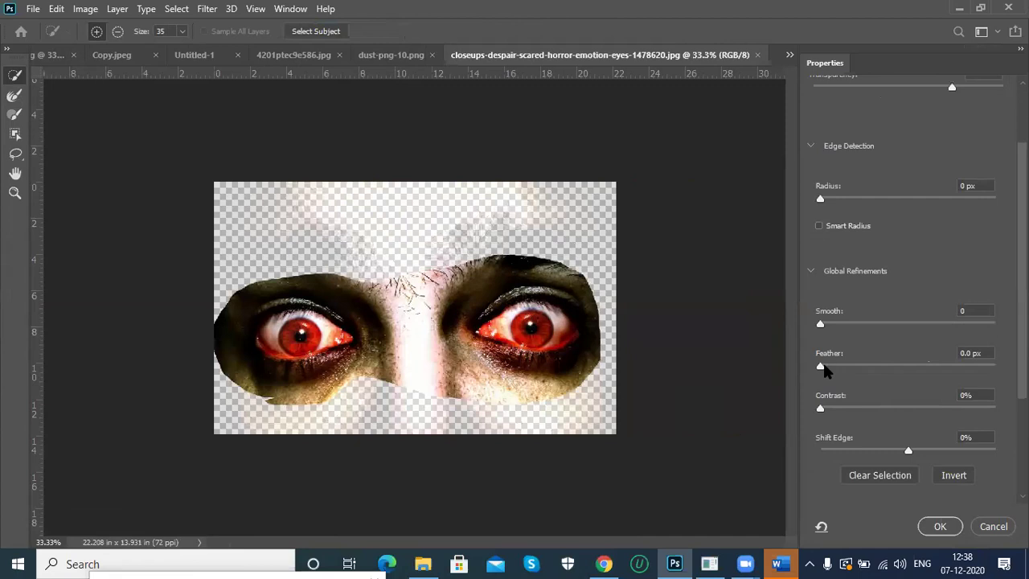
click(873, 367)
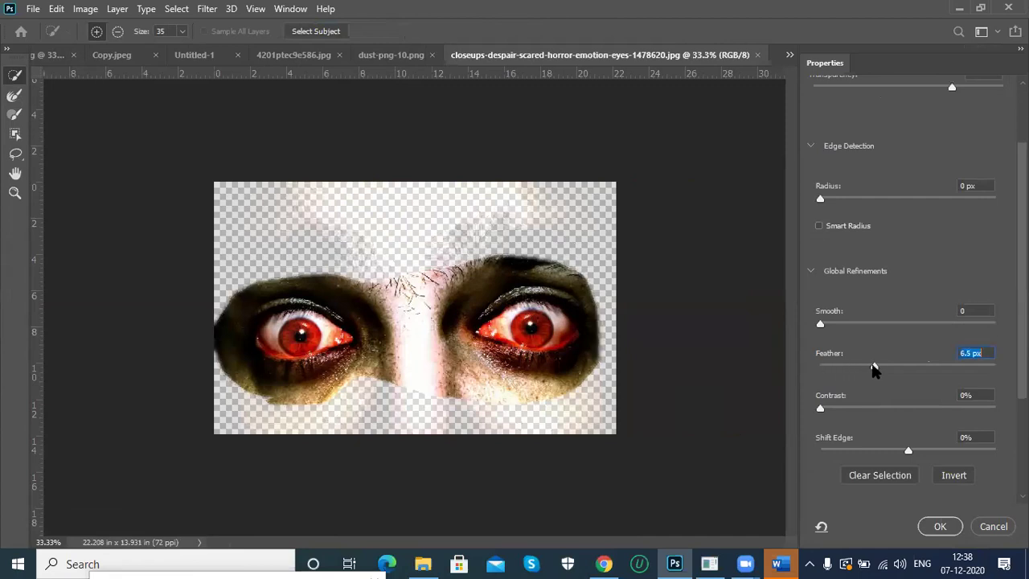
click(916, 367)
drag(917, 367, 913, 367)
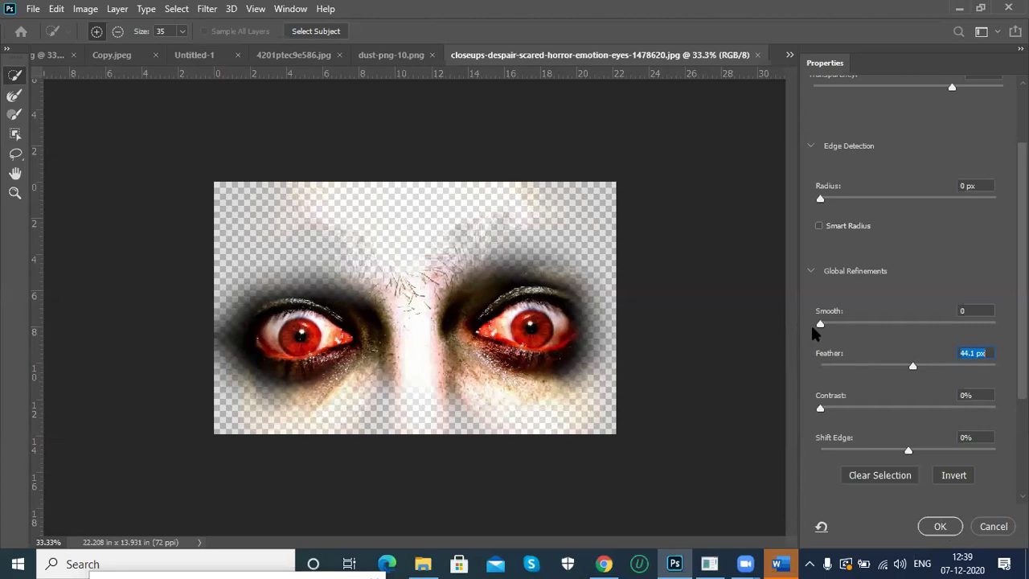
click(940, 526)
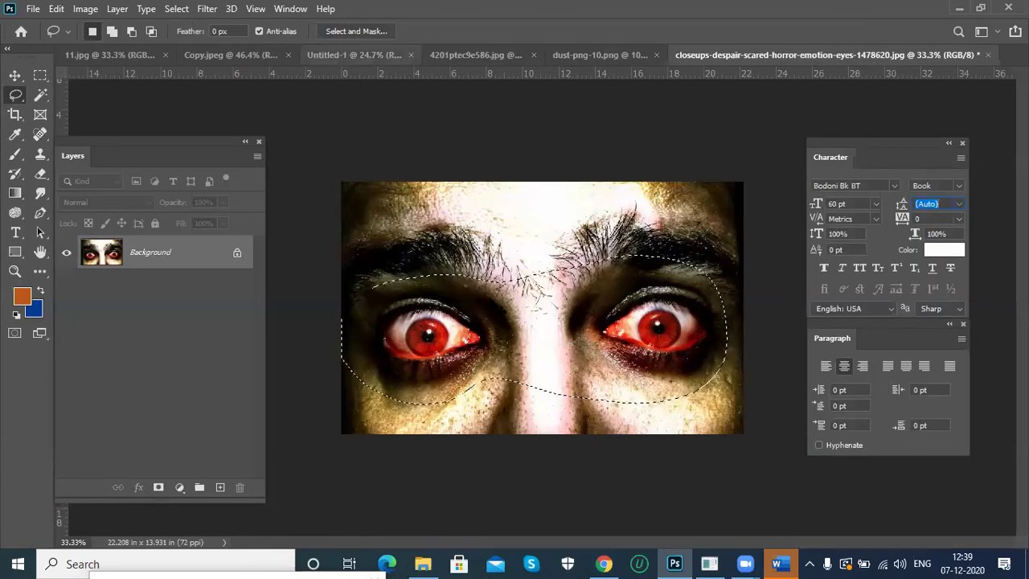
click(353, 55)
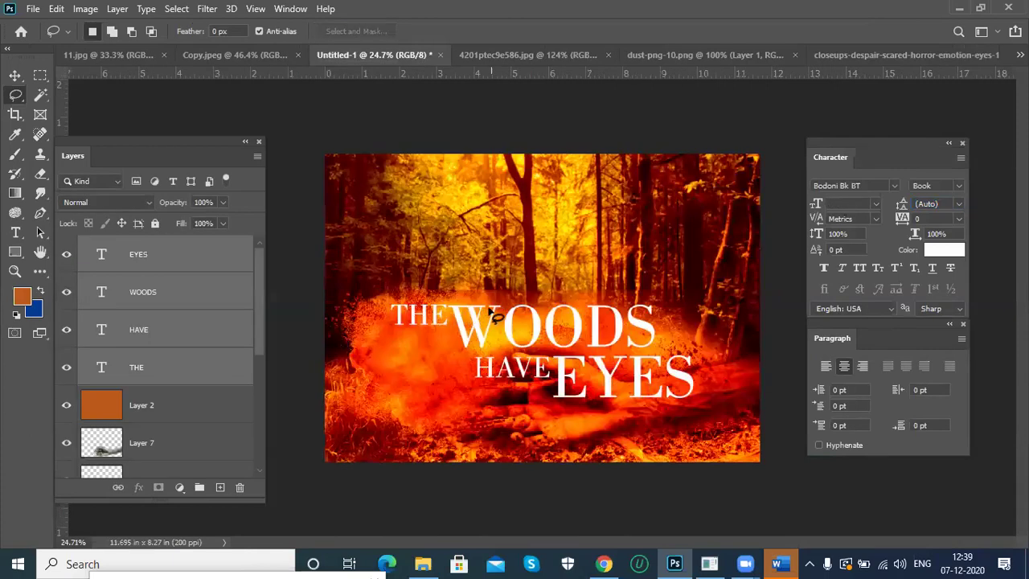
key(ctrl+v)
key(ctrl+z)
click(844, 54)
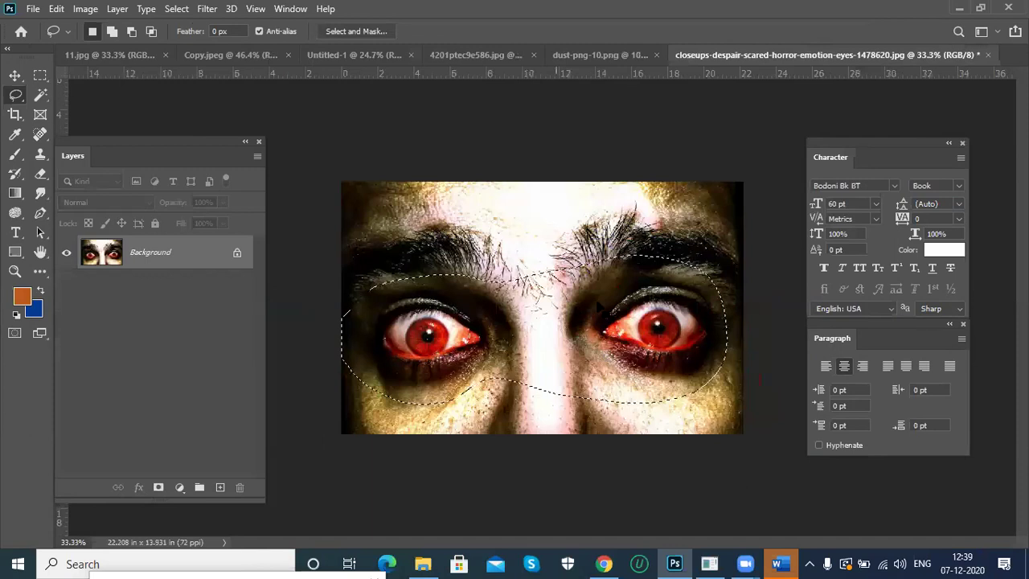
Copy the feathered eyes into the Untitled-1 poster and move them up above the title text.
click(334, 56)
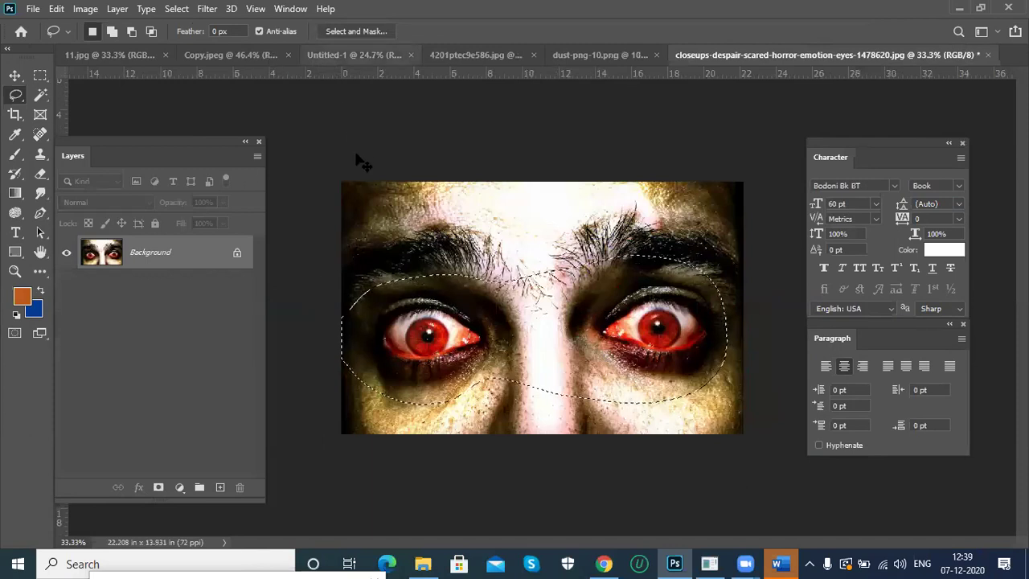
key(ctrl+v)
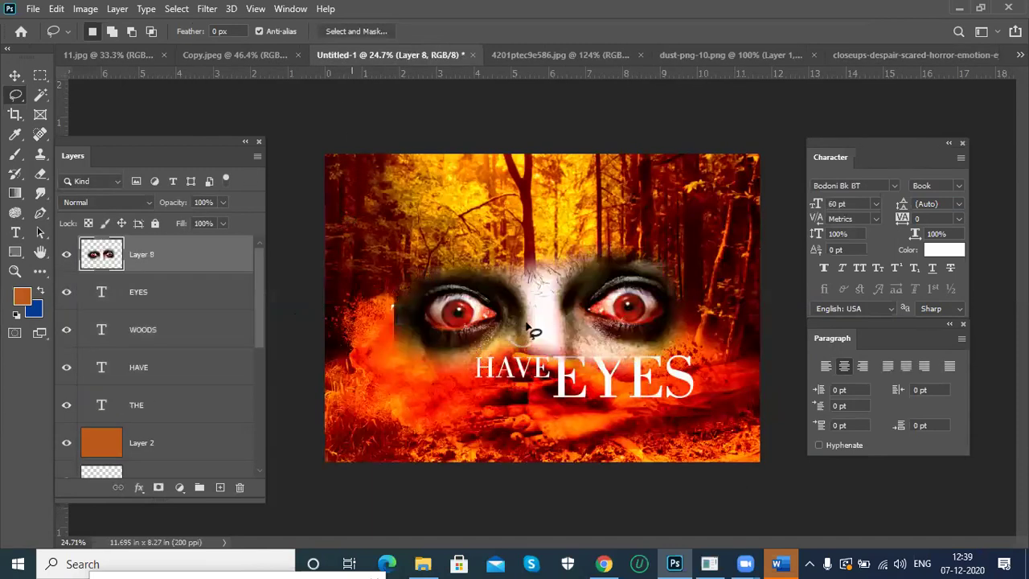
key(v)
drag(572, 278, 563, 178)
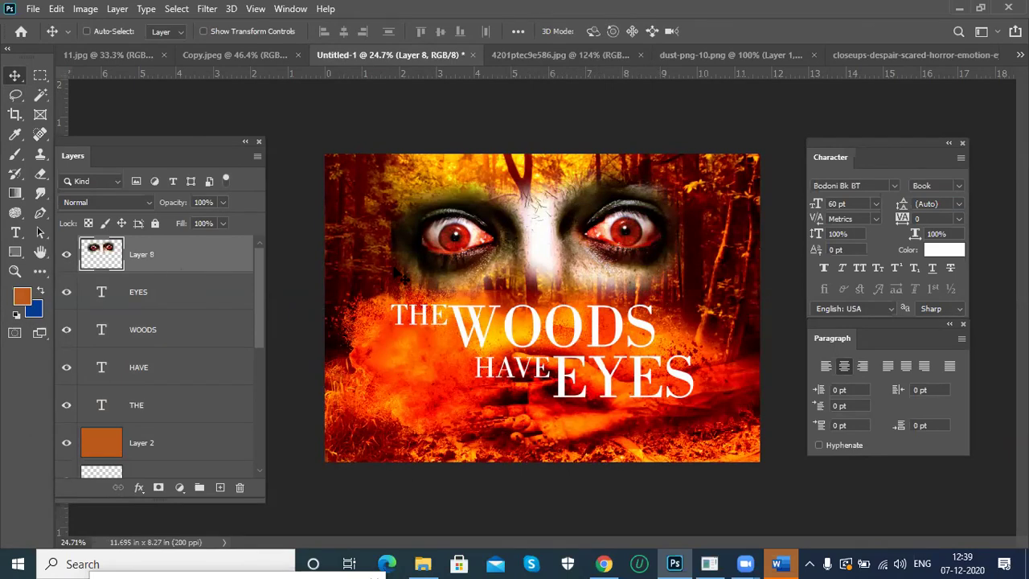
key(e)
key(bracketleft)
key(bracketleft)
key(bracketleft)
key(bracketleft)
key(bracketleft)
key(bracketleft)
key(bracketleft)
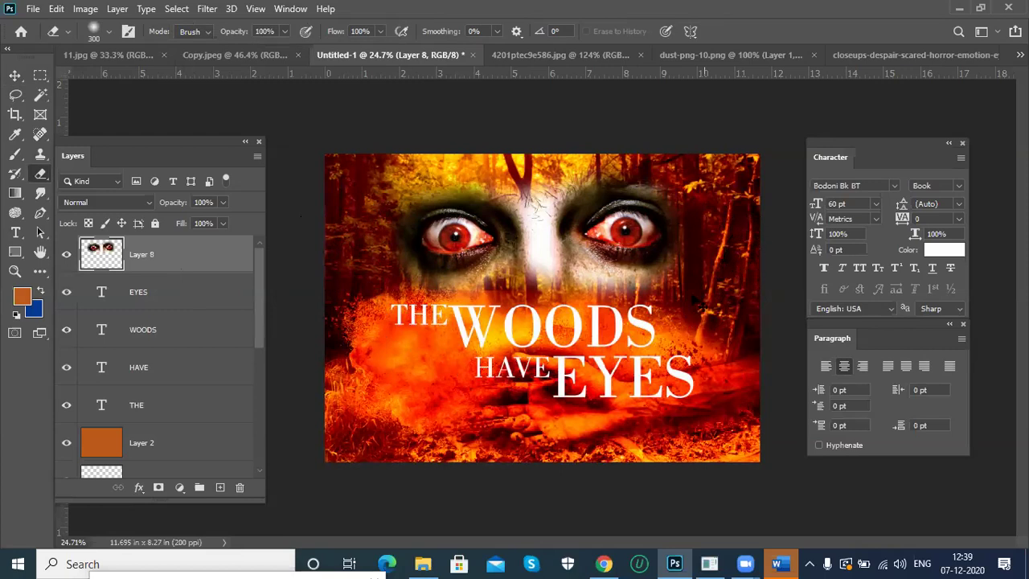
key(v)
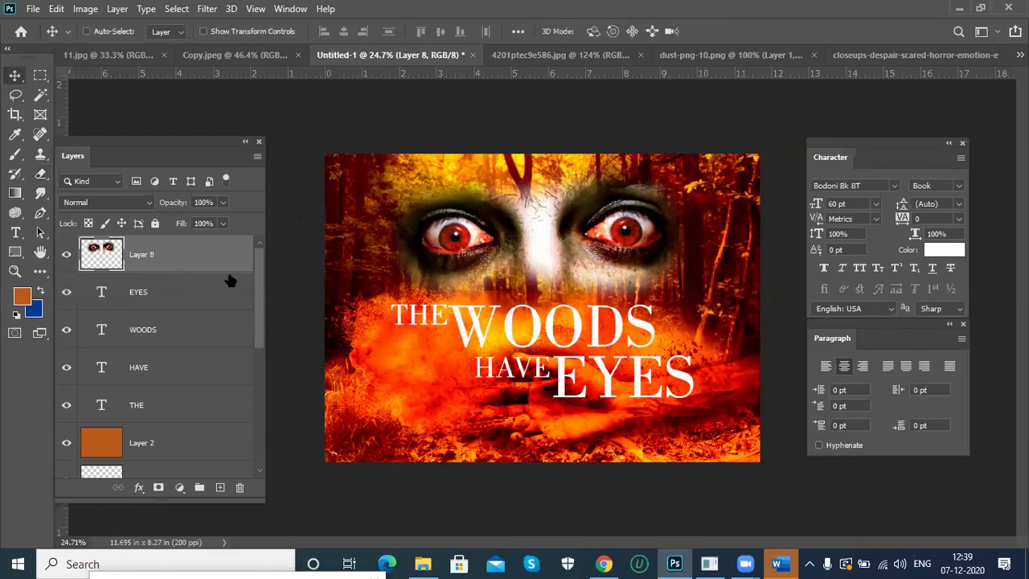
Duplicate the eyes layer, hide the copy, and select the original with it kept visible.
key(ctrl+j)
click(66, 292)
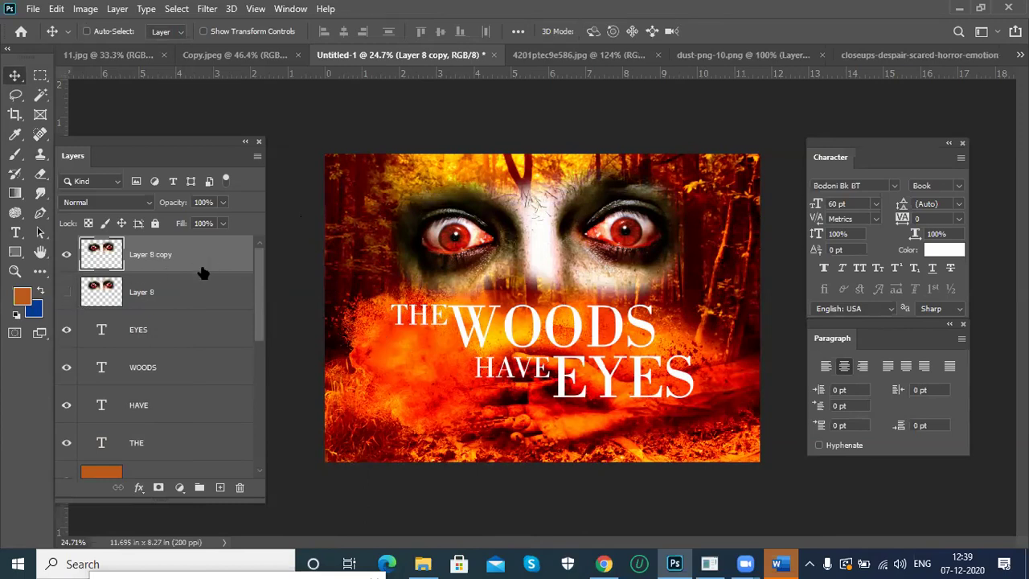
click(66, 254)
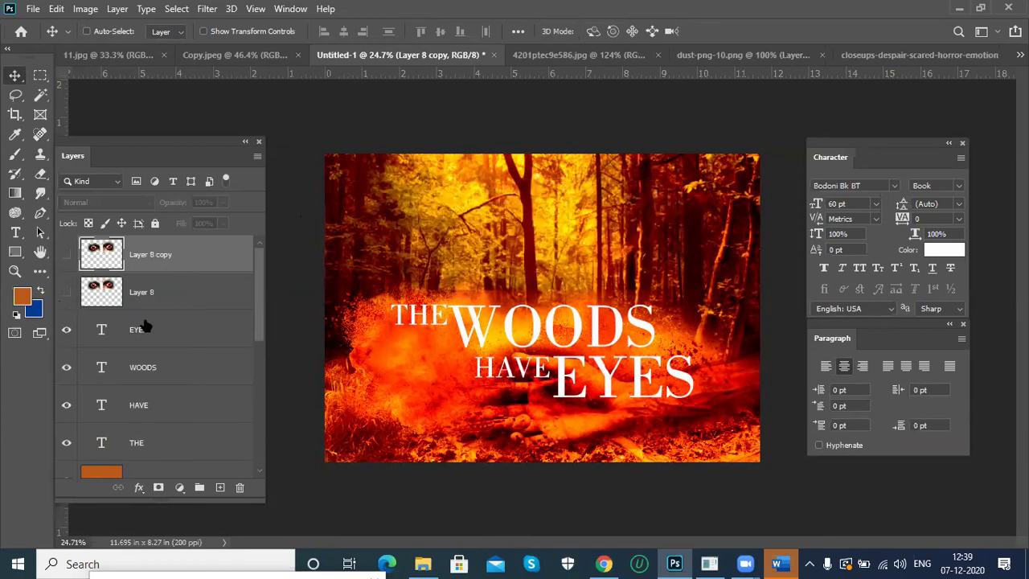
click(66, 291)
click(184, 299)
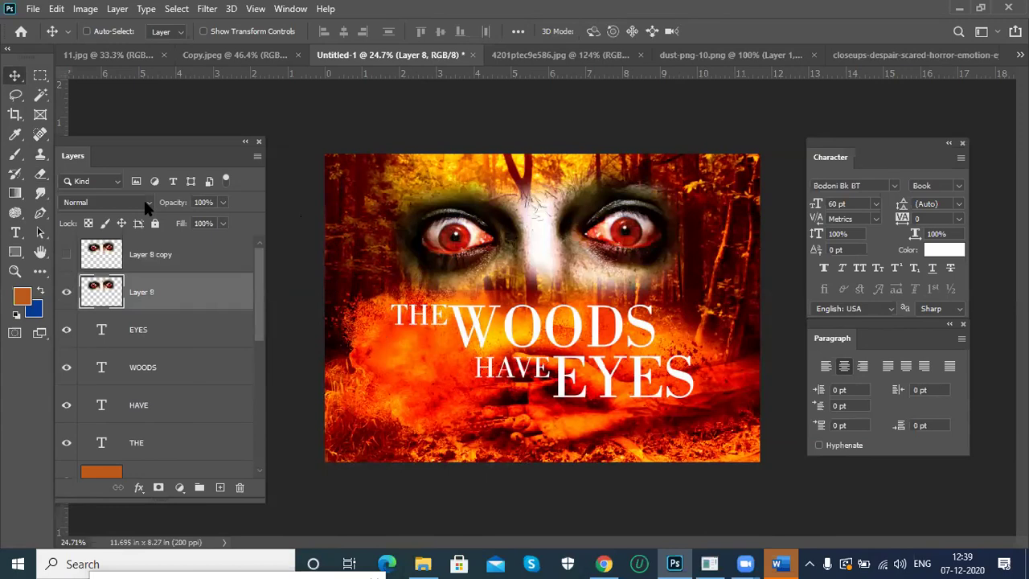
Set the eyes layer's blend mode to Hard Light and adjust its position above the title text.
click(146, 206)
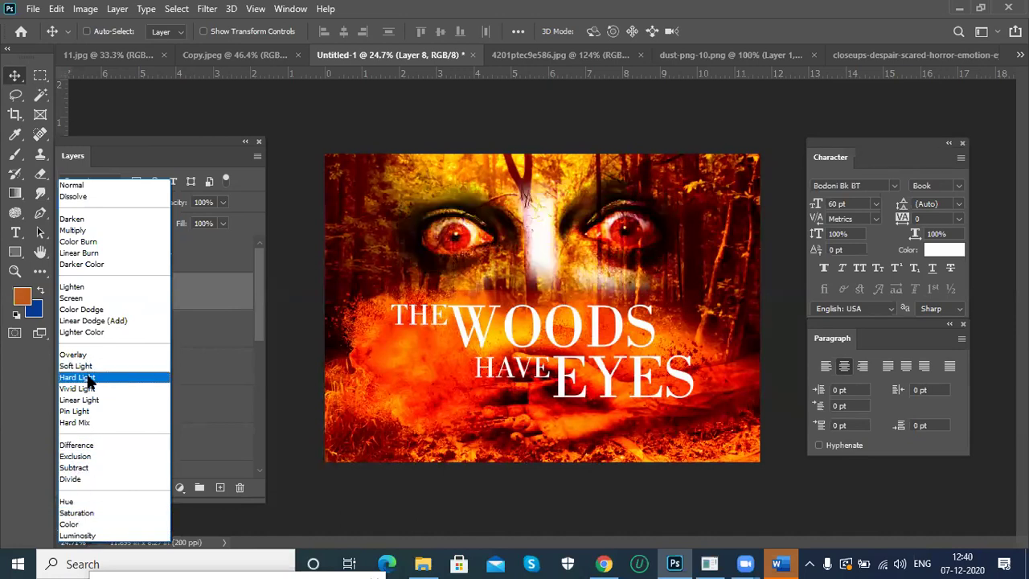
click(90, 382)
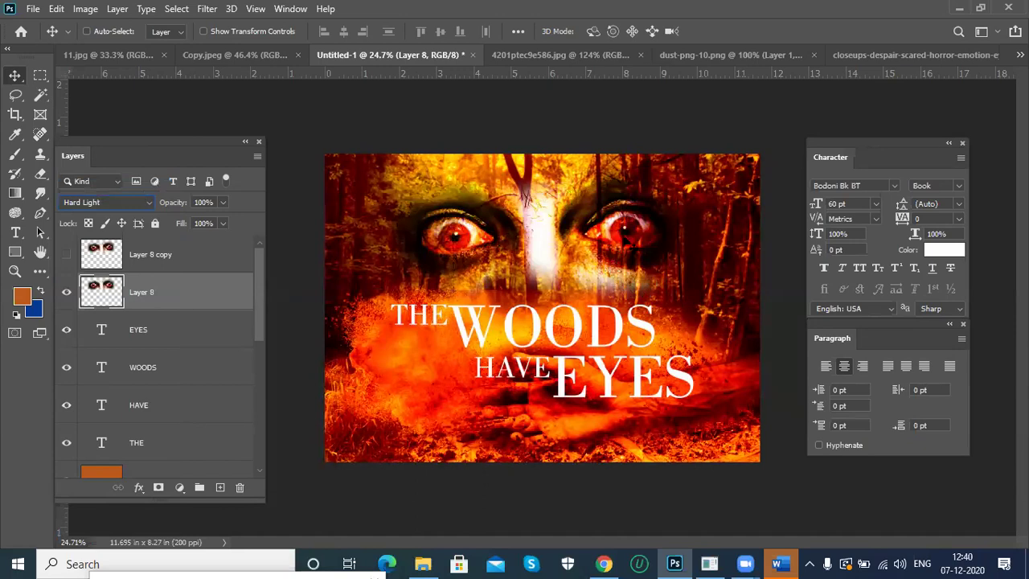
mouse_move(620, 203)
mouse_down()
mouse_move(634, 338)
mouse_move(621, 339)
mouse_move(608, 274)
mouse_move(603, 210)
mouse_move(619, 229)
mouse_move(614, 217)
mouse_up()
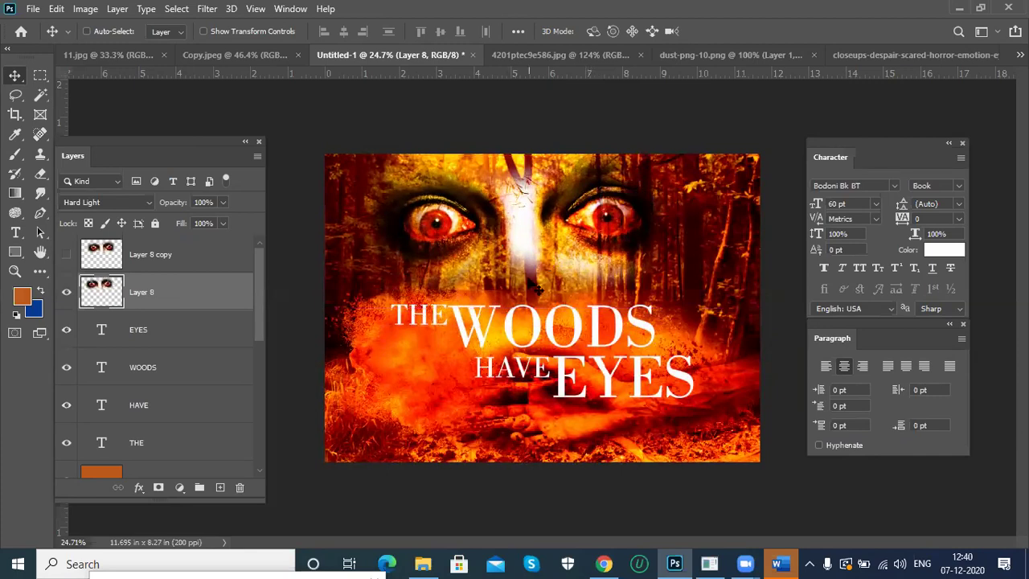
drag(593, 248, 614, 241)
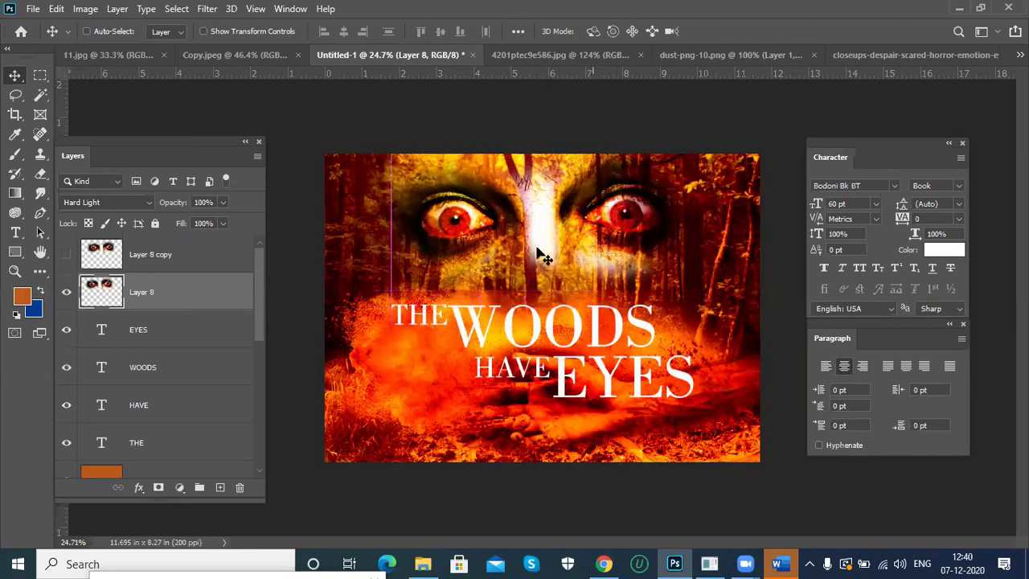
Enlarge the eyes slightly with Free Transform and shift them down a little toward the title.
key(ctrl+t)
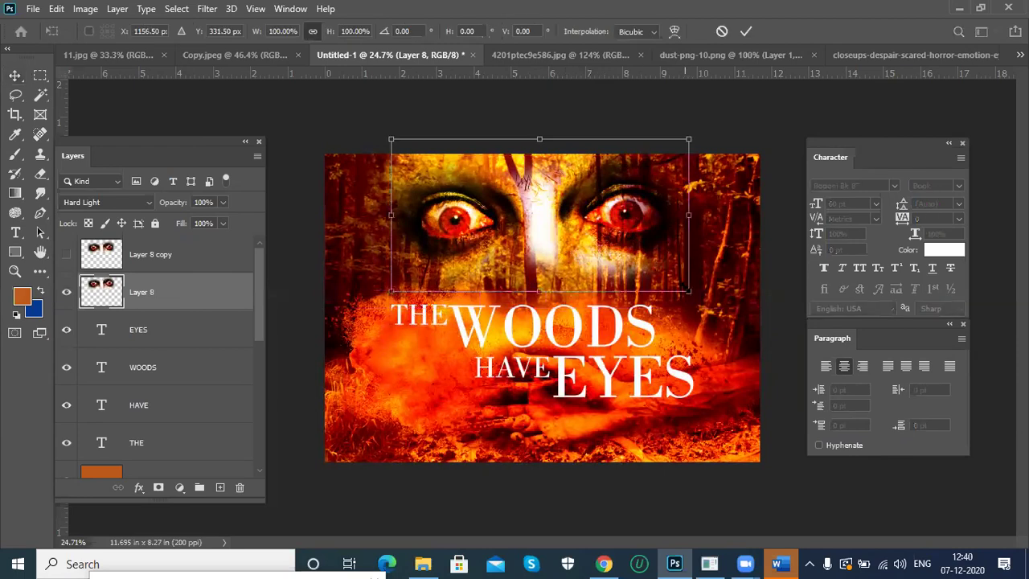
drag(689, 291, 716, 307)
key(Return)
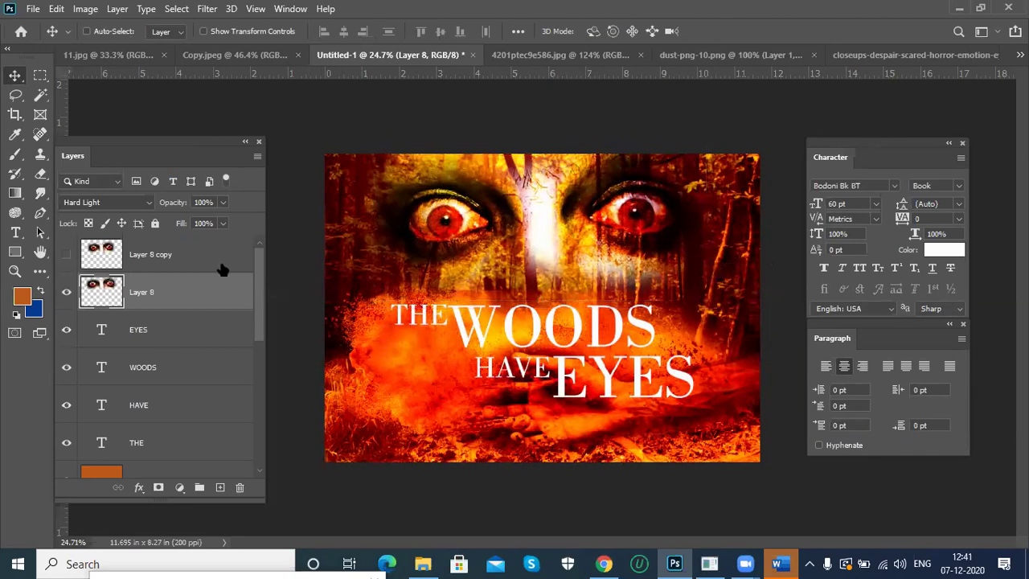
drag(545, 227, 547, 238)
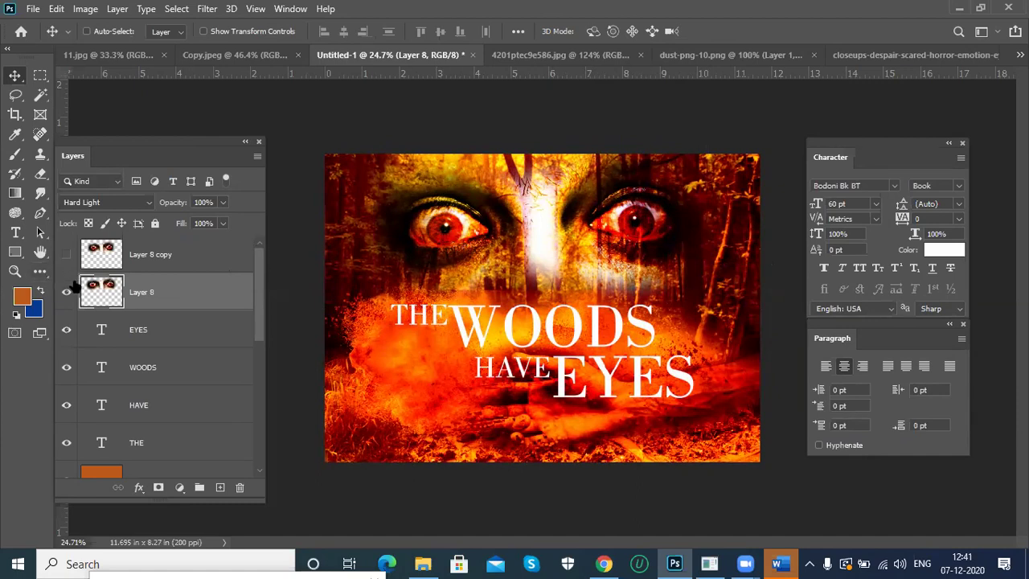
Delete the Layer 8 copy layer and nudge the remaining eyes slightly up and to the right.
click(175, 257)
click(67, 254)
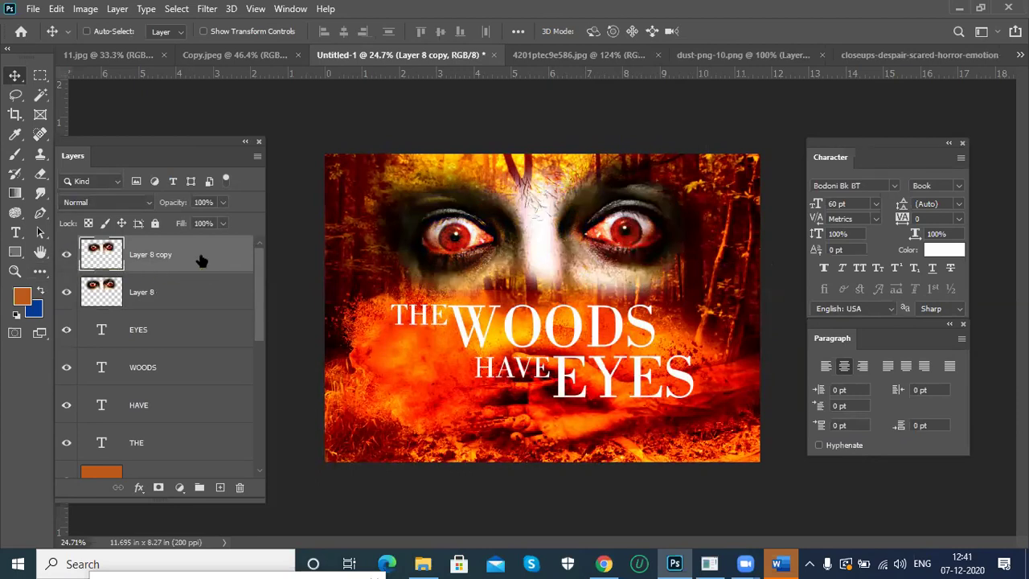
drag(205, 264, 240, 487)
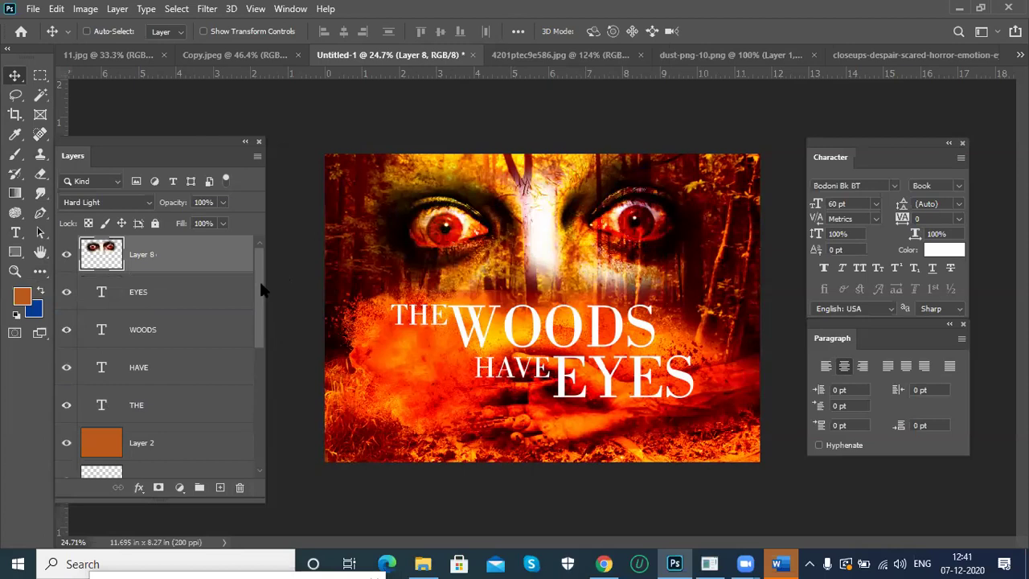
drag(625, 262, 634, 257)
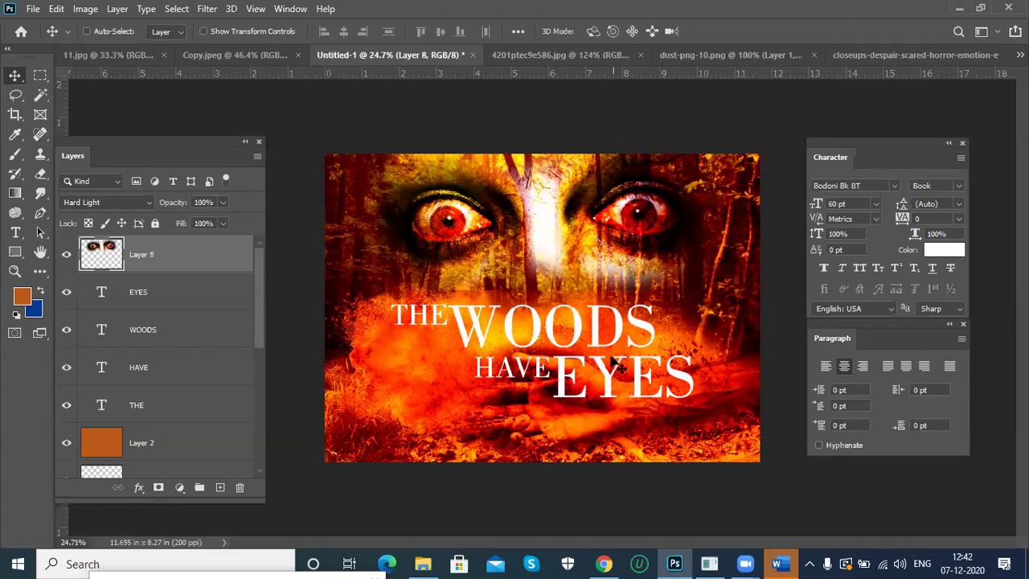
key(shift+alt+n)
click(184, 292)
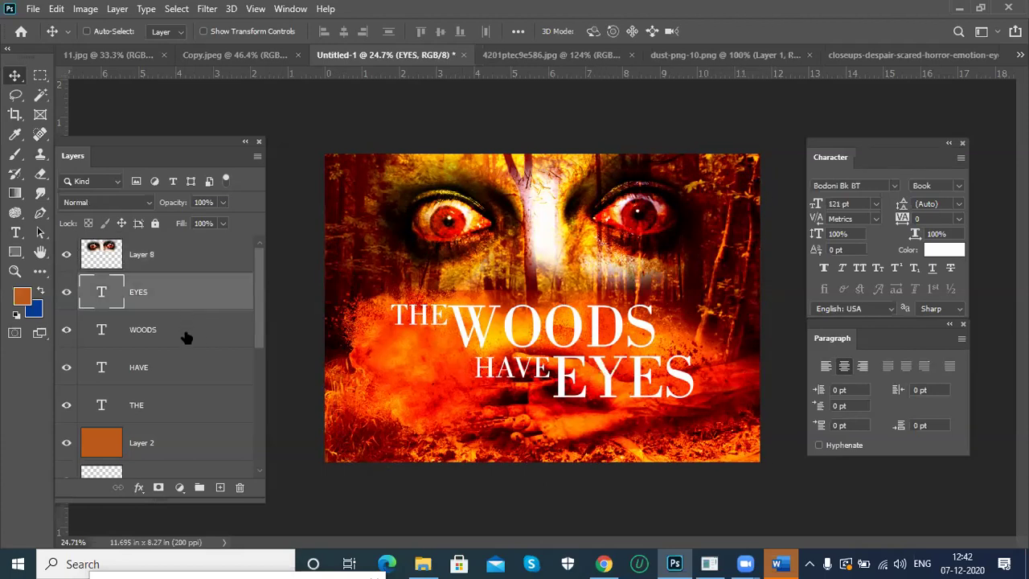
ctrl+click(188, 330)
key(h)
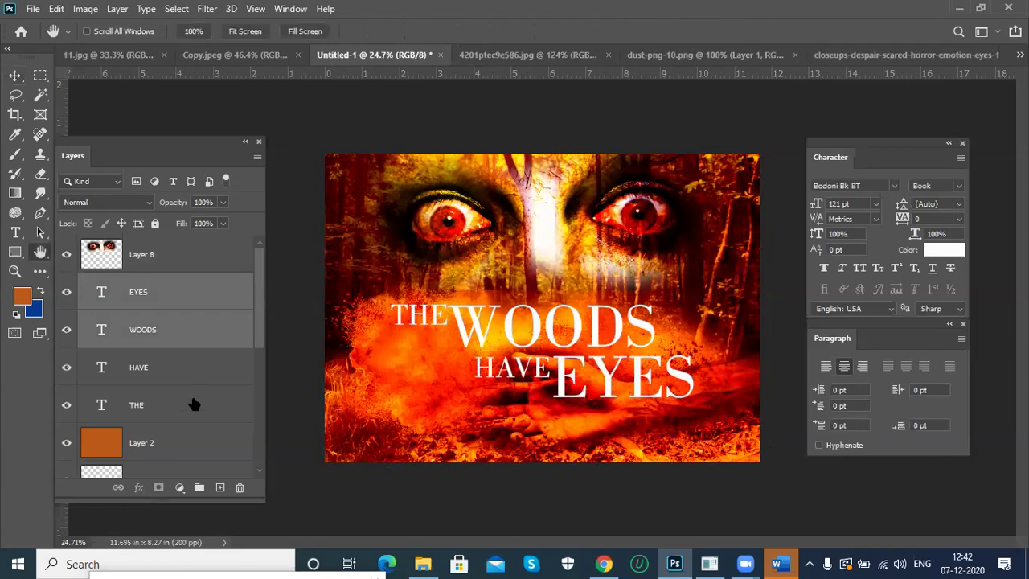
double_click(193, 382)
click(763, 99)
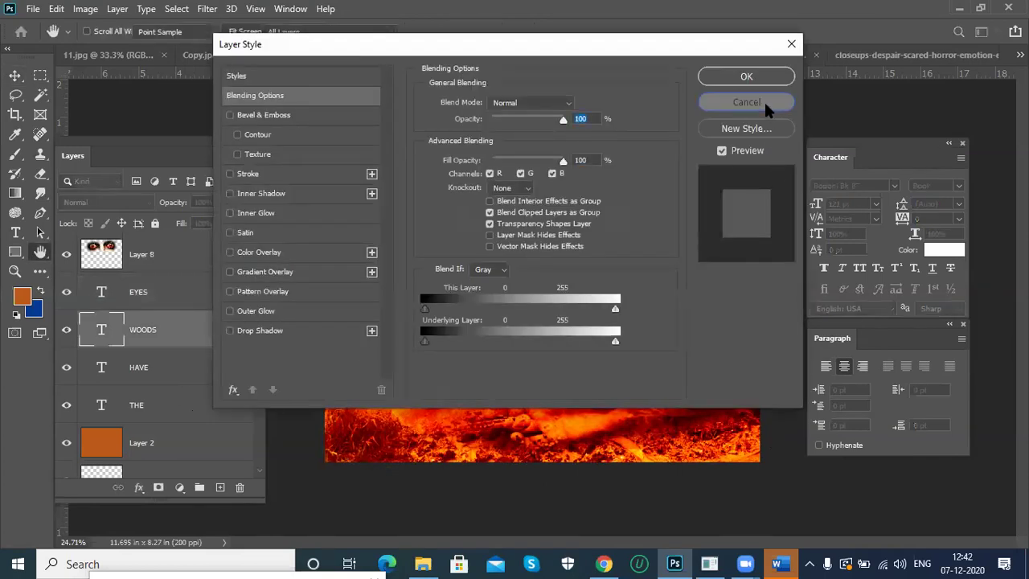
Select the EYES, WOODS, HAVE and THE text layers together and move the title slightly down and to the left.
click(156, 297)
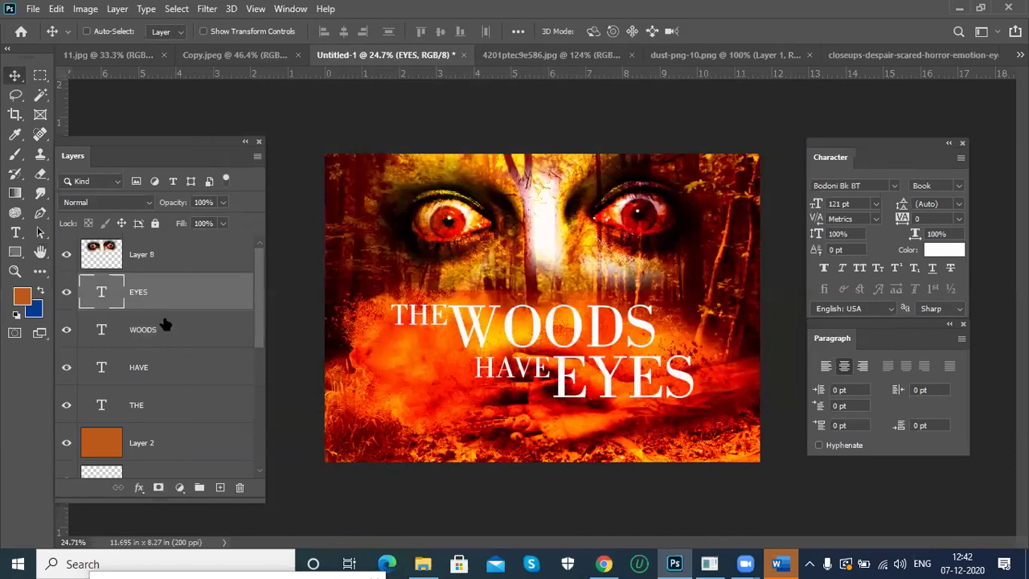
ctrl+click(165, 330)
ctrl+click(178, 371)
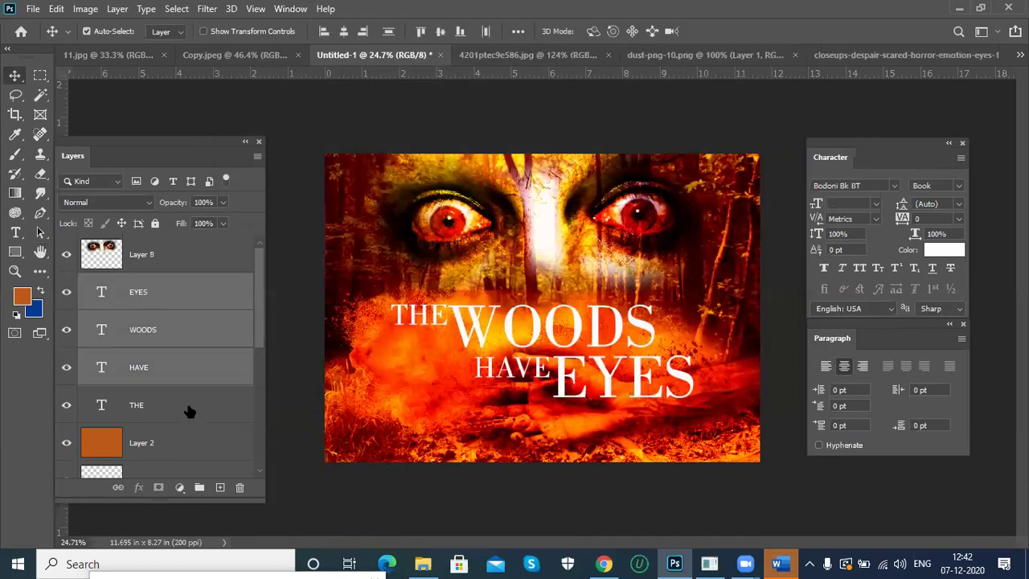
ctrl+click(187, 407)
drag(599, 348, 590, 364)
Reorder the eyes layer so it sits directly beneath the orange Layer 2.
drag(197, 265, 180, 455)
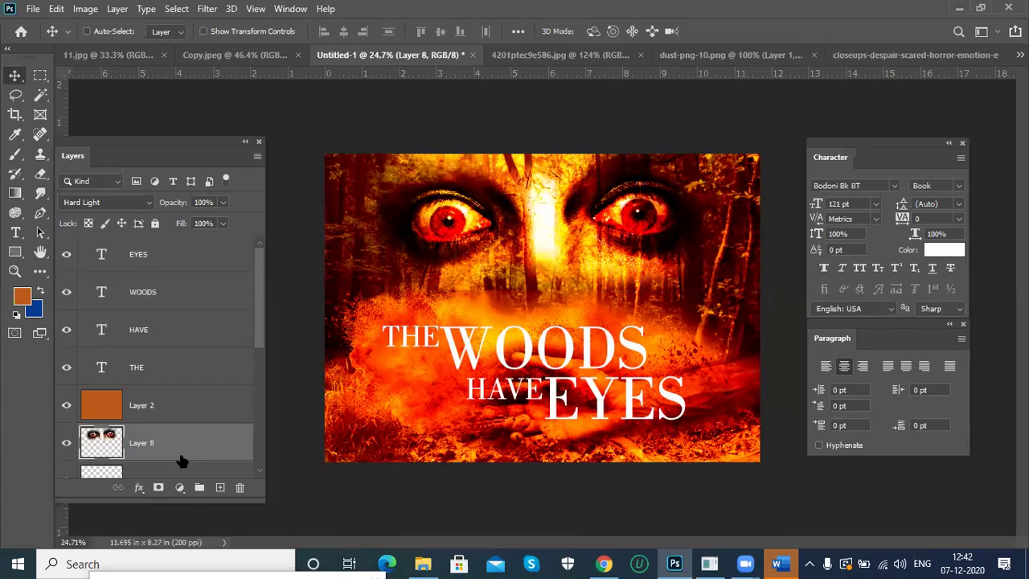
click(169, 407)
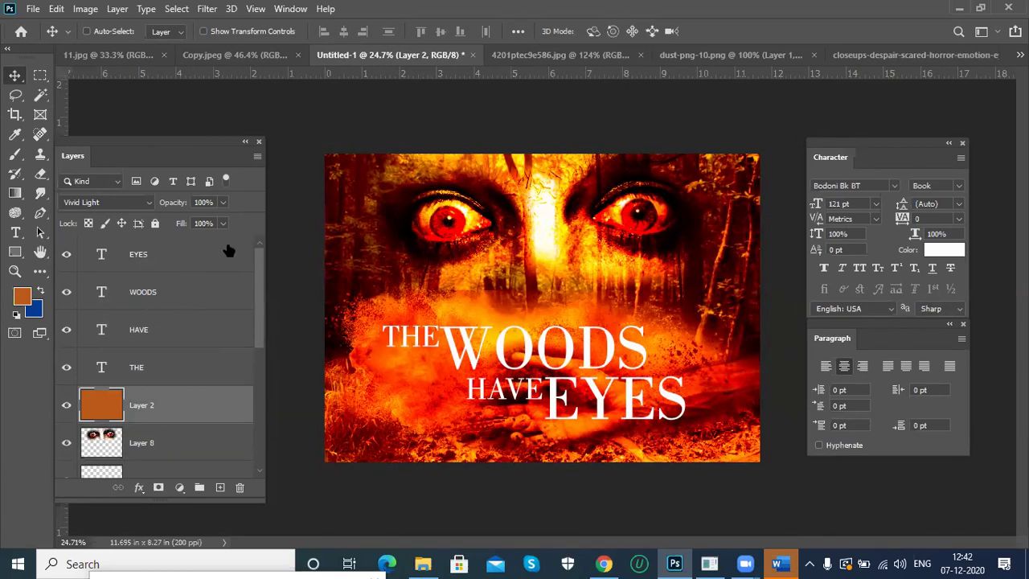
Add a new layer above the EYES text layer and fill it with black (#000000).
click(200, 263)
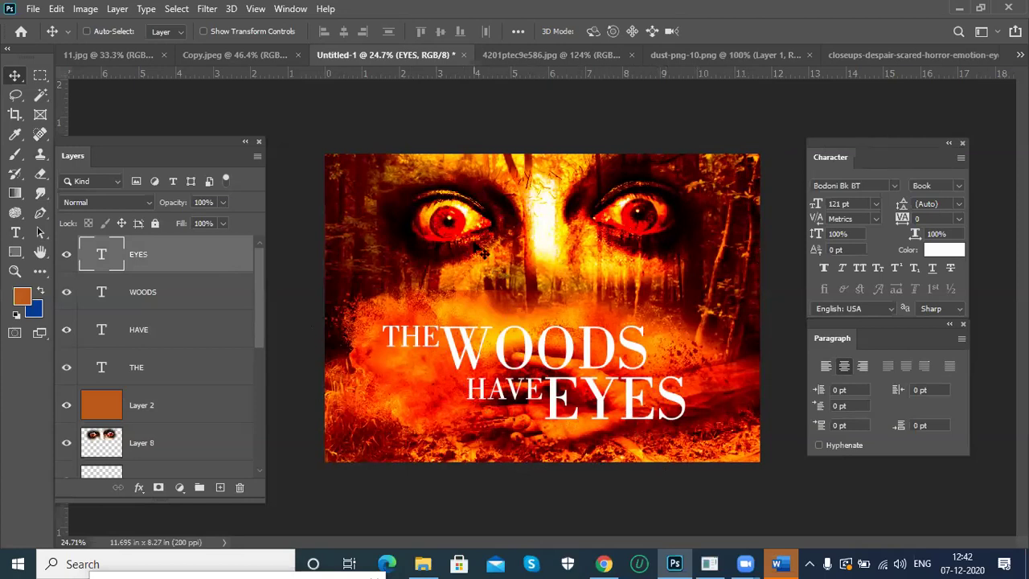
click(220, 488)
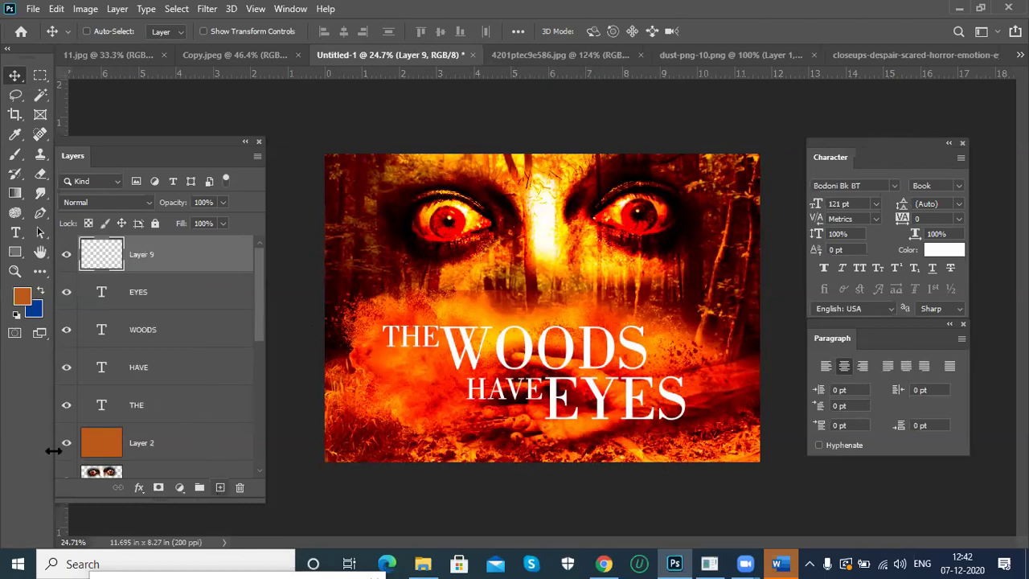
click(23, 297)
drag(684, 378, 746, 468)
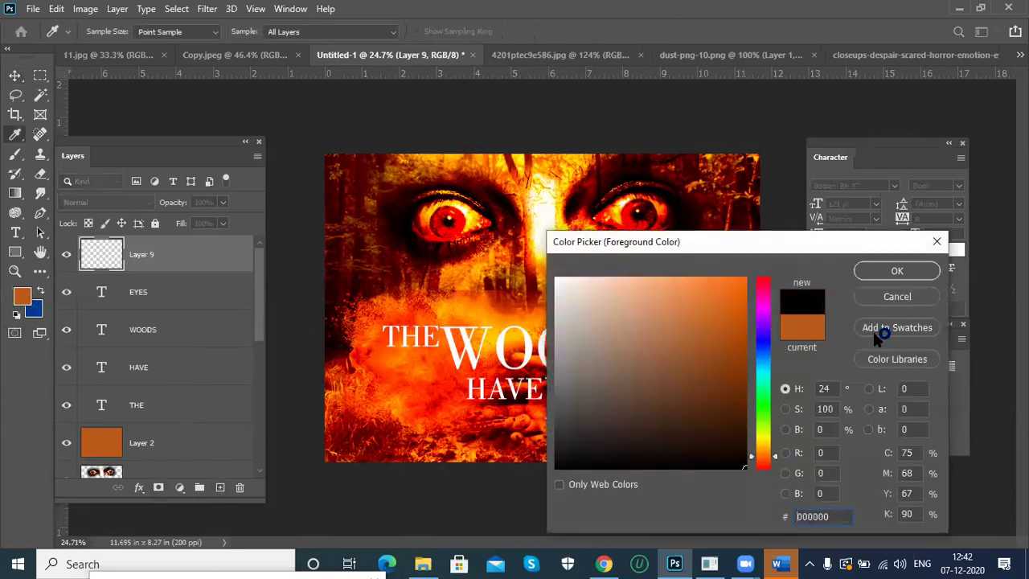
click(918, 270)
key(alt+BackSpace)
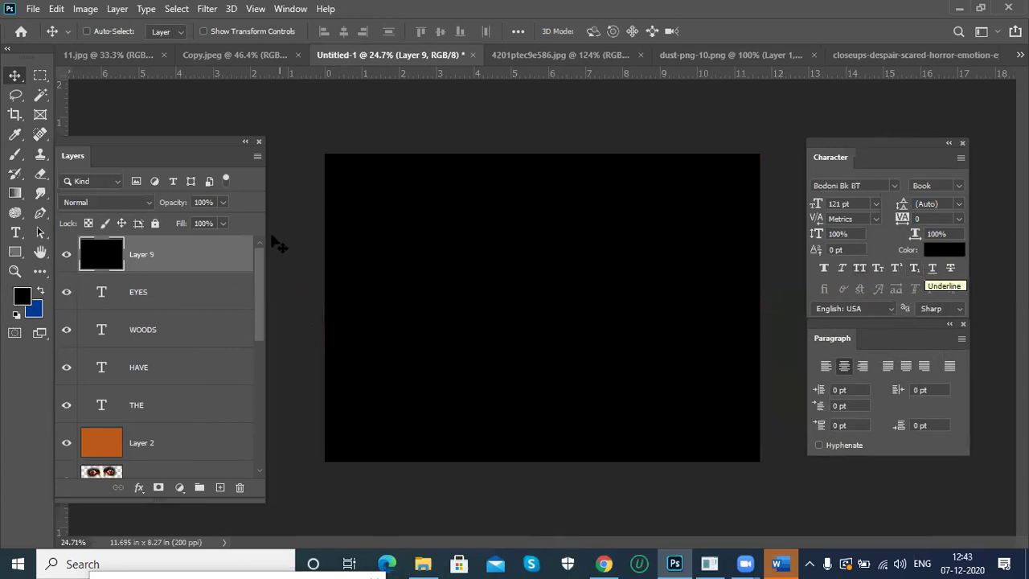
Lower the black layer's opacity to 63%.
click(224, 223)
drag(224, 223, 199, 229)
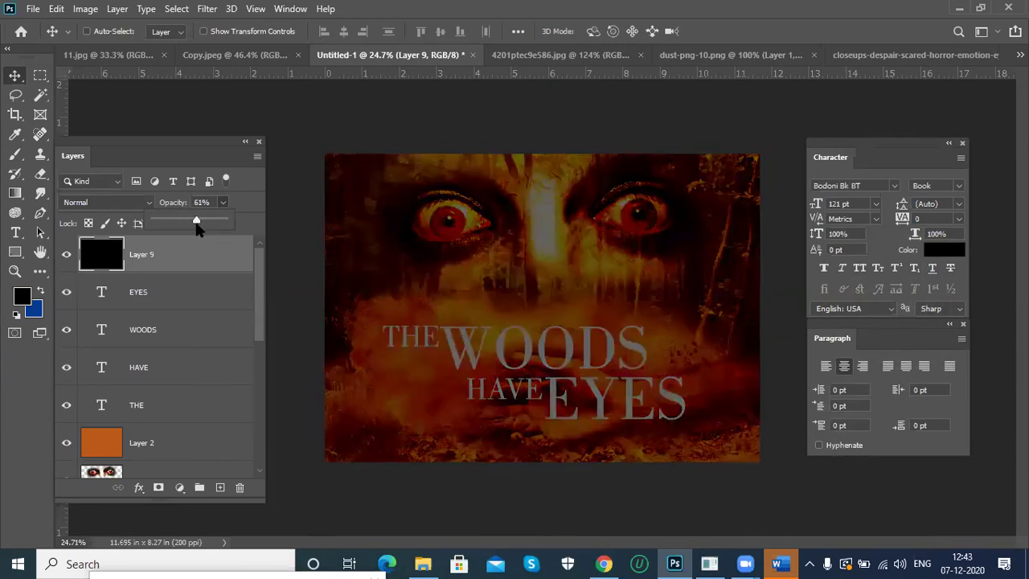
click(799, 115)
Erase the middle of the black layer with a soft 2700 px Eraser, leaving a dark vignette around the poster's edges.
click(40, 174)
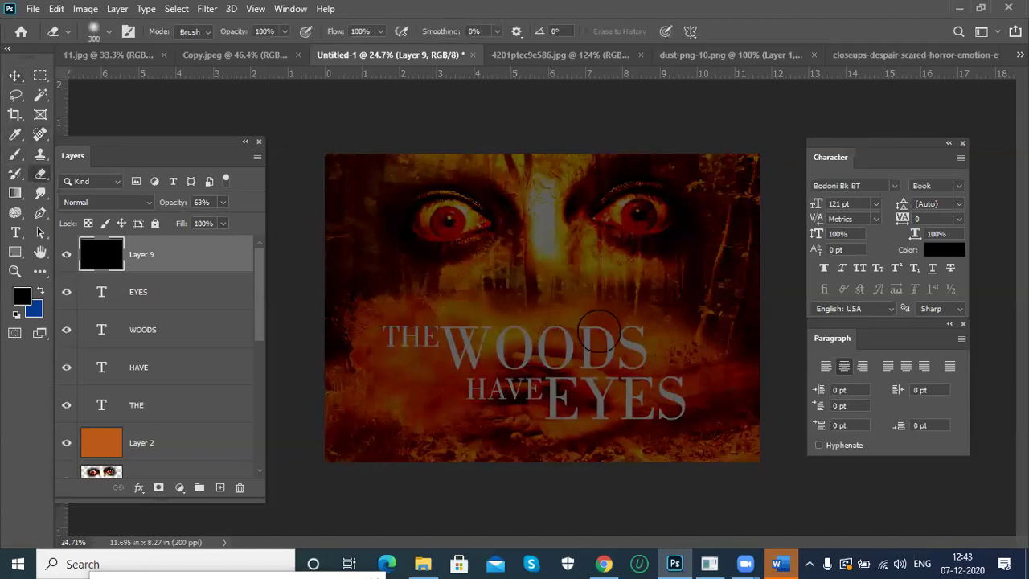
key(bracketright)
key(bracketright)
key(bracketright)
key(bracketright)
key(bracketright)
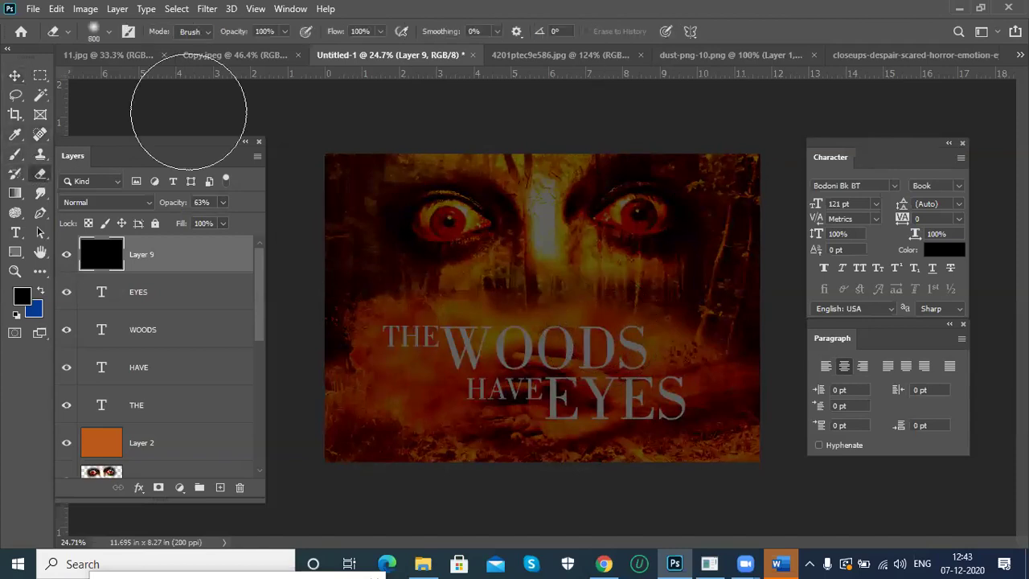
key(bracketright)
key(bracketright)
key(bracketright)
key(bracketright)
key(bracketright)
key(bracketright)
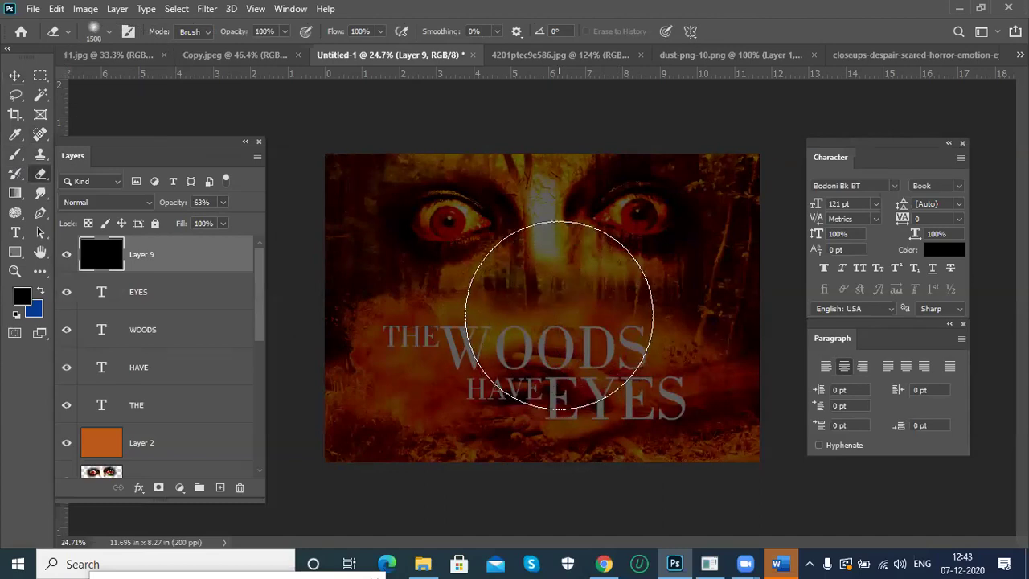
key(bracketright)
key(bracketright)
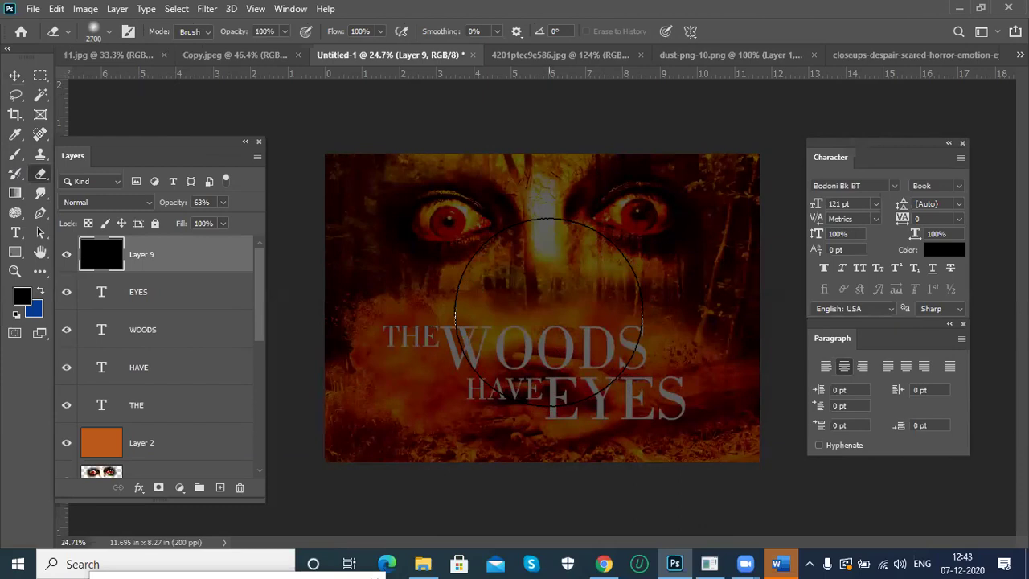
click(549, 312)
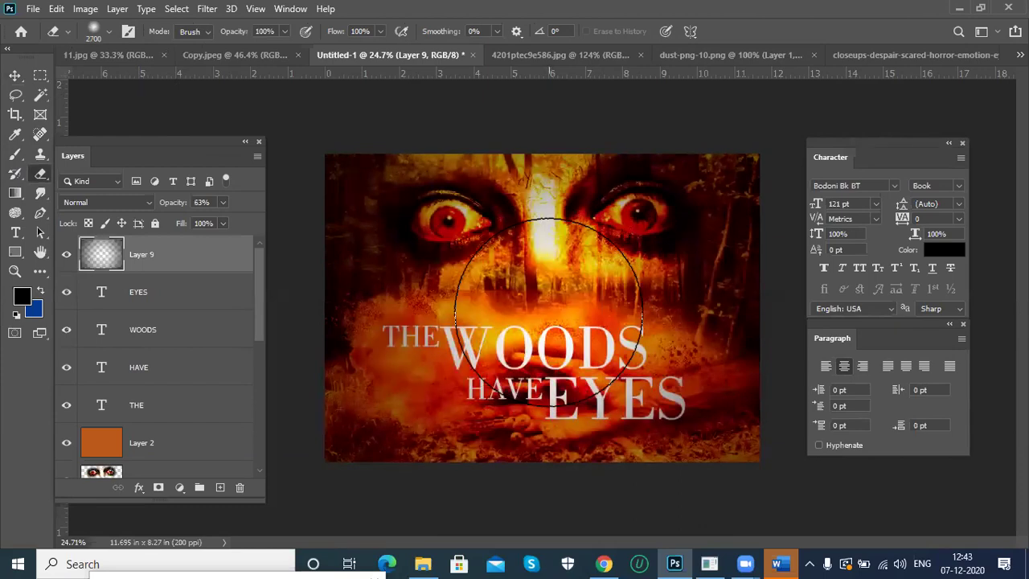
click(549, 311)
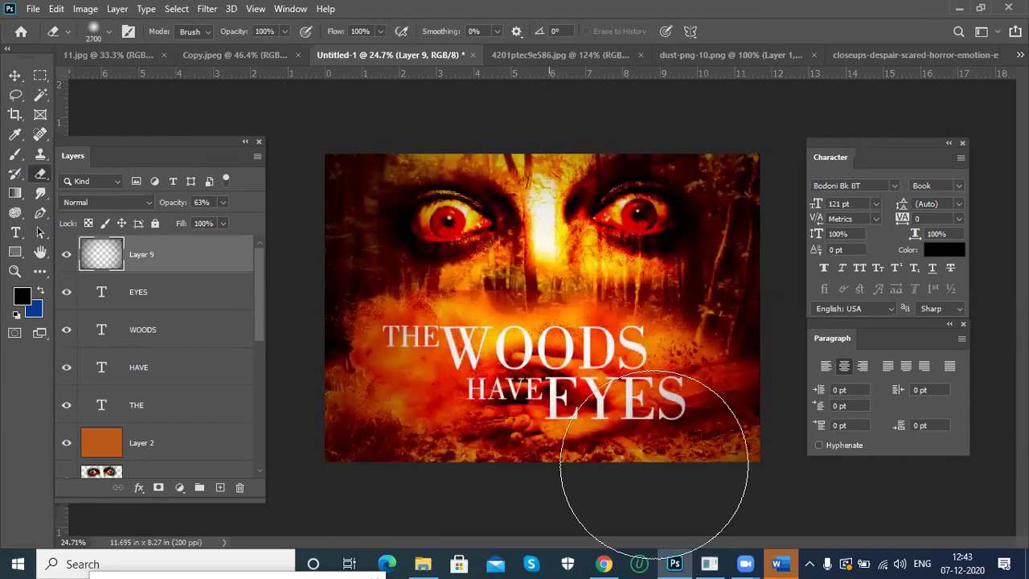
Raise the vignette layer's opacity to 100% and switch to the Move tool.
click(223, 202)
drag(222, 223, 259, 227)
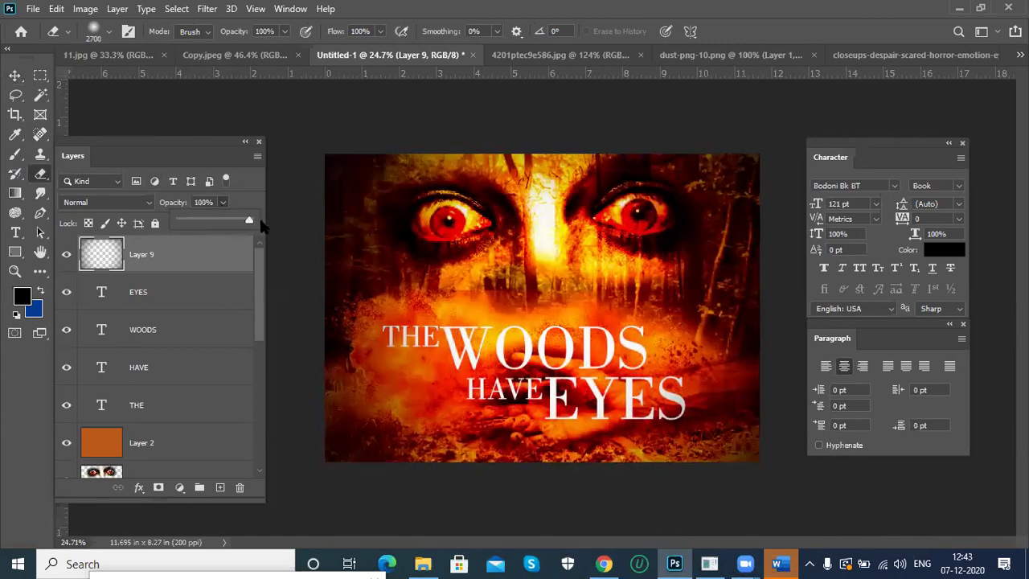
click(16, 76)
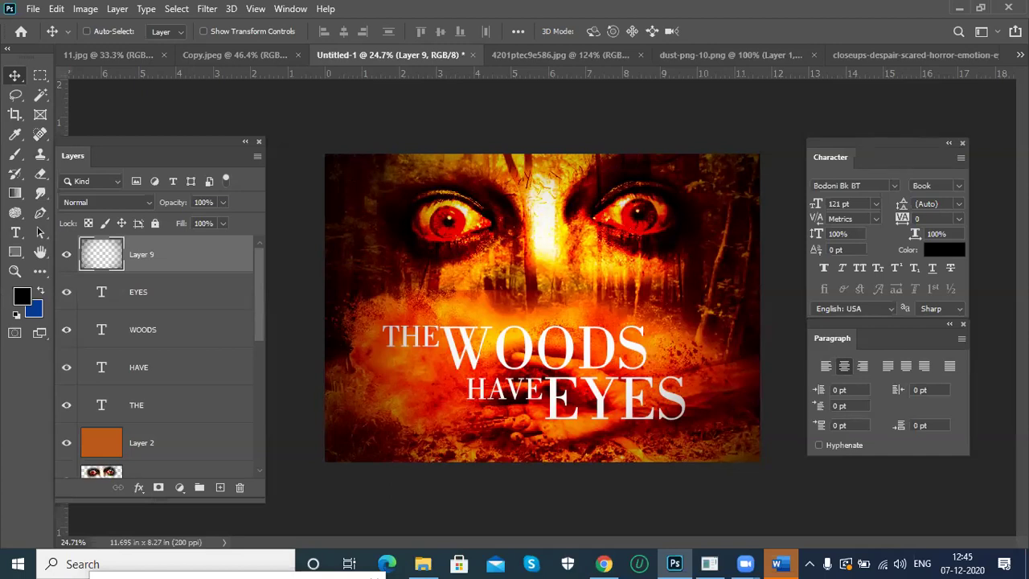
Try filling Layer 2 with bright cyan as an alternative colour tint, and undo the fill.
click(23, 299)
click(759, 370)
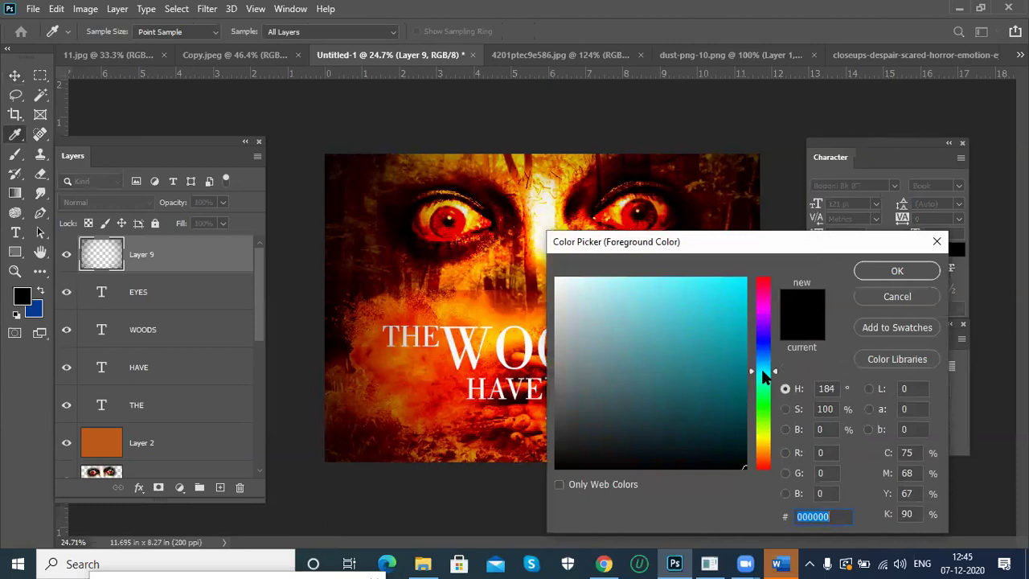
click(708, 284)
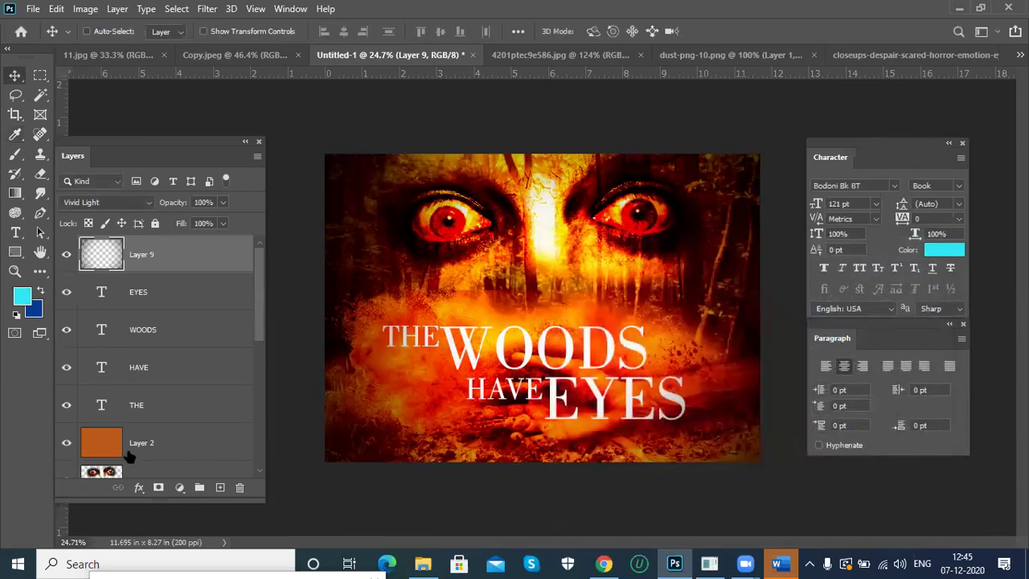
click(129, 450)
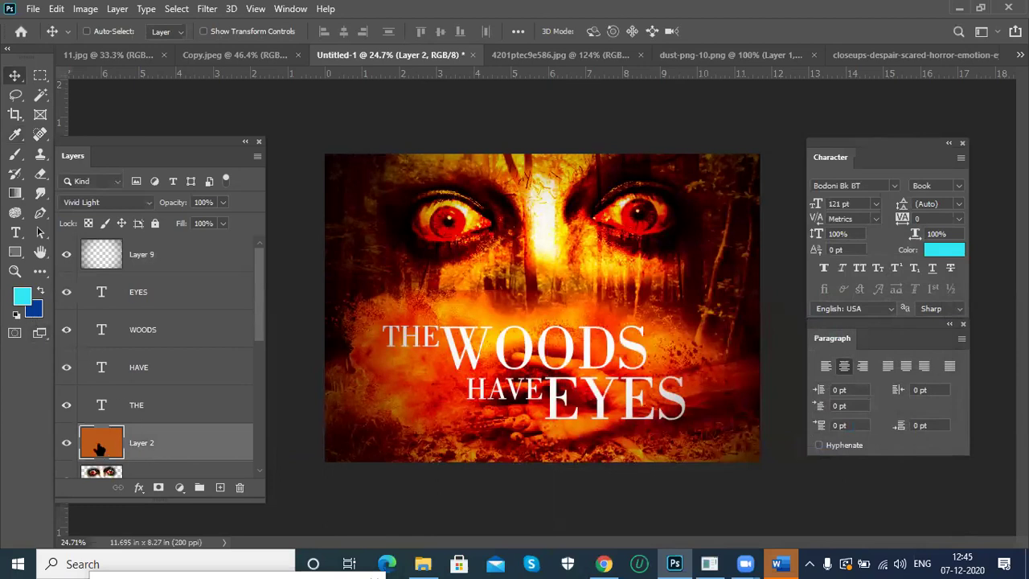
key(alt+BackSpace)
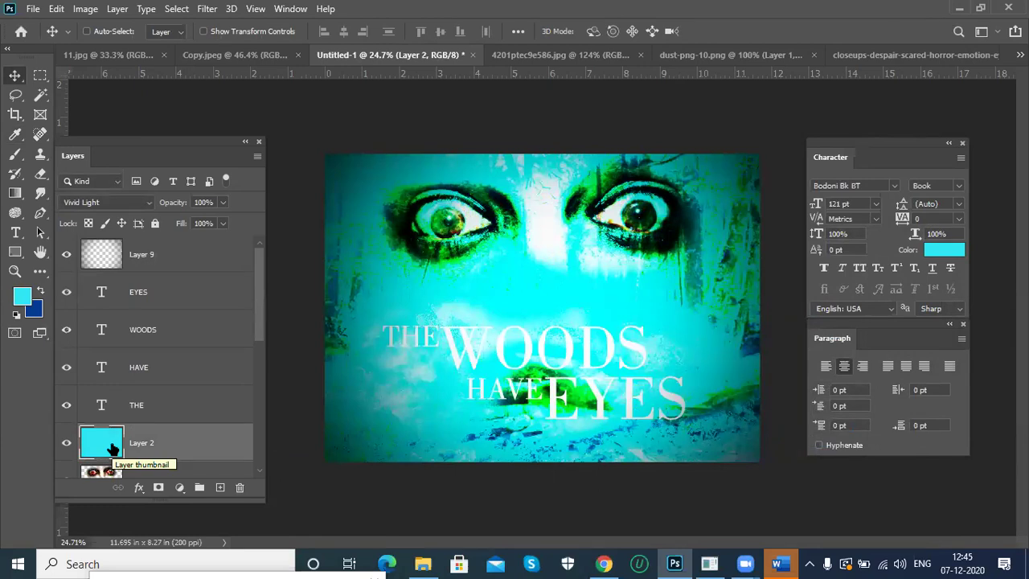
key(ctrl+z)
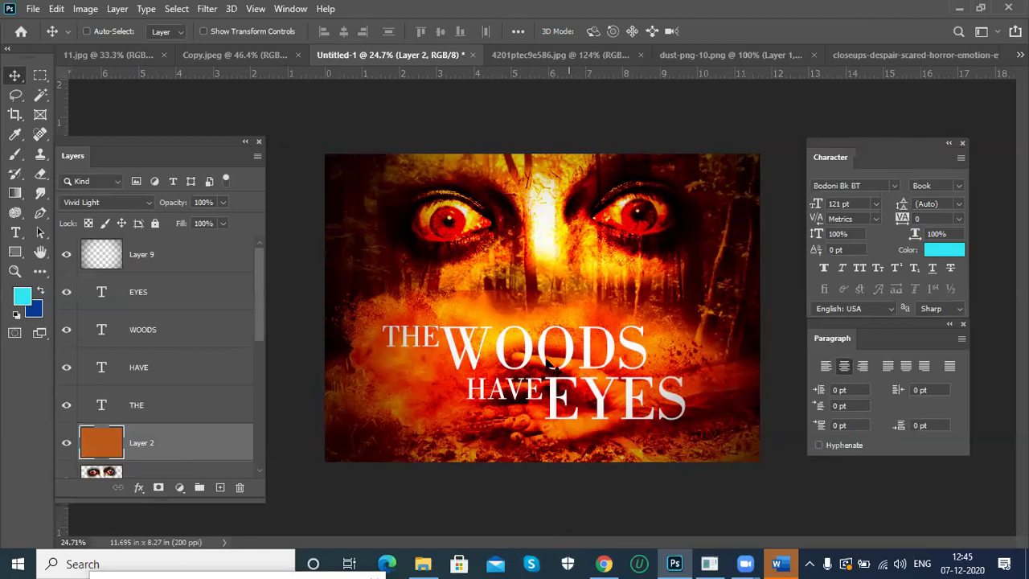
Try the Algerian font on the WOODS title text, and undo the font change.
key(t)
double_click(452, 350)
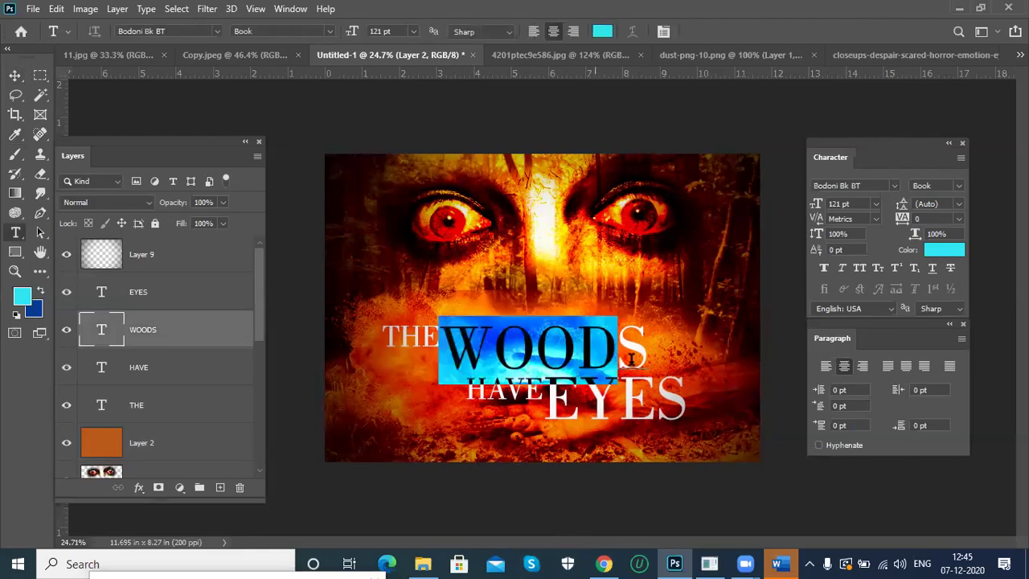
click(215, 33)
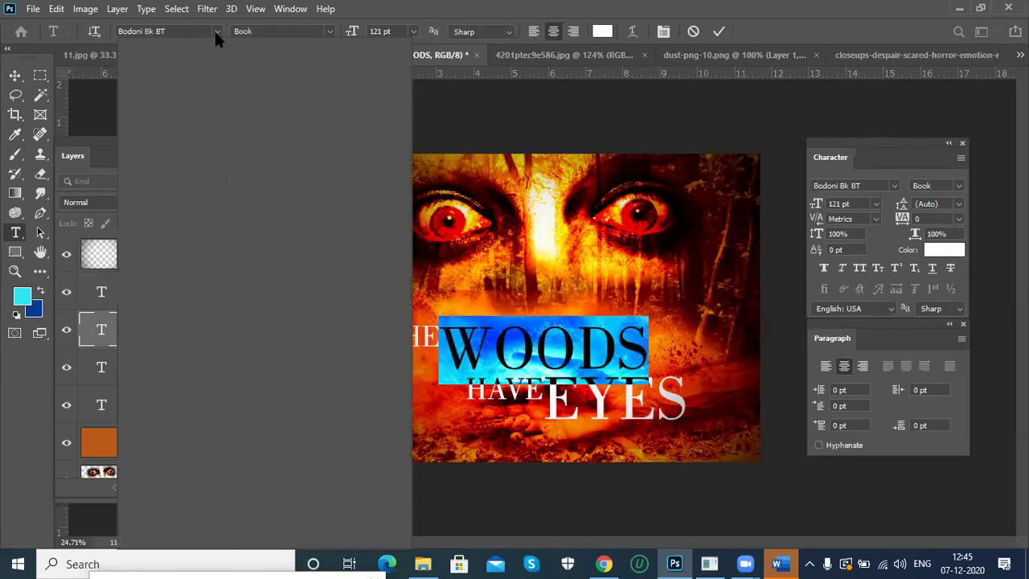
click(317, 266)
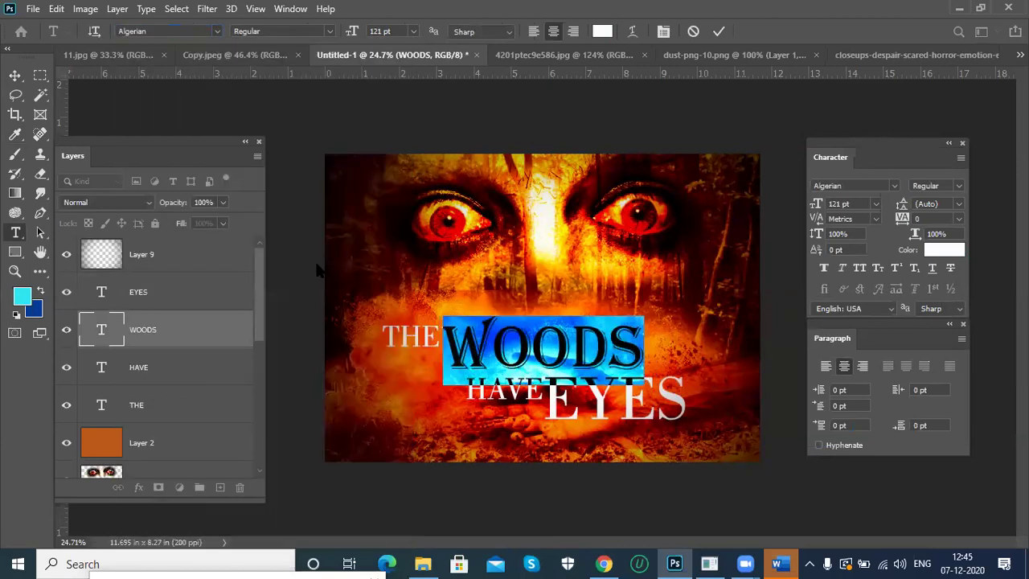
click(16, 76)
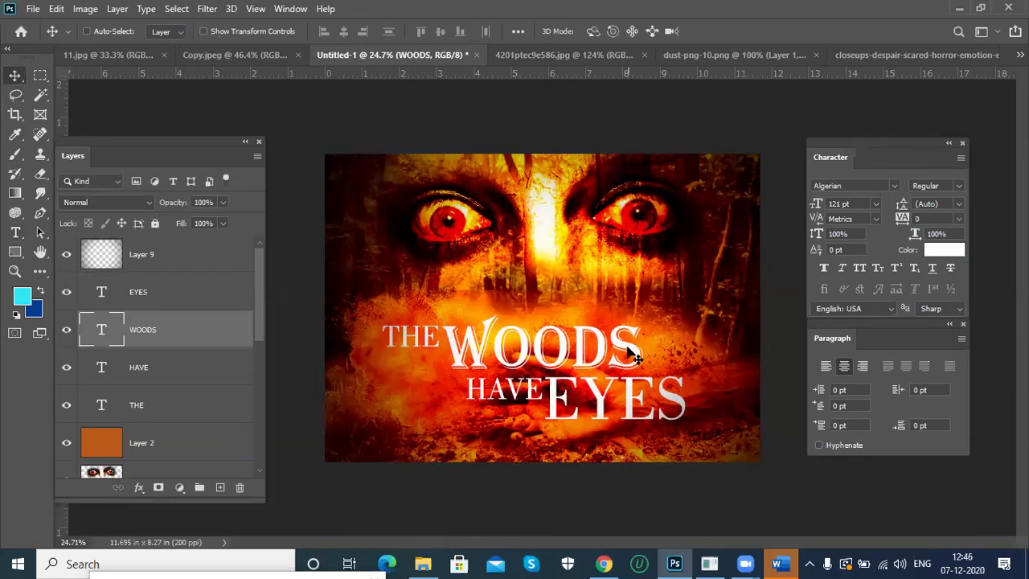
key(ctrl+z)
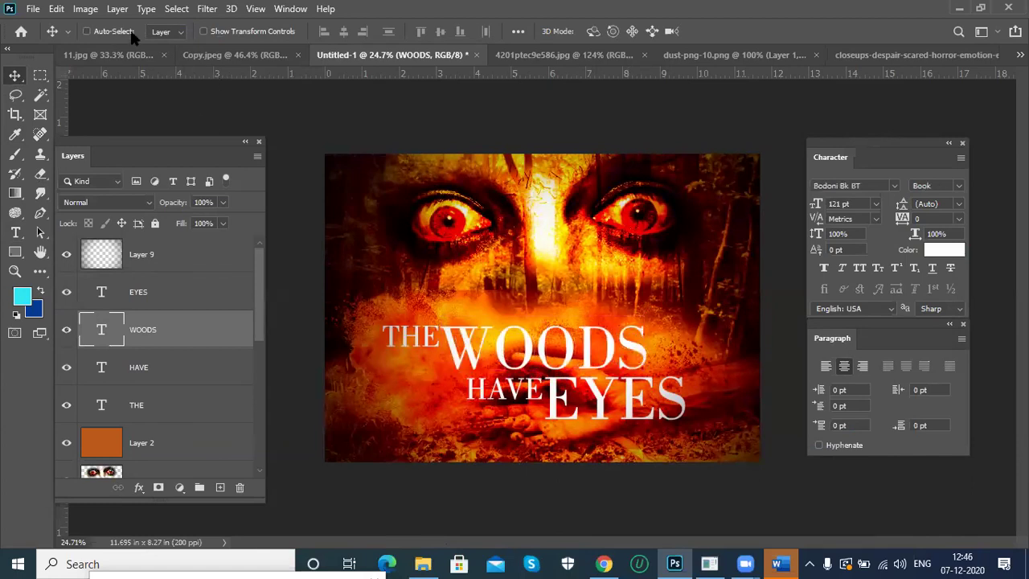
Try the Arial font on the WOODS text and move the word away from THE, and undo both changes.
key(t)
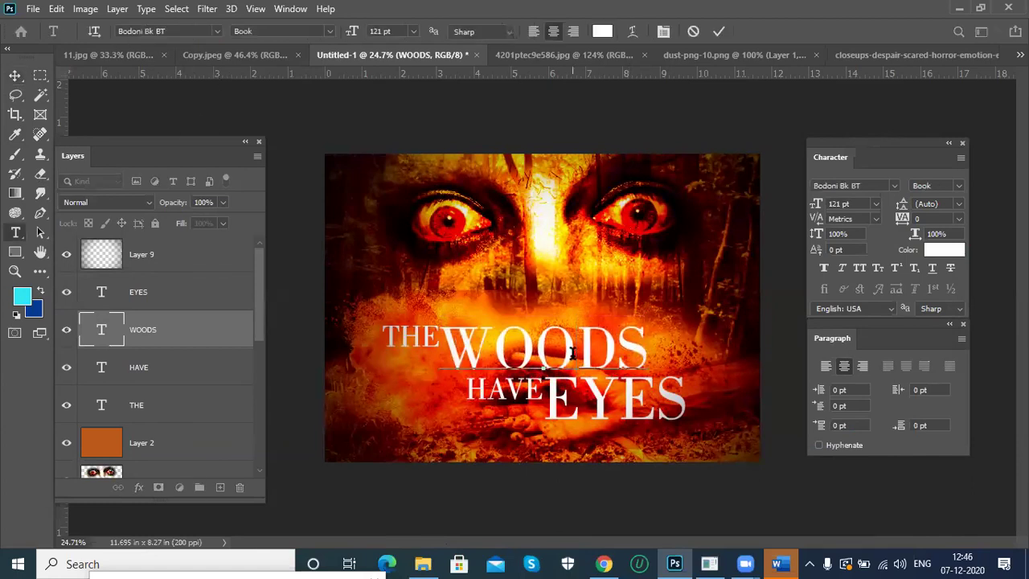
click(215, 29)
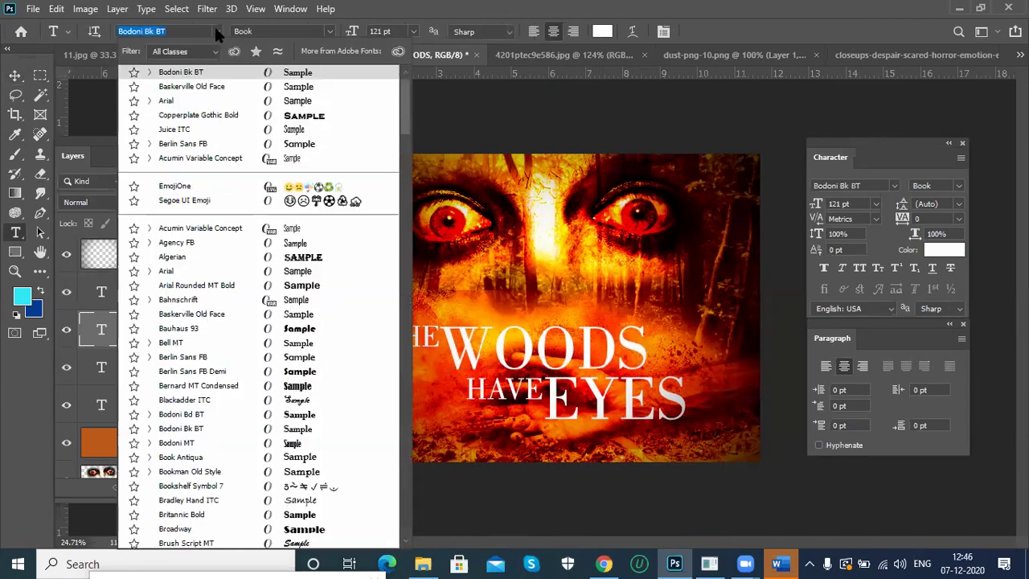
click(168, 271)
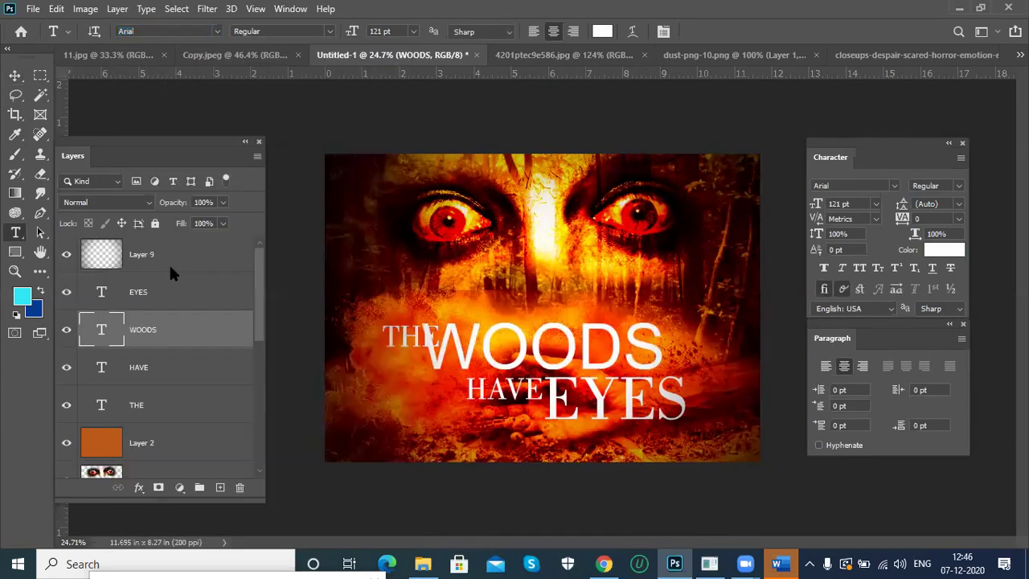
key(v)
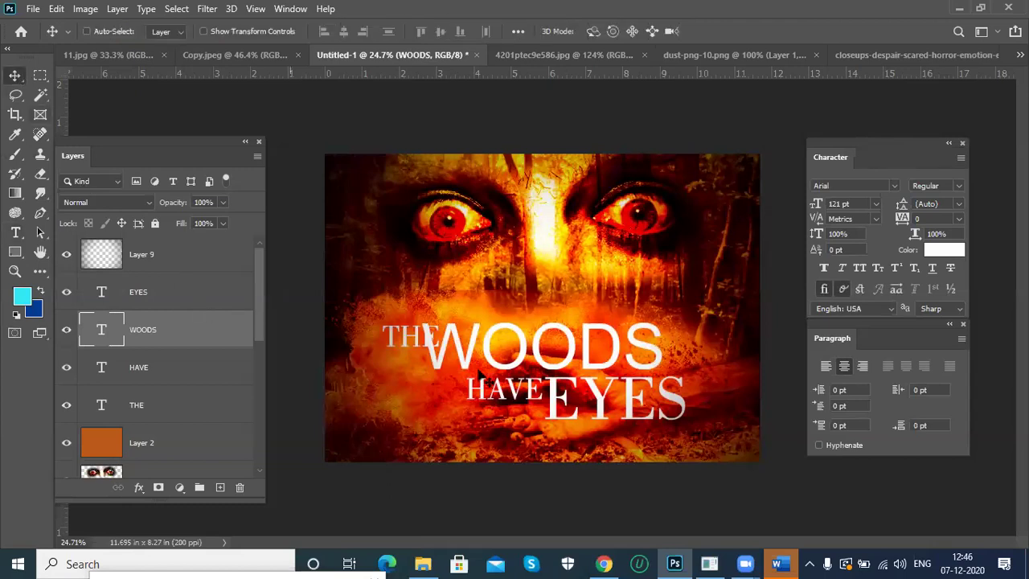
drag(520, 361, 560, 357)
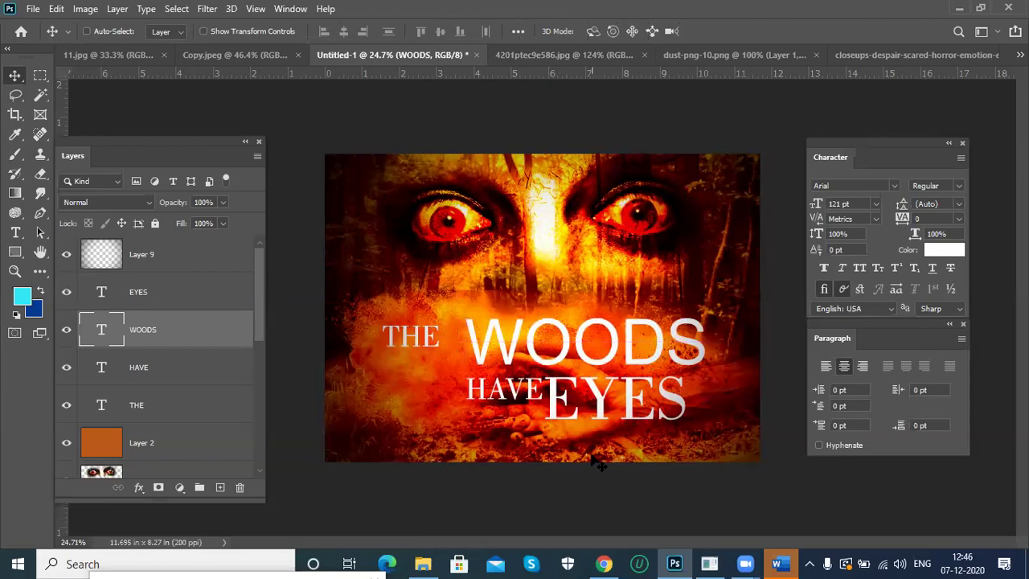
key(ctrl+z)
key(ctrl+z)
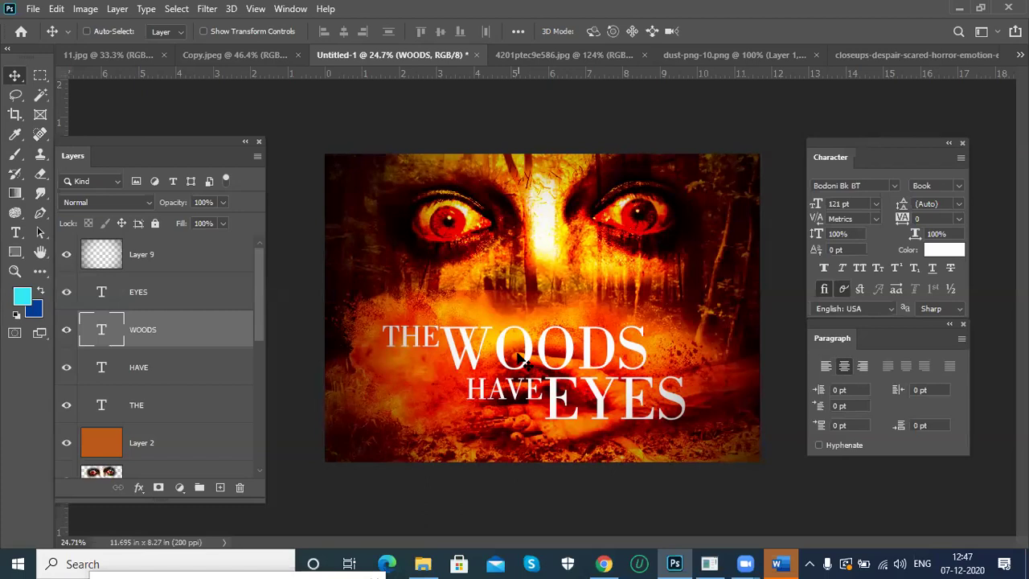
click(29, 301)
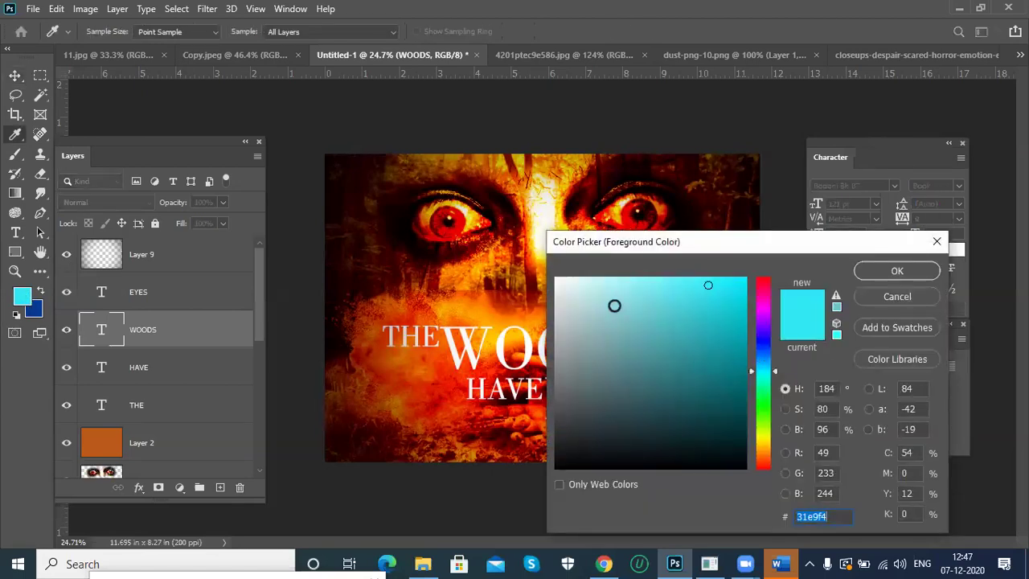
click(768, 338)
drag(736, 300, 738, 281)
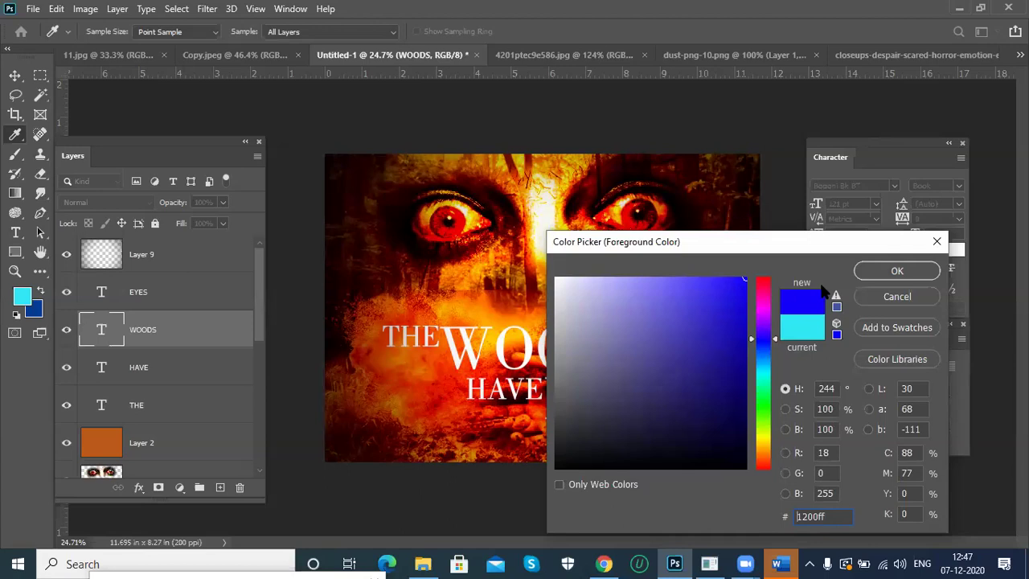
mouse_move(764, 322)
mouse_down()
mouse_move(772, 269)
mouse_move(769, 456)
mouse_move(766, 447)
mouse_up()
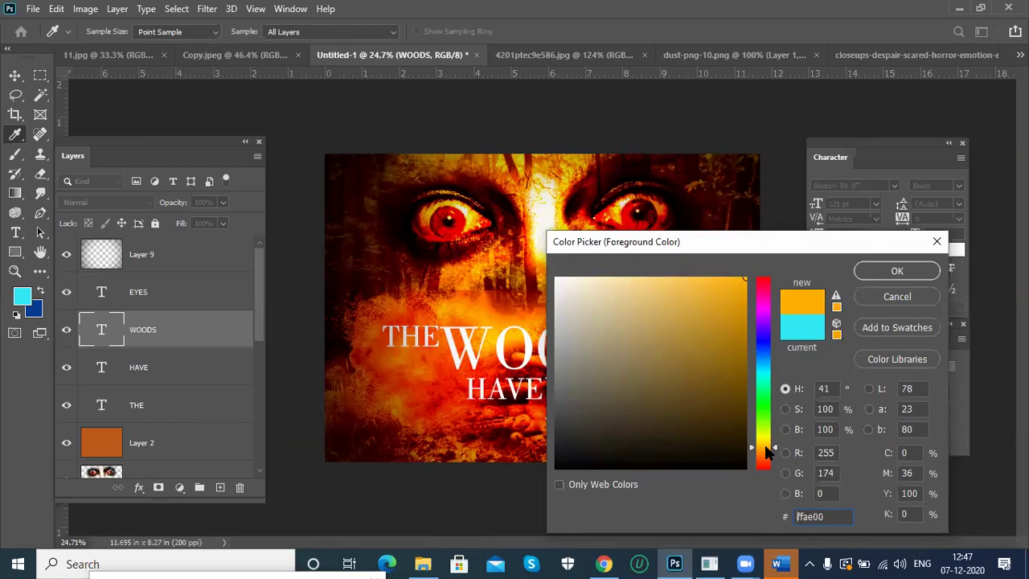
click(765, 409)
drag(731, 345, 744, 361)
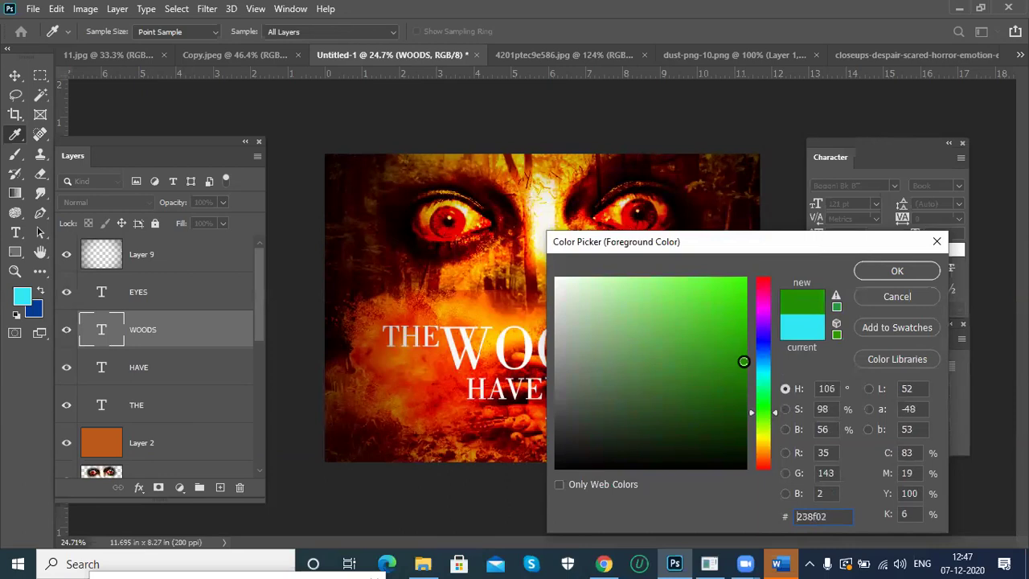
click(760, 361)
drag(739, 305, 744, 279)
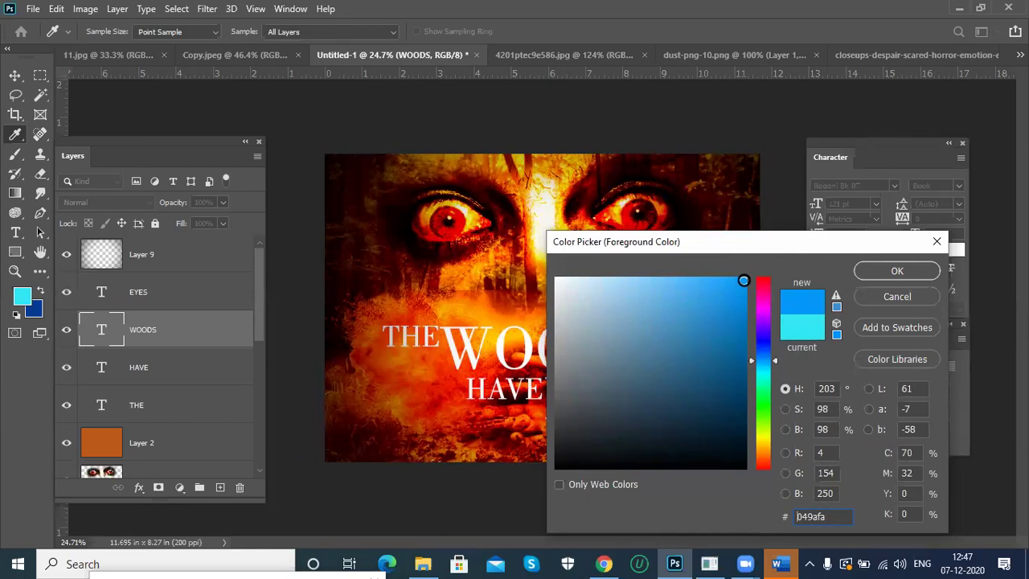
click(880, 294)
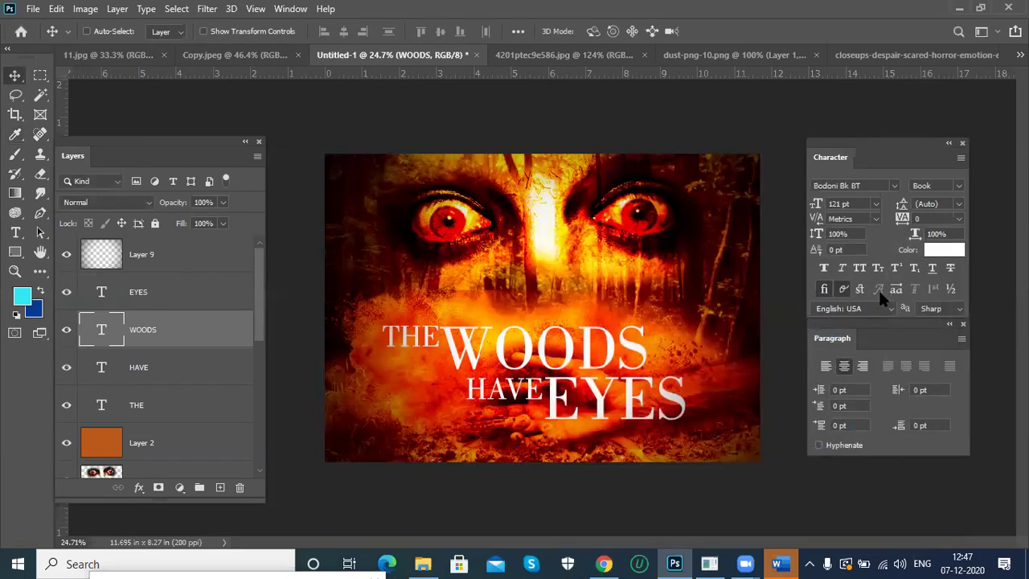
click(600, 562)
click(877, 13)
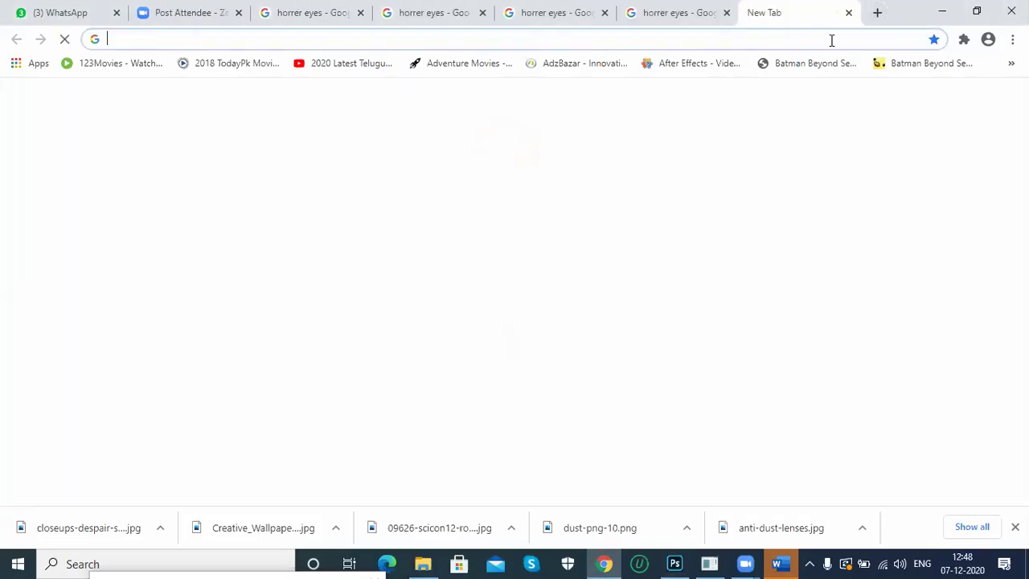
text(www.)
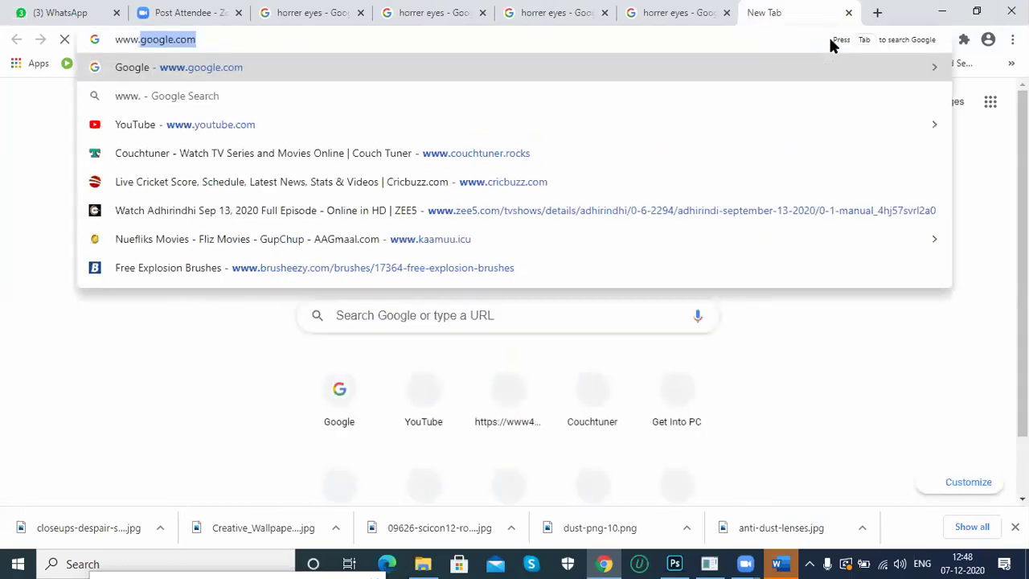
text(templatemonster.com)
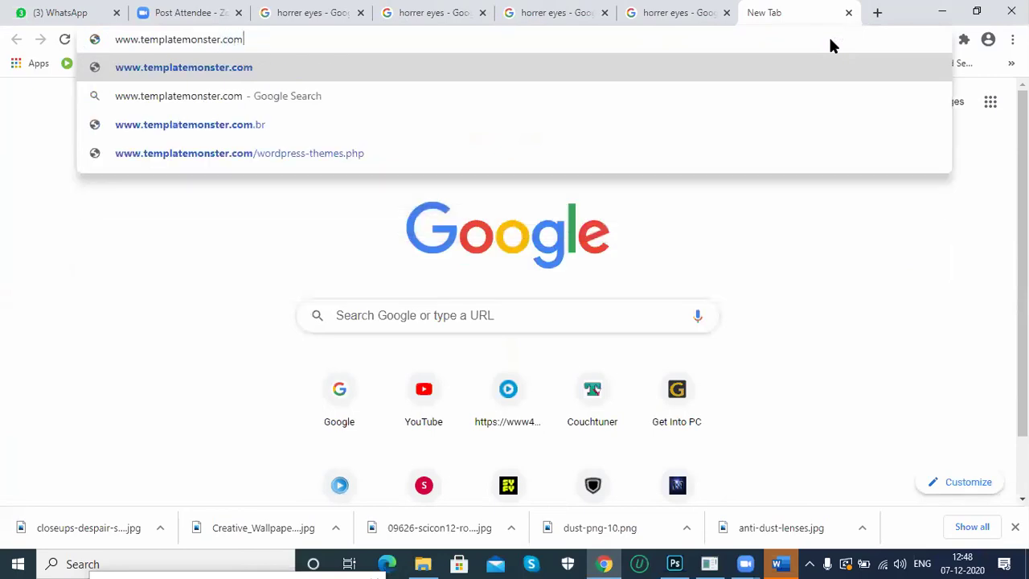
key(Return)
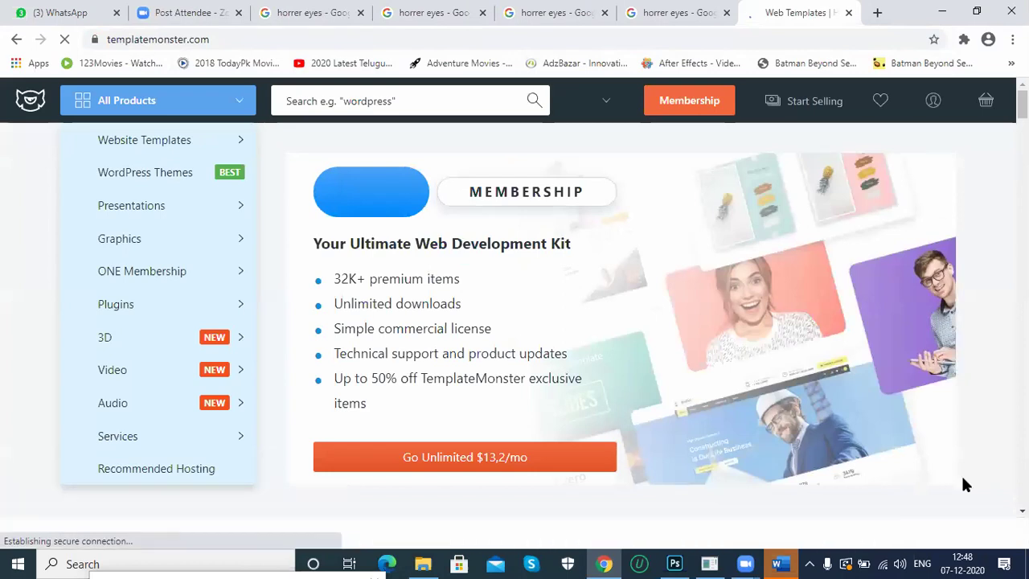
Dismiss the site's notification request and open the Food & Restaurant category from the website template categories.
mouse_move(114, 242)
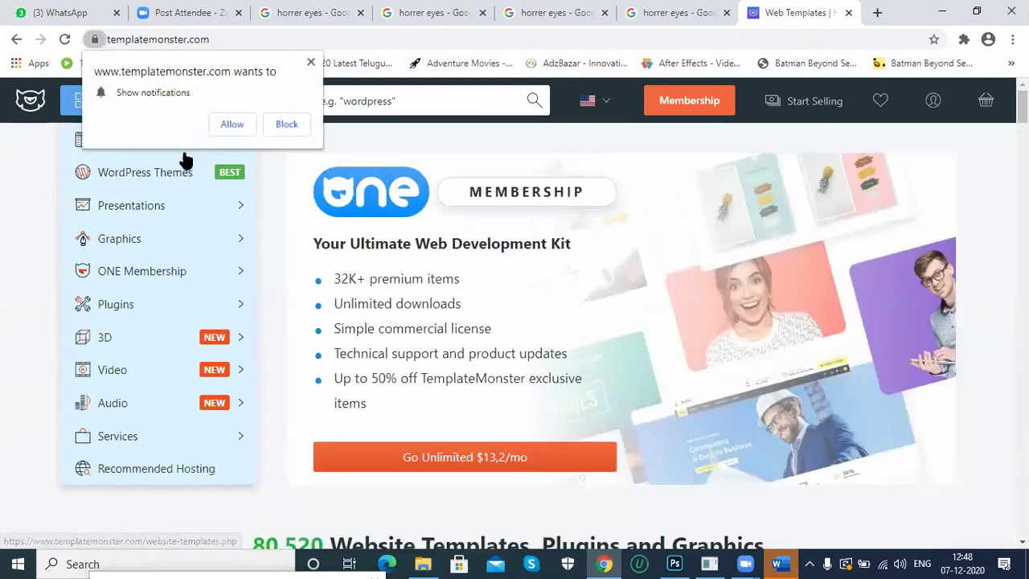
click(311, 63)
mouse_move(184, 144)
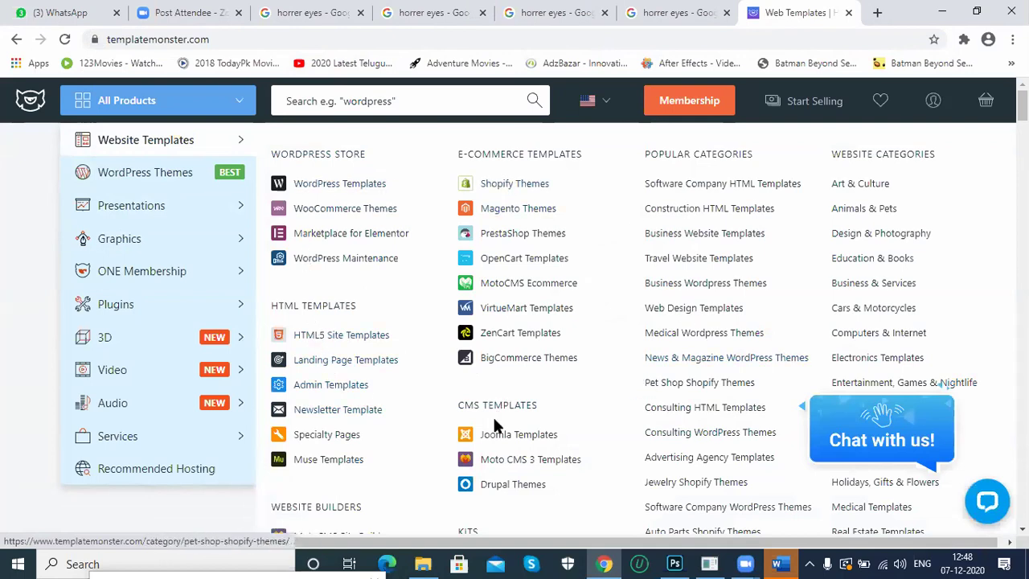
scroll(341, 443, down, 1)
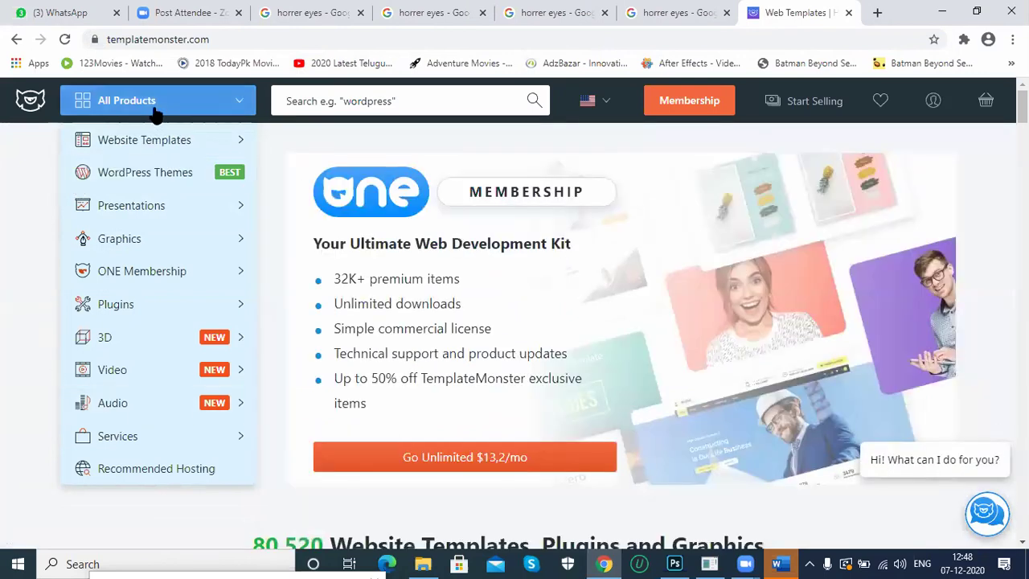
click(207, 102)
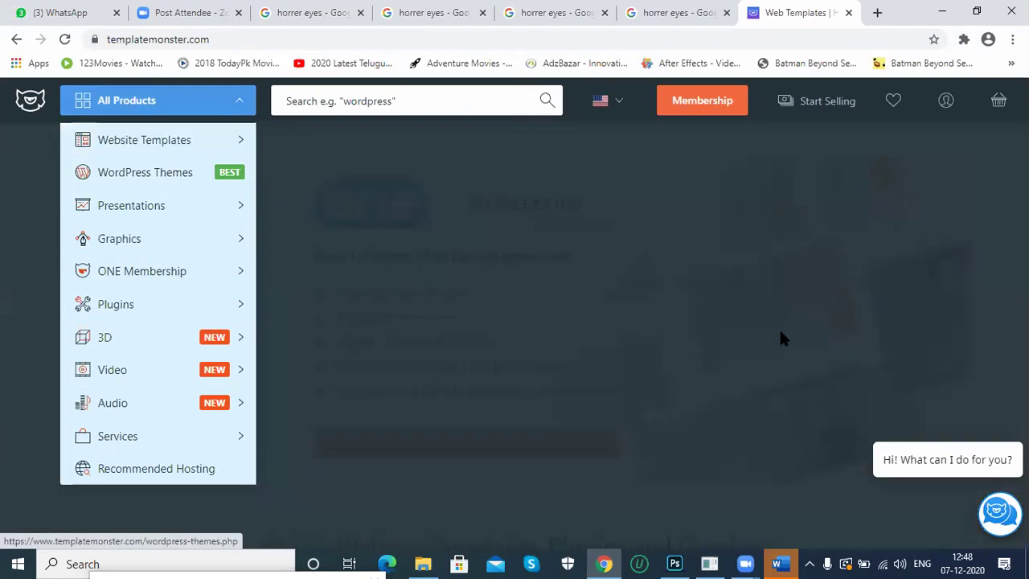
mouse_move(231, 142)
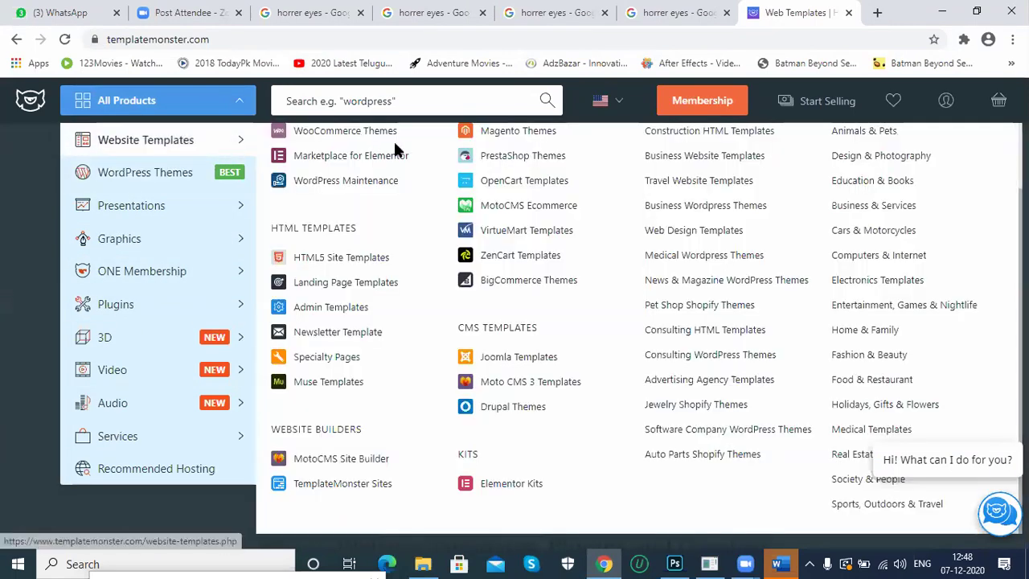
click(859, 383)
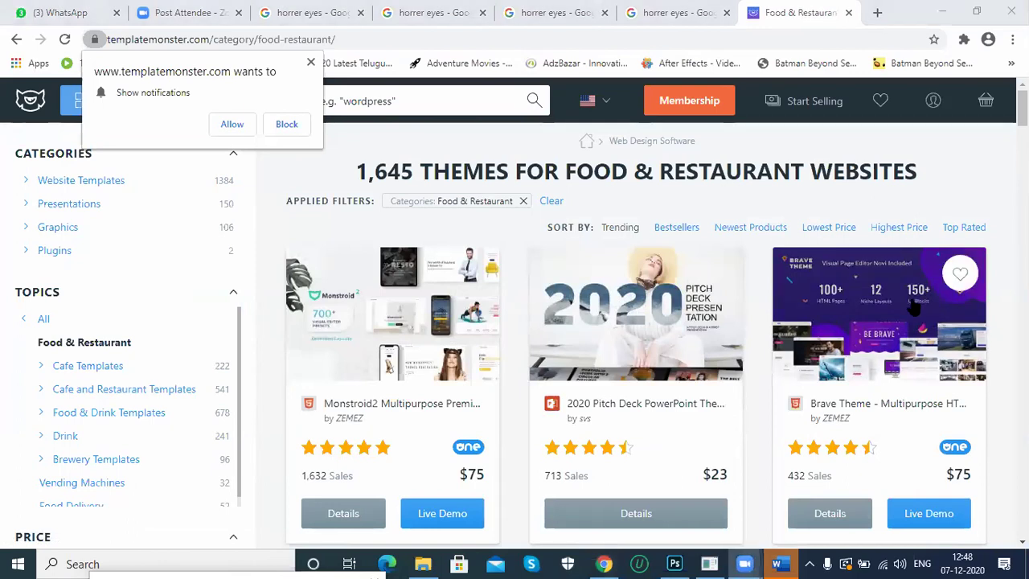
Examine the Food & Restaurant theme listings and their topic filters, dismissing the repeated notification request.
scroll(916, 305, down, 3)
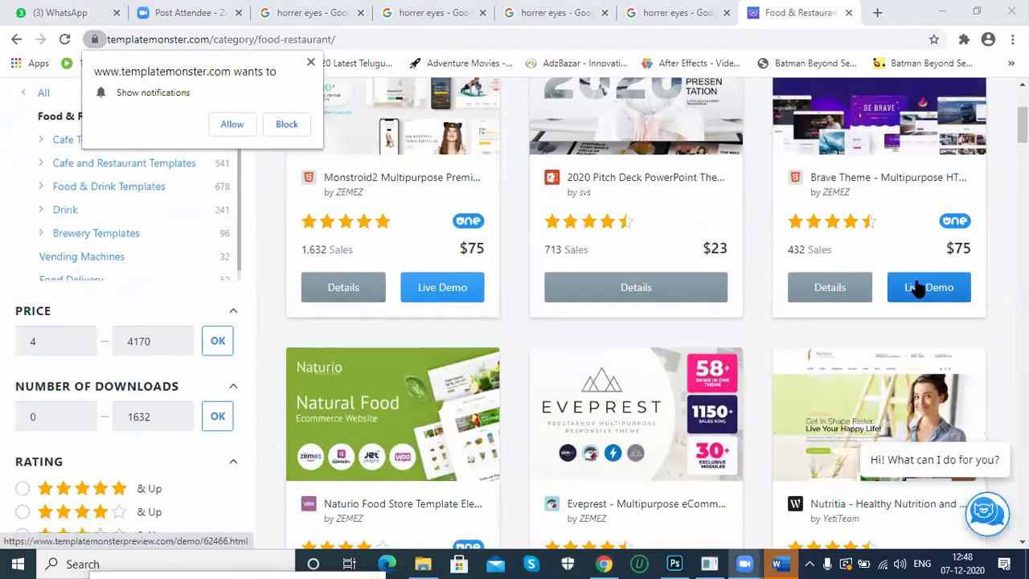
scroll(919, 290, down, 2)
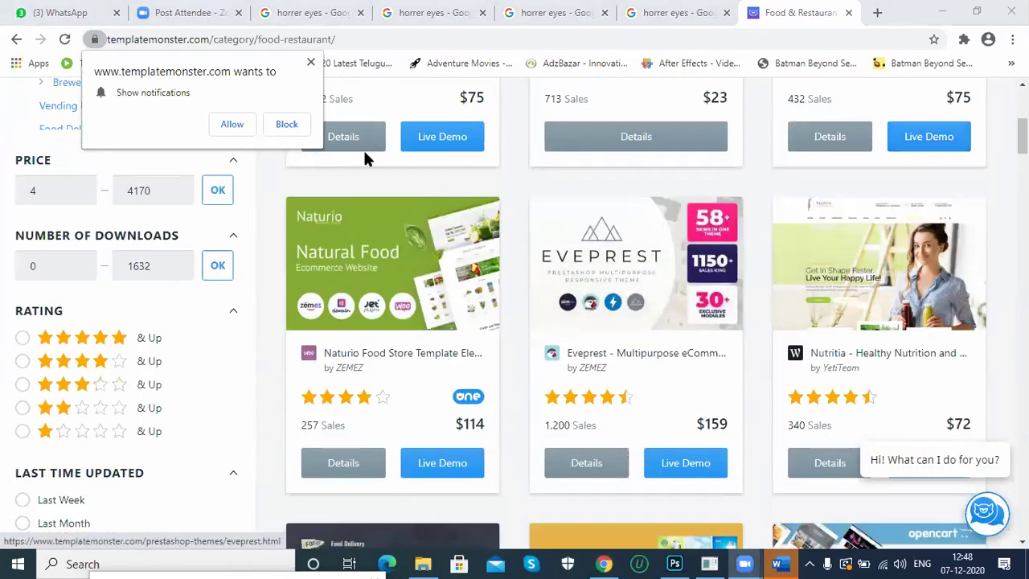
click(311, 62)
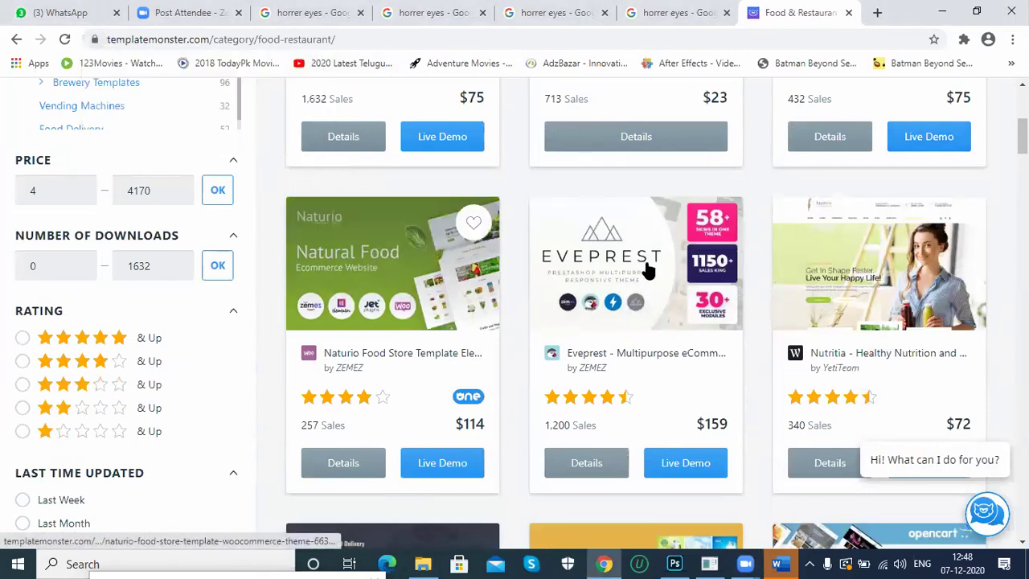
scroll(944, 315, down, 3)
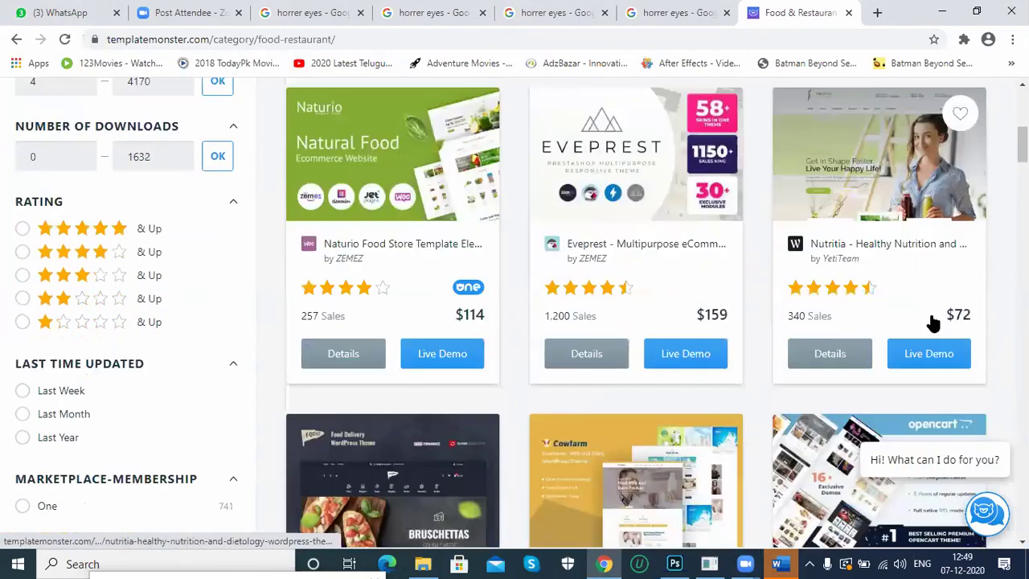
scroll(358, 389, down, 1)
scroll(358, 389, down, 3)
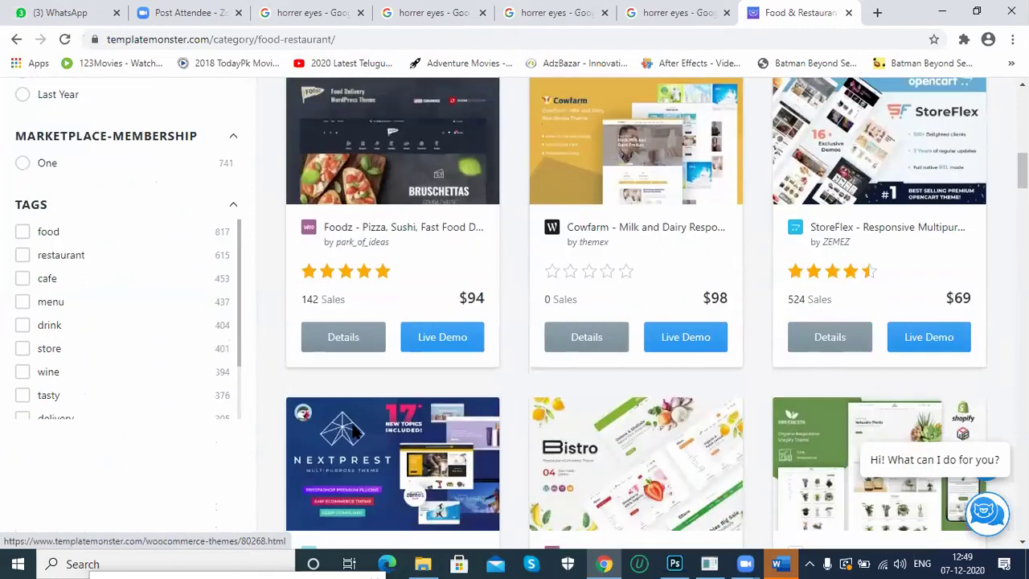
scroll(862, 429, down, 1)
scroll(831, 344, down, 4)
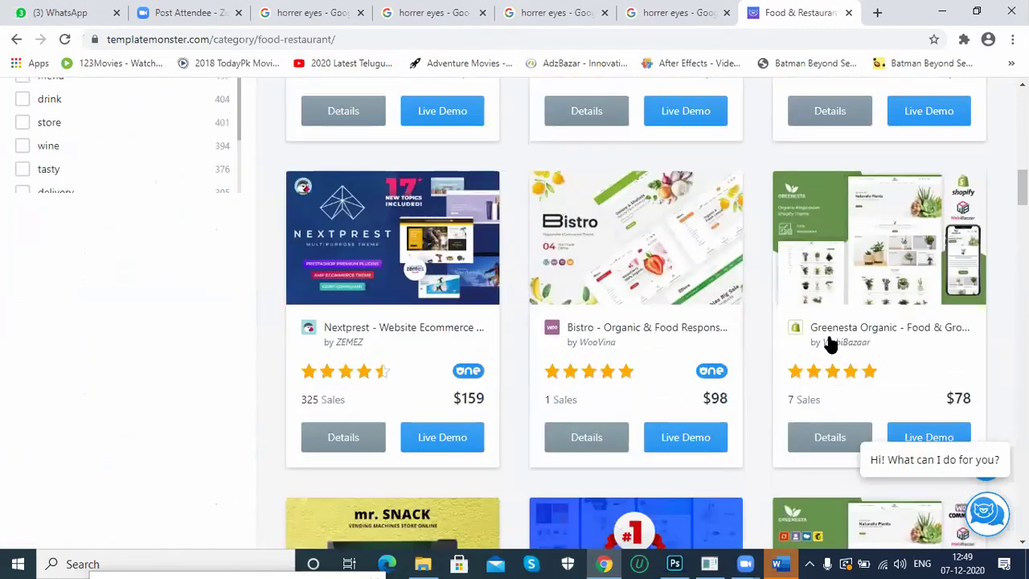
scroll(614, 354, up, 7)
scroll(241, 333, up, 10)
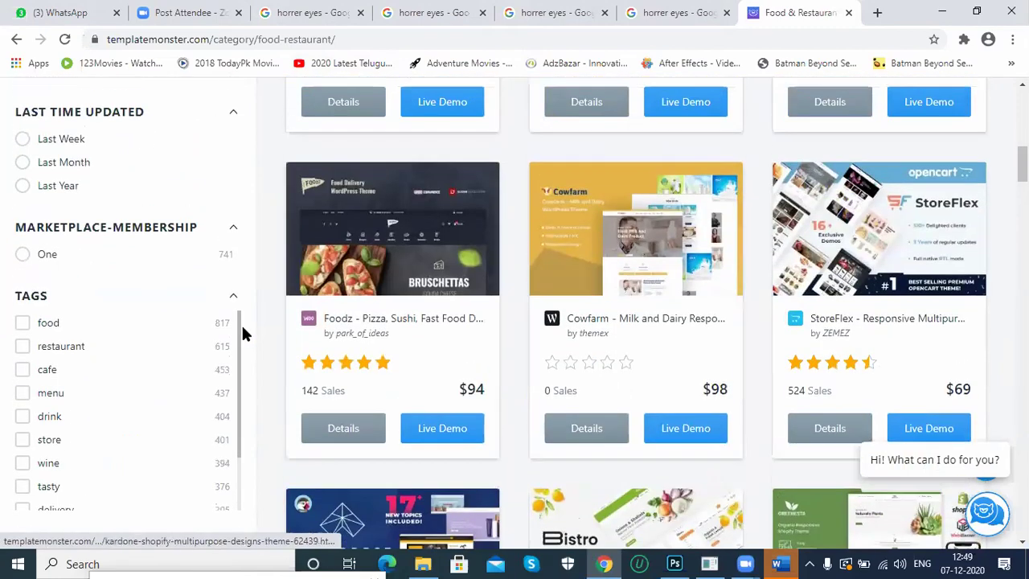
scroll(144, 414, down, 3)
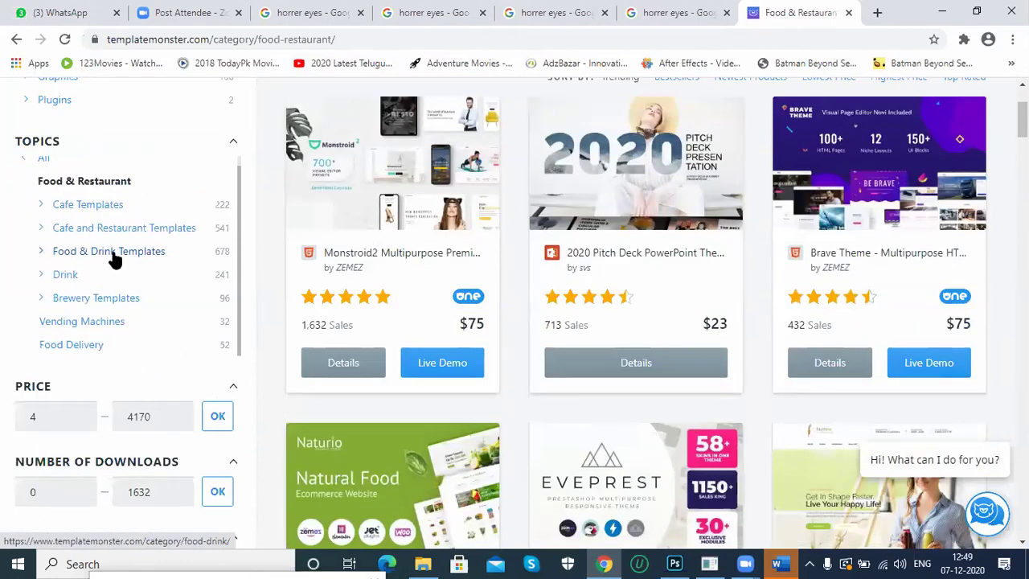
Open the Food & Drink Templates topic and examine its listings and subtopics, dismissing the notification request.
click(113, 254)
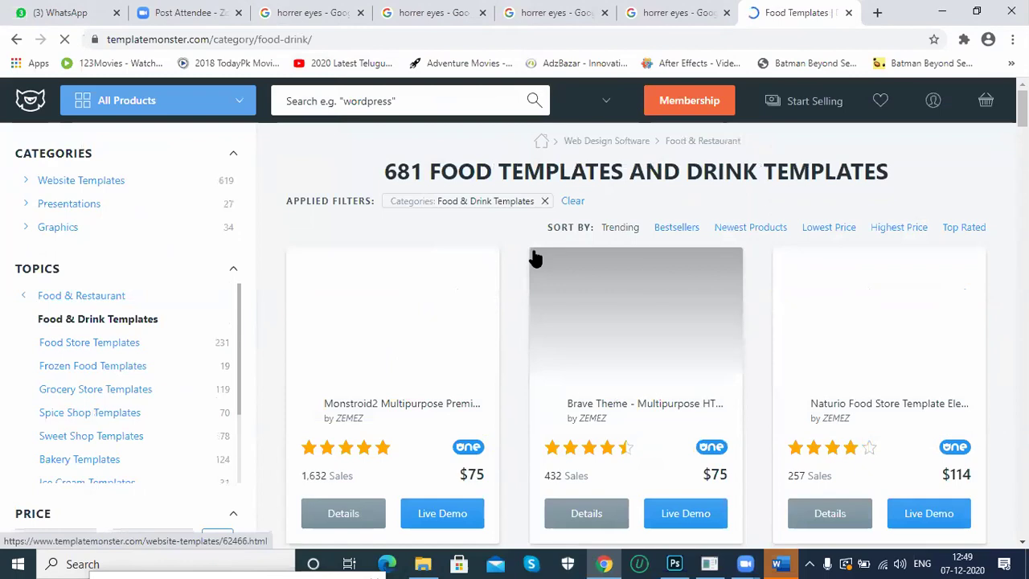
scroll(827, 315, down, 3)
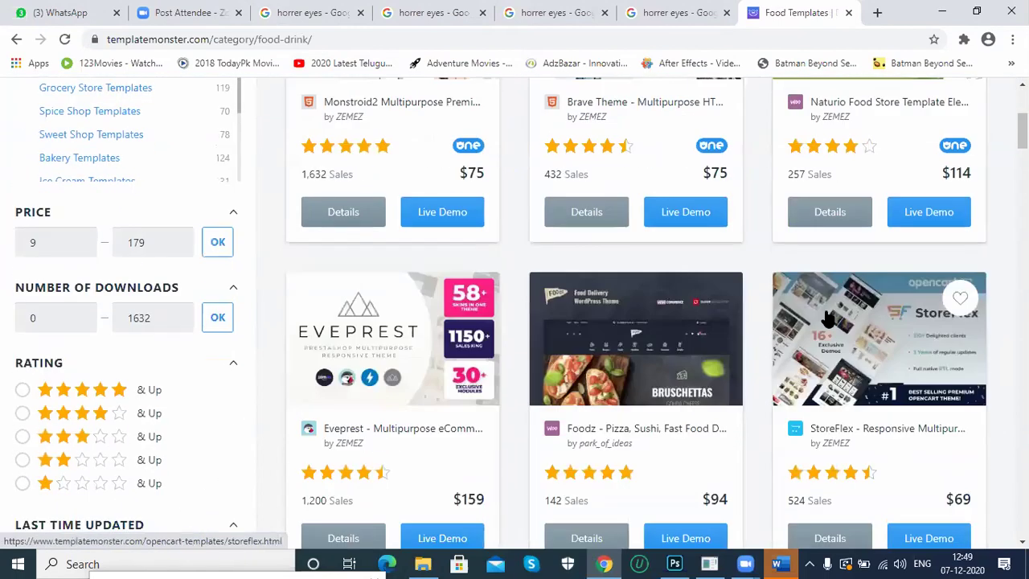
scroll(115, 386, up, 3)
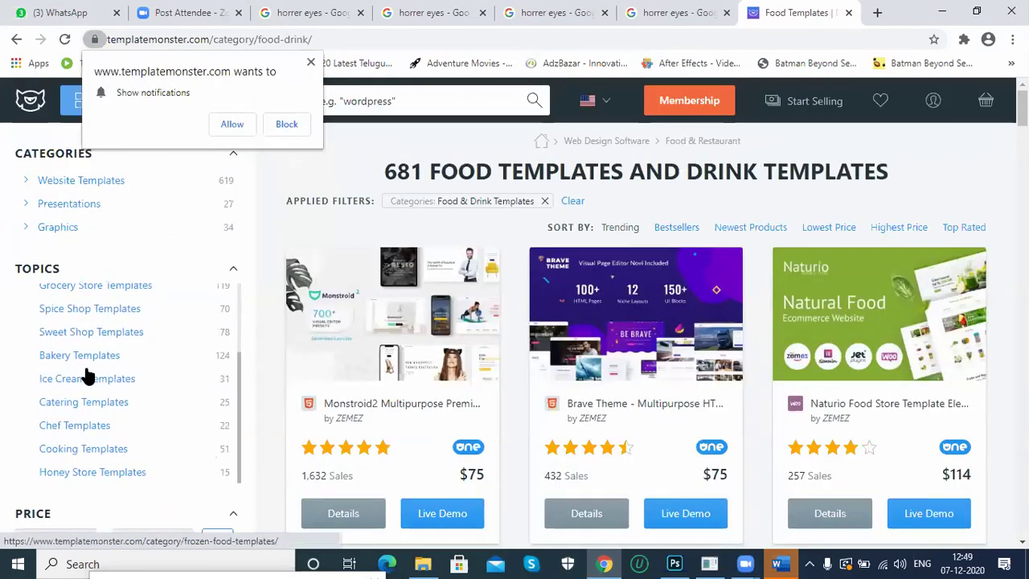
scroll(92, 394, down, 2)
scroll(164, 324, up, 2)
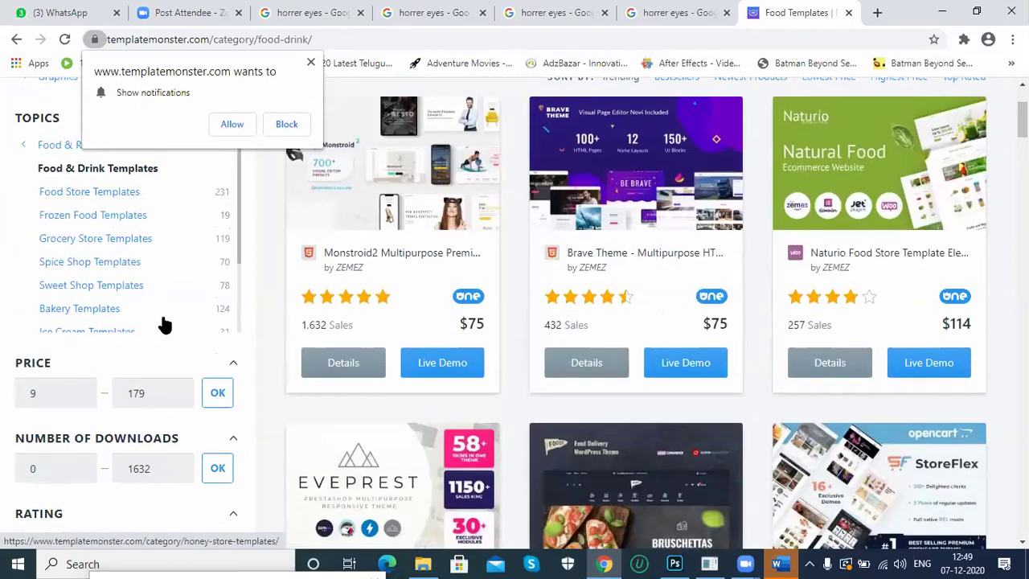
click(311, 63)
scroll(167, 281, up, 2)
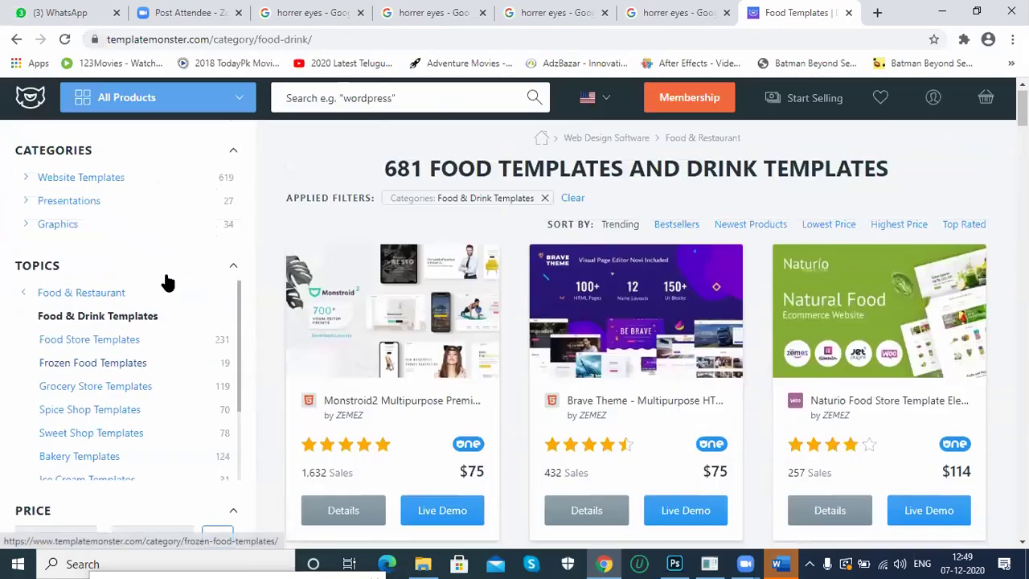
Narrow the food and drink listings to Website Templates, review the template types, and remove both applied filters.
click(20, 188)
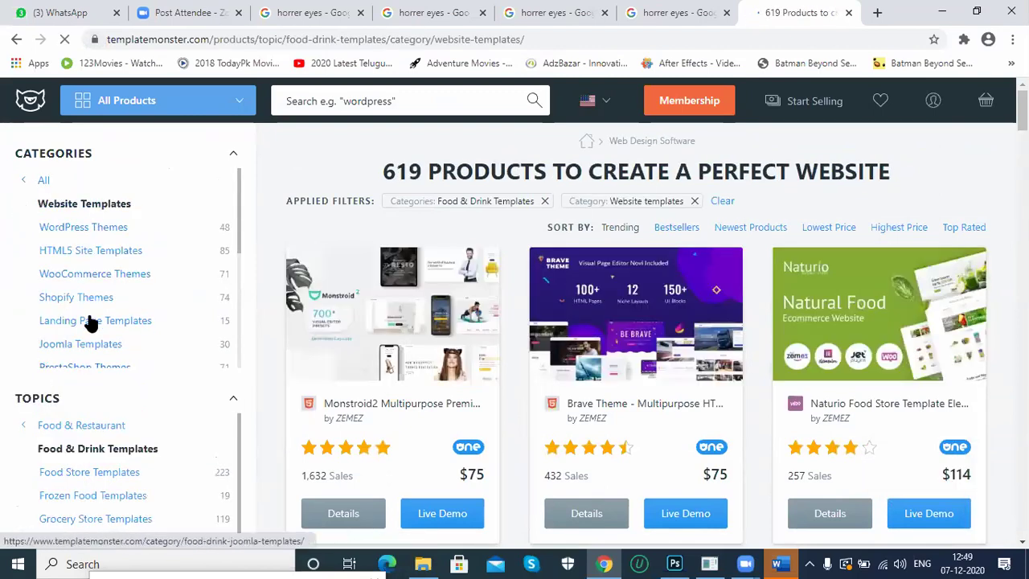
scroll(101, 298, down, 3)
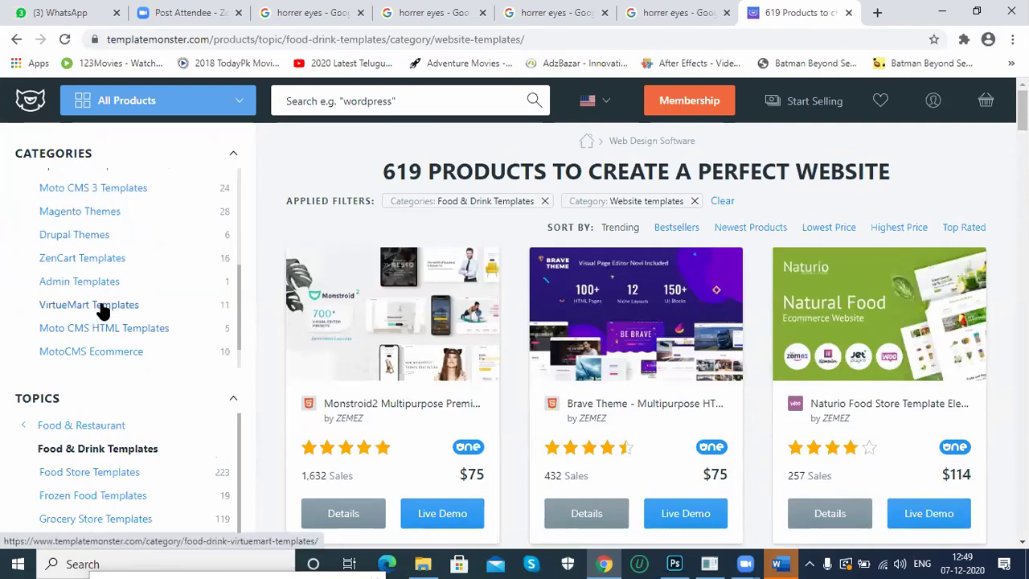
click(545, 203)
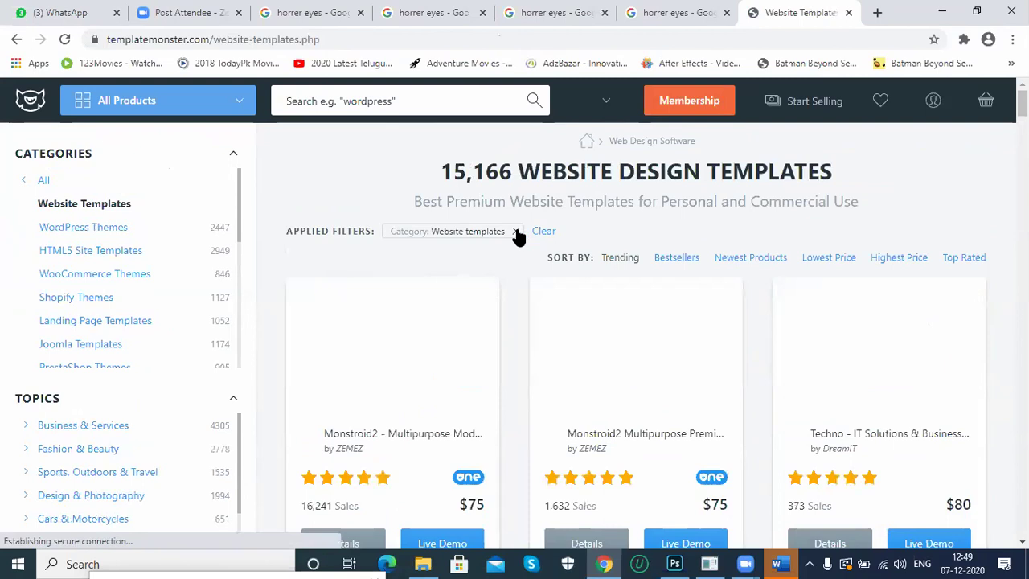
click(517, 232)
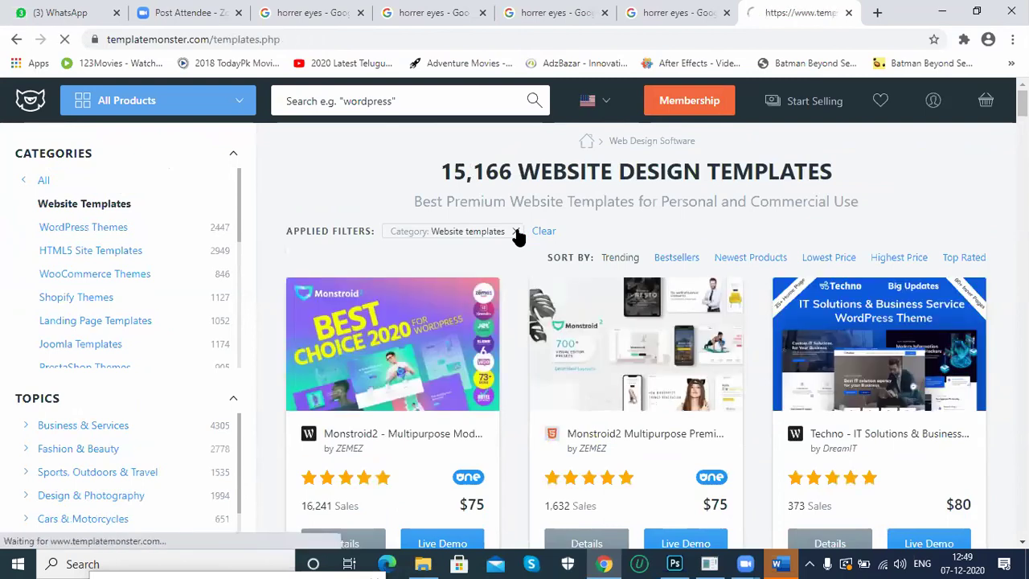
Examine the unfiltered listing of all TemplateMonster products and return to its topic filters.
scroll(617, 275, down, 3)
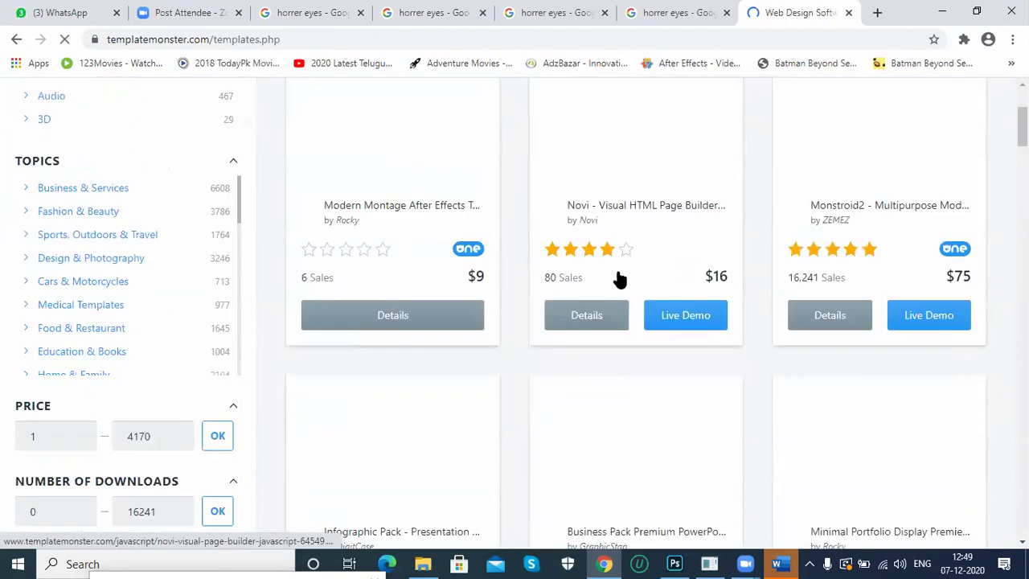
scroll(619, 279, up, 3)
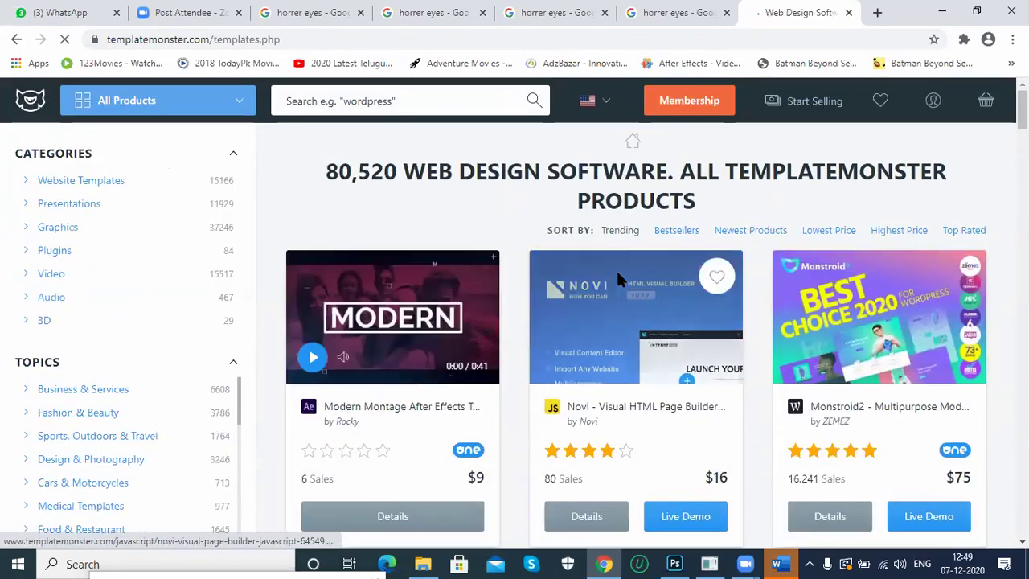
scroll(616, 269, down, 2)
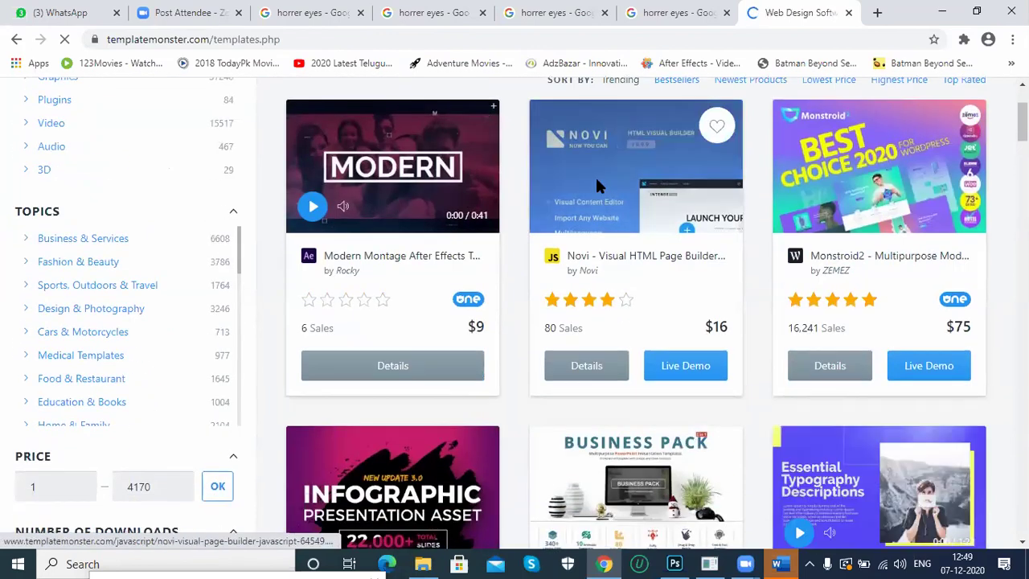
scroll(596, 185, down, 3)
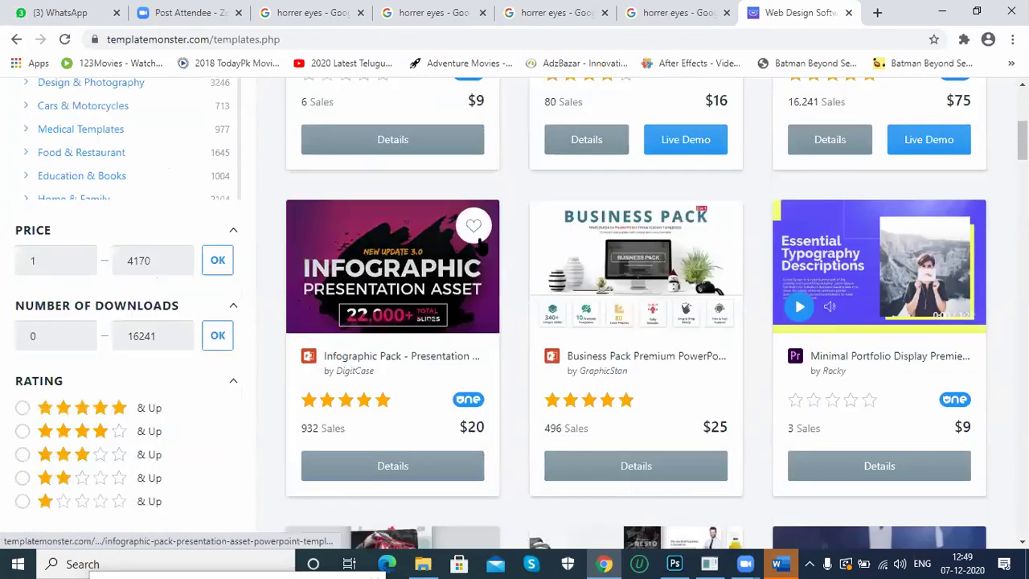
scroll(908, 271, down, 4)
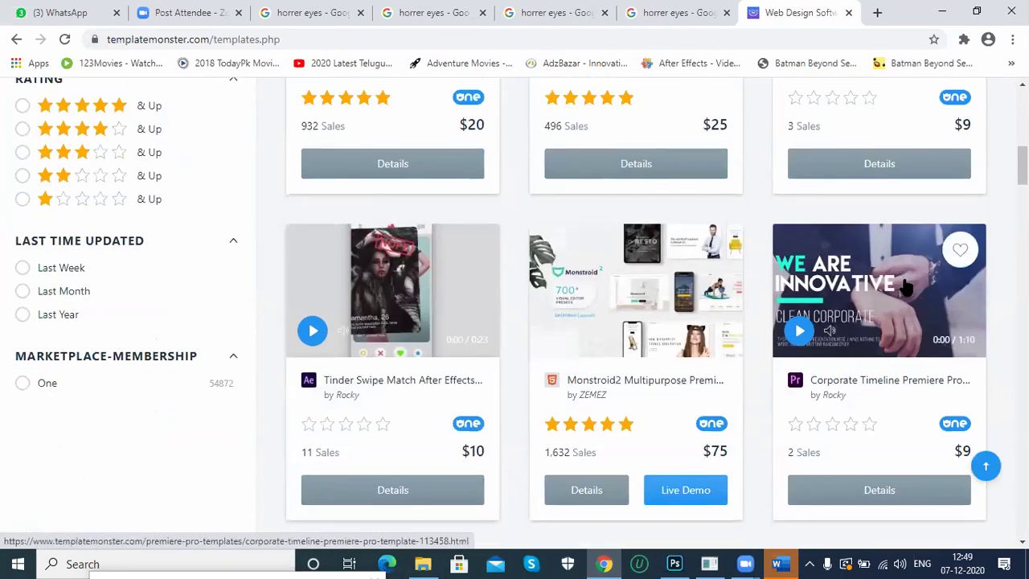
scroll(905, 282, down, 4)
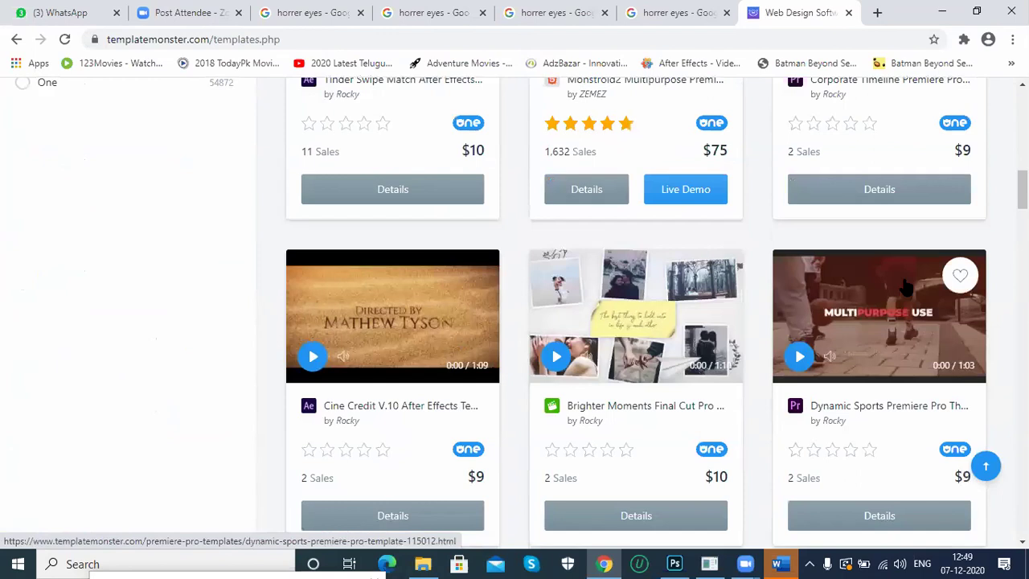
scroll(904, 283, down, 2)
scroll(904, 283, down, 2)
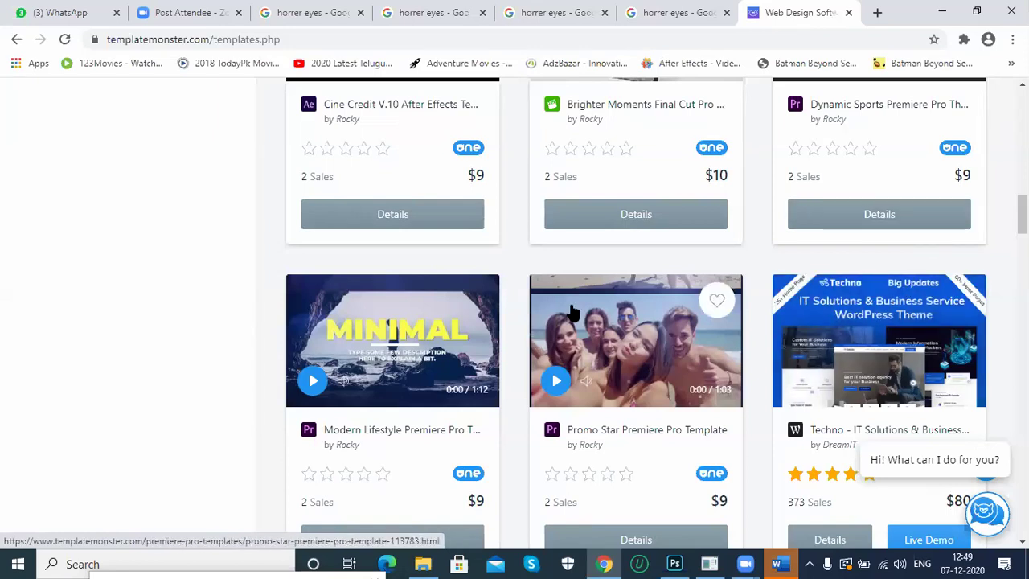
scroll(483, 312, down, 2)
scroll(387, 310, down, 3)
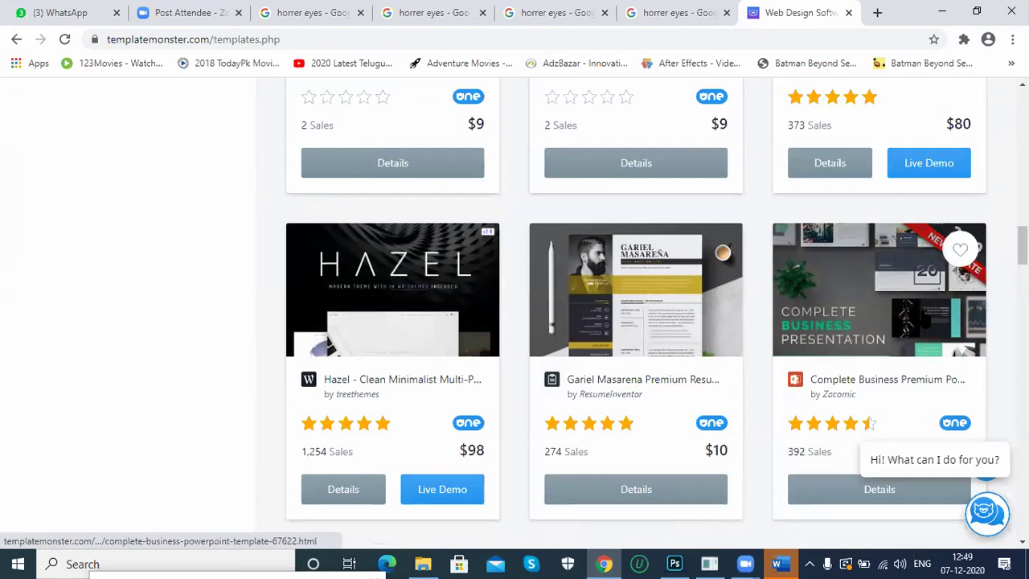
scroll(921, 317, up, 12)
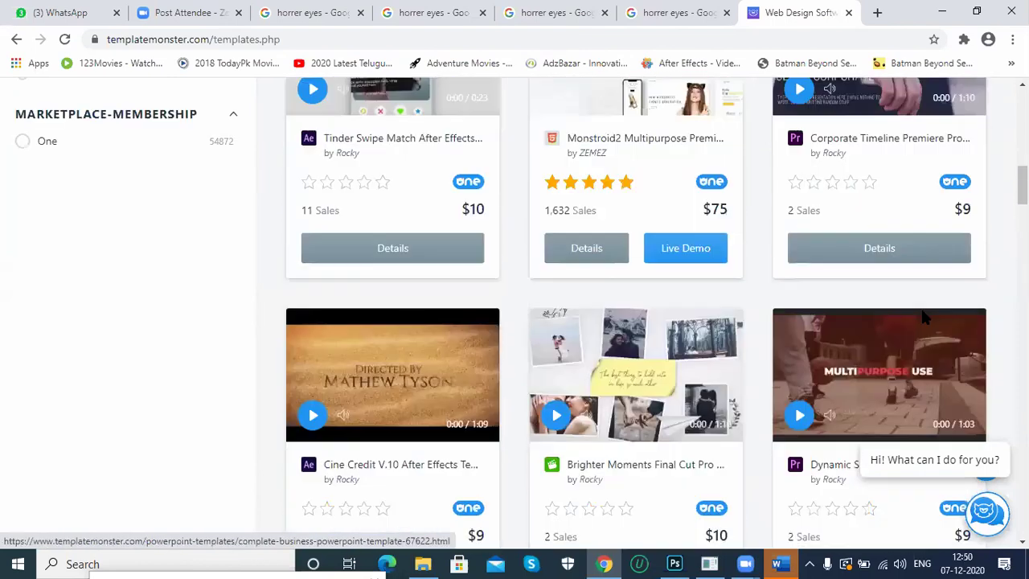
scroll(921, 318, up, 1)
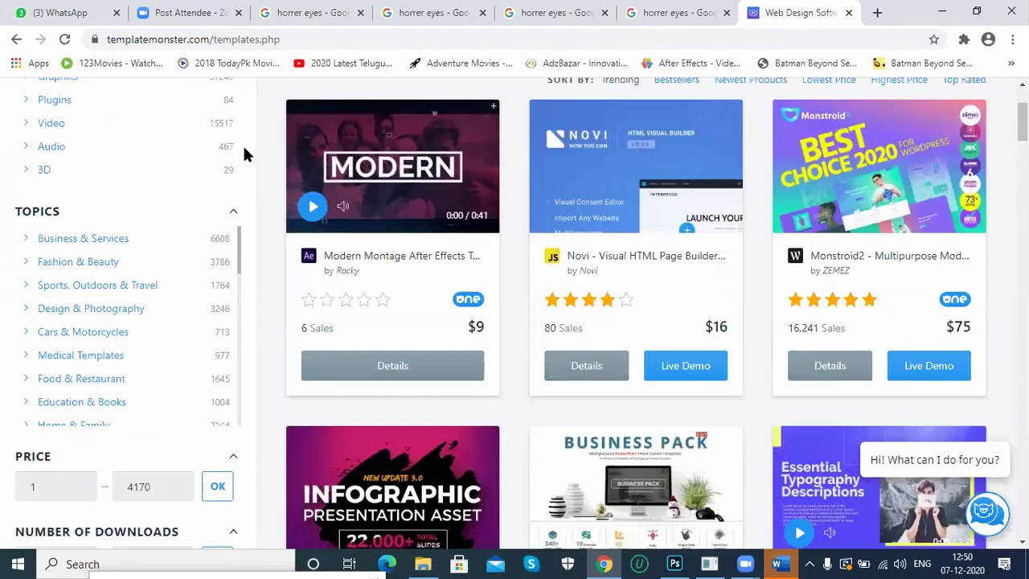
Look through the Business & Services subtopics, including Security Templates, and open Hotels Templates.
click(33, 241)
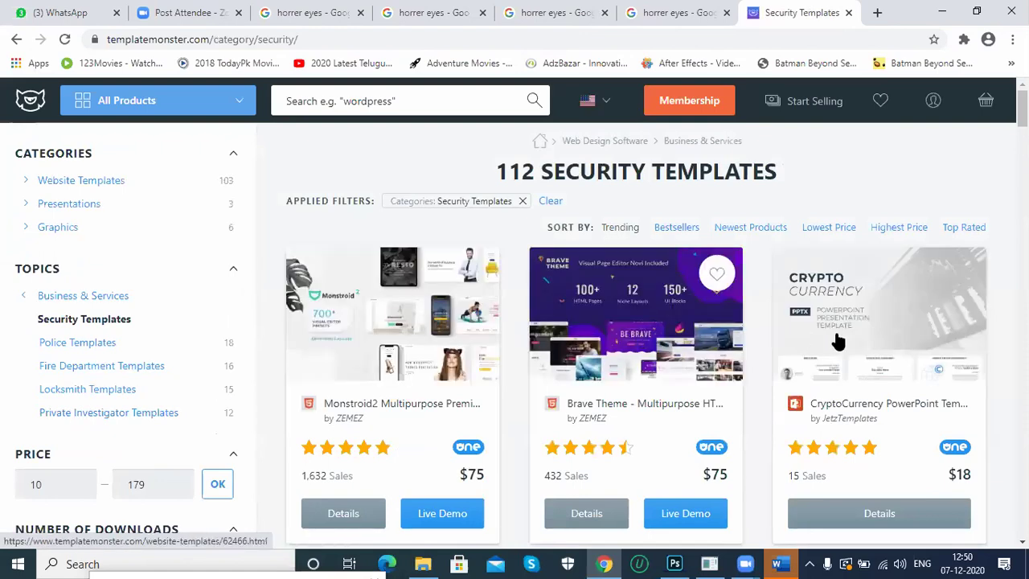
click(22, 299)
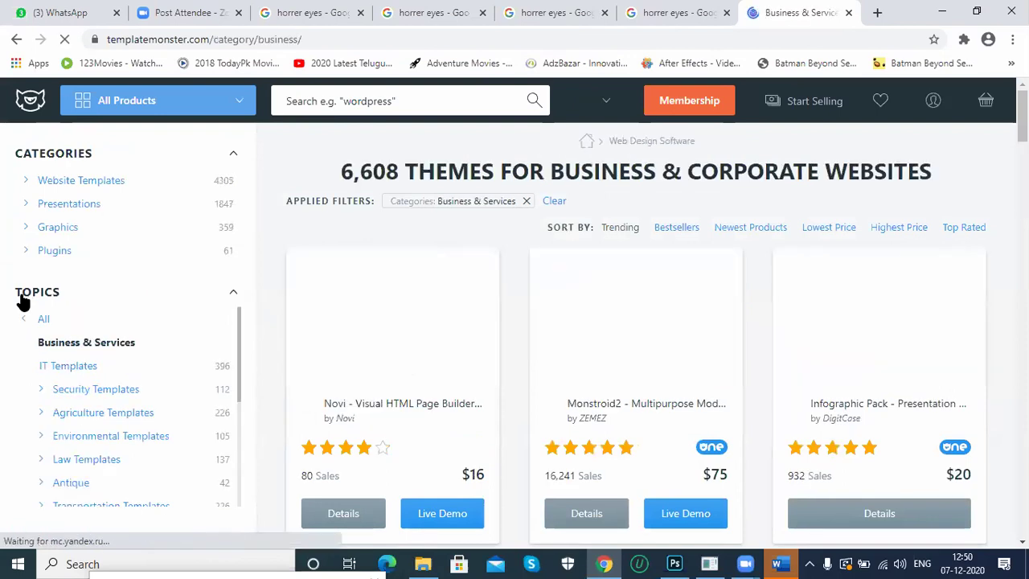
scroll(91, 426, down, 1)
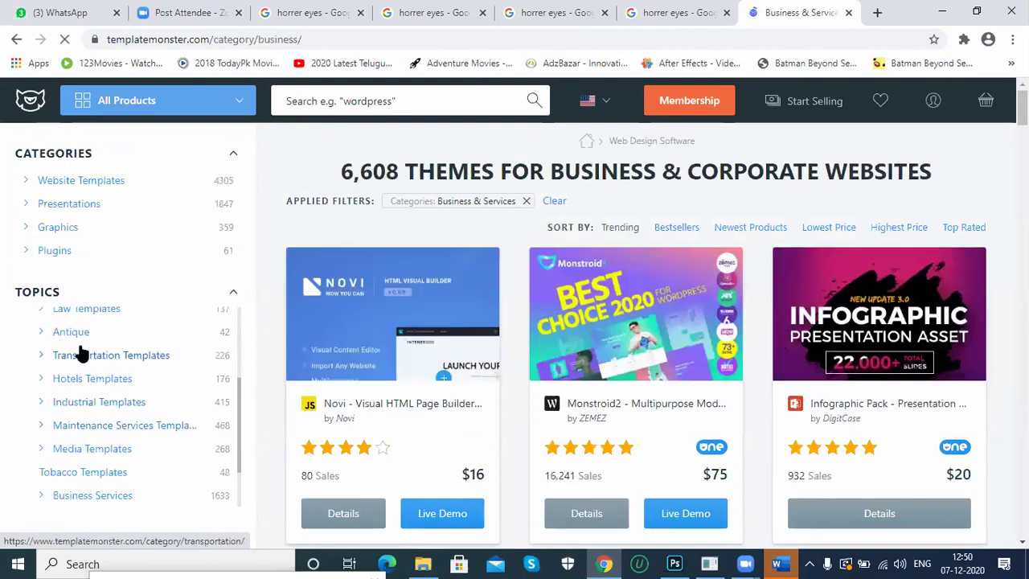
scroll(102, 399, down, 1)
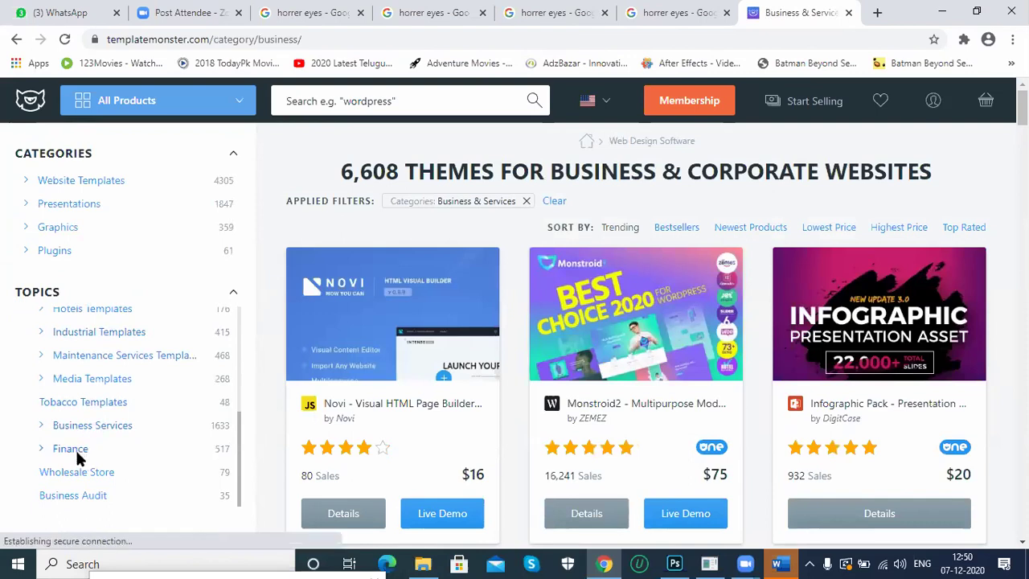
scroll(49, 374, up, 1)
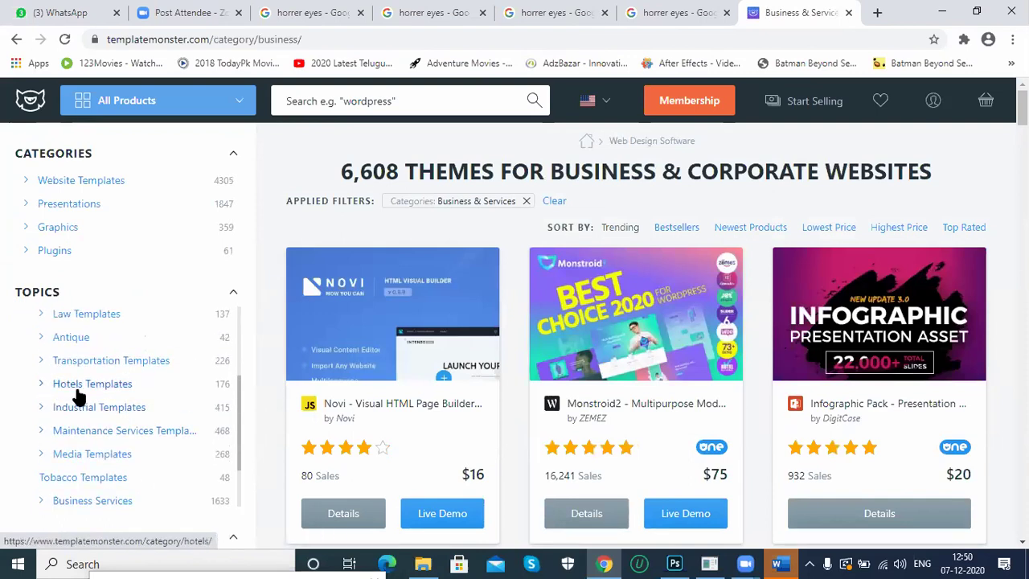
click(78, 393)
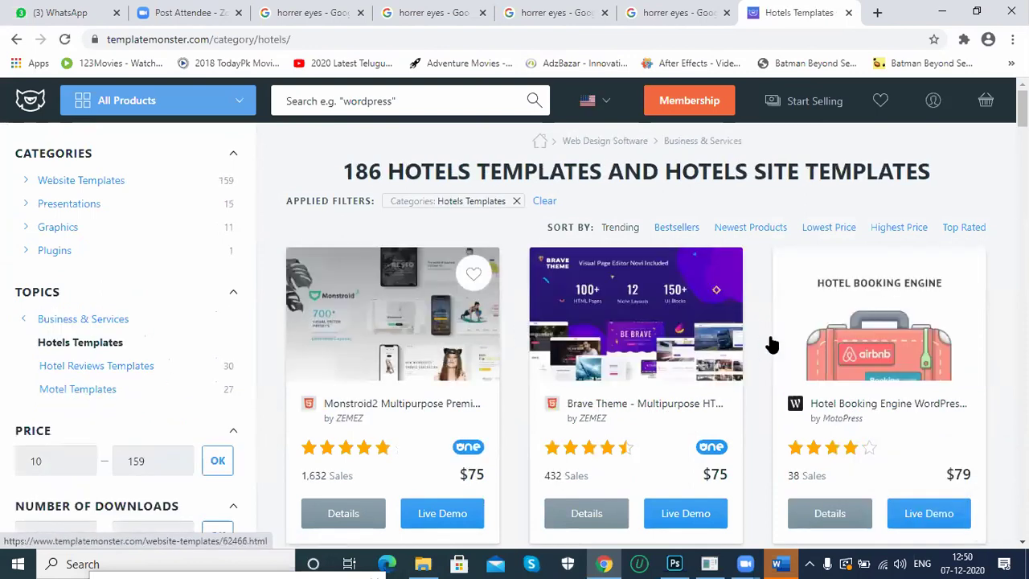
Examine the website designs in the Hotels Templates listings.
scroll(815, 372, down, 3)
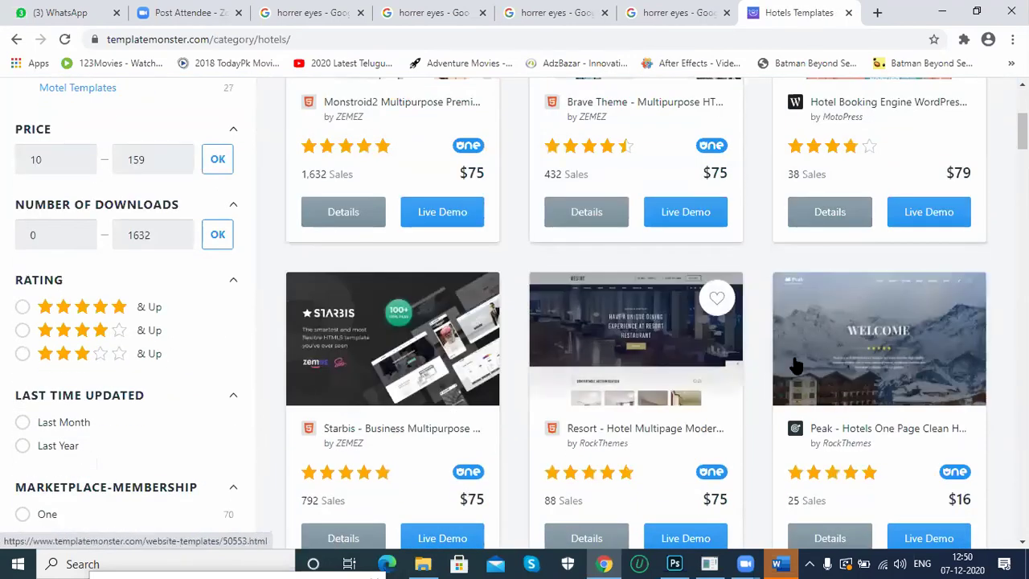
scroll(913, 349, down, 2)
scroll(912, 359, down, 1)
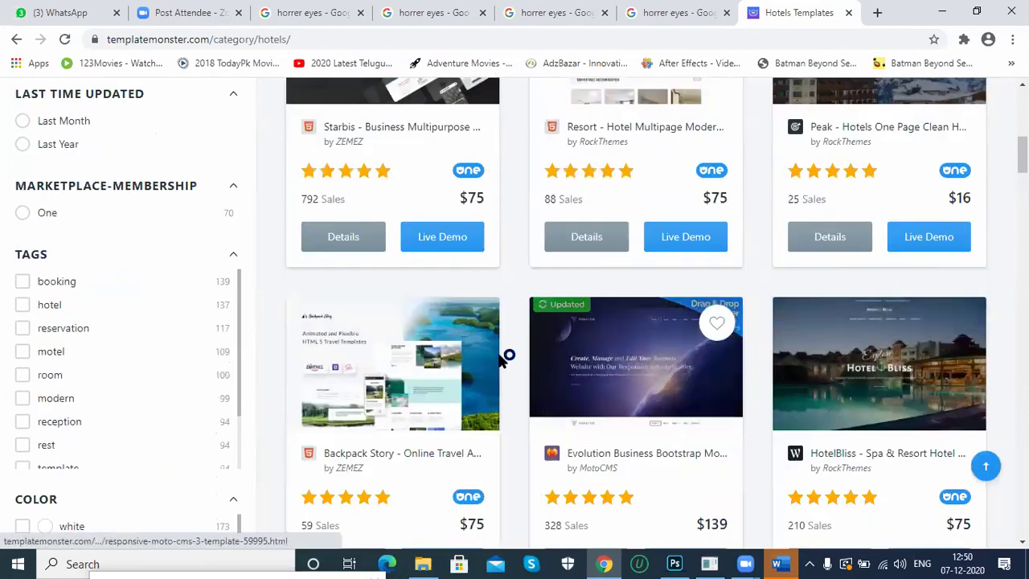
scroll(910, 386, down, 1)
scroll(911, 386, down, 3)
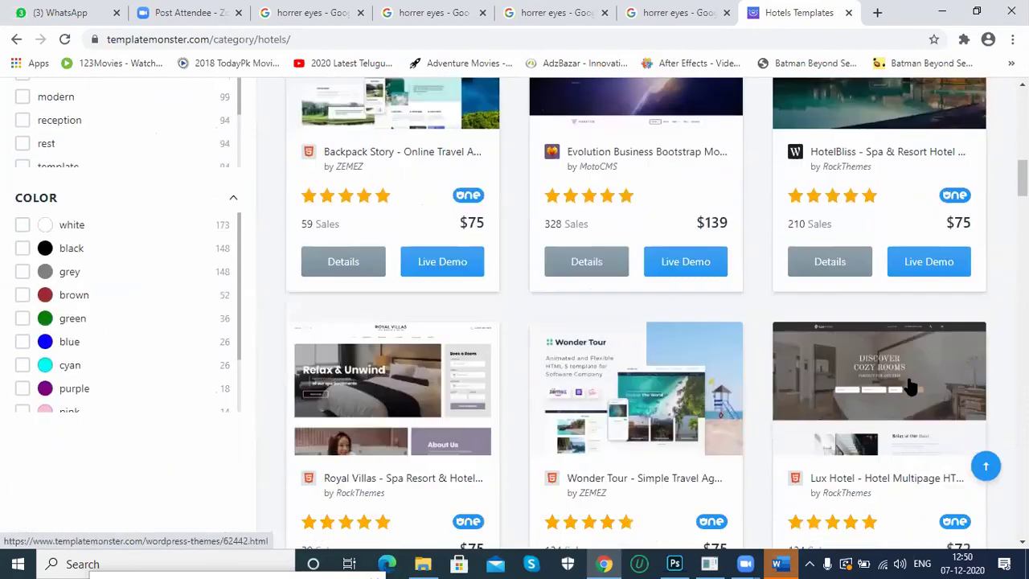
scroll(911, 386, down, 1)
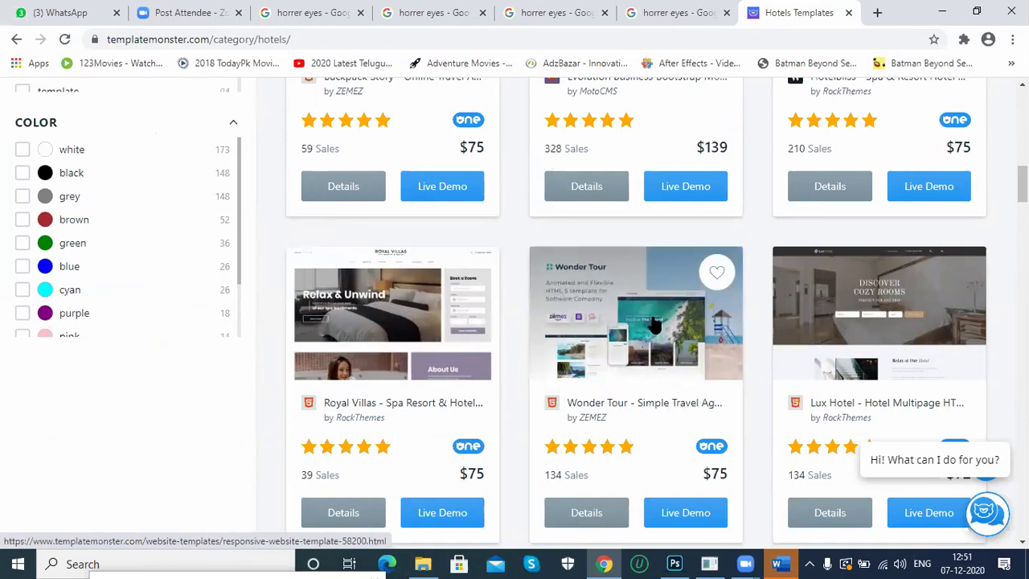
scroll(575, 351, down, 3)
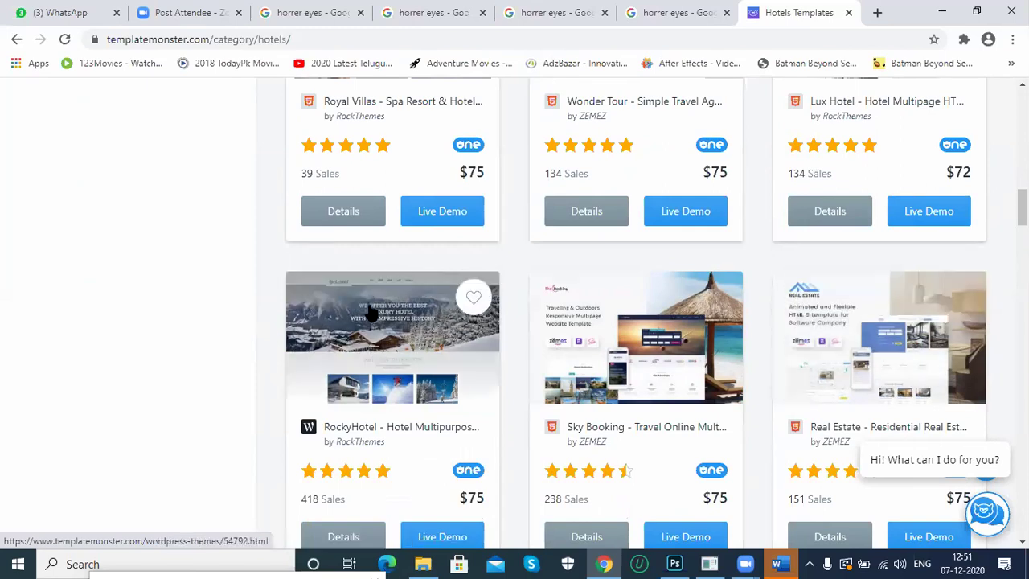
scroll(374, 313, down, 2)
scroll(374, 313, down, 3)
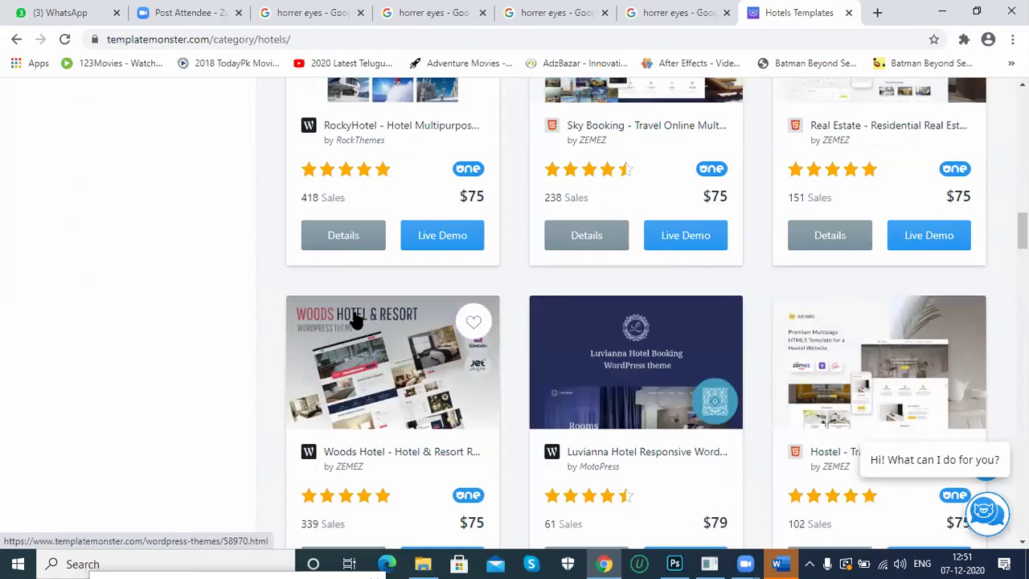
scroll(356, 320, down, 5)
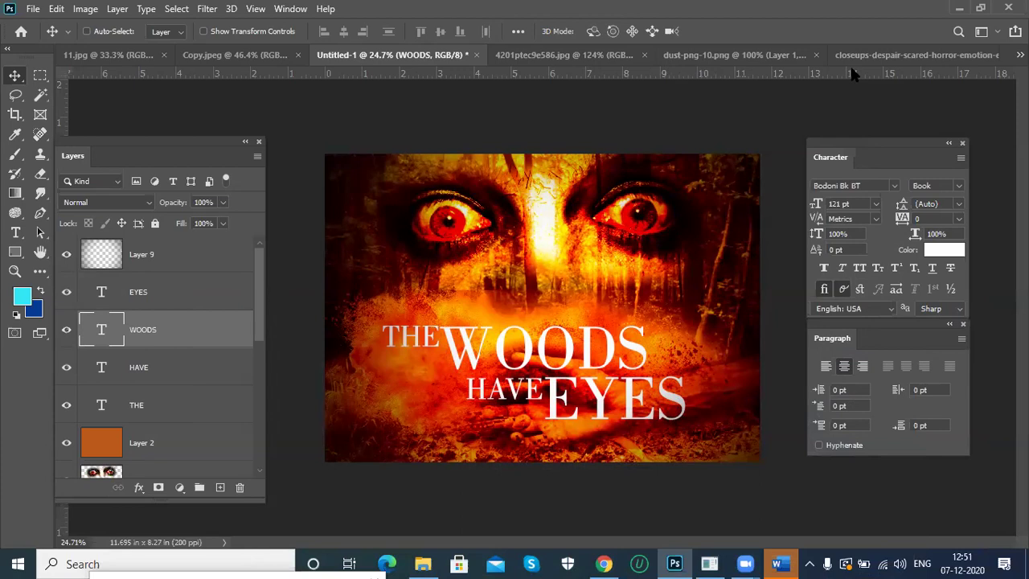
click(508, 58)
click(56, 9)
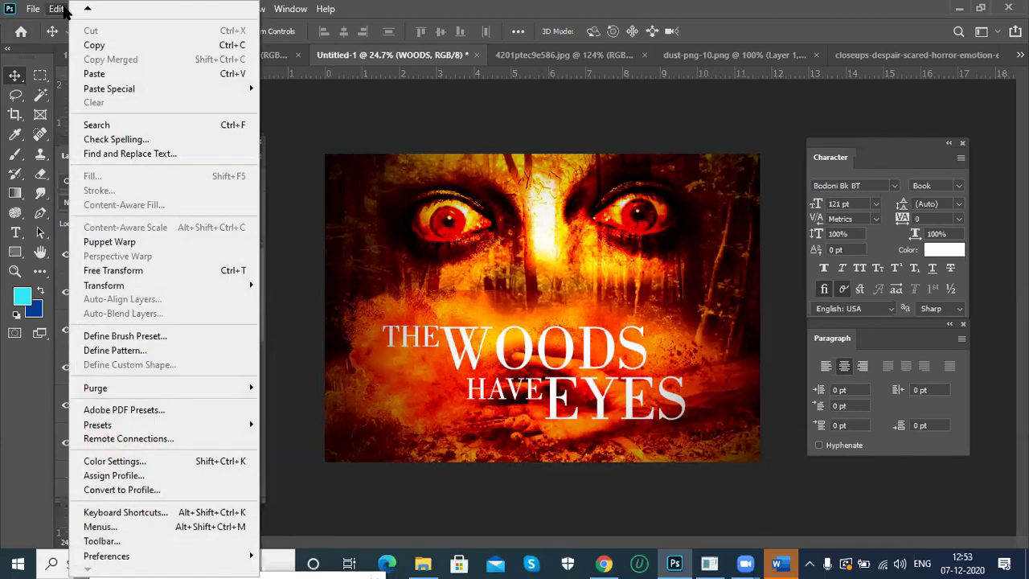
click(459, 296)
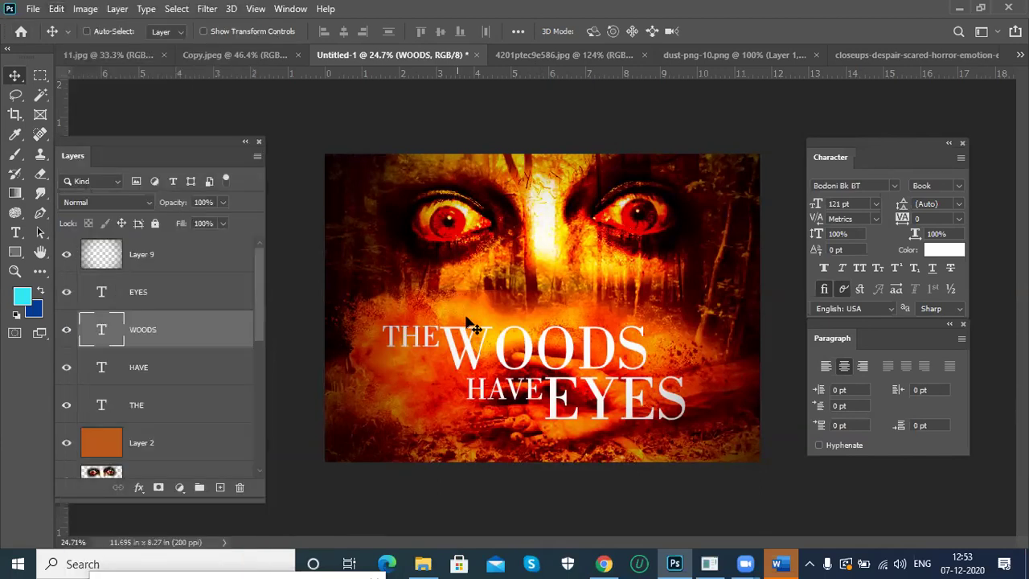